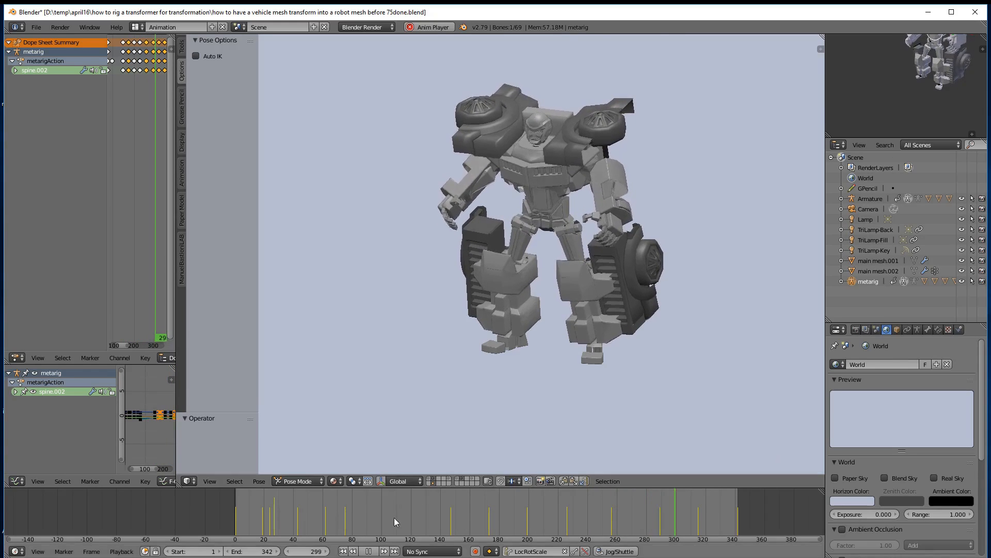
Stop the playback of the robot's transformation animation
left_click(368, 551)
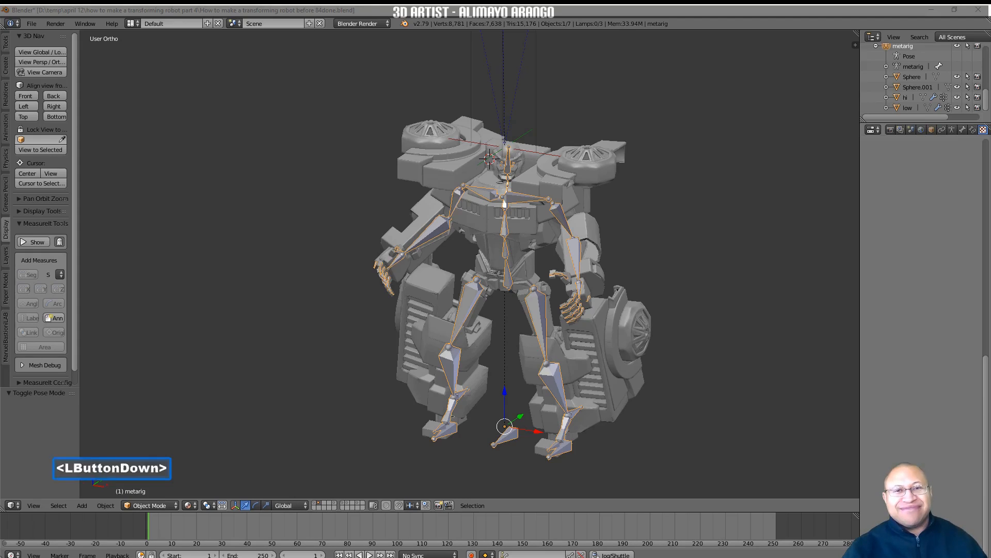
Save the scene under the name "how to have a vehicle mesh transform into a robot mesh before 2.blend"
left_click(791, 418)
left_click(771, 439)
left_click(596, 487)
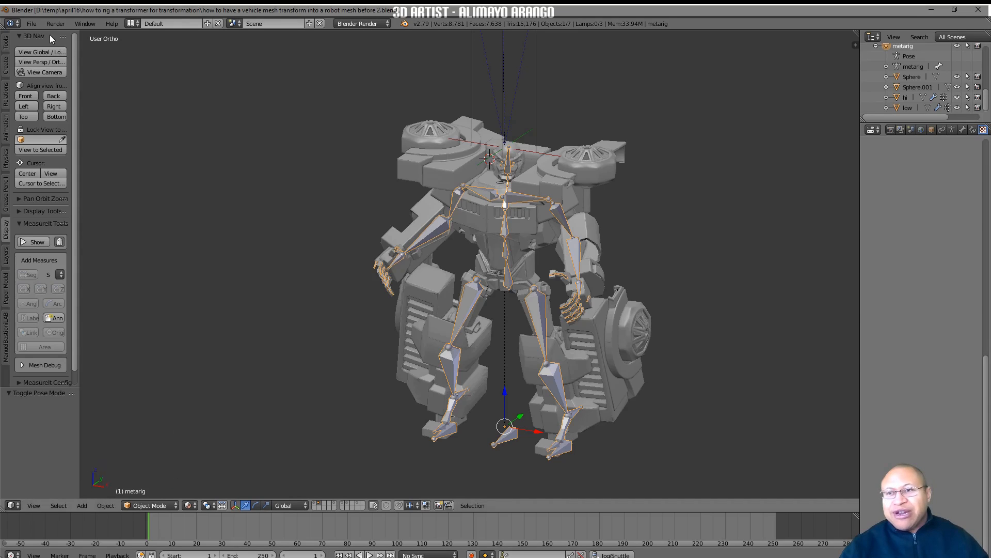
Examine the input settings and the list of enabled add-ons in the user preferences, and close them
left_click(31, 23)
left_click(62, 138)
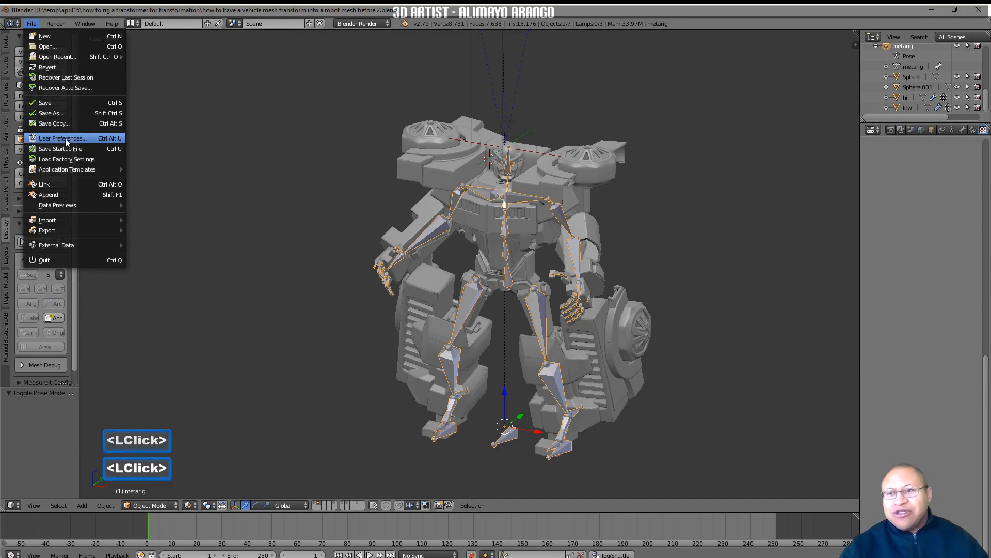
left_click(161, 40)
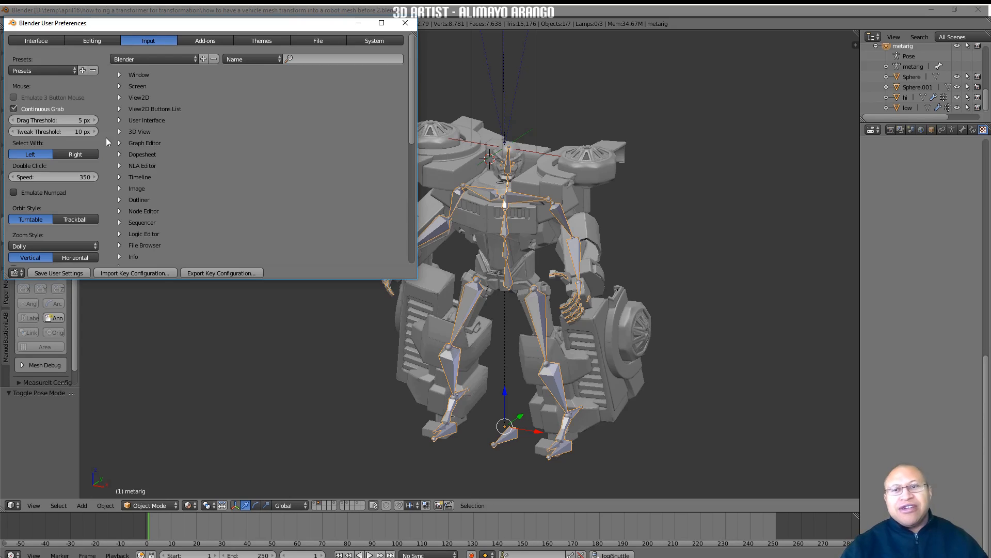
left_click(218, 41)
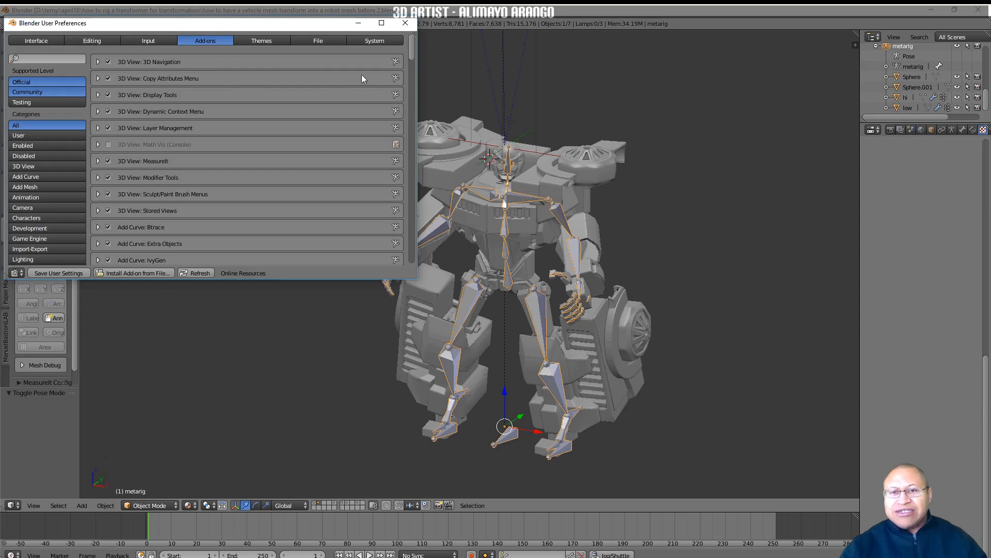
left_click_drag(407, 46, 402, 219)
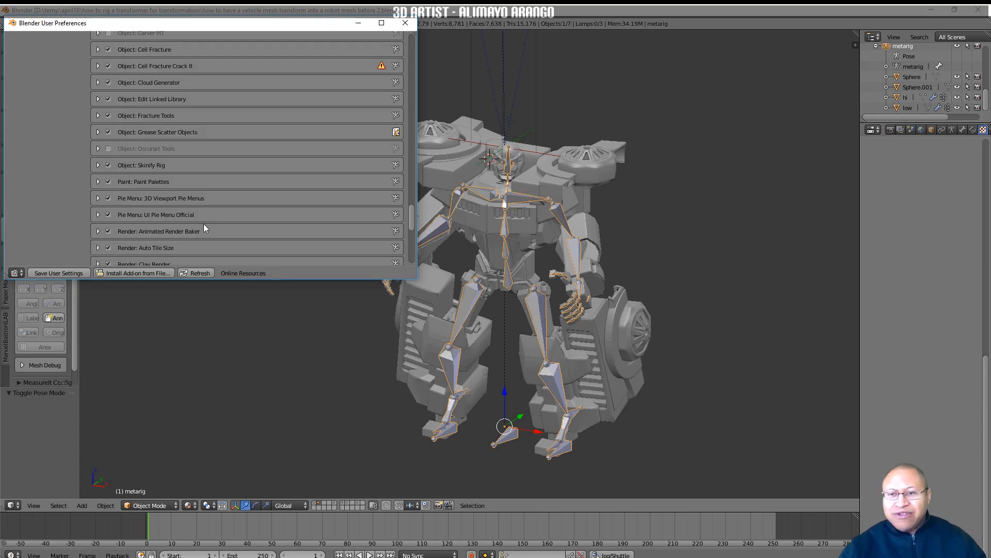
left_click(406, 24)
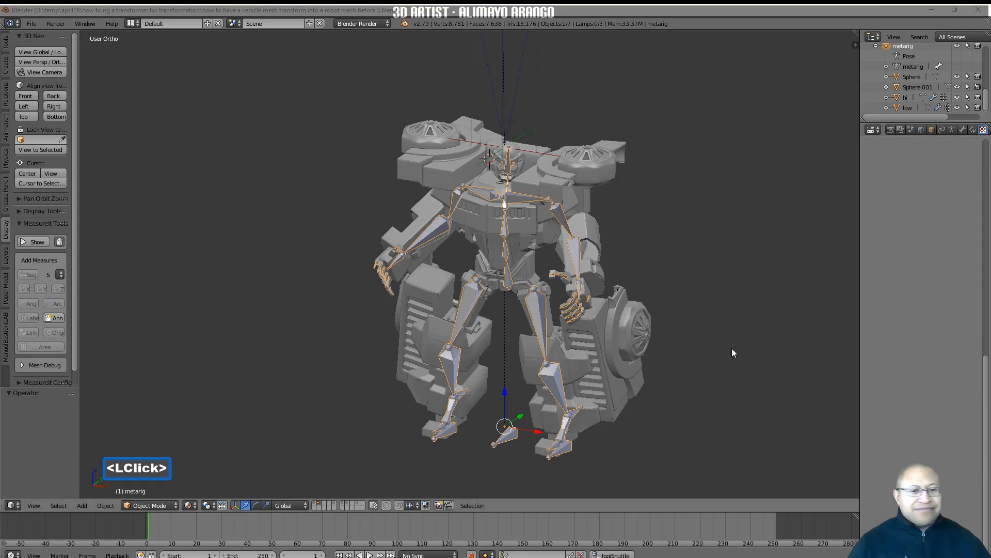
Show and hide the layer holding the vehicle mesh, saving file versions ending in "before 3.blend" and "before 4.blend"
left_click(729, 350)
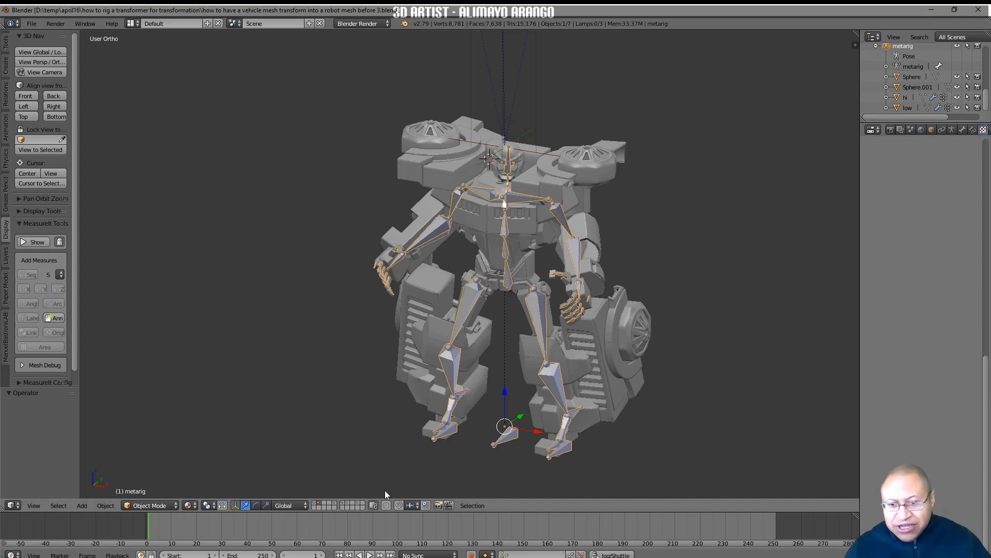
left_click(348, 505, "shift")
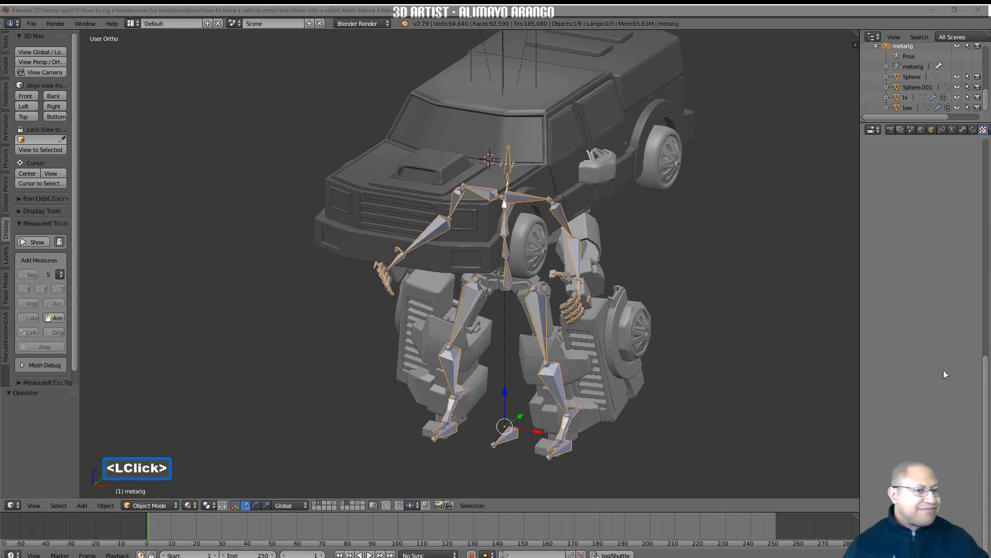
left_click(782, 411)
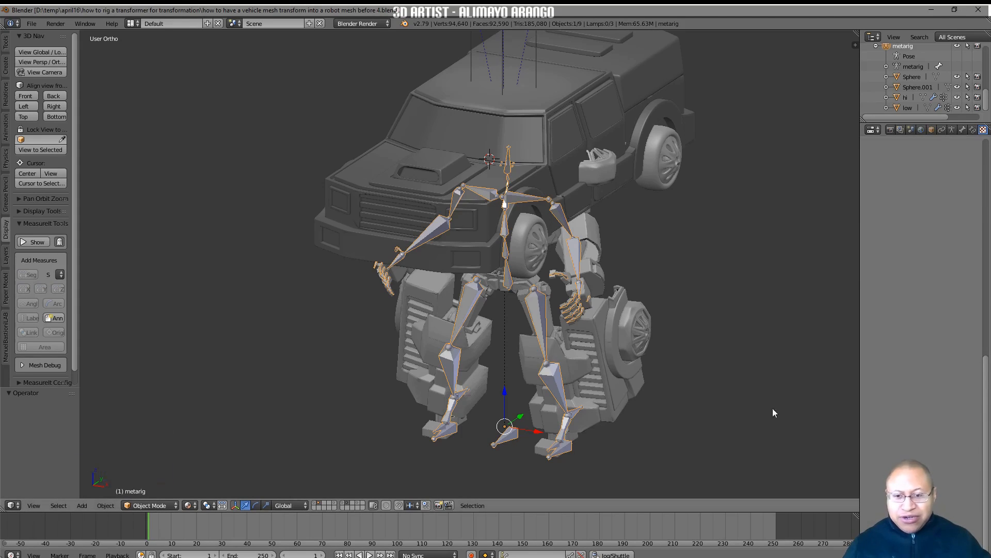
left_click(349, 503, "shift")
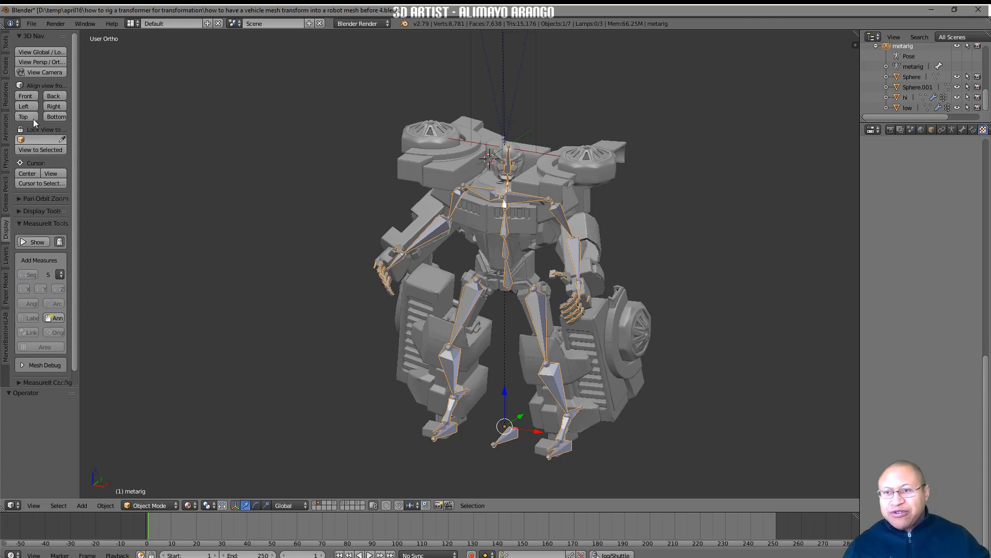
Put the metarig armature into Pose Mode in front view and save the file version ending in "before 5.blend"
left_click(25, 97)
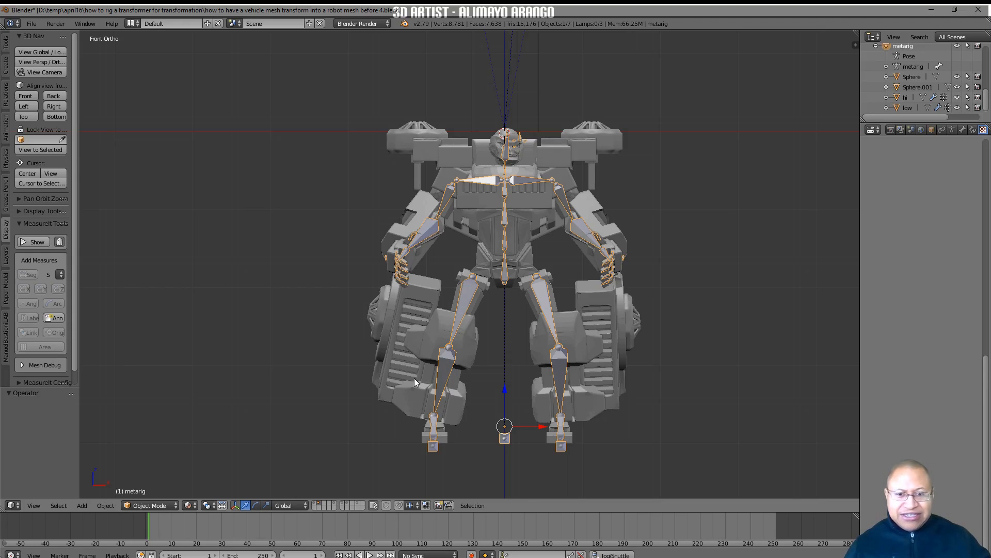
left_click(176, 506)
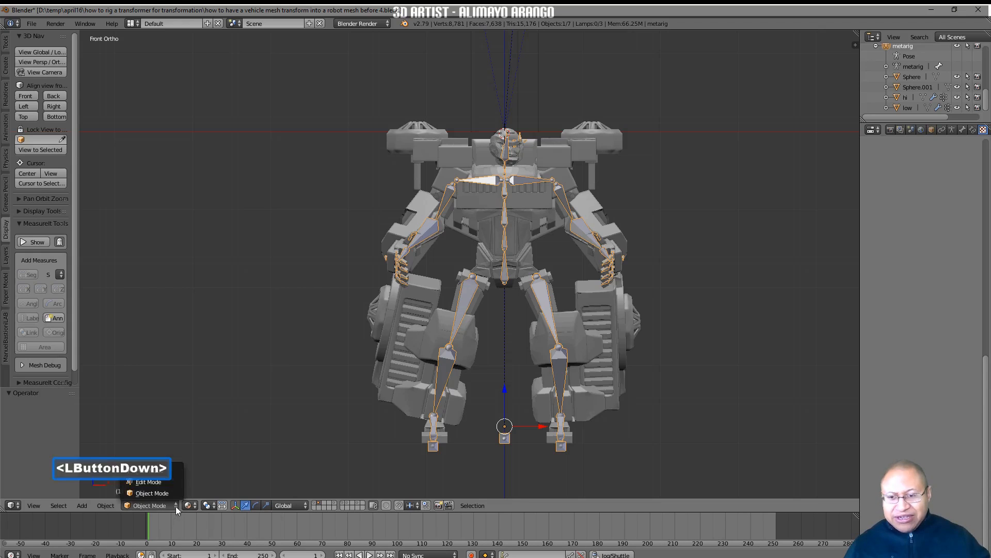
left_click(178, 470)
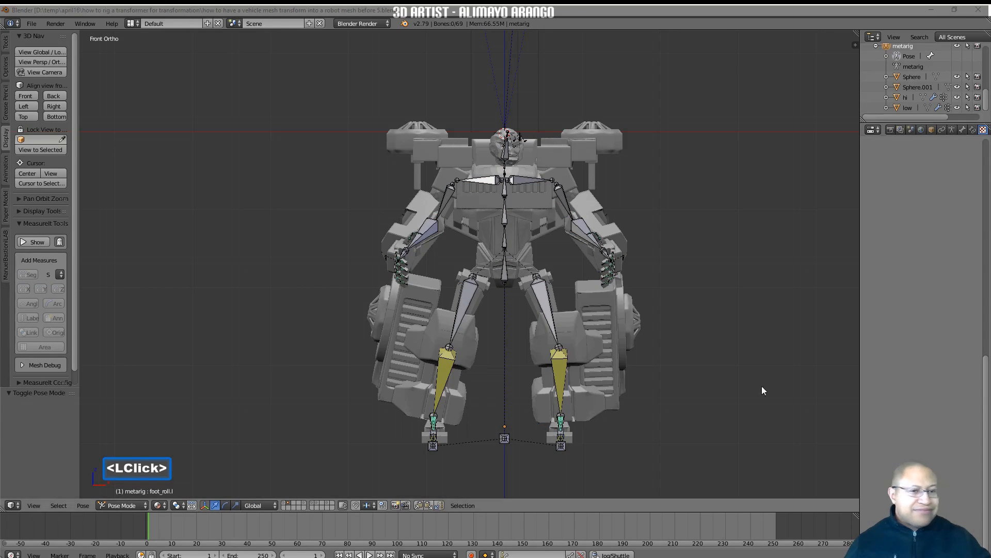
left_click(708, 398)
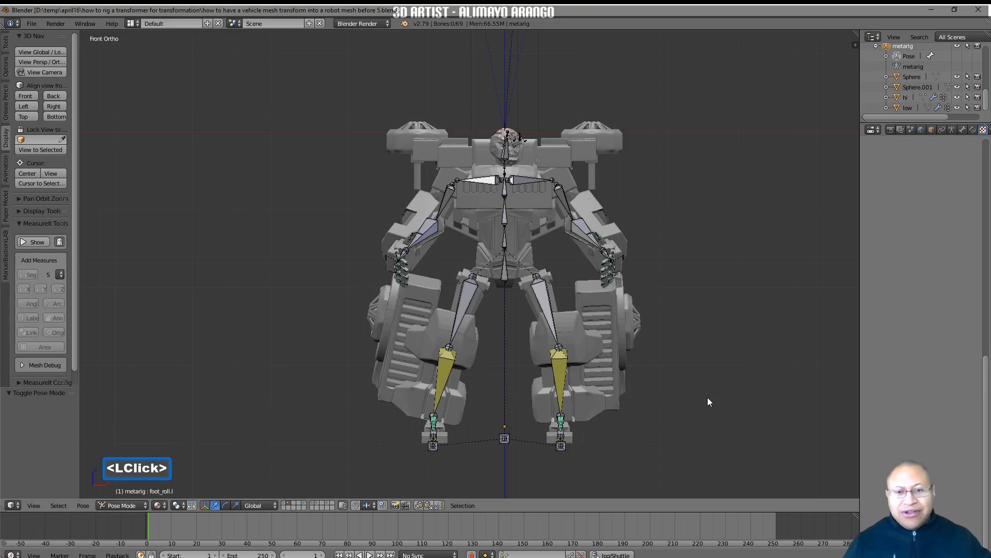
Clear the pose rotation and location of all metarig bones, and deselect them
key("a")
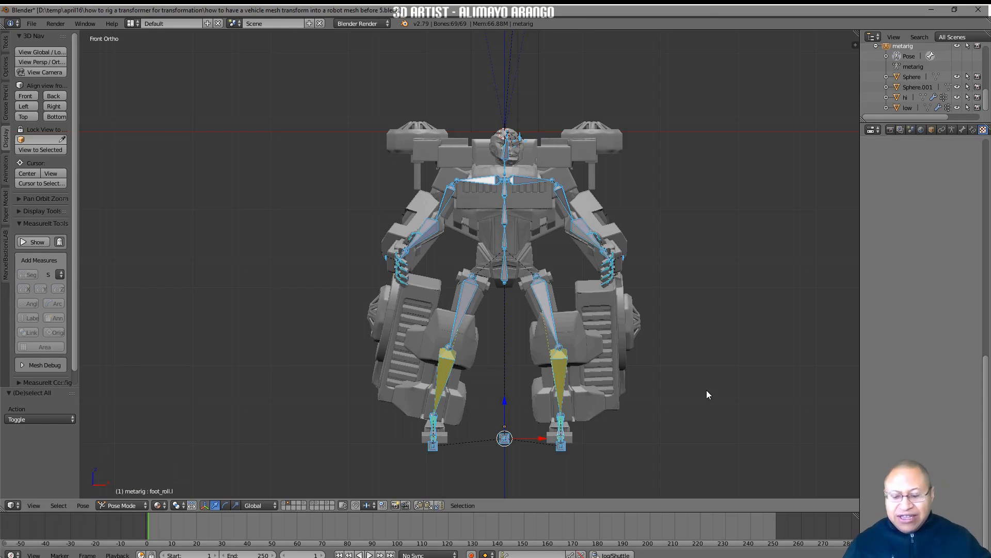
key("alt")
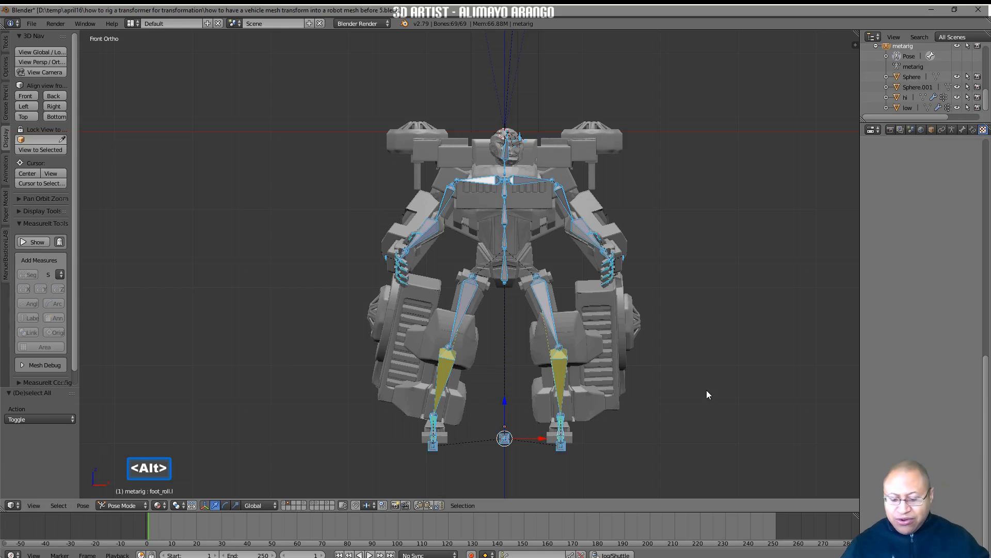
key("alt+r")
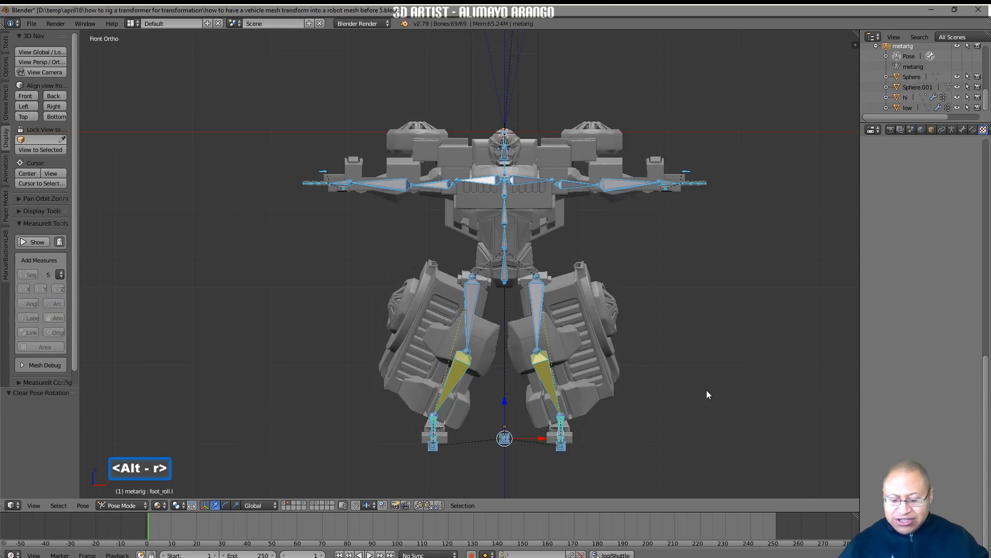
key("alt+g")
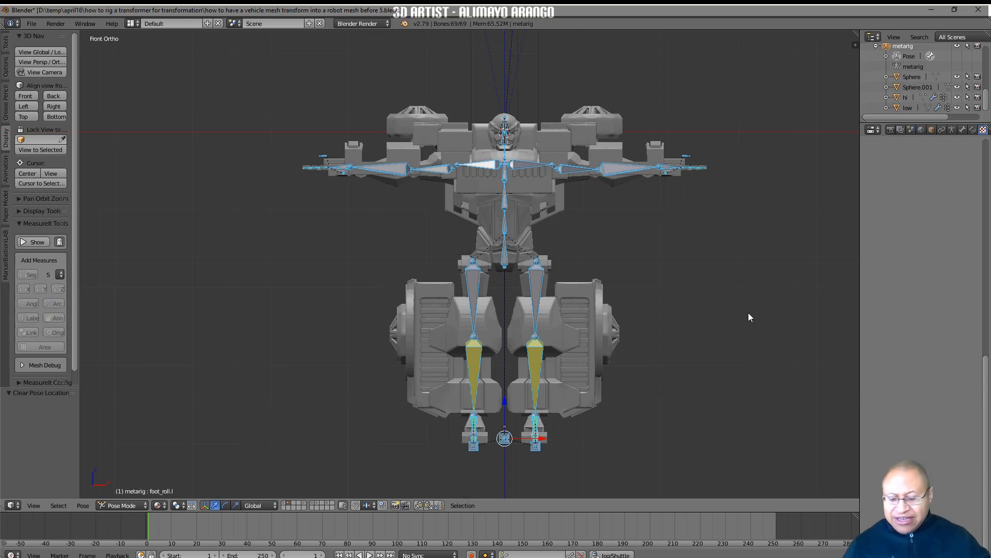
key("a")
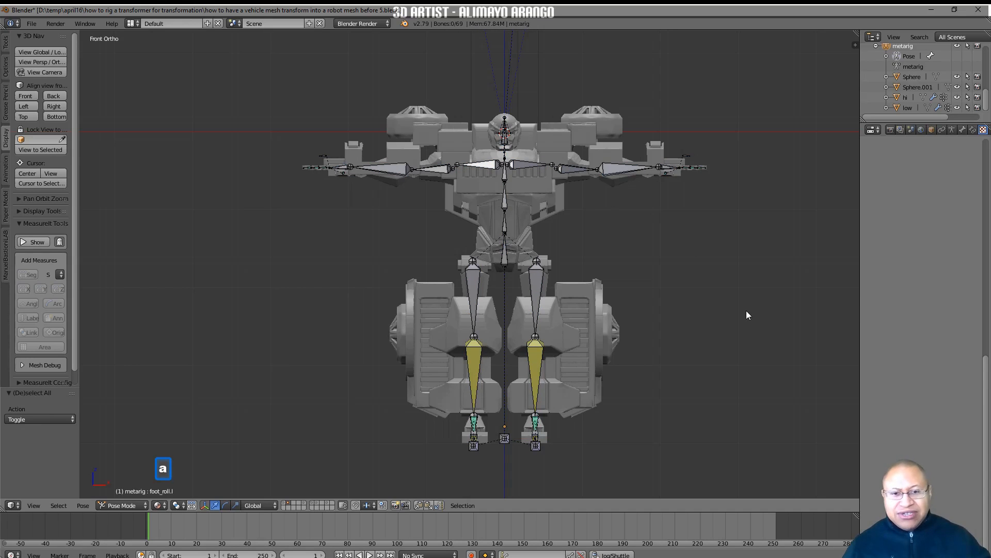
Return metarig to Object Mode and move it to layer 12, the second layer of the lower row
left_click(144, 505)
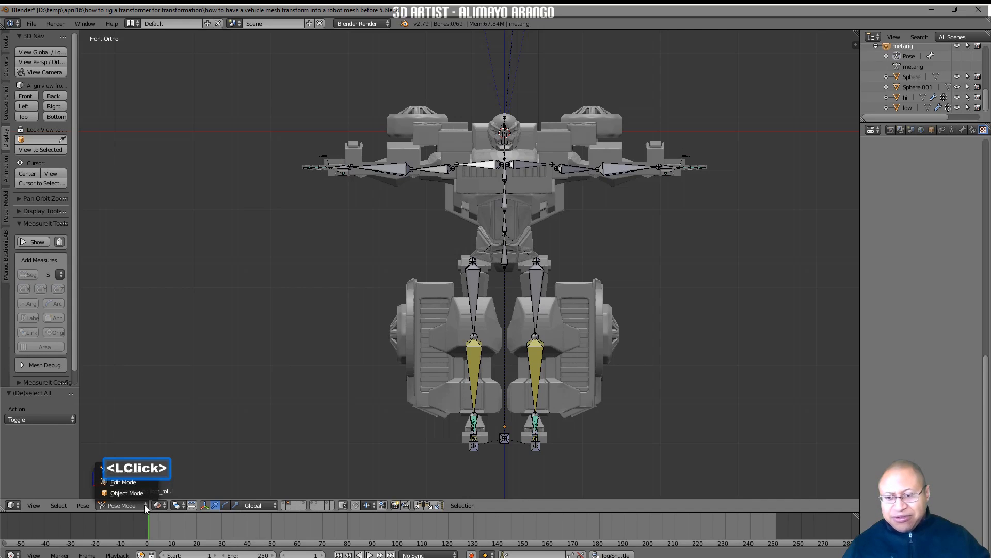
left_click(145, 493)
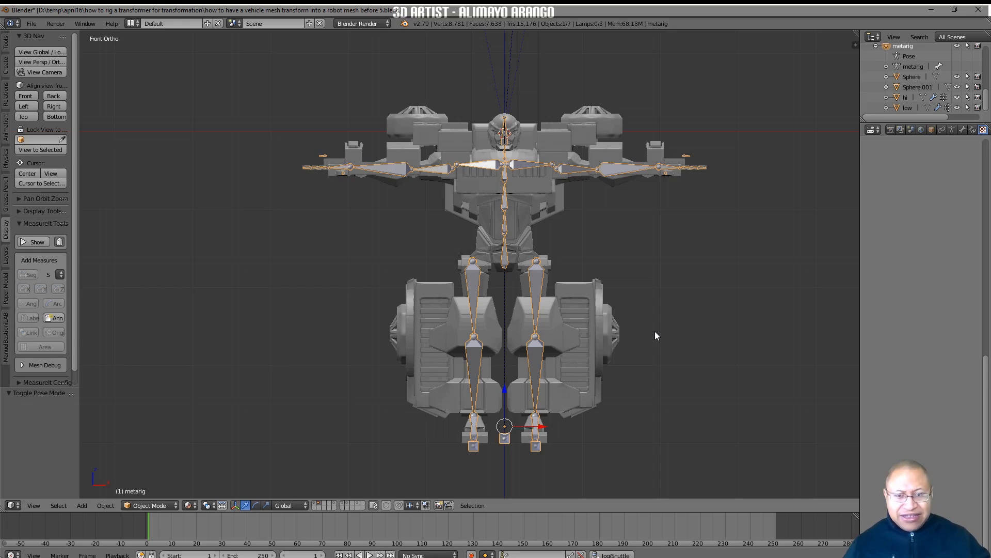
key("m")
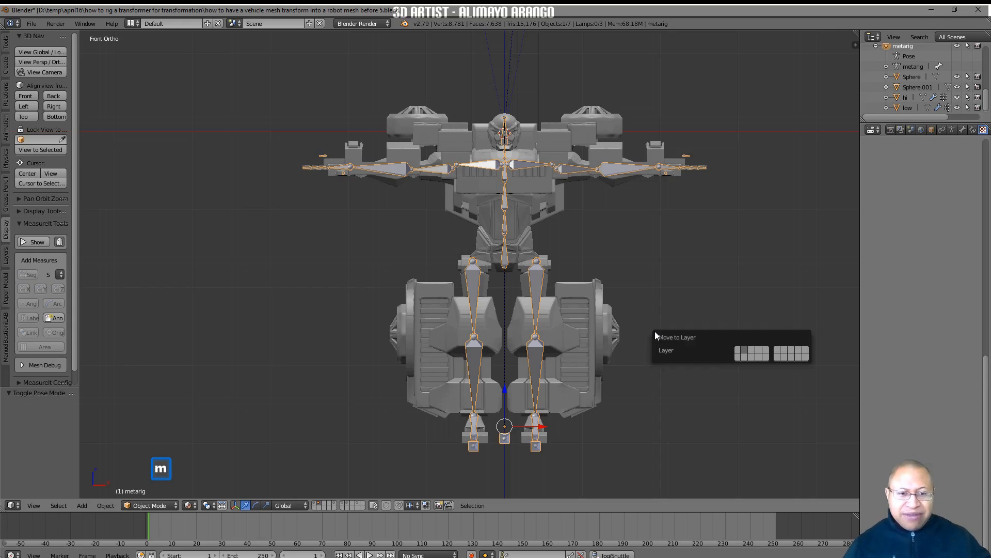
left_click(745, 355)
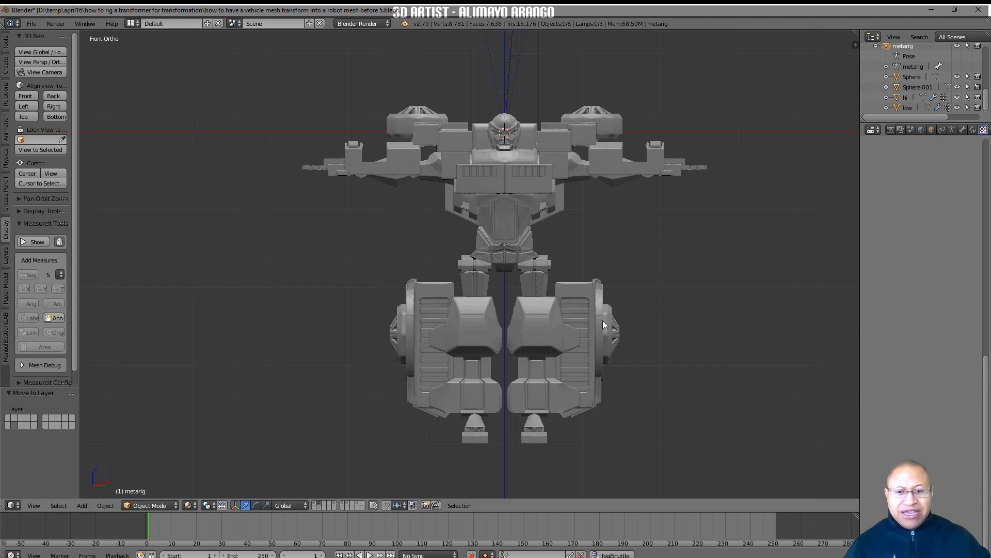
Show and hide the armature's layer as a check, and save the file version ending in "before 6.blend"
left_click(319, 507, "shift")
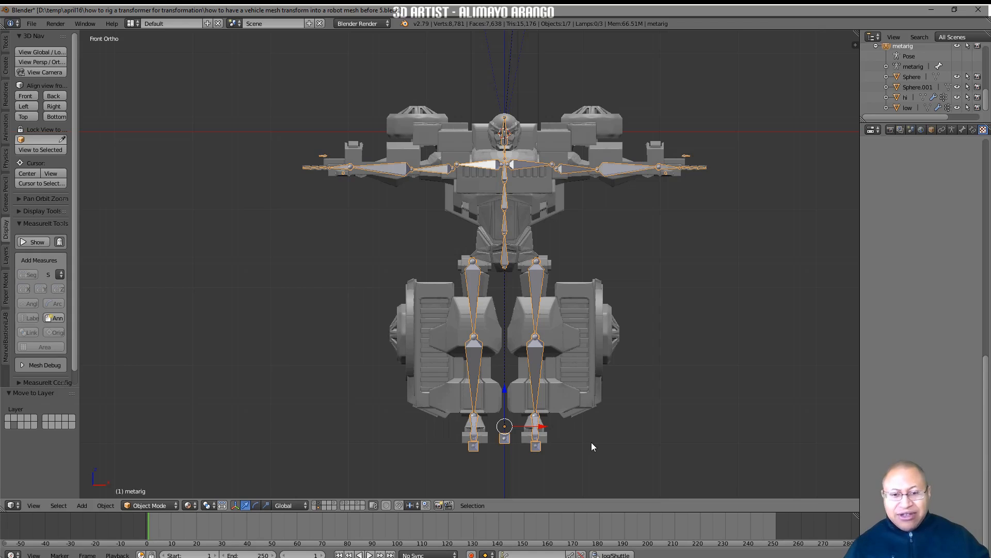
left_click(318, 506, "shift")
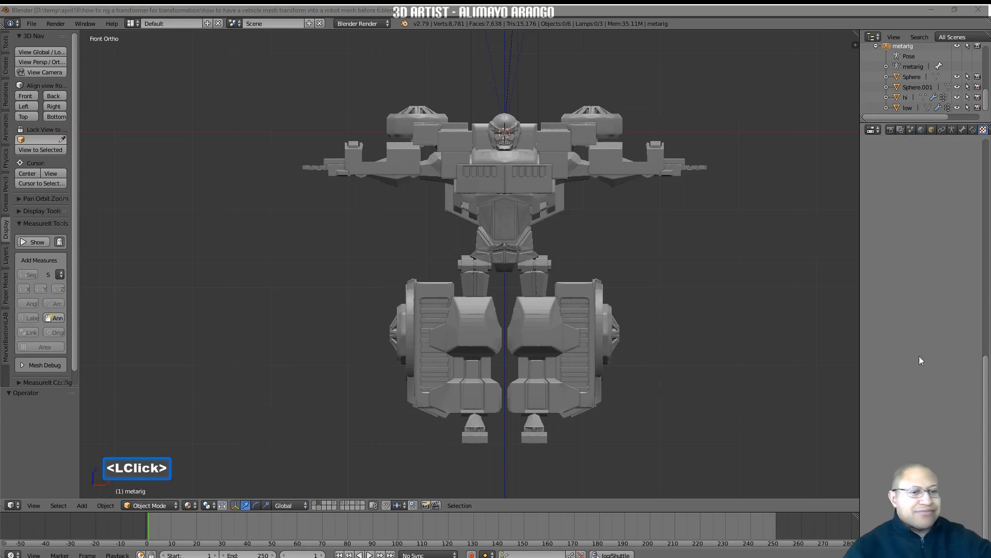
left_click(792, 382)
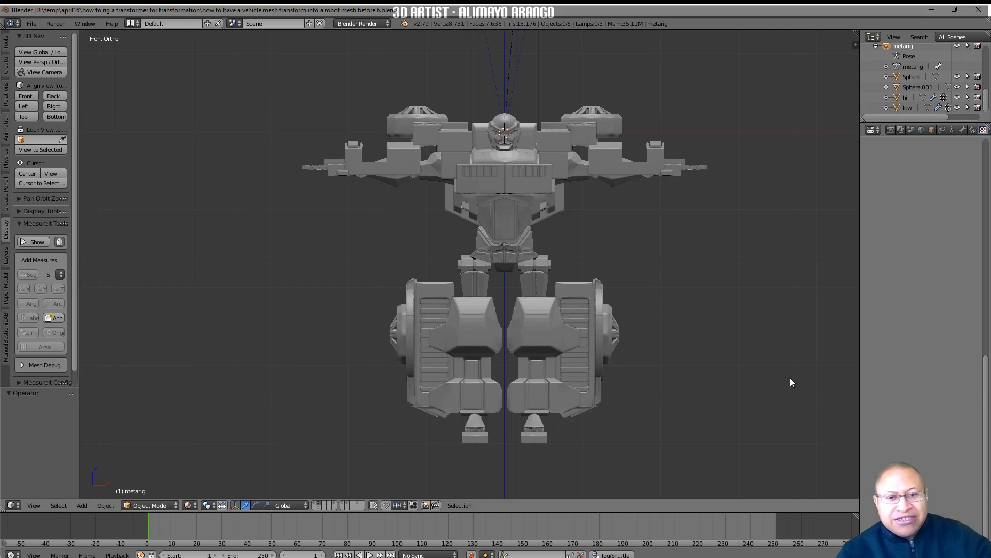
Open the robot mesh "low" in Edit Mode with its vertex groups displayed, and save the version ending in "before 7.blend"
left_click(609, 172)
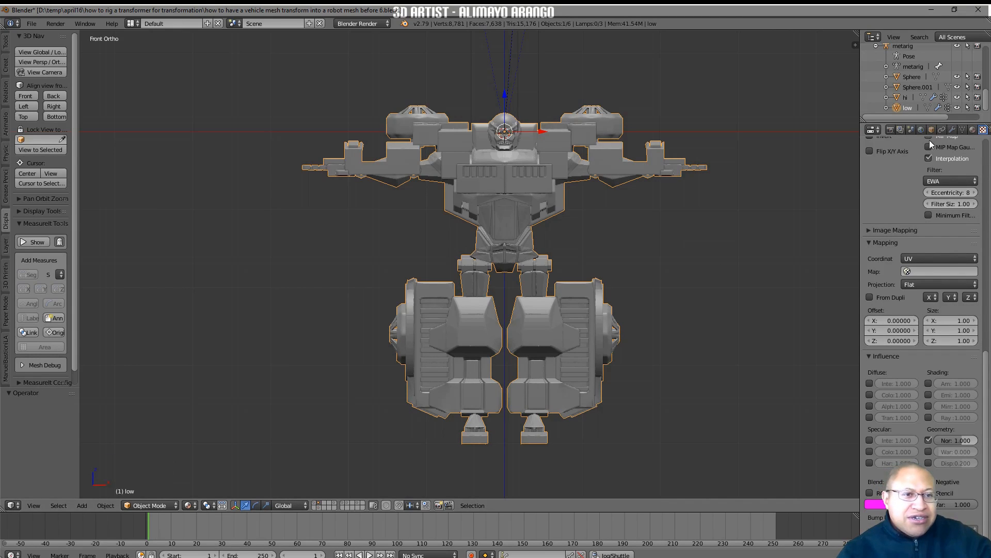
left_click(961, 130)
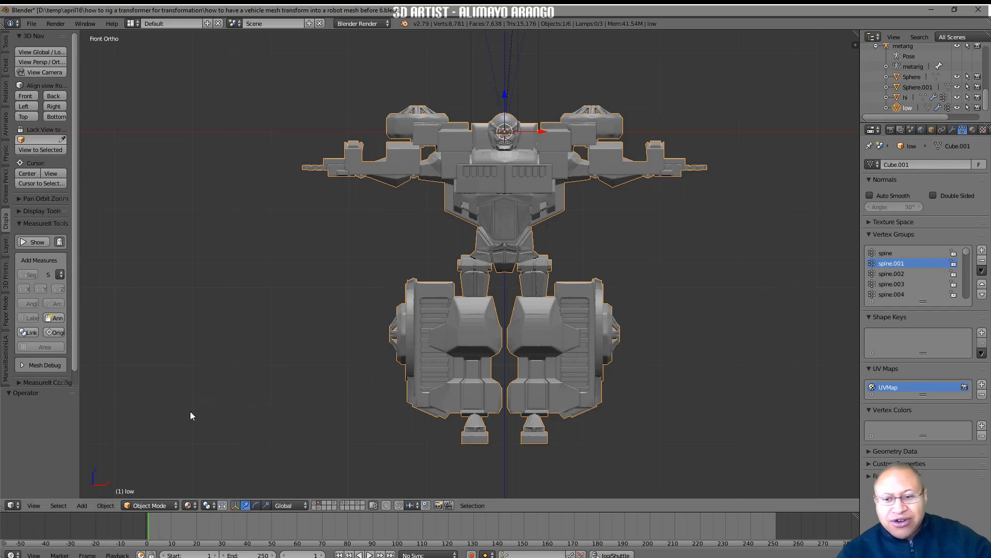
left_click(175, 506)
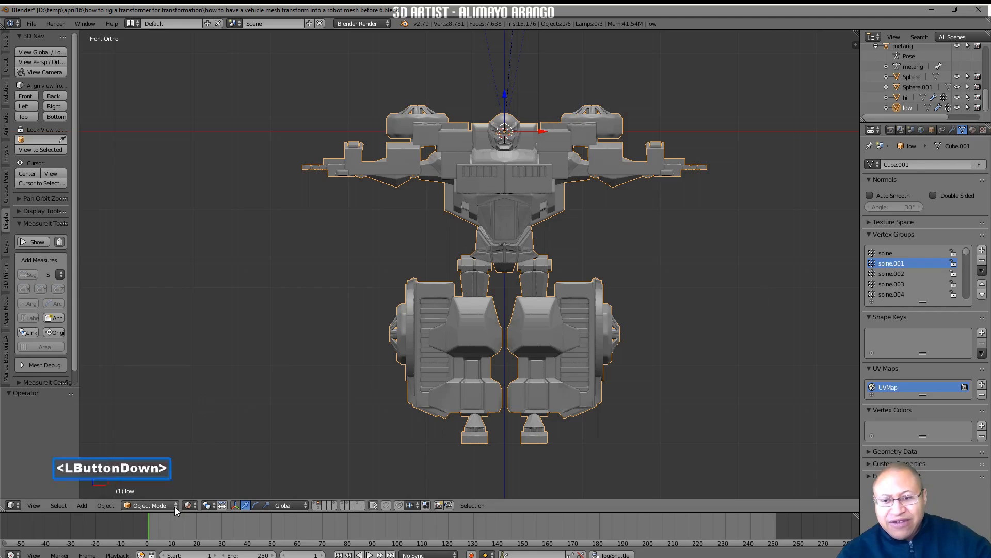
left_click(174, 483)
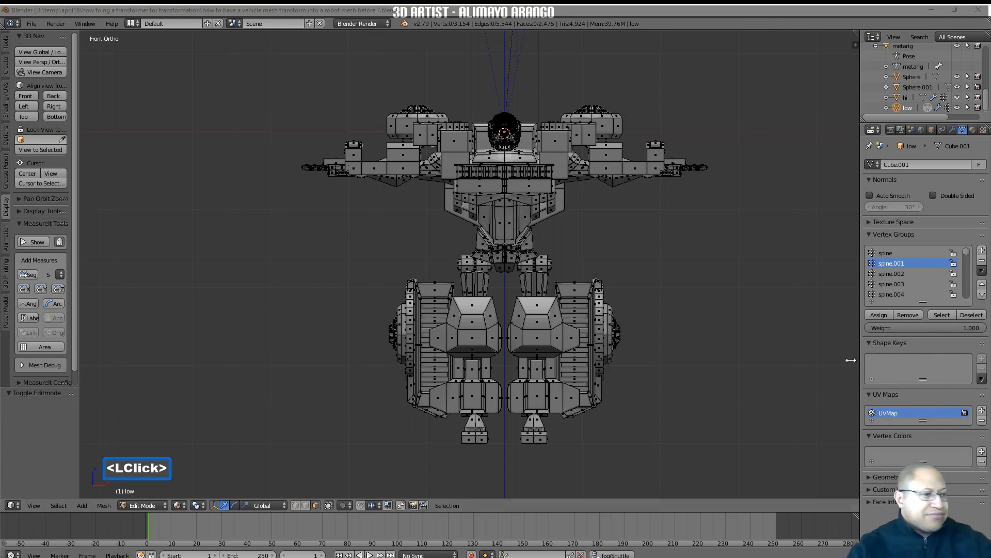
left_click(756, 366)
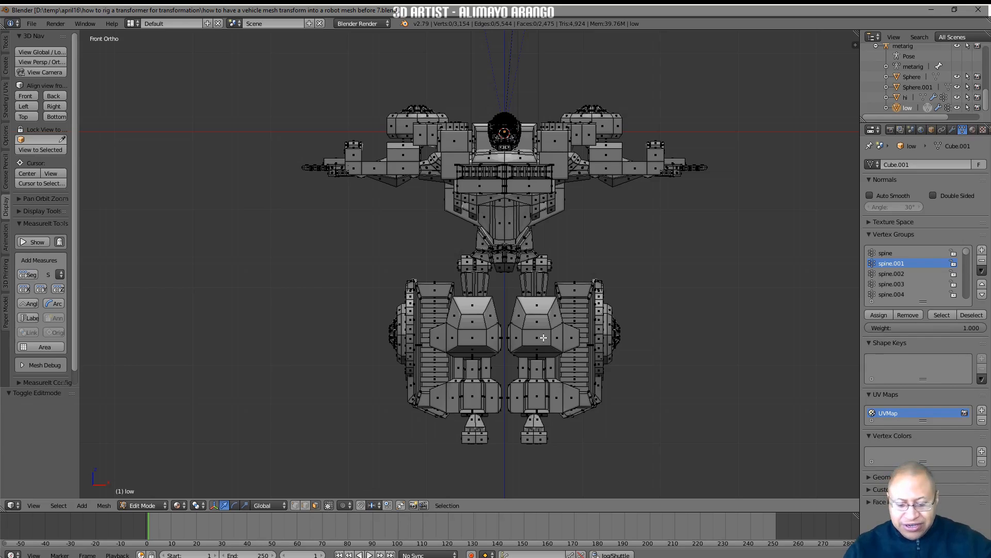
Select the linked lower-leg armour, chest grille and its slats, upper-chest blocks, collar piece and forearm armour of the robot mesh
key("l")
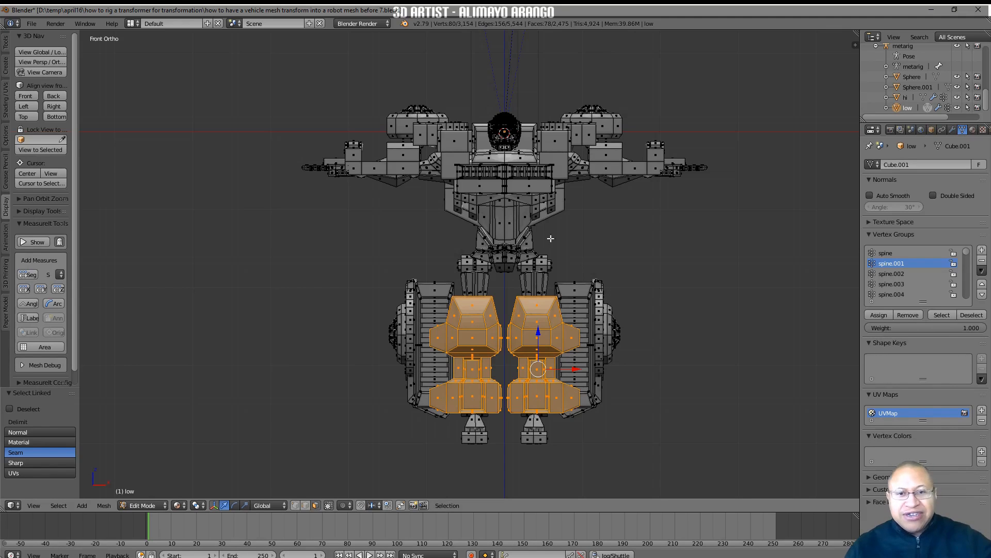
key("l")
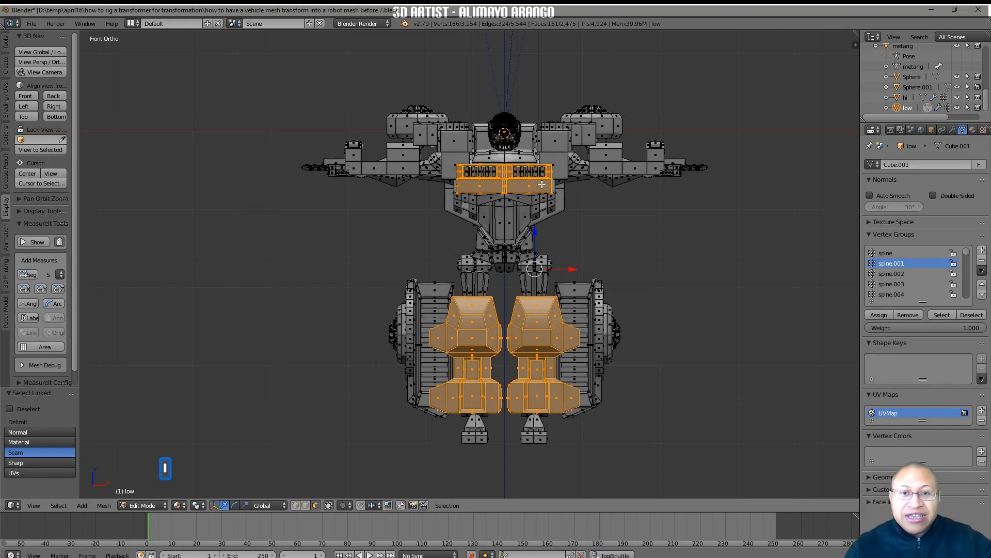
key("l")
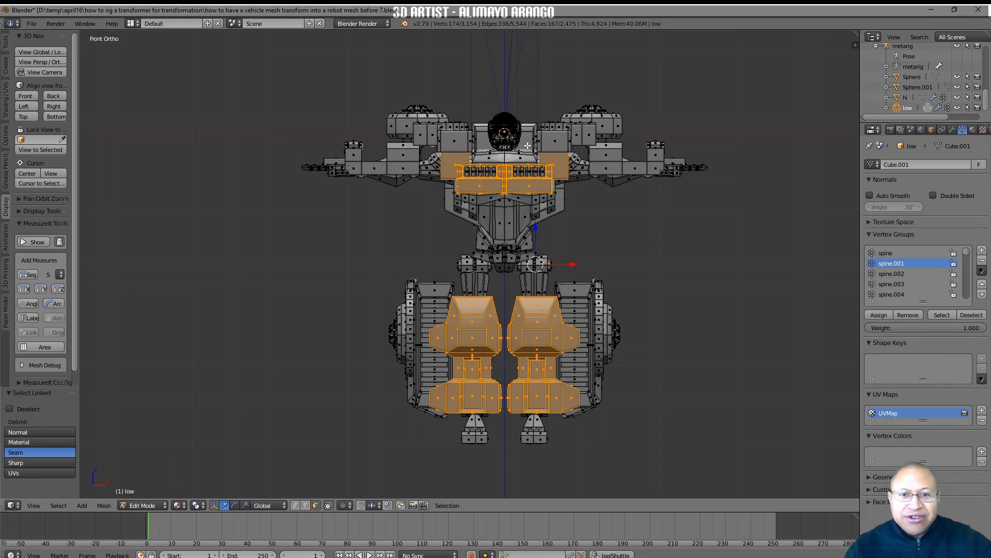
key("l")
key("l")
key("l")
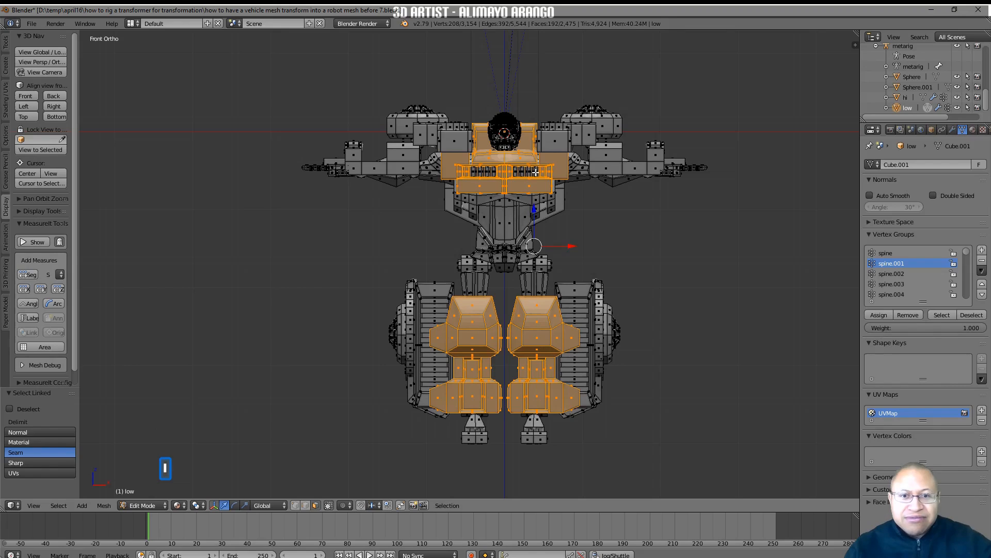
key("l")
key("l")
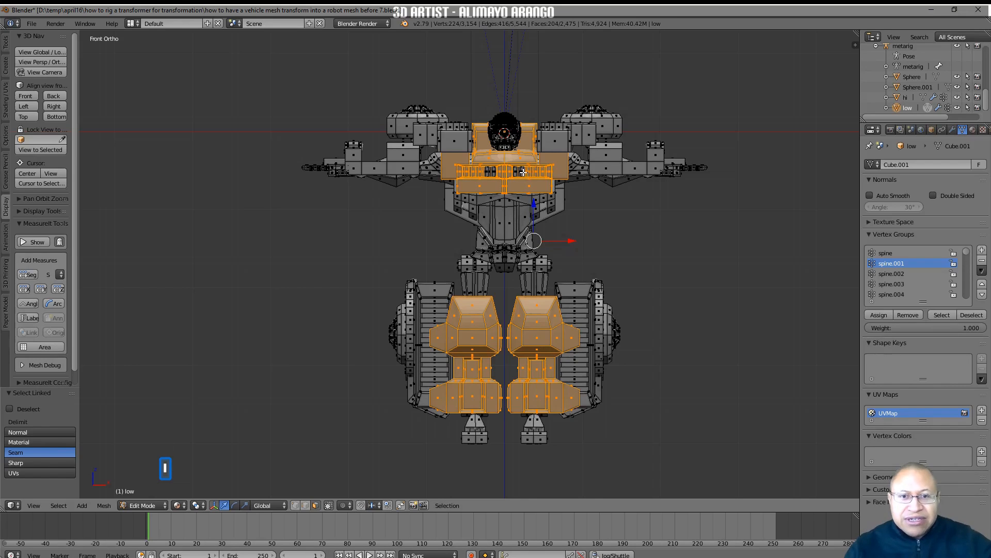
key("l")
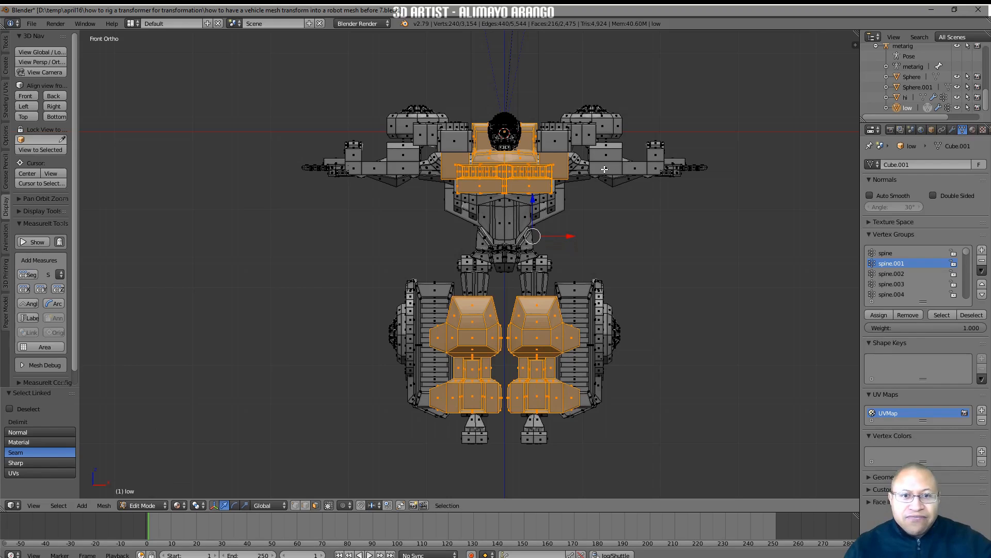
key("l")
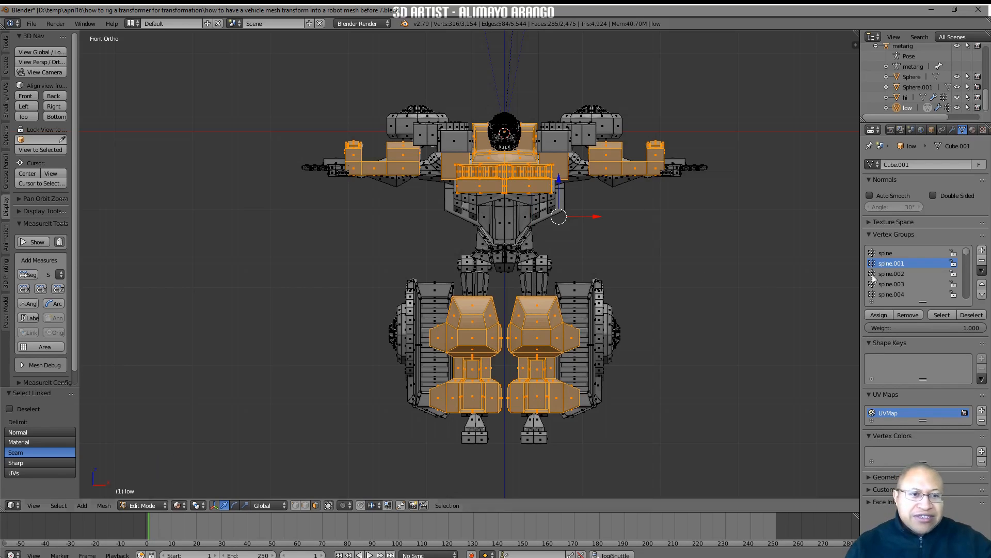
Add a vertex group named "robot parts 1" and assign the selected armour pieces to it
left_click(983, 251)
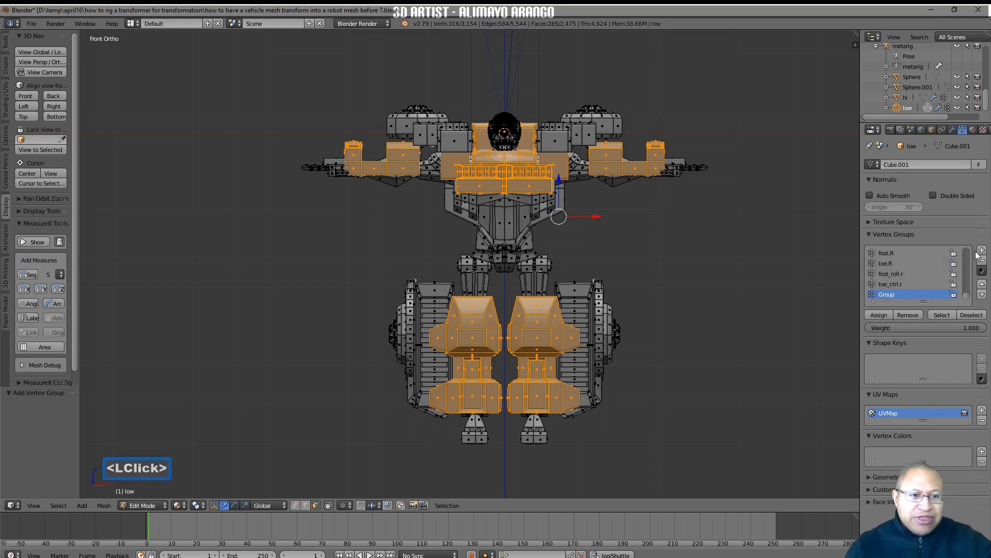
double_click(891, 295)
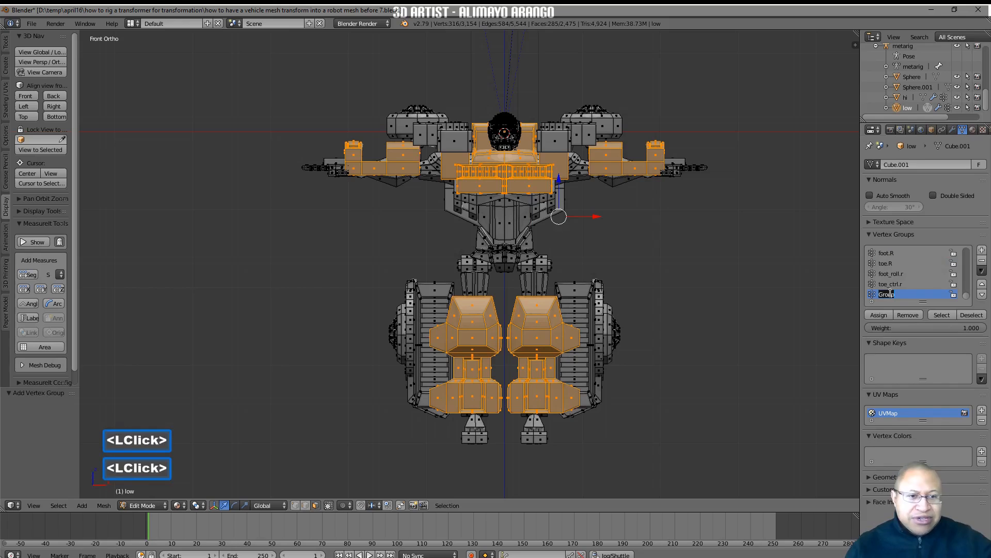
type("robot ")
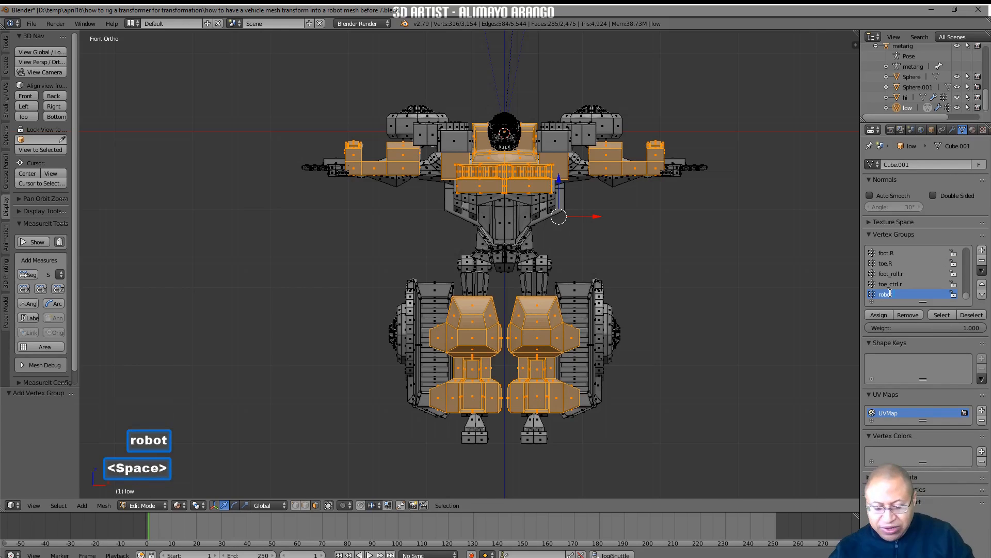
type("parts 1")
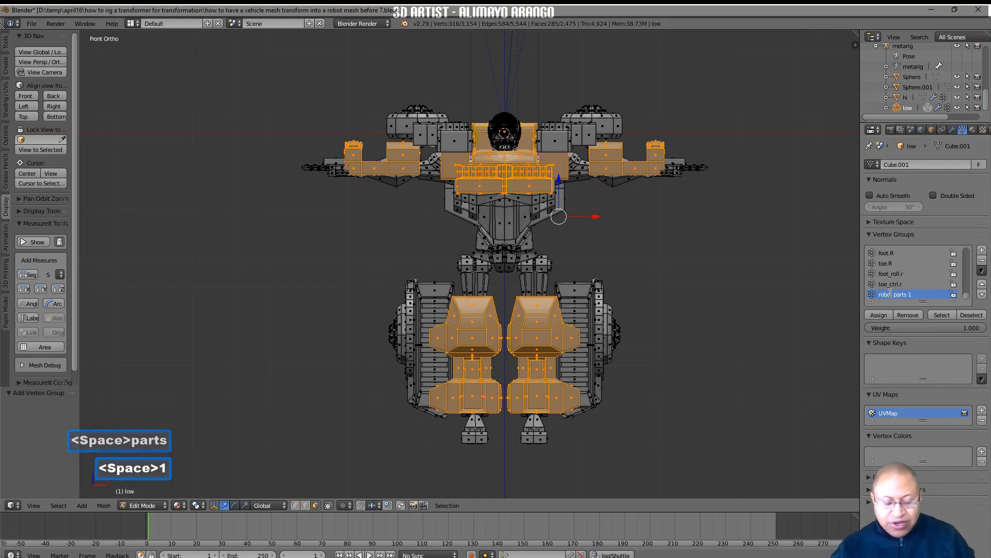
key("Return")
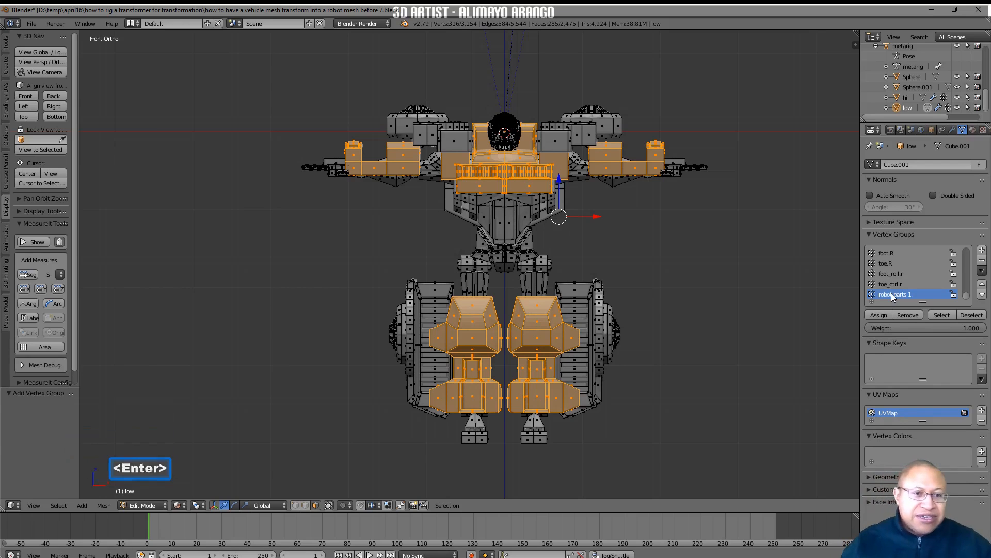
left_click(874, 316)
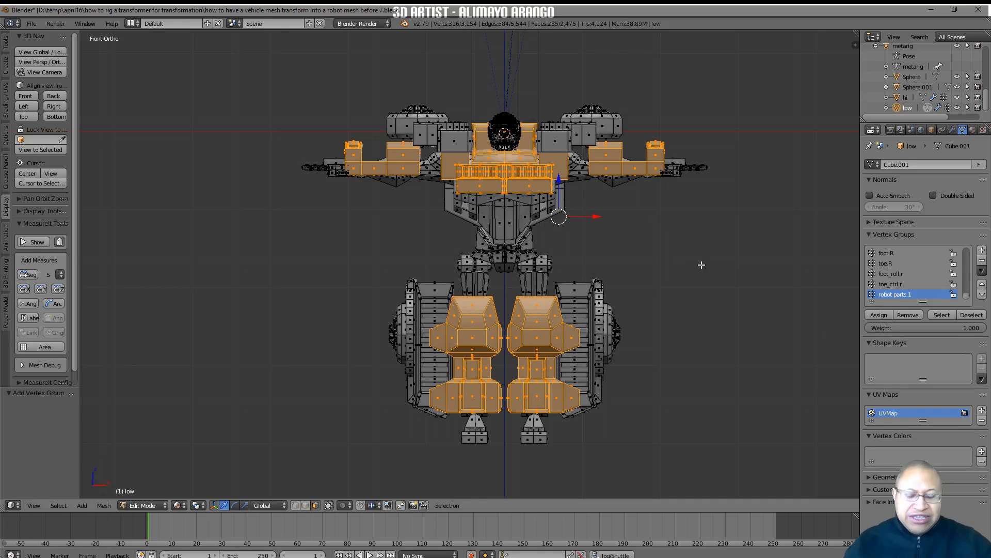
Add the linked plates behind and beside the torso to "robot parts 1" and hide all the assigned pieces
key("h")
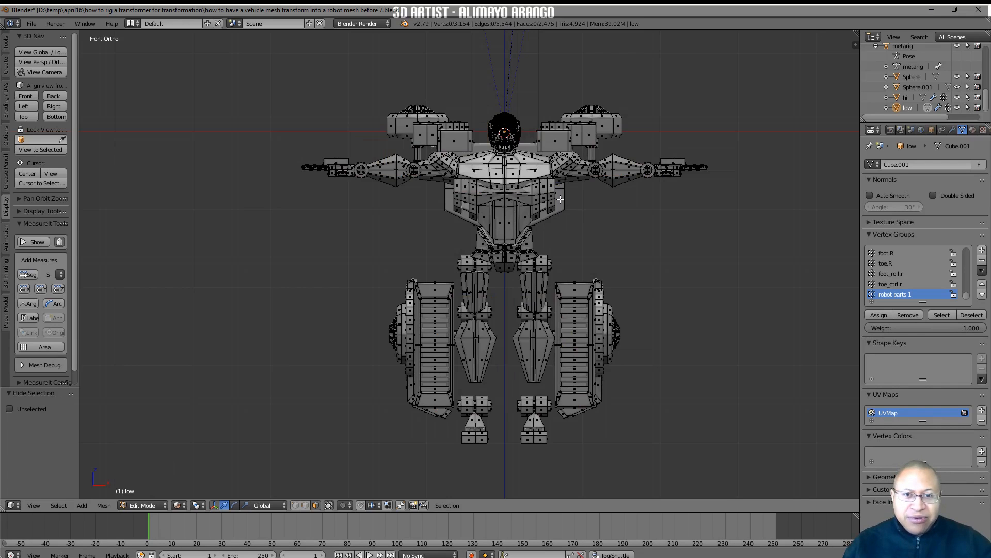
key("l")
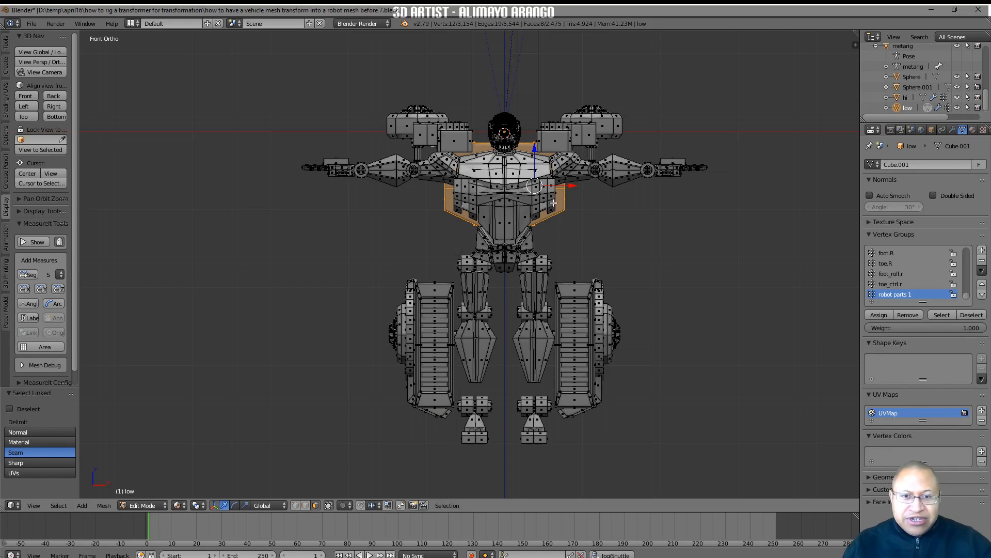
key("l")
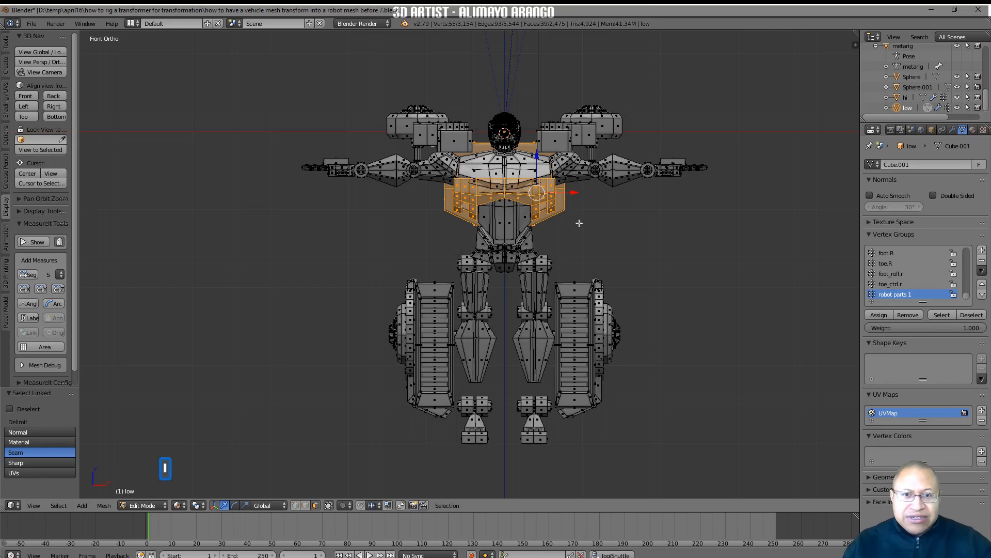
left_click(872, 314)
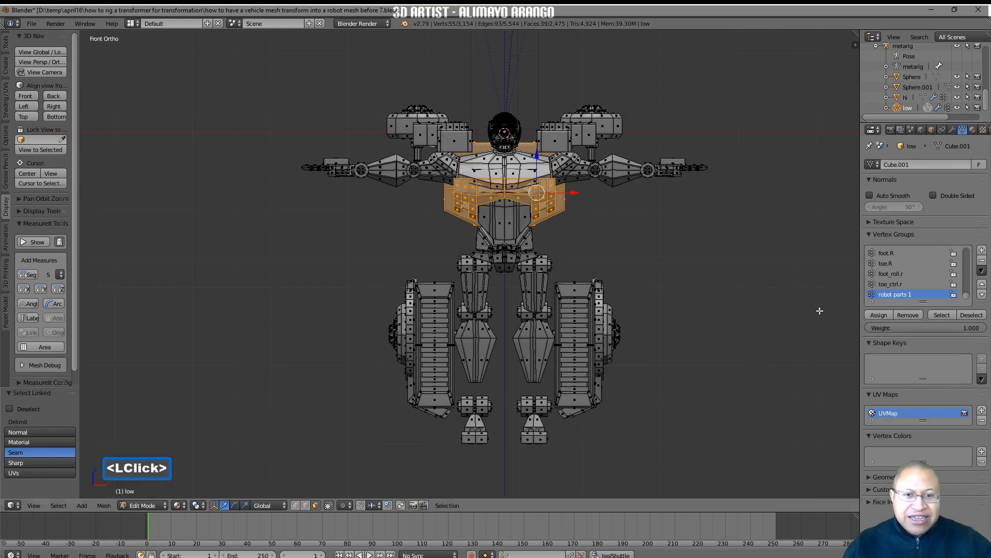
key("h")
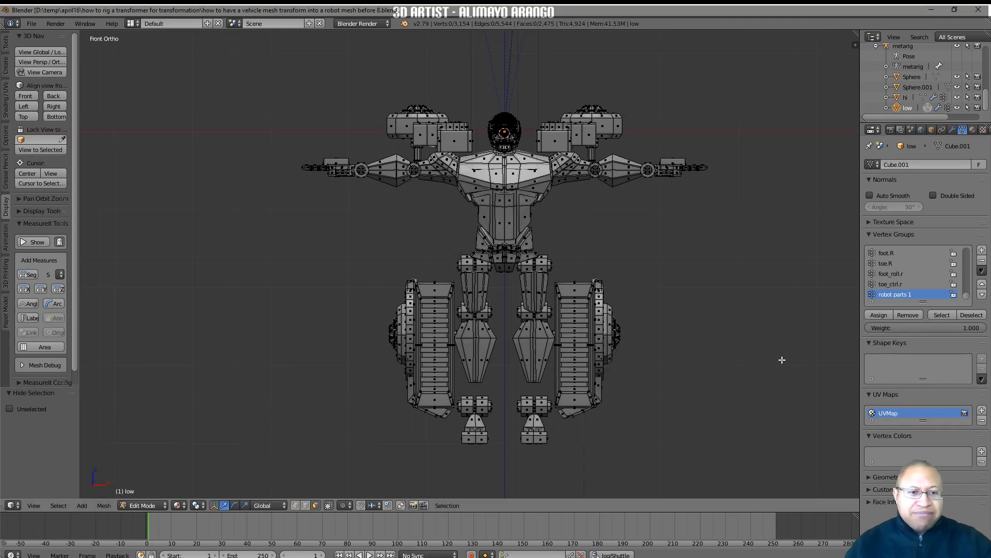
Add another vertex group to the robot mesh and name it "robot parts 2"
left_click(982, 250)
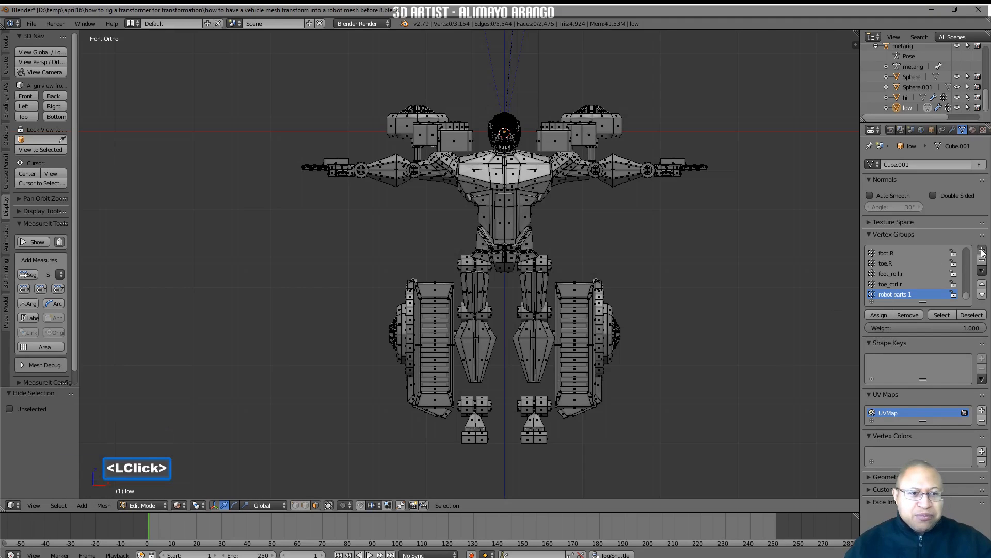
left_click(890, 294)
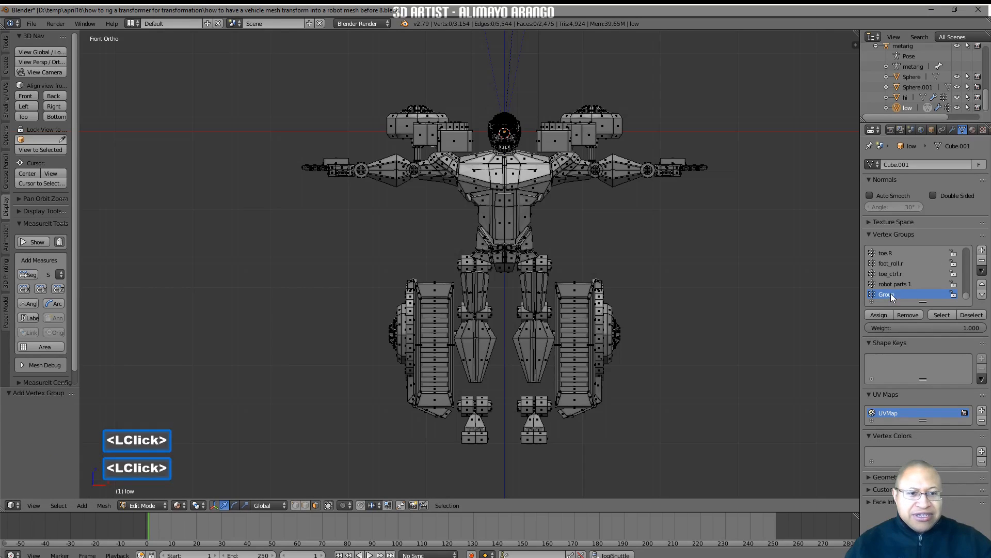
double_click(888, 294)
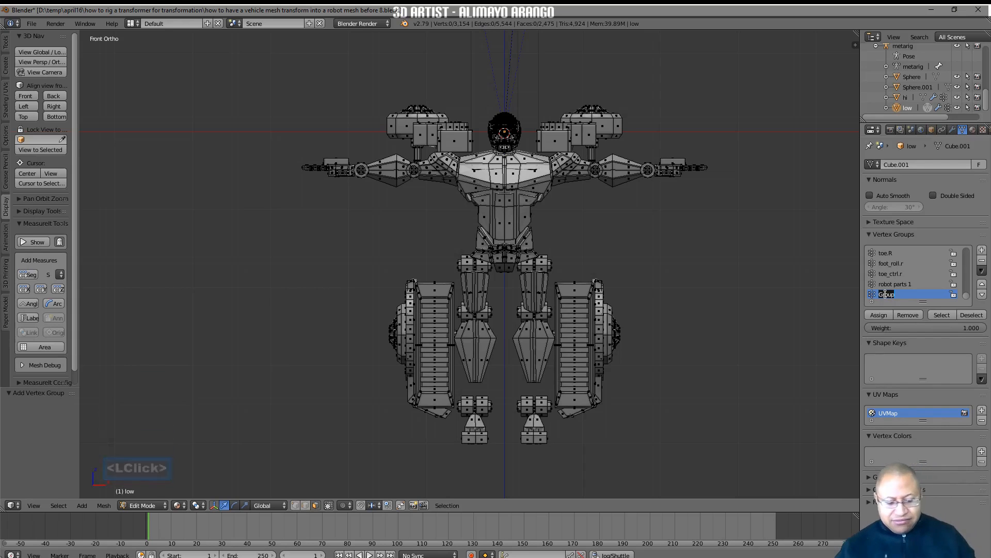
key("BackSpace")
type("ro")
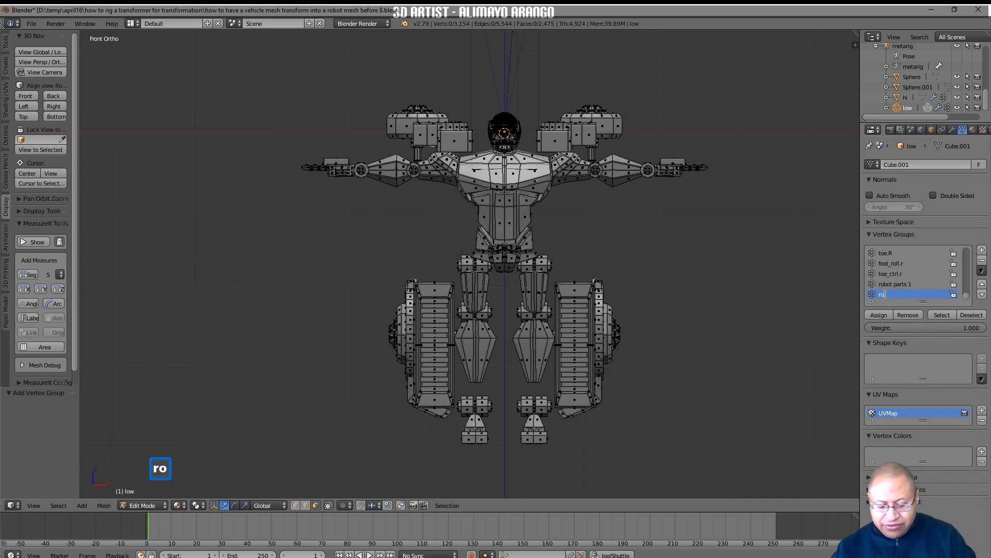
type("bot pa")
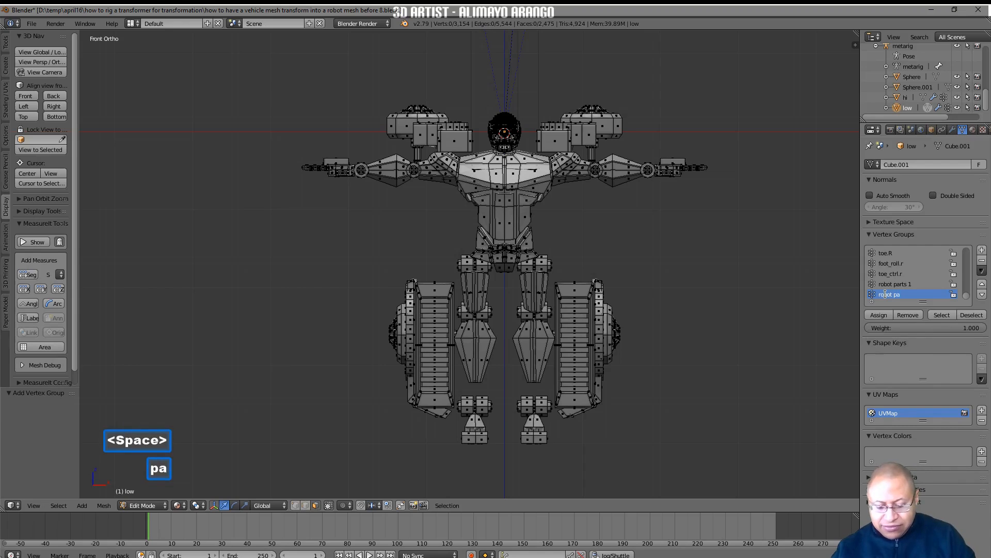
type("rts 2")
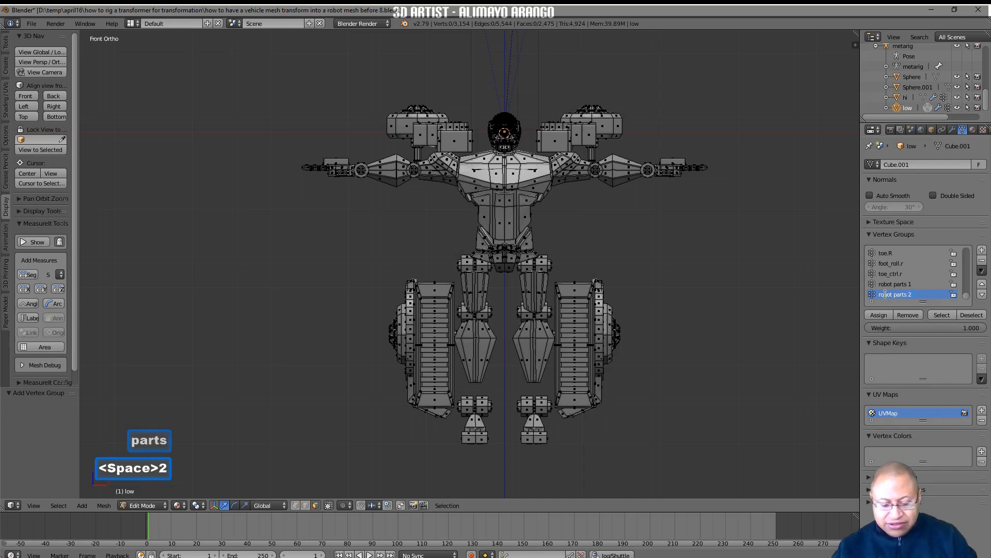
key("Return")
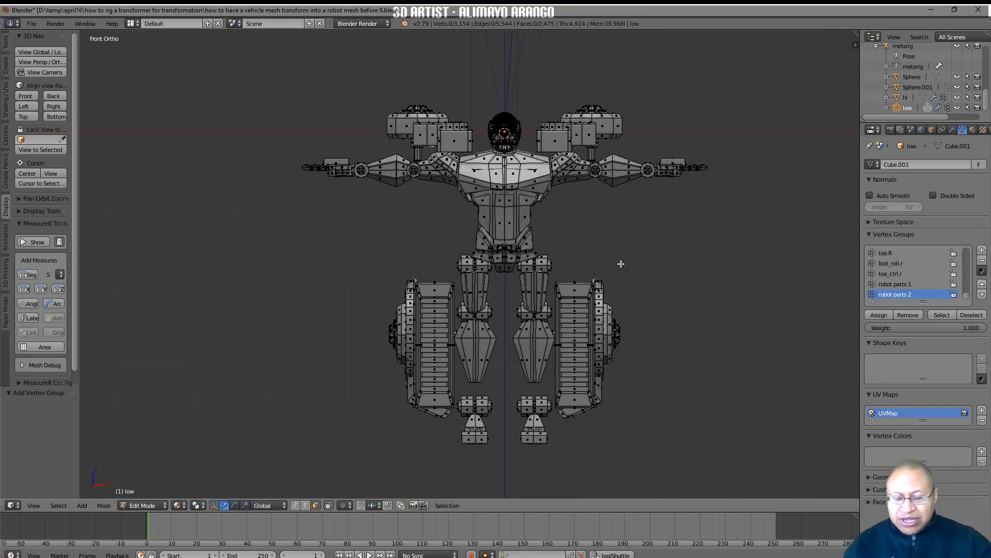
Switch the viewport to Wireframe shading and select the complete linked track assemblies beside the legs
left_click(182, 506)
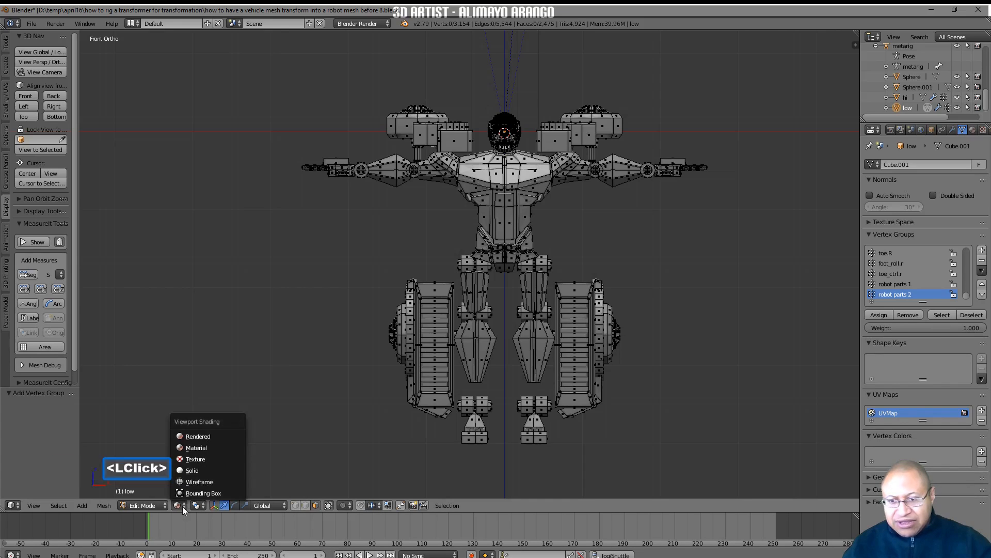
left_click(223, 482)
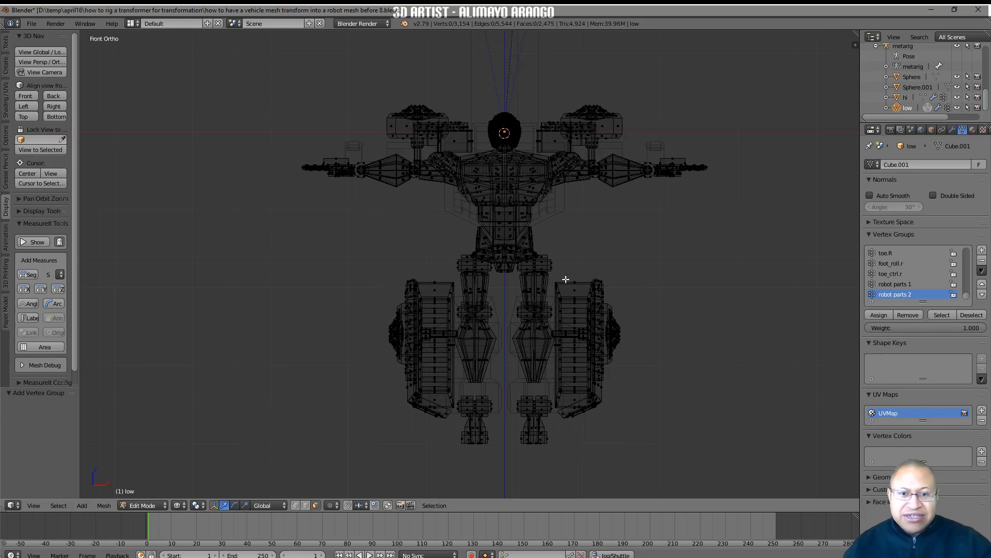
key("b")
left_click_drag(567, 254, 679, 441)
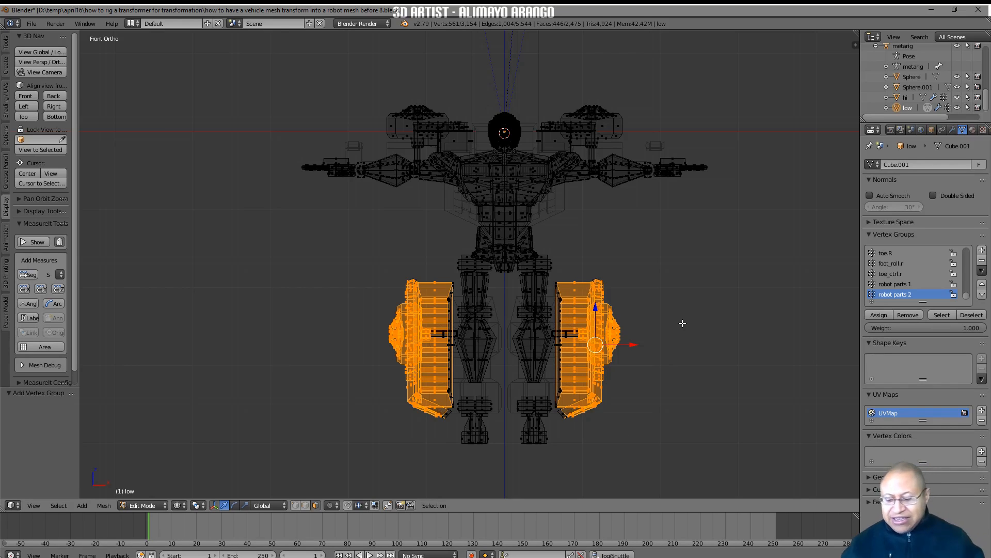
key("ctrl+l")
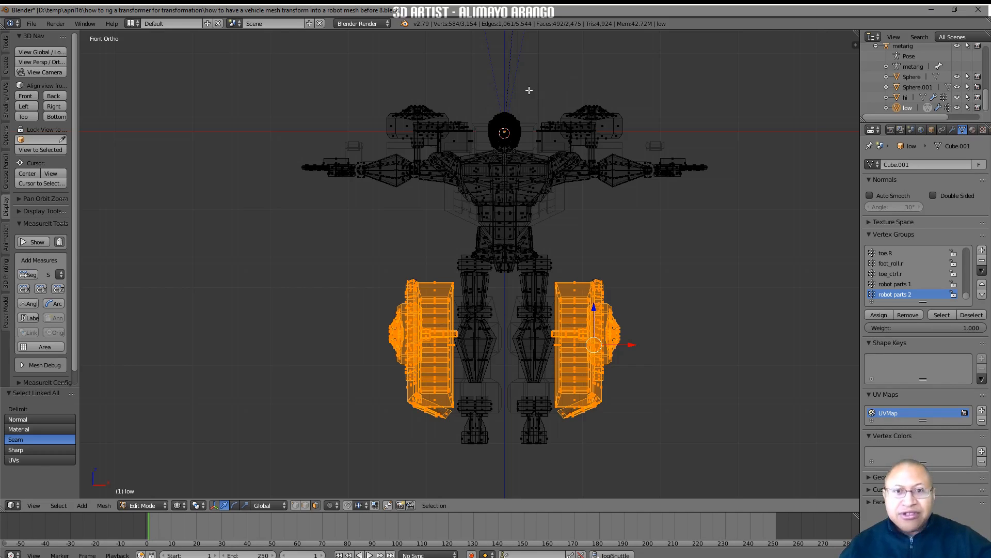
Extend the selection to the shoulder-mounted pods and all geometry linked to them, including their supports
key("b")
left_click_drag(528, 90, 634, 143)
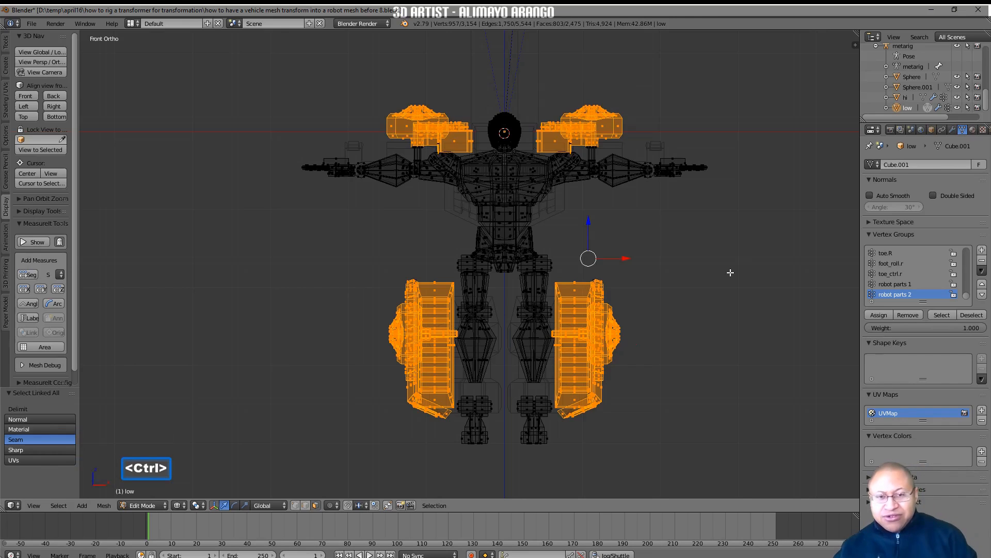
key("ctrl+l")
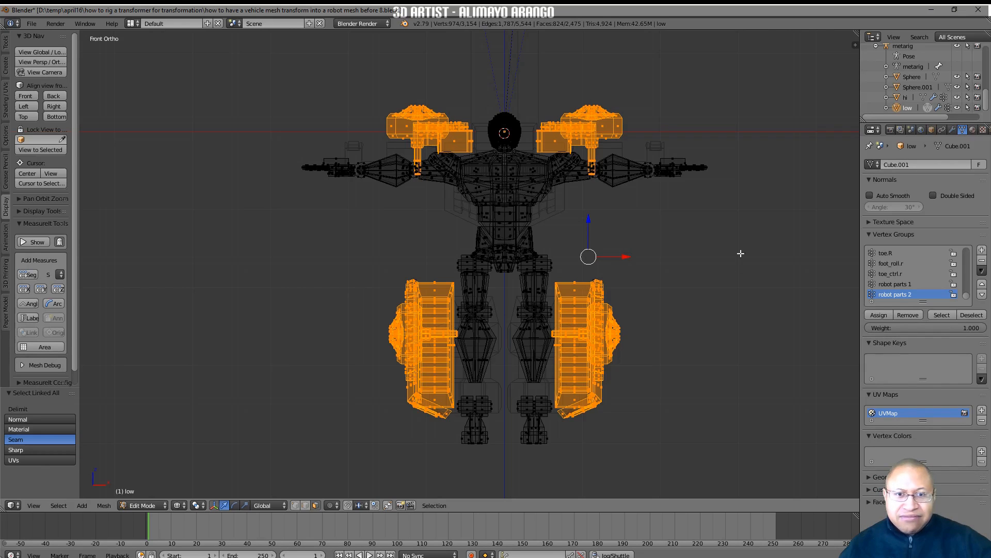
Return to Solid shading, assign the selected tracks and shoulder pods to "robot parts 2", and deselect everything
left_click(183, 506)
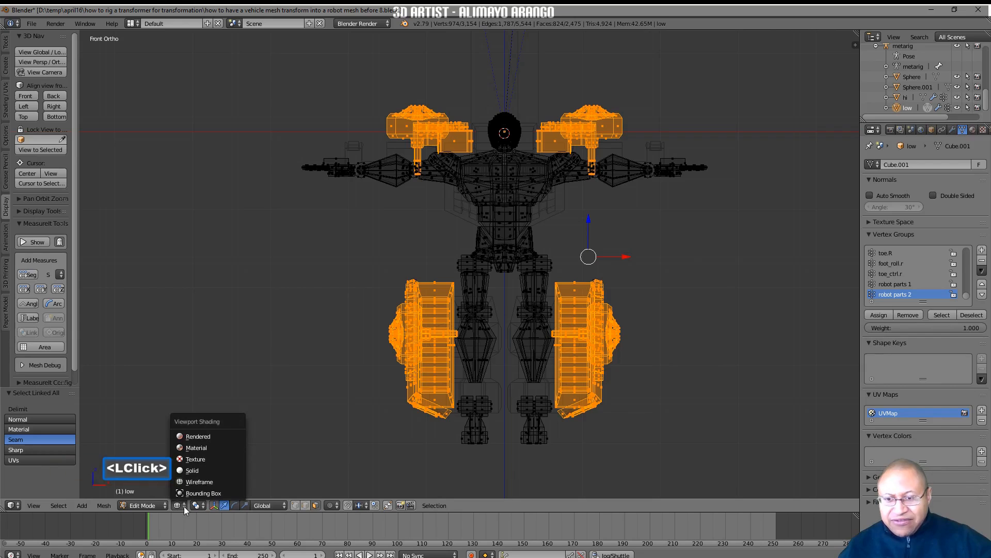
left_click(216, 470)
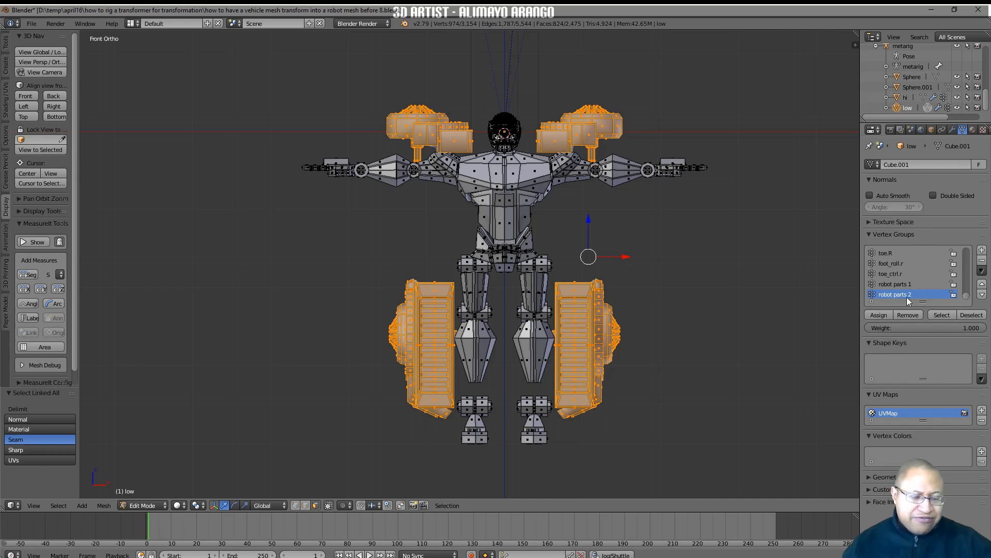
left_click(872, 315)
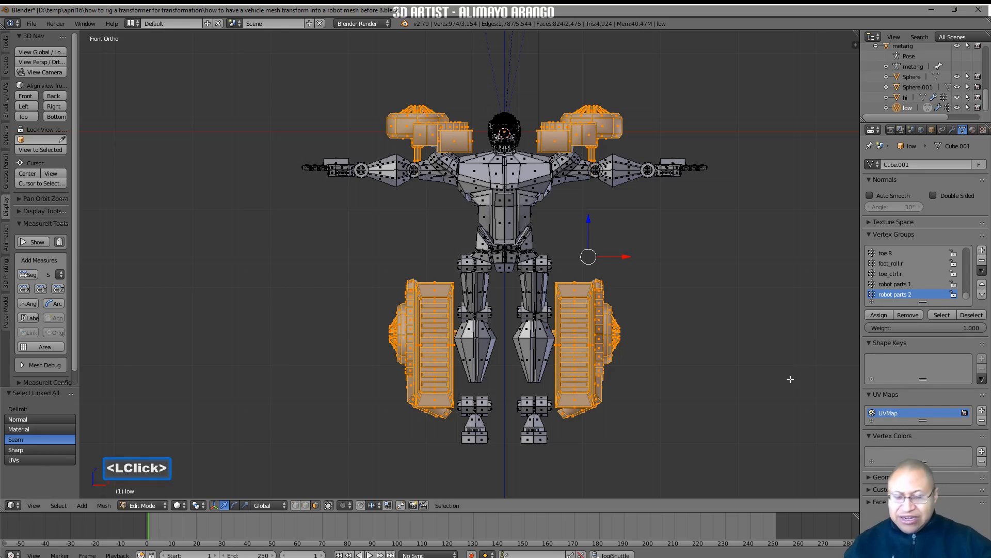
key("a")
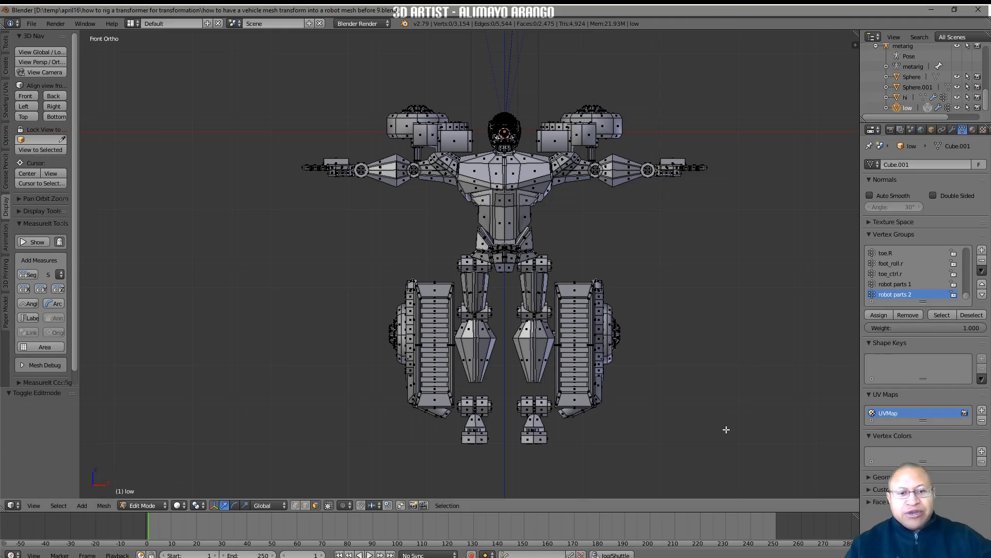
Reveal the robot mesh's hidden armour parts and deselect all of its geometry
key("alt")
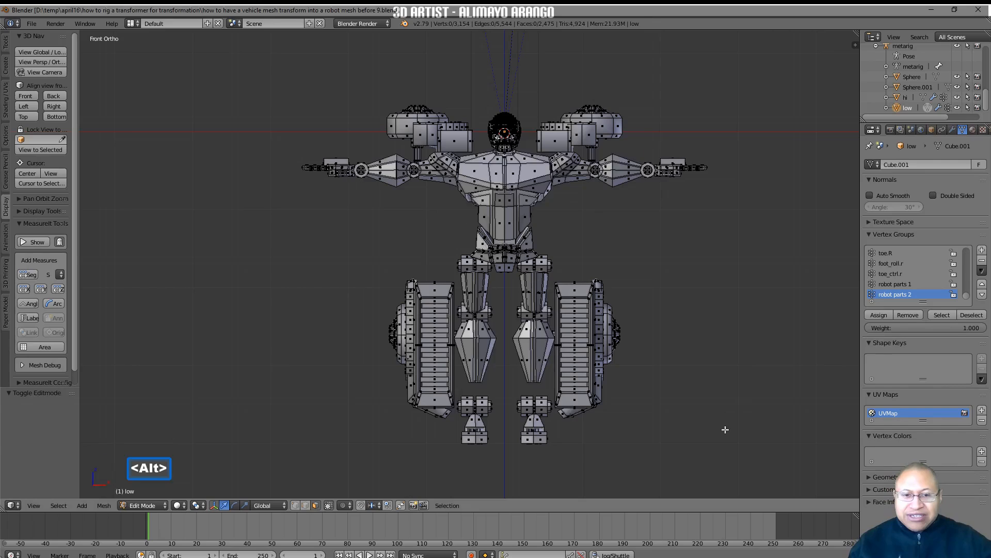
key("alt+h")
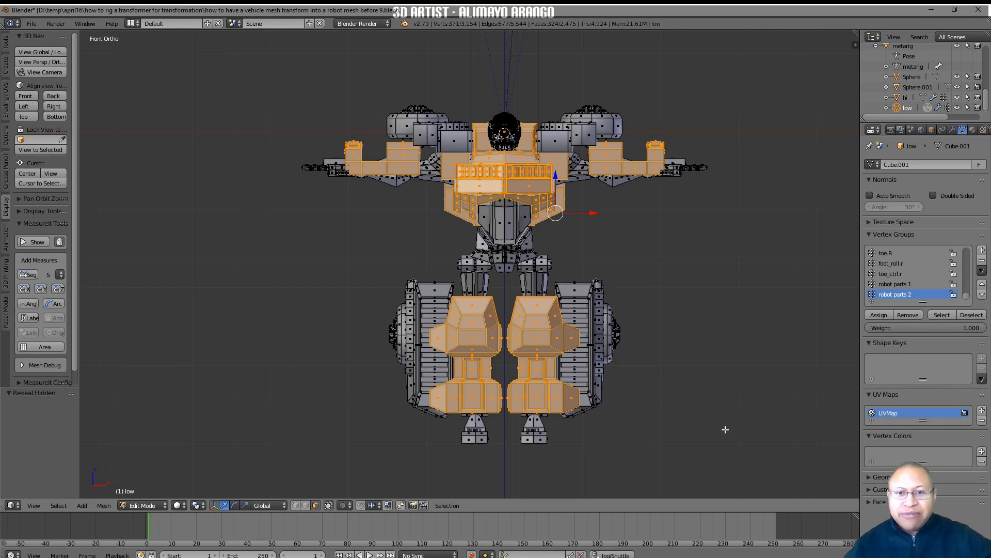
key("a")
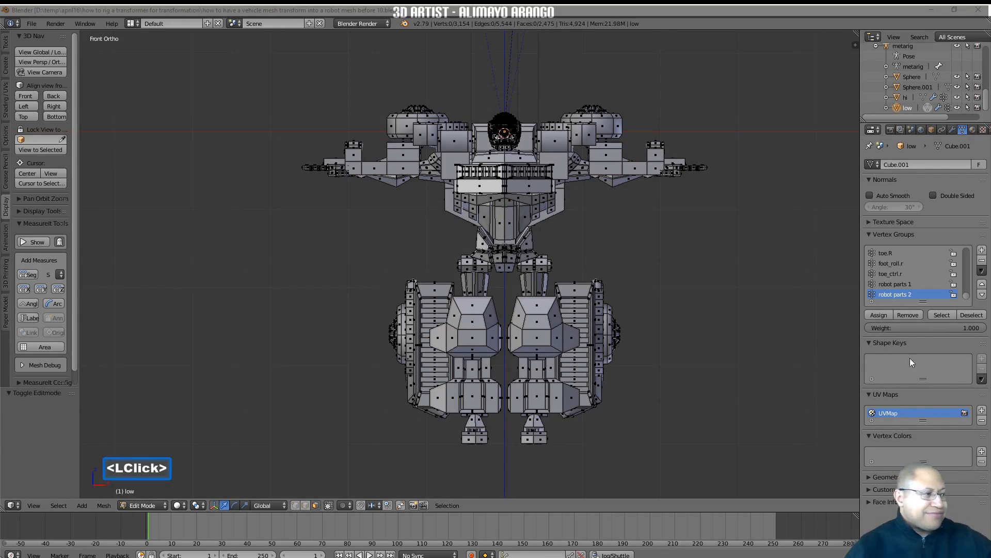
left_click(777, 382)
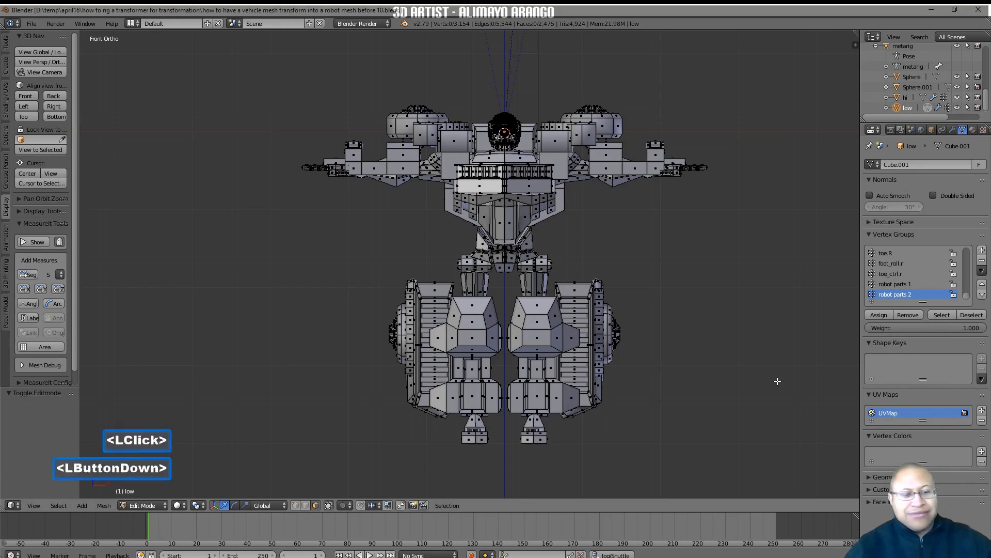
In Object Mode, disable Clipping in the robot's Mirror modifier and turn off the Solidify modifier's viewport display
left_click(163, 506)
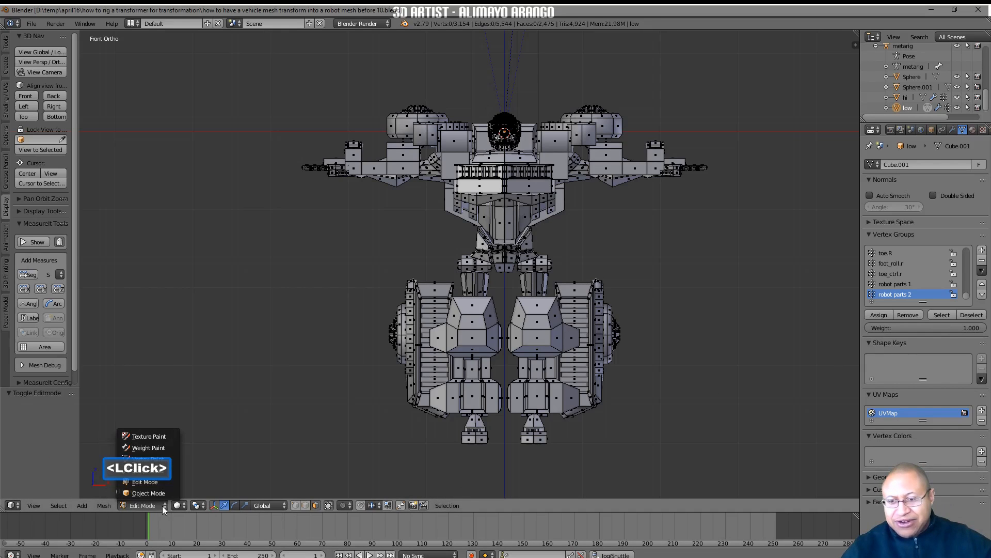
left_click(167, 492)
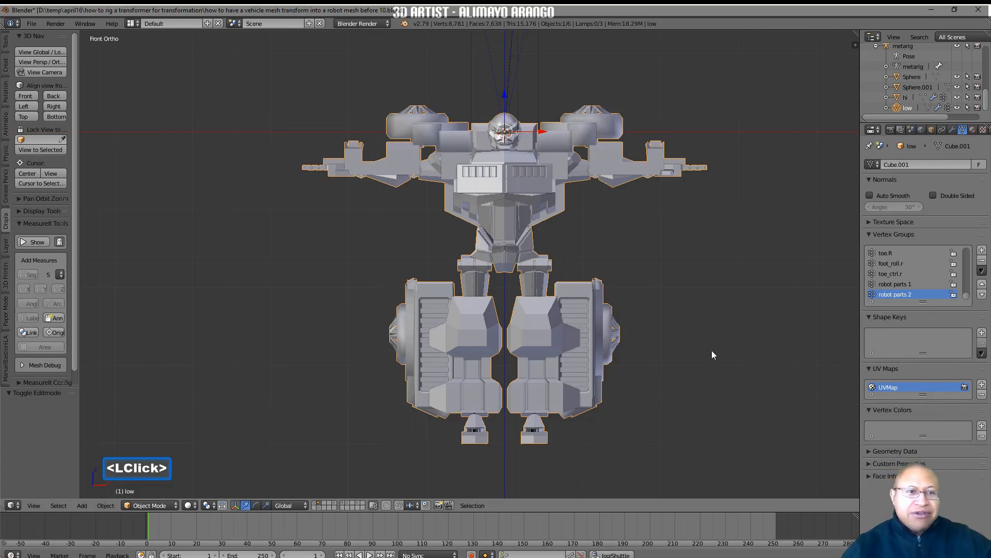
left_click(953, 129)
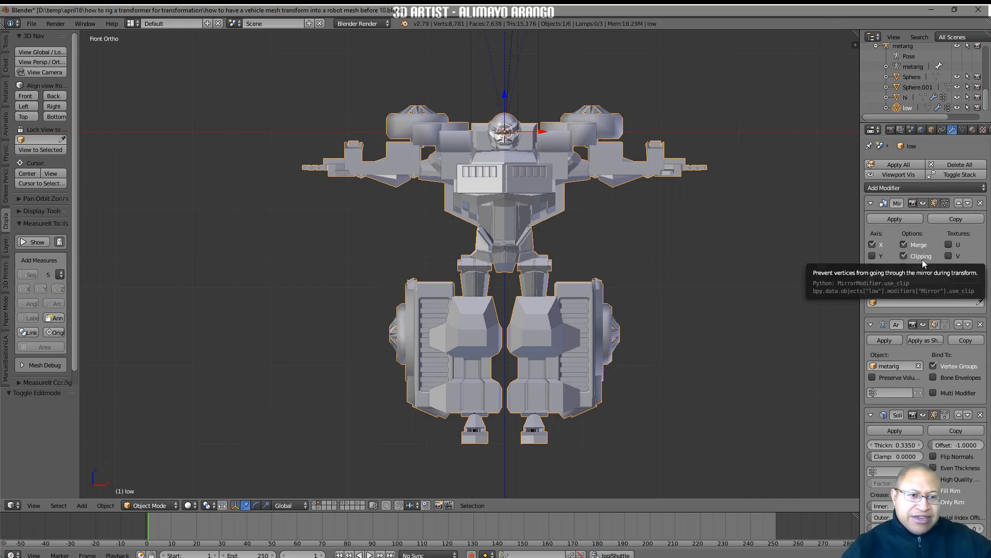
left_click(904, 256)
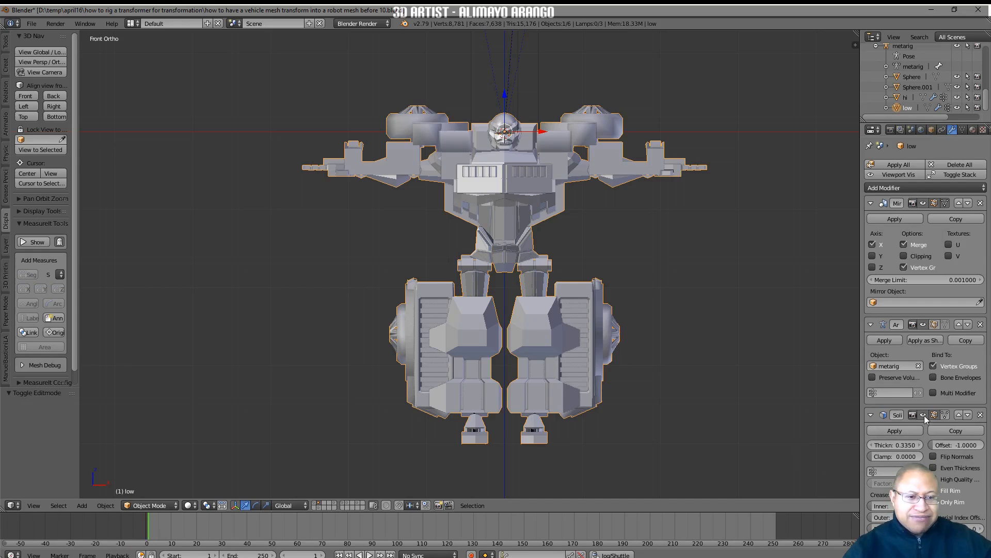
left_click(923, 415)
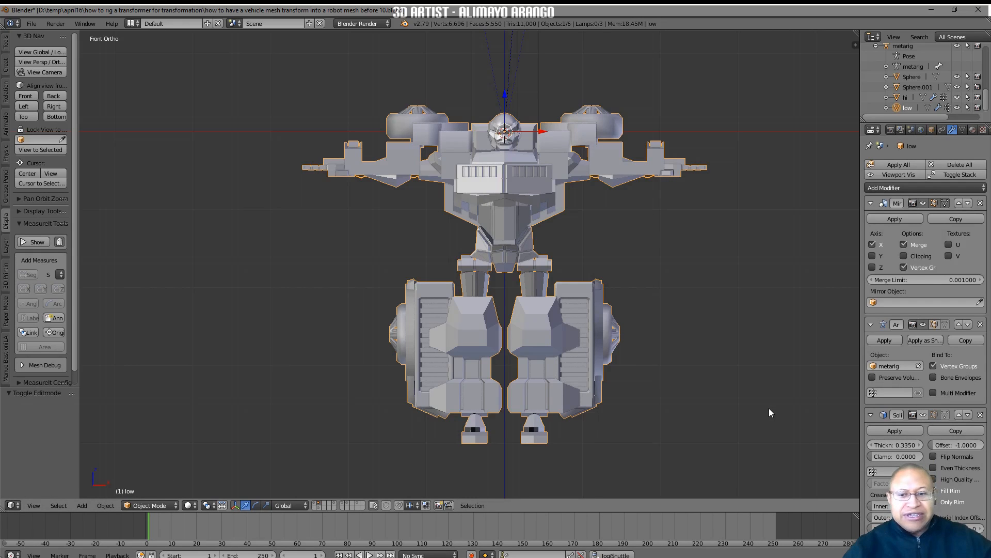
Add a Basis shape key and one further shape key to the robot mesh
left_click(963, 130)
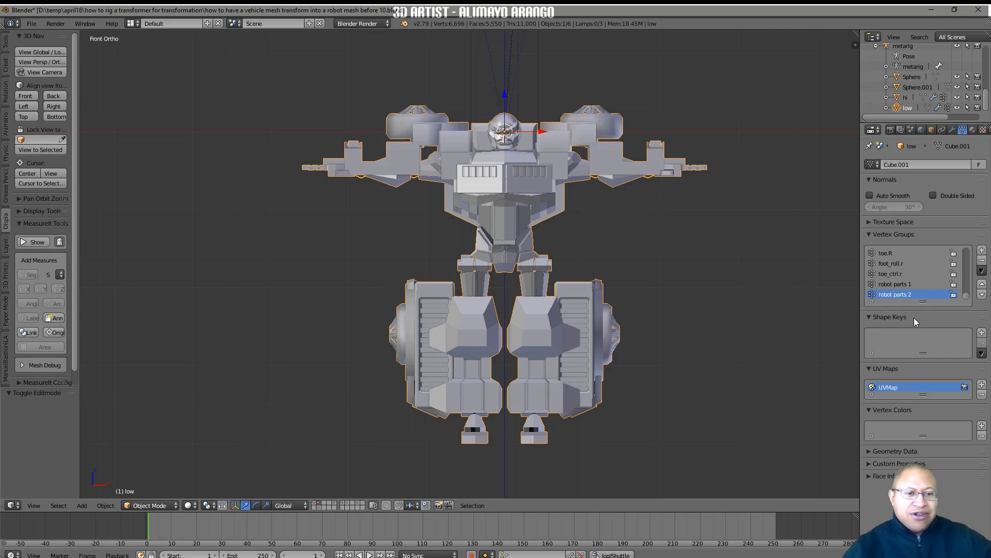
left_click(981, 333)
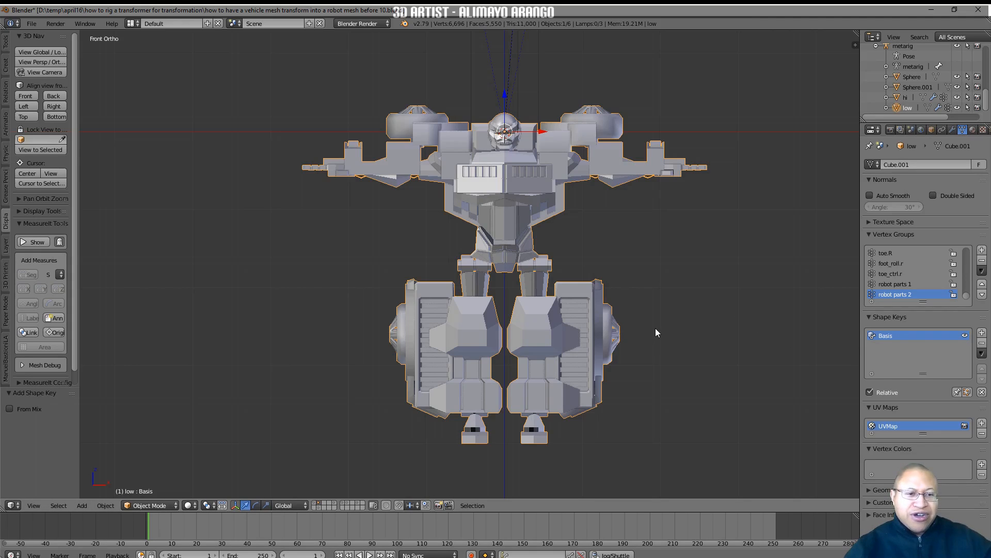
left_click(982, 333)
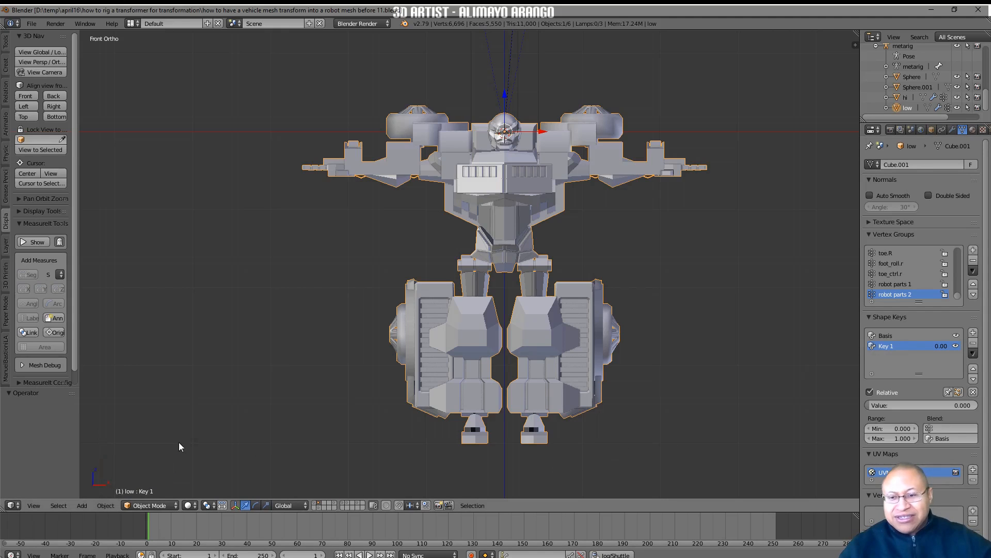
In Edit Mode, select all vertices assigned to the "robot parts 1" vertex group
left_click(175, 506)
left_click(171, 482)
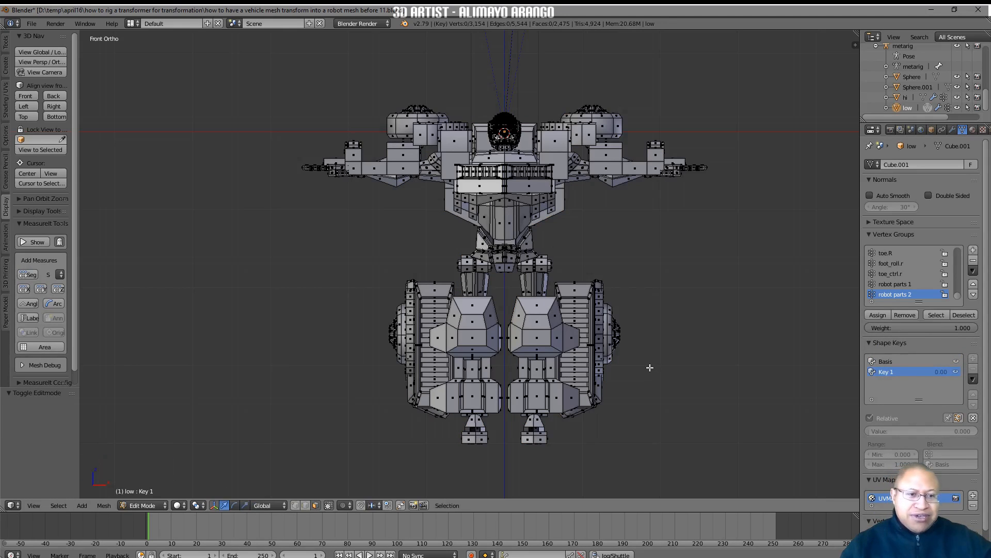
left_click(885, 285)
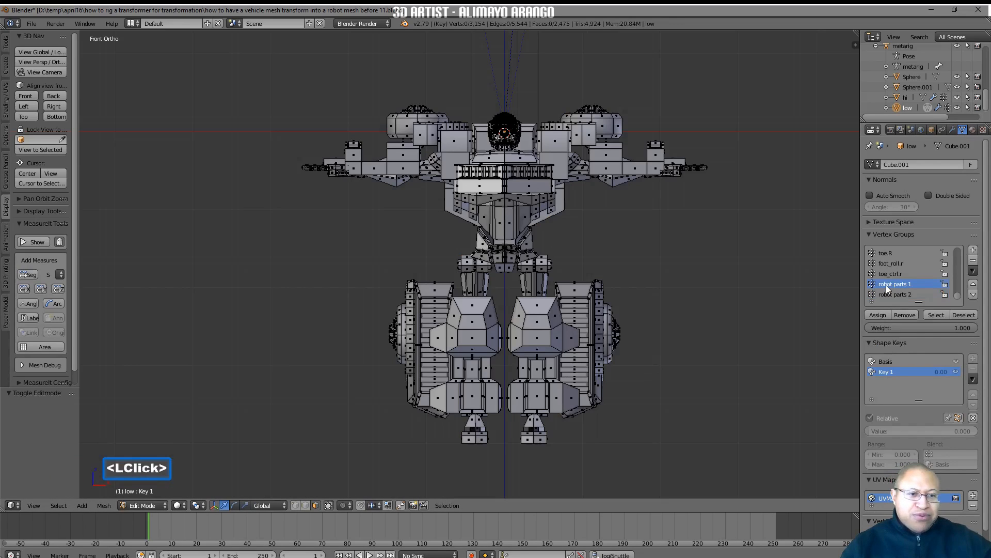
left_click(936, 314)
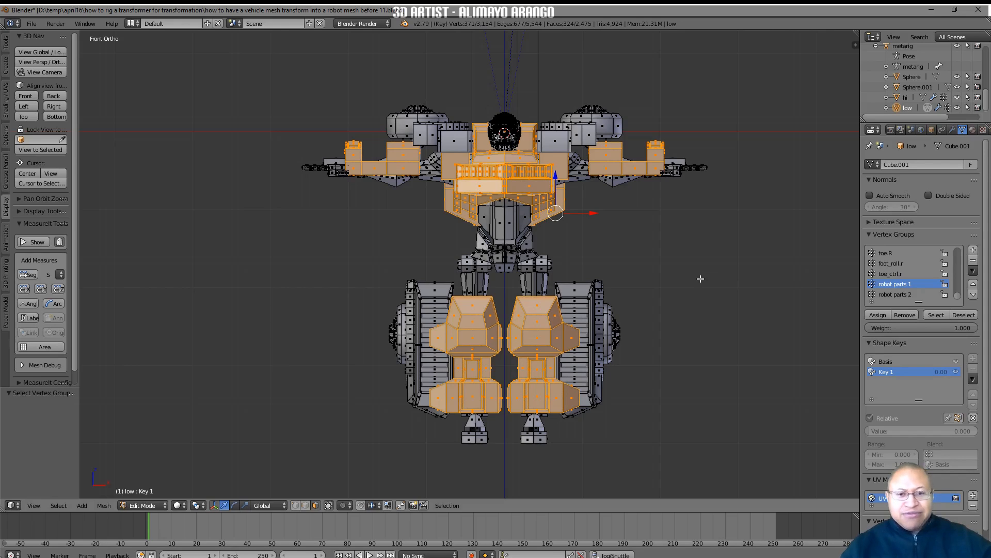
Extrude the selected armour parts as Individual Faces with an offset of about -0.53, and deselect everything
key("alt")
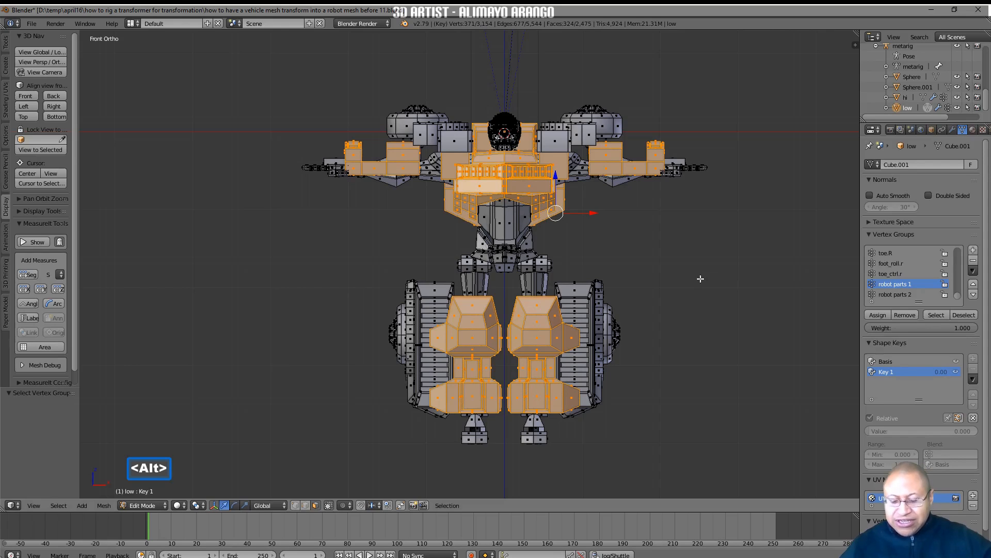
key("alt+e")
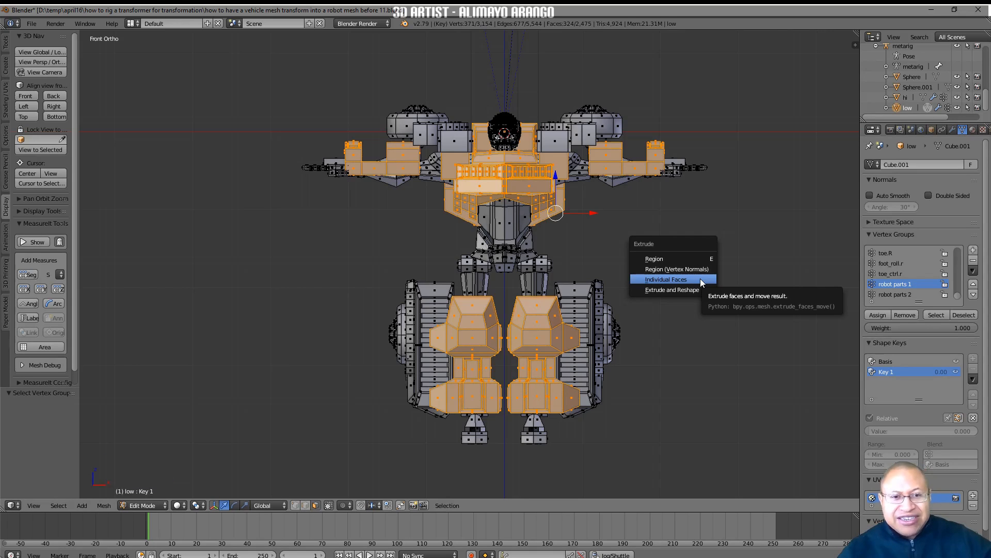
left_click(700, 279)
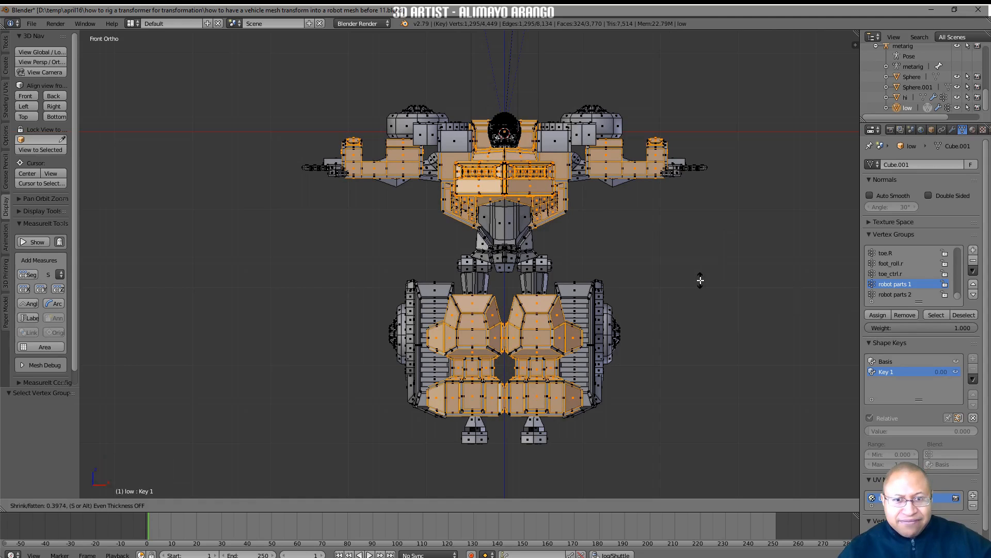
left_click(700, 280)
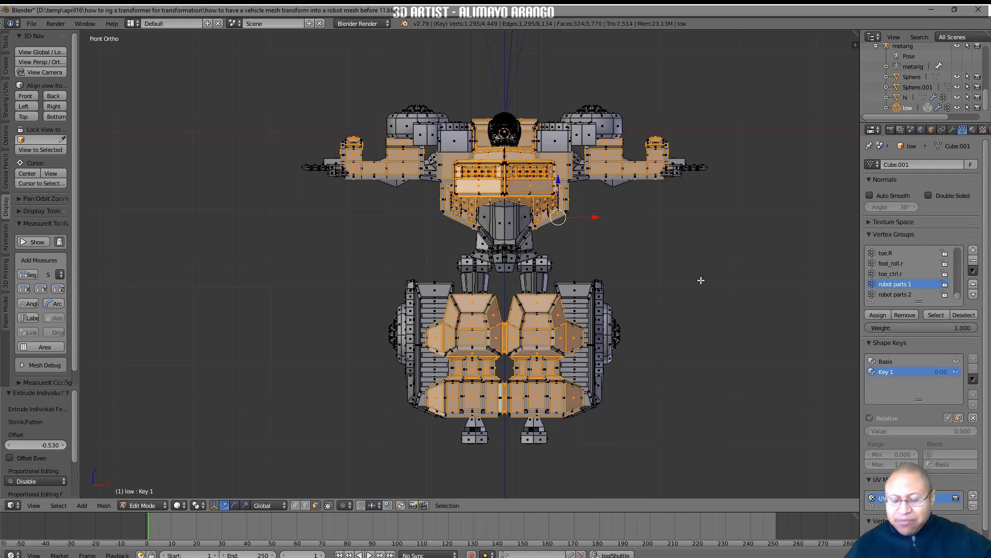
key("a")
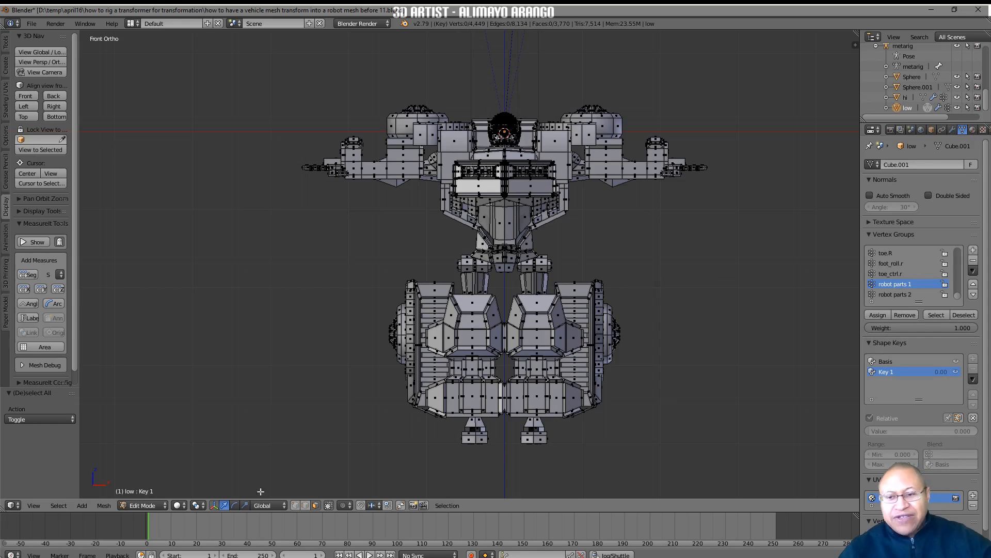
Return to Object Mode and test the Key 1 shape key by varying its value, ending at 0
left_click(163, 509)
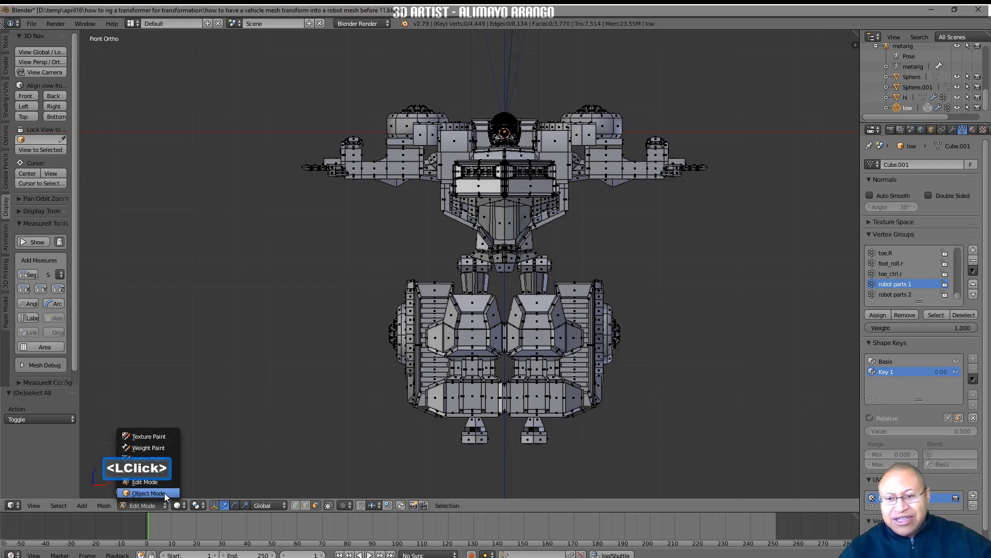
left_click(166, 492)
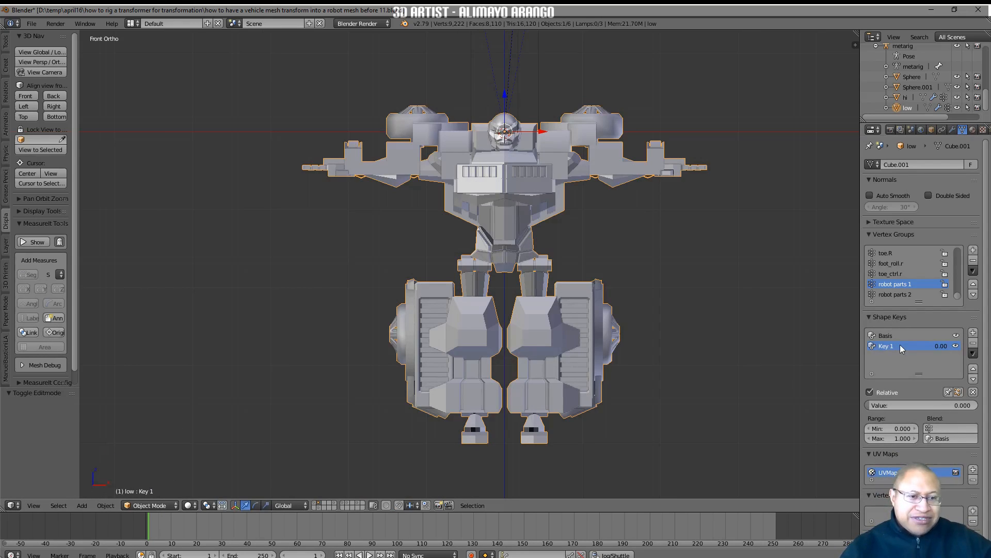
mouse_move(889, 405)
left_mouse_down()
mouse_move(971, 406)
mouse_move(872, 405)
left_mouse_up()
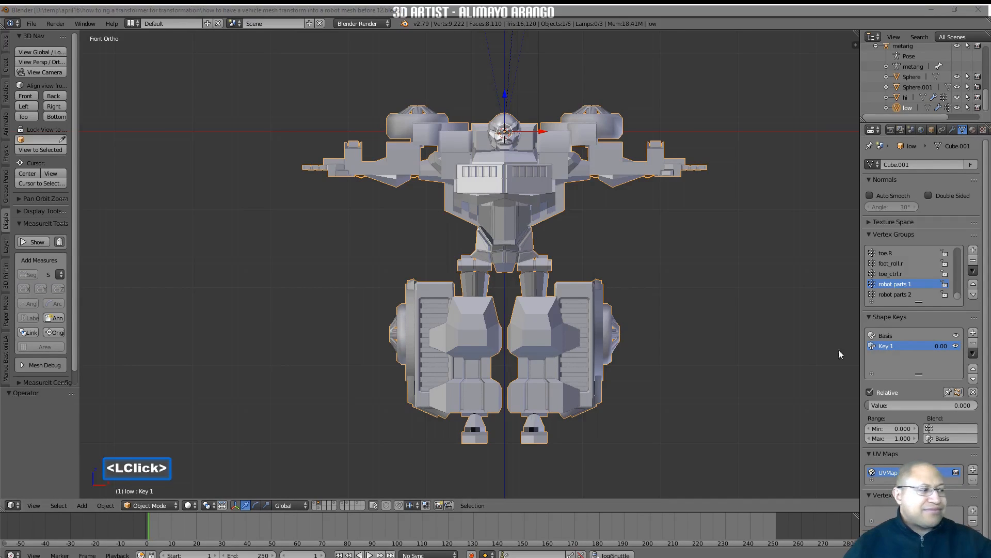
Rename the Key 1 shape key to "more detail"
left_click(891, 347)
double_click(891, 346)
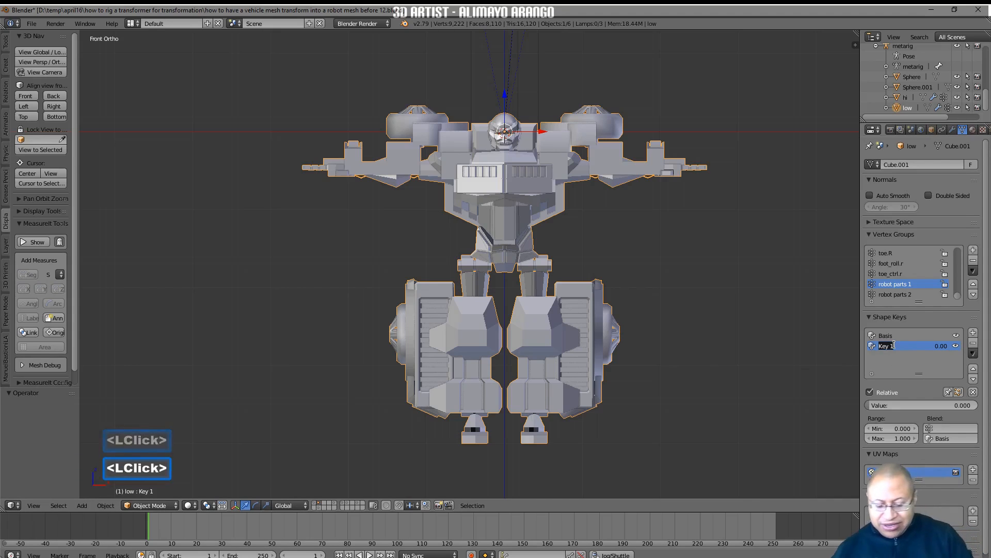
type("more")
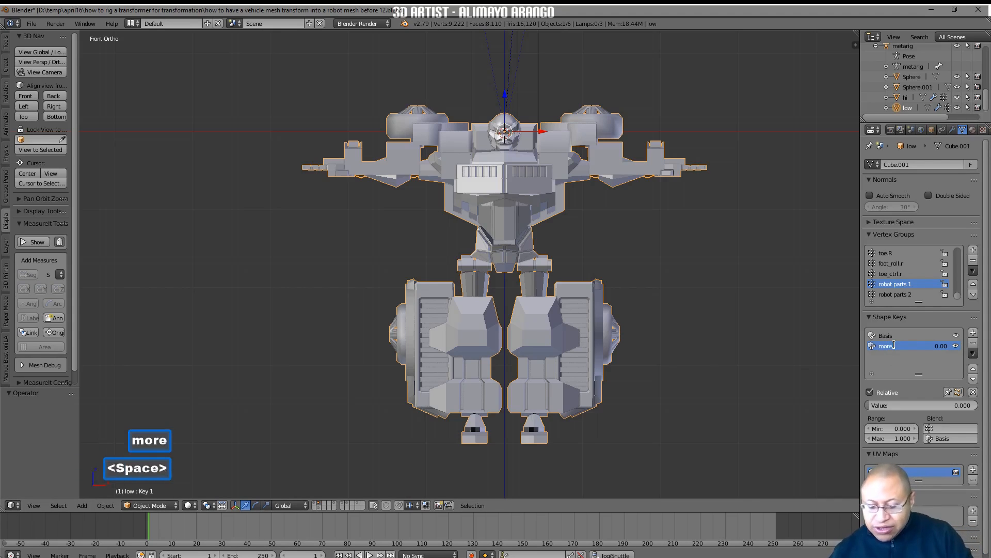
type(" detail")
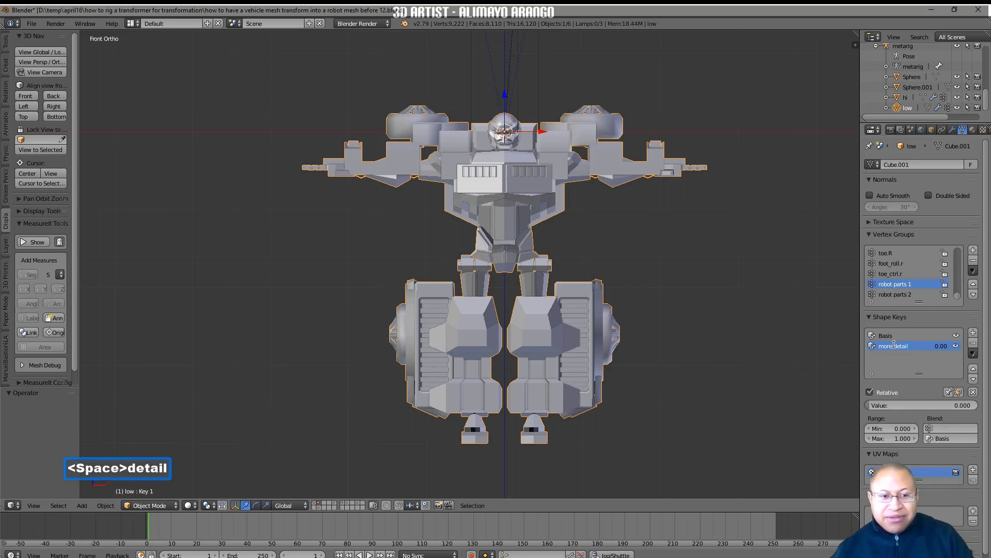
key("Return")
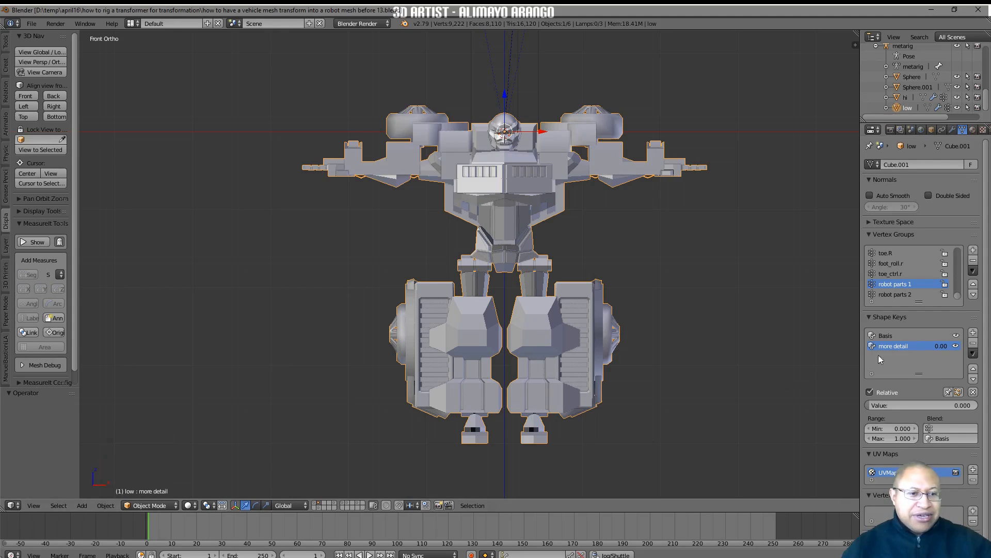
Add another shape key and, in Edit Mode, select the vertices of the "robot parts 1" group
left_click(973, 333)
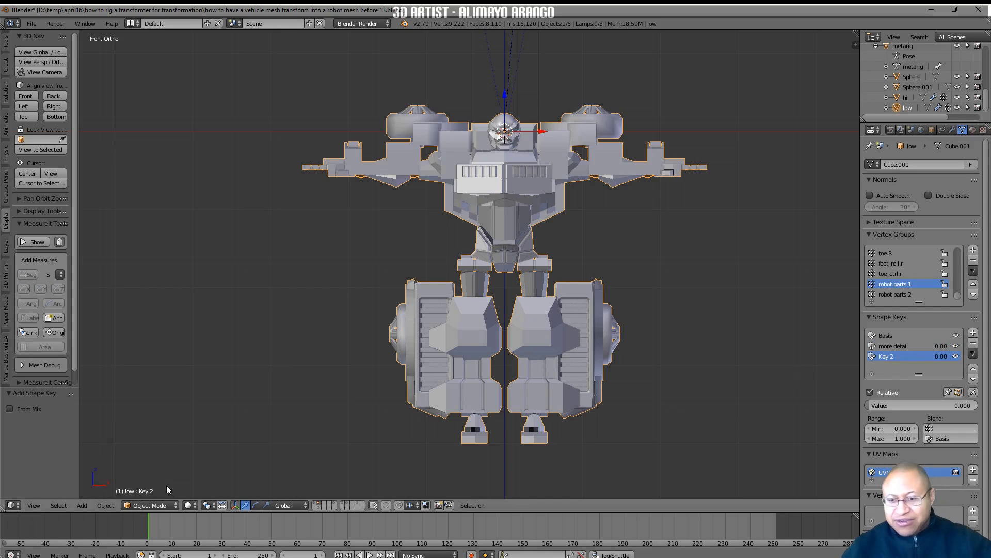
left_click(176, 505)
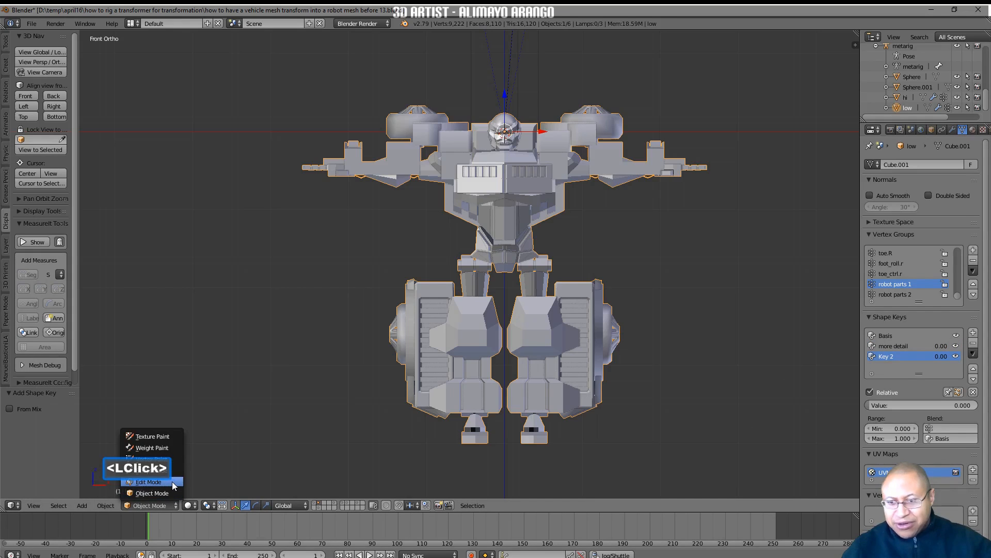
left_click(155, 482)
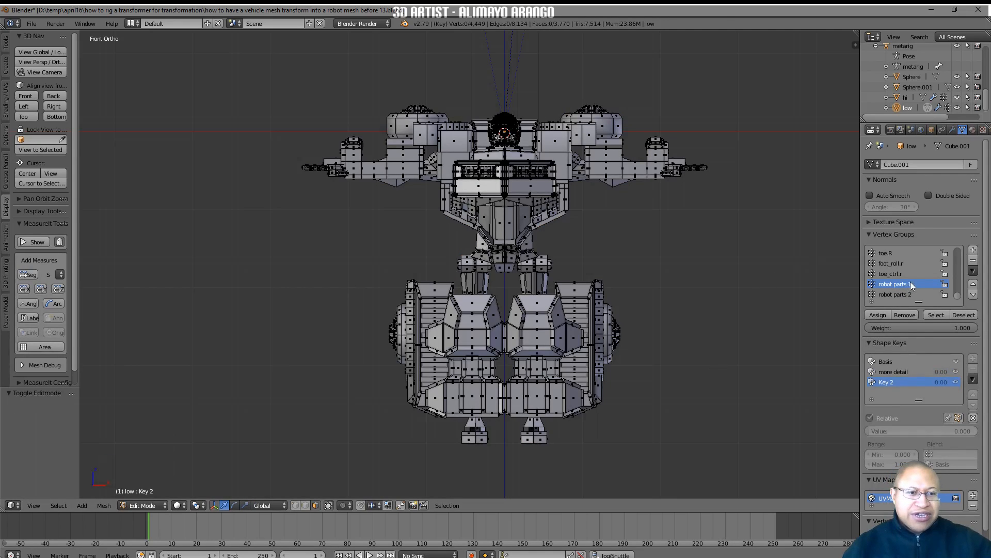
left_click(936, 314)
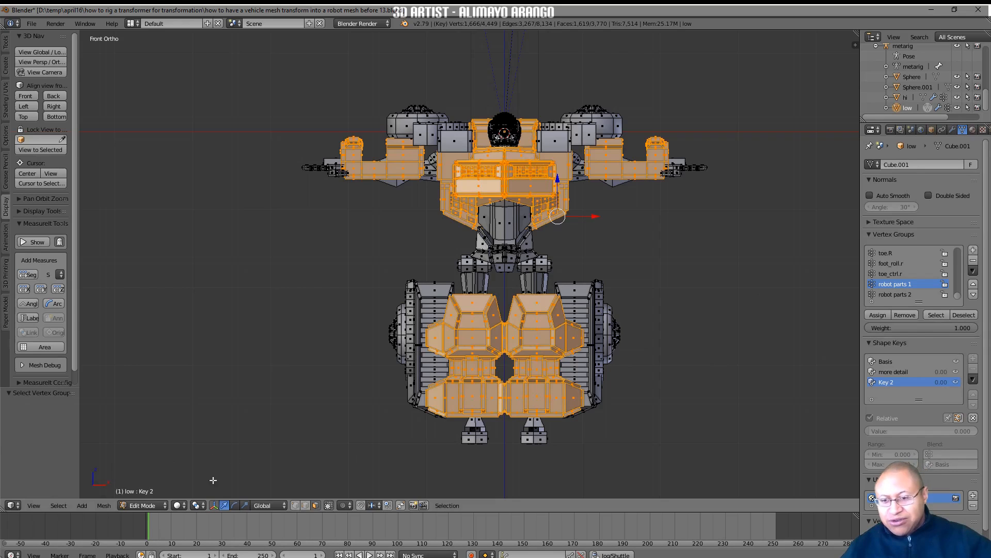
Set the pivot center to Individual Origins, scale the selected "robot parts 1" vertices to 0, and deselect everything
left_click(202, 506)
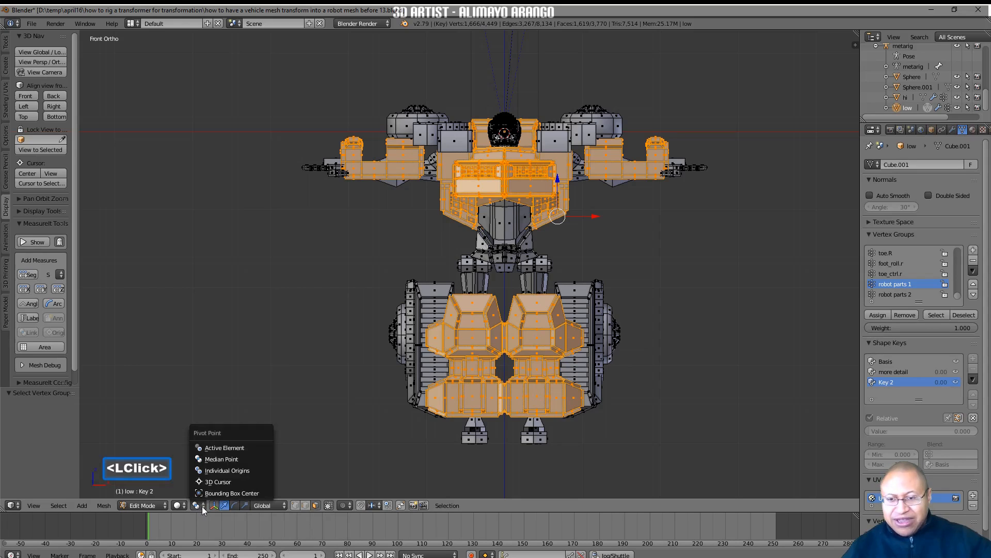
left_click(261, 469)
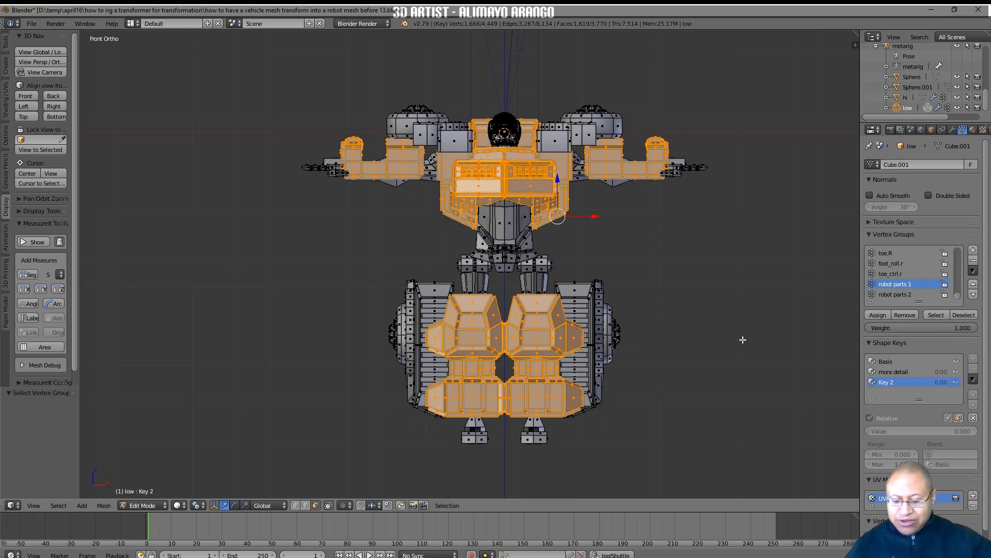
key("s")
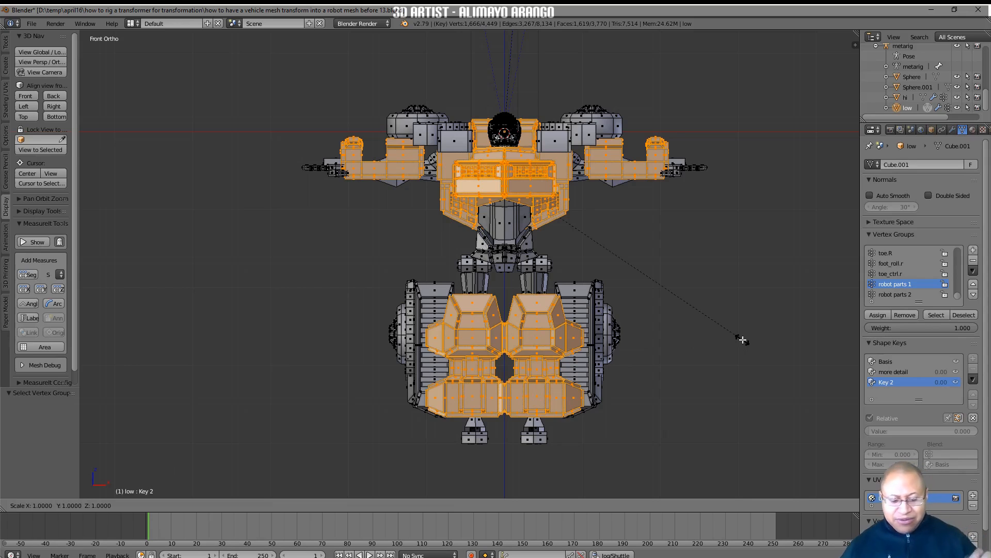
key("0")
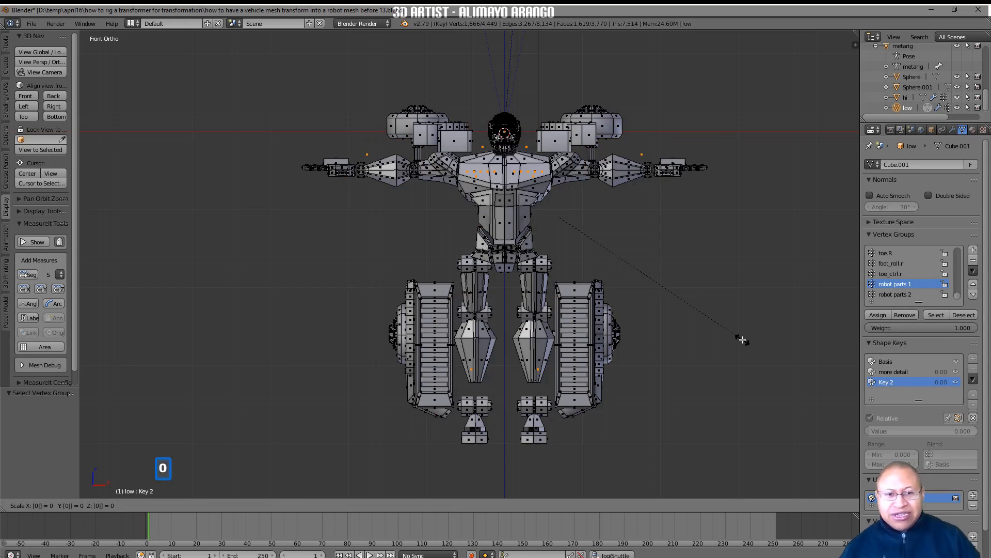
left_click(742, 340)
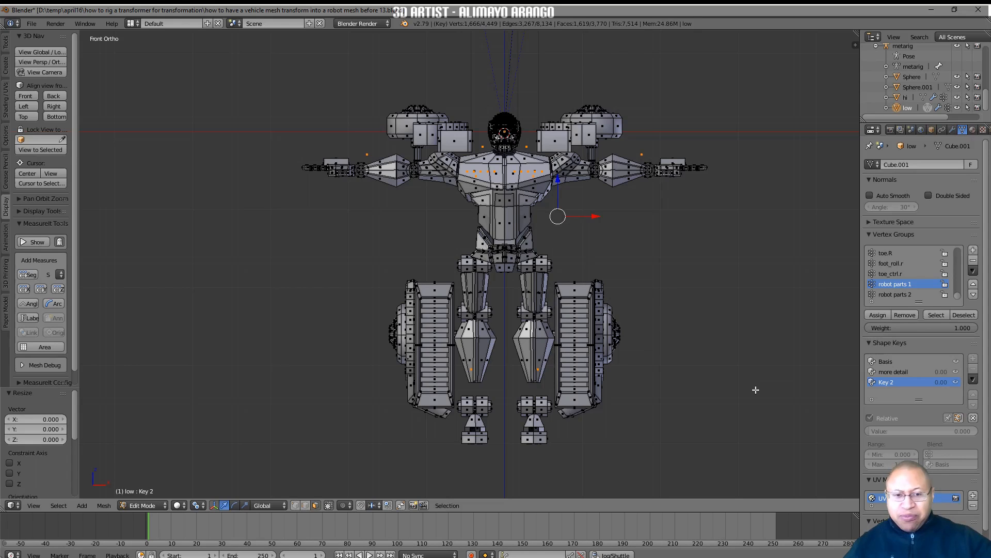
key("a")
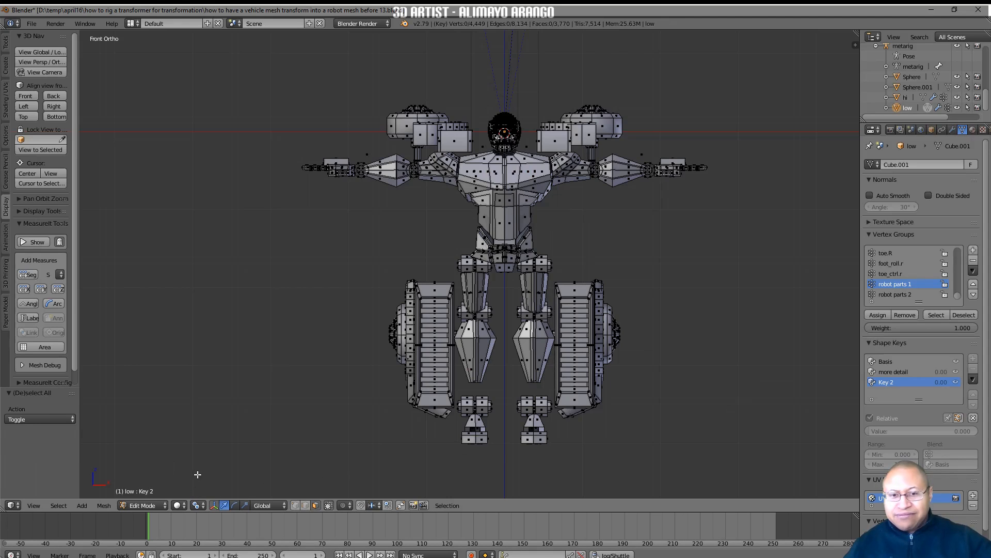
Return to Object Mode and test the Key 2 shape key by varying its value, ending at 0
left_click(163, 504)
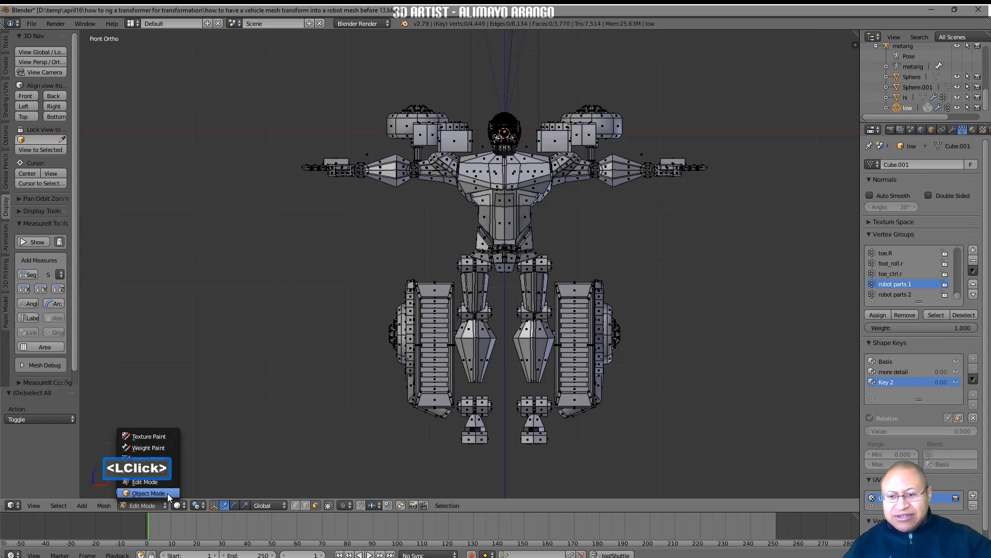
left_click(170, 493)
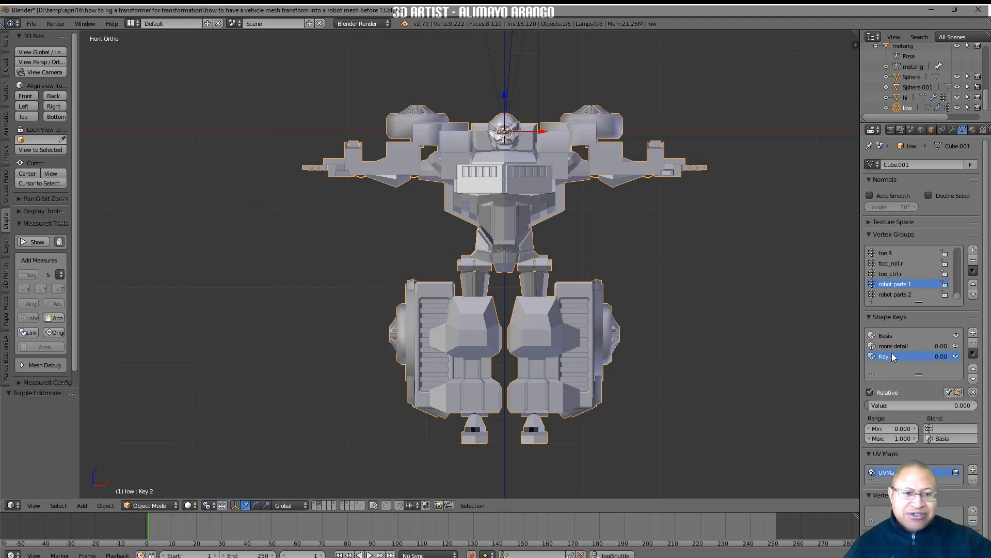
mouse_move(869, 405)
left_mouse_down()
mouse_move(974, 405)
mouse_move(877, 404)
left_mouse_up()
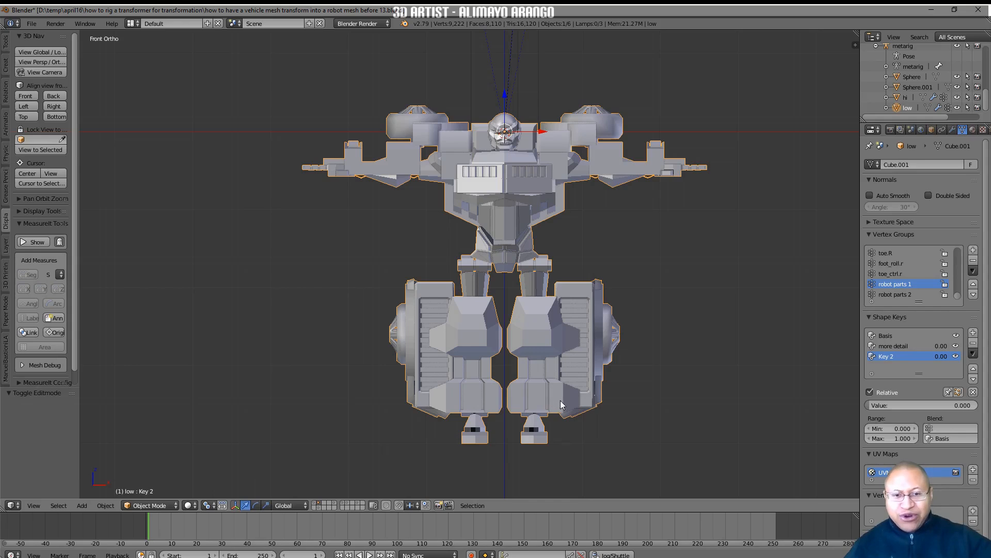
left_click(221, 505)
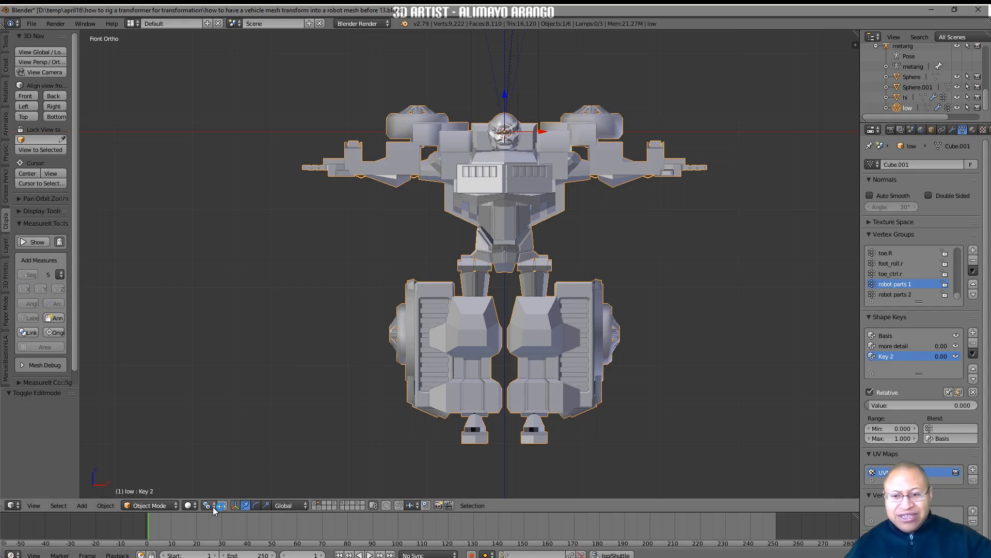
left_click(222, 505)
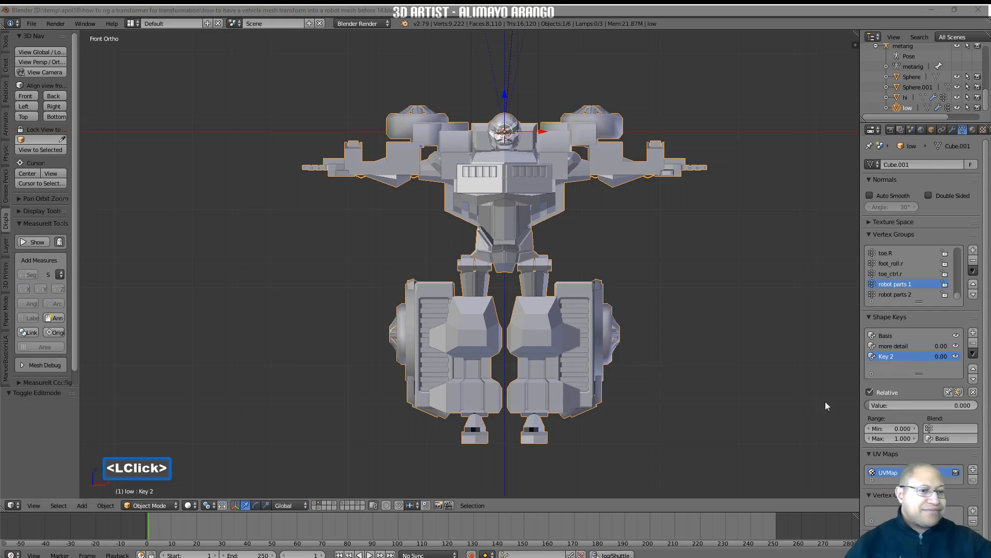
left_click(773, 417)
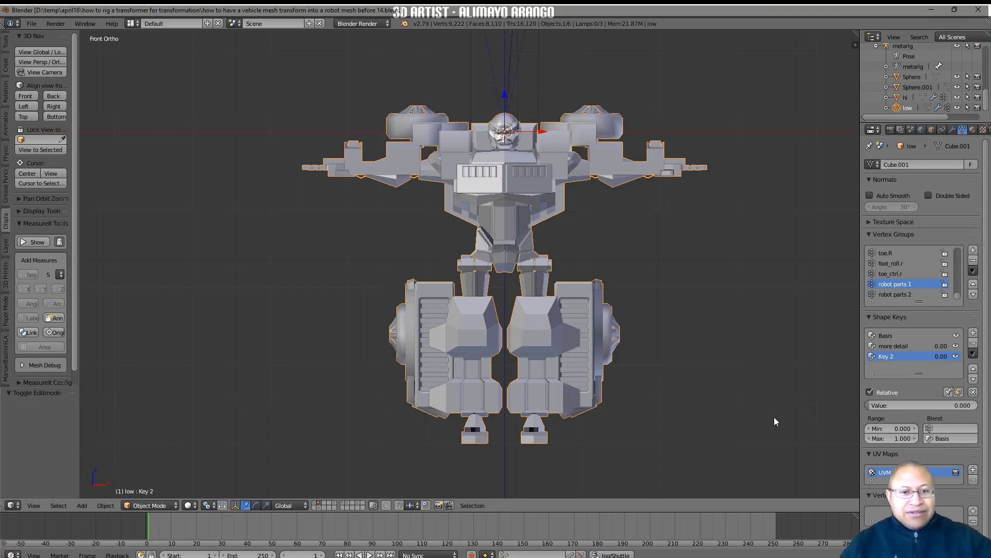
Rename the Key 2 shape key to "rp1 scale down"
double_click(886, 358)
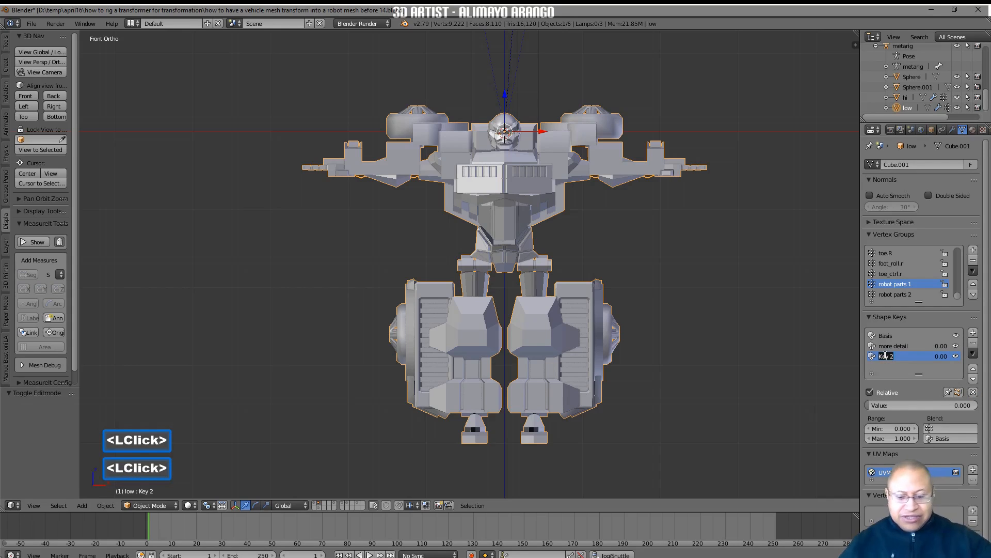
type("rp1")
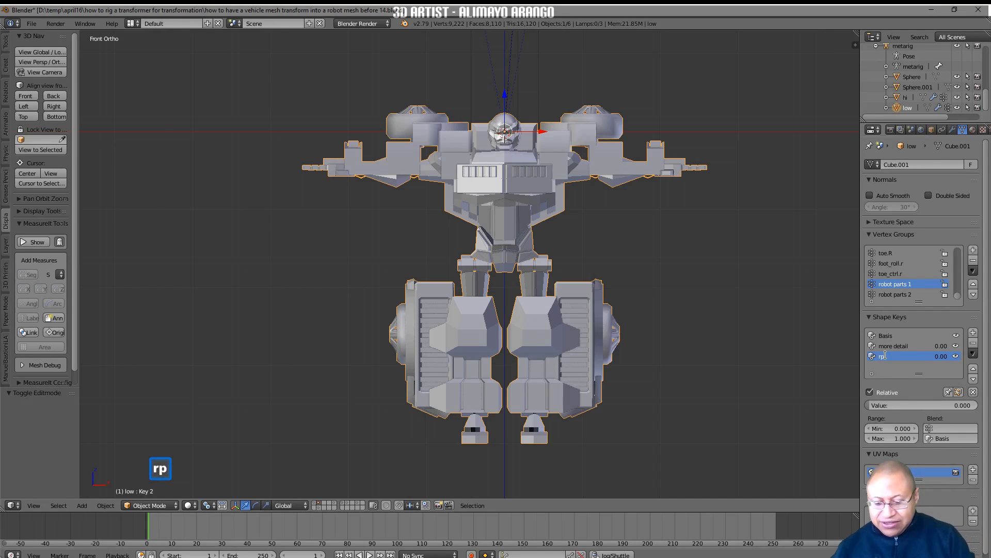
type(" scale ")
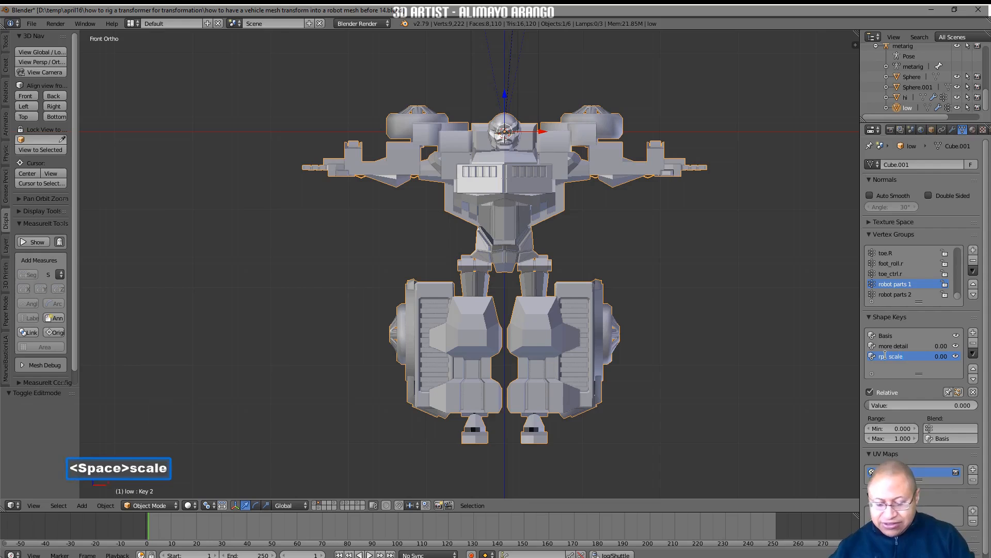
type("down")
key("Return")
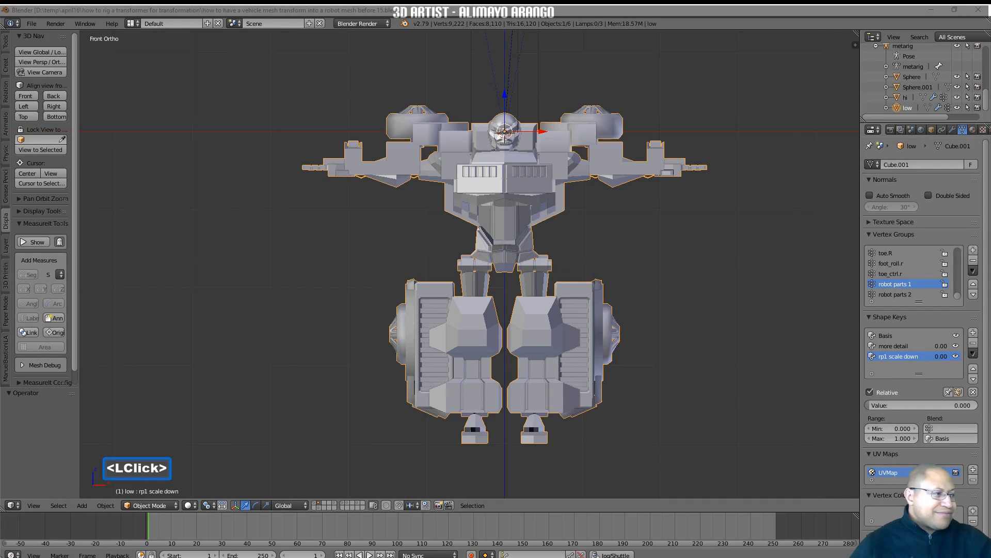
left_click(784, 391)
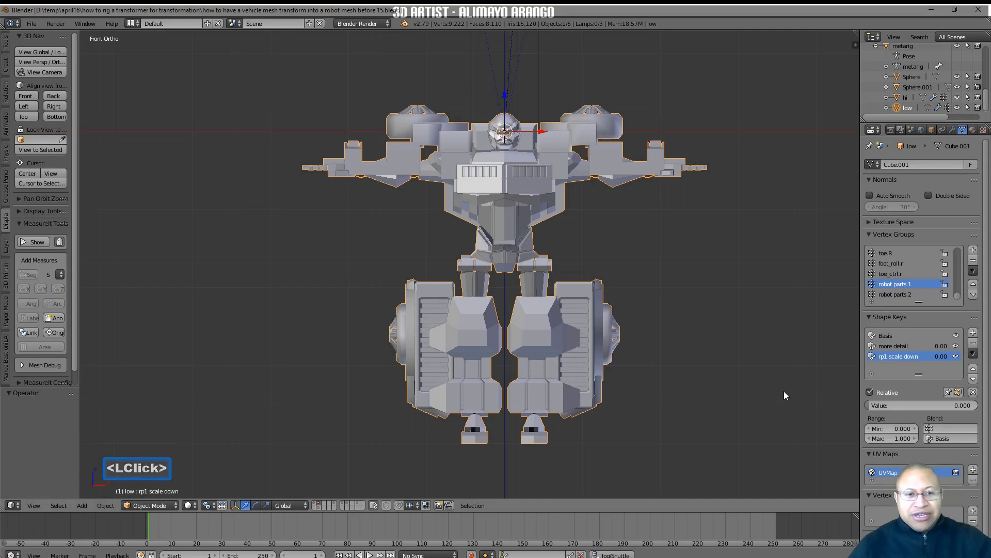
Add another shape key and, in Edit Mode, select the vertices of the "robot parts 2" group
left_click(970, 334)
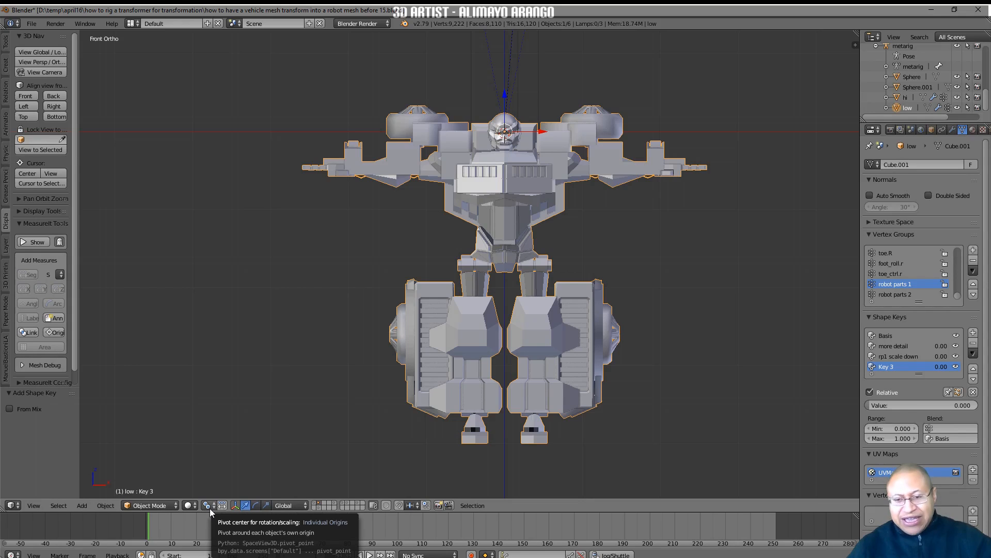
left_click(176, 506)
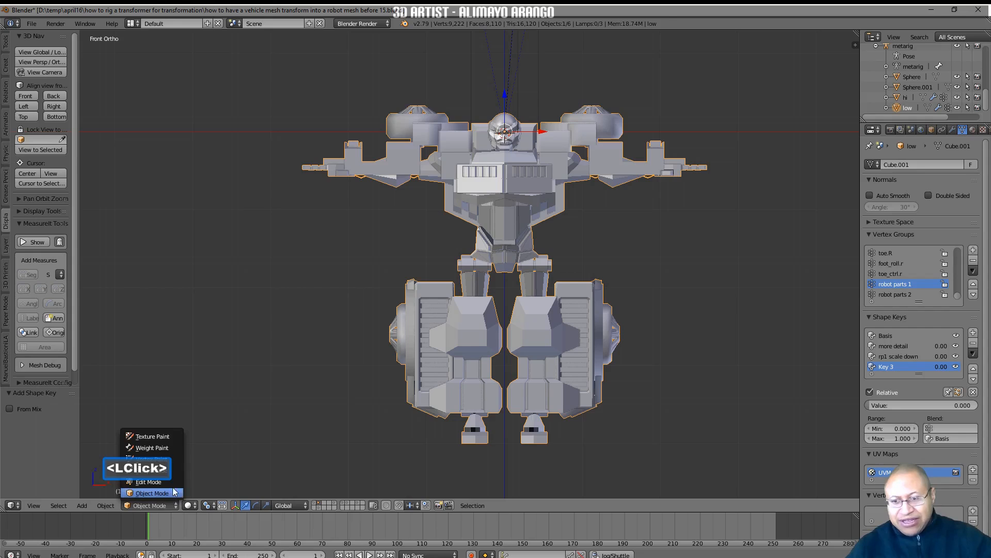
left_click(150, 481)
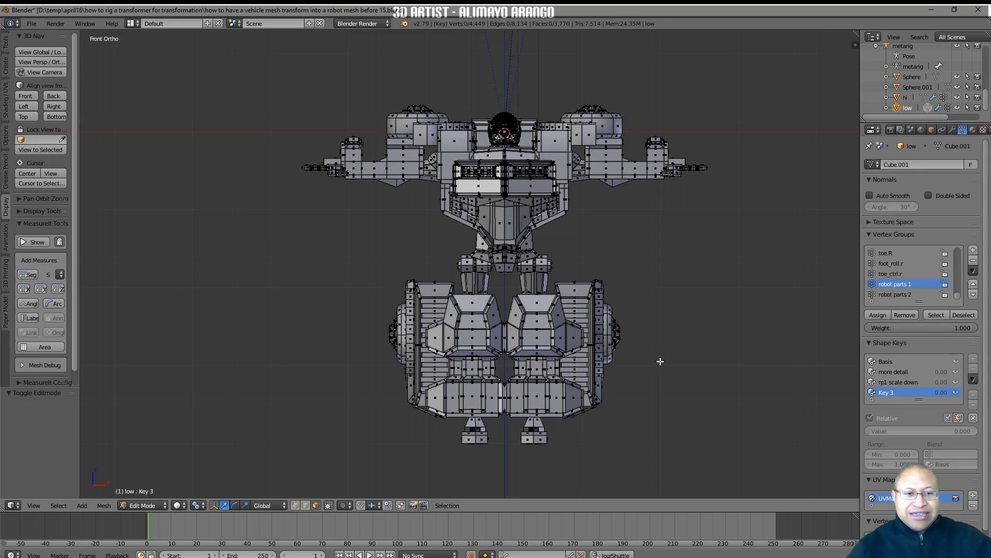
left_click(898, 295)
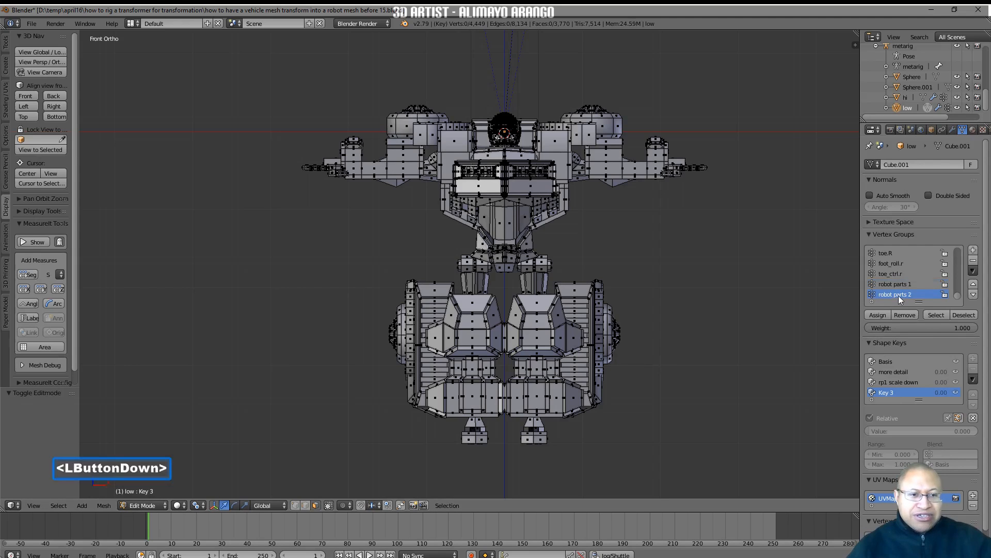
left_click(935, 315)
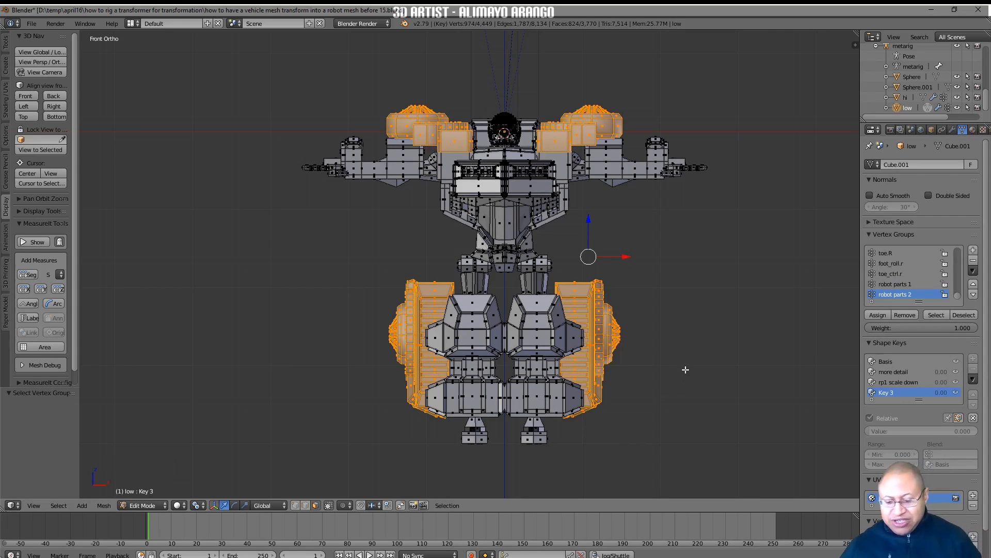
Scale the selected "robot parts 2" vertices to 0 around their individual origins and deselect everything
key("s")
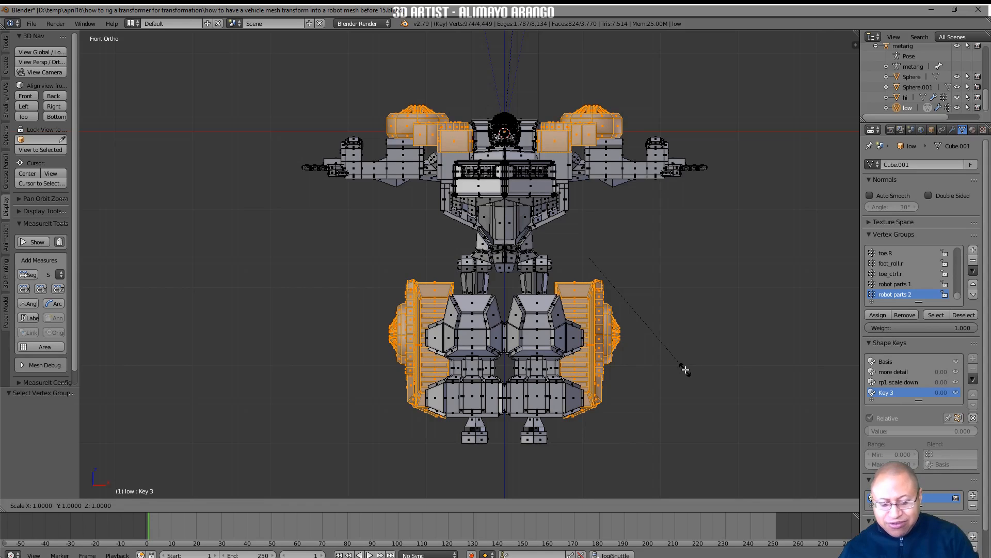
key("0")
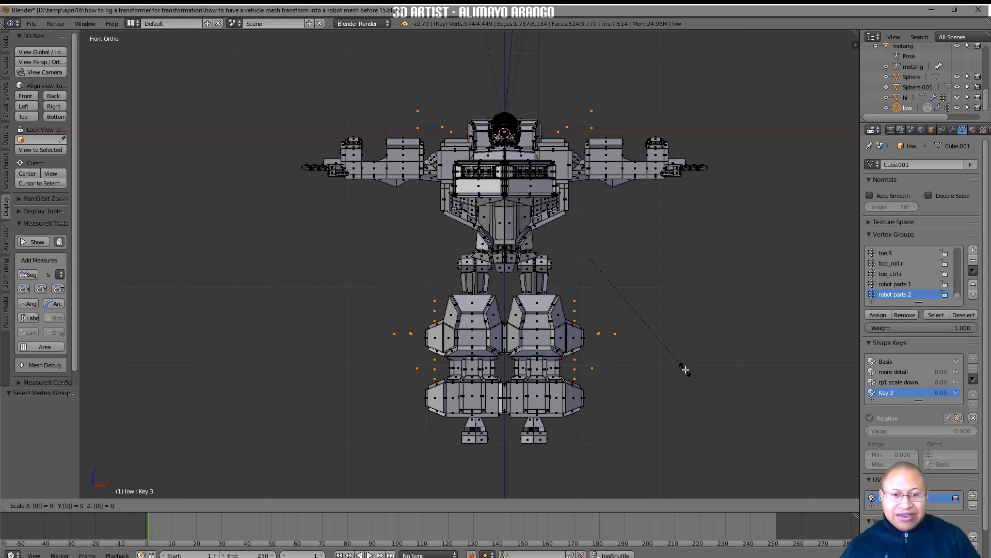
key("Return")
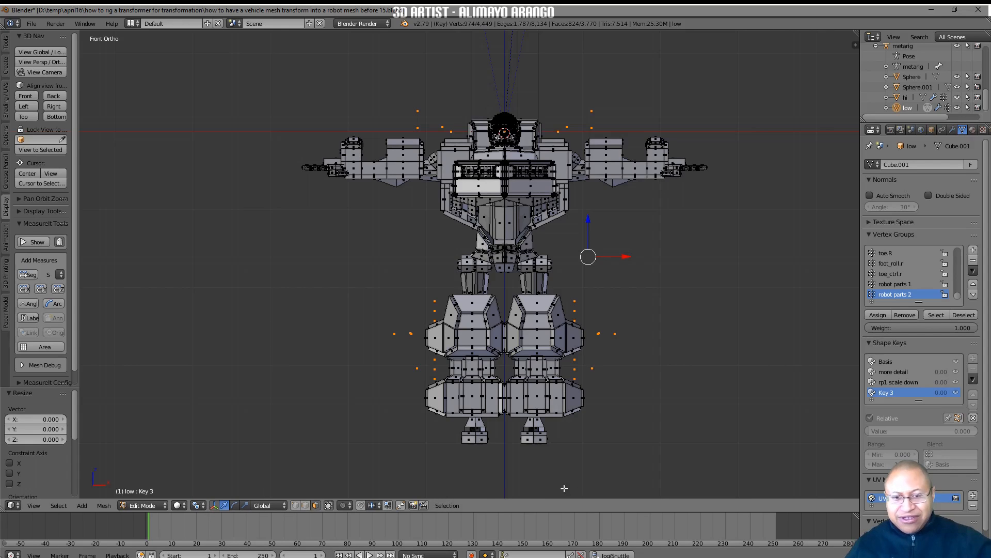
key("a")
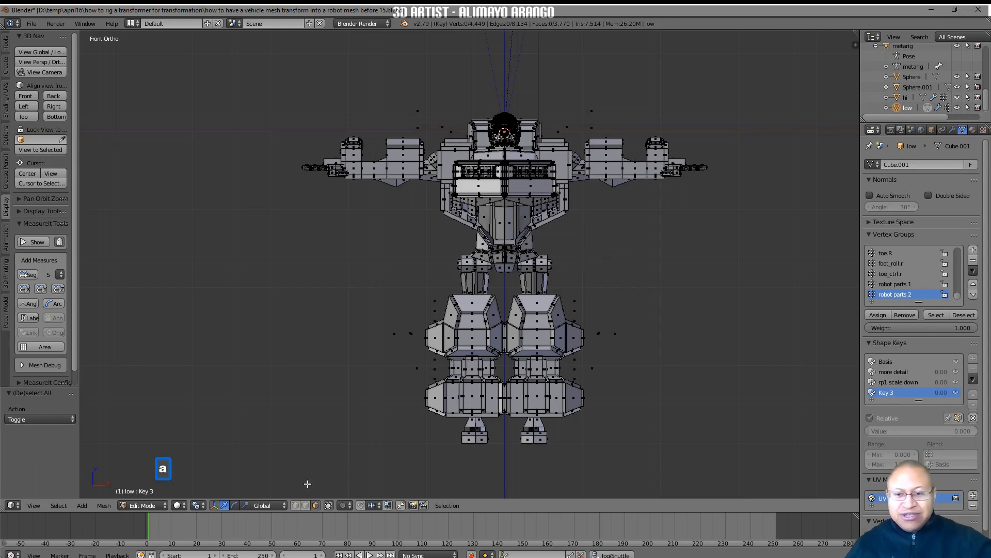
Return to Object Mode and set the pivot center to Median Point
left_click(163, 503)
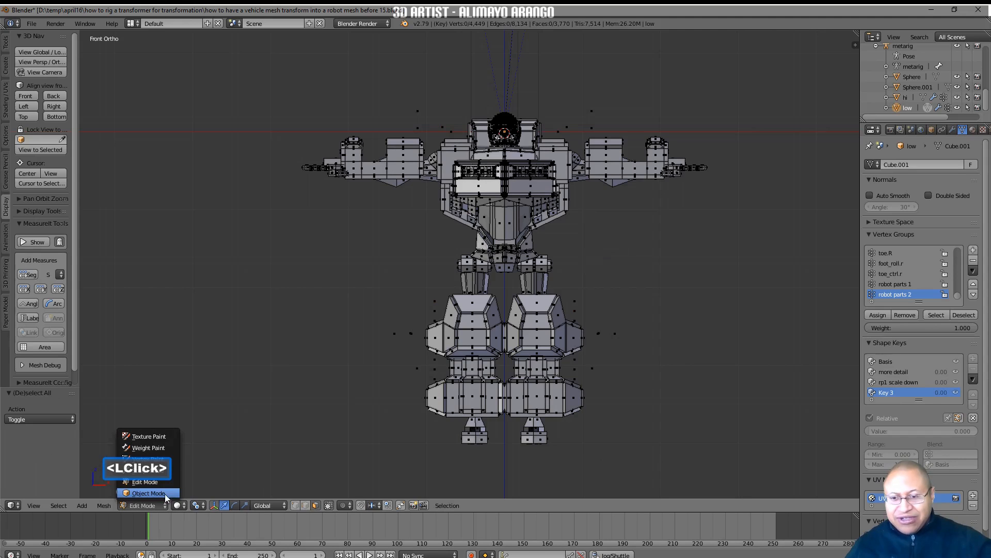
left_click(165, 494)
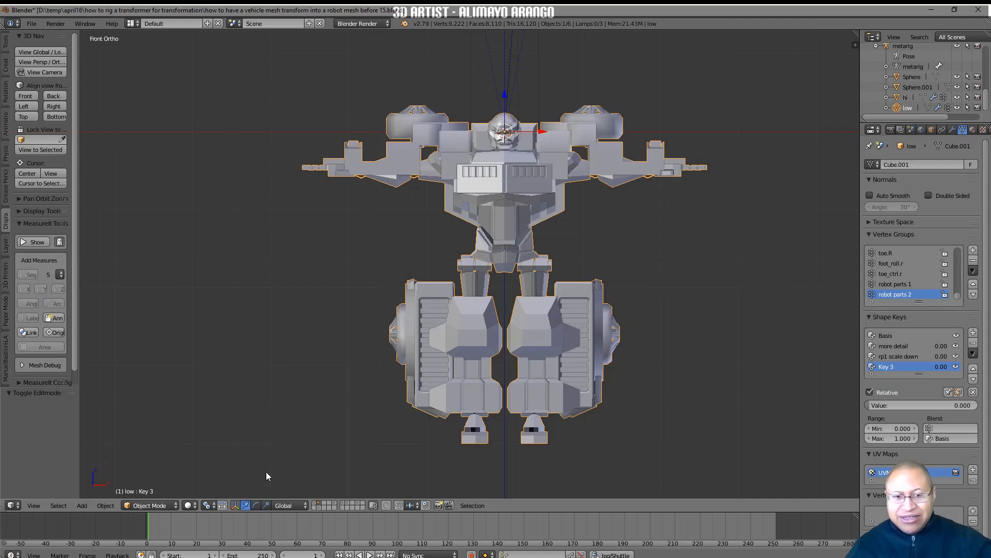
left_click(215, 507)
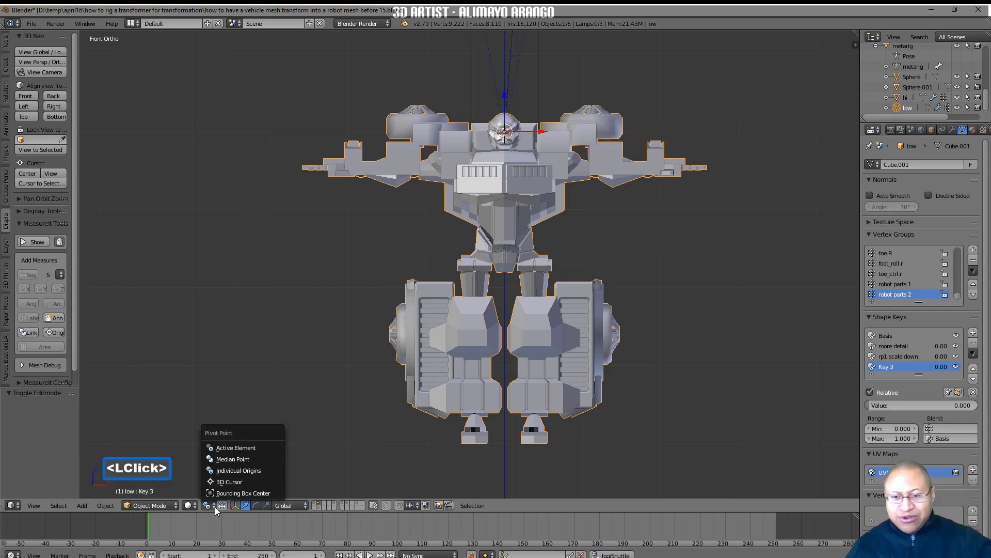
left_click(269, 459)
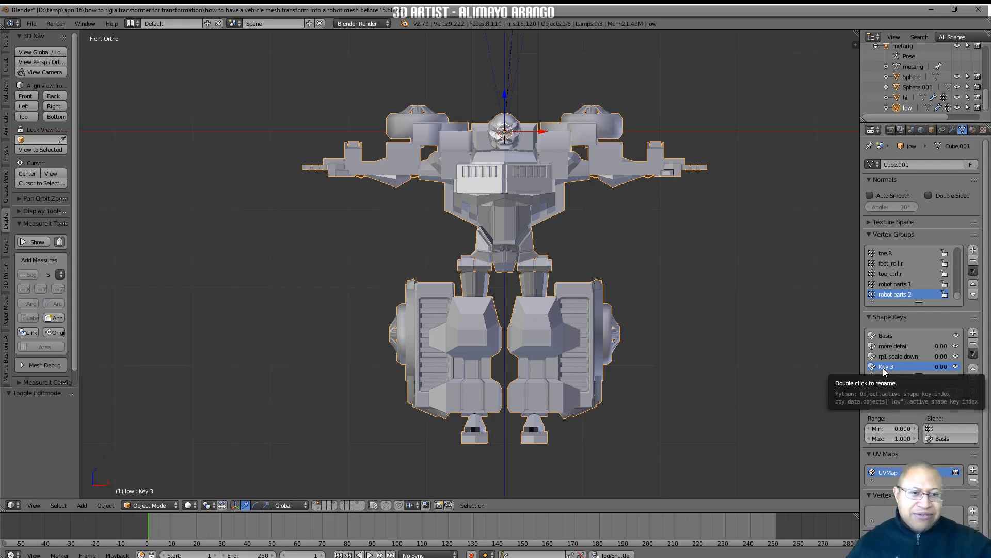
Test the Key 3 shape key by varying its value, ending at 0, and rename it to "rp2 scale down"
mouse_move(869, 409)
left_mouse_down()
mouse_move(976, 406)
mouse_move(872, 406)
left_mouse_up()
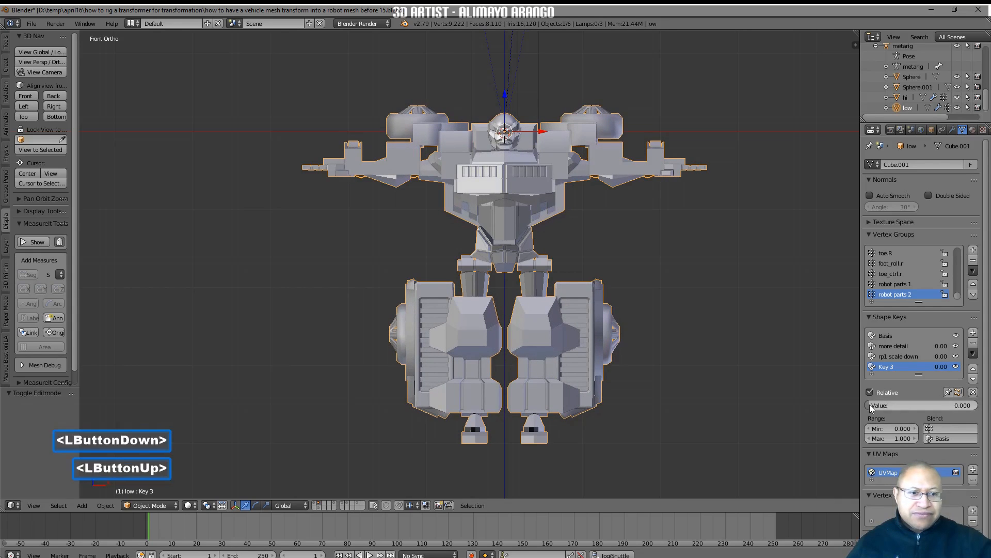
double_click(895, 368)
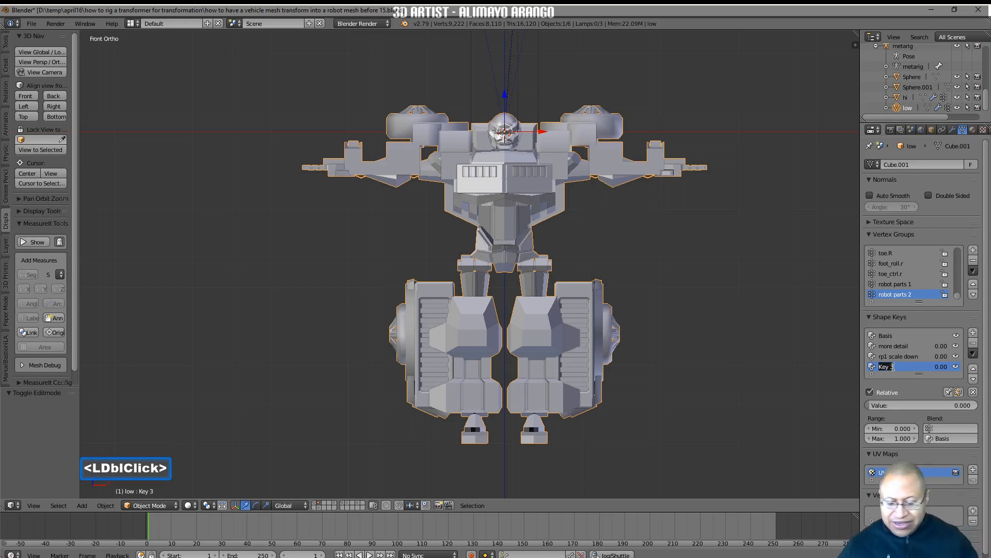
key("BackSpace")
type("rp")
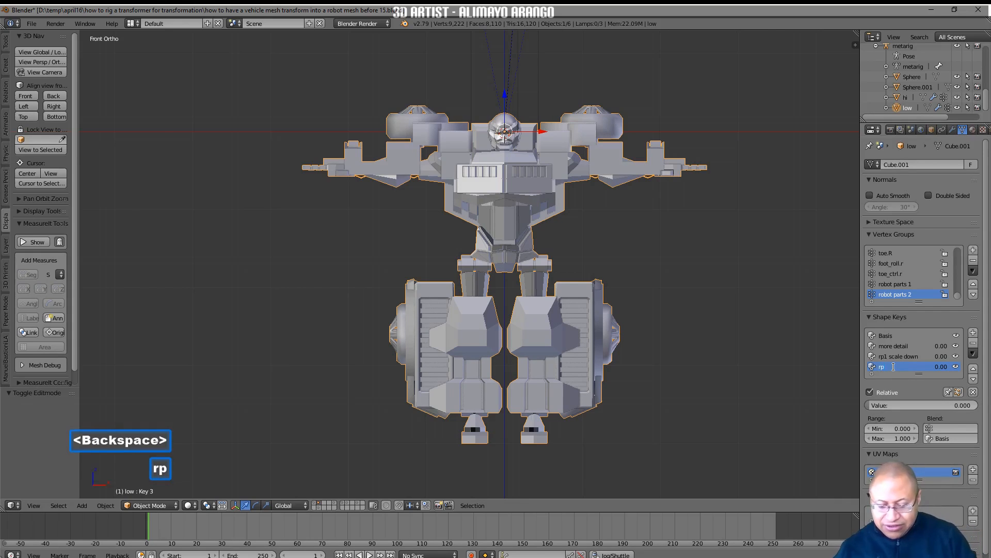
type("2 s")
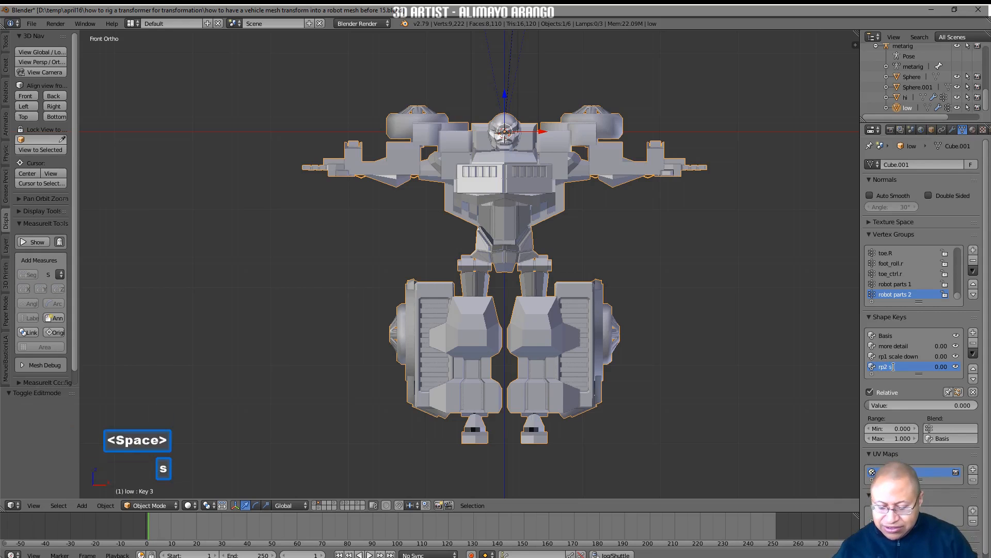
type("cale down")
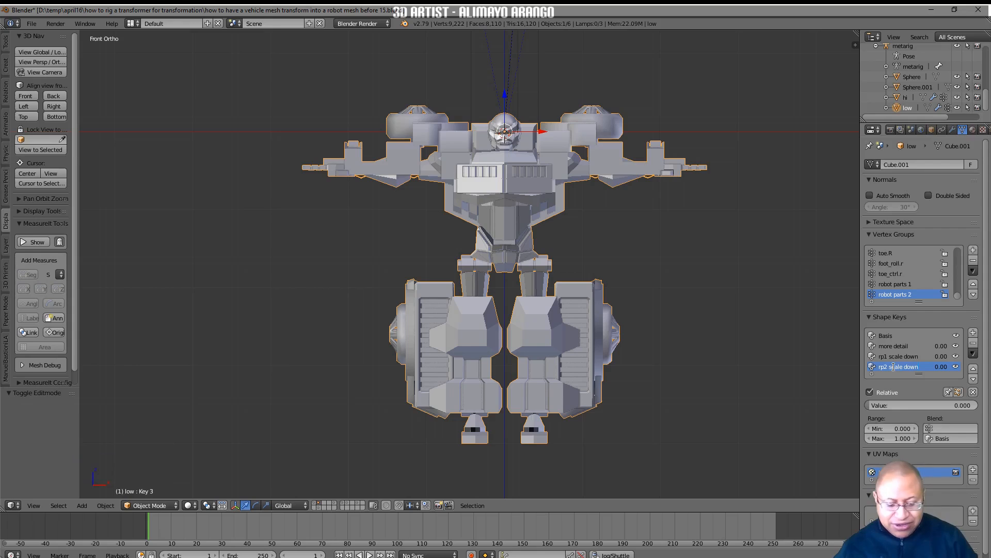
key("Return")
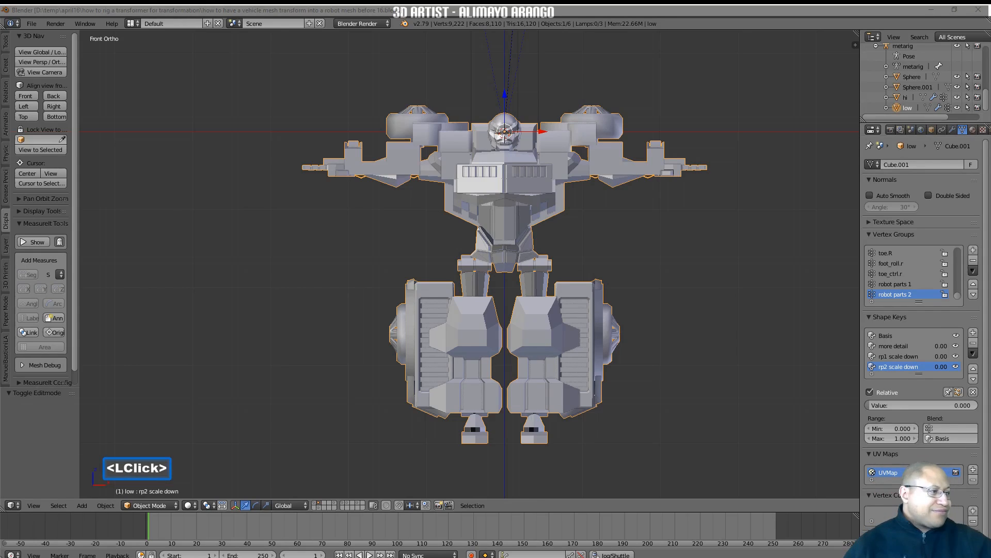
Preview the robot mesh in Material viewport shading and return it to Solid shading
left_click(766, 393)
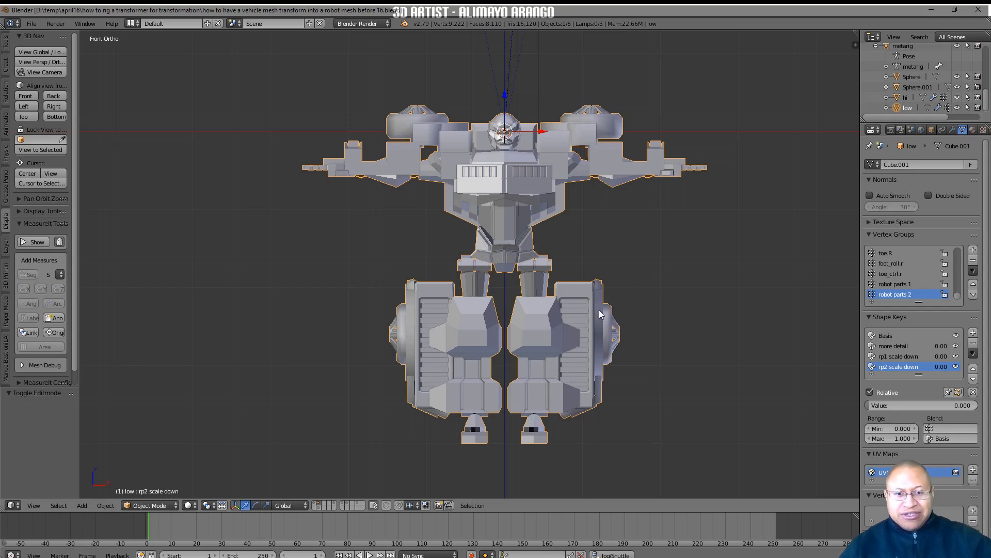
left_click(194, 506)
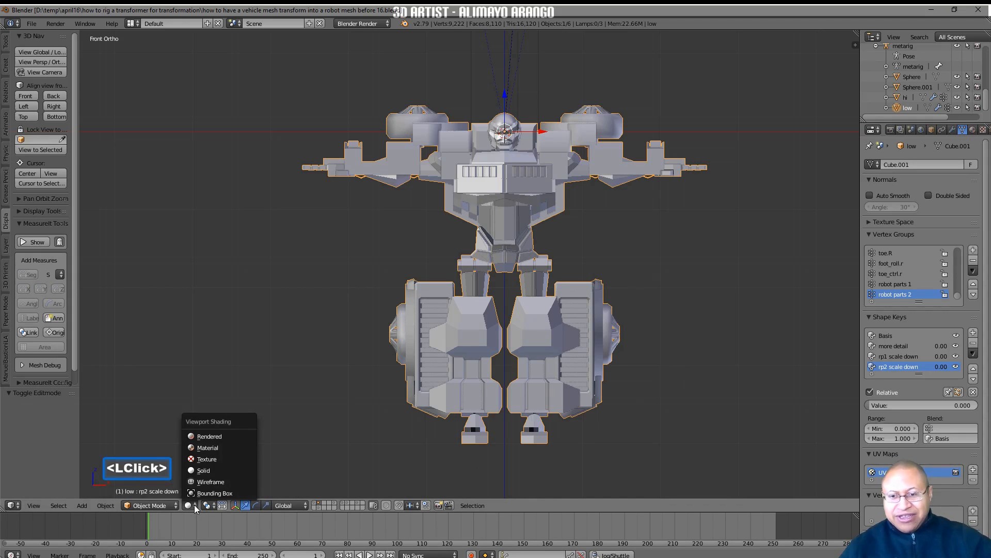
left_click(233, 448)
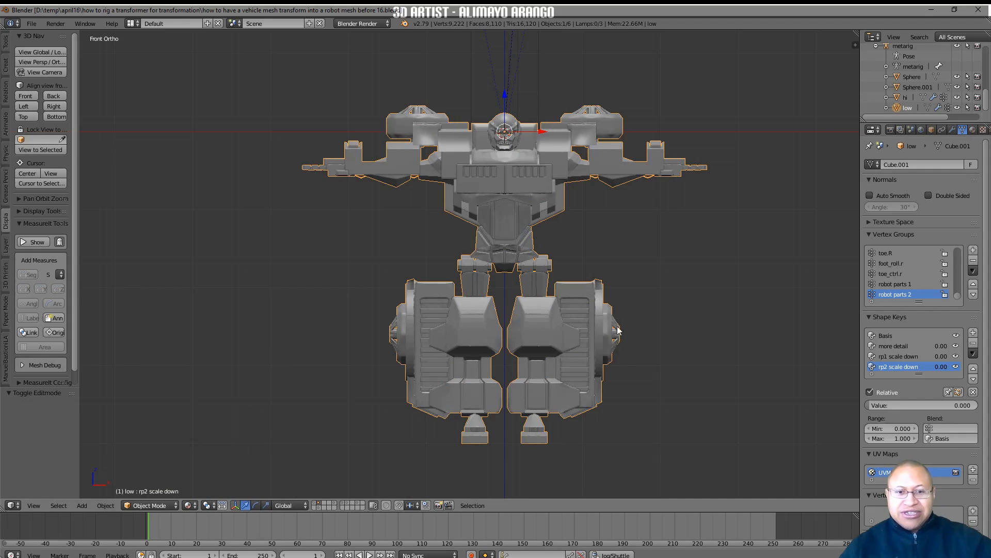
left_click(194, 506)
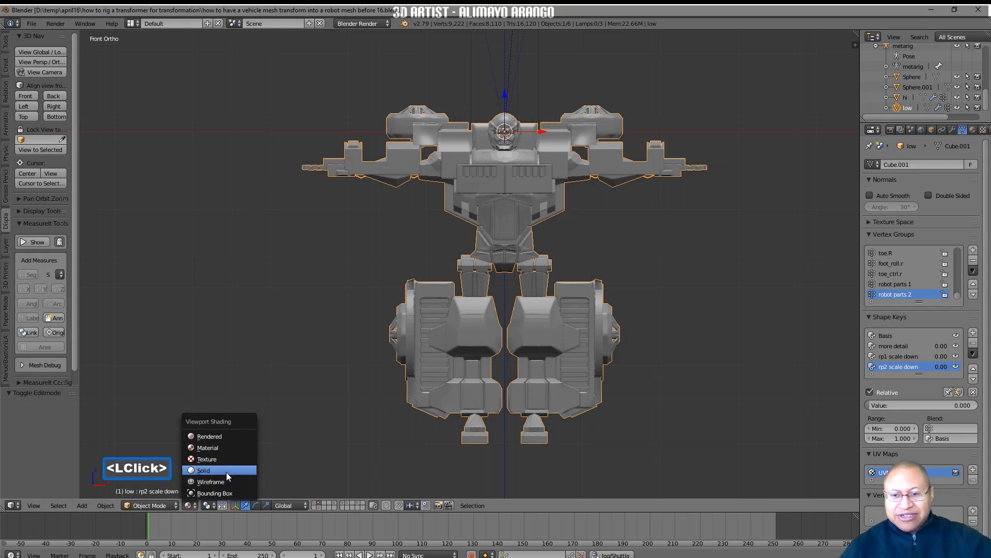
left_click(226, 471)
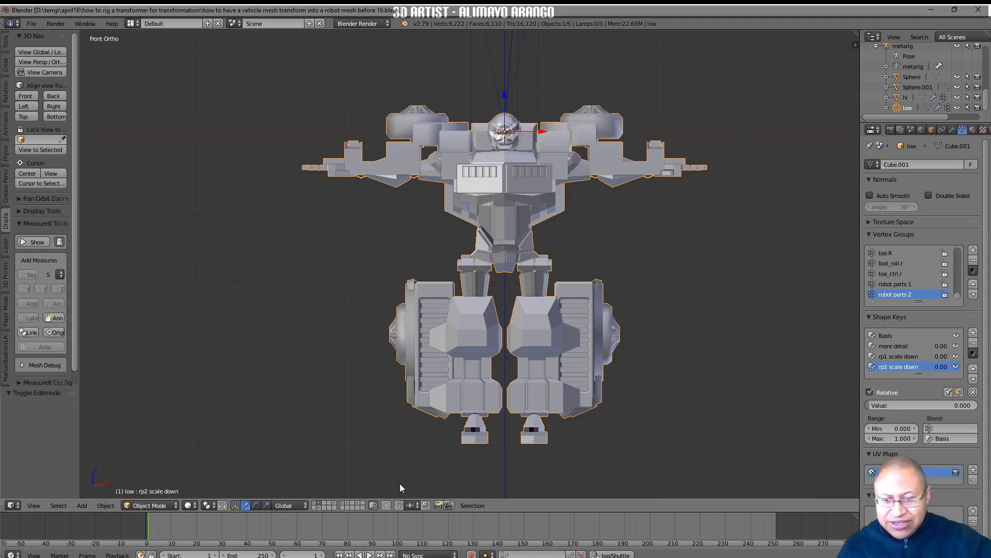
Show the layer holding the vehicle alongside the robot and select the truck body together with its wheels
left_click(347, 503, "shift")
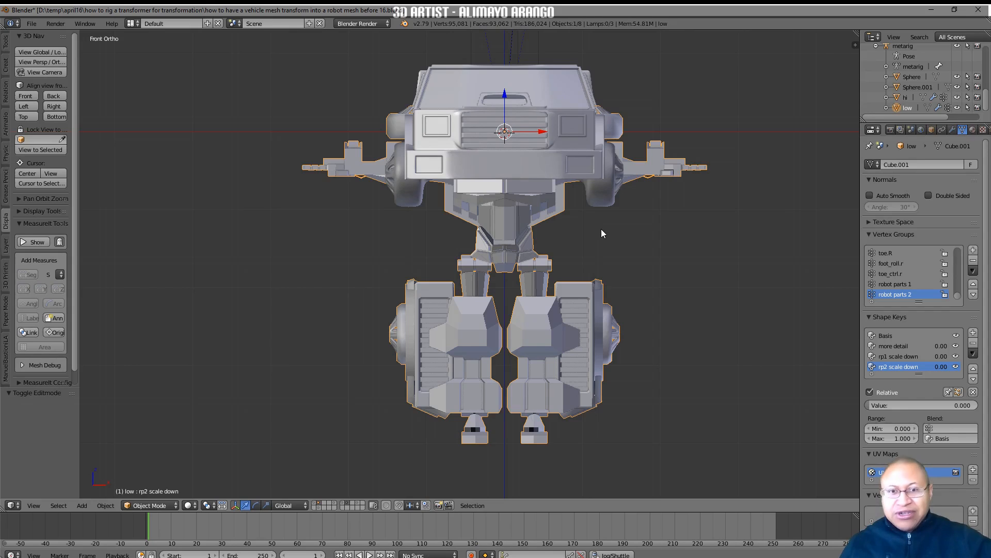
key("a")
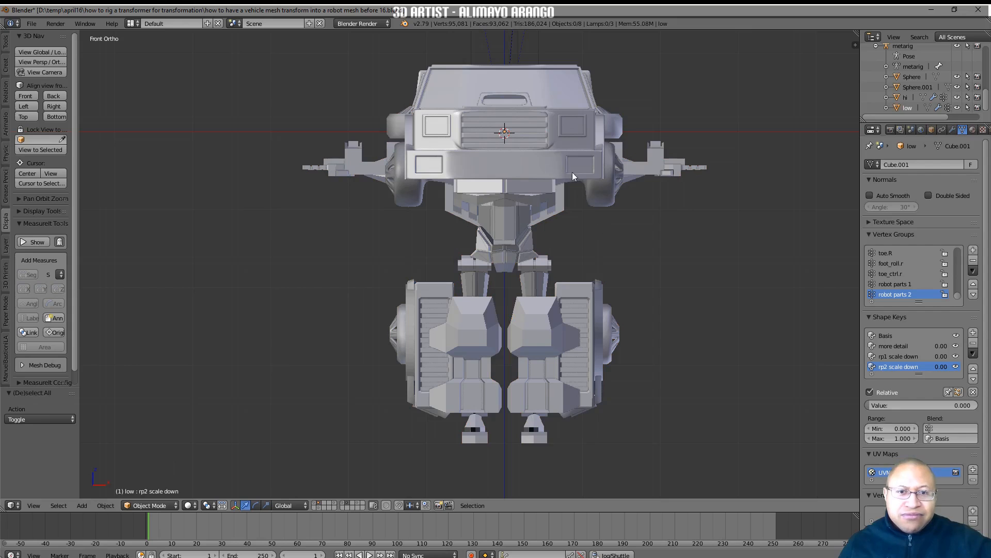
left_click(552, 161)
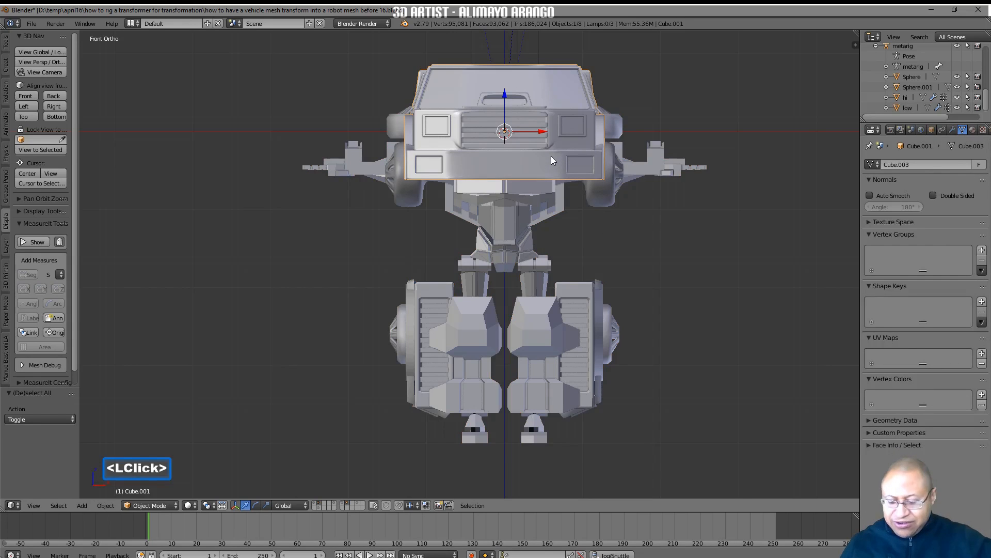
left_click(600, 199, "shift")
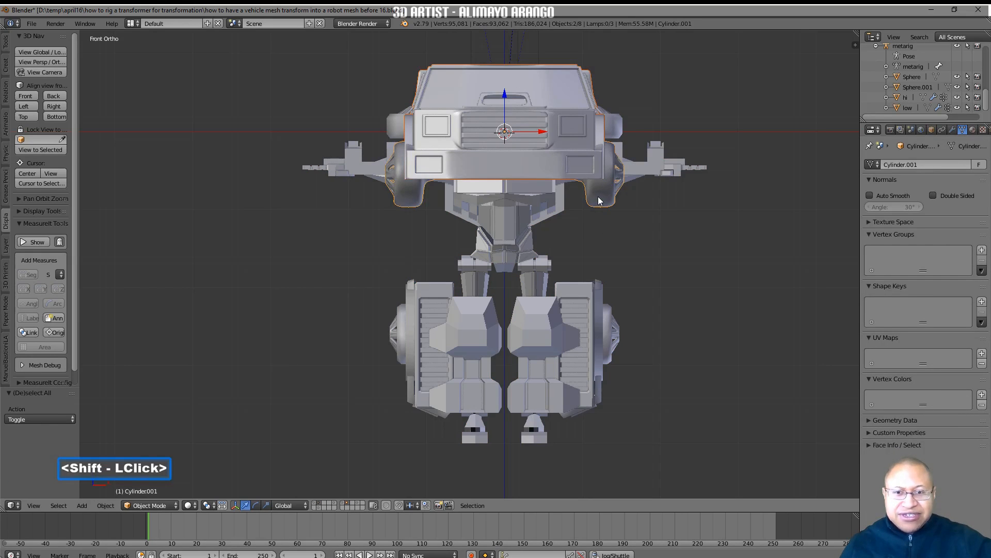
Move the truck body and wheels down about 30.33 units along Z so they stand level with the robot's feet
mouse_move(666, 256)
middle_mouse_down()
mouse_move(638, 269)
mouse_move(602, 263)
mouse_move(710, 266)
mouse_move(661, 269)
mouse_move(674, 269)
middle_mouse_up()
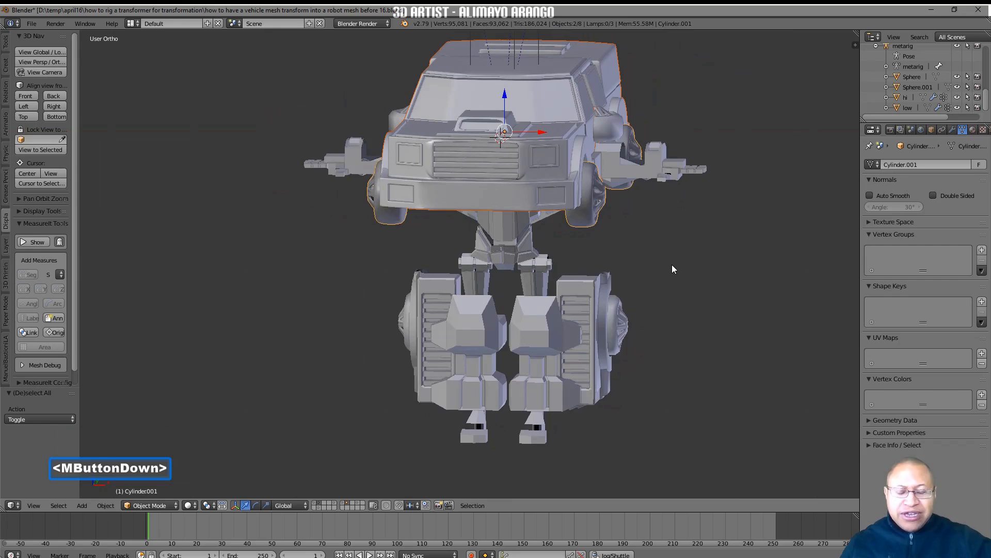
middle_click_drag(674, 269, 674, 268)
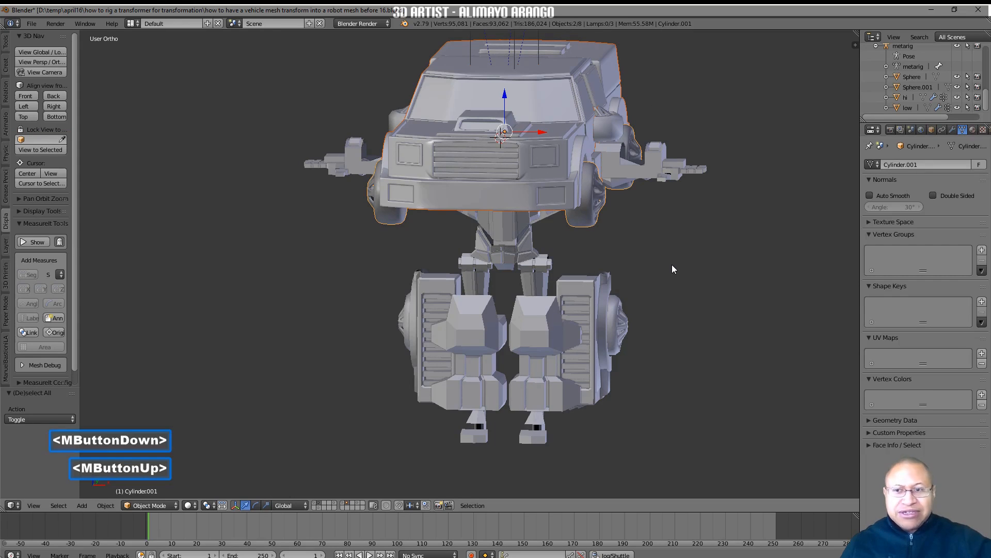
left_click(29, 95)
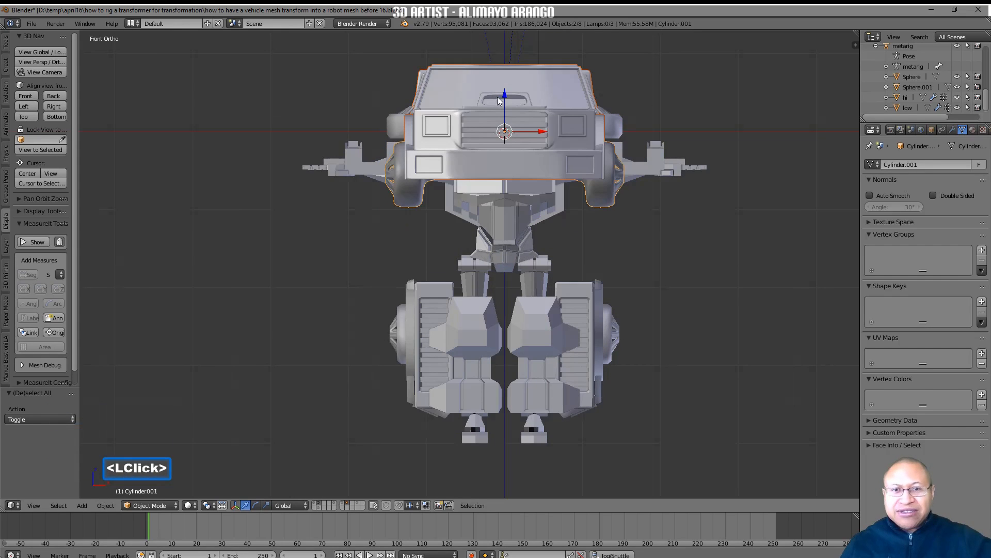
left_click_drag(504, 92, 514, 328)
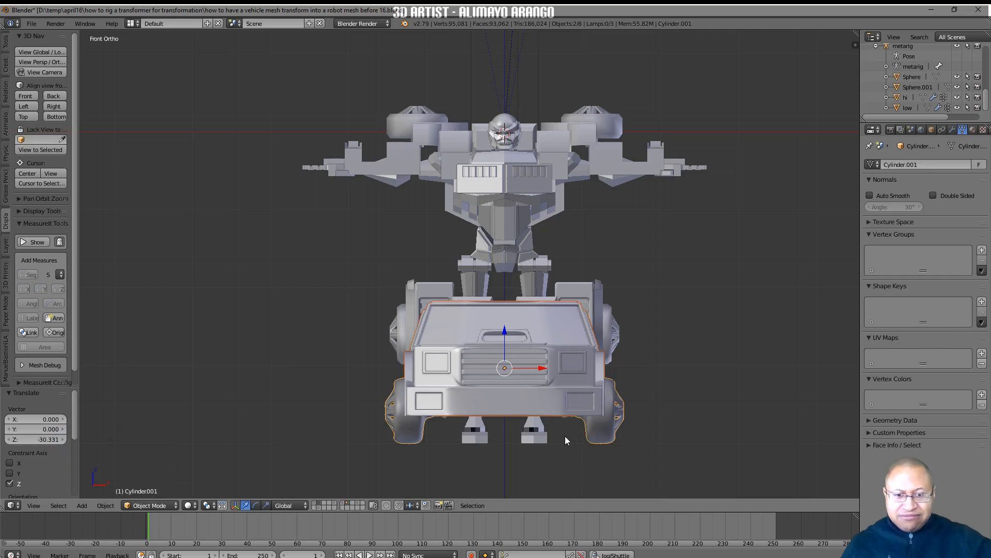
middle_click_drag(689, 314, 612, 386)
middle_click_drag(582, 337, 656, 324)
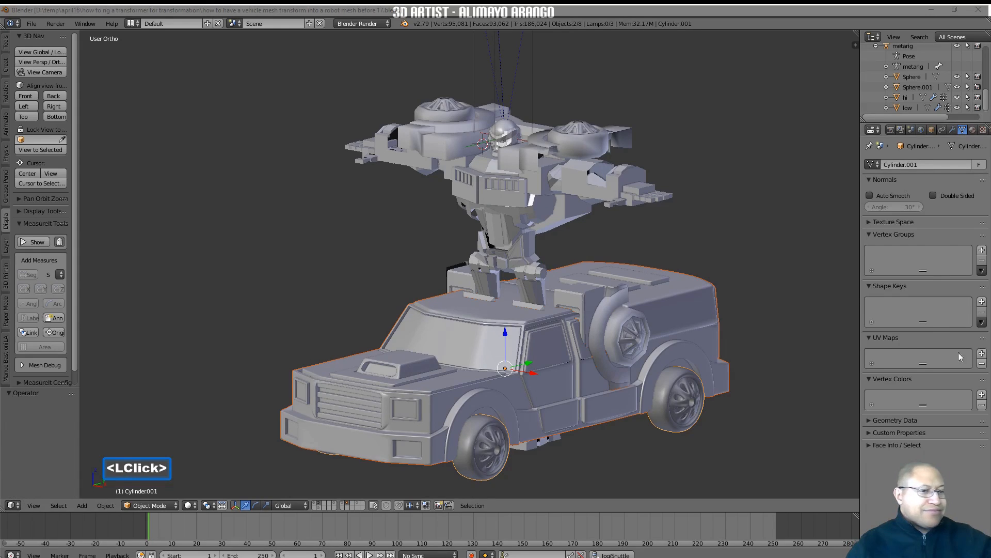
left_click(753, 455)
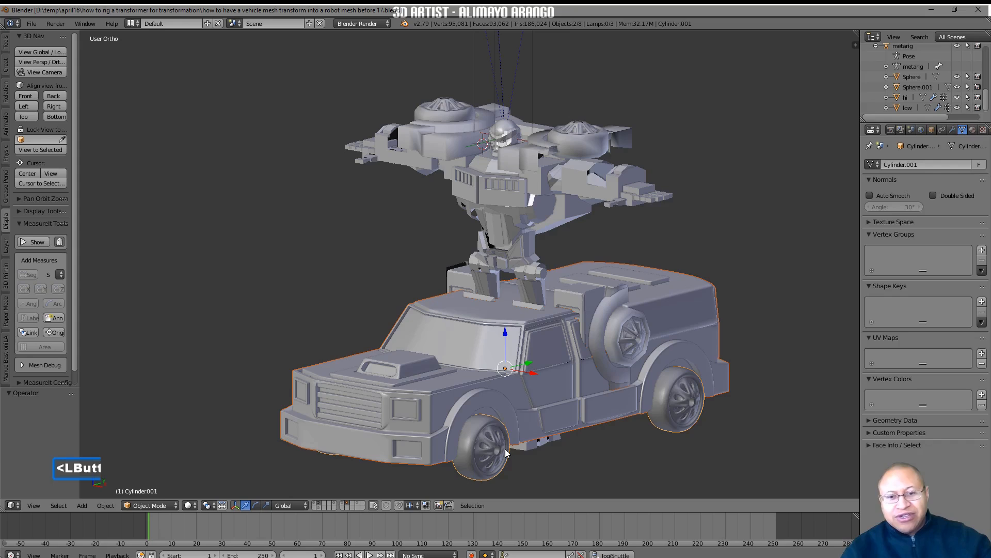
Join the wheels into the truck body and lower the joined mesh's viewport subdivision level by one in its subdivision modifier
left_click(489, 439)
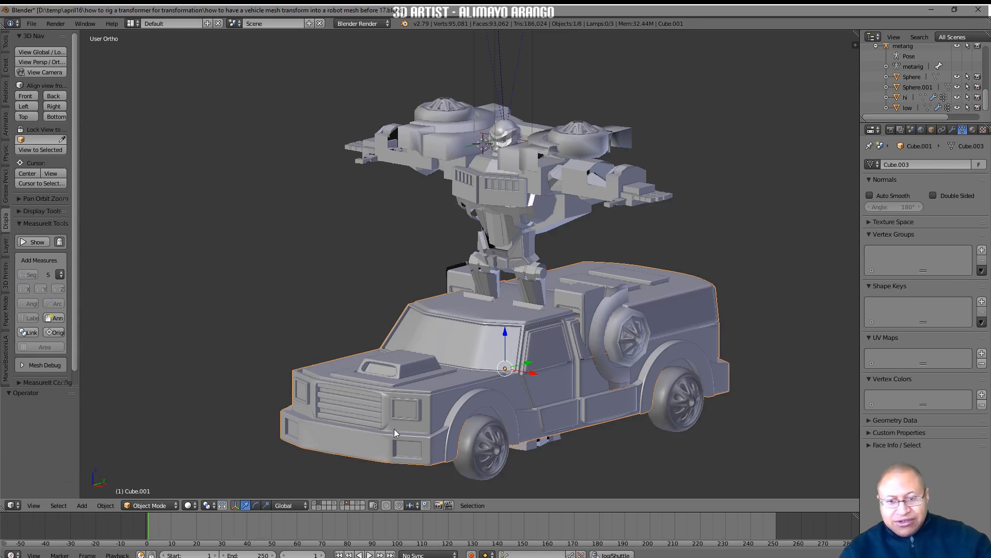
left_click(477, 472)
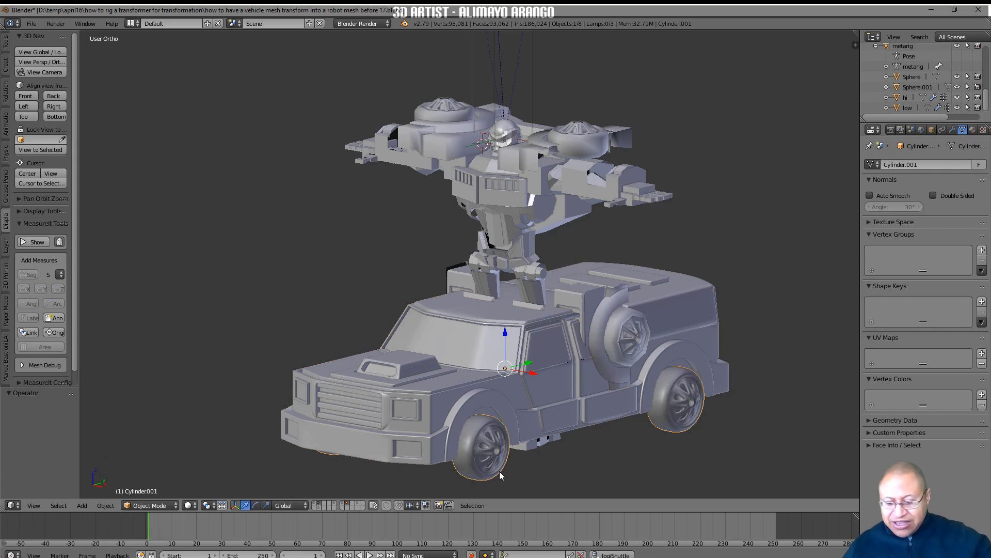
left_click(457, 402, "shift")
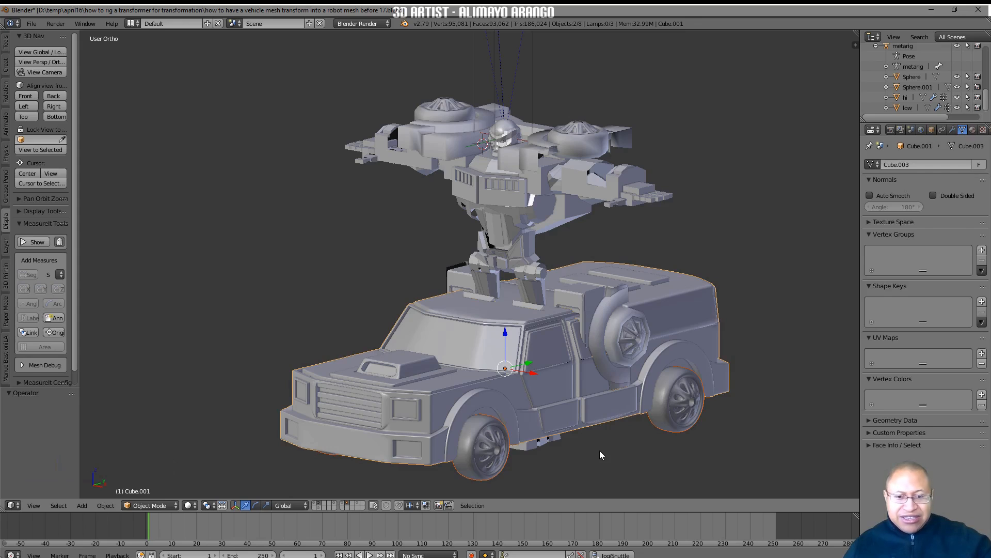
key("ctrl")
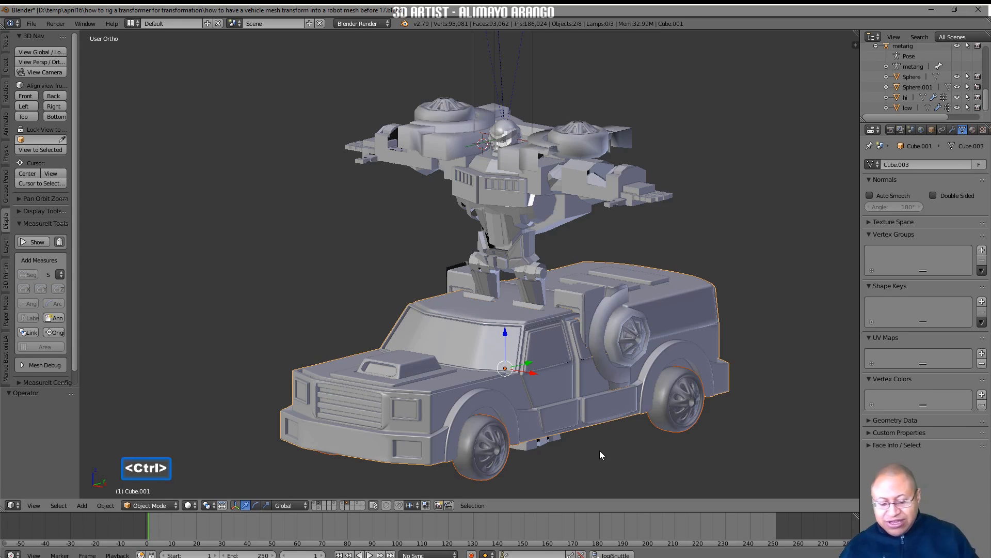
key("ctrl+j")
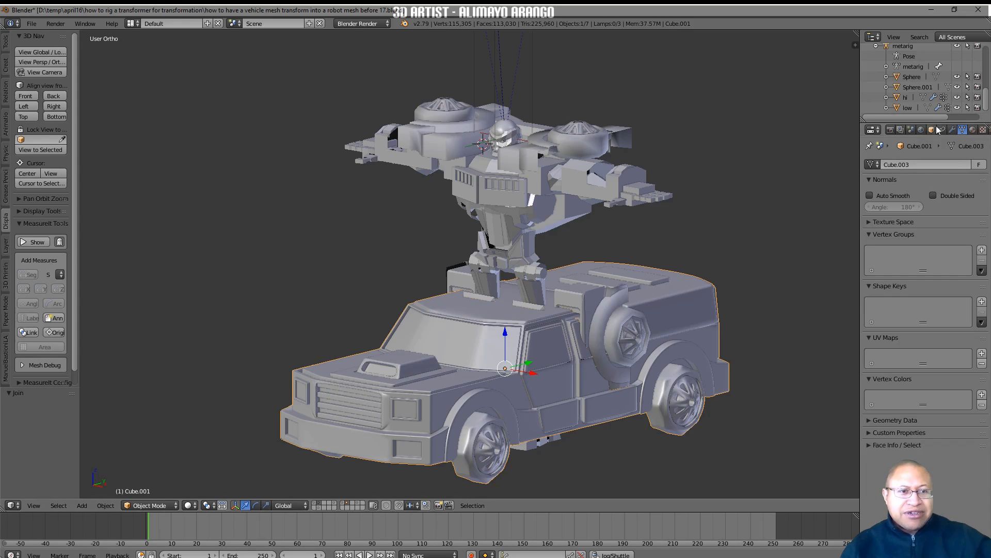
left_click(953, 130)
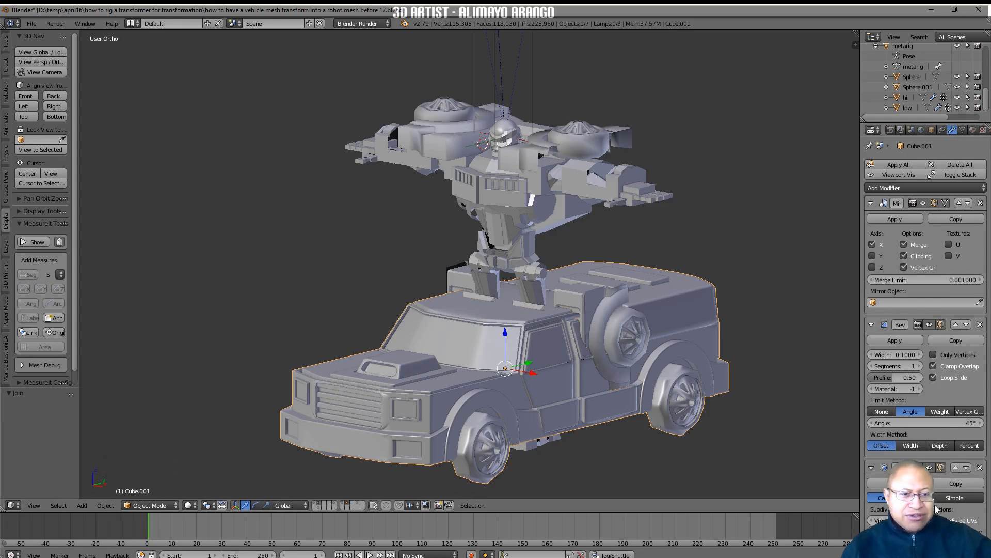
left_click(872, 522)
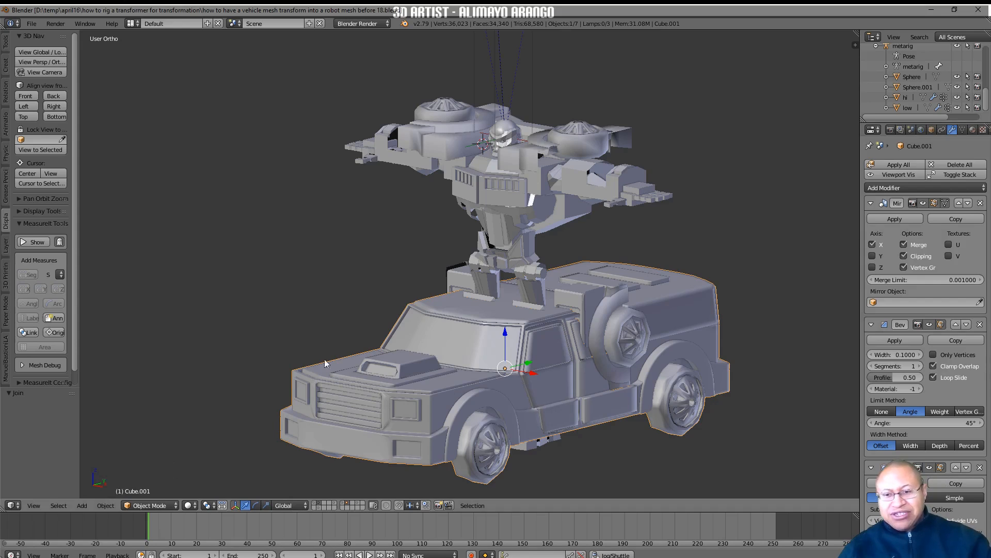
In Edit Mode, unwrap the whole truck mesh using Smart UV Project with its default settings and deselect everything
left_click(176, 508)
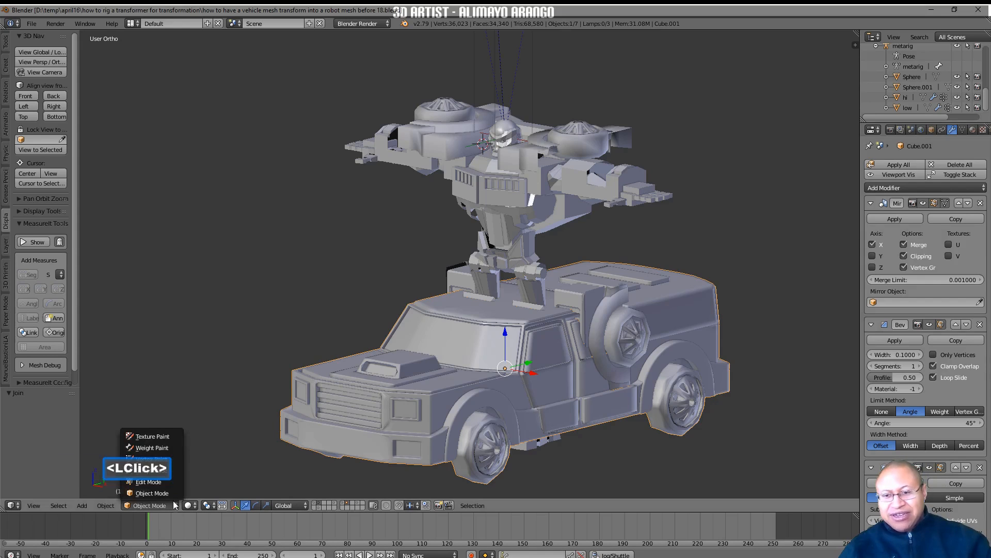
left_click(176, 489)
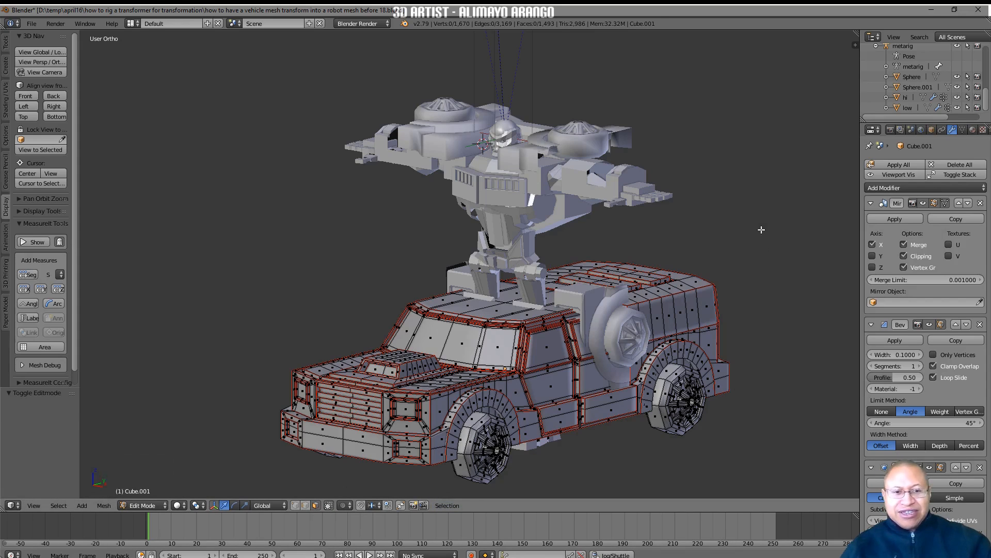
key("a")
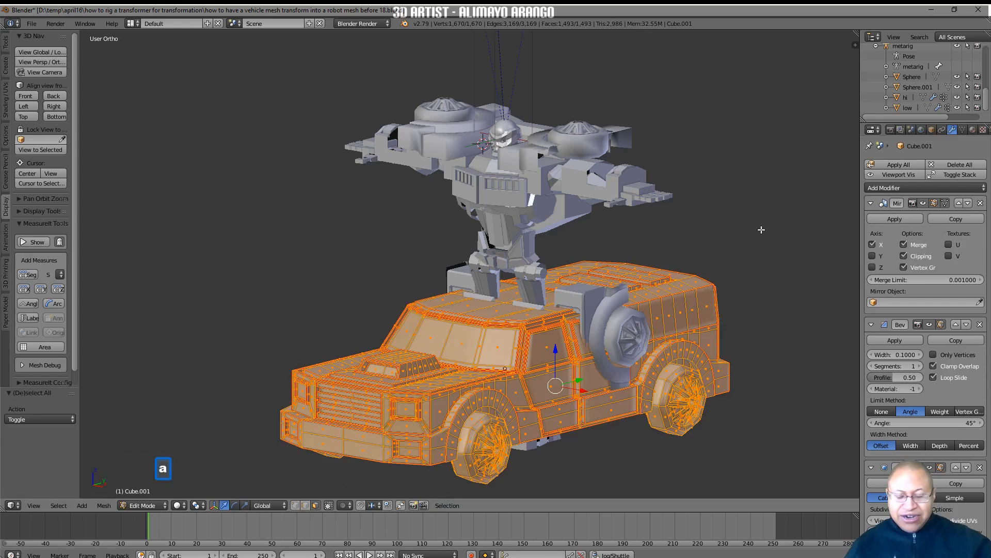
key("u")
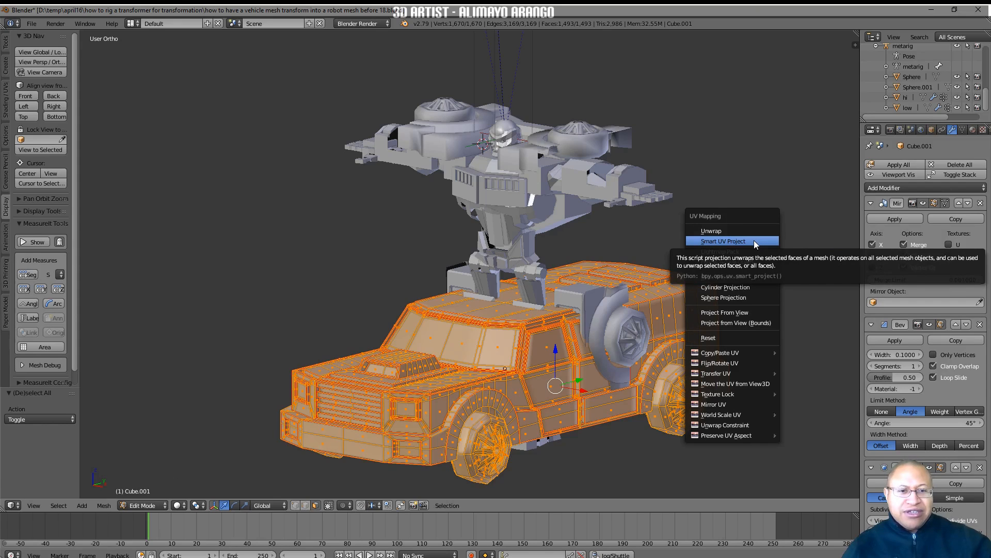
left_click(754, 242)
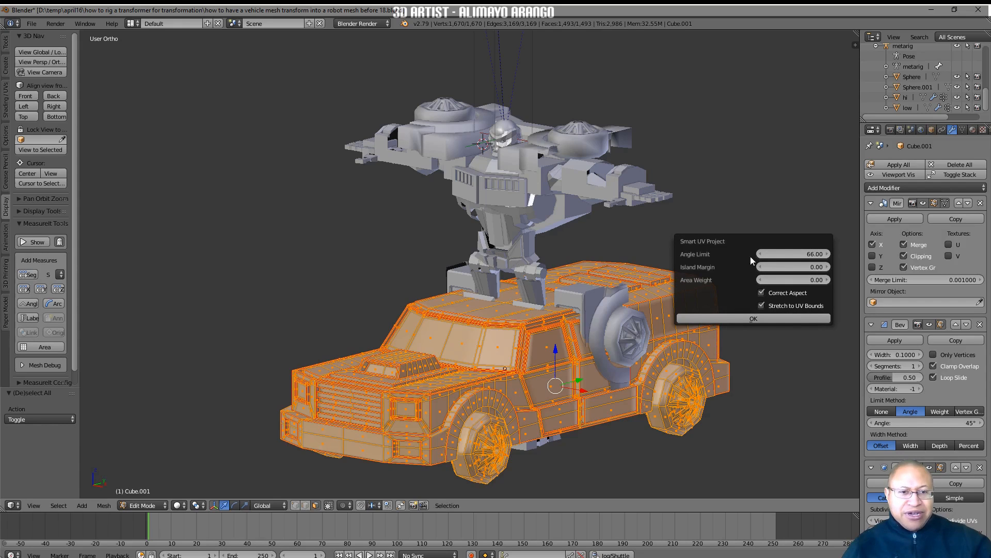
left_click(801, 319)
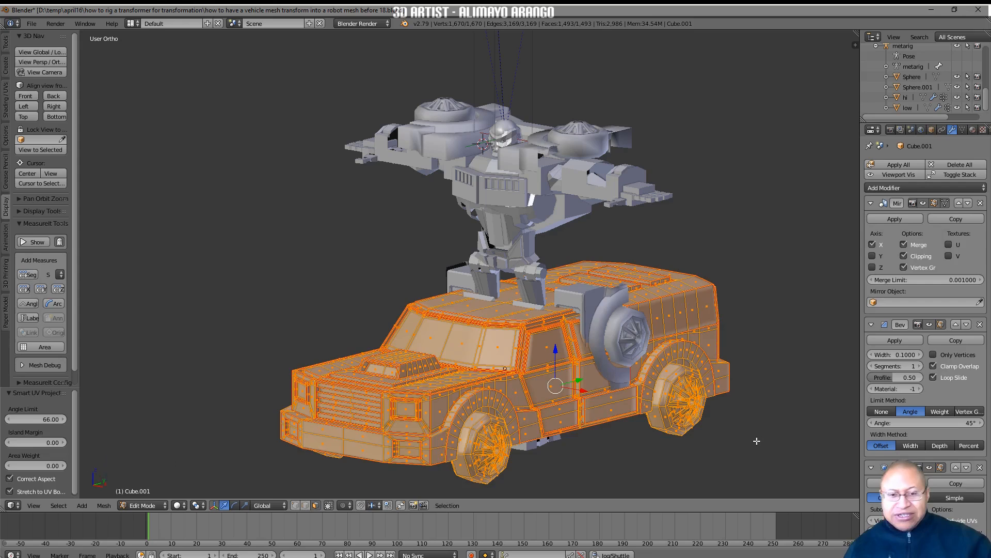
key("a")
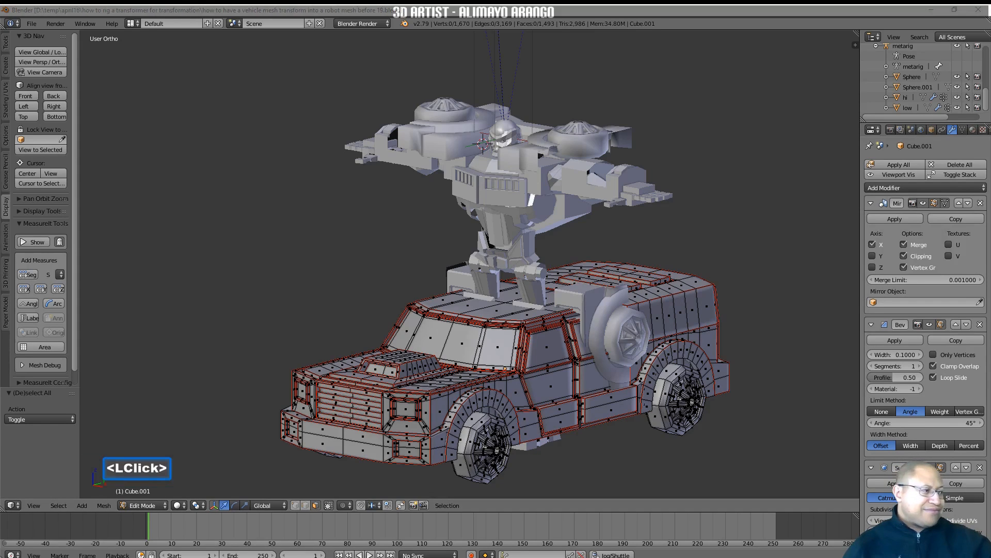
left_click(784, 456)
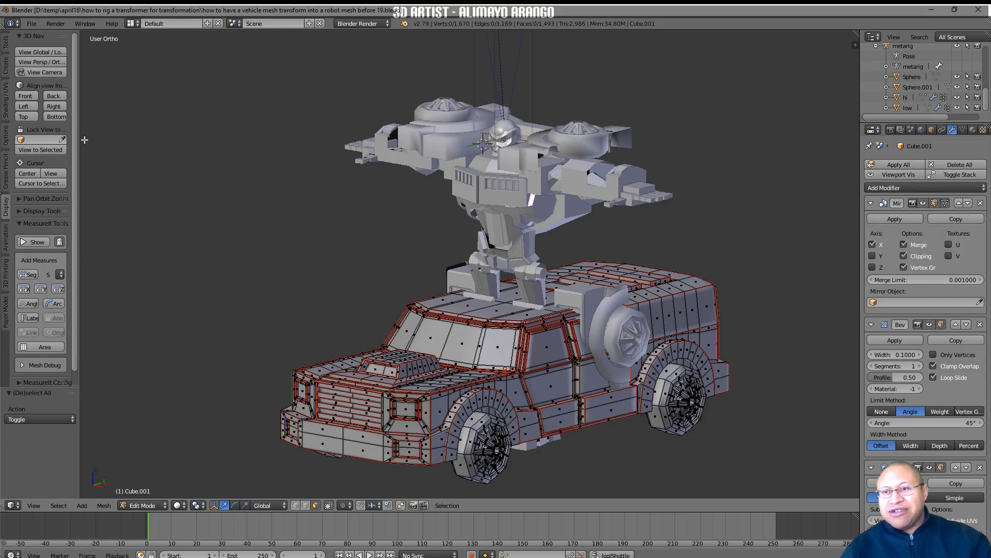
Isolate the truck in local view, seen from the right side, with wireframe shading
left_click(54, 106)
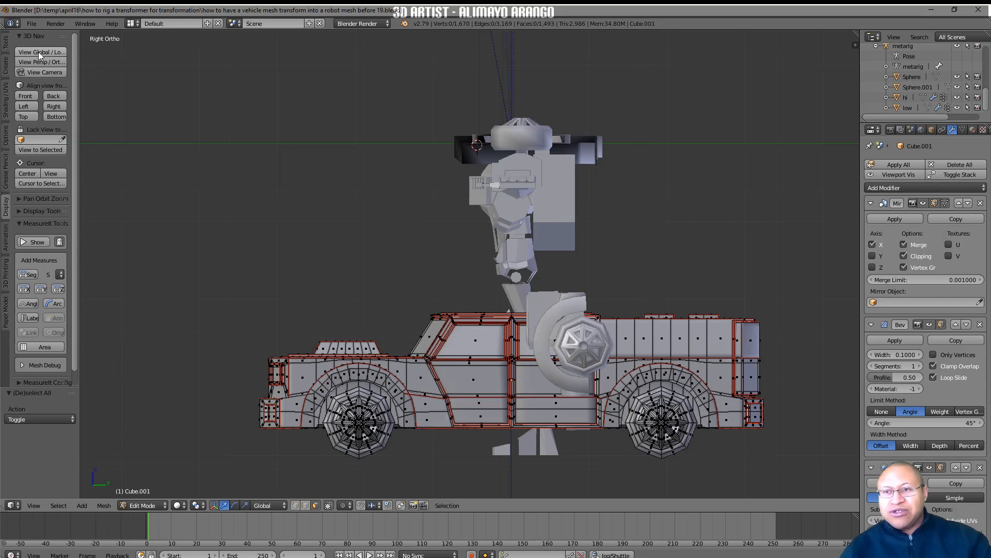
left_click(58, 54)
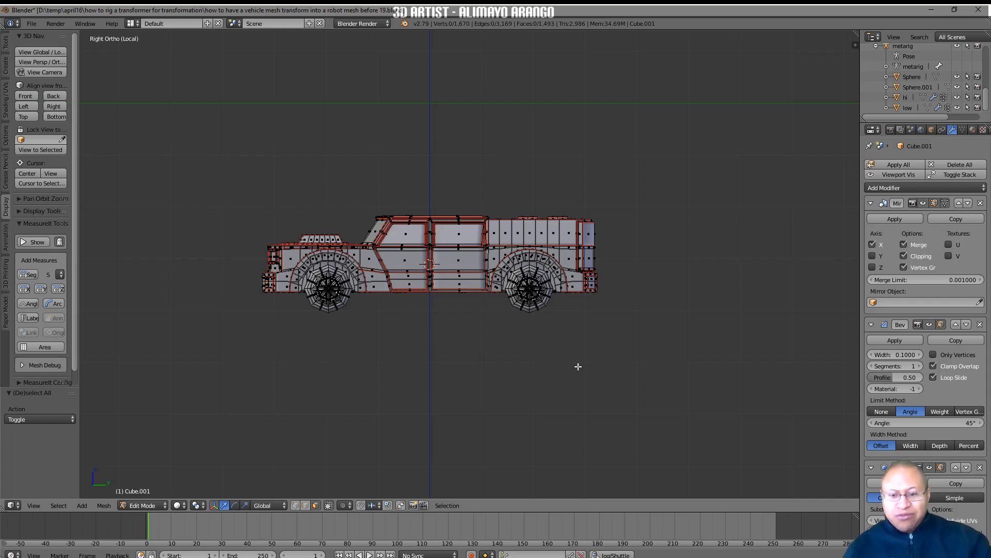
left_click(184, 507)
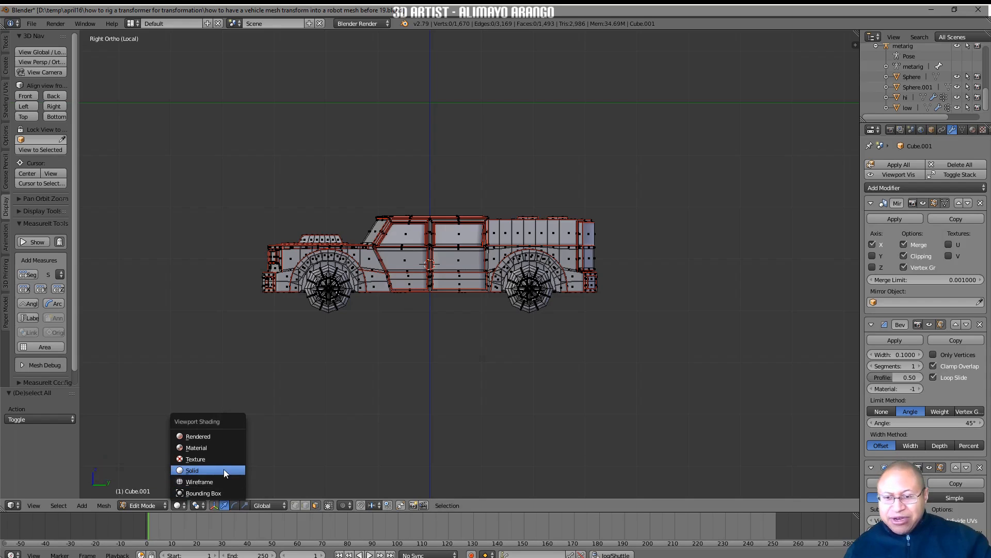
left_click(229, 482)
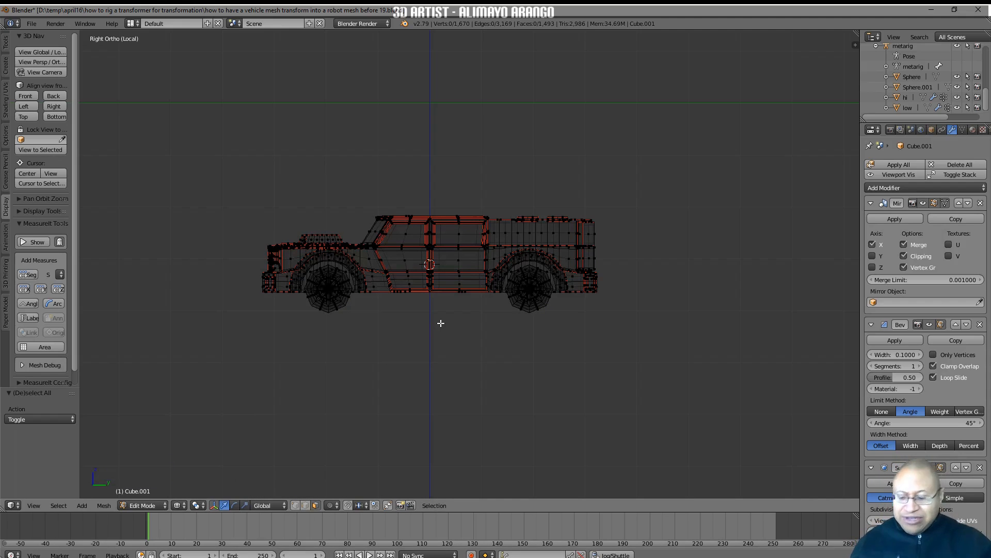
Select the truck's middle cabin section, including doors, roof and windshield, and separate it into its own object
key("ctrl")
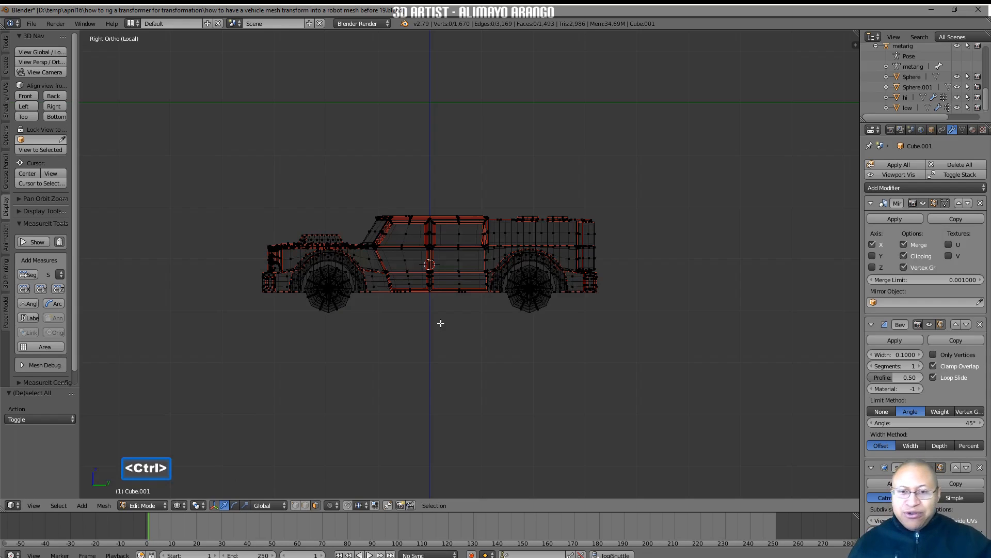
mouse_move(442, 323)
right_mouse_down("ctrl")
mouse_move(491, 309)
mouse_move(495, 283)
mouse_move(483, 268)
mouse_move(490, 237)
mouse_move(454, 189)
mouse_move(368, 204)
mouse_move(362, 225)
mouse_move(392, 257)
mouse_move(416, 320)
right_mouse_up("ctrl")
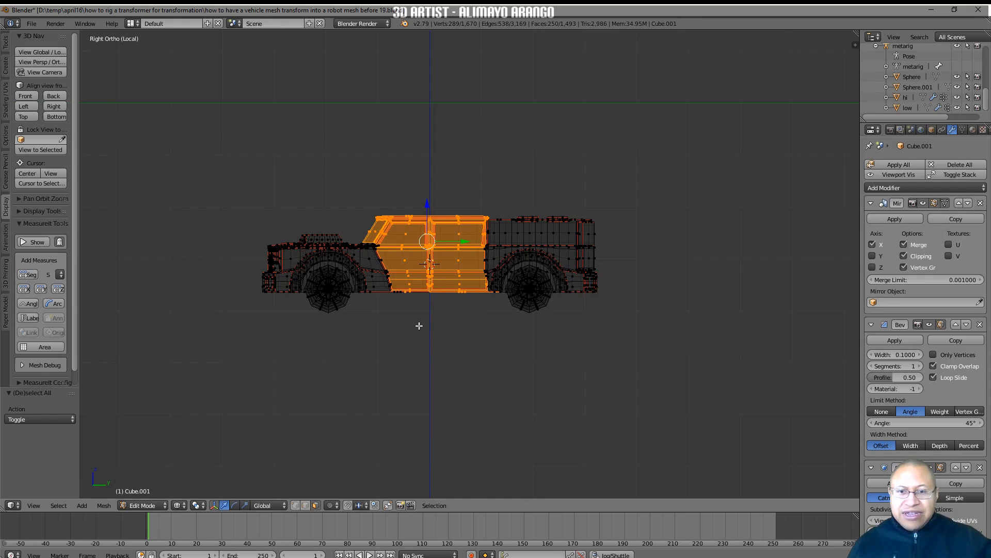
mouse_move(419, 325)
middle_mouse_down()
mouse_move(461, 312)
mouse_move(422, 318)
middle_mouse_up()
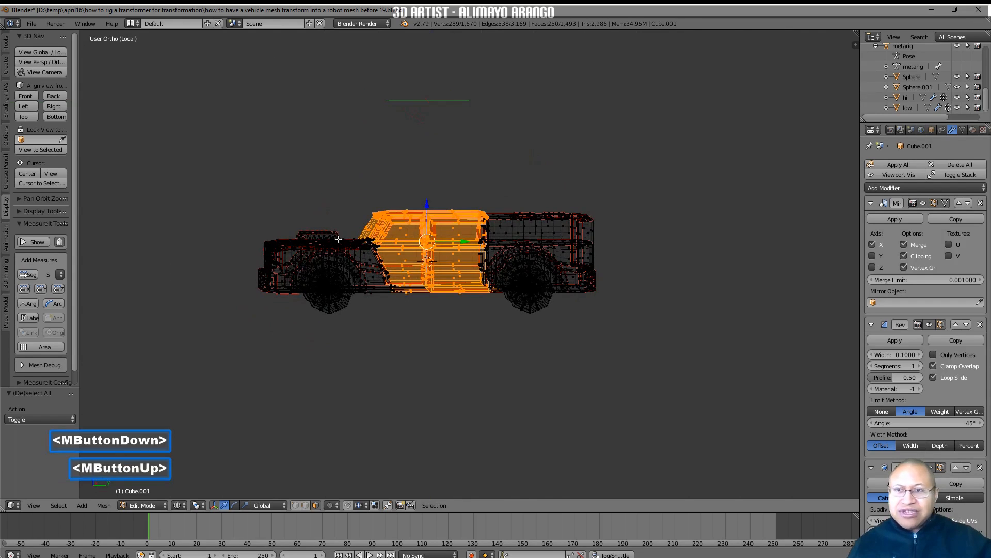
left_click(58, 107)
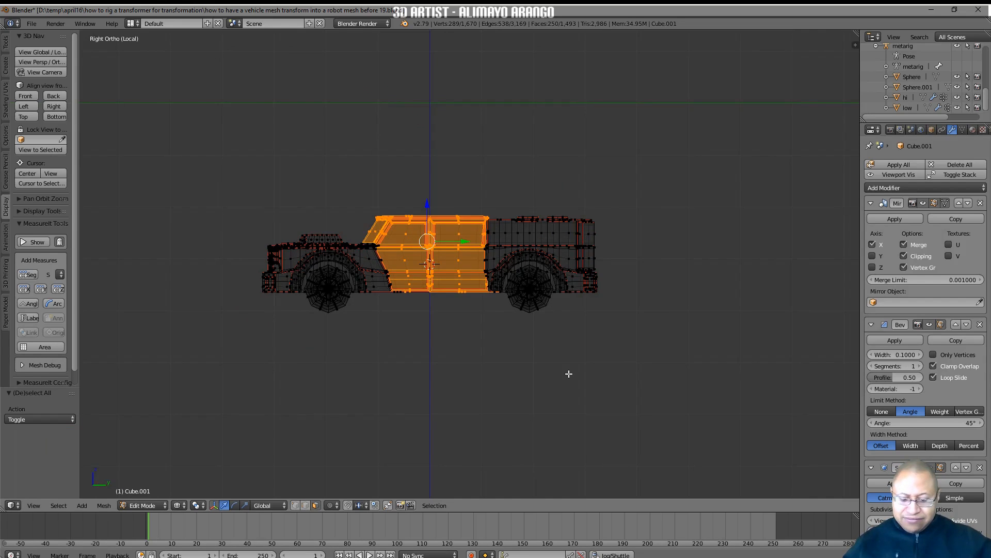
key("p")
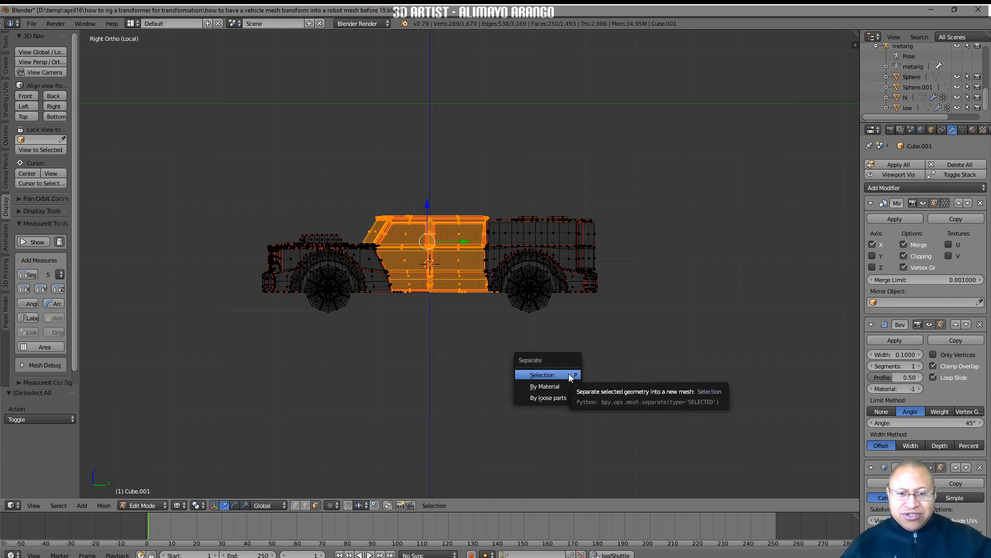
left_click(568, 374)
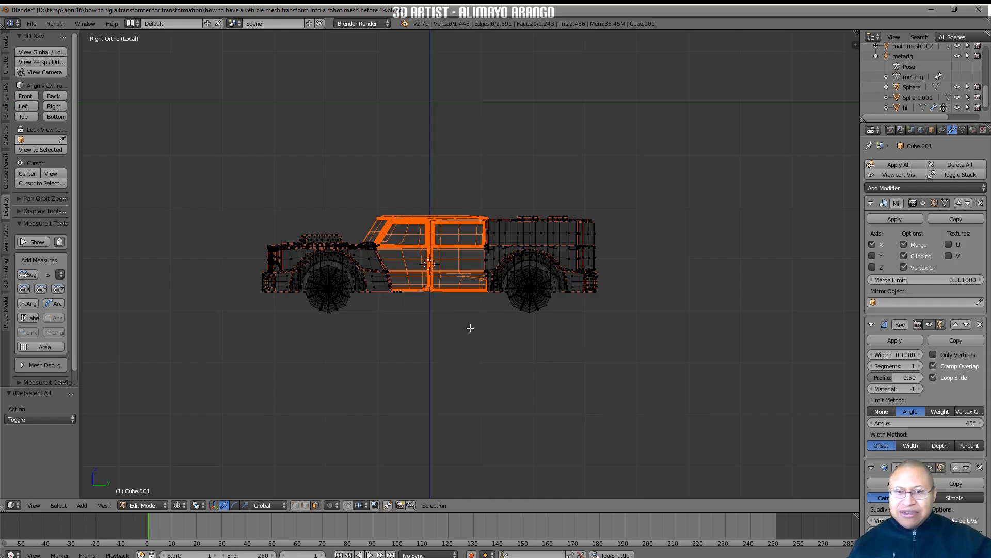
Box-select the truck's front section with the hood, grille and front wheels and separate the selection into its own object
key("a")
key("a")
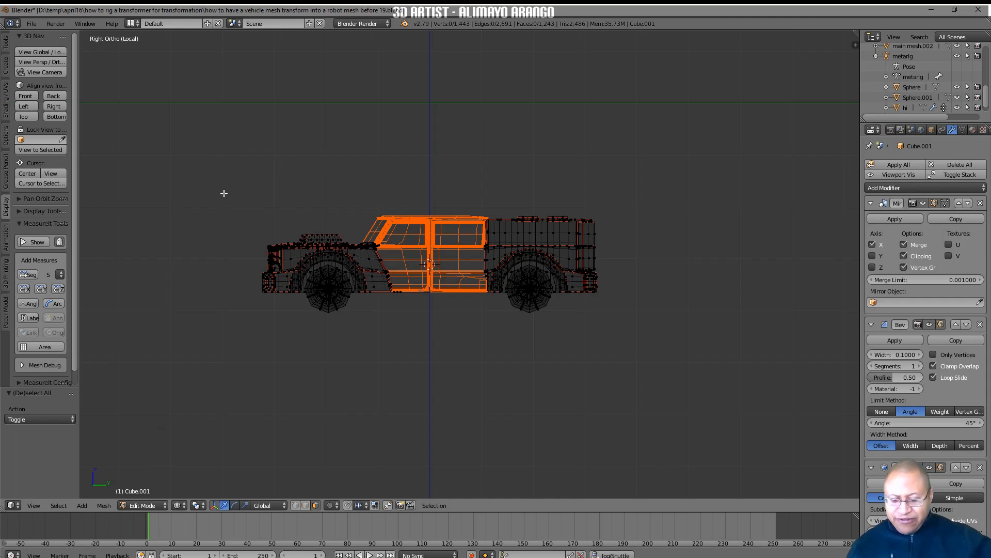
key("b")
left_click_drag(224, 193, 405, 349)
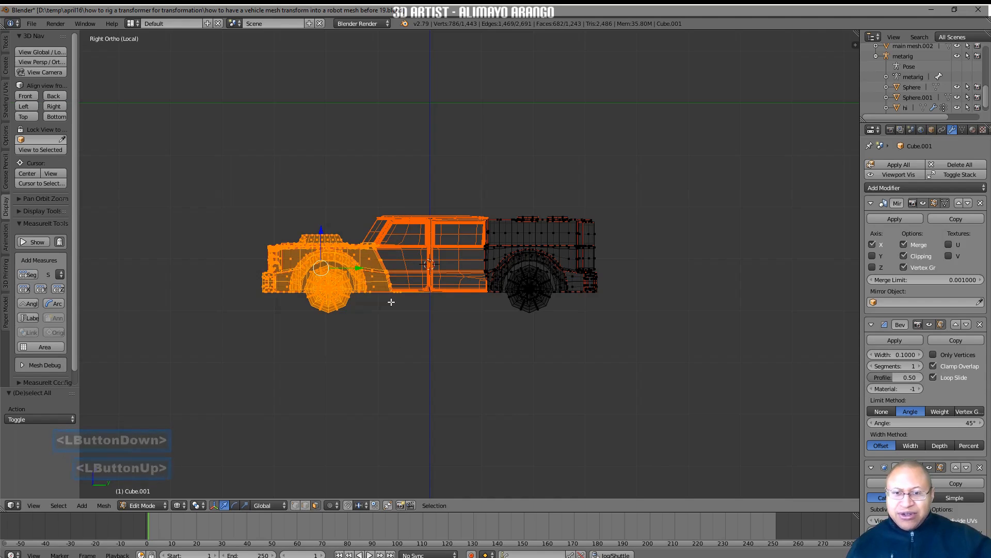
middle_click_drag(474, 348, 462, 382)
key("p")
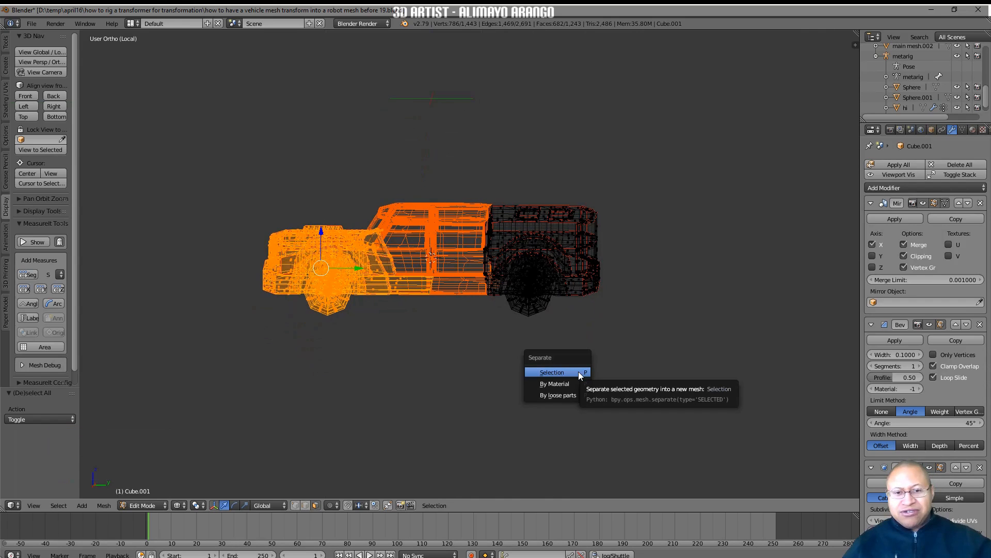
left_click(579, 376)
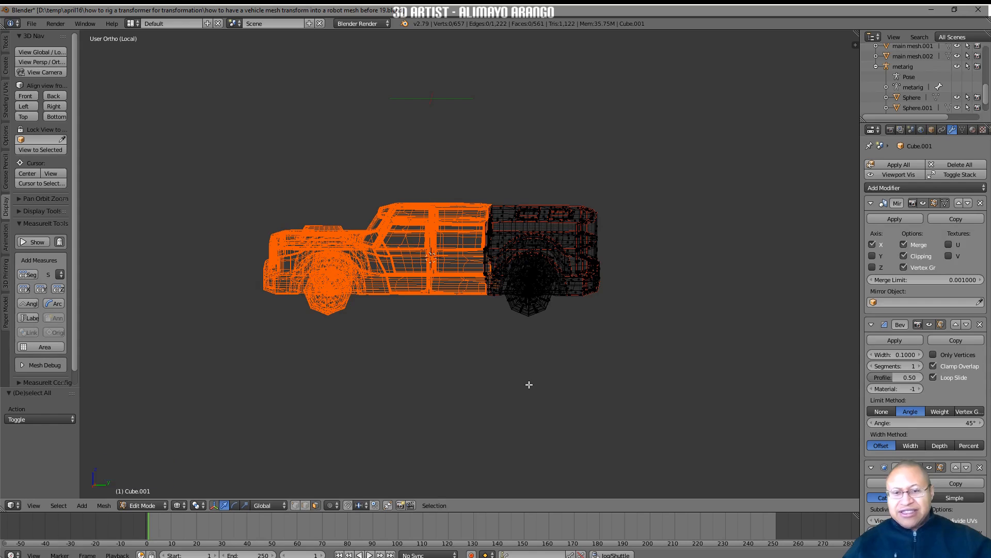
Return to solid shading and Object Mode, and save the file as the incremented copy ending in "before 20"
key("a")
key("a")
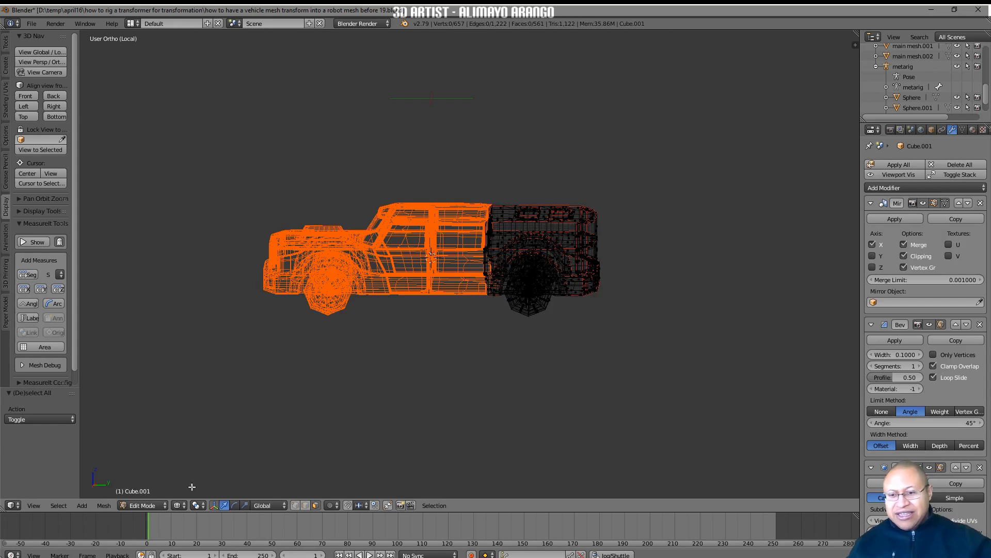
left_click(182, 507)
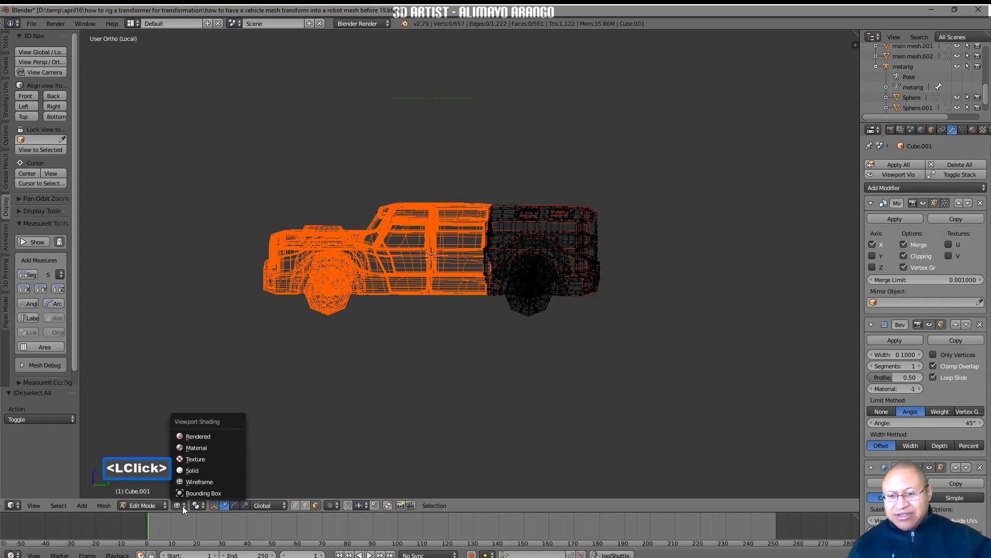
left_click(215, 471)
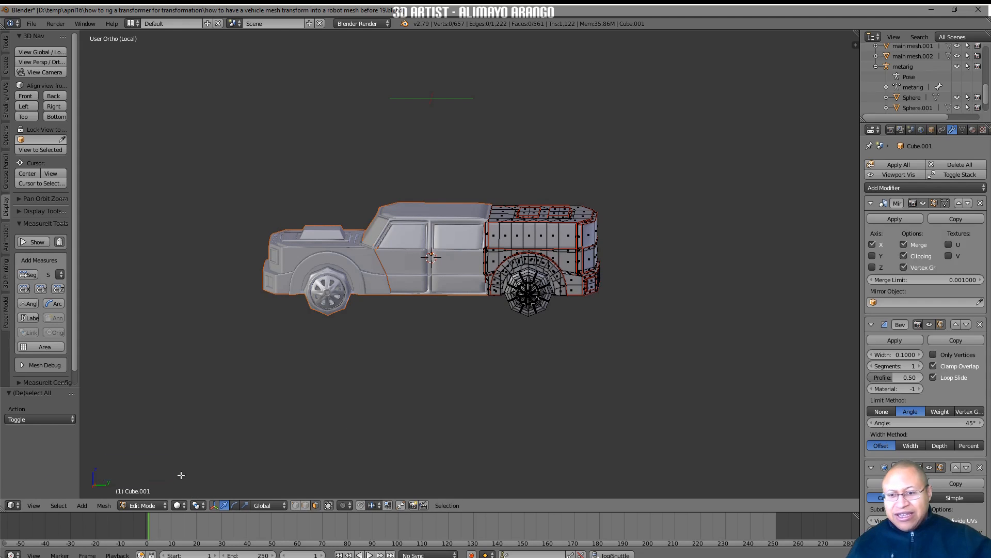
left_click(164, 507)
left_click(168, 493)
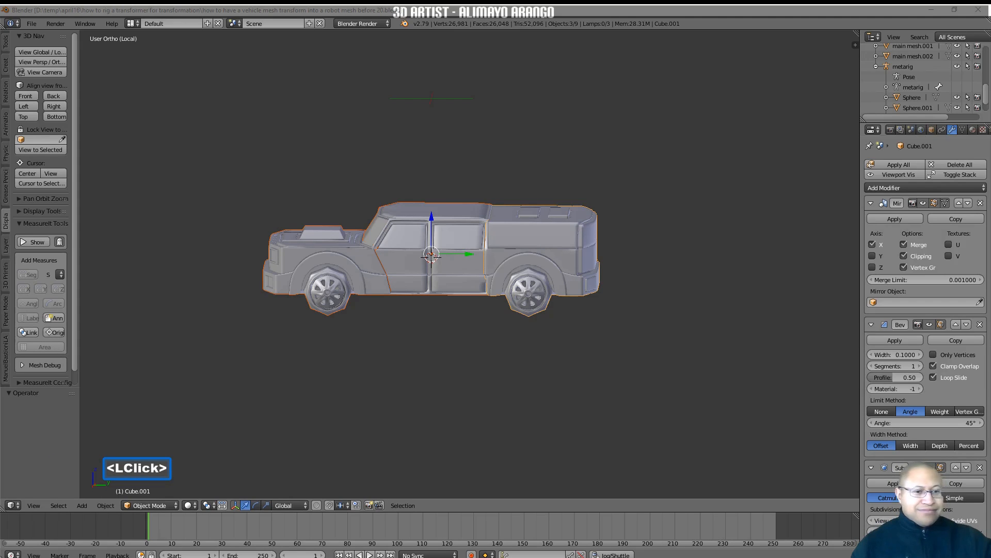
left_click(783, 419)
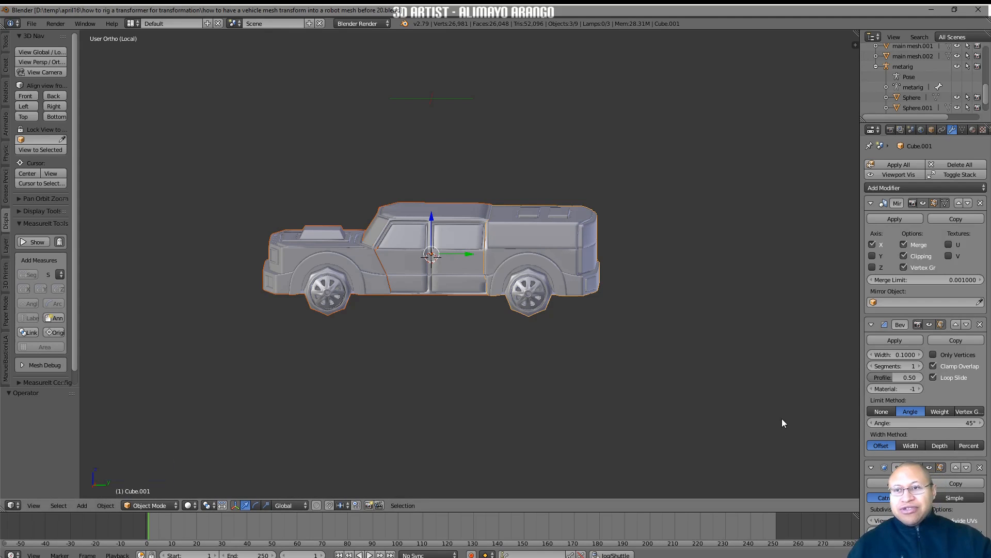
Leave local view, turn off Clipping in the Mirror modifier of each truck section, and save the file as "before 21"
left_click(44, 52)
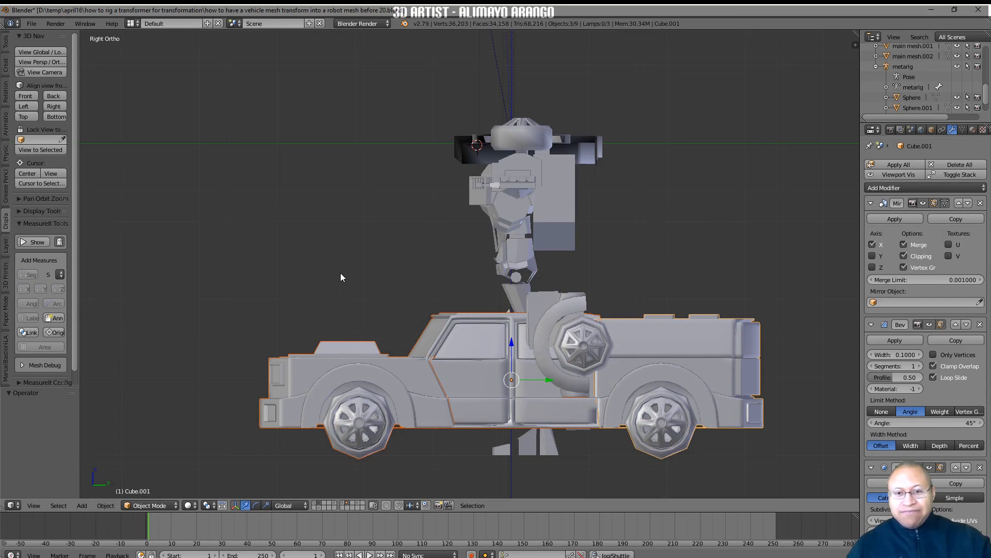
left_click(409, 372)
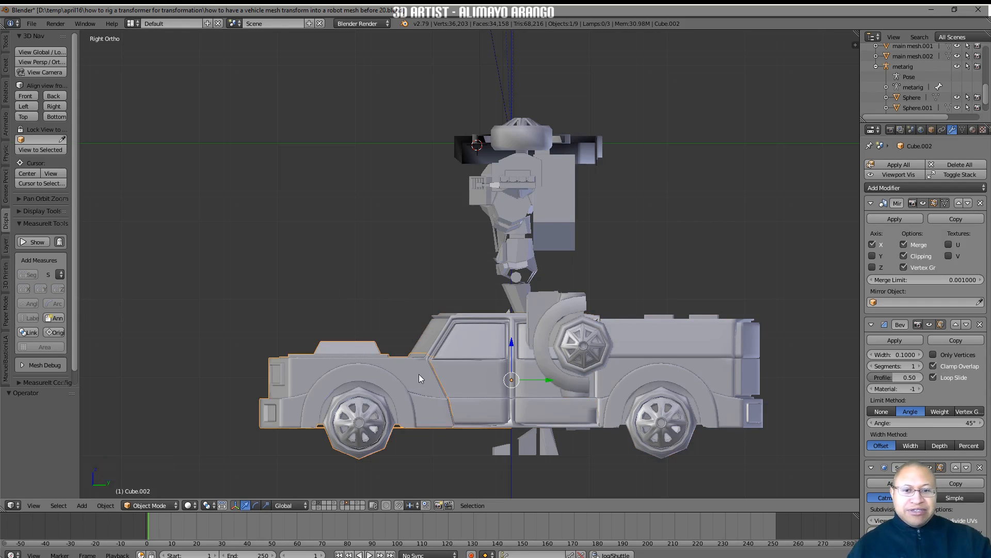
middle_click_drag(447, 371, 507, 389)
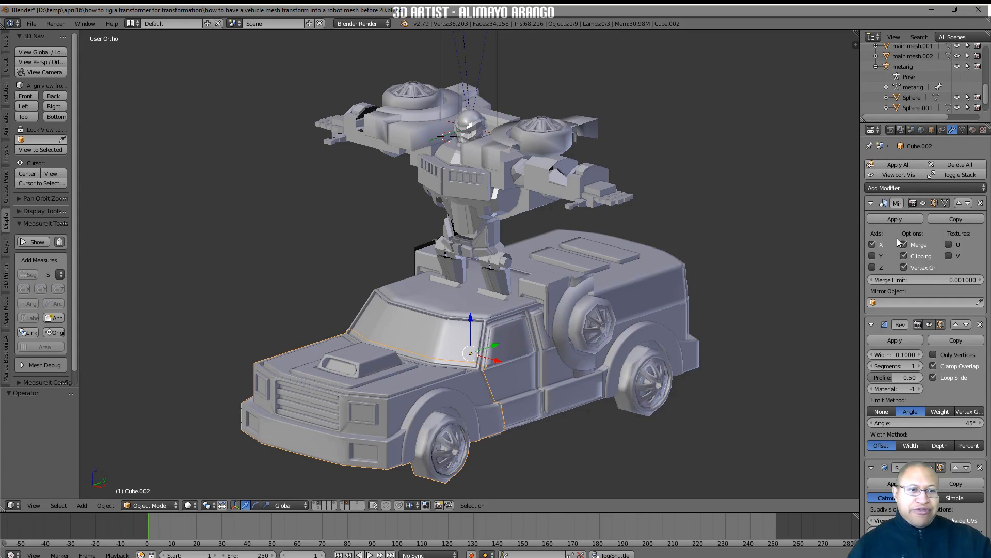
left_click(905, 257)
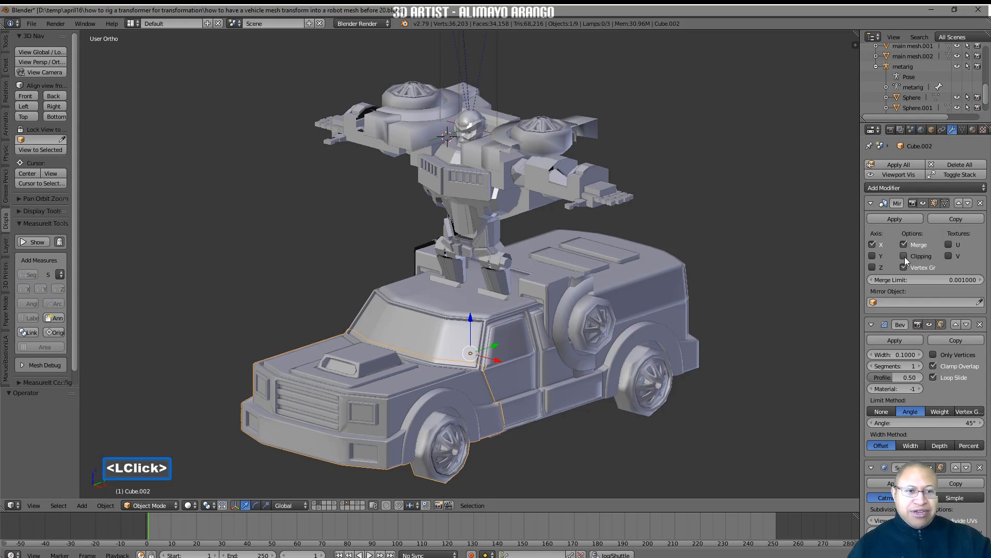
left_click(562, 388)
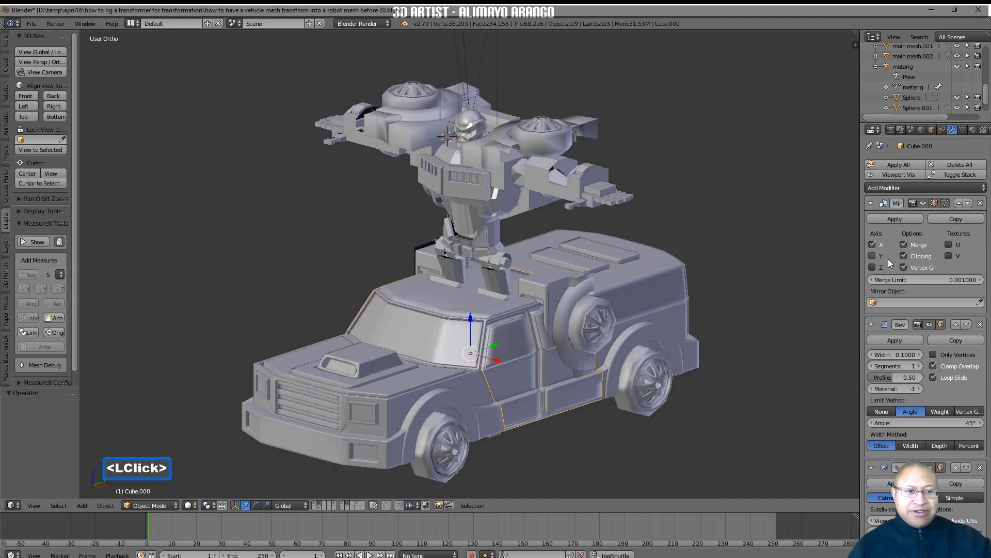
left_click(670, 310)
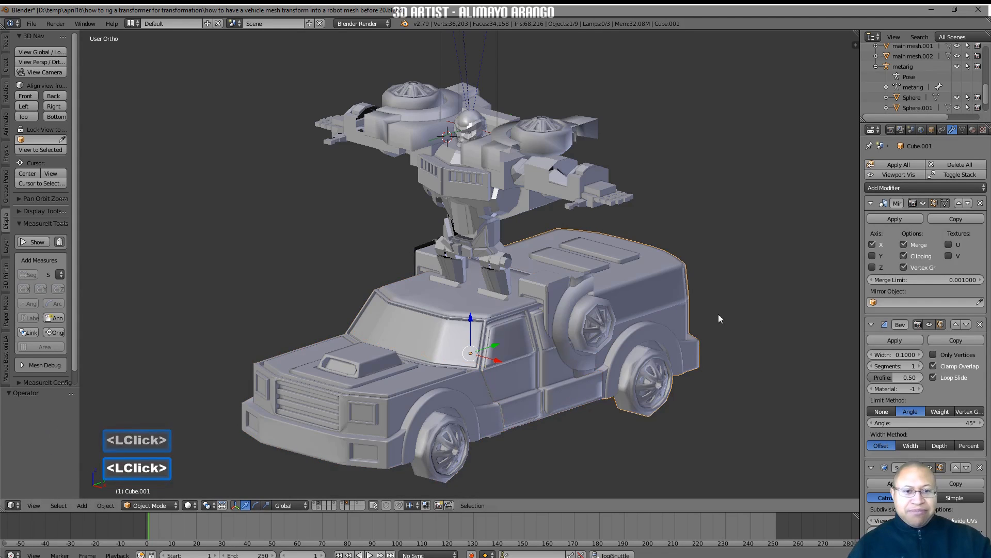
left_click(904, 256)
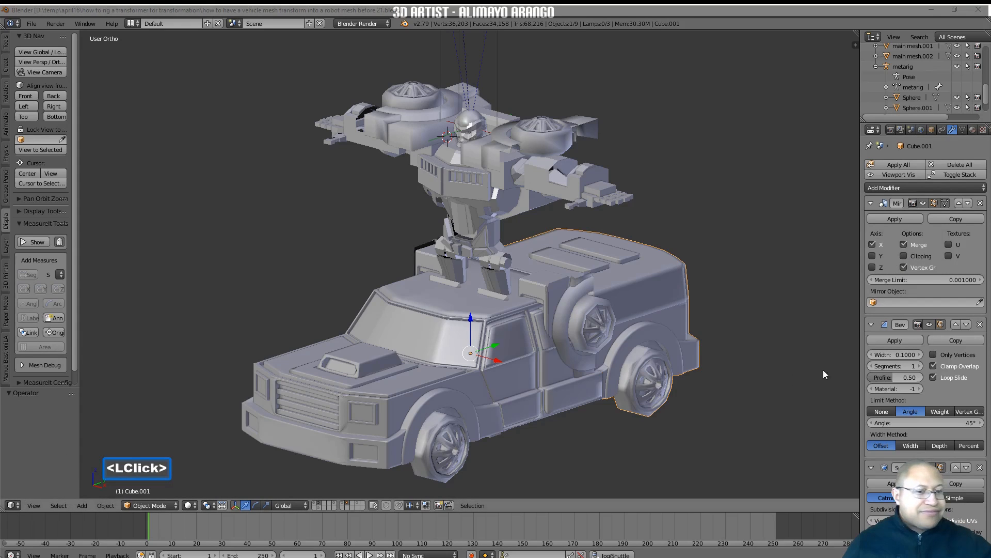
left_click(747, 417)
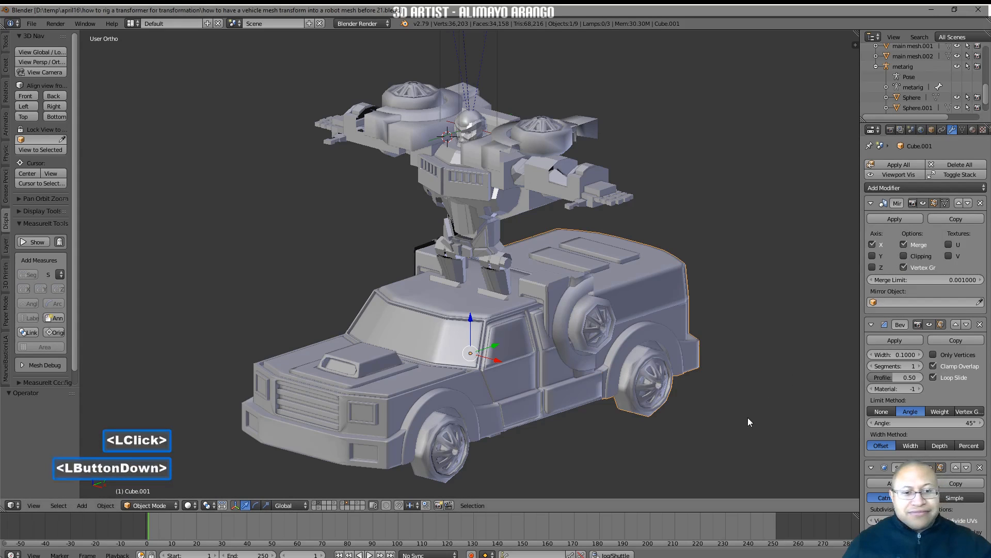
Select the truck's front, cabin and rear sections together and scale them uniformly to about 0.712
left_click(447, 397)
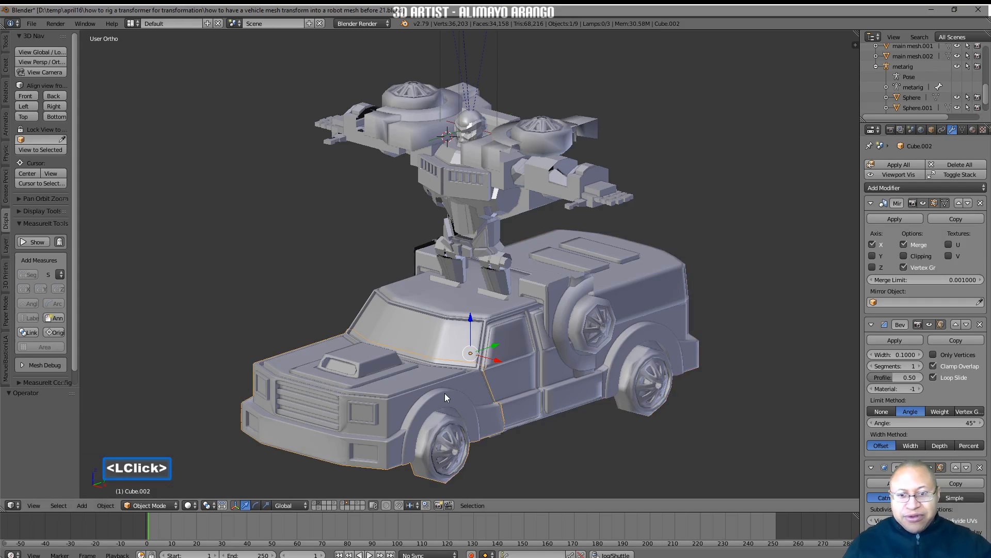
left_click(512, 383, "shift")
left_click(651, 356, "shift")
key("s")
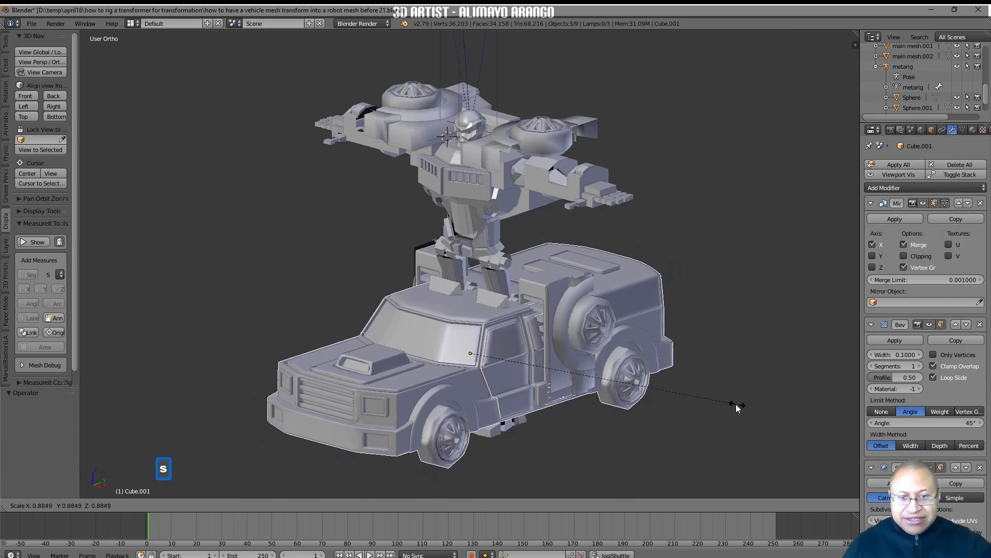
left_click(686, 392)
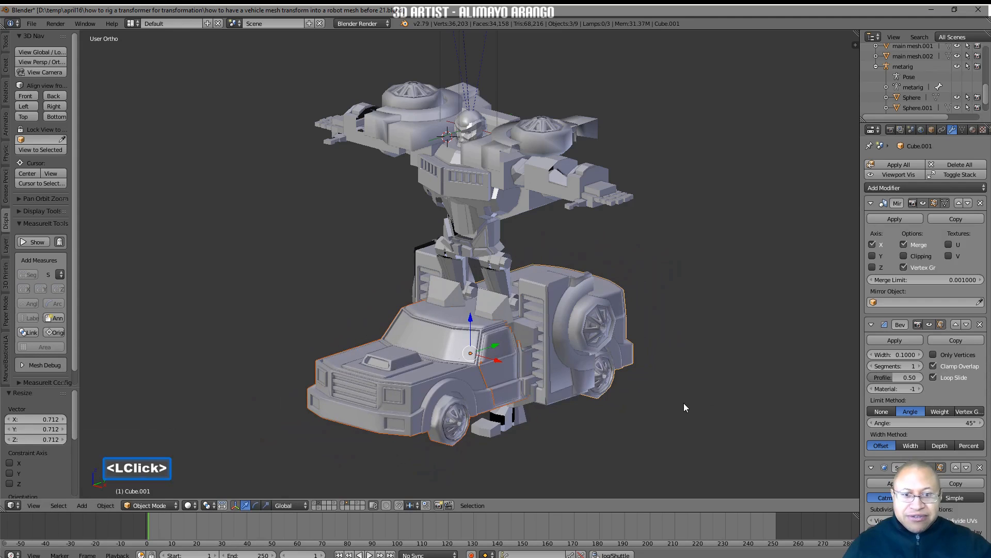
In the front view, move the three truck sections down about 2.58 units along Z, level with the robot's feet
left_click(32, 94)
left_click_drag(477, 311, 473, 329)
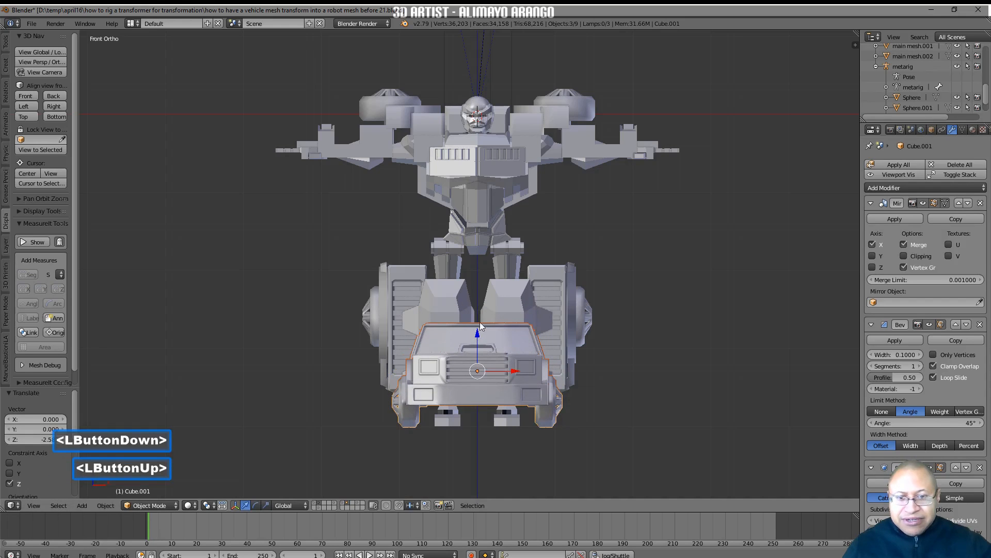
middle_click_drag(658, 246, 635, 259)
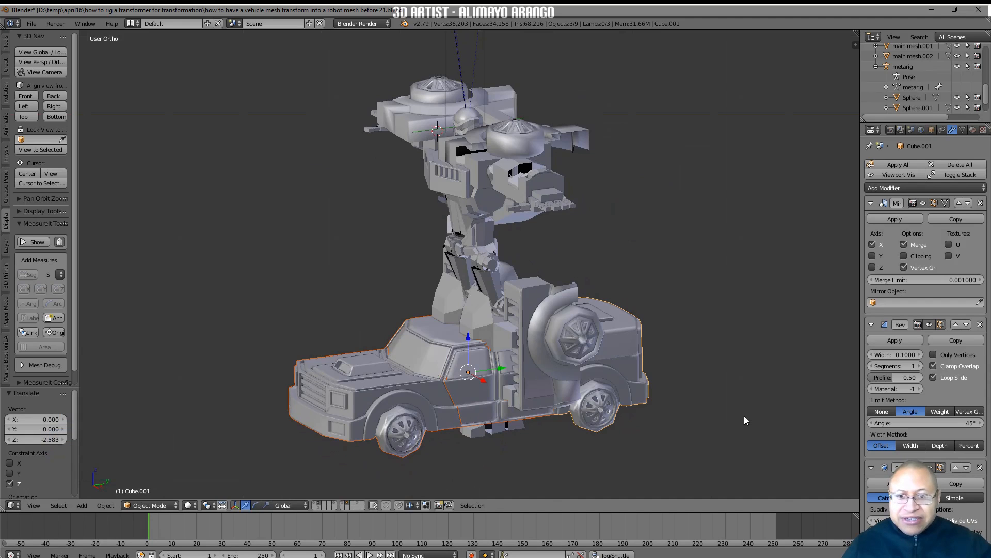
Deselect everything, save the file as "before 22", and show only the layer holding the truck
key("a")
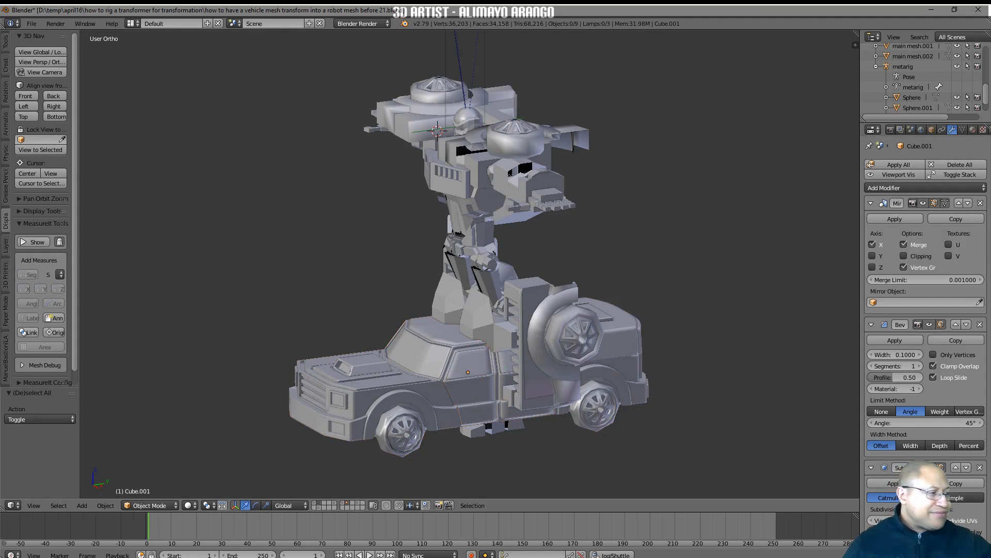
left_click(751, 422)
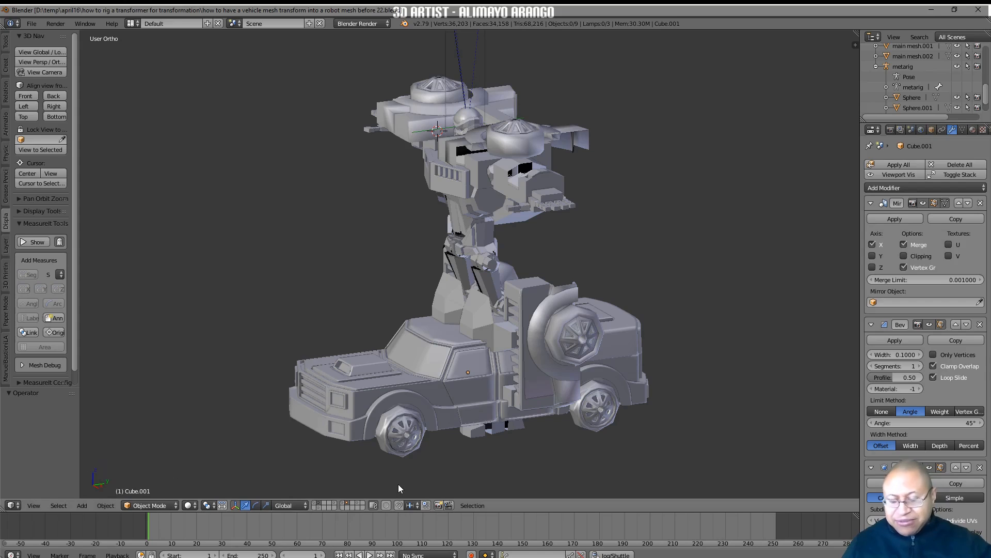
left_click(320, 504, "shift")
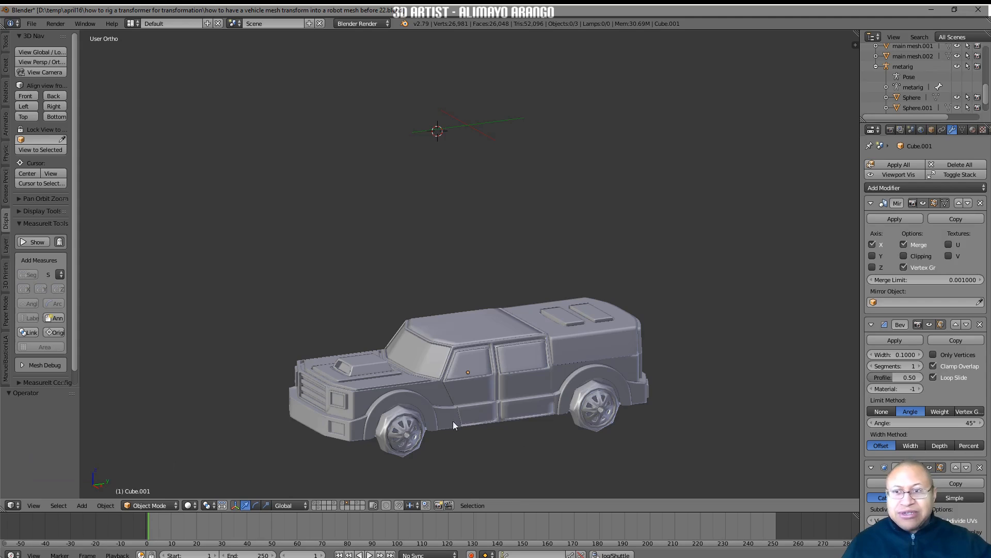
In the front view, add a single-bone armature and move it down along Z to about -28.79, at the truck's cabin
left_click(25, 96)
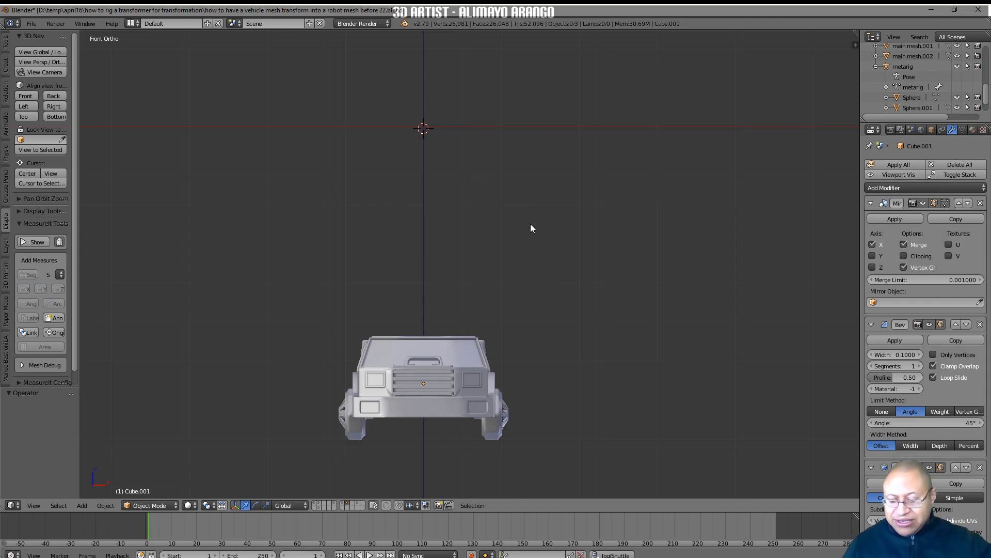
key("shift+a")
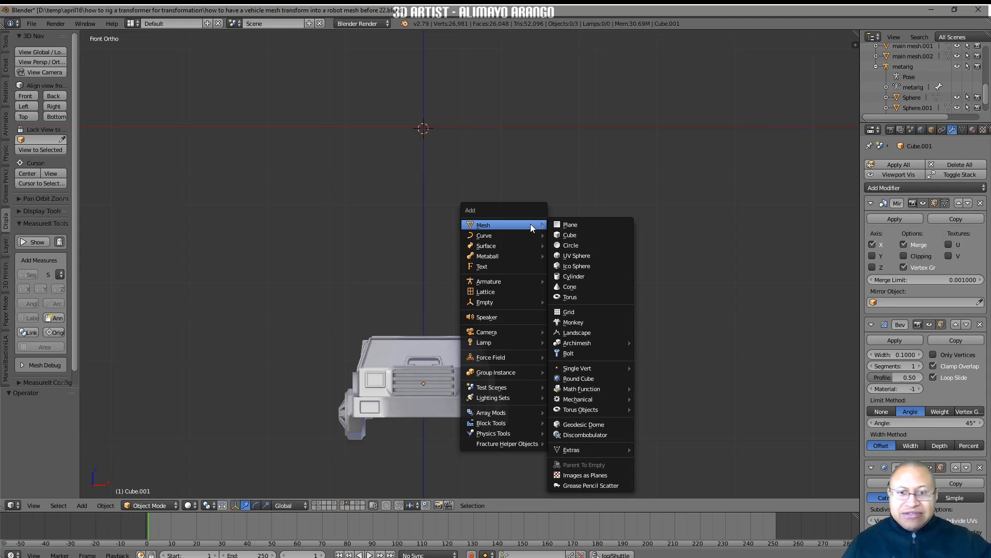
mouse_move(512, 280)
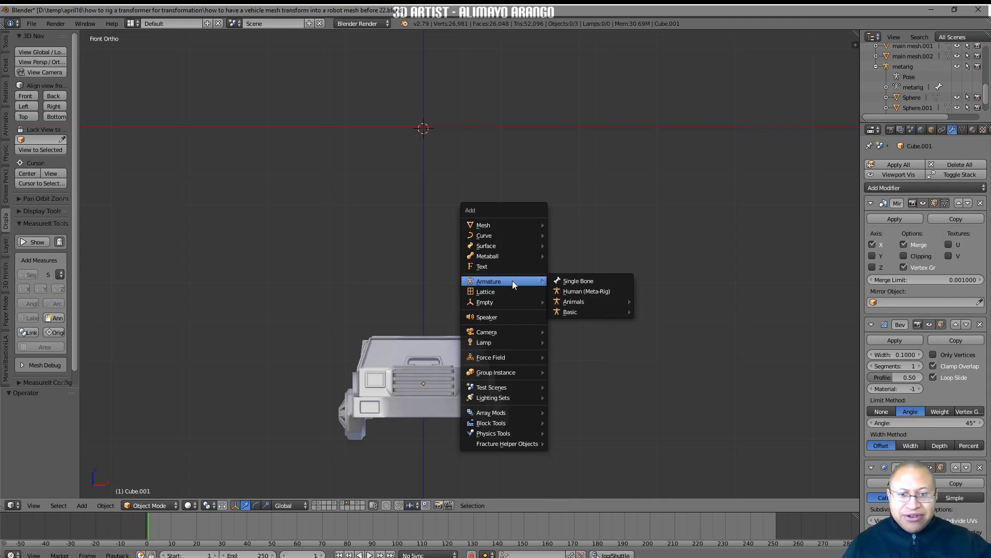
left_click(565, 282)
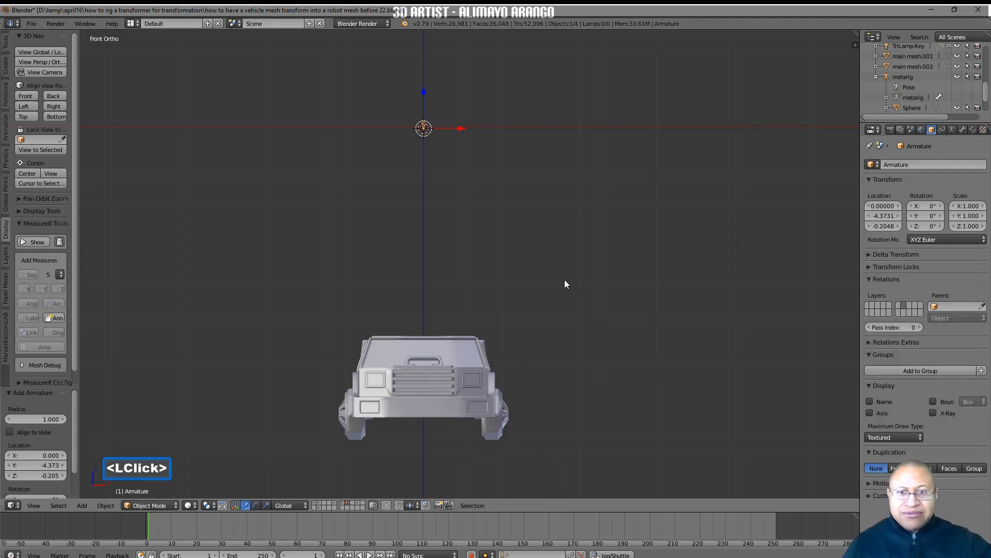
left_click_drag(424, 100, 418, 276)
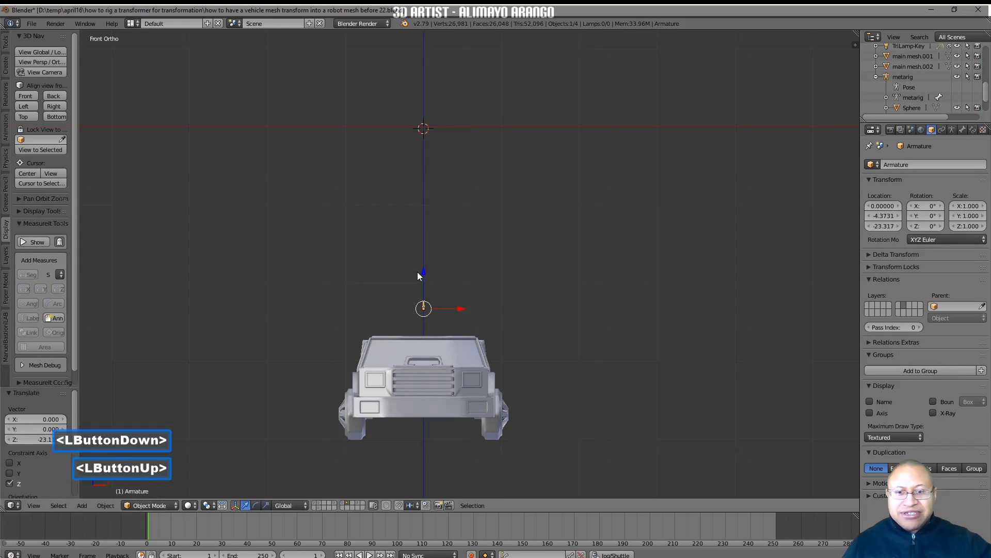
middle_click_drag(580, 246, 491, 278)
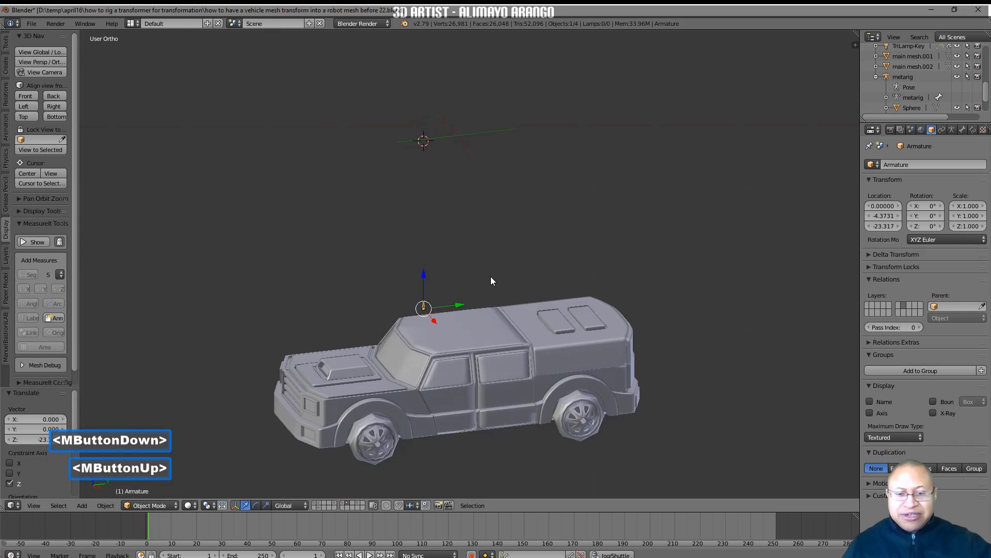
left_click_drag(424, 279, 424, 320)
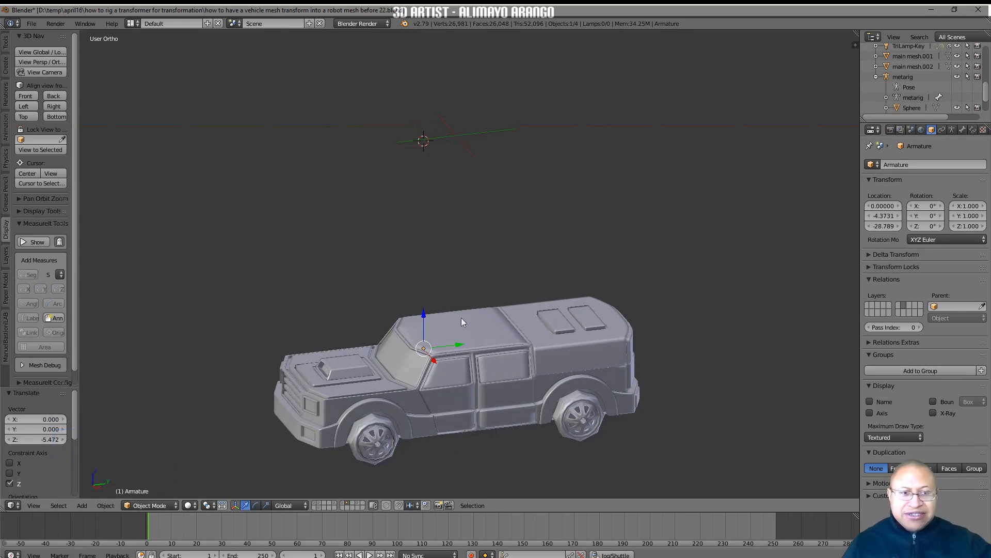
Turn on X-Ray display for the armature and move it about 5.51 units along Y toward the middle of the cabin
left_click(952, 130)
left_click(928, 310)
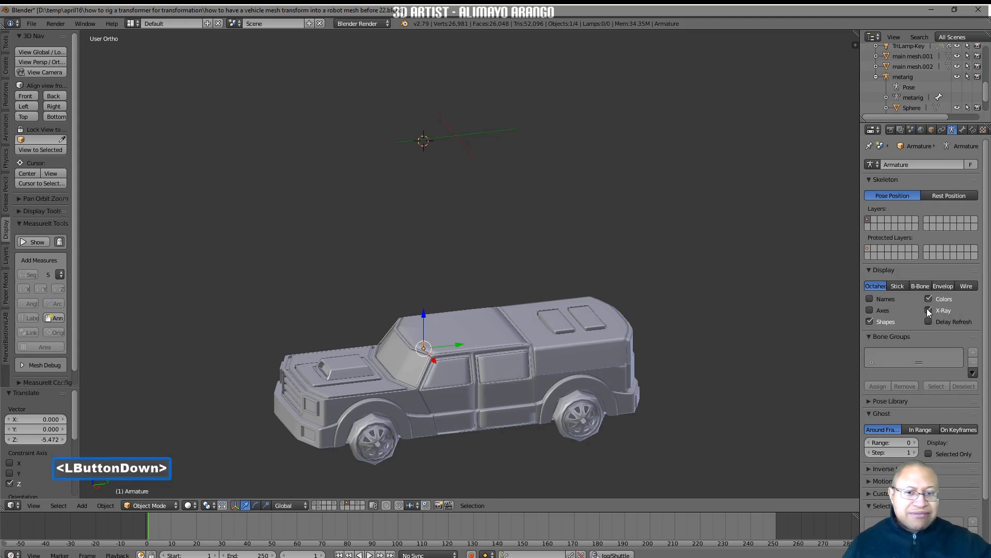
left_click_drag(456, 345, 497, 343)
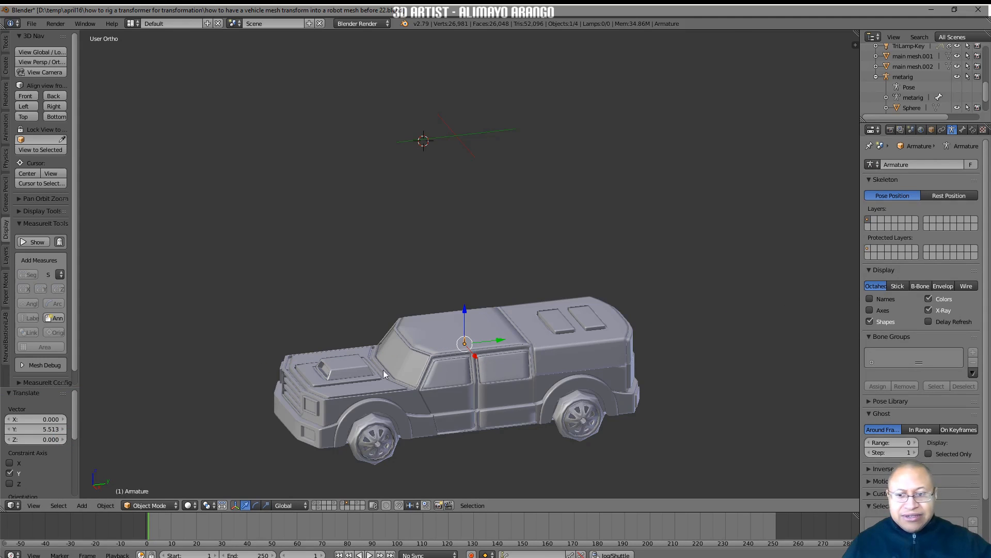
Put the armature in Edit Mode, select the whole bone and scale it up uniformly until it is clearly visible against the cabin
left_click(174, 505)
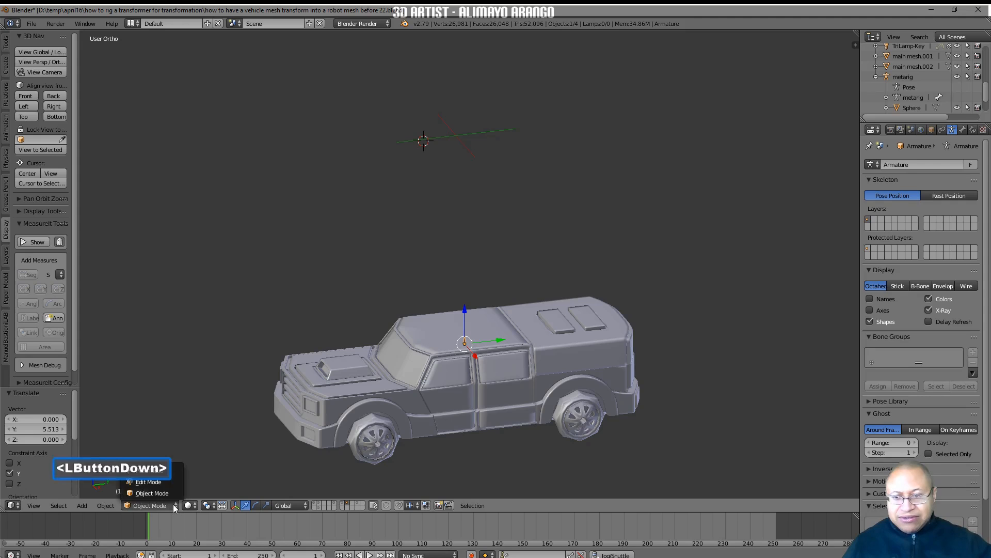
left_click(170, 482)
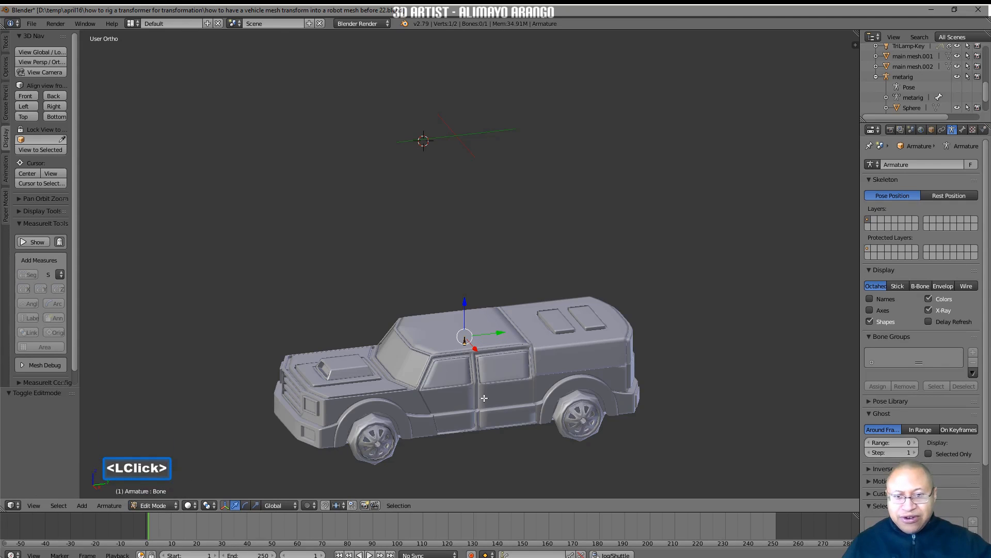
middle_click_drag(548, 415, 545, 296, "shift")
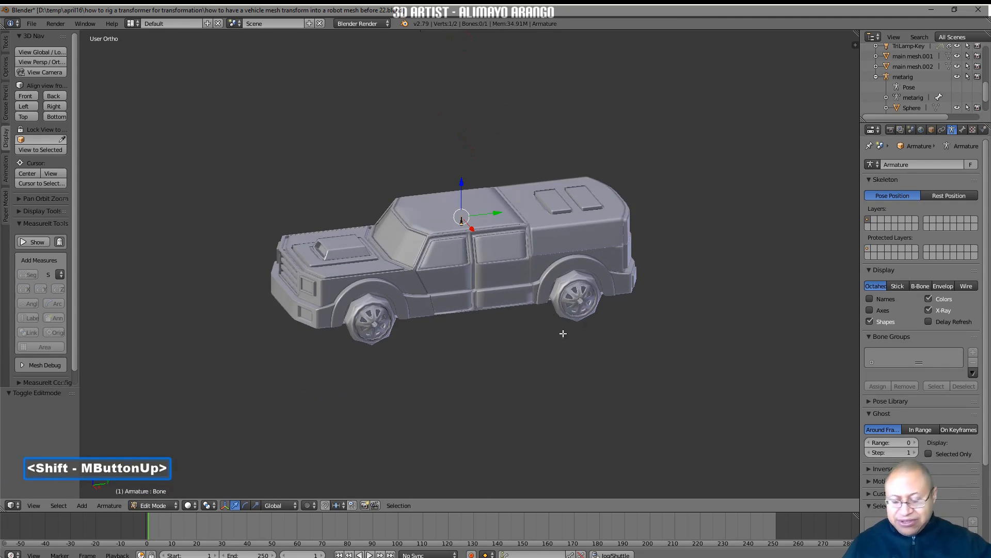
middle_click_drag(625, 387, 633, 304, "ctrl")
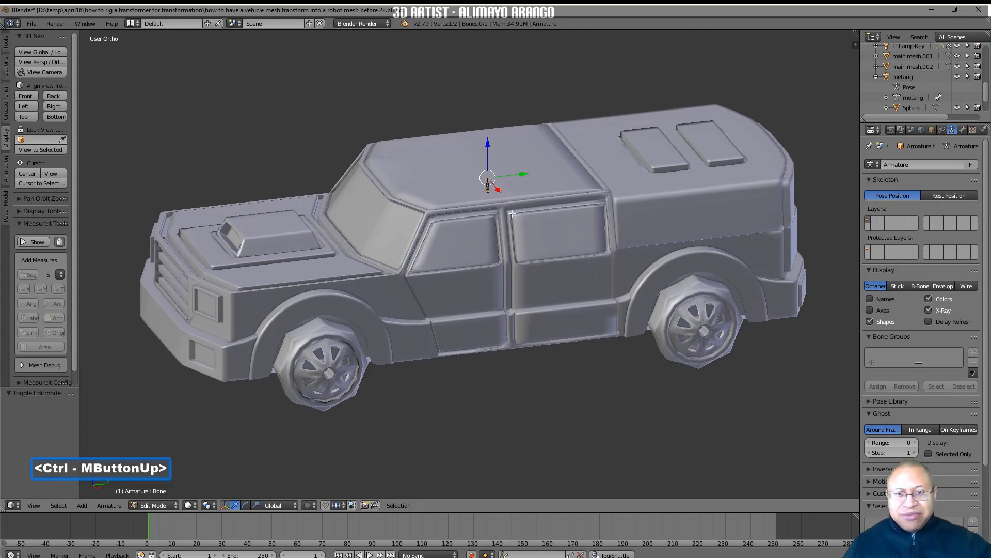
key("a")
key("a")
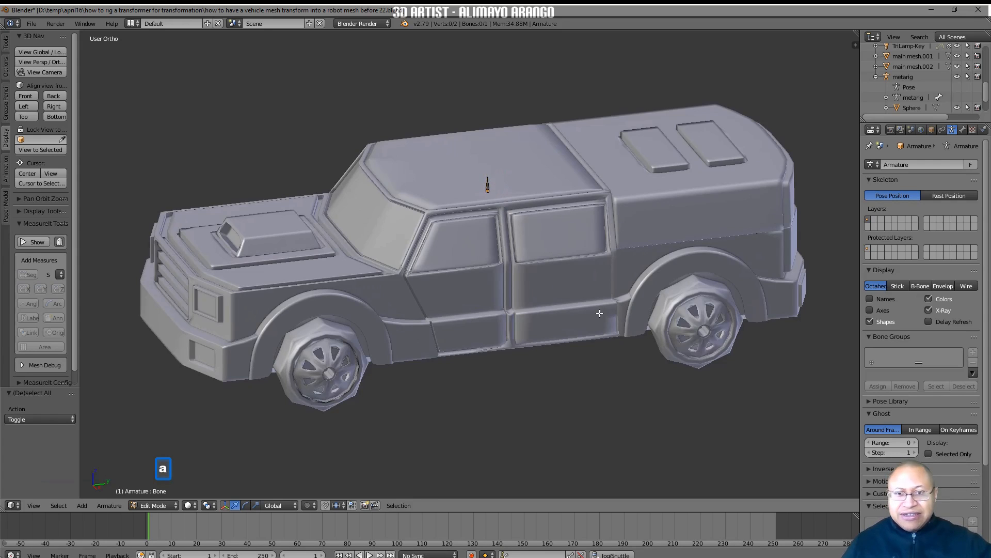
key("s")
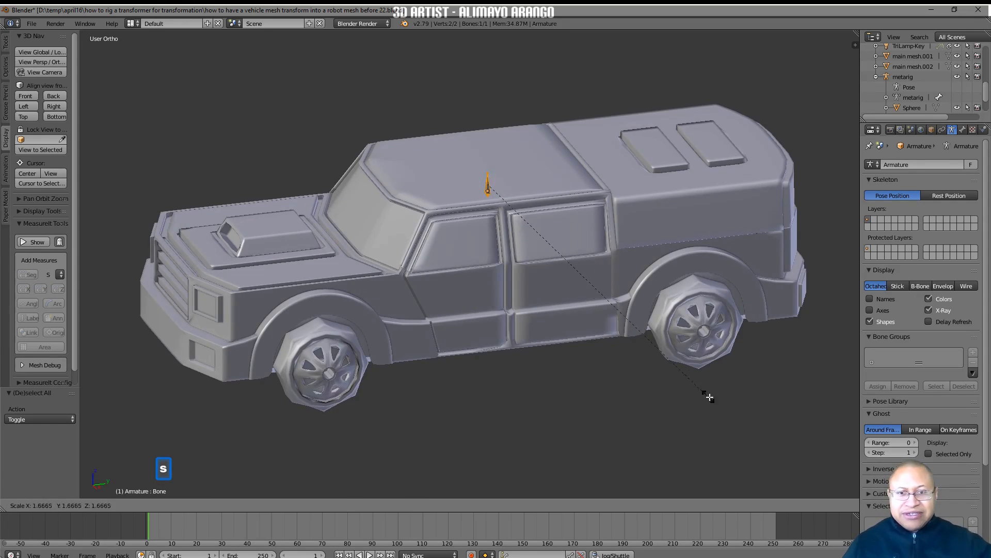
left_click(760, 407)
key("s")
left_click(637, 360)
key("s")
left_click(659, 381)
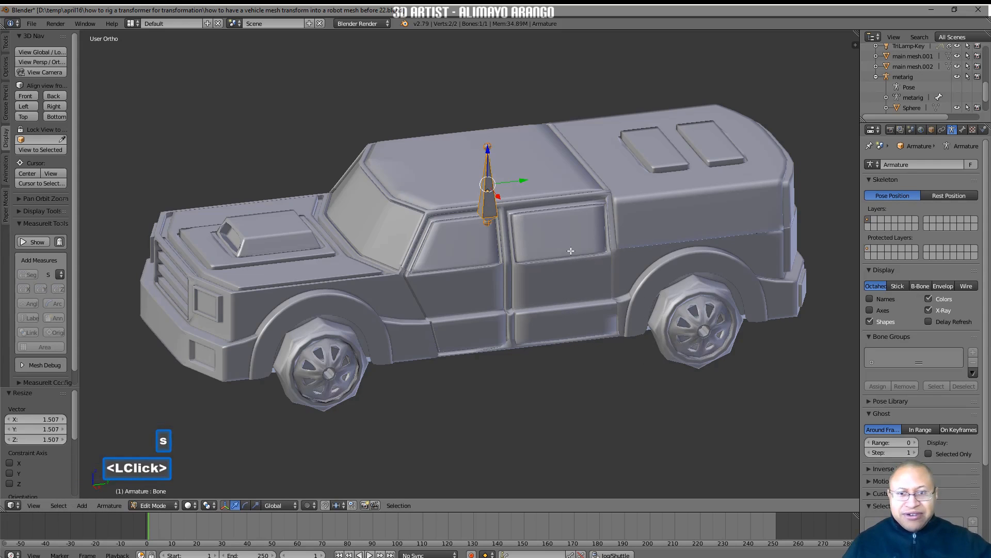
In the right view, lower the bone 4.25 units along Z, then place a duplicate along Y in the truck's front section
left_click(63, 106)
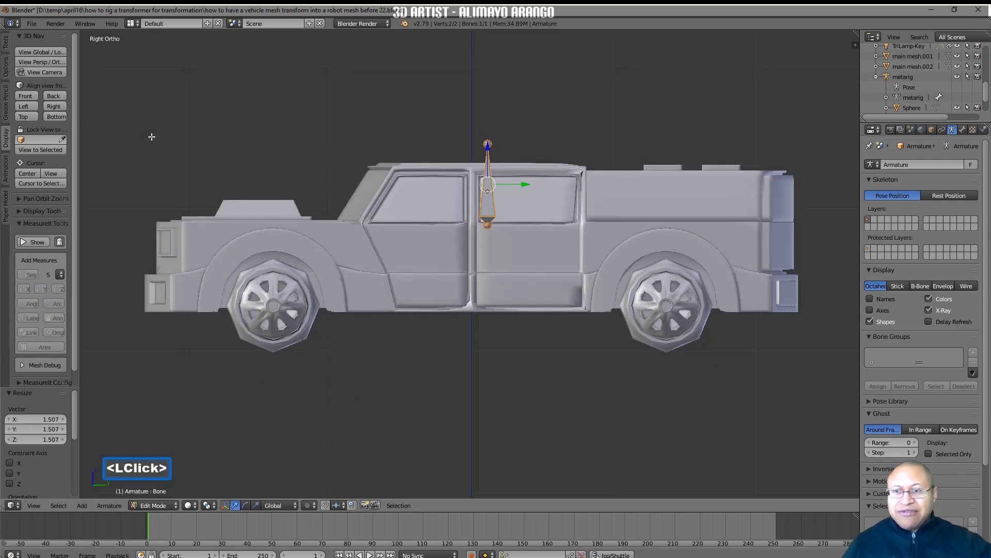
left_click_drag(488, 154, 488, 212)
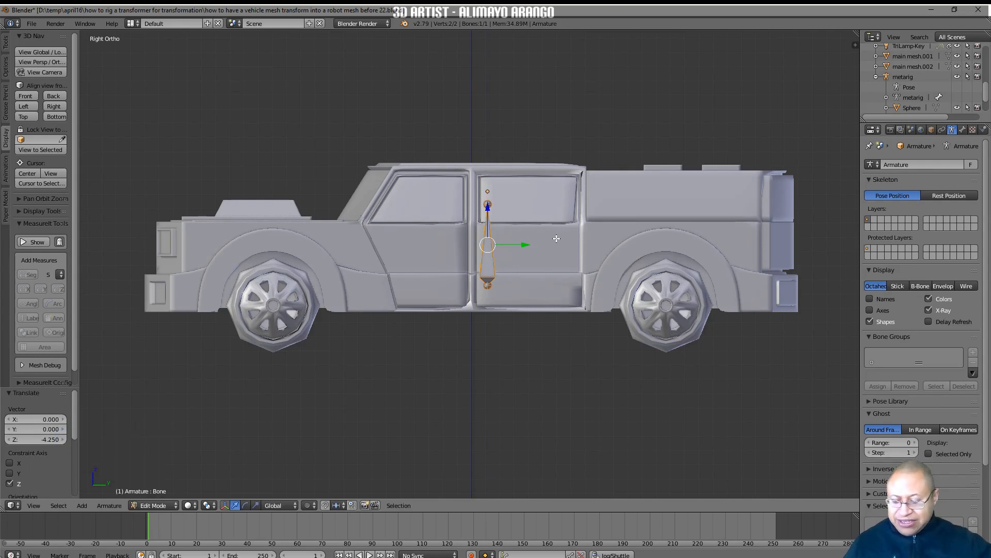
key("shift+d")
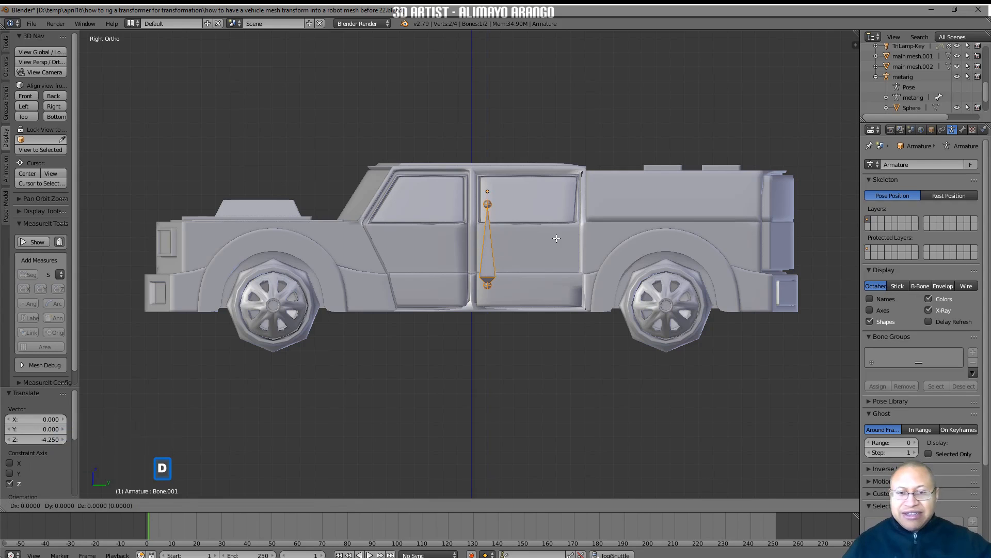
right_click(525, 244)
left_click_drag(526, 244, 297, 248)
key("a")
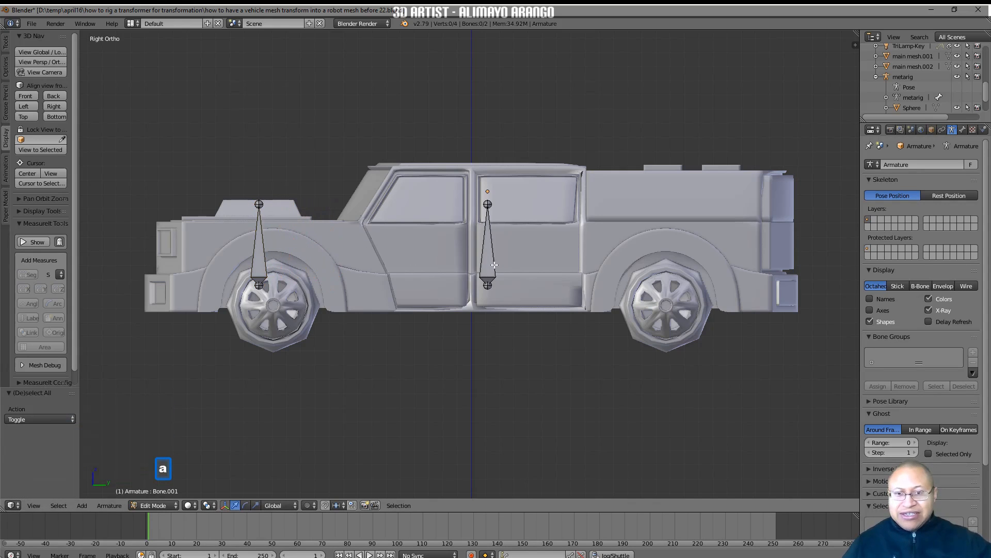
Duplicate the cabin bone and move the copy about 13.11 units along Y into the truck's rear section, then deselect all bones
left_click(488, 265)
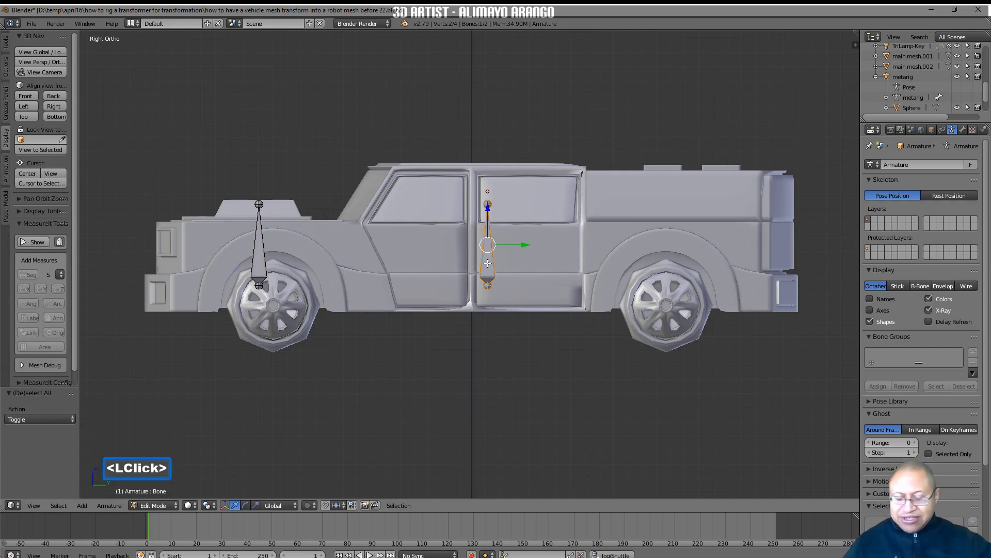
key("shift+d")
right_click(488, 263)
left_click_drag(505, 251, 691, 254)
middle_click_drag(692, 254, 551, 324)
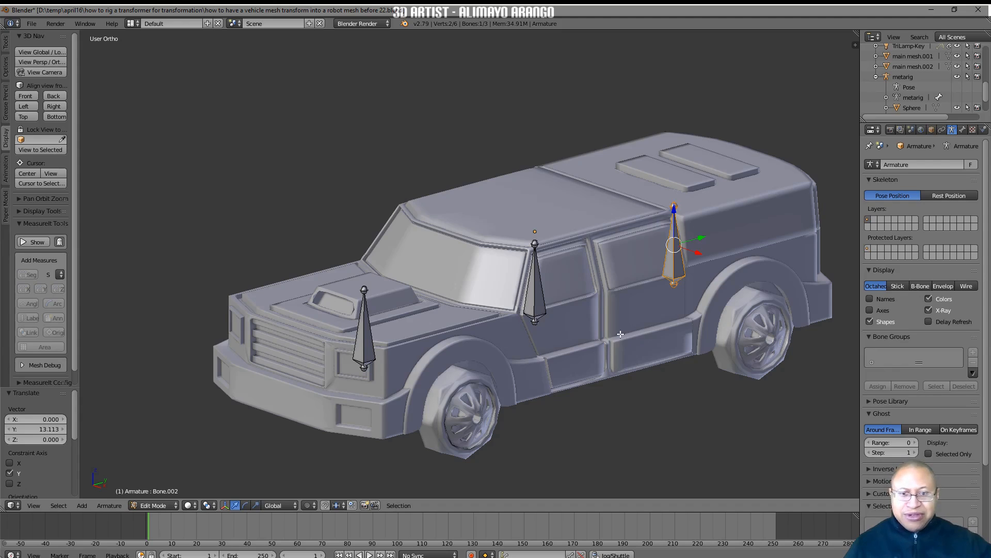
key("a")
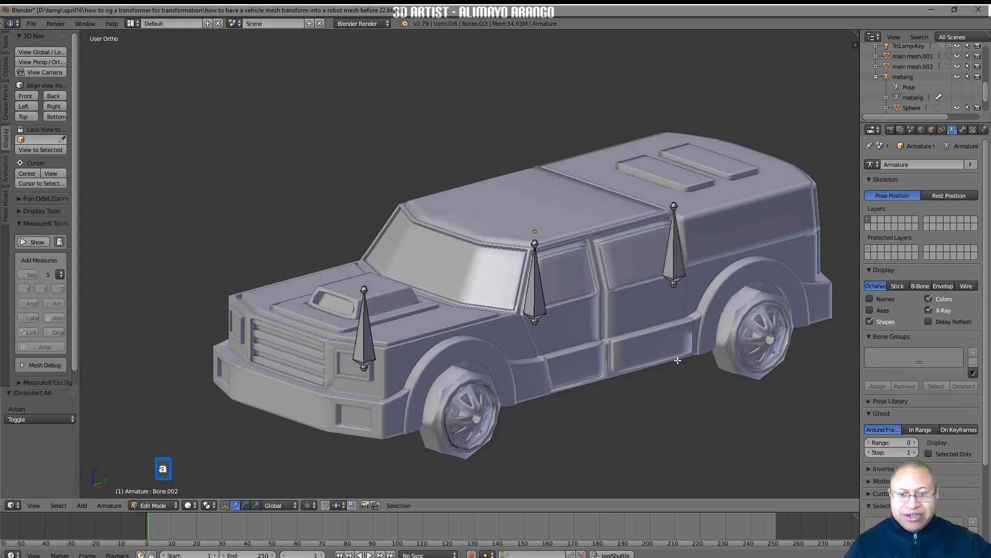
Switch the armature to Pose Mode and select the truck's front section together with the front bone, leaving the bone active
left_click(173, 506)
left_click(177, 470)
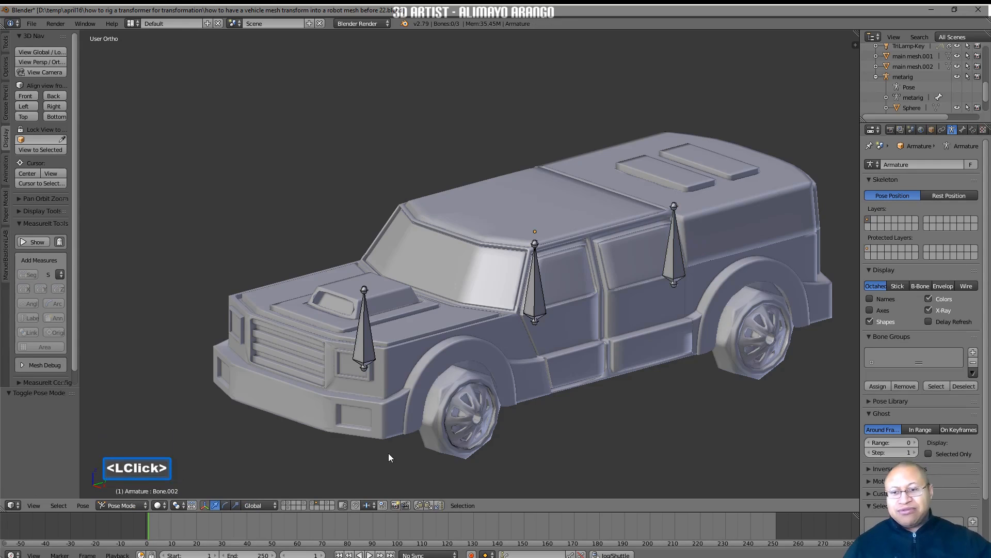
left_click(368, 345)
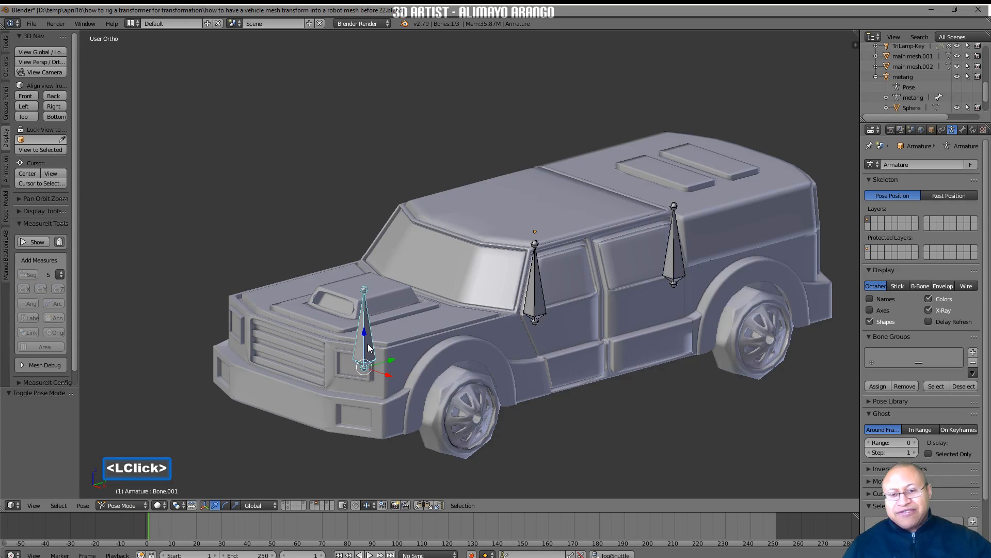
left_click(414, 341)
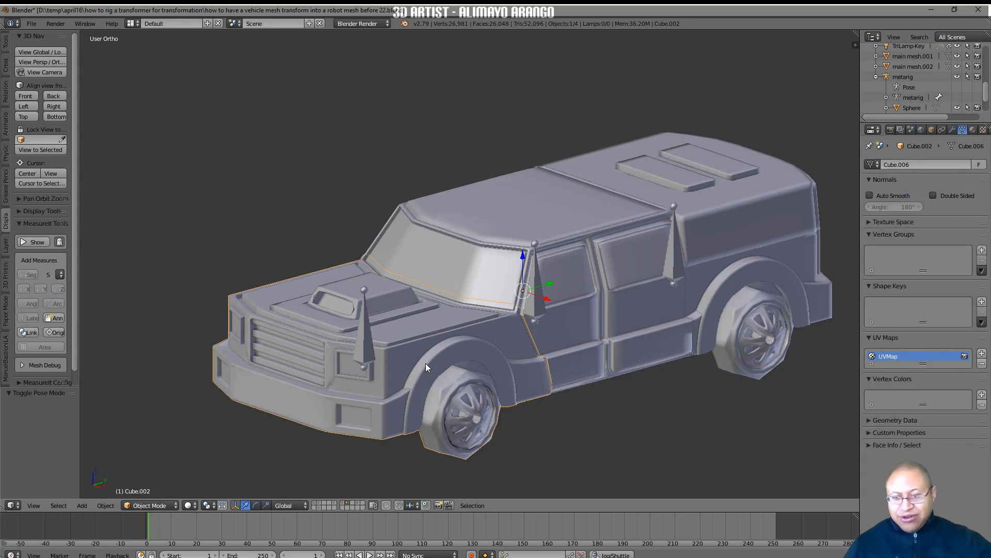
left_click(366, 337, "shift")
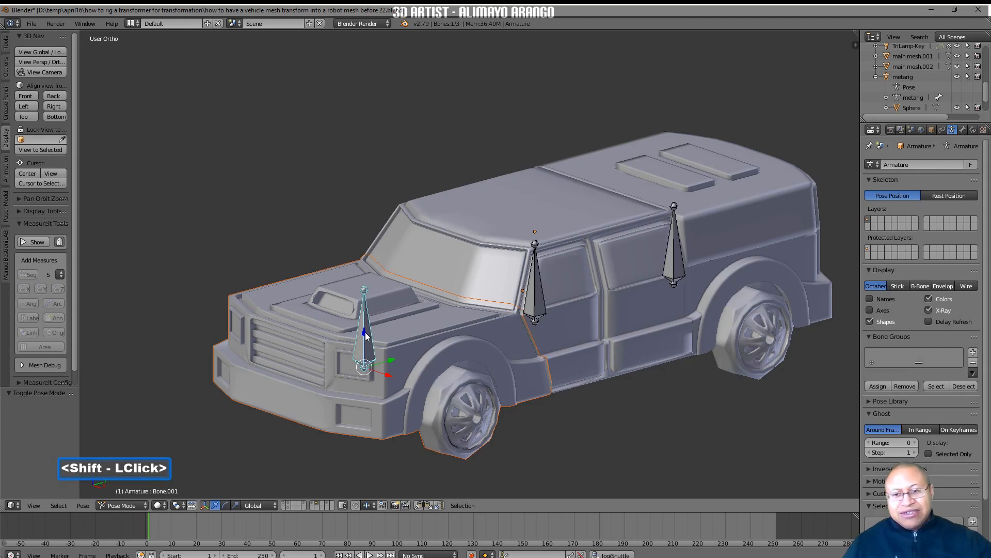
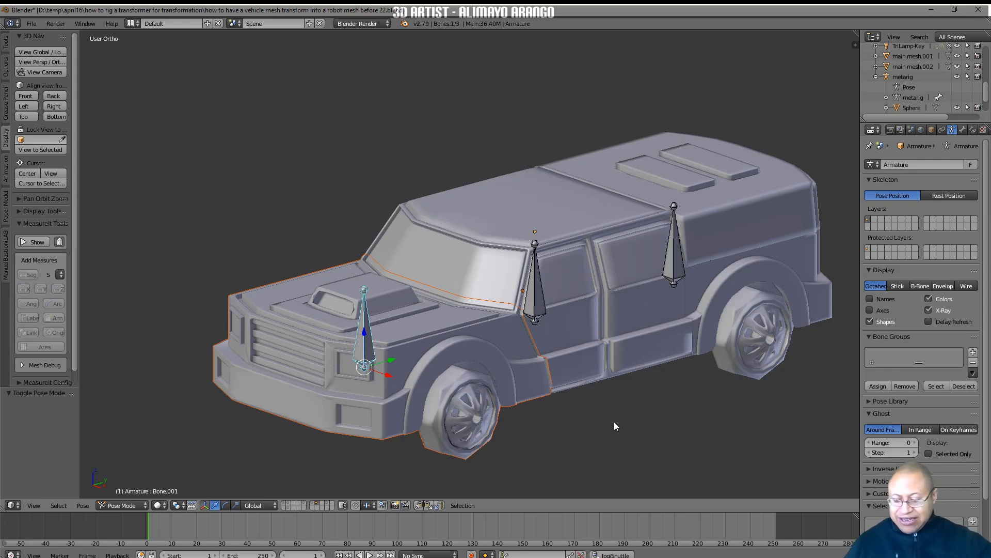
Parent the truck's front section to the front bone with the Bone option, then deselect all bones
key("ctrl")
key("ctrl+p")
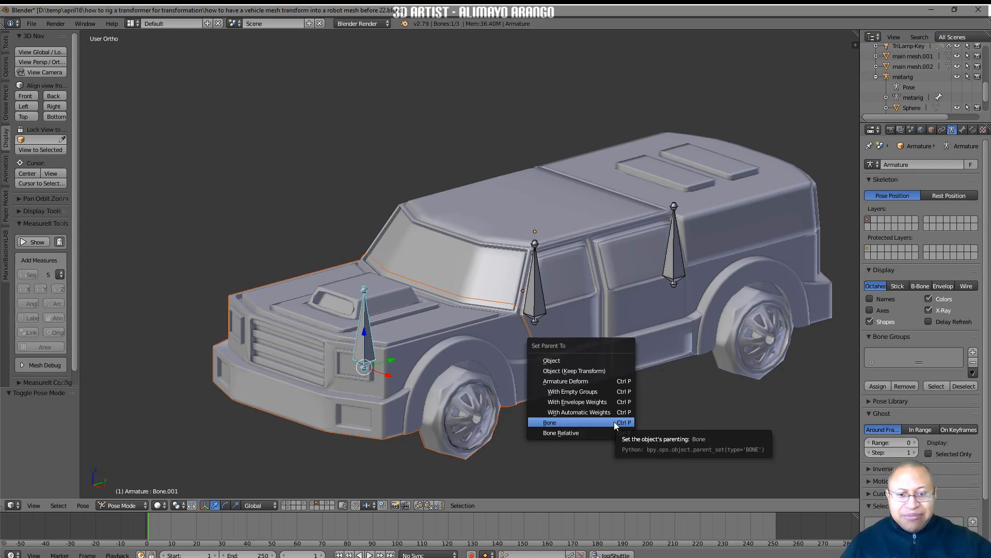
left_click(605, 424)
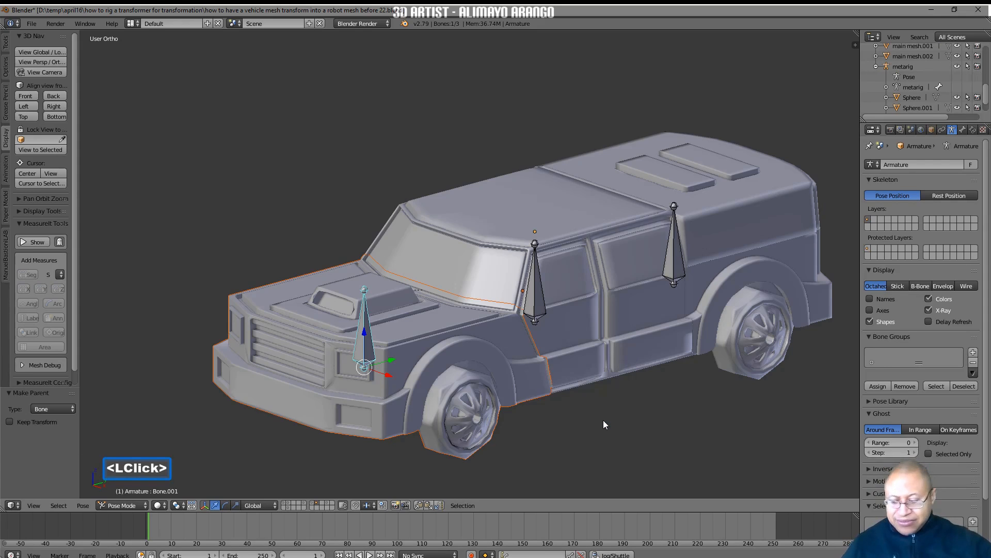
key("a")
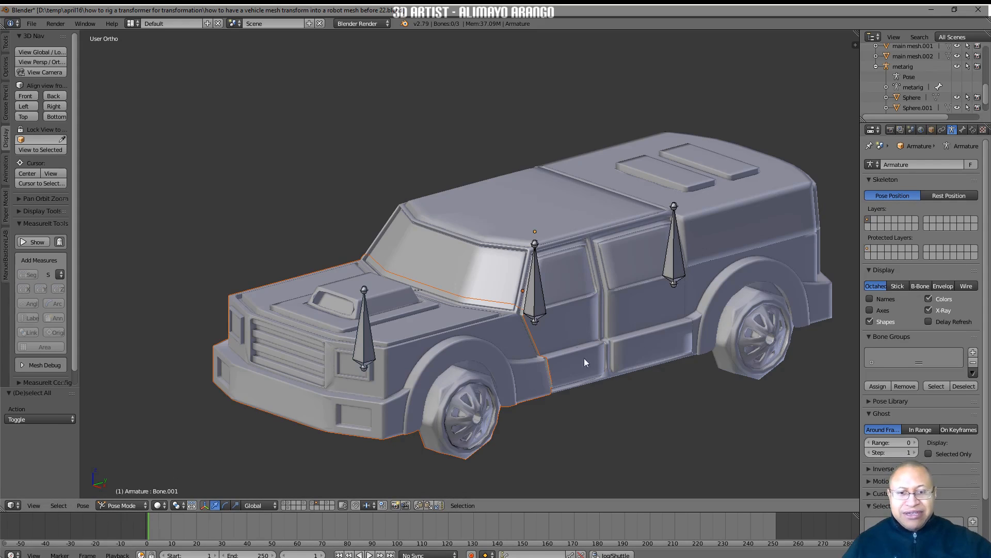
Select the cabin section together with the cabin bone, parent it with the Bone option and deselect all bones
left_click(543, 303)
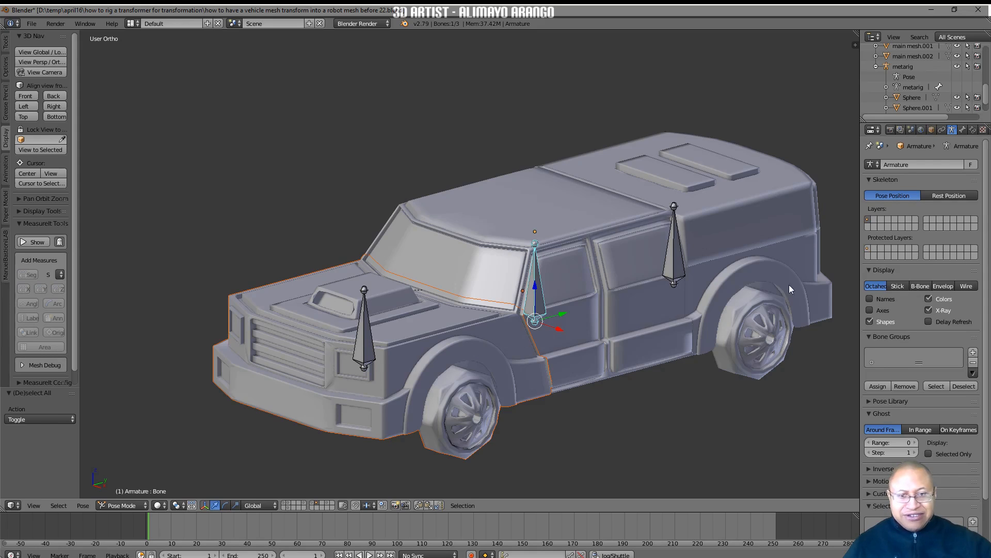
left_click(637, 320)
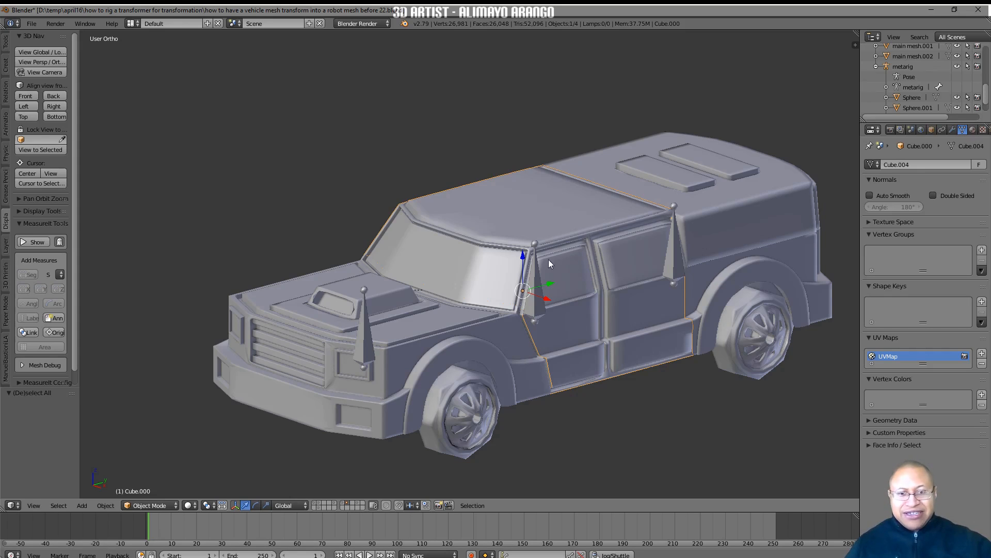
left_click(536, 274, "shift")
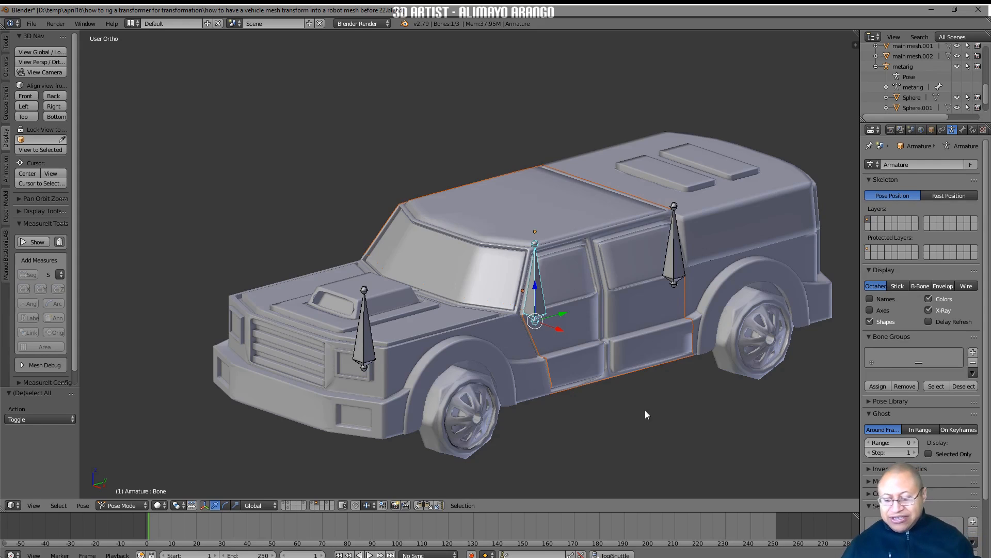
key("ctrl")
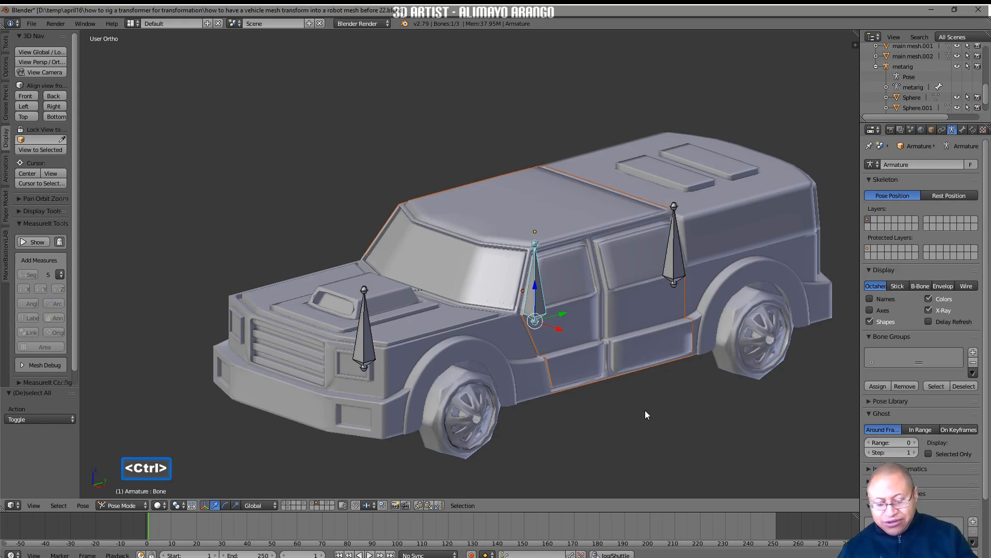
key("ctrl+p")
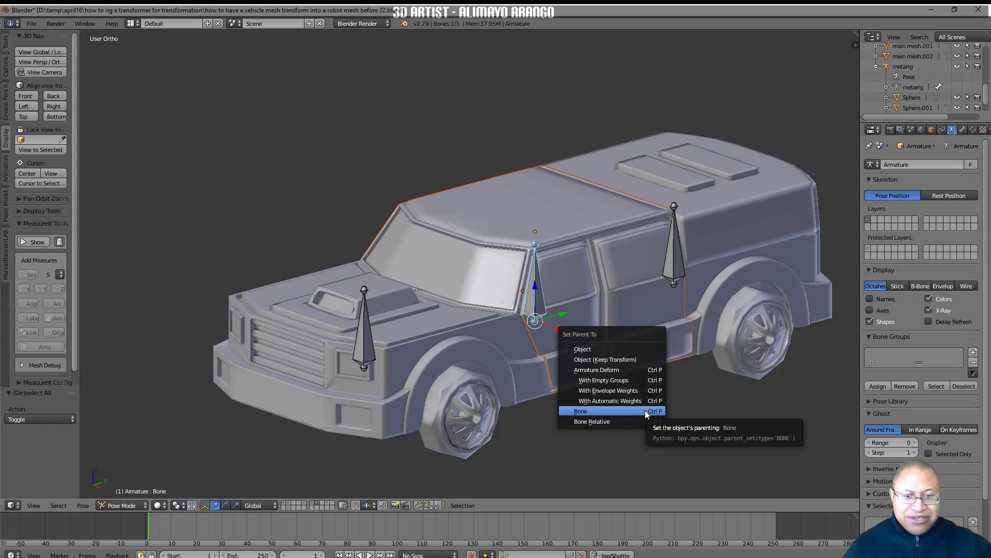
left_click(645, 410)
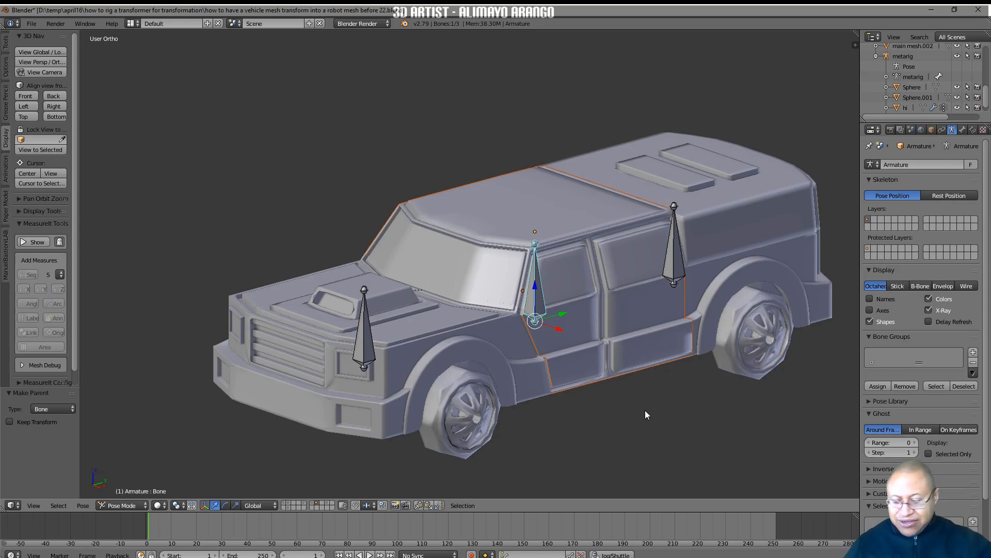
key("a")
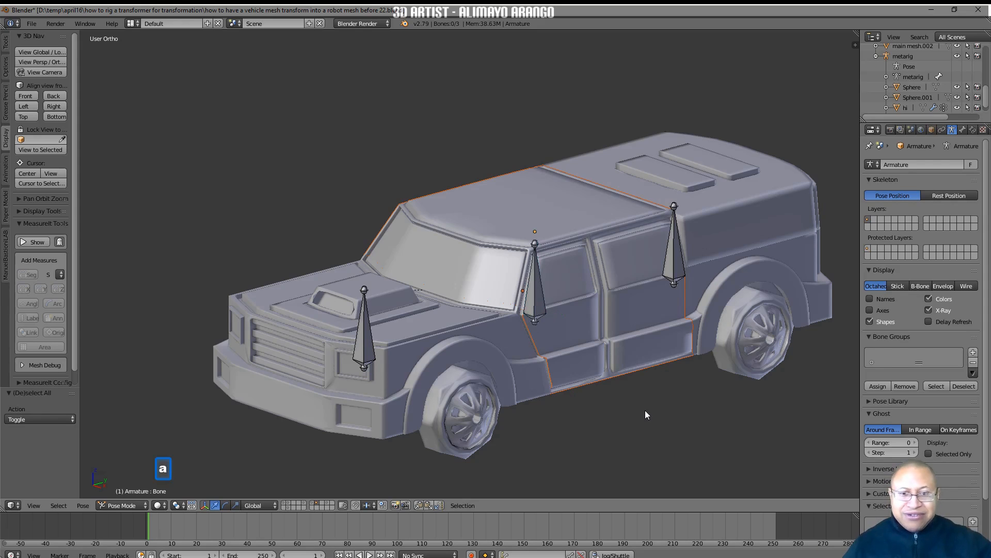
Select the truck's rear section together with the rear bone, parent it with the Bone option and deselect all bones
middle_click_drag(652, 299, 657, 366)
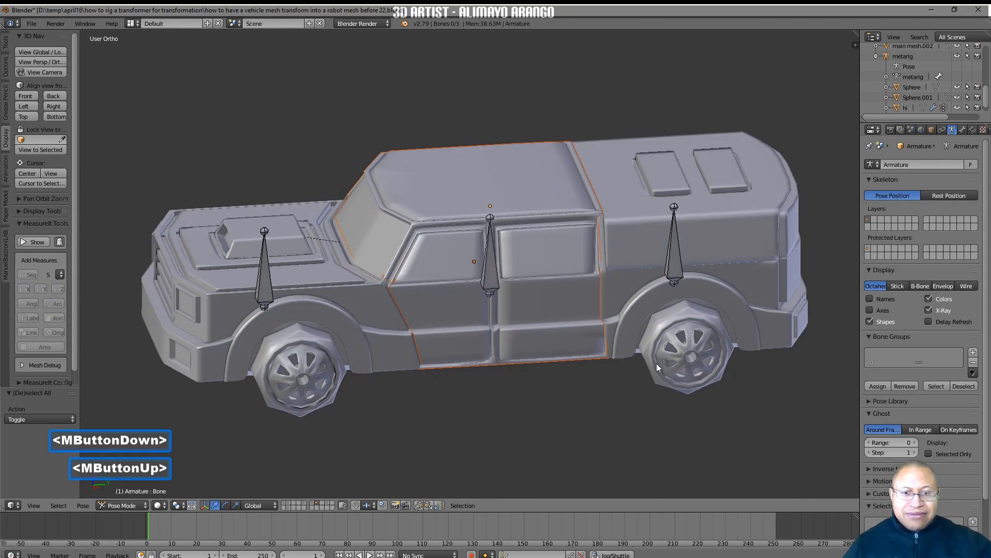
left_click(677, 246)
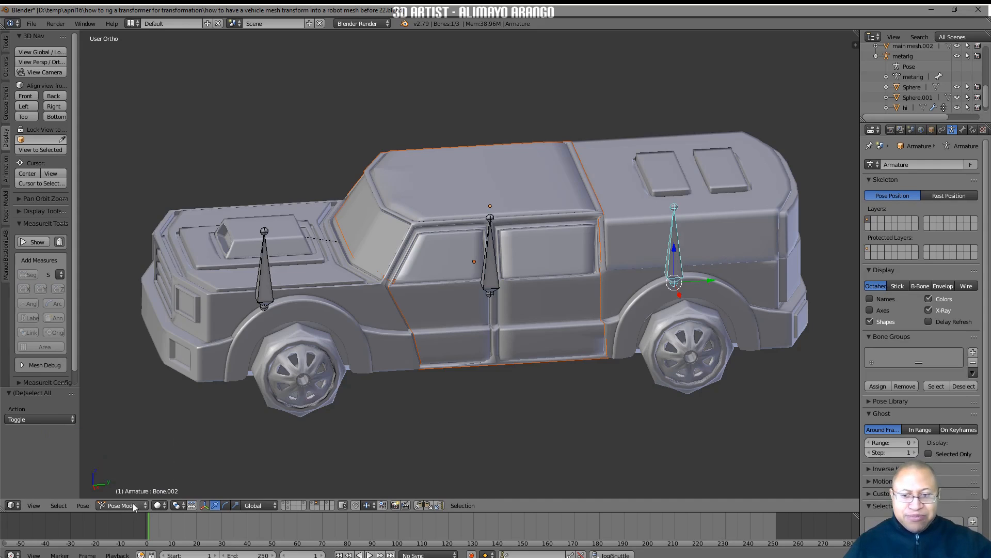
left_click(716, 237)
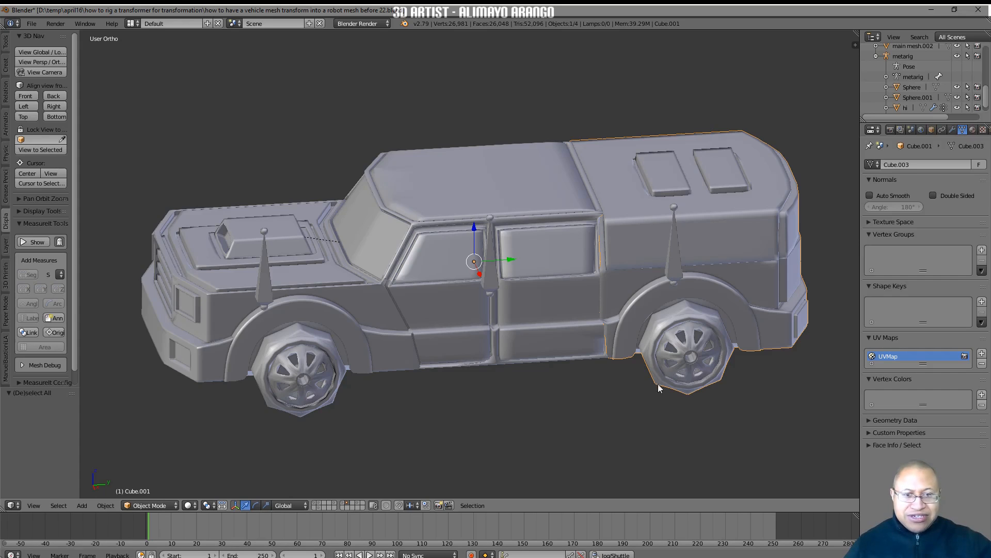
left_click(676, 249, "shift")
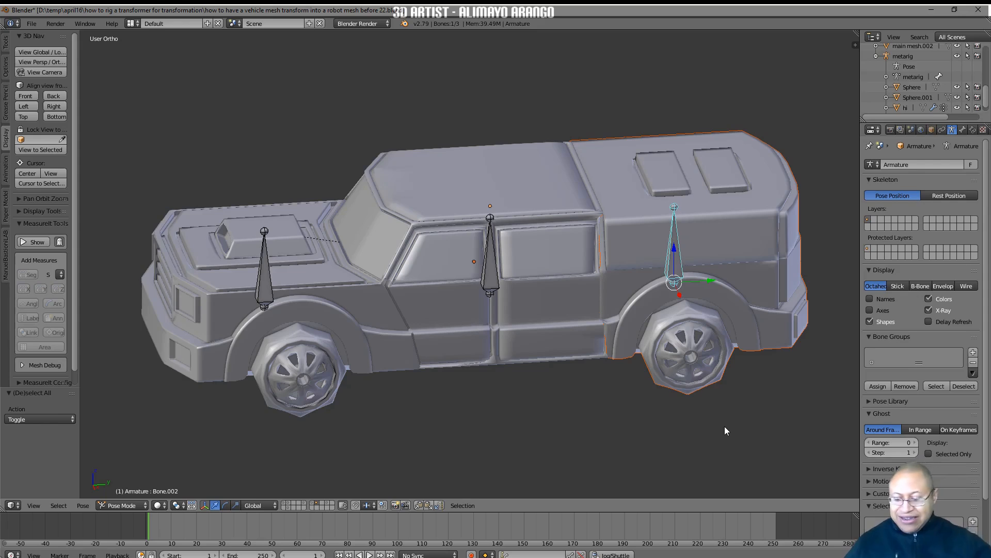
key("ctrl")
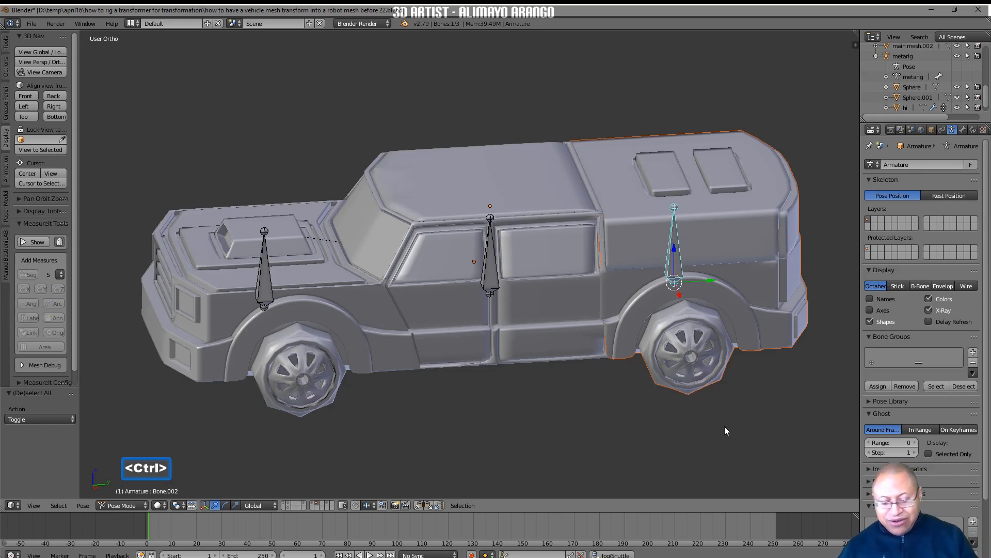
key("ctrl+p")
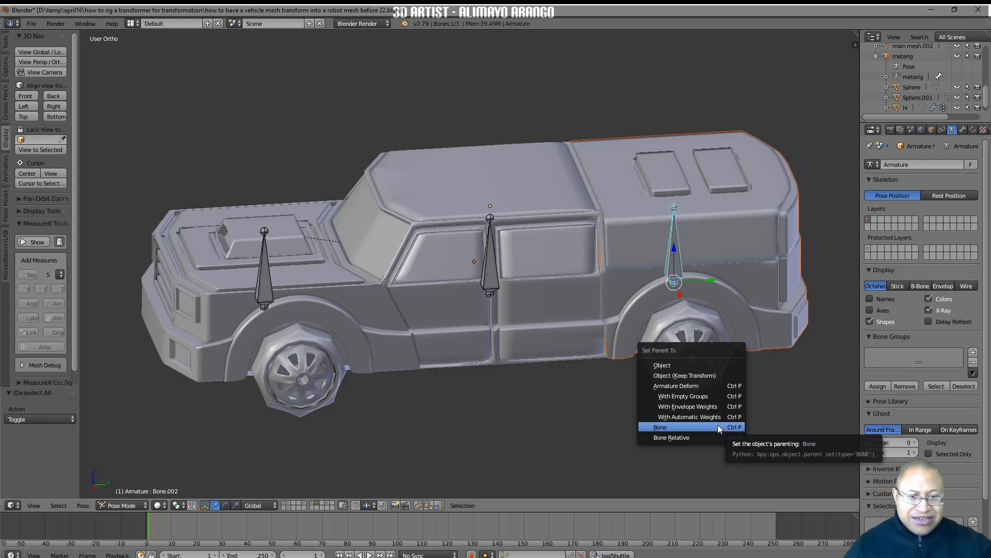
left_click(718, 426)
key("a")
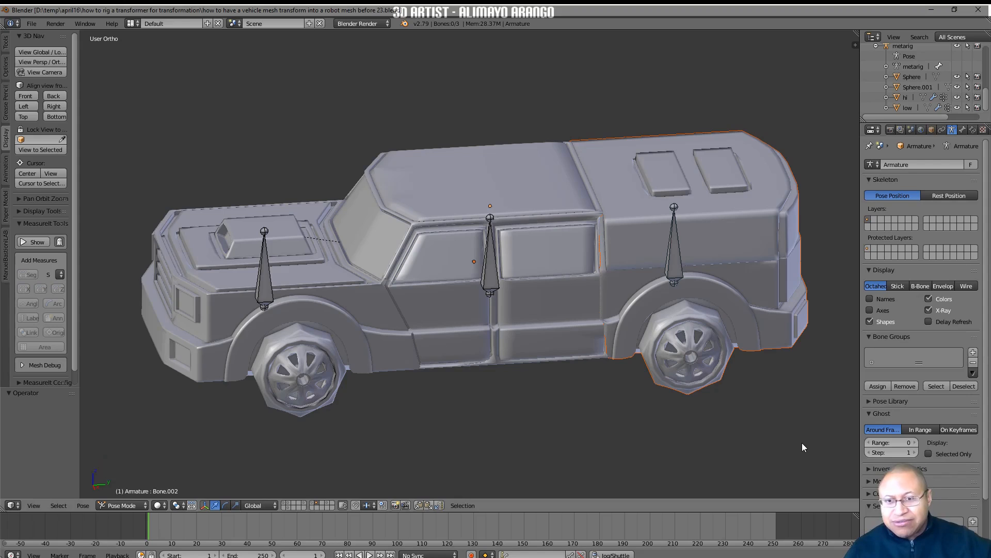
In Edit Mode, parent the front and rear bones to the cabin bone with Keep Offset, then save the file as version 24
left_click(145, 505)
left_click(146, 484)
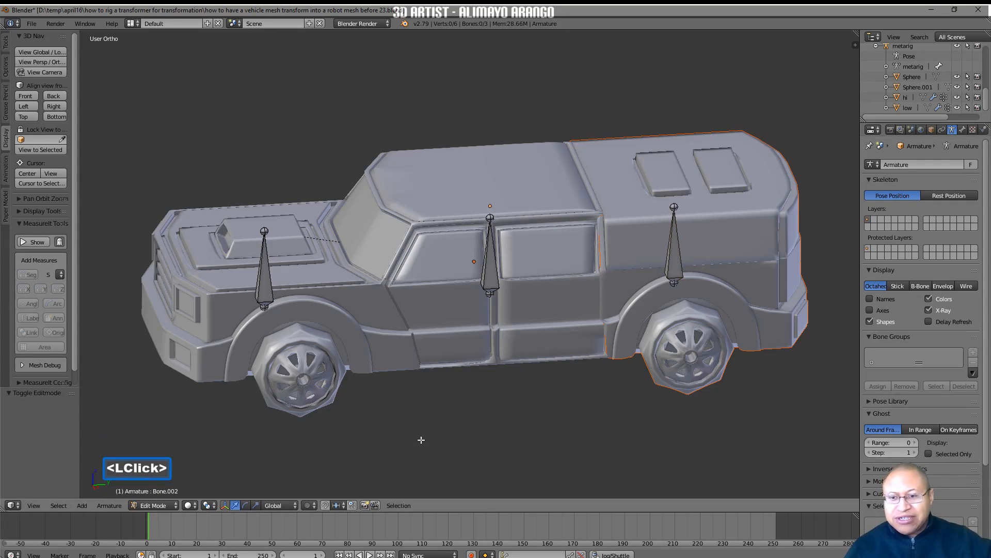
left_click(265, 279)
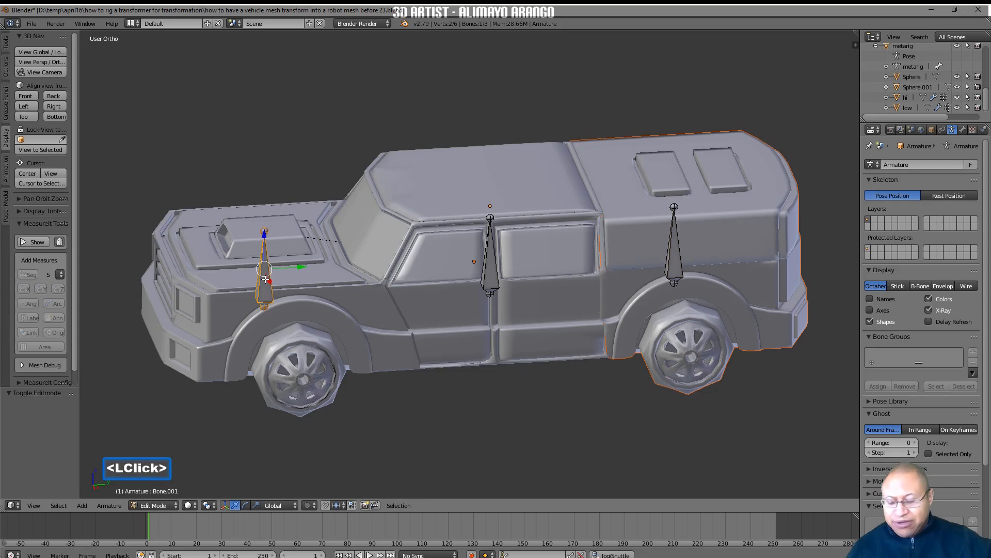
left_click(676, 261, "shift")
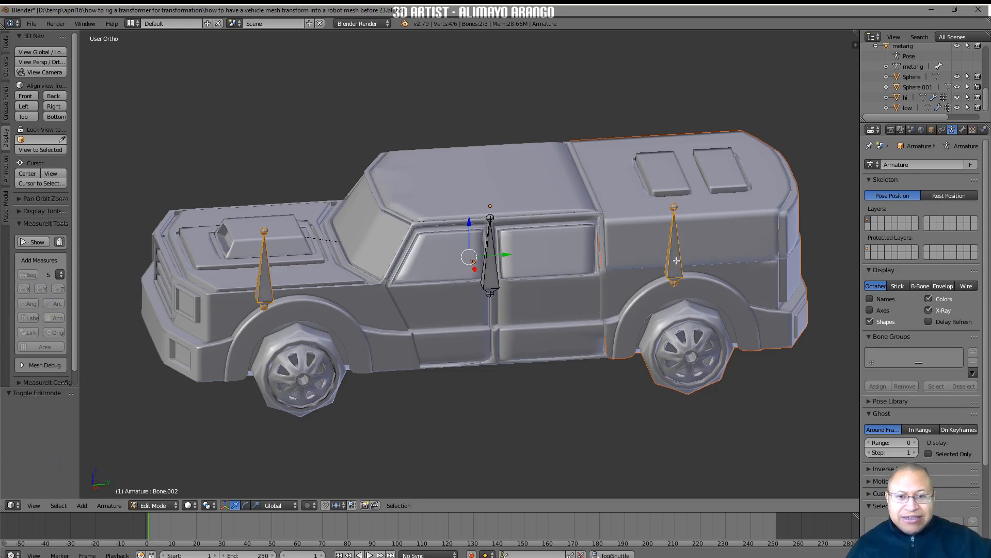
left_click(490, 282, "shift")
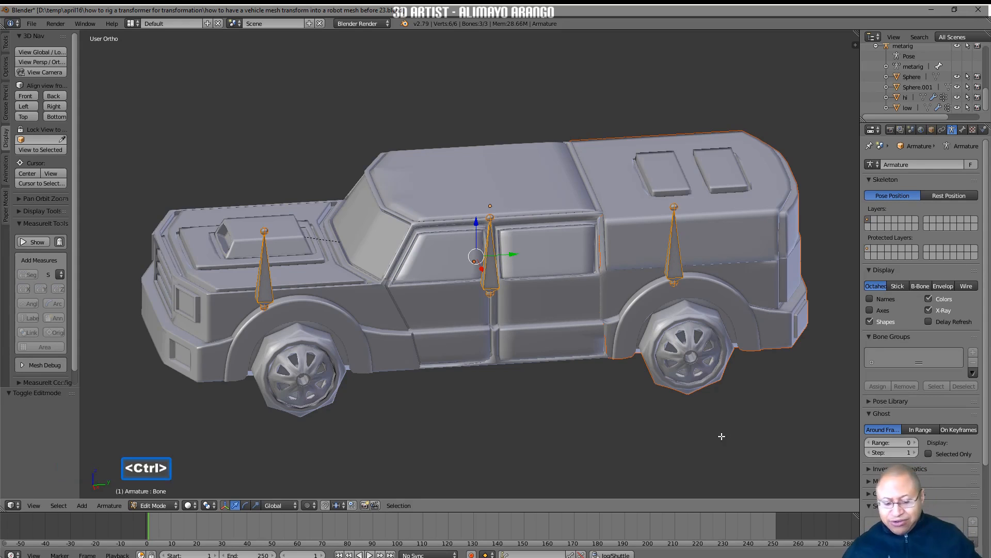
key("ctrl+p")
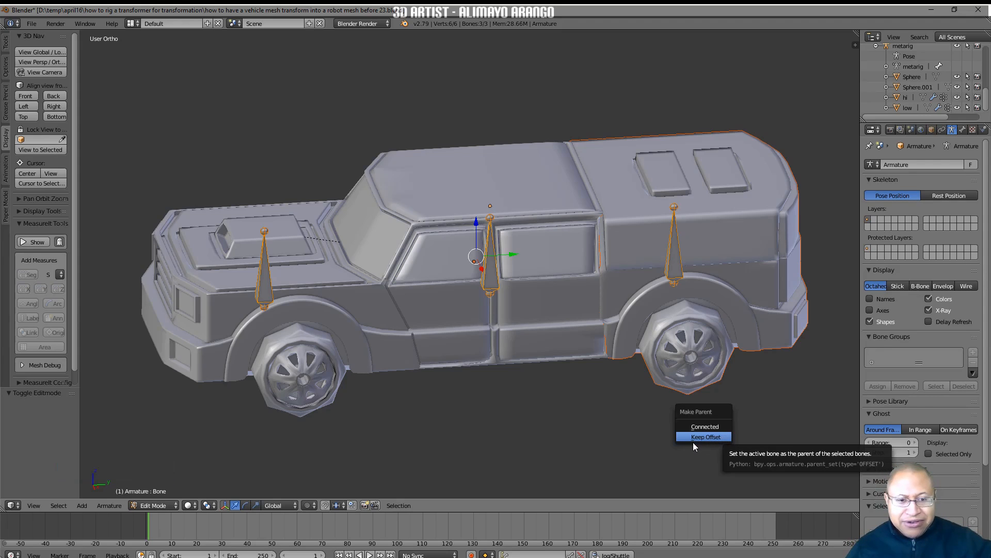
left_click(680, 437)
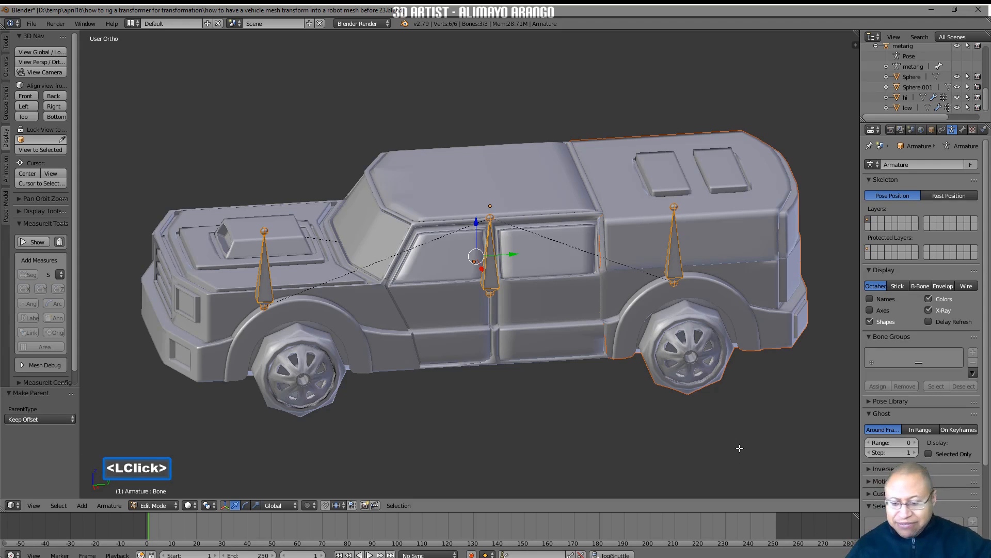
key("a")
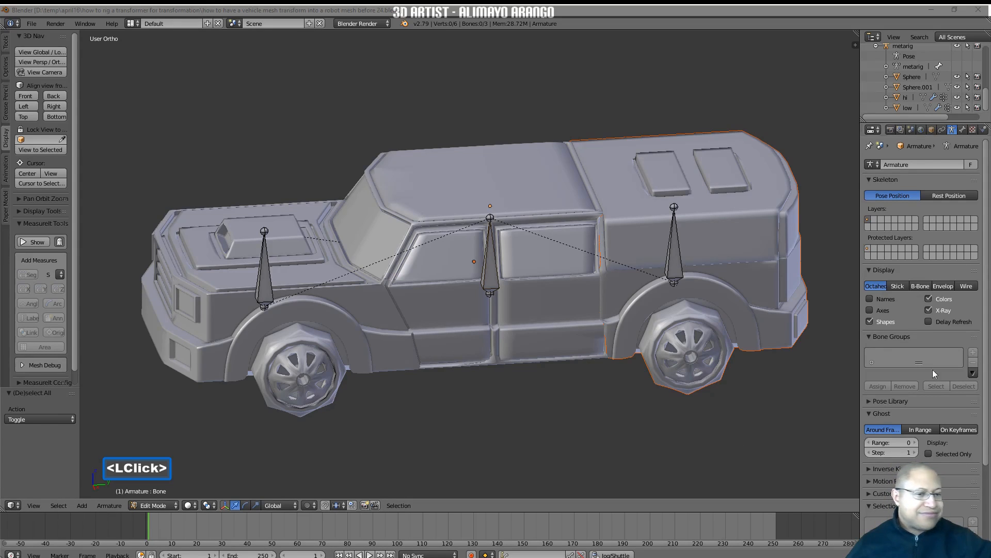
left_click(815, 424)
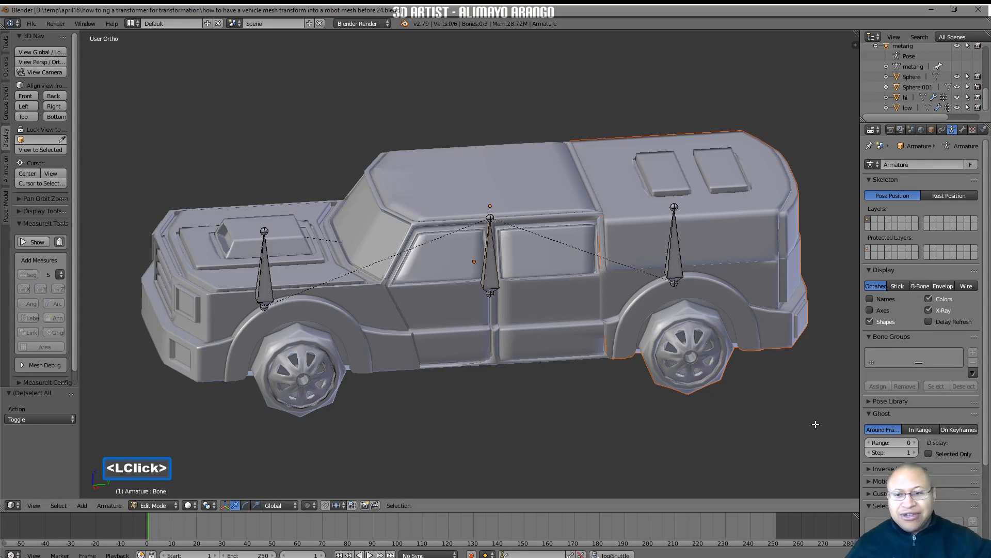
Switch the armature to Pose Mode and test-move the cabin bone to check that the whole truck follows, cancelling the move
left_click(172, 506)
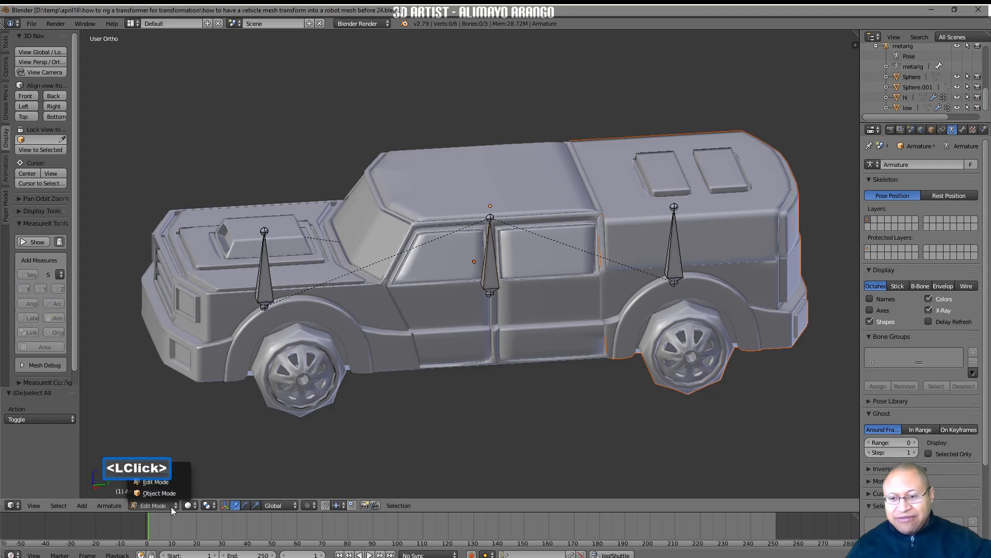
left_click(185, 468)
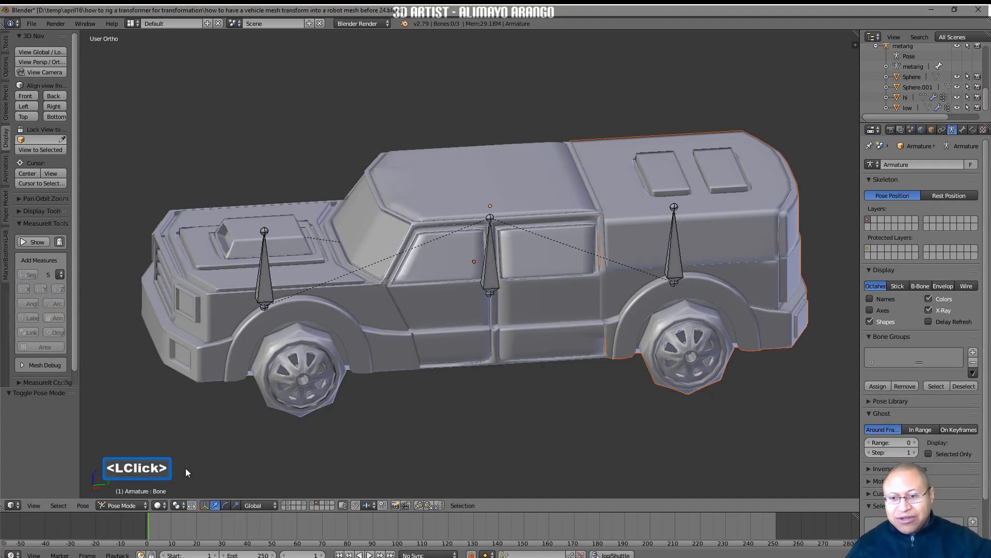
left_click(491, 281)
key("g")
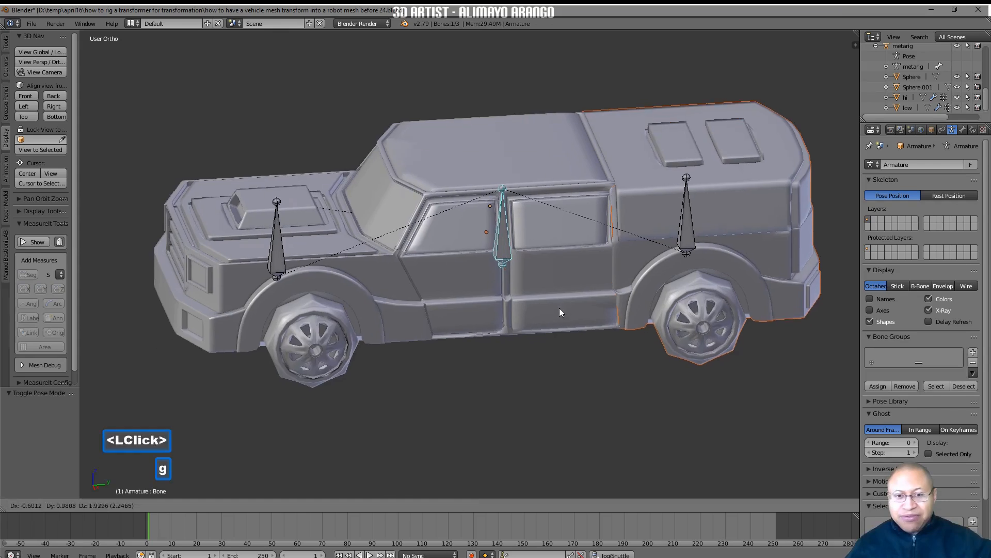
right_click(576, 346)
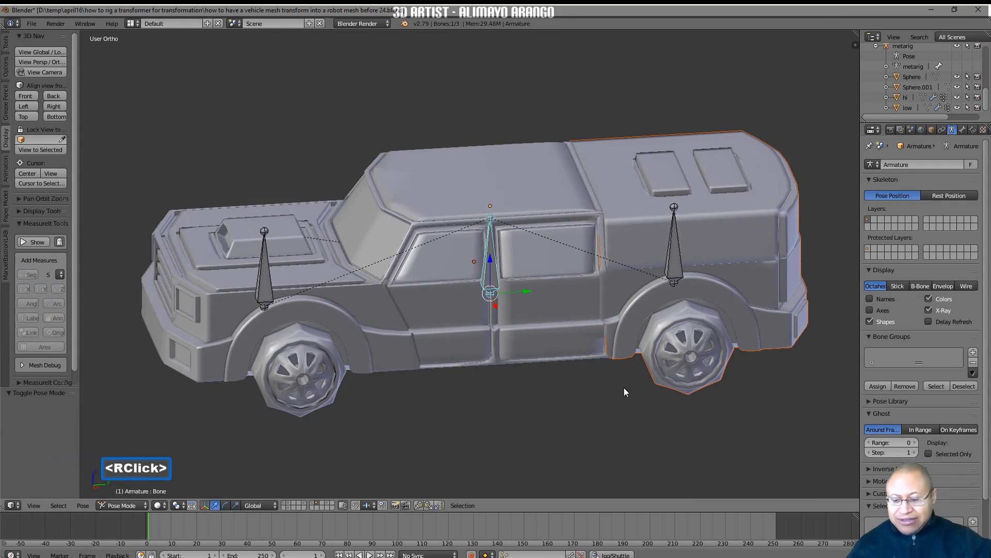
Test-rotate the front bone and the rear bone one at a time to check their sections, cancelling each rotation
key("a")
left_click(261, 278)
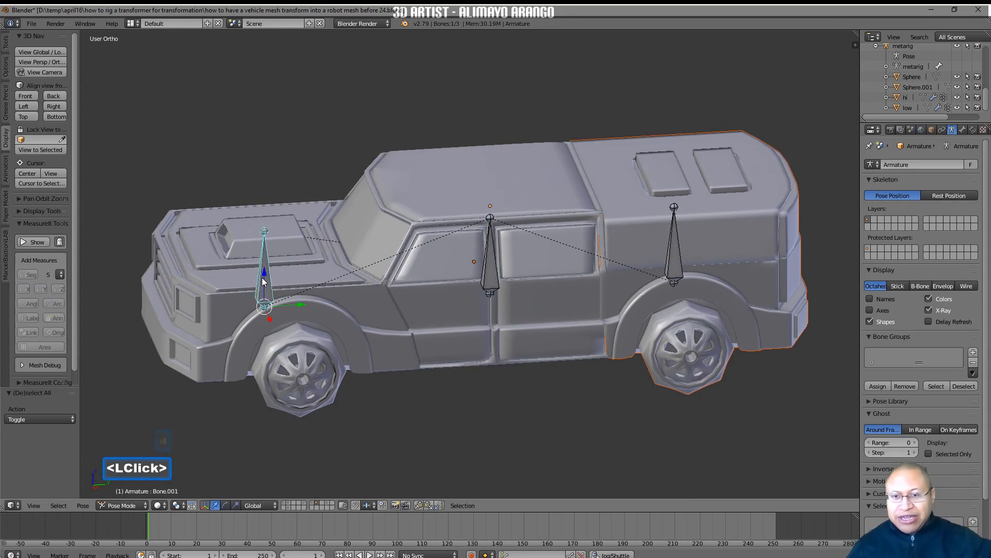
key("r")
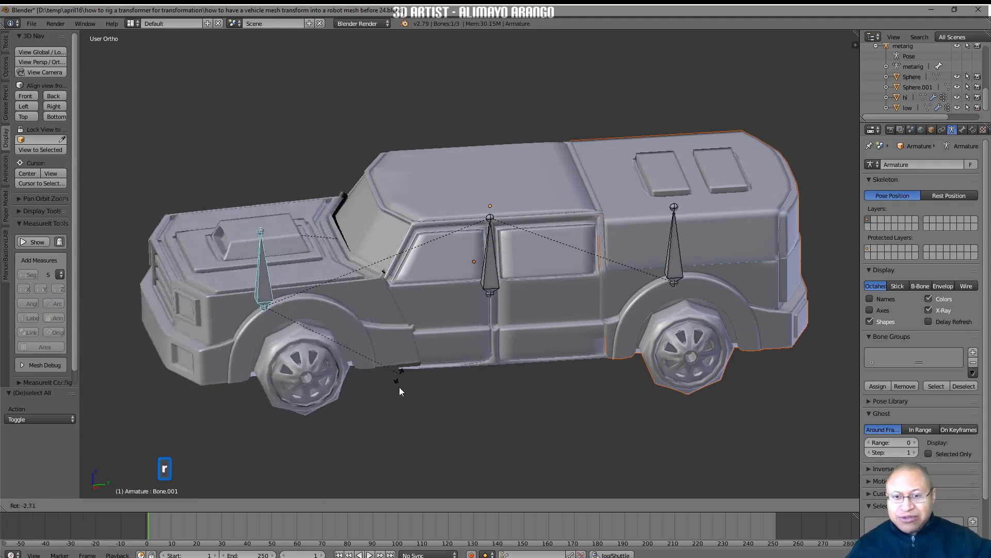
right_click(402, 408)
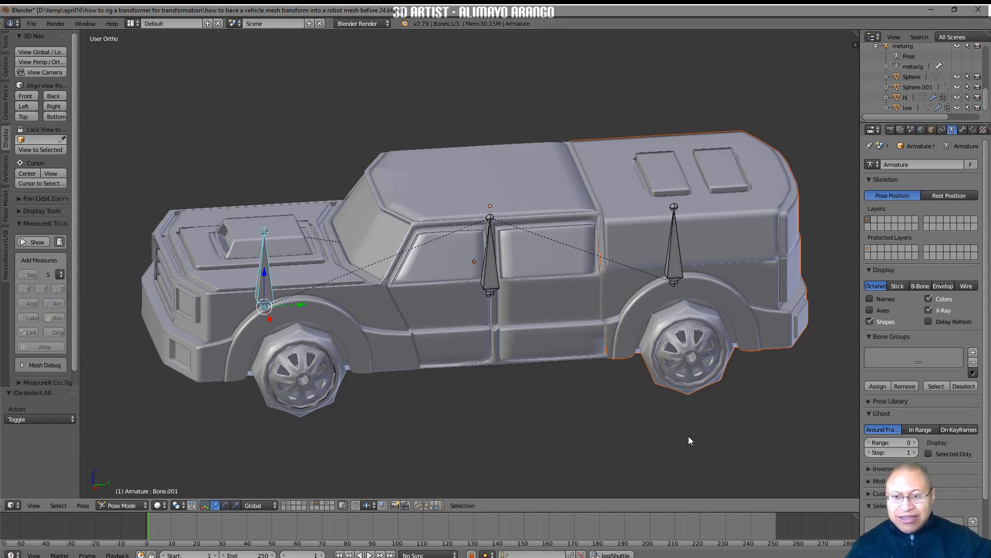
key("a")
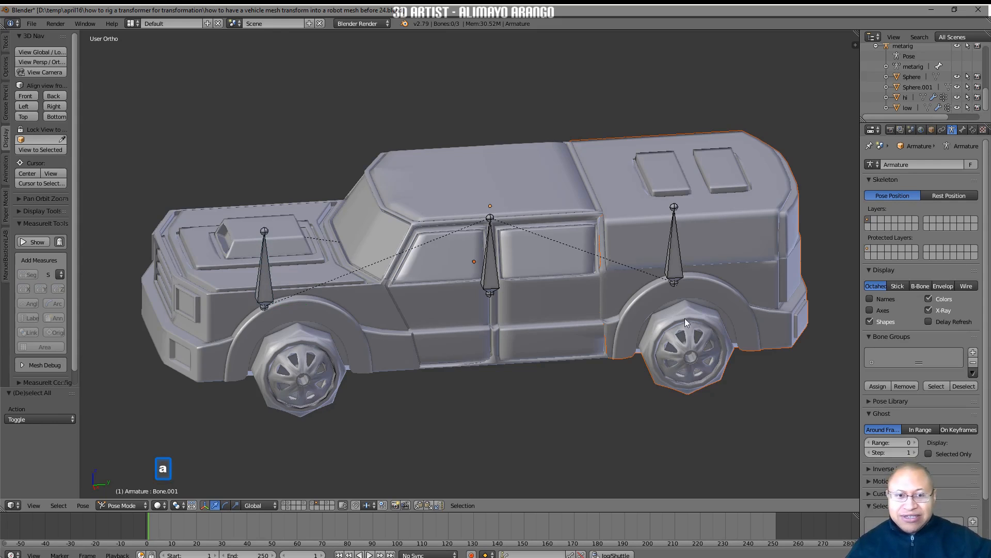
left_click(679, 259)
key("r")
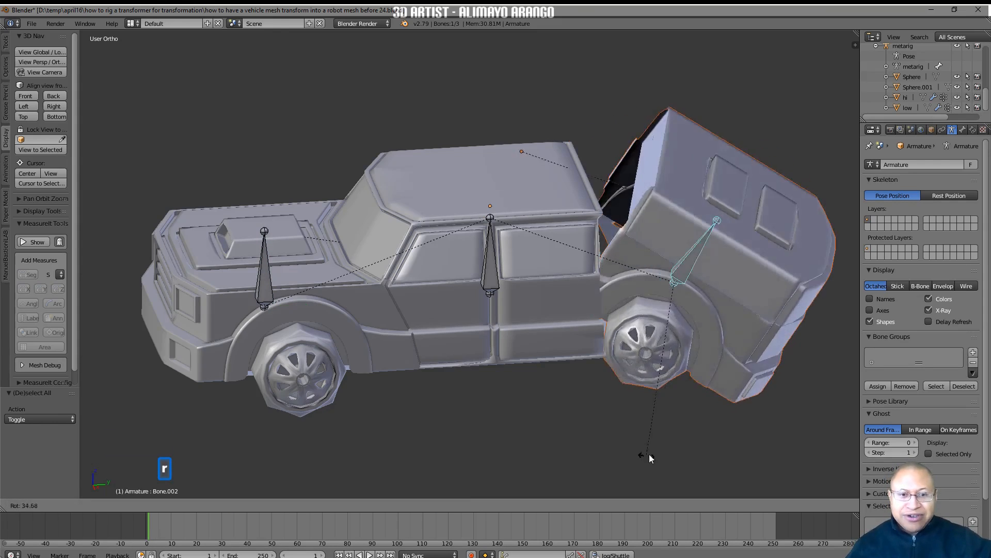
right_click(728, 403)
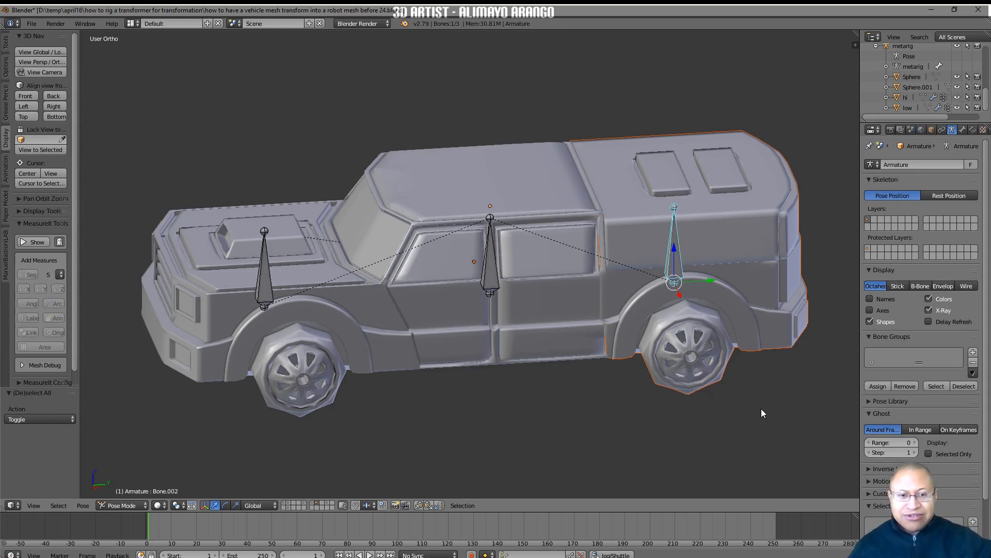
Deselect all bones, return to Object Mode and turn off viewport display of the front section's Bevel and Subsurf modifiers
key("a")
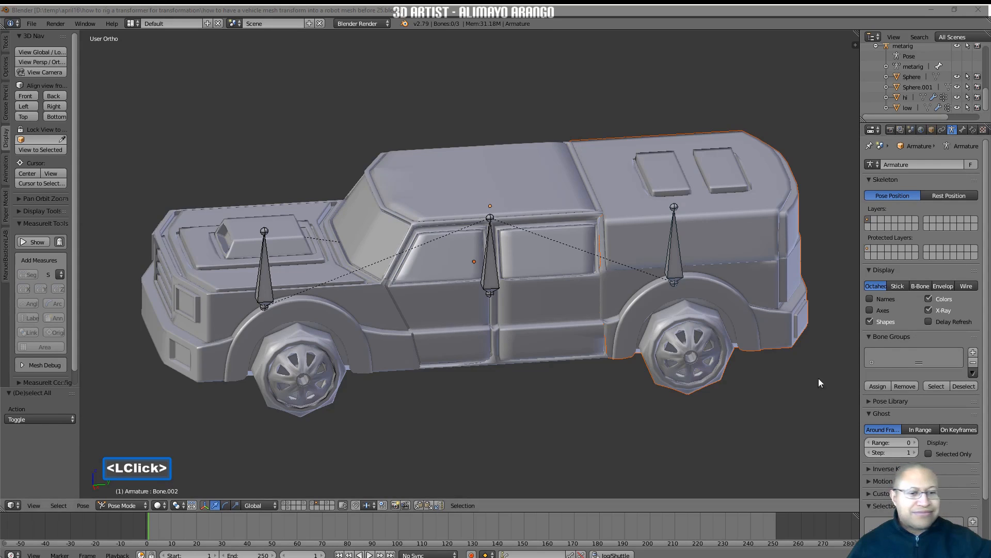
left_click(146, 505)
left_click(104, 465)
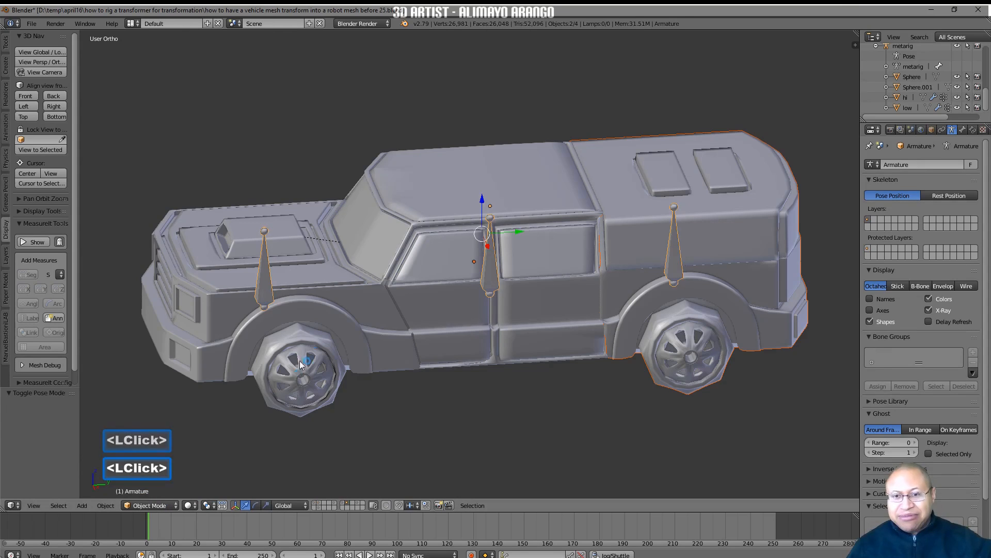
left_click(292, 377)
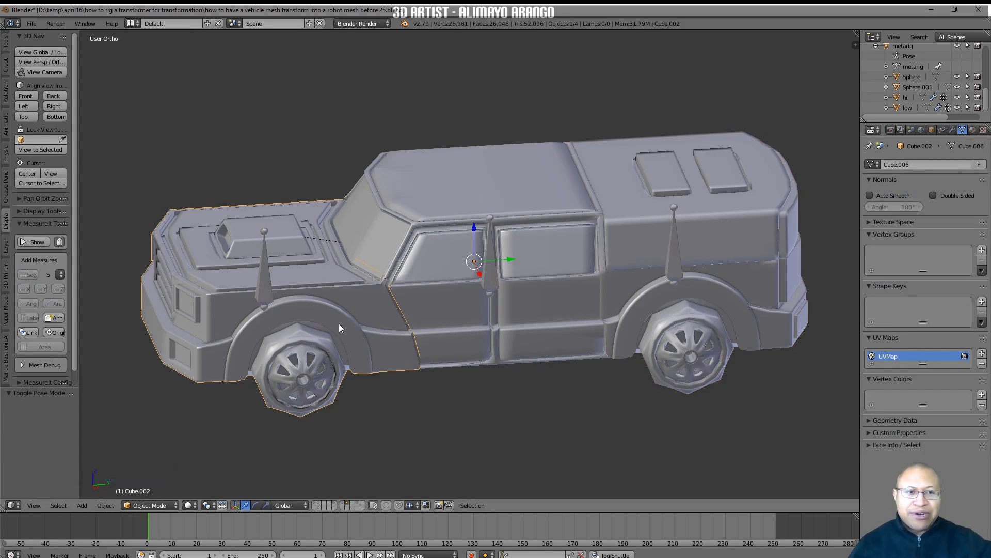
left_click(952, 130)
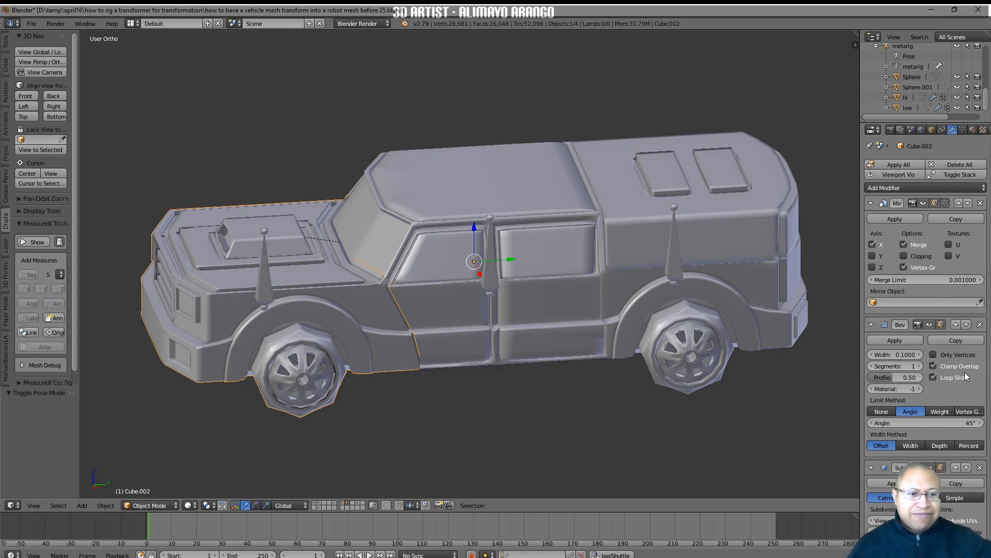
left_click(929, 324)
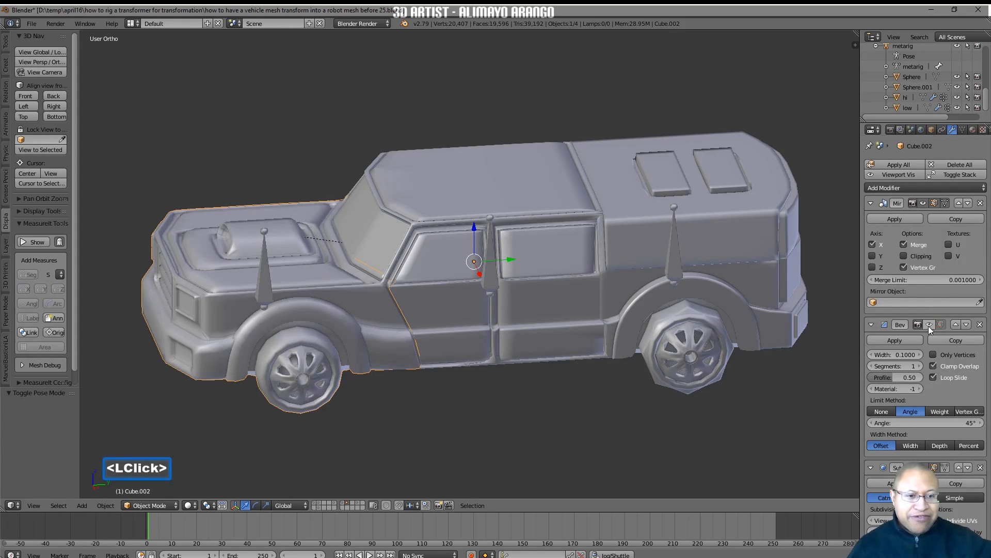
left_click(923, 467)
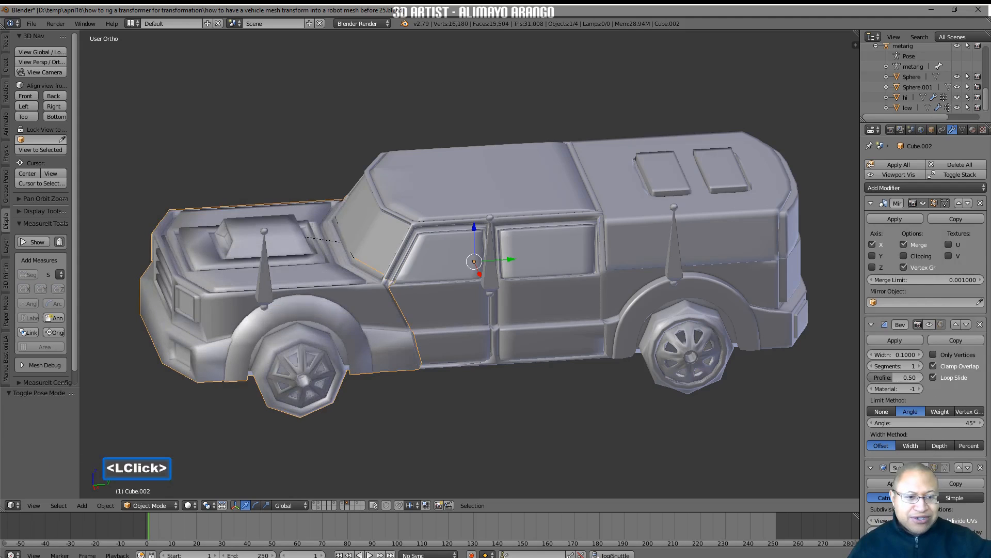
Turn off viewport display of the Bevel and Subsurf modifiers on the truck's cabin and rear sections
left_click(565, 339)
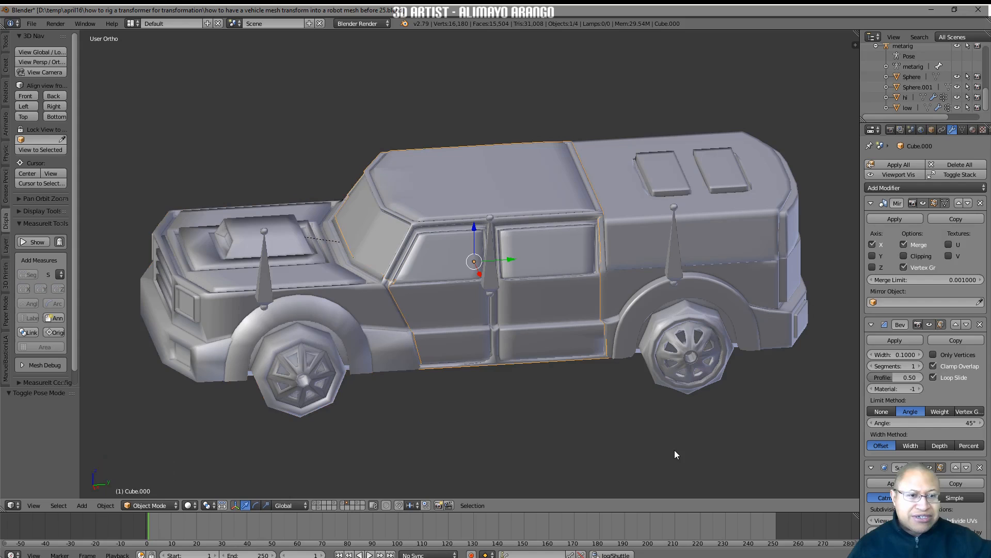
left_click(929, 325)
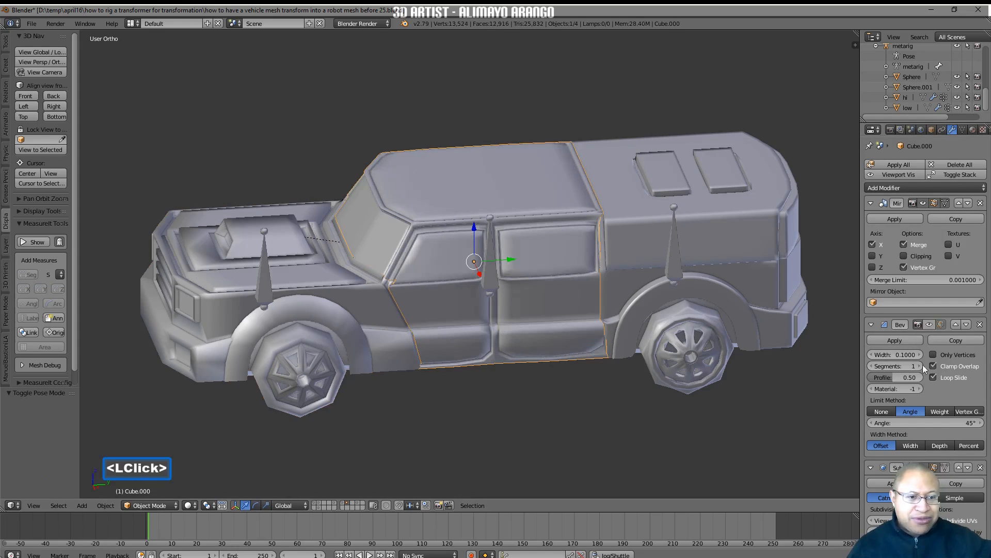
left_click(930, 467)
left_click(754, 326)
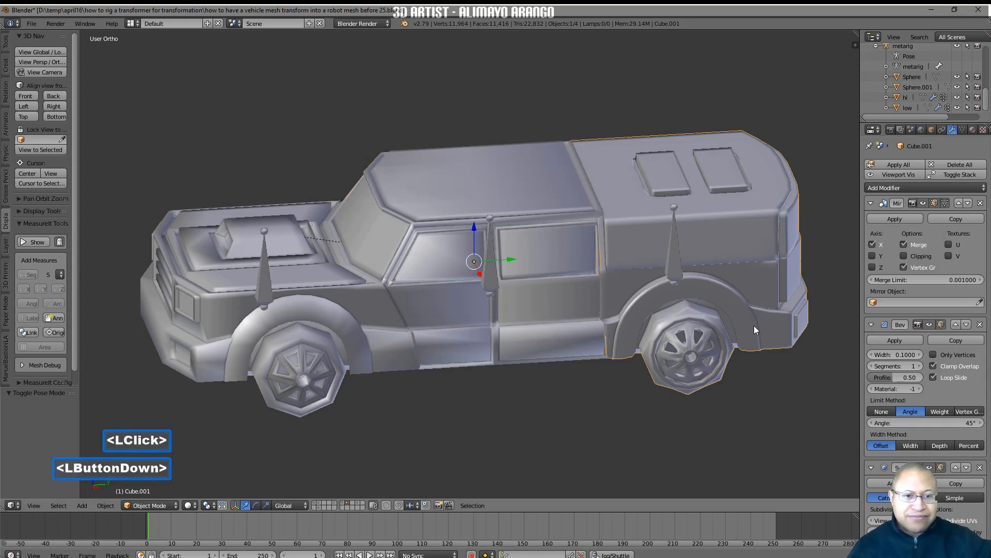
left_click(930, 324)
left_click(924, 467)
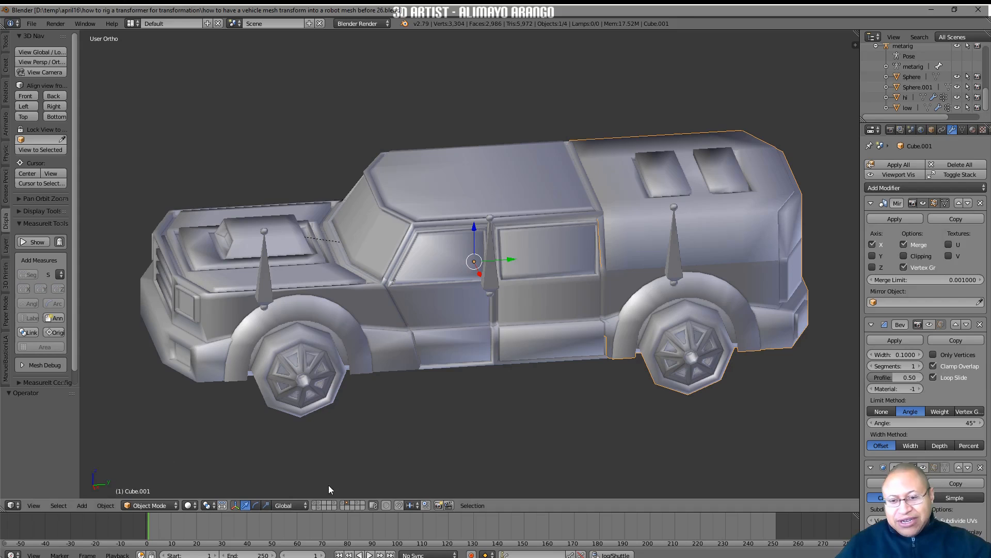
Display the robot's layer in place of the truck and save the file as version 27
left_click(320, 509)
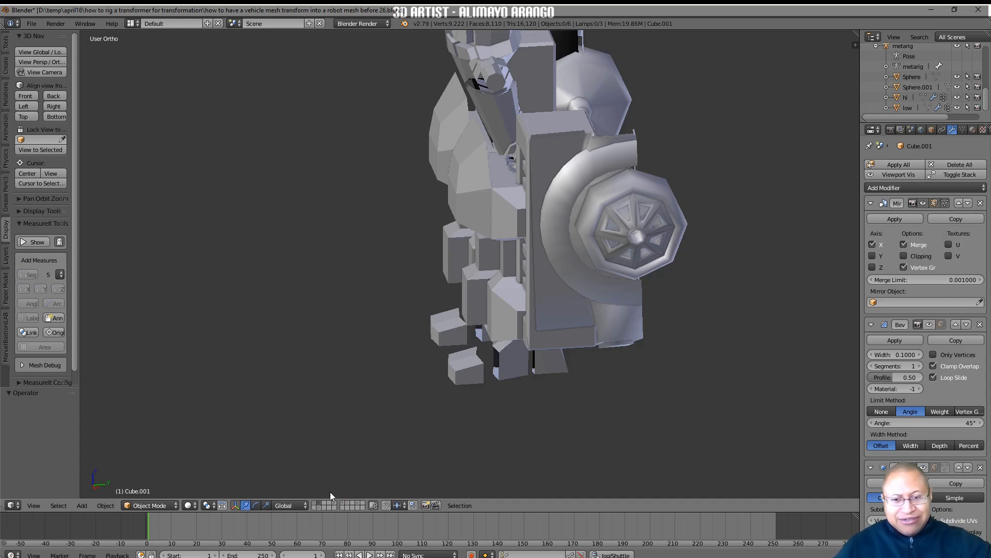
scroll(514, 407, "down", 4)
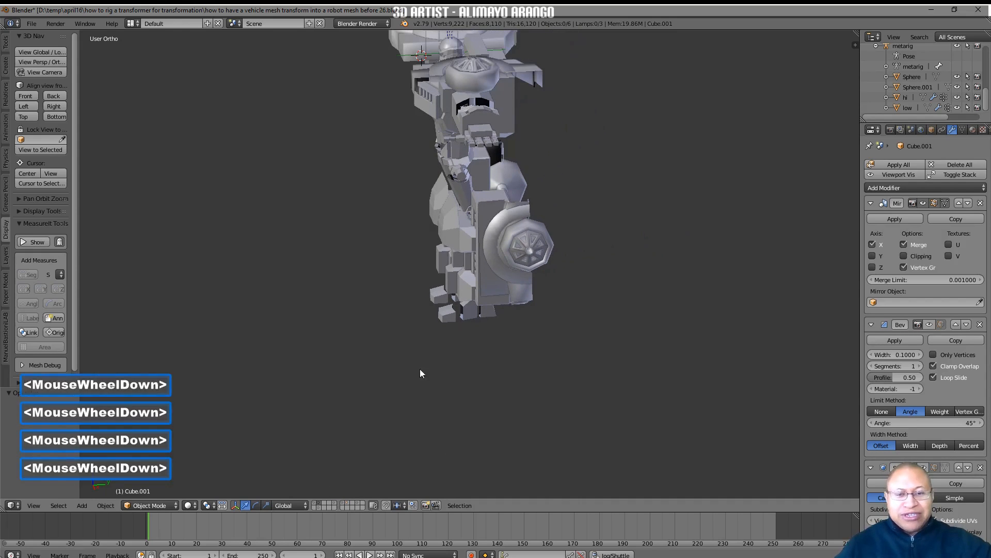
middle_click_drag(486, 184, 456, 276, "shift")
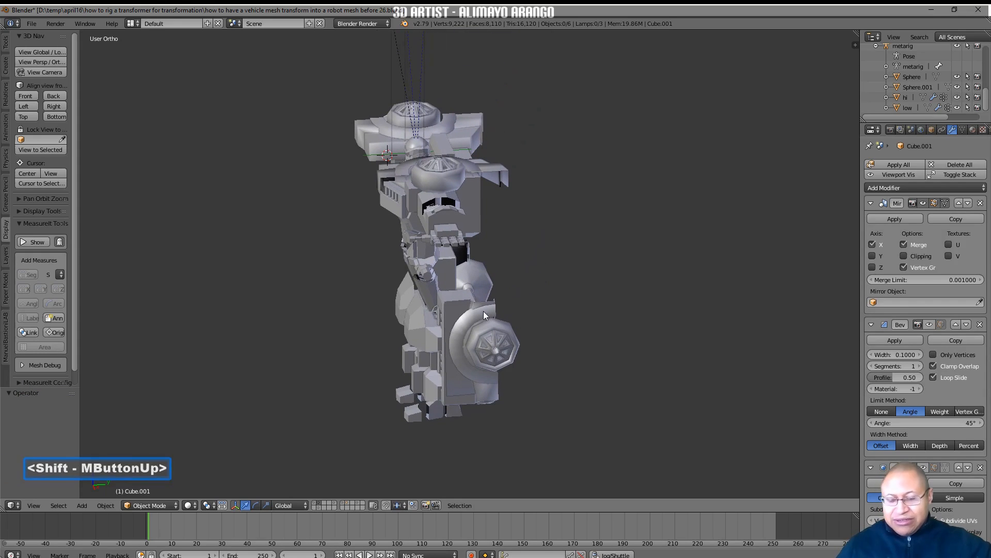
middle_click_drag(471, 330, 435, 309)
middle_click_drag(571, 302, 593, 300, "shift")
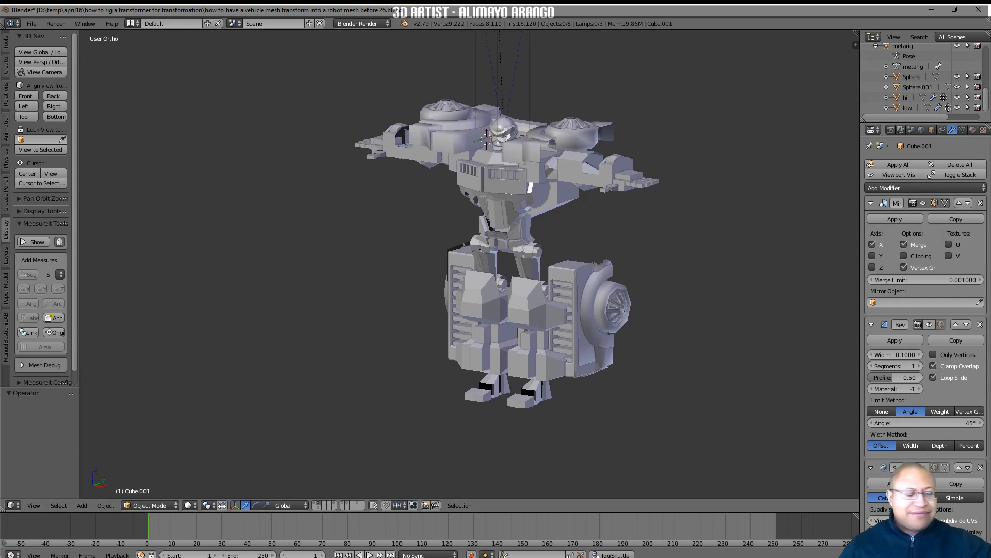
left_click(755, 403)
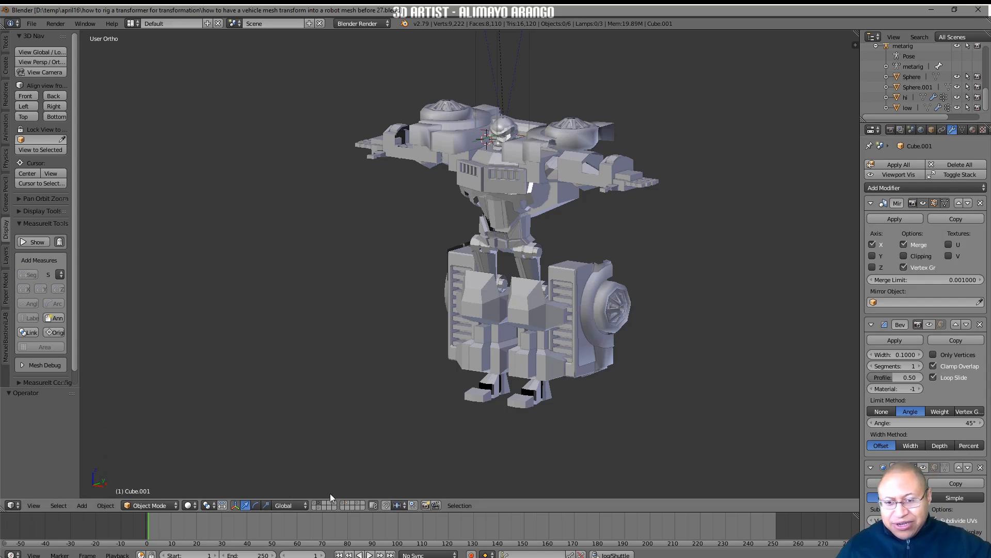
Show the metarig's layer along with the robot, select the metarig and switch it to Pose Mode
left_click(320, 507, "shift")
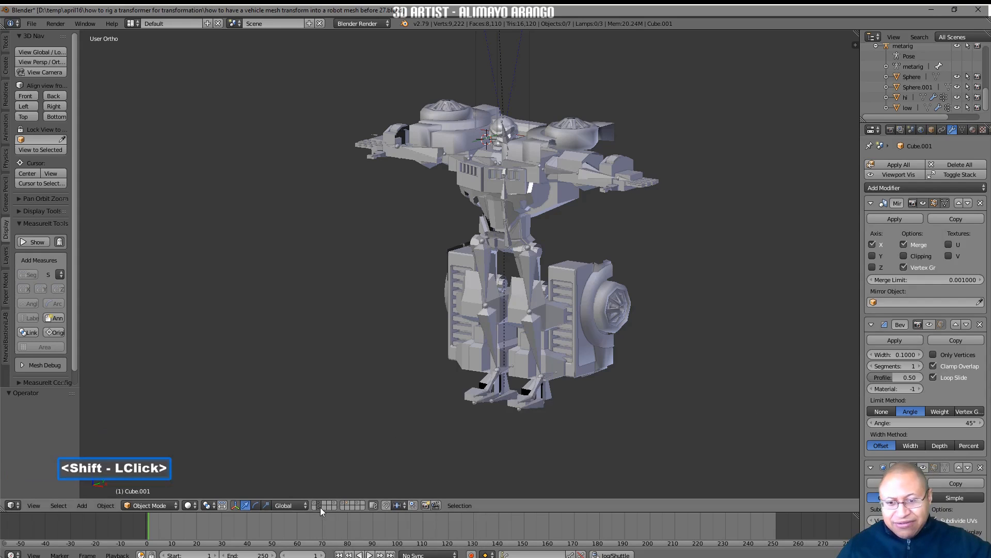
left_click(534, 338)
left_click(534, 338)
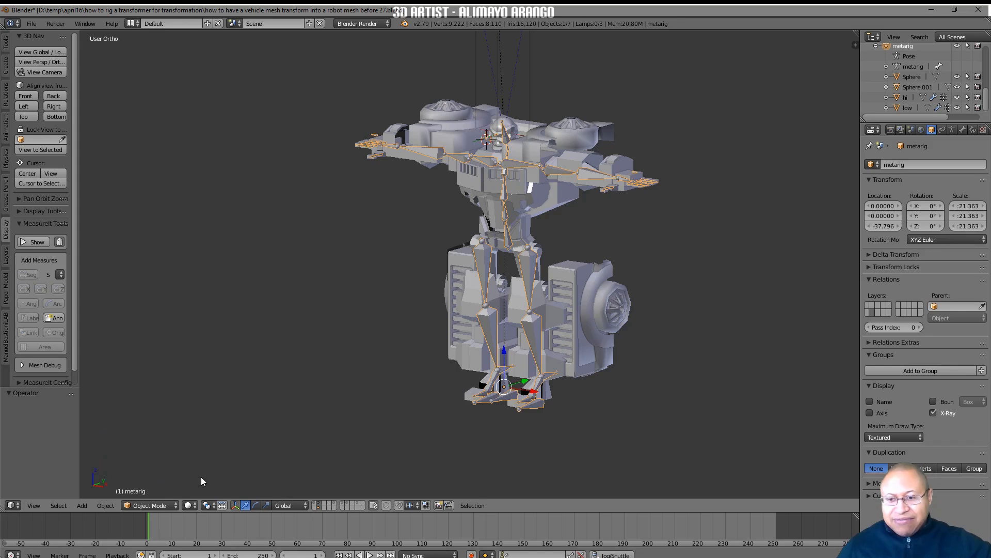
left_click(175, 507)
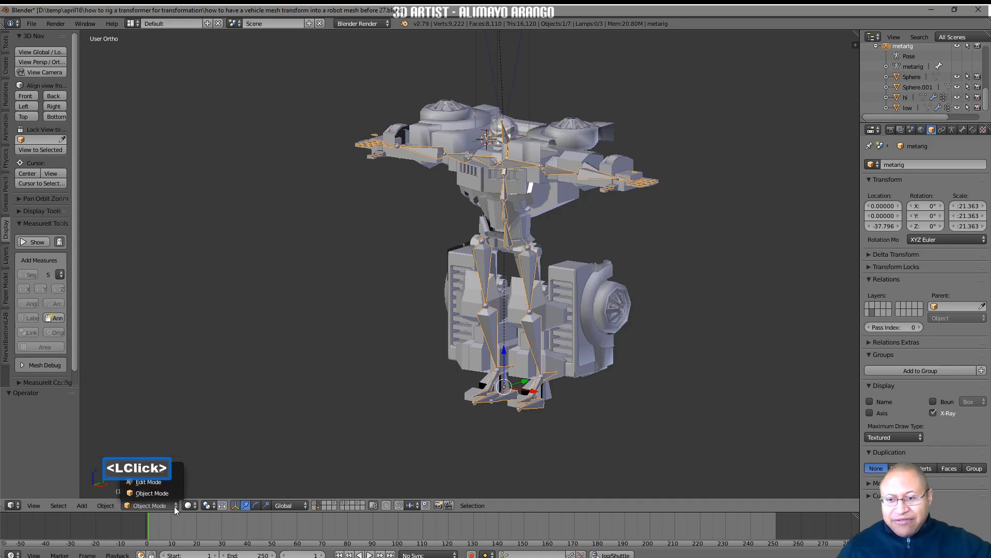
left_click(179, 469)
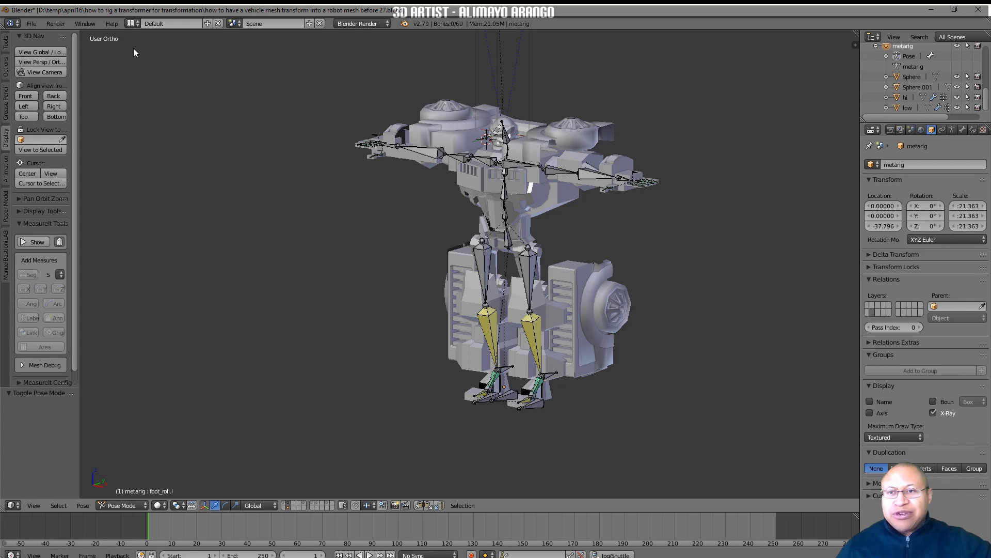
Switch the screen layout to Animation and frame the whole robot from the front
left_click(132, 24)
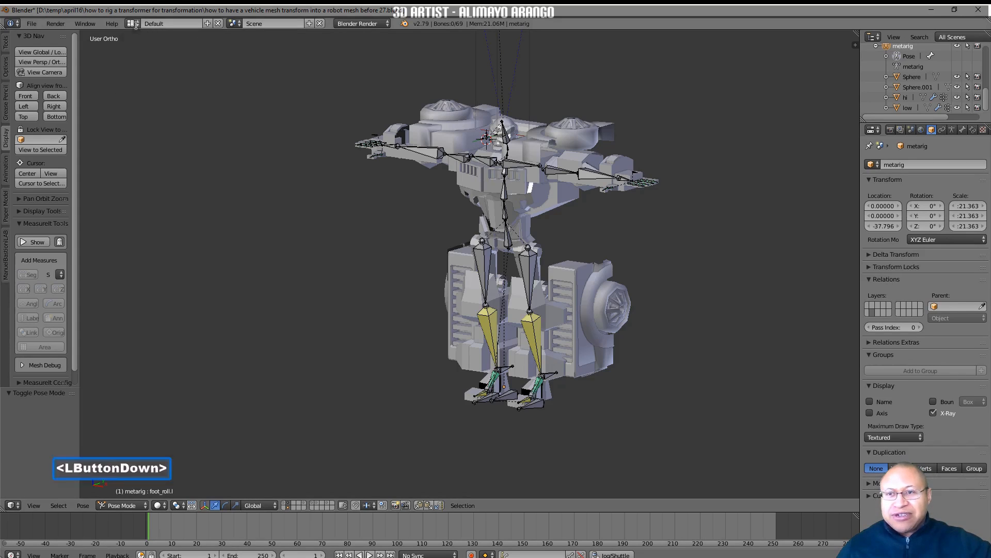
left_click(146, 48)
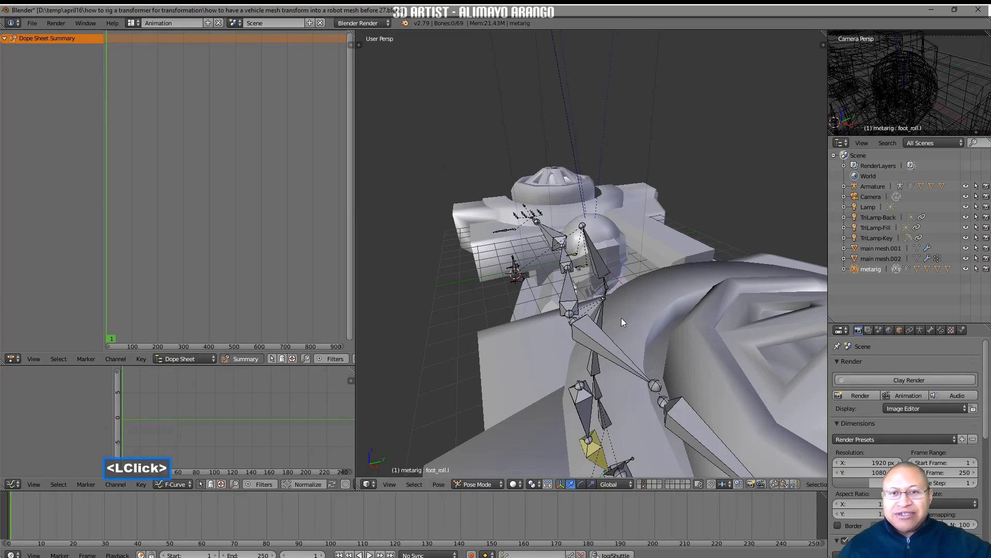
scroll(634, 305, "down", 3)
scroll(634, 305, "down", 2)
scroll(634, 306, "down", 1)
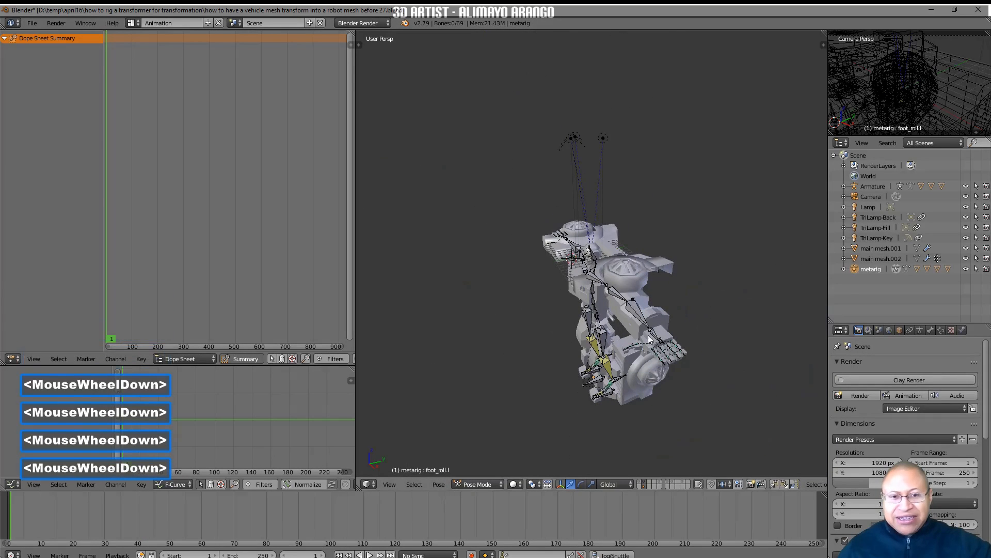
middle_click_drag(634, 306, 690, 299, "shift")
middle_click_drag(616, 287, 647, 261)
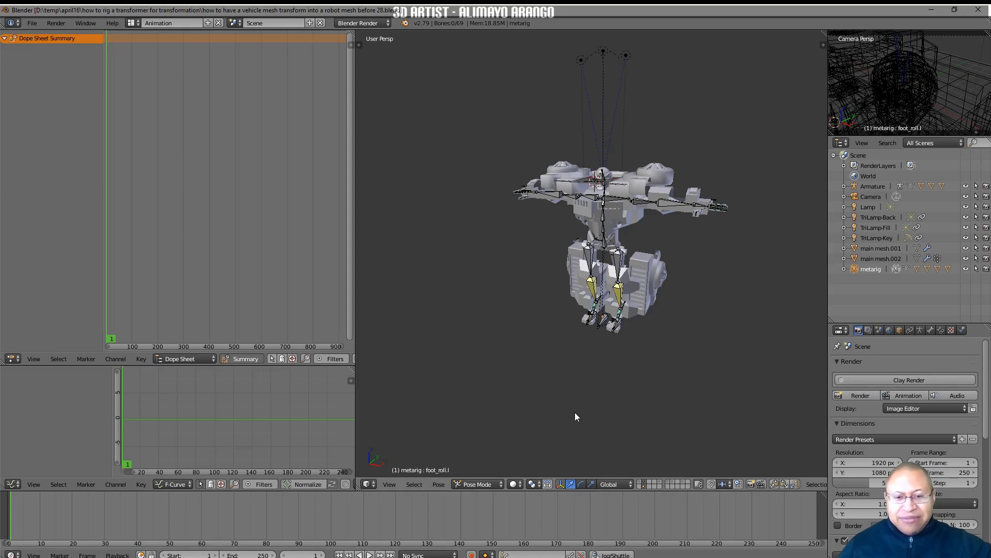
Set the current frame to 225 and the active keying set to LocRot, saving the file as version 30
left_click(391, 553)
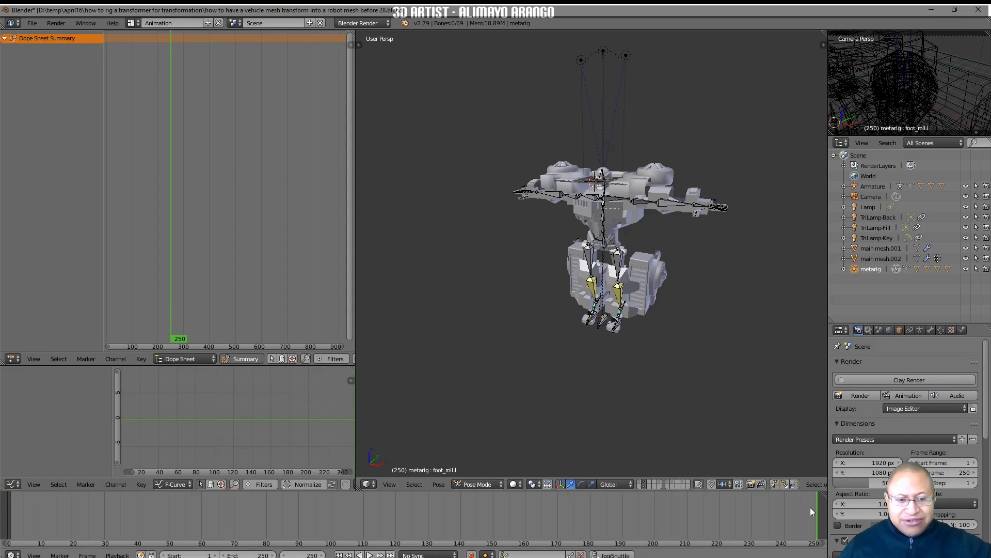
right_click_drag(811, 512, 736, 510)
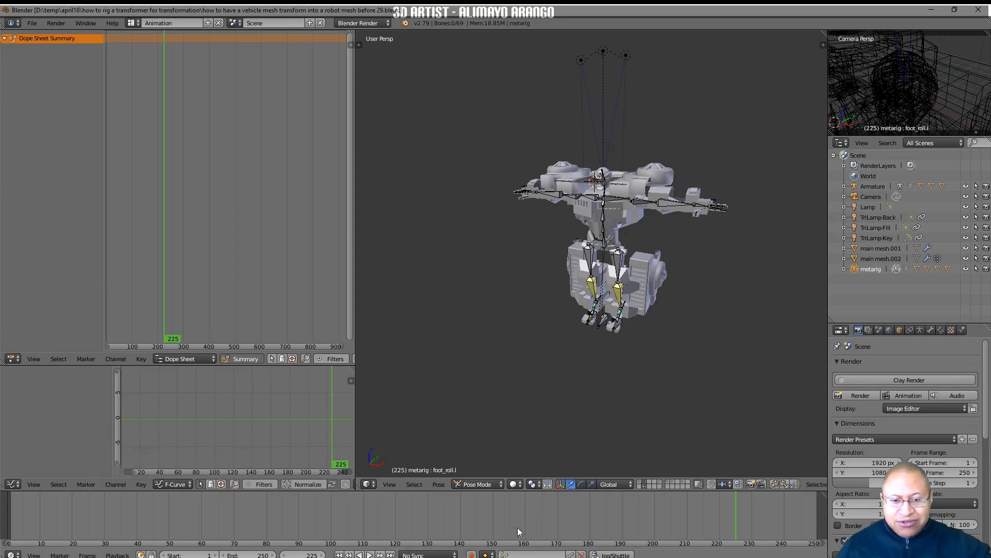
left_click(522, 555)
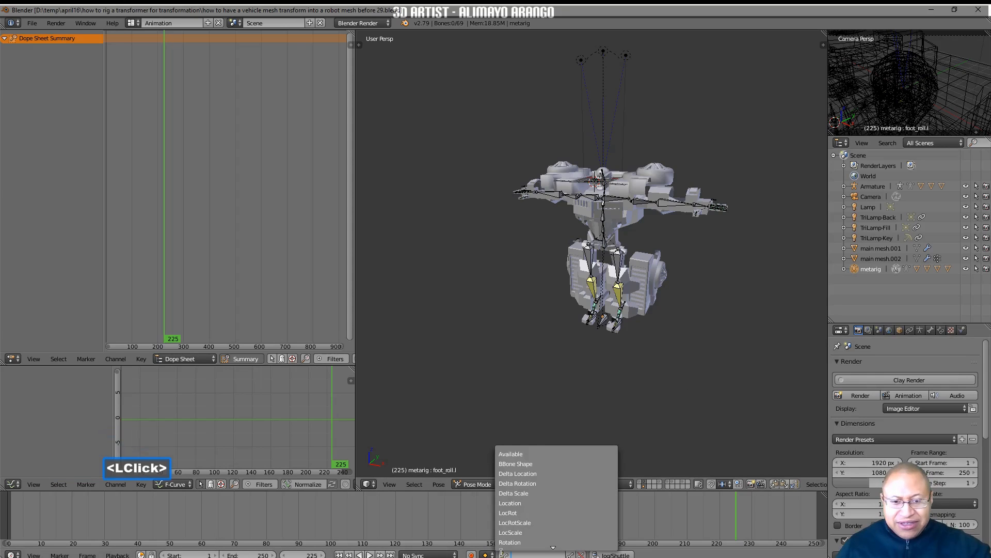
left_click(516, 513)
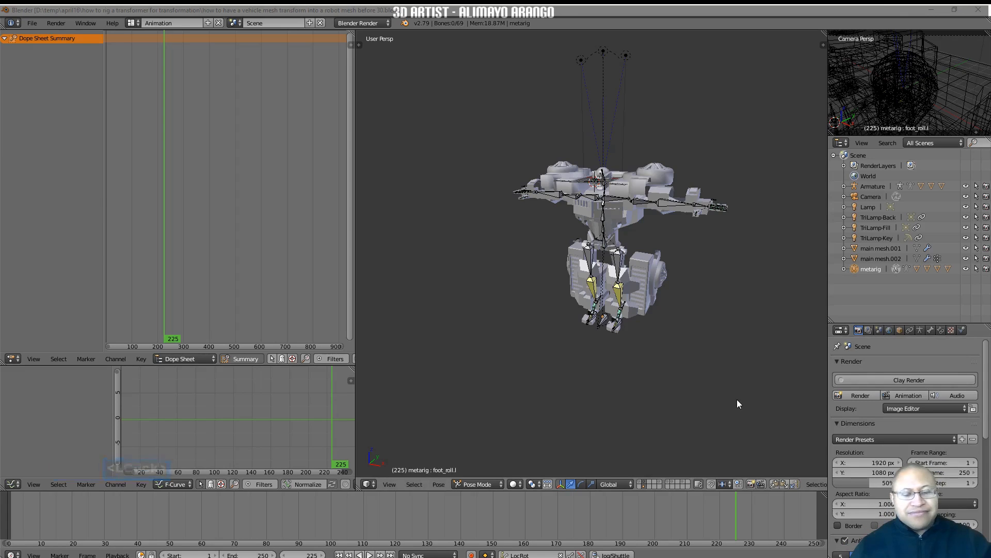
left_click(737, 400)
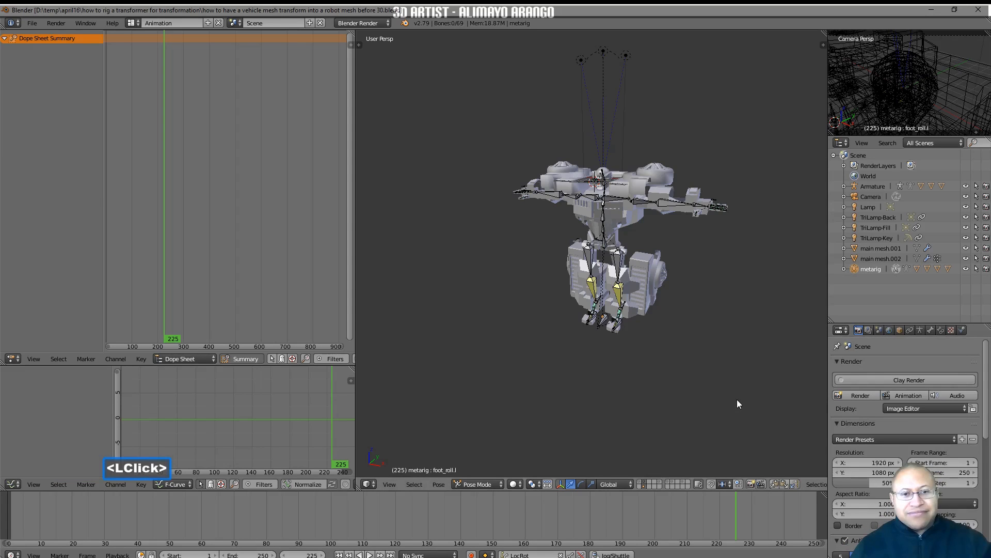
Move the robot's left foot control outward and rotate it about global Z, and paste its pose mirrored onto the right foot
middle_click_drag(683, 383, 656, 327, "ctrl")
left_click(594, 334)
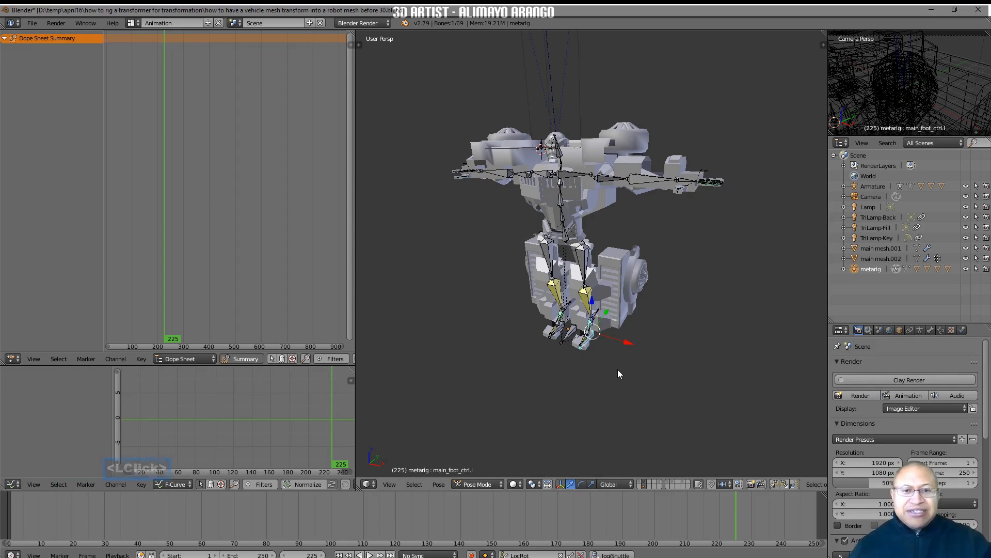
left_click_drag(625, 347, 641, 354)
key("r")
key("z")
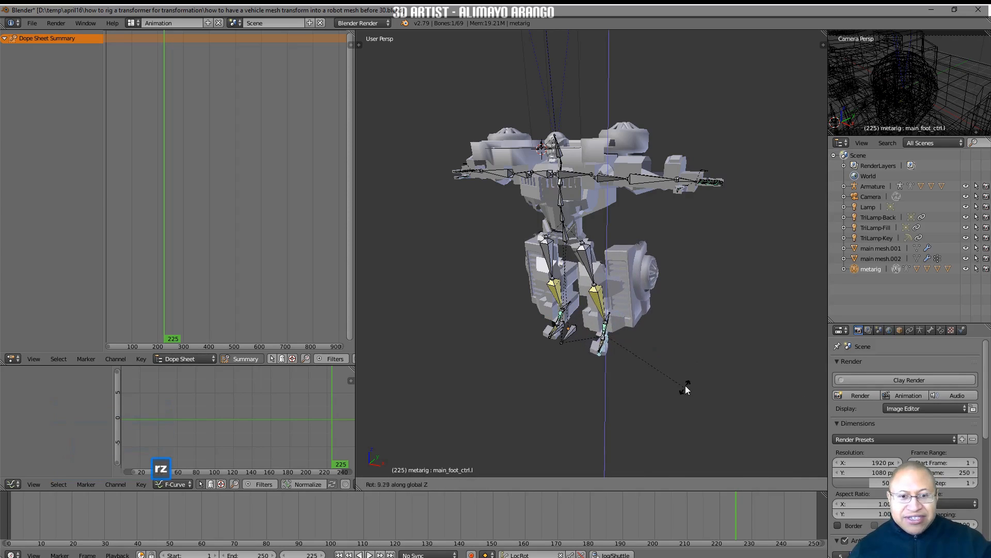
left_click(687, 372)
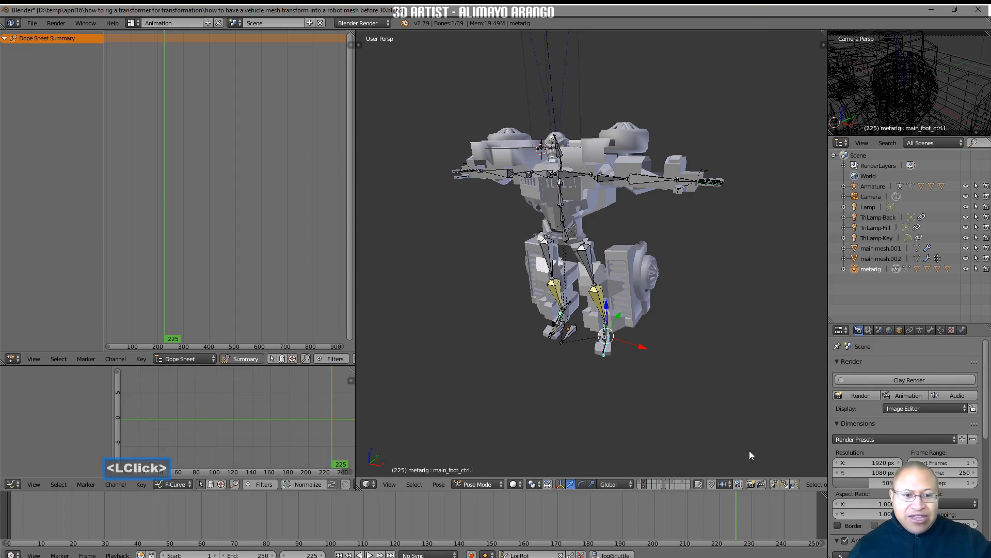
left_click(776, 483)
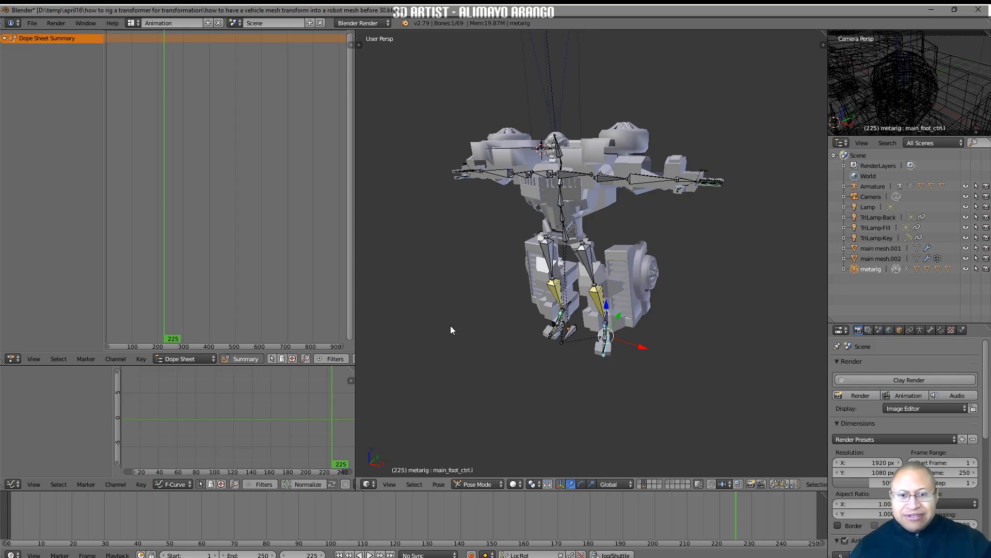
left_click(795, 484)
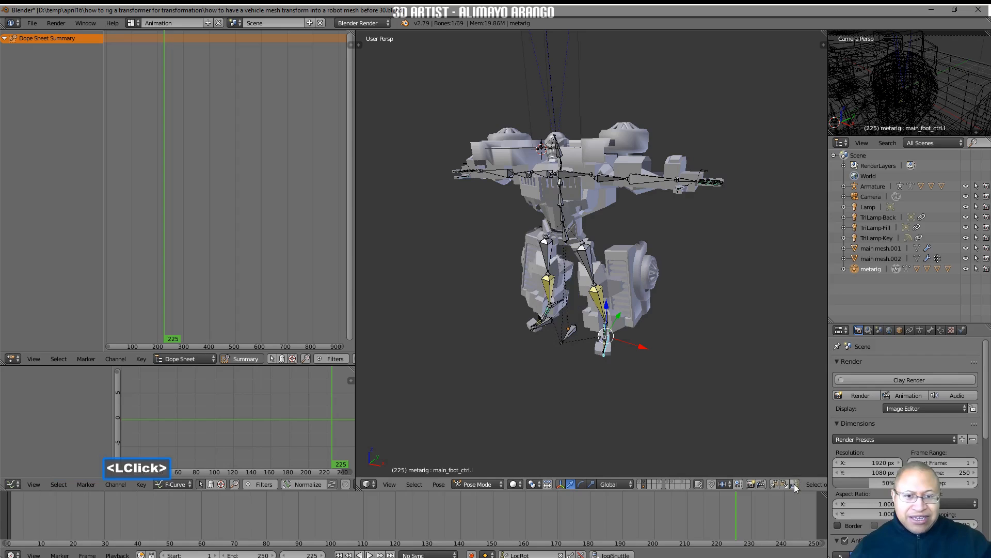
Lower the robot's body slightly along Z with the spine bone at the hips
left_click(566, 239)
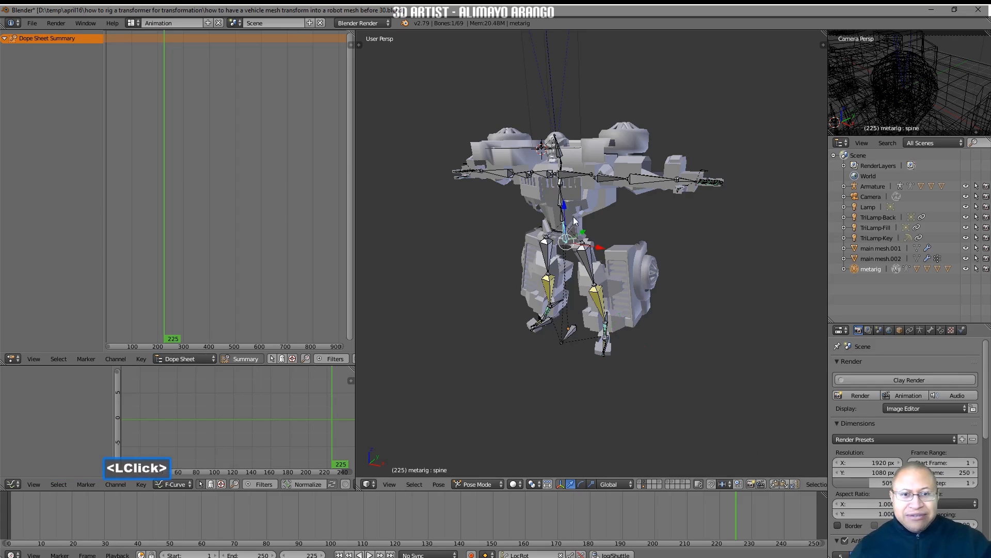
left_click_drag(573, 214, 566, 212)
middle_click_drag(583, 272, 622, 272)
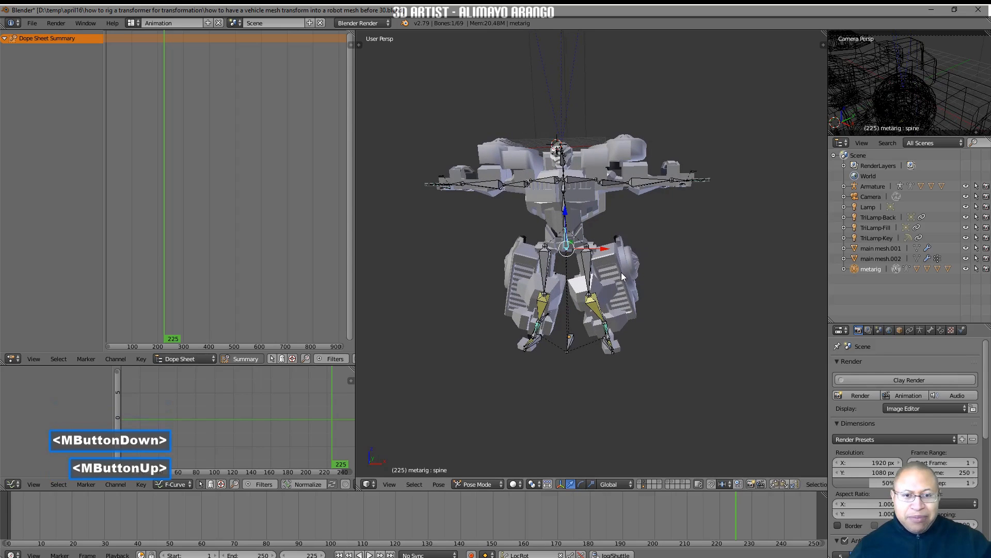
Rotate the left shin bone outward about 9 degrees about global Y and paste its pose mirrored onto the right shin
left_click(595, 310)
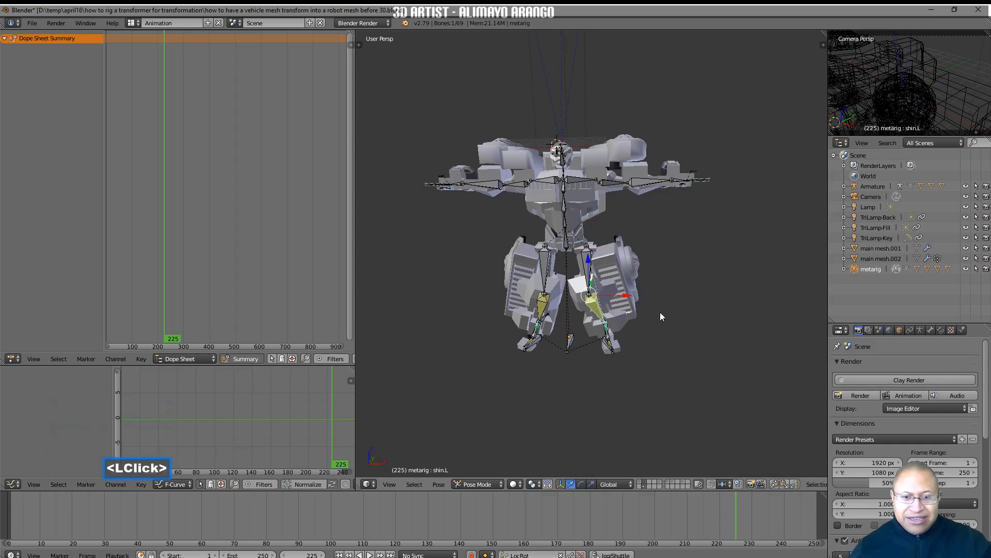
key("r")
key("y")
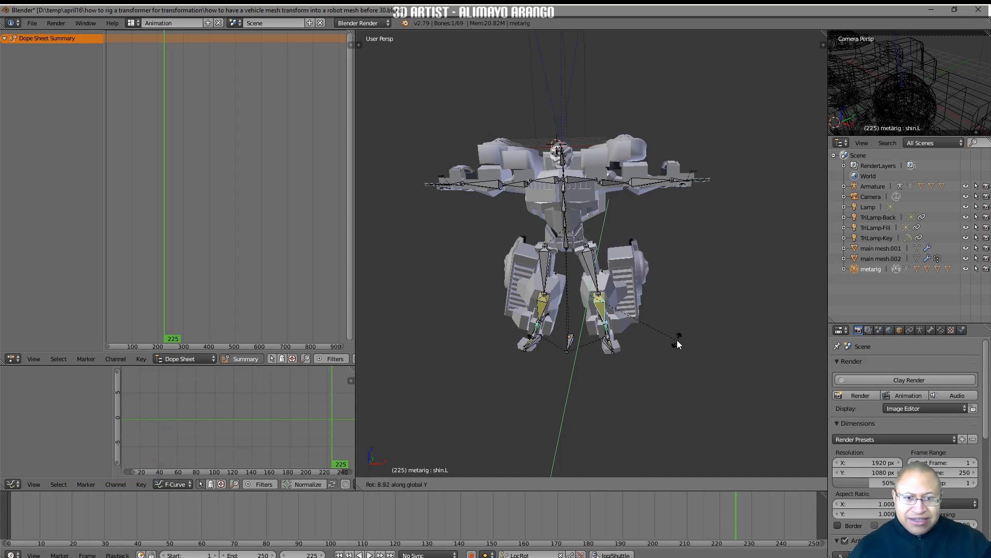
left_click(677, 342)
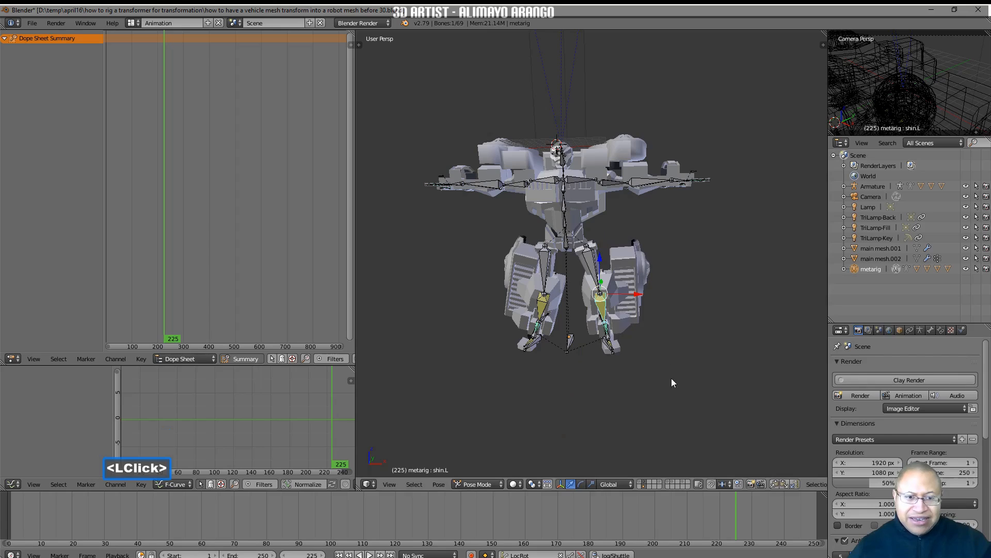
left_click(777, 484)
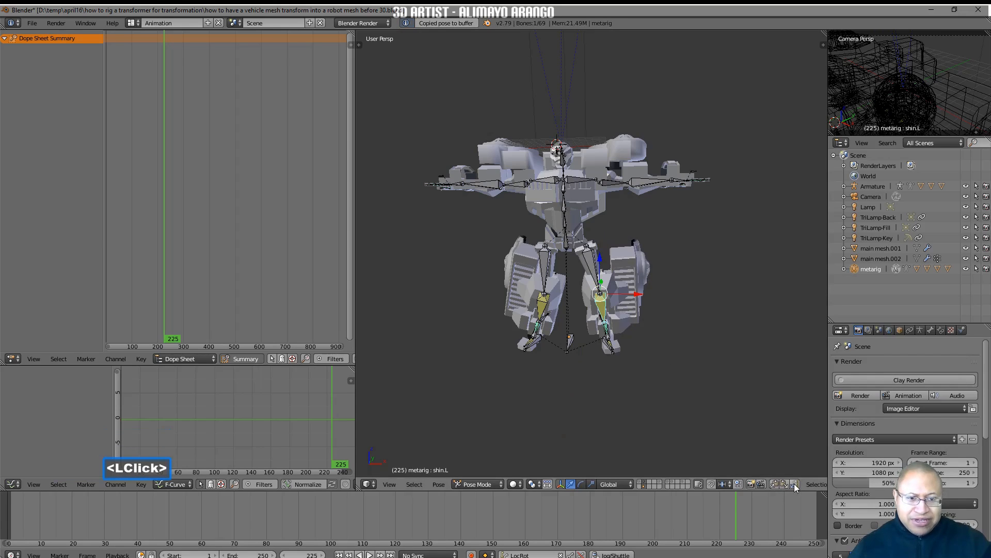
left_click(794, 484)
Lower the robot's left arm by rotating the left upper arm bone downward about global Y
left_click(609, 187)
key("r")
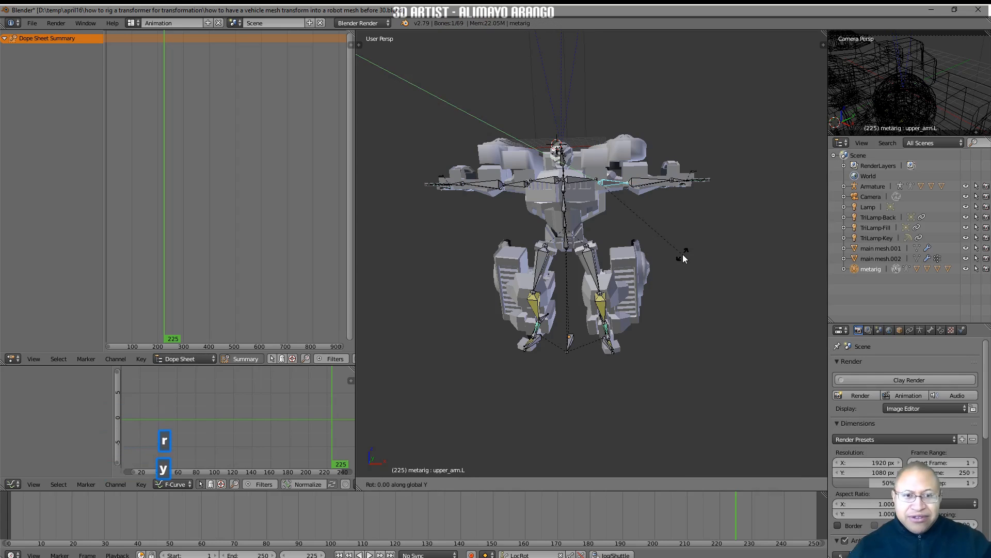
key("y")
left_click(626, 335)
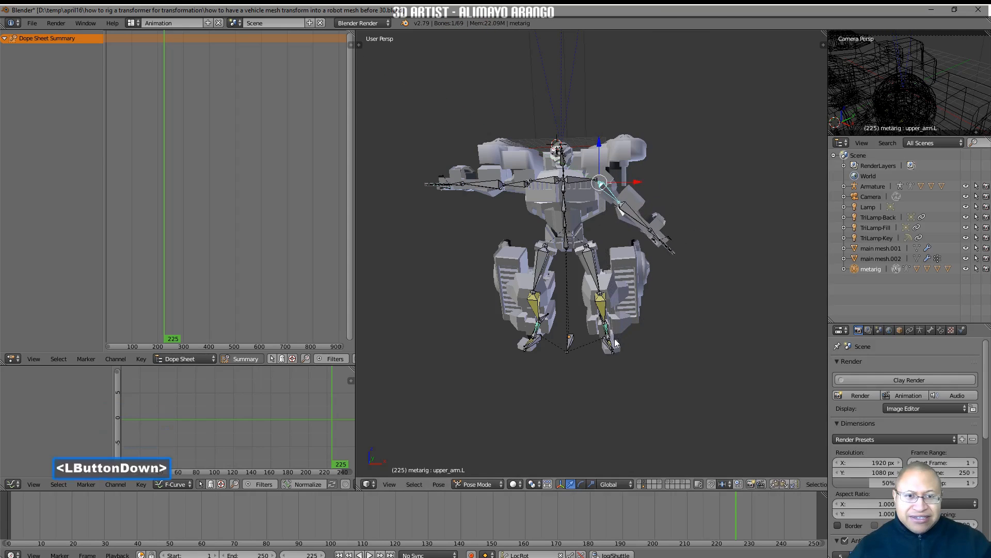
Bend the left forearm forward about global X, and rotate it freely inward toward the leg
left_click(634, 223)
middle_click_drag(692, 245, 674, 263)
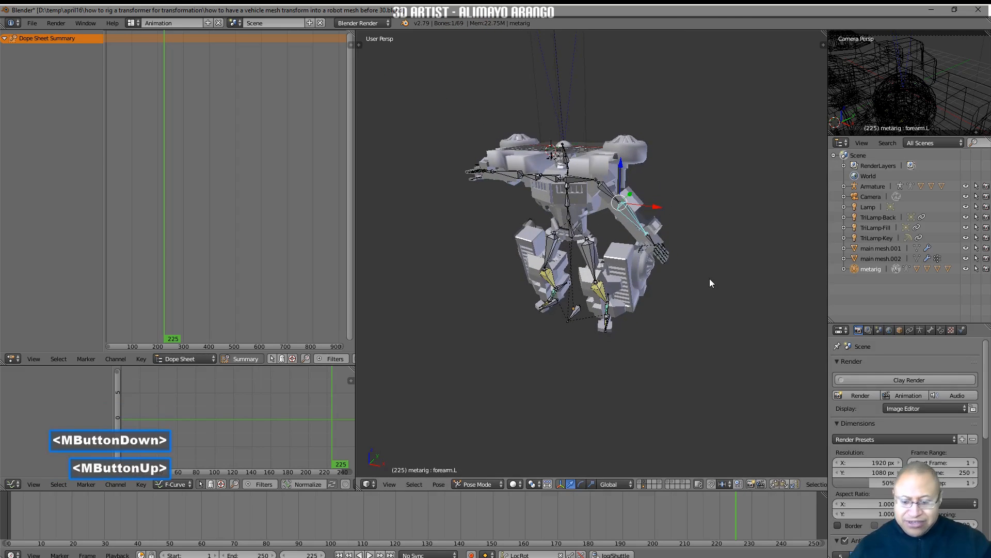
key("r")
key("x")
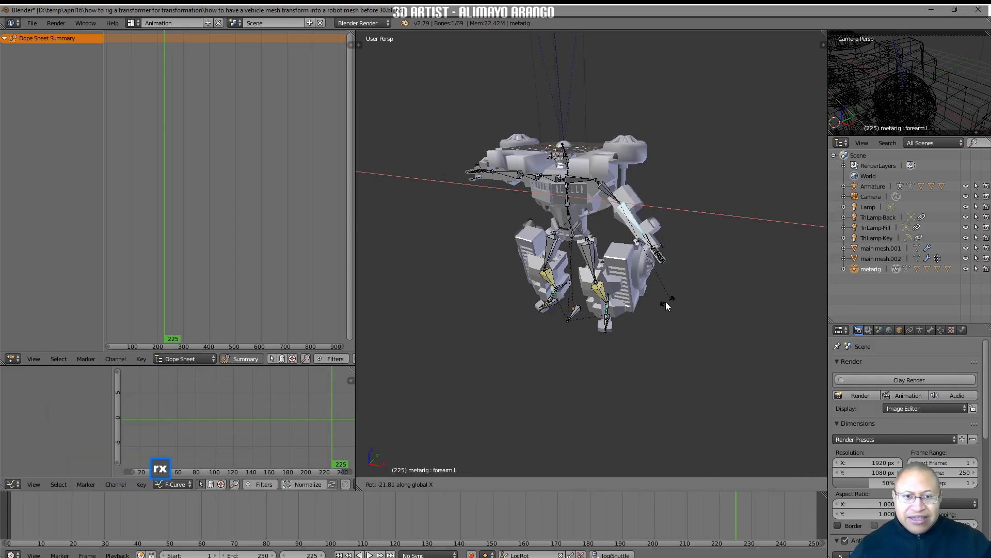
left_click(626, 303)
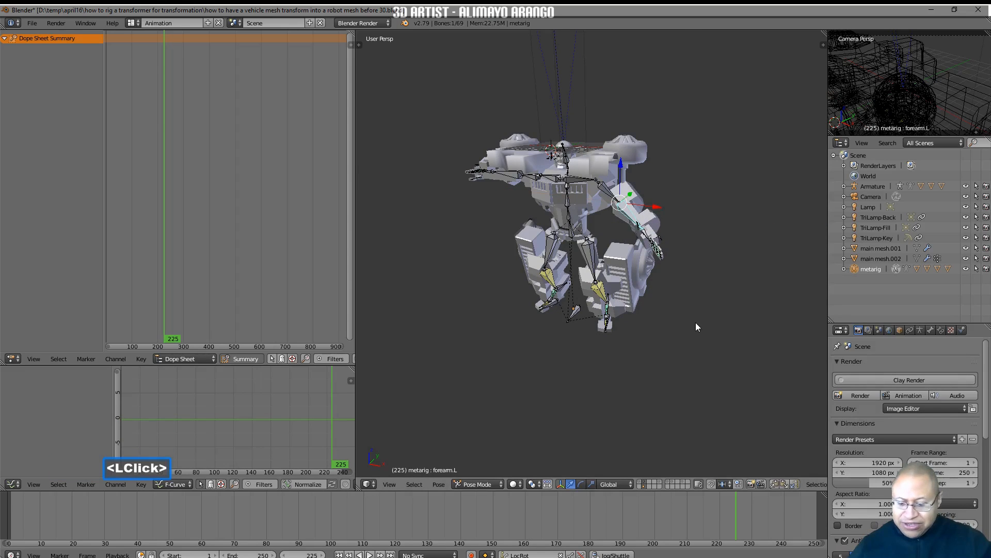
key("r")
left_click(646, 329)
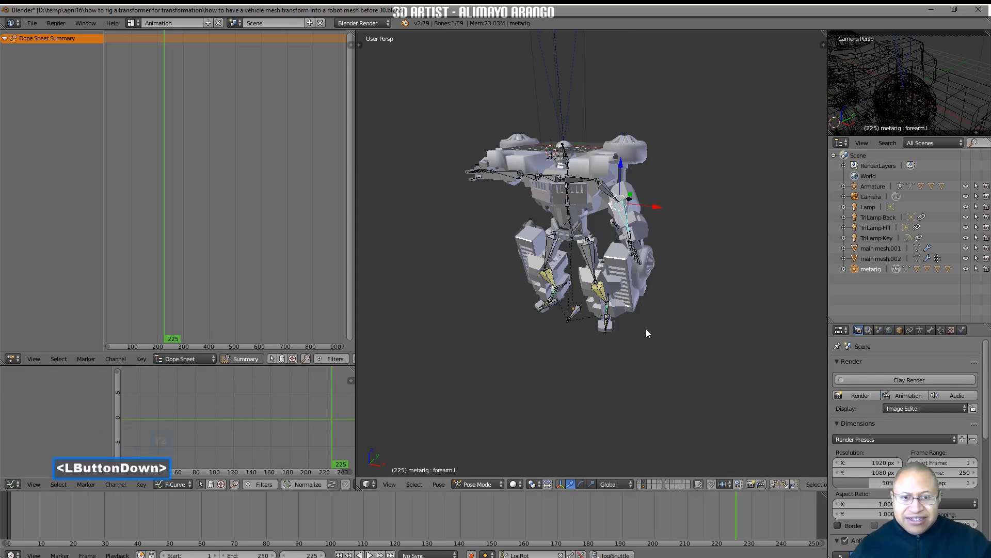
Curl the left hand's fingers by rotating the left finger control bone
left_click(641, 245)
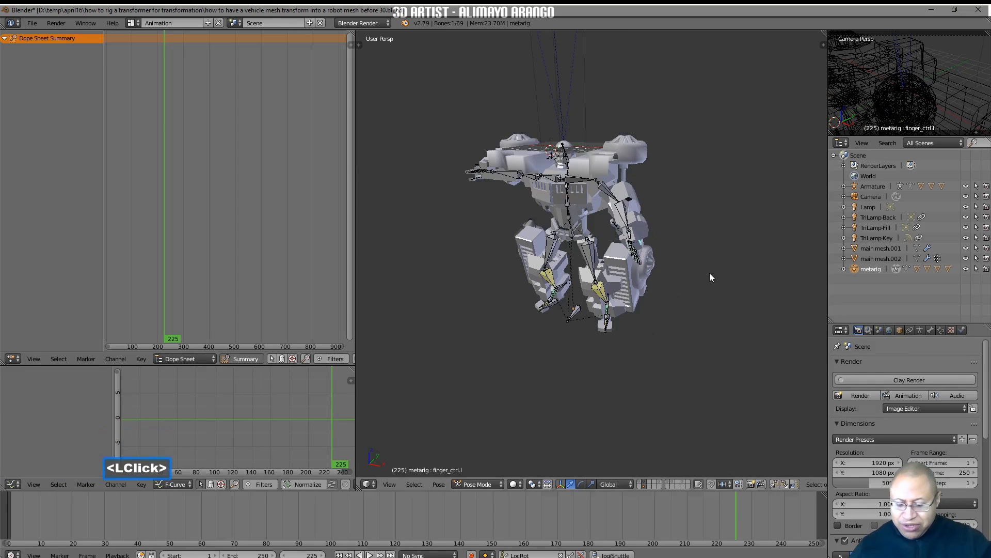
key("r")
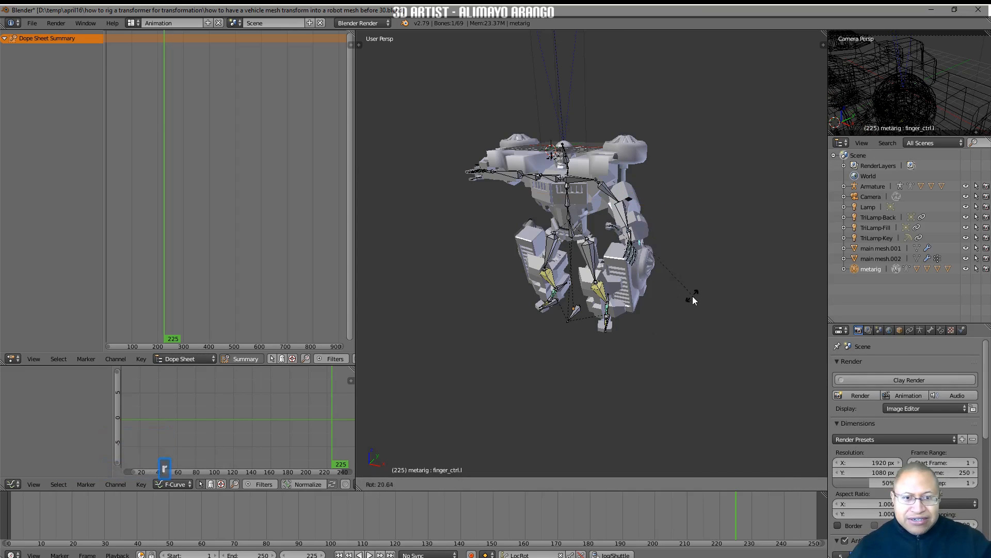
left_click(665, 314)
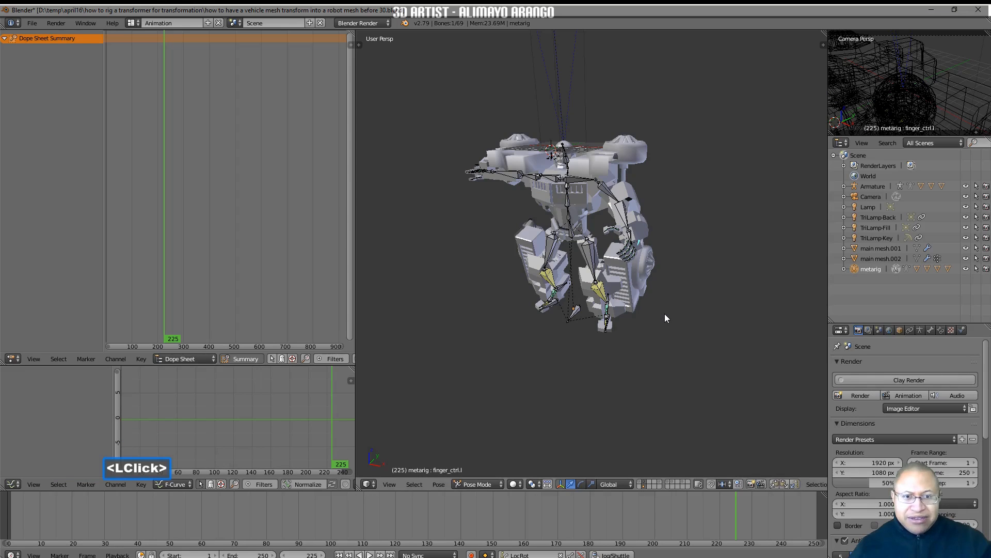
Paste the pose of the left finger control, forearm and upper arm mirrored onto the right arm, and save the file as version 31
left_click(622, 217, "shift")
left_click(602, 192, "shift")
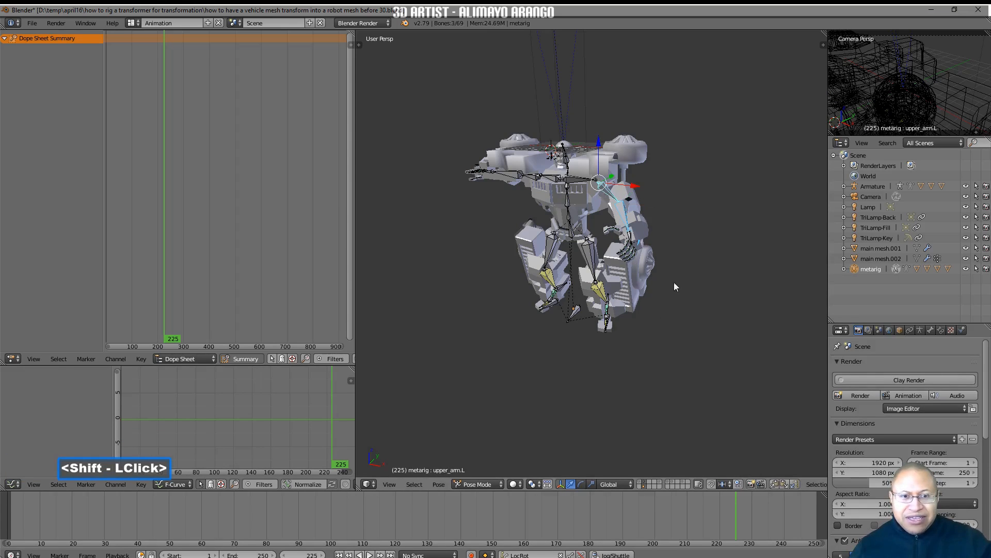
left_click(774, 485)
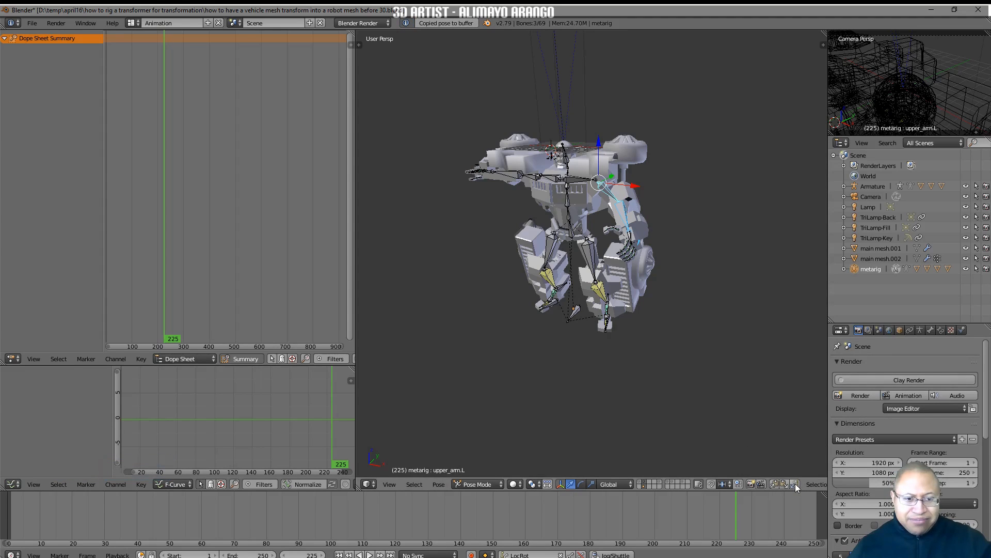
left_click(795, 485)
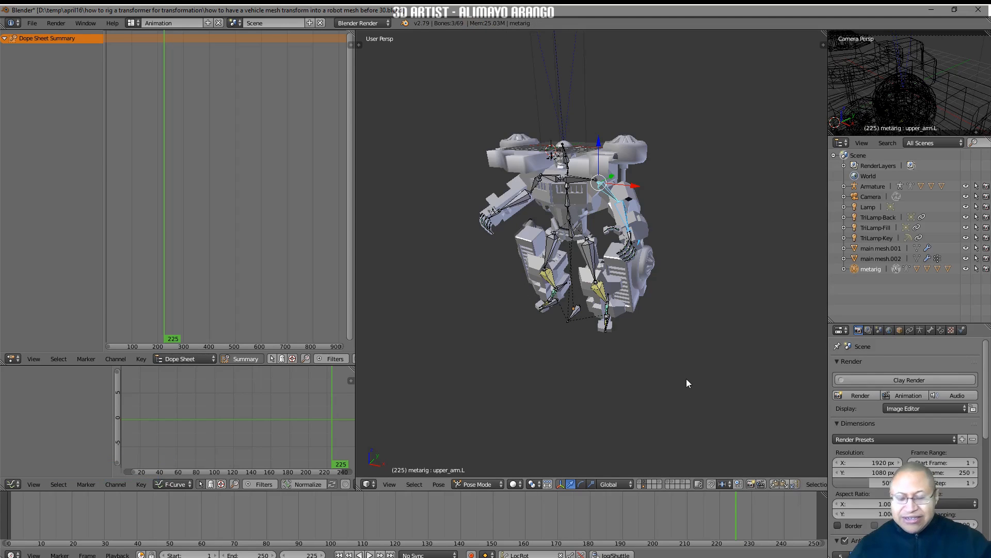
key("a")
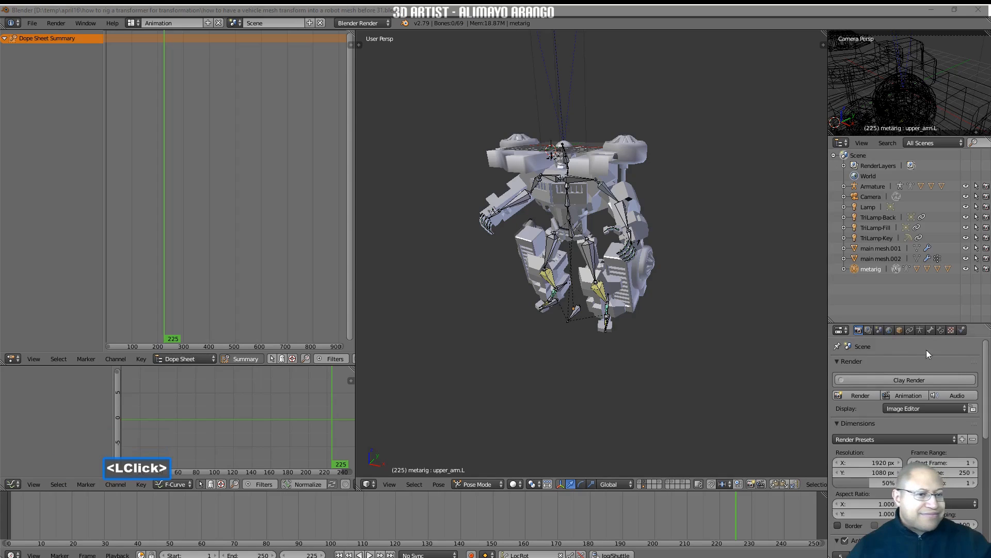
left_click(754, 388)
Tilt the robot's torso by rotating the spine.002 bone about global X
left_click(576, 204)
key("r")
key("x")
left_click(689, 253)
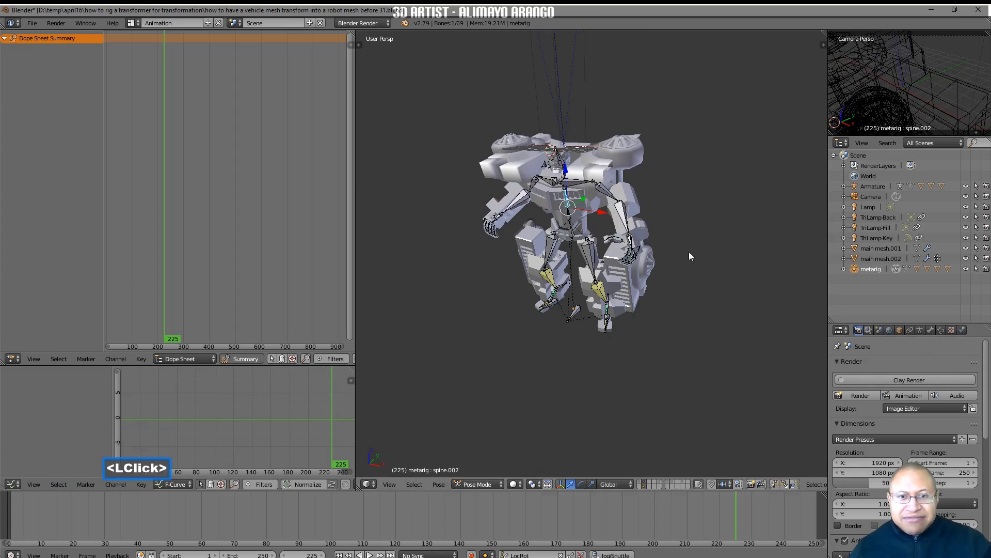
Raise the robot's face by rotating the head bone, spine.006, about global X
middle_click_drag(647, 254, 667, 227, "ctrl")
left_click(555, 117)
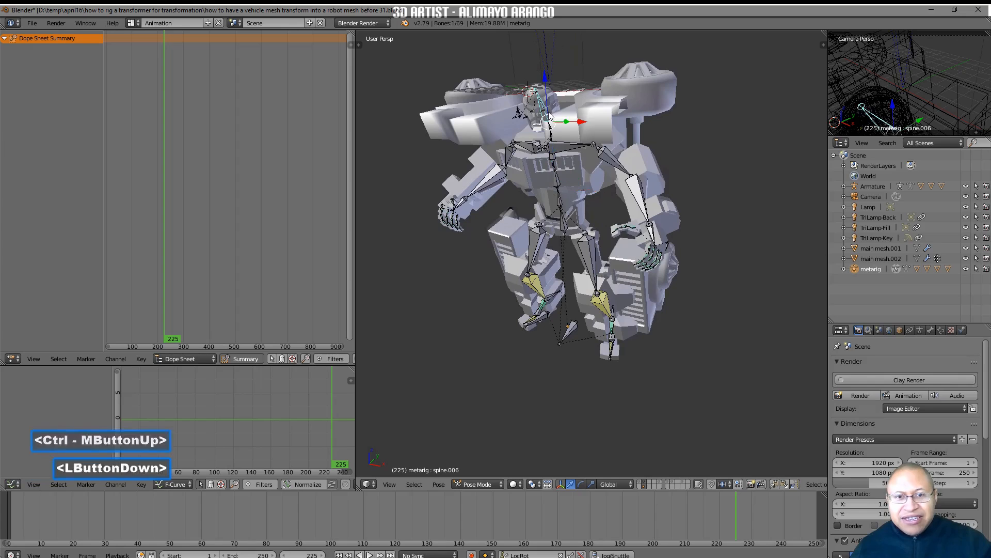
key("r")
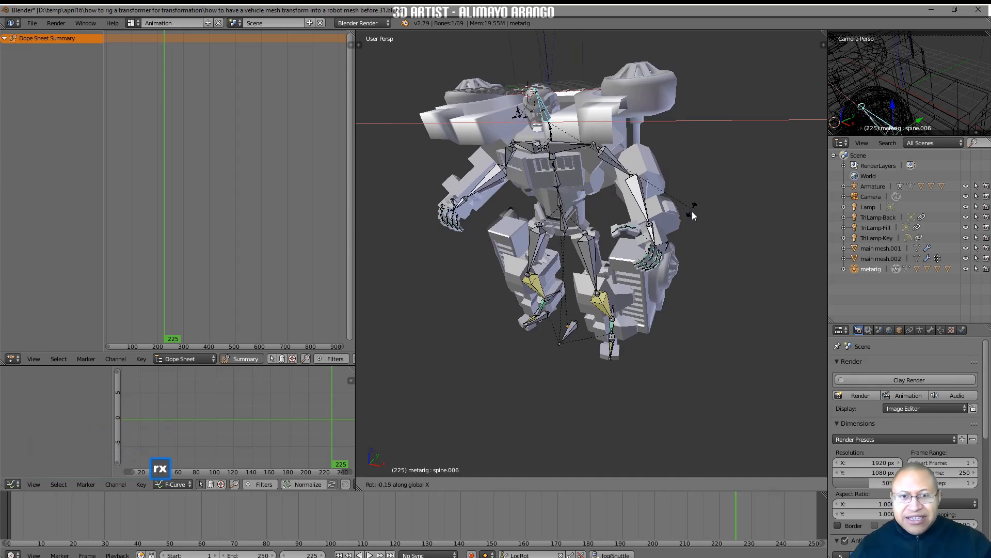
left_click(679, 245)
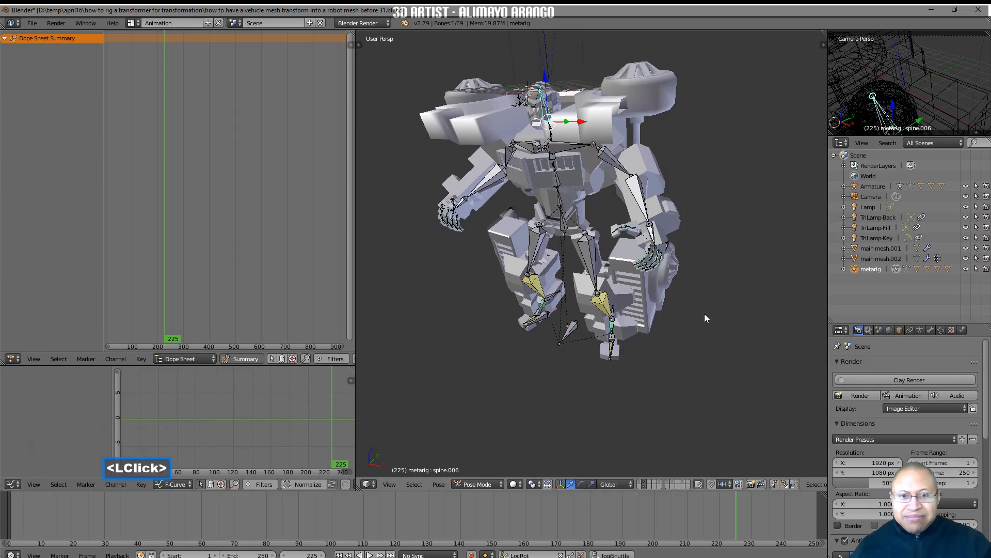
Insert a keyframe for all metarig bones at frame 225 and save the file as version 32
middle_click_drag(631, 383, 654, 377)
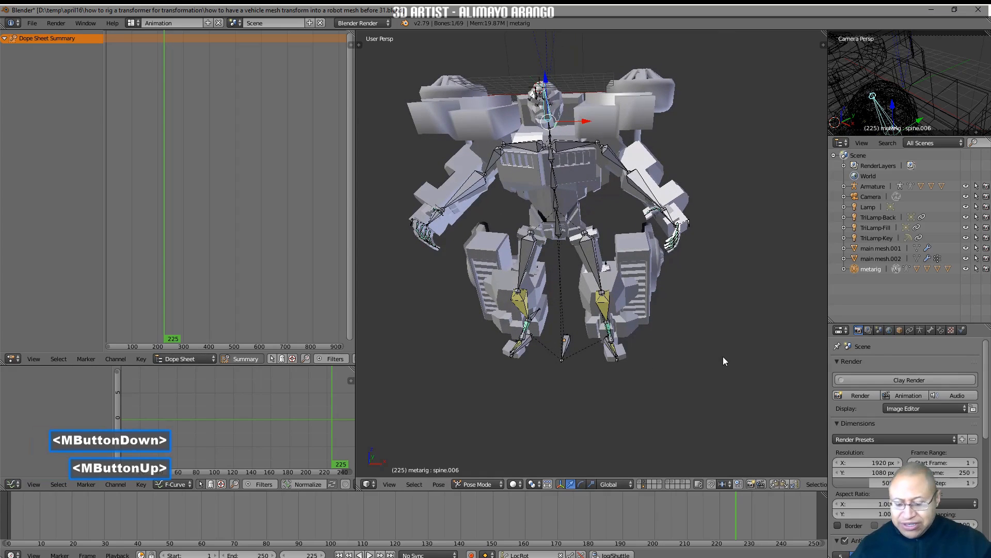
key("a")
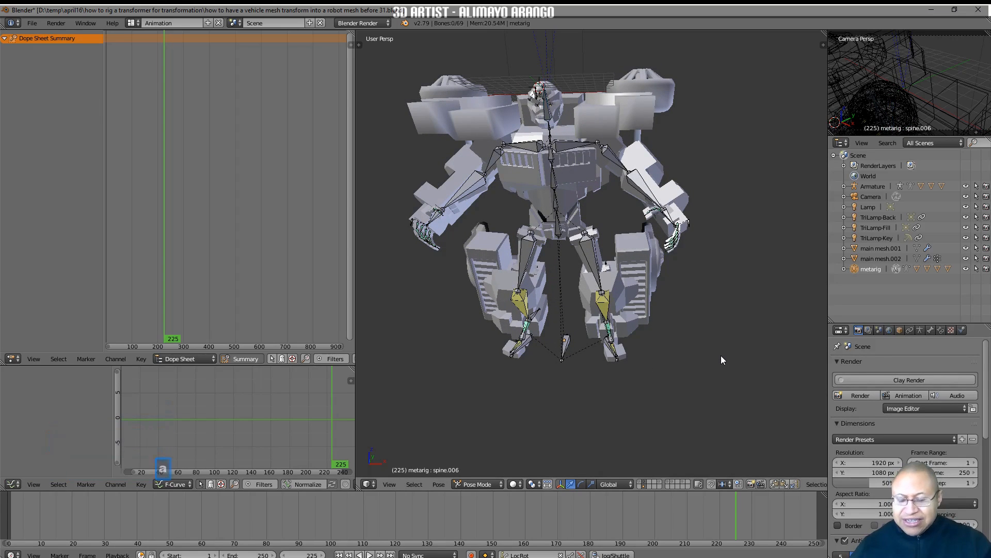
key("a")
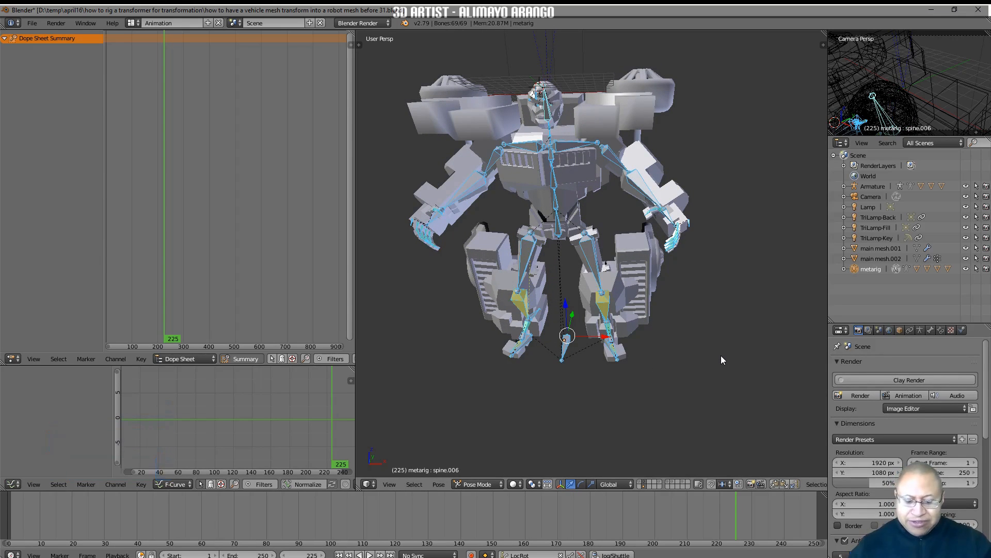
key("i")
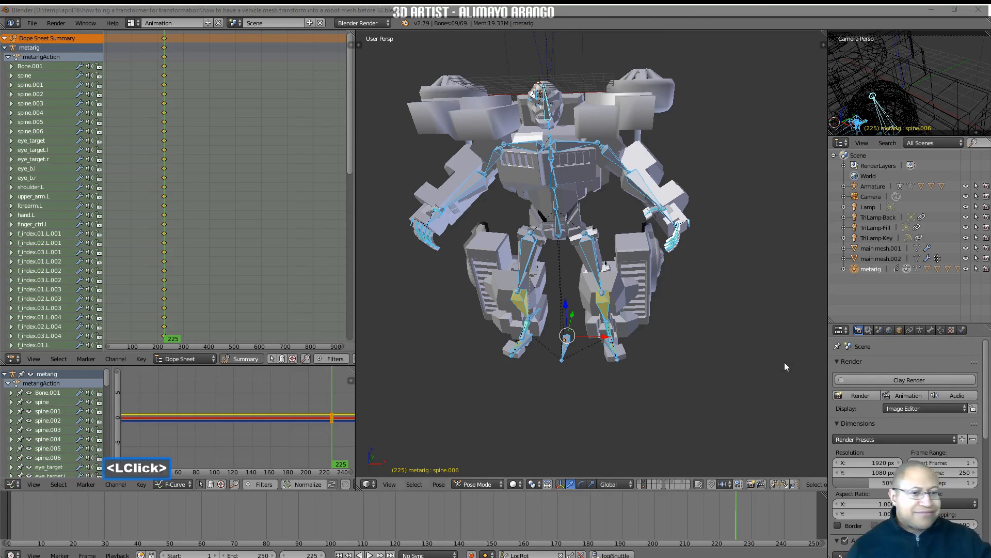
left_click(747, 387)
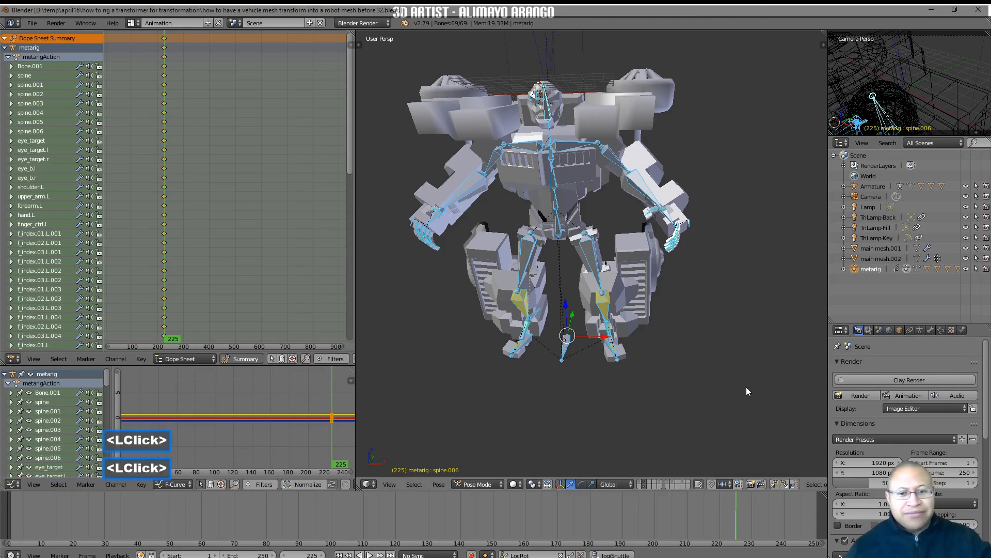
Keyframe the robot mesh's "more detail" shape key at value 0.000 on frame 225
left_click(682, 195)
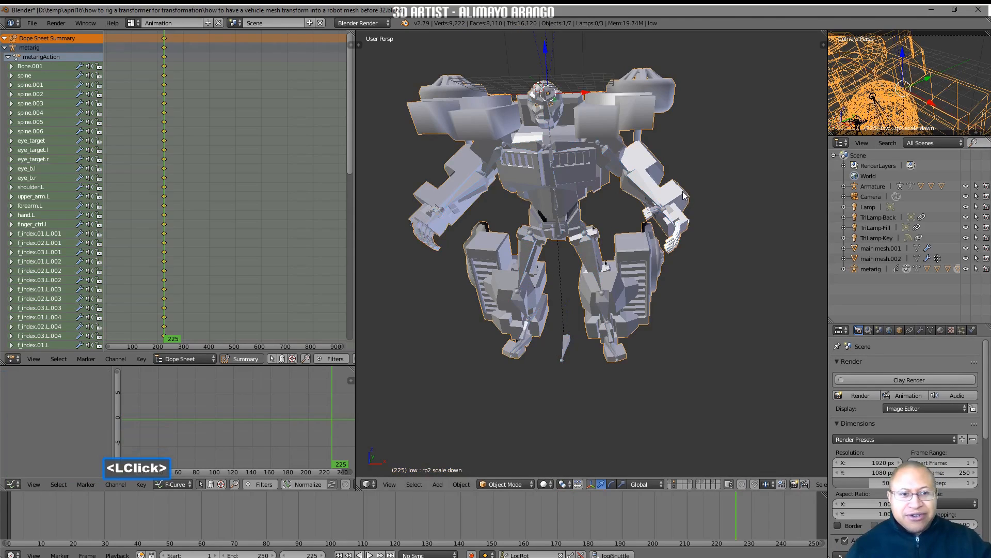
left_click(931, 330)
scroll(937, 416, "down", 3)
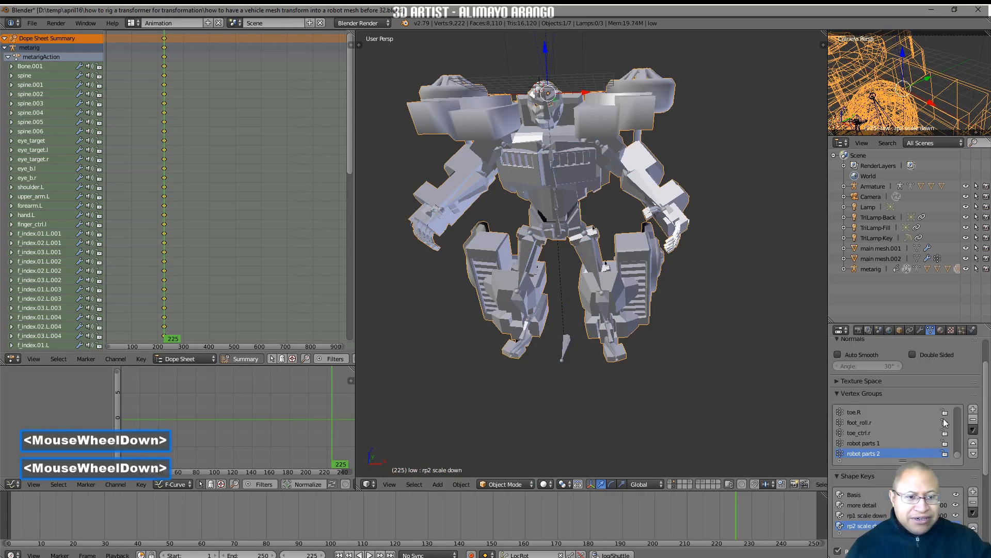
left_click(872, 506)
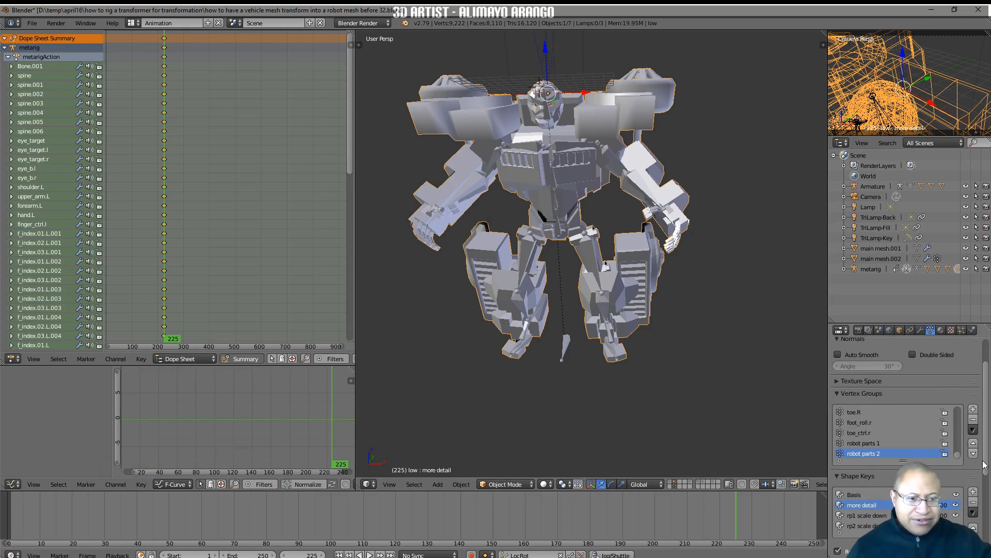
left_click_drag(985, 463, 985, 499)
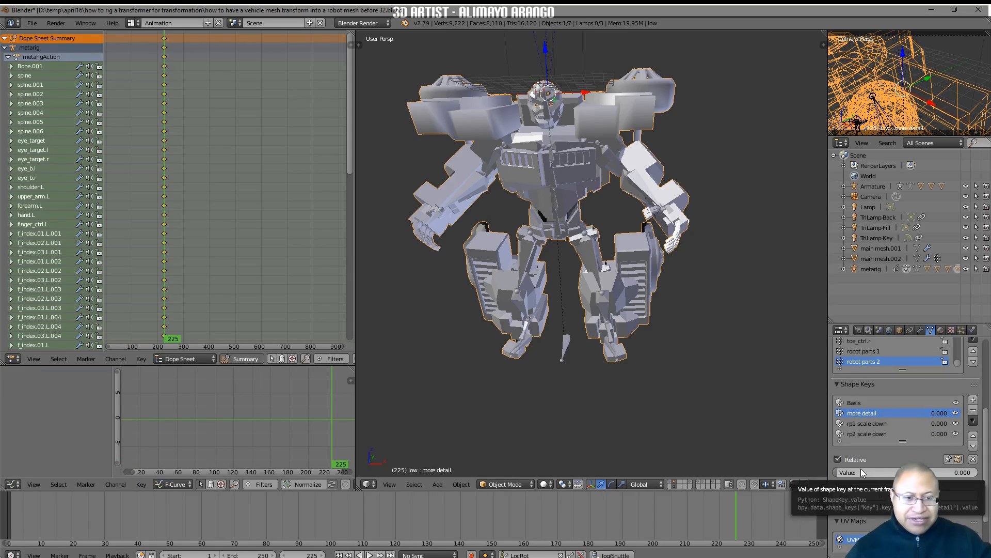
key("i")
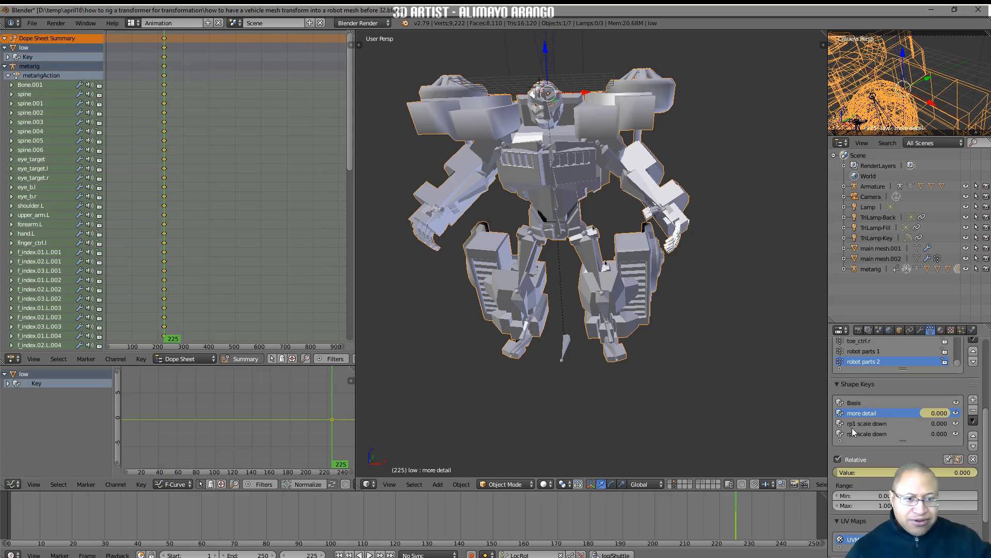
Keyframe the "rp1 scale down" and "rp2 scale down" shape keys at 0.000 on frame 225, saving the file as version 33
left_click(867, 423)
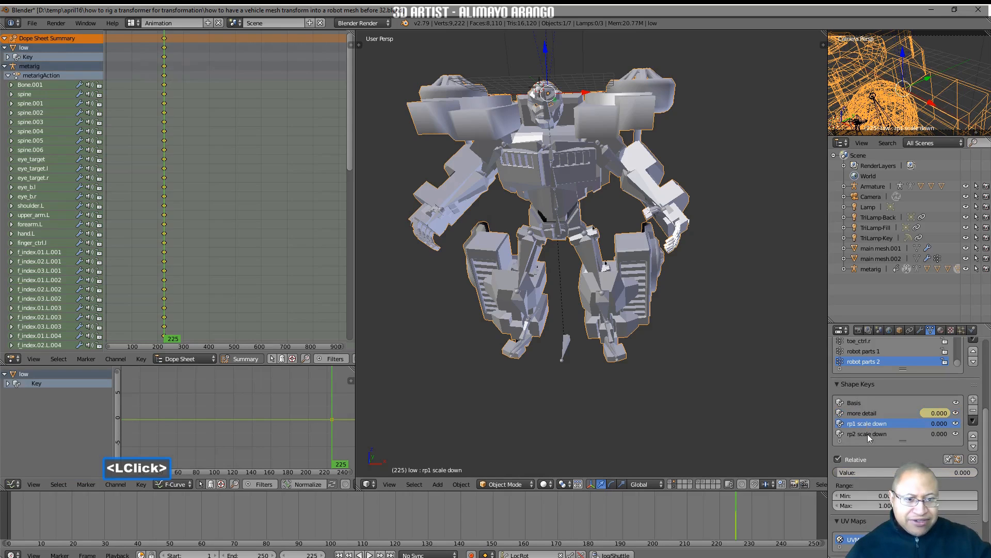
key("i")
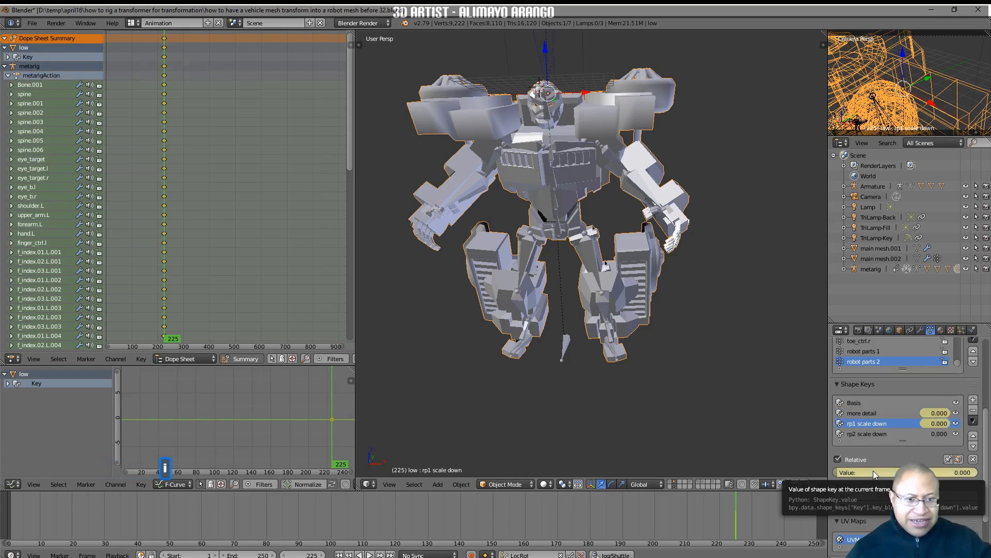
left_click(872, 434)
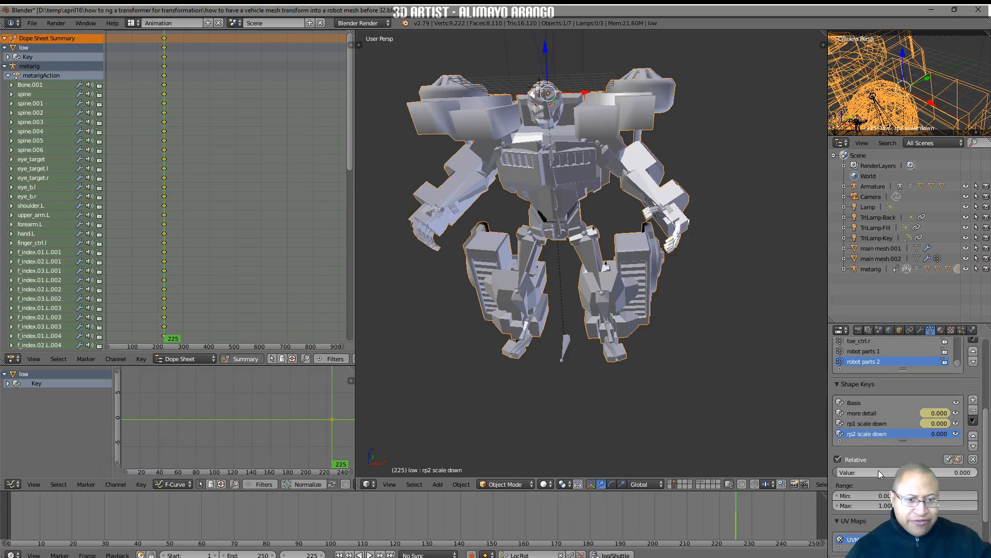
key("i")
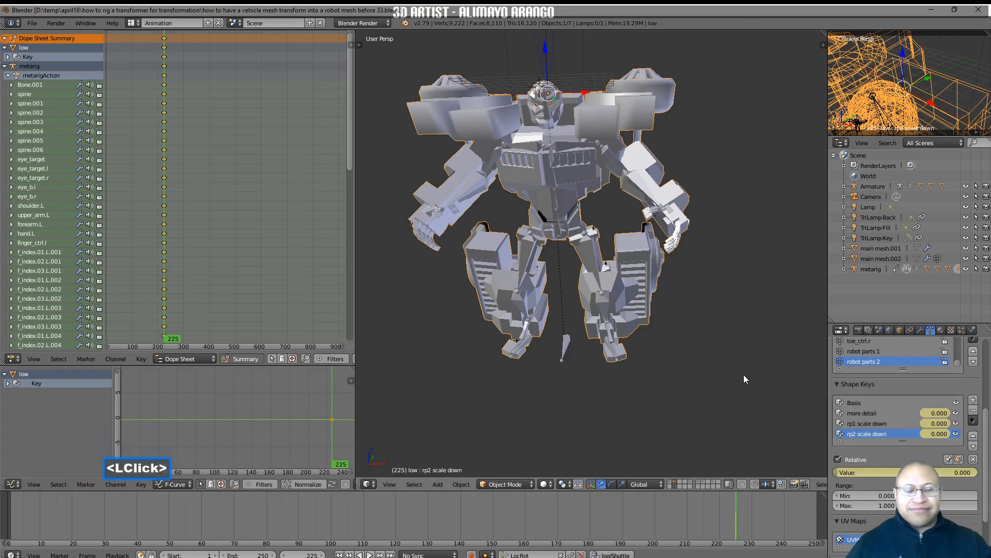
Select the metarig in the viewport and set the current frame to 25
left_click(646, 191)
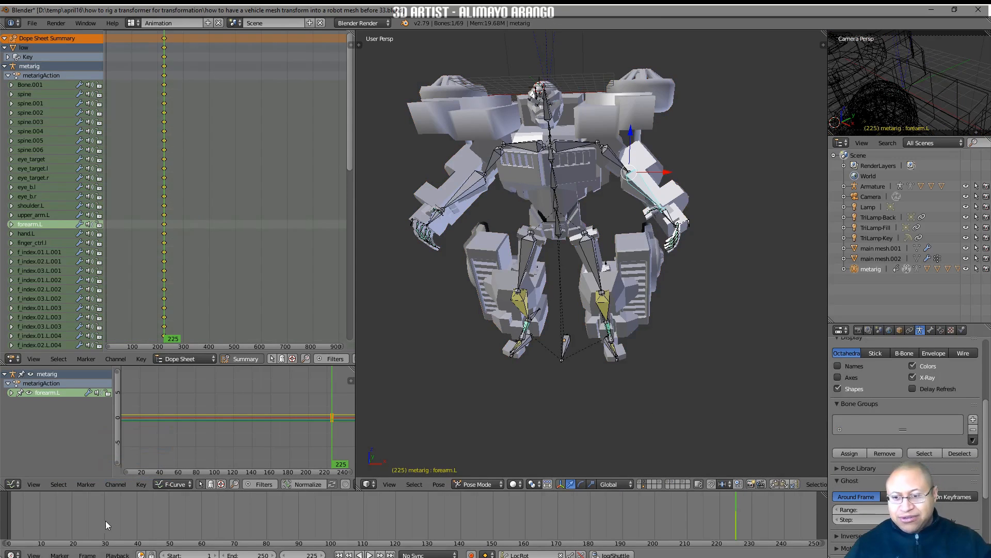
right_click(89, 524)
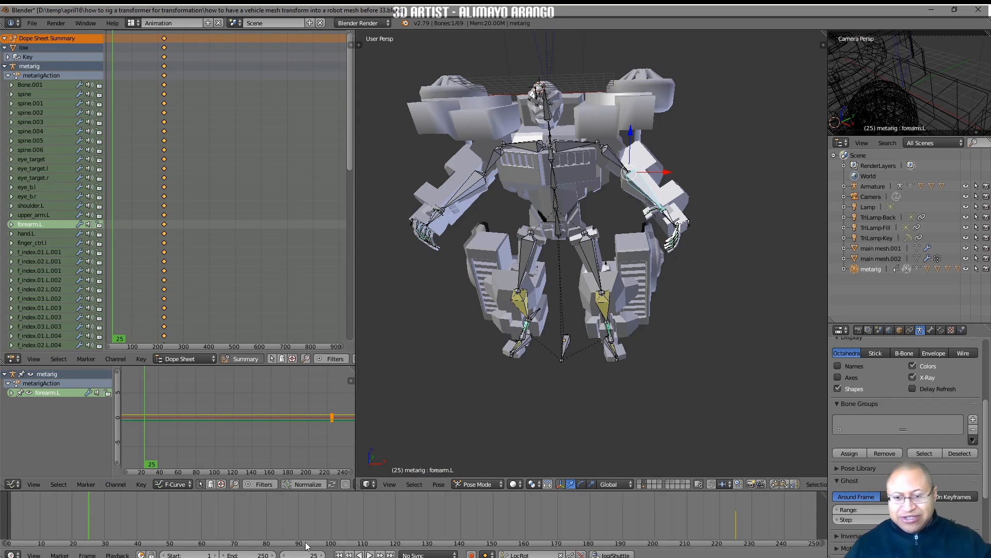
Switch the viewport to orthographic projection and hide the root bone, Bone.001, between the robot's feet
key("t")
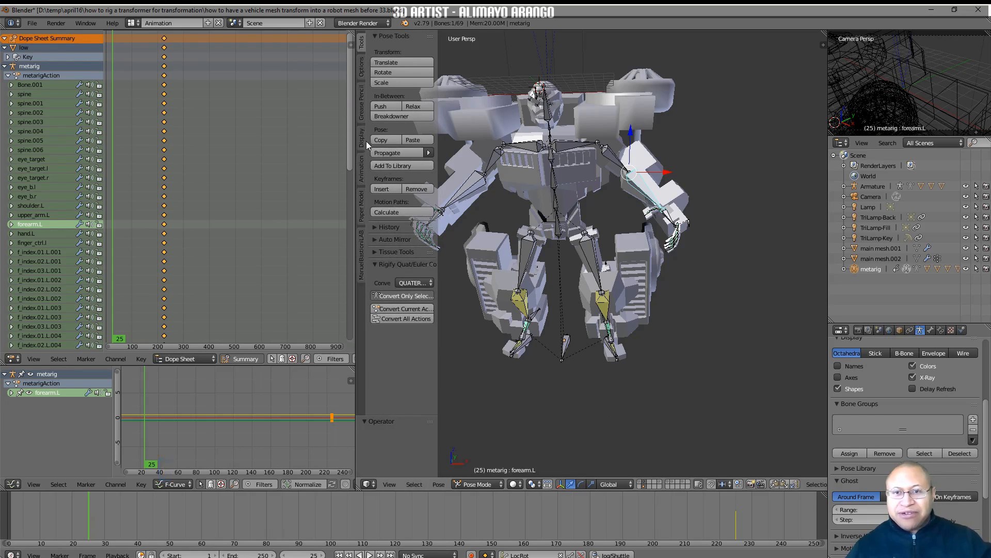
left_click(363, 141)
left_click(422, 104)
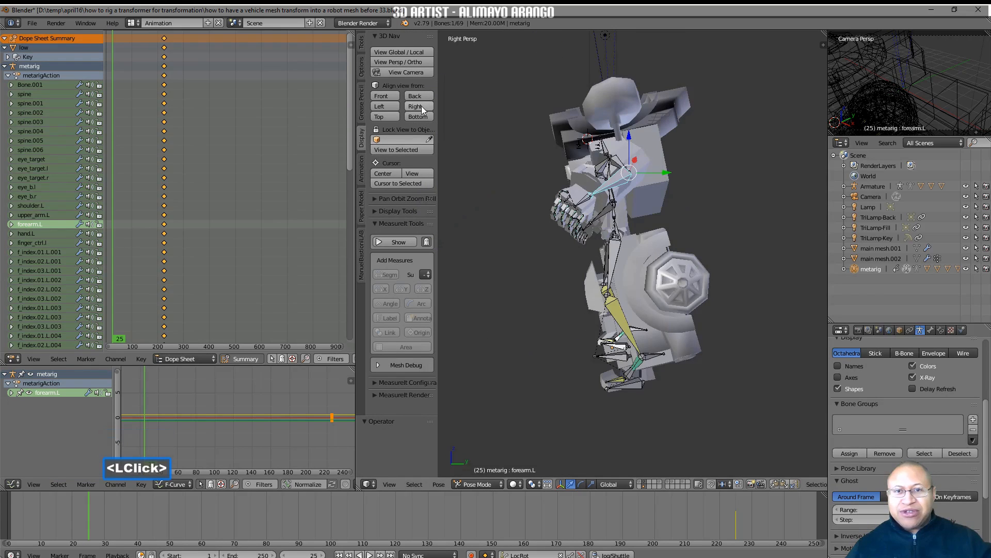
left_click(427, 62)
scroll(698, 219, "down", 1)
scroll(698, 221, "down", 4)
middle_click_drag(615, 265, 605, 323)
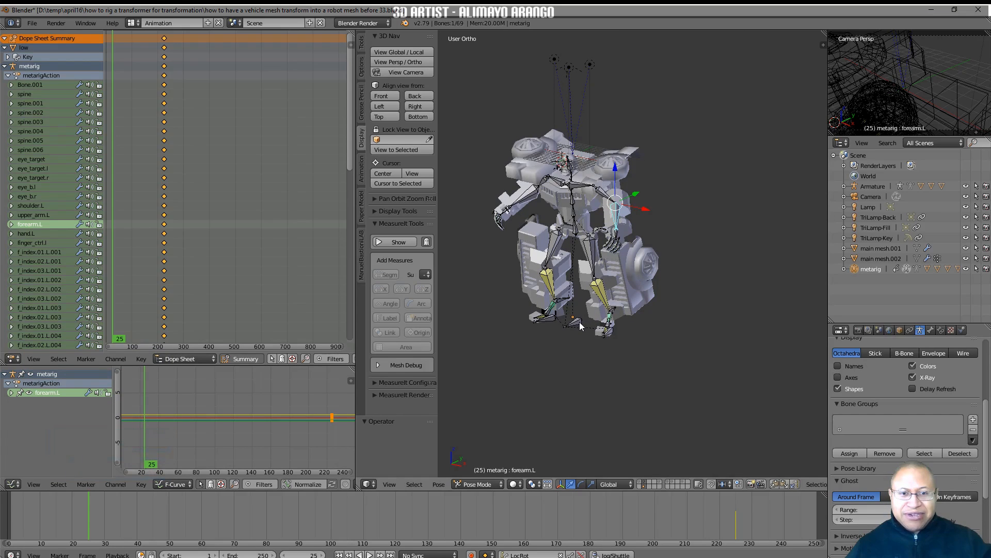
left_click(581, 325)
key("h")
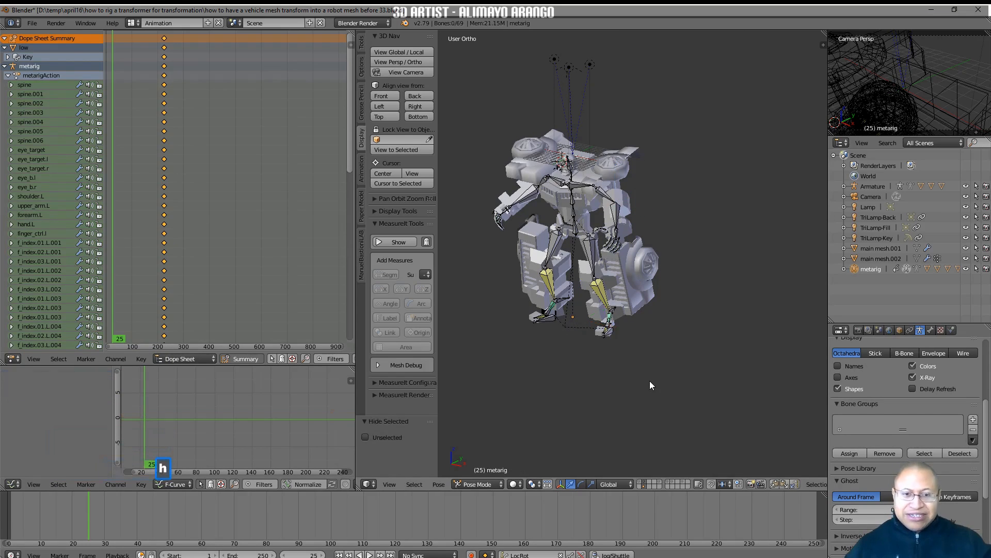
Rotate all visible metarig bones 90° about global X and save the file as version 34
left_click(427, 106)
scroll(698, 347, "down", 2)
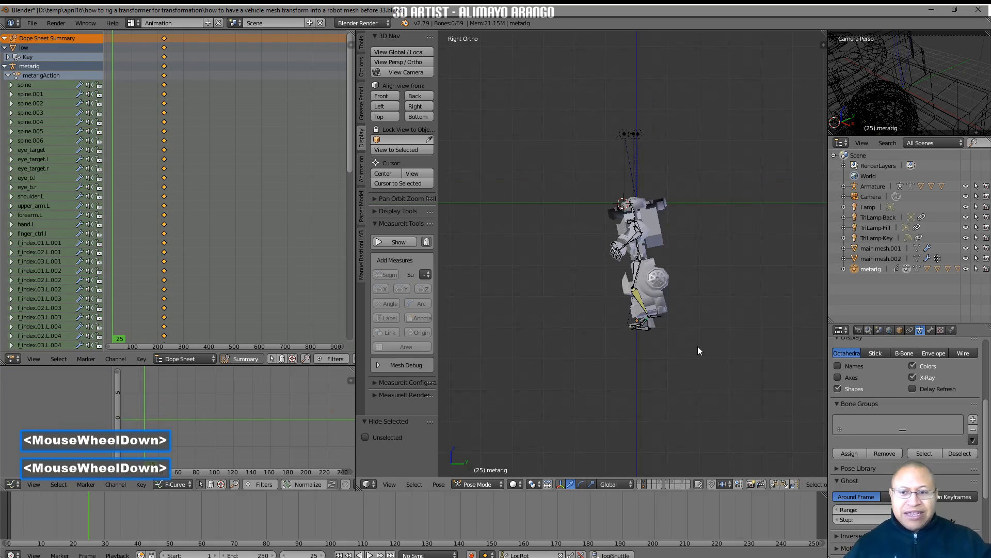
key("a")
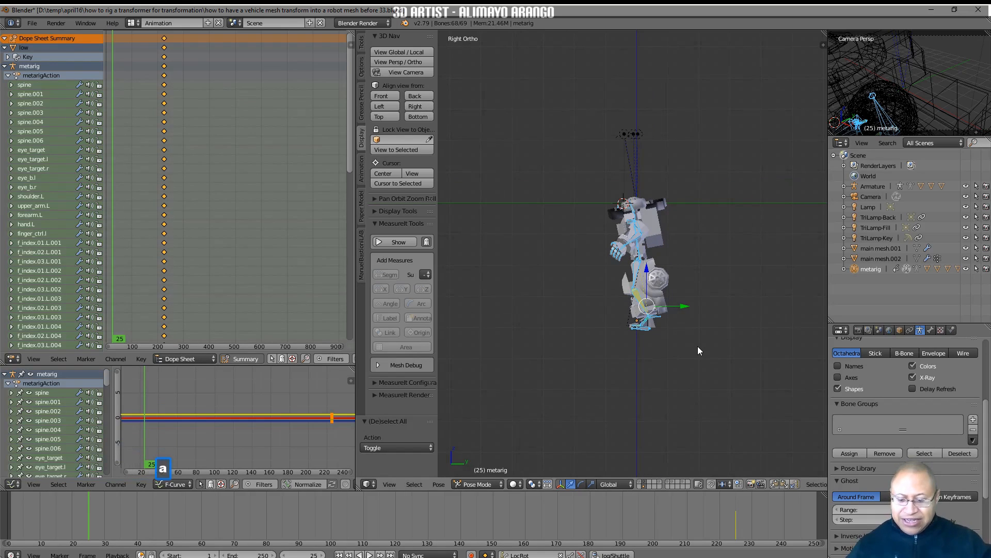
key("r")
key("x")
key("9")
key("0")
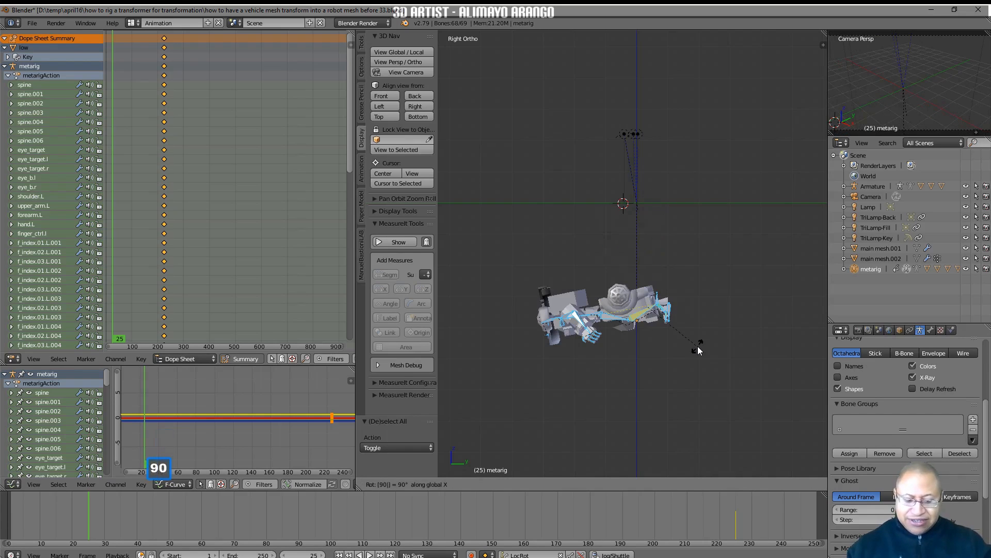
key("Return")
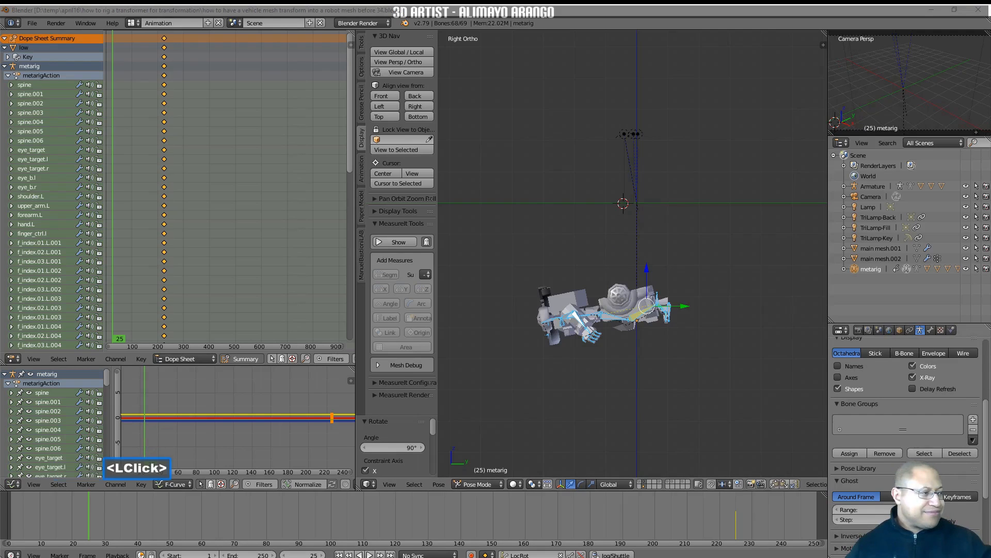
left_click(781, 364)
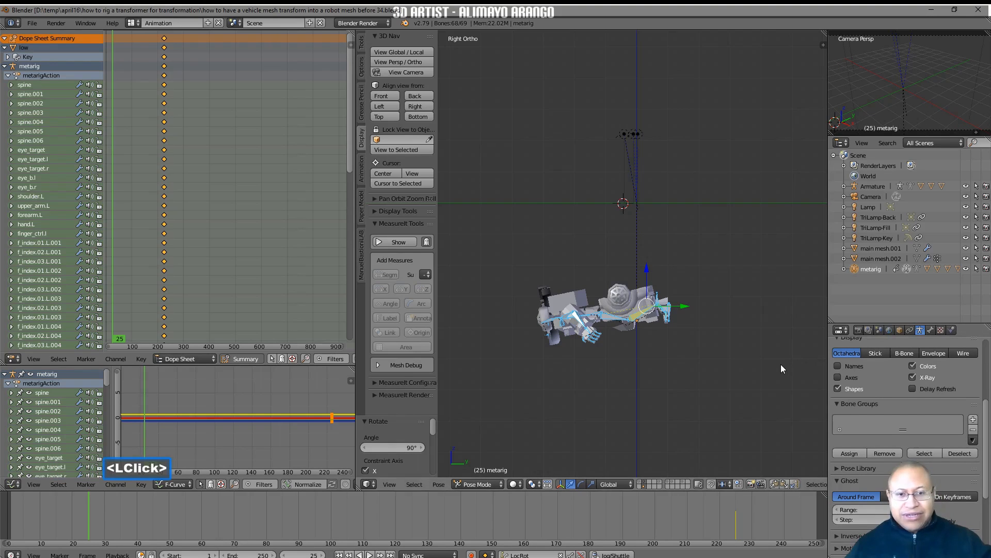
Level the robot by rotating all visible bones about -7.5° about global X, and insert a keyframe for them at frame 25
key("r")
key("x")
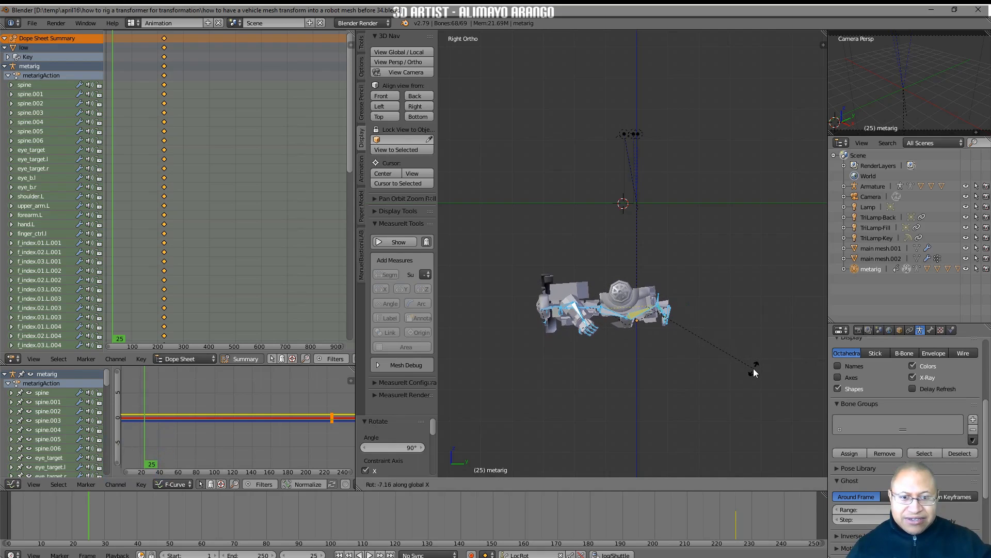
left_click(754, 370)
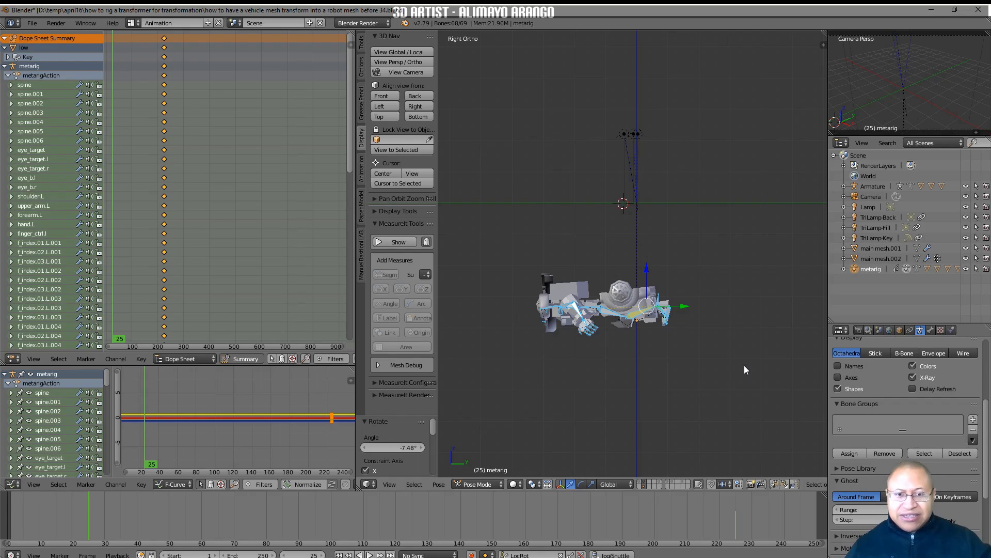
key("i")
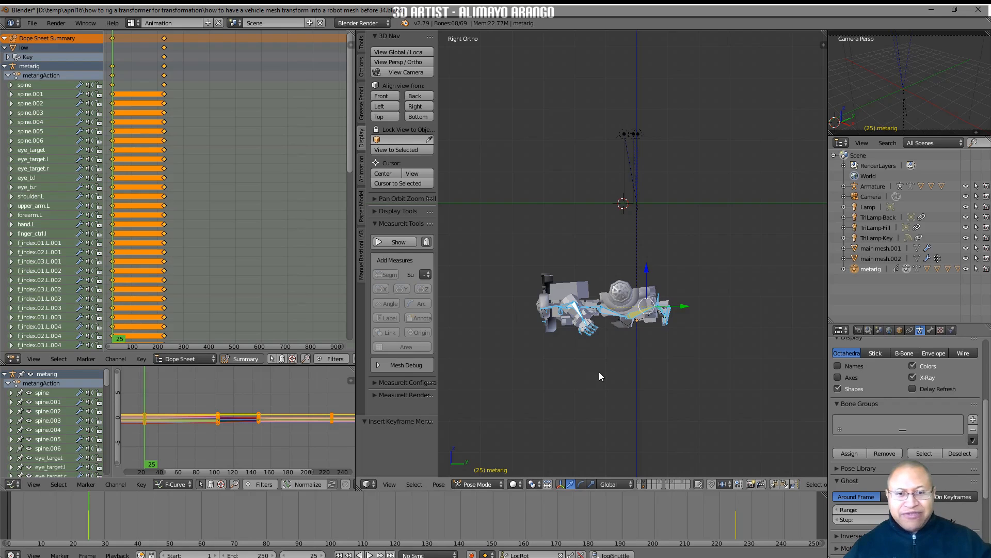
Select the robot's left upper arm bone, upper_arm.L
middle_click_drag(651, 391, 711, 237, "shift")
left_click(674, 156)
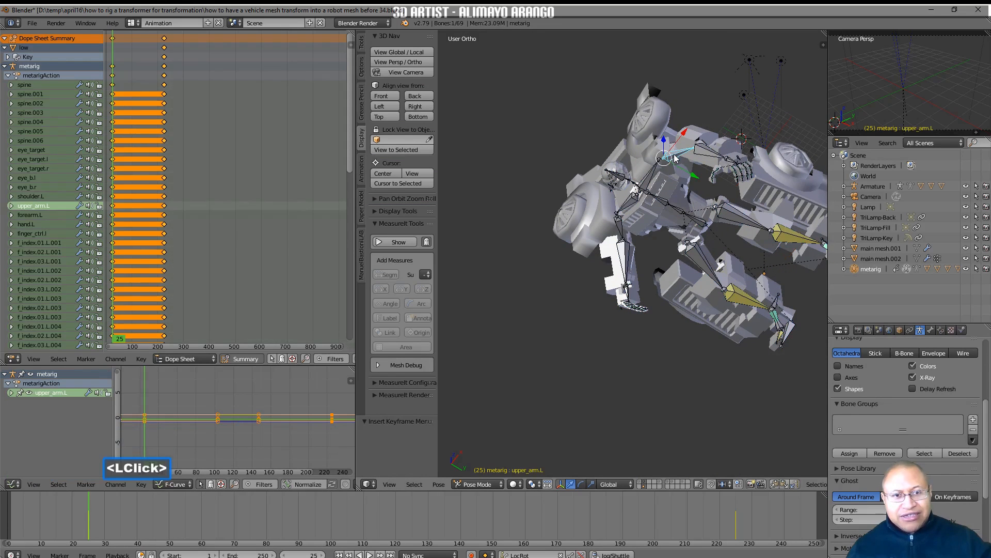
middle_click_drag(668, 229, 740, 208)
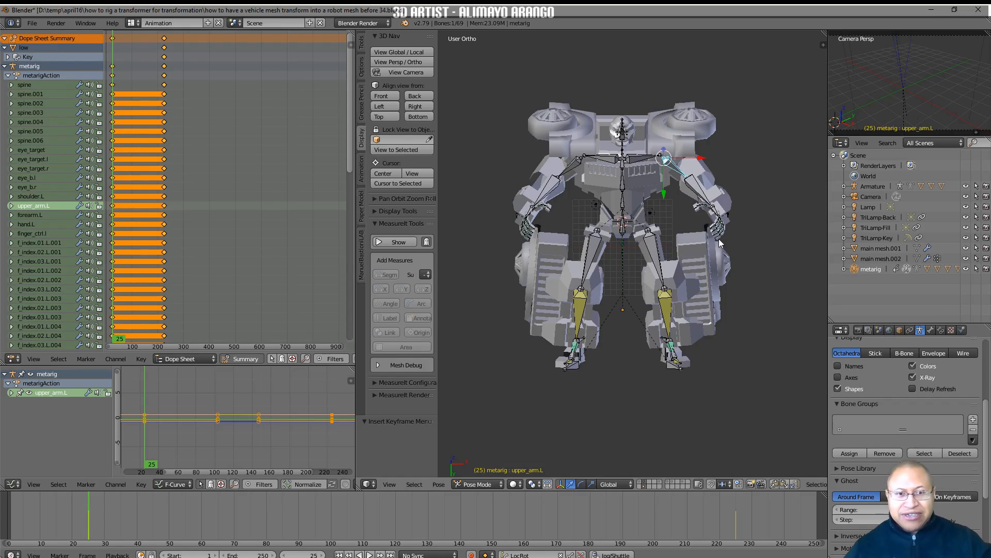
key("r")
key("y")
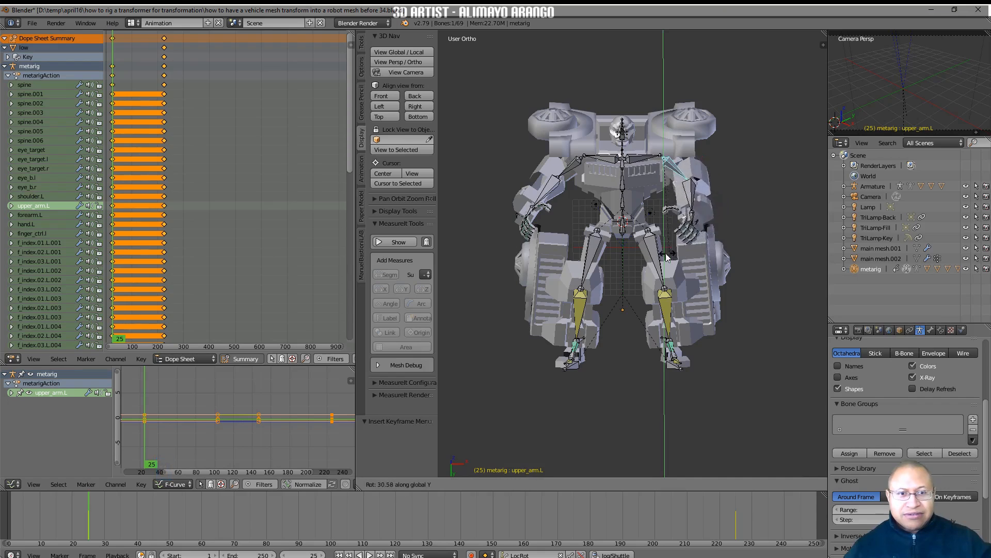
right_click(695, 250)
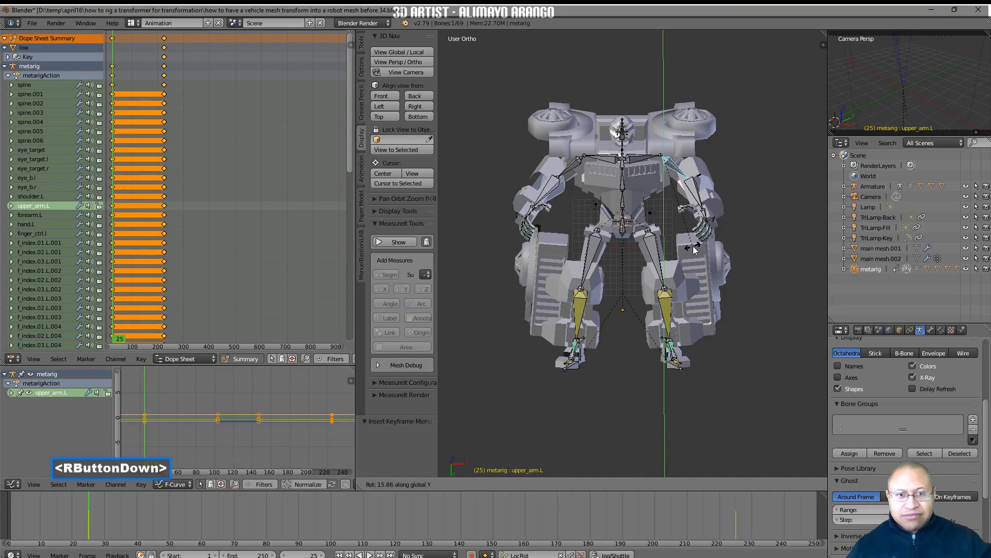
Rotate the upper_arm.L bone about 41° about global Z
key("r")
key("z")
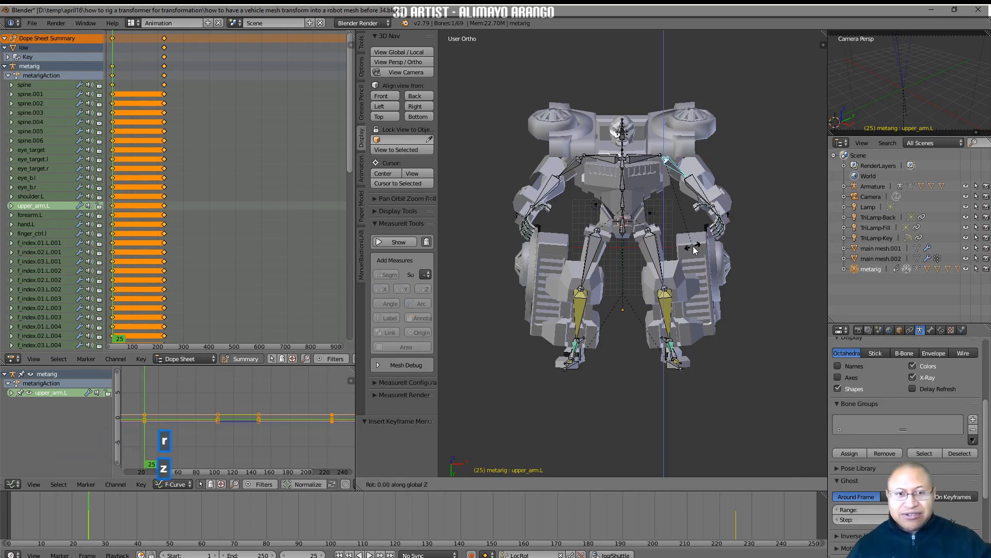
left_click(631, 259)
Swing the upper_arm.L bone toward the head by rotating it about -134° about global X
middle_click_drag(631, 259, 611, 330)
middle_click_drag(706, 215, 733, 211)
key("r")
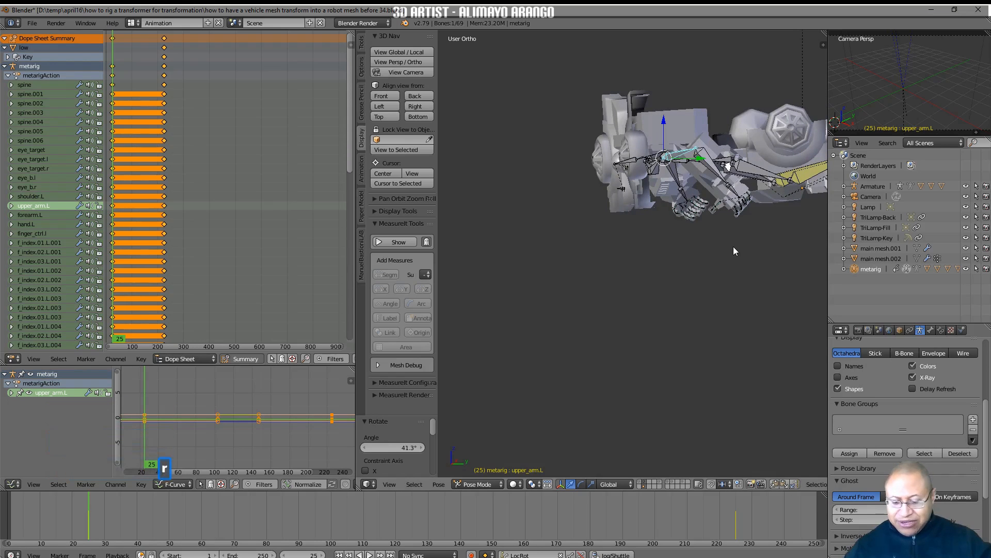
key("x")
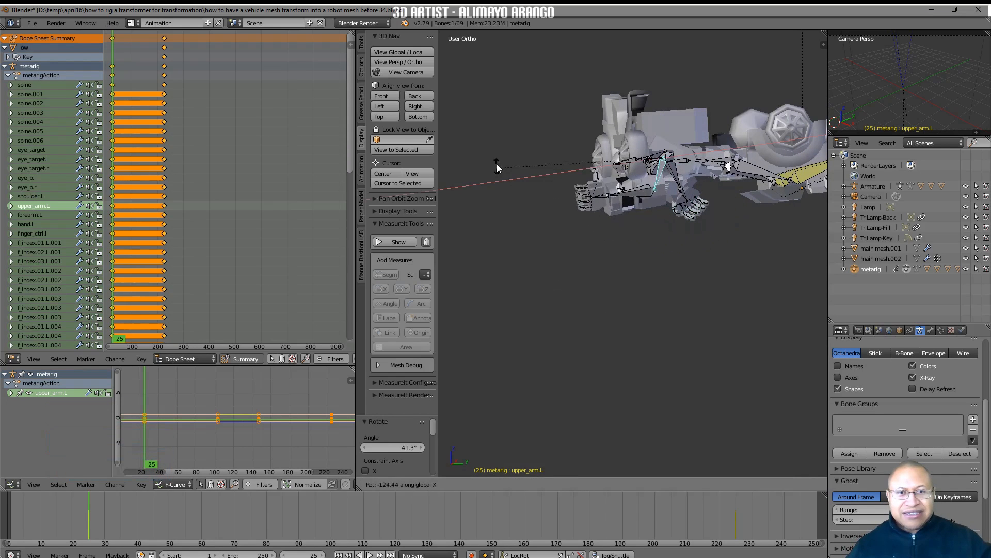
left_click(509, 145)
Fold the left forearm by rotating forearm.L about -60° about global X
left_click(629, 195)
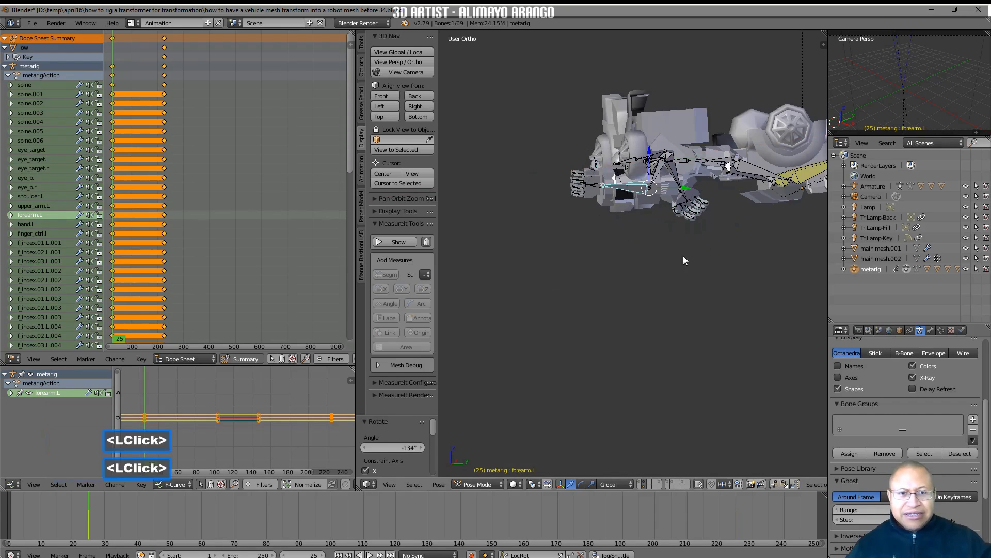
key("r")
key("x")
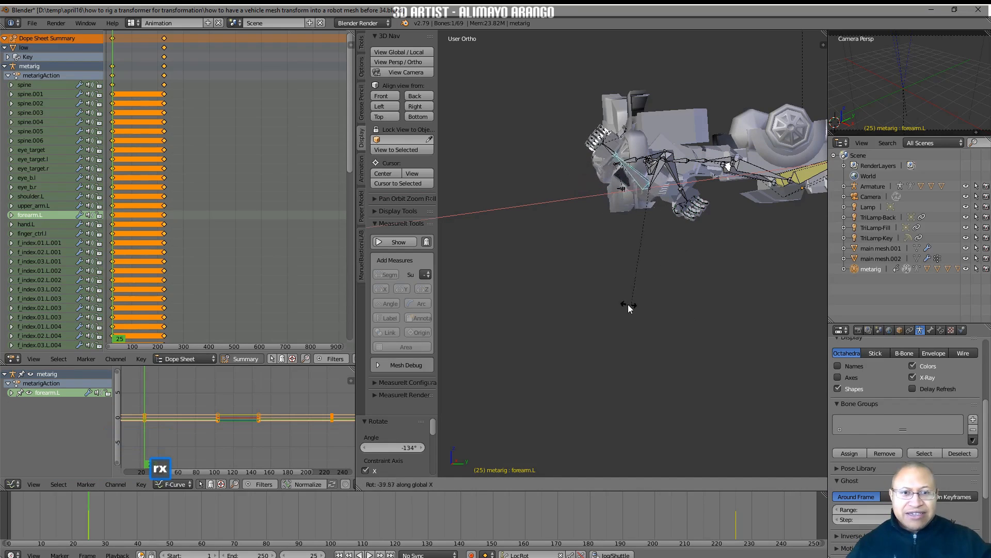
left_click(592, 299)
Copy the pose of upper_arm.L and forearm.L and paste it X-flipped onto the right arm
mouse_move(592, 299)
middle_mouse_down()
mouse_move(683, 283)
mouse_move(592, 293)
middle_mouse_up()
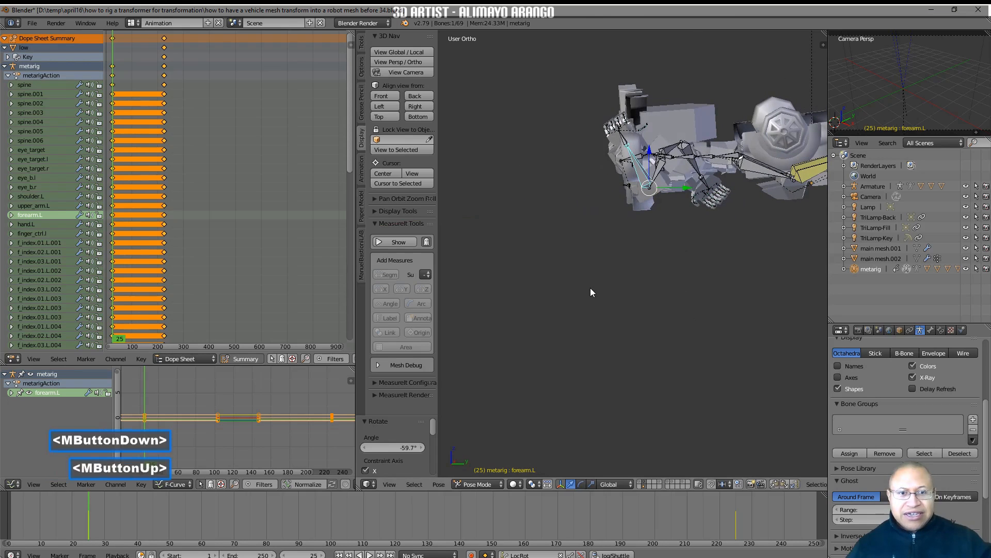
left_click(661, 173, "shift")
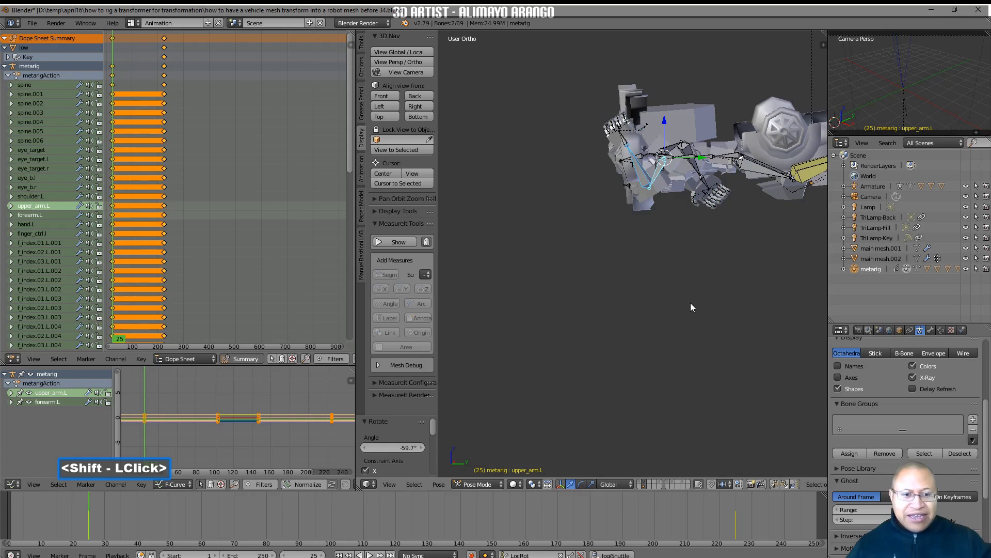
left_click(776, 485)
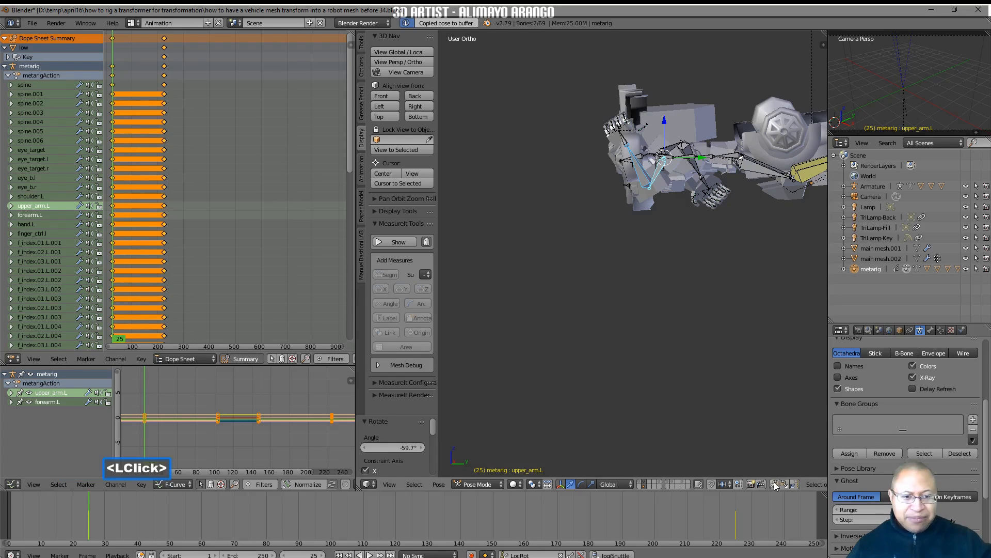
left_click(794, 485)
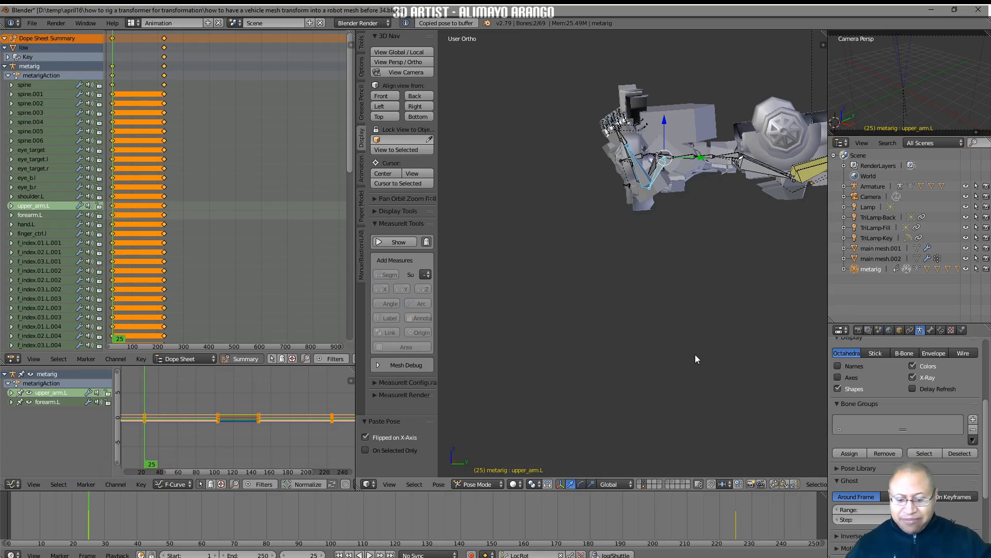
Insert a keyframe for upper_arm.L and forearm.L at frame 25 and save the file as version 35
key("i")
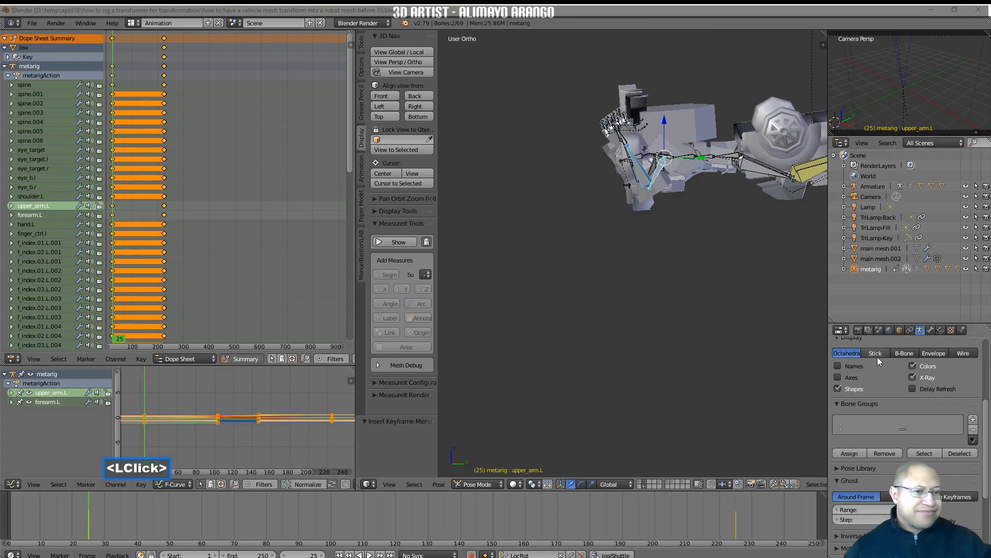
left_click(754, 354)
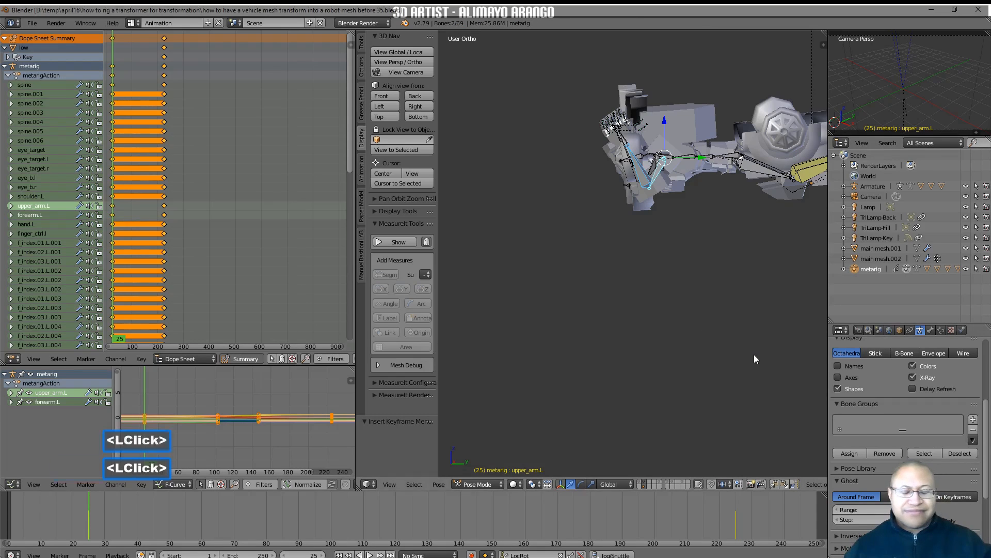
Move the left foot control, main_foot_ctrl.l, about -11.15 along global Y and about -3.86 along global X
middle_click_drag(779, 295, 684, 313, "shift")
left_click(781, 185)
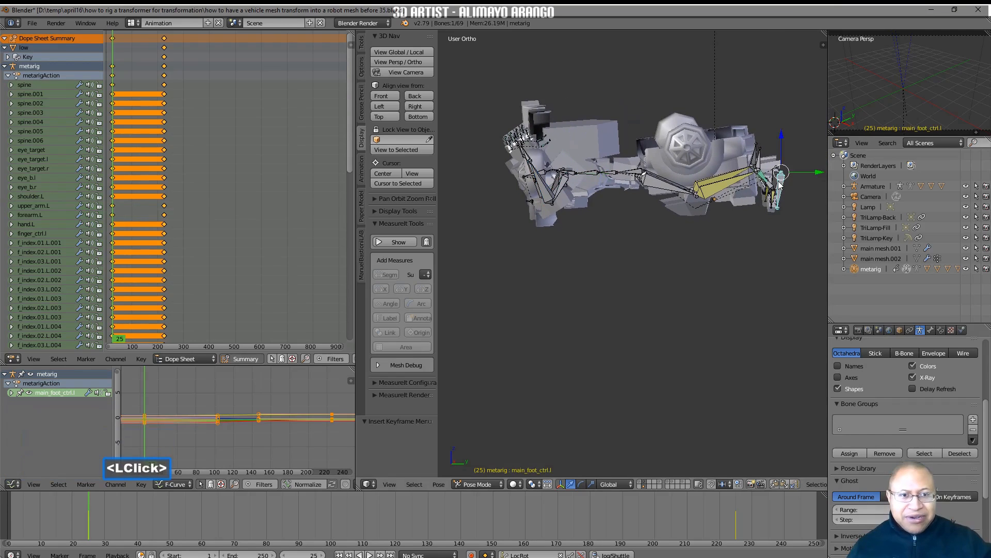
left_click_drag(812, 176, 747, 172)
left_click_drag(744, 168, 744, 170)
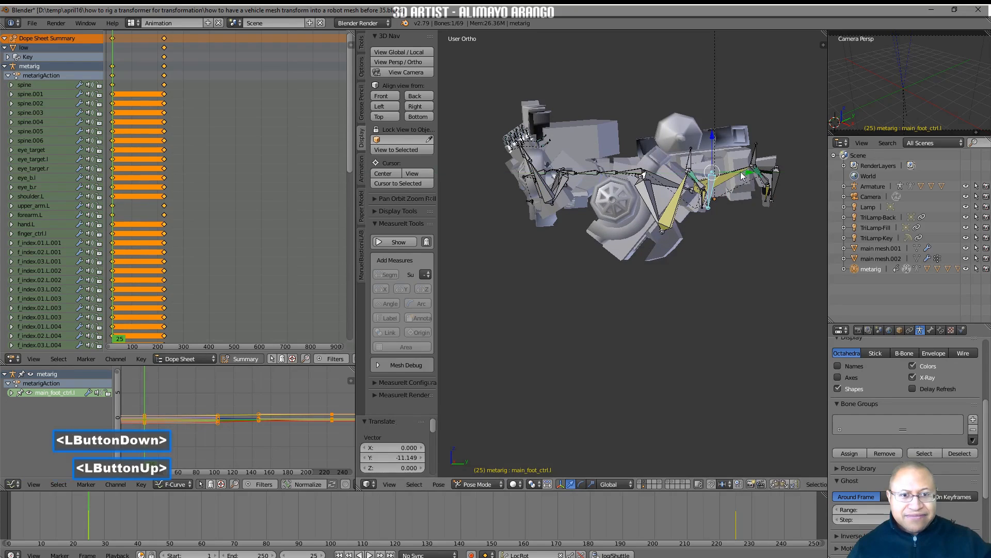
middle_click_drag(611, 297, 681, 208)
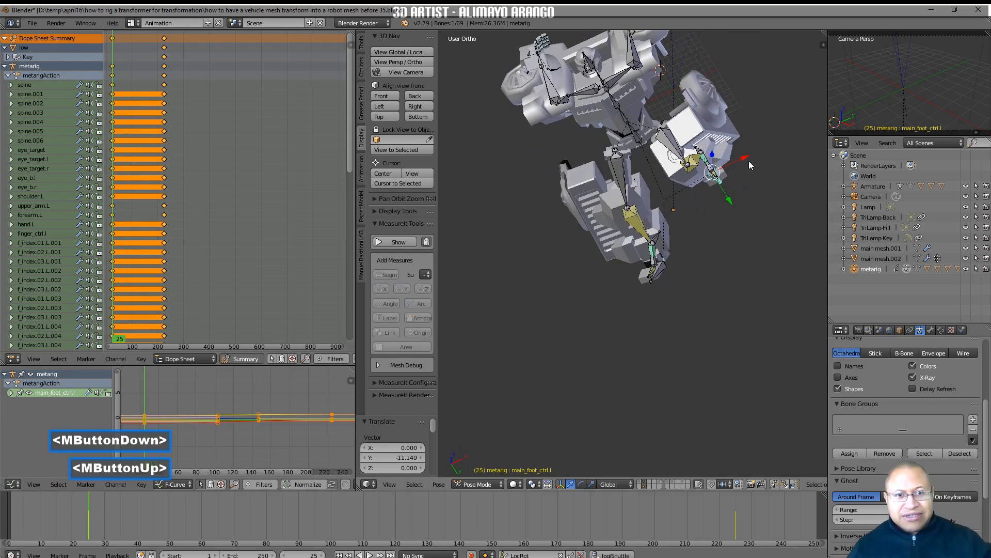
left_click_drag(745, 160, 723, 169)
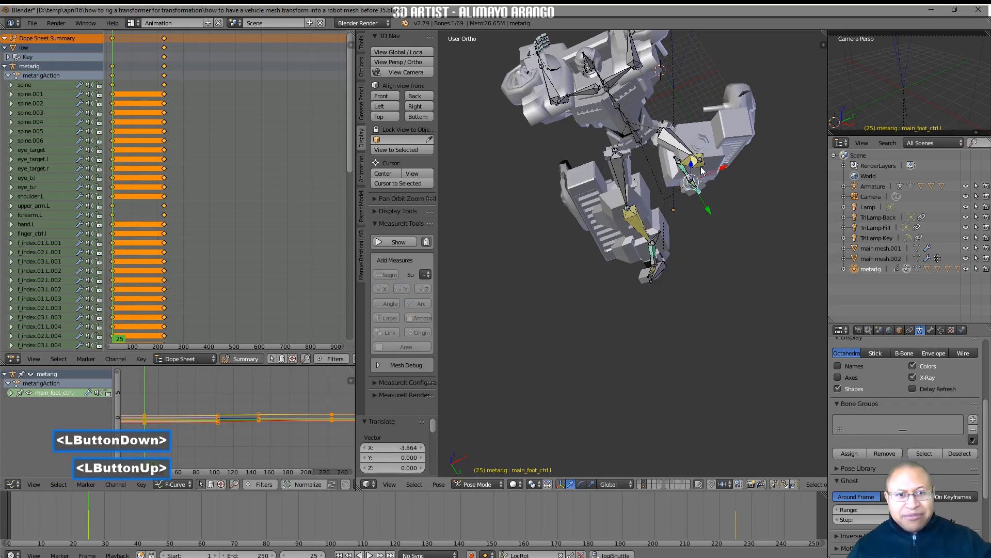
Rotate the shin.L bone about -16.6° about global Y
left_click(701, 167)
middle_click_drag(703, 170, 736, 218)
key("r")
key("y")
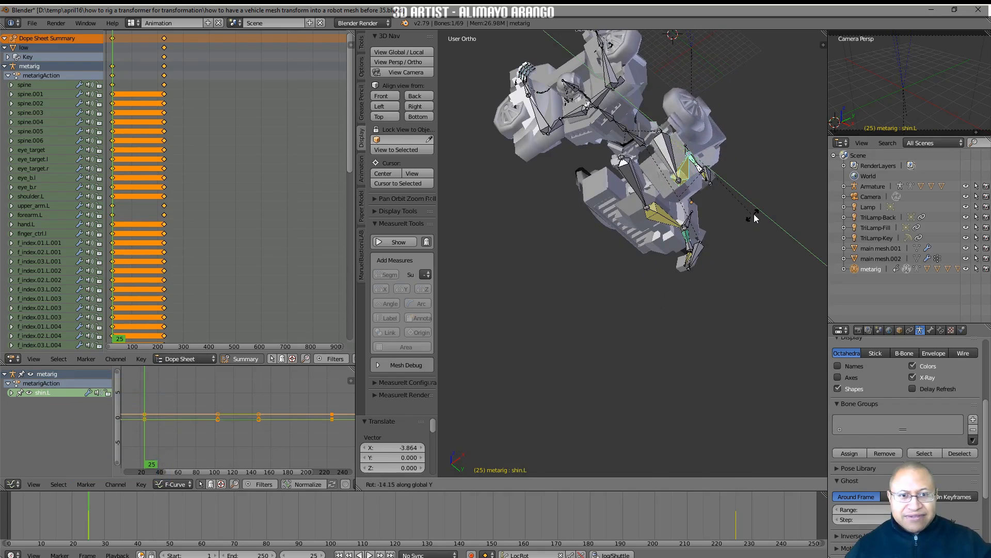
left_click(756, 212)
middle_click_drag(756, 212, 689, 255)
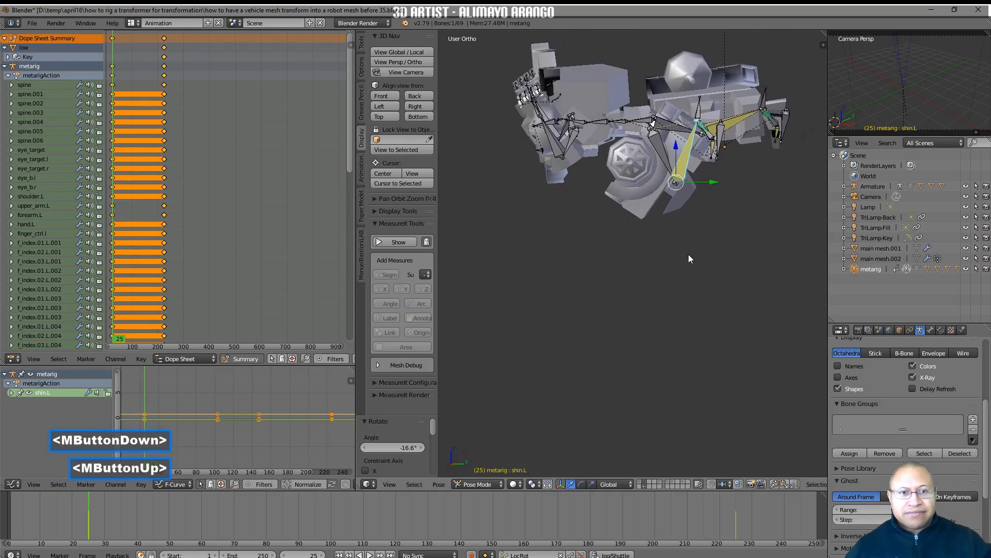
Move main_foot_ctrl.l about -3.08 along global Y, and paste its pose together with shin.L's X-flipped onto the right leg
left_click(736, 150)
left_click_drag(758, 125, 738, 126)
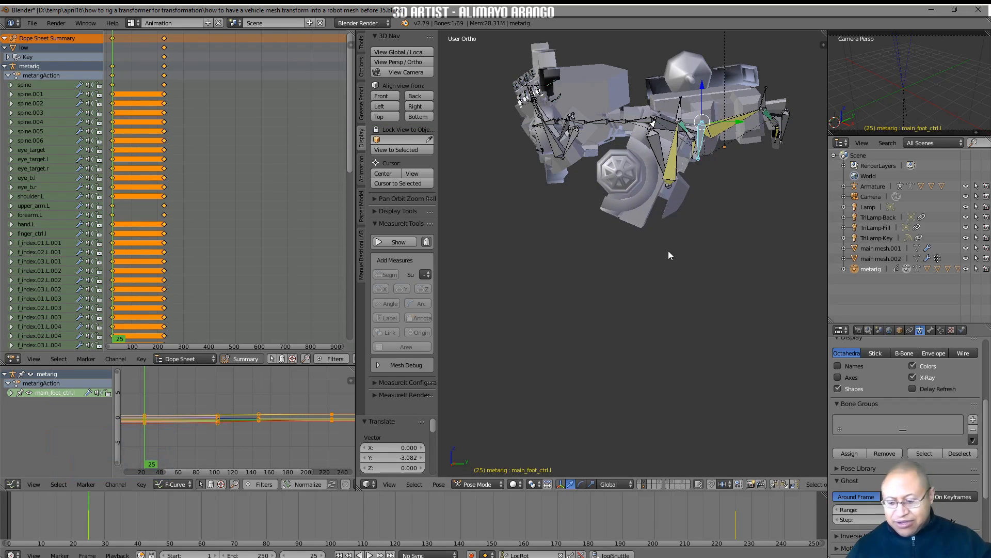
left_click(673, 167, "shift")
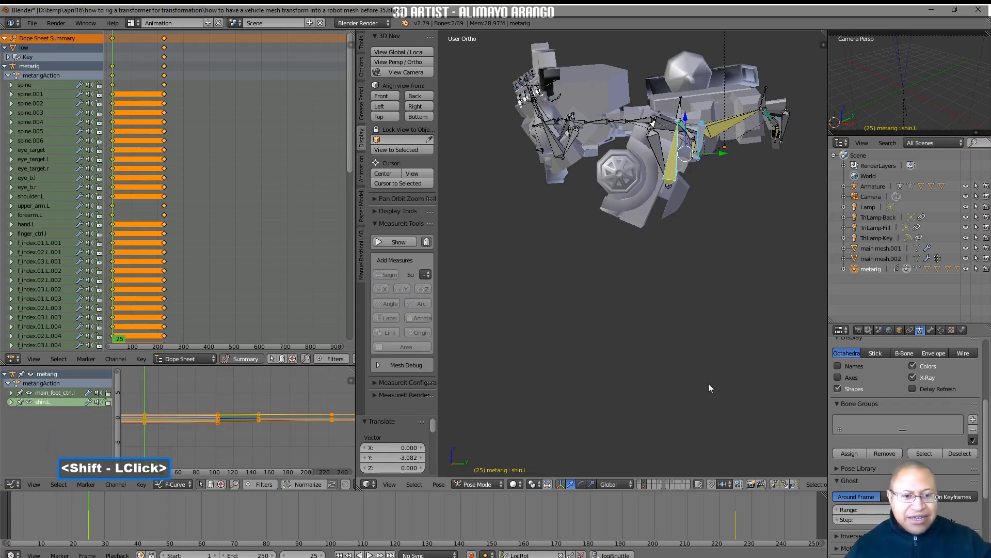
left_click(776, 483)
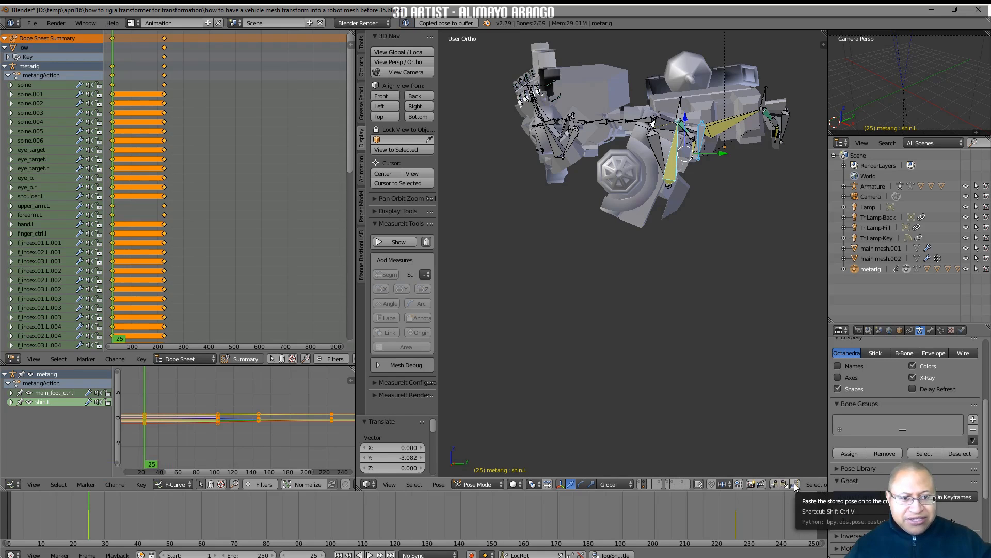
left_click(795, 486)
mouse_move(705, 317)
middle_mouse_down()
mouse_move(760, 289)
mouse_move(697, 310)
mouse_move(709, 322)
middle_mouse_up()
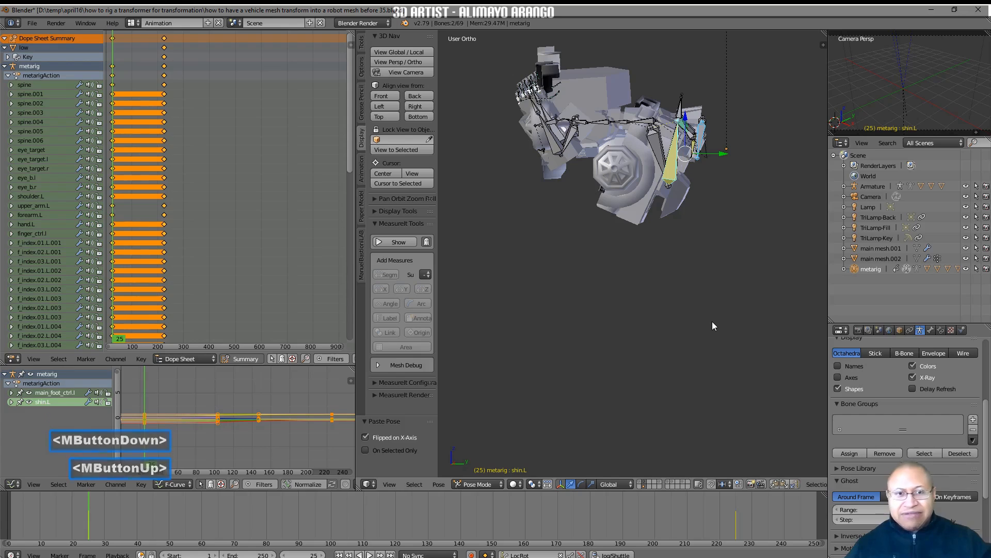
Insert a keyframe for all metarig bones at frame 25 and save the file as version 36
key("a")
key("a")
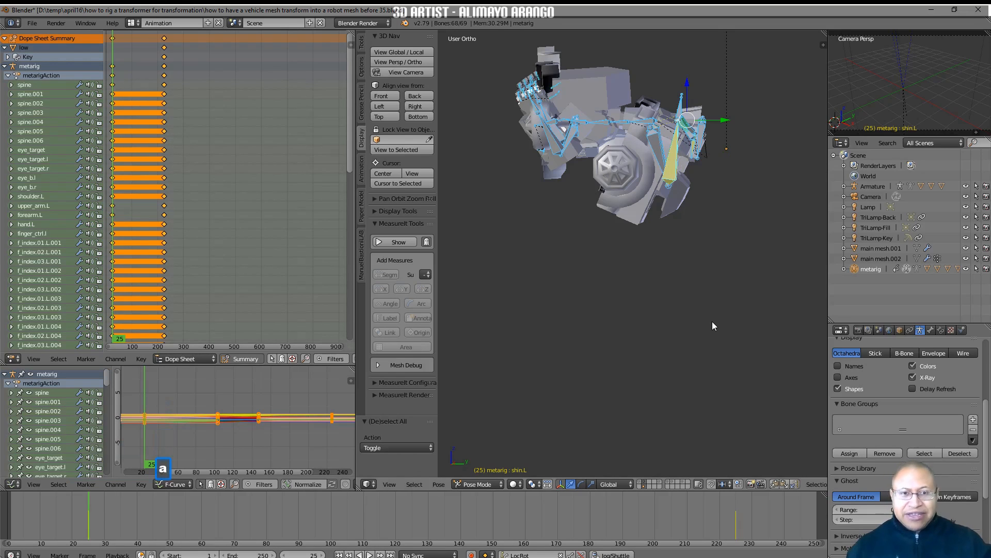
key("i")
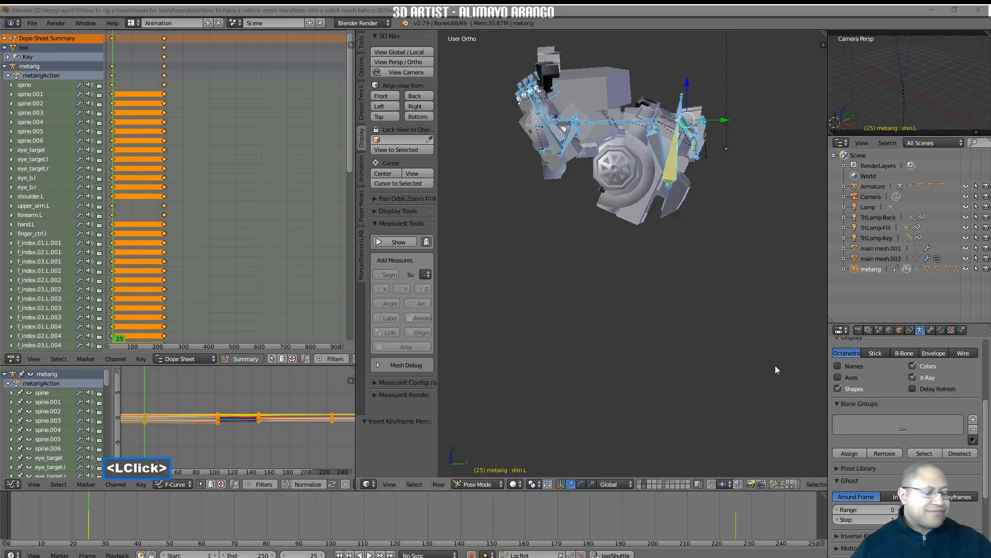
left_click(708, 382)
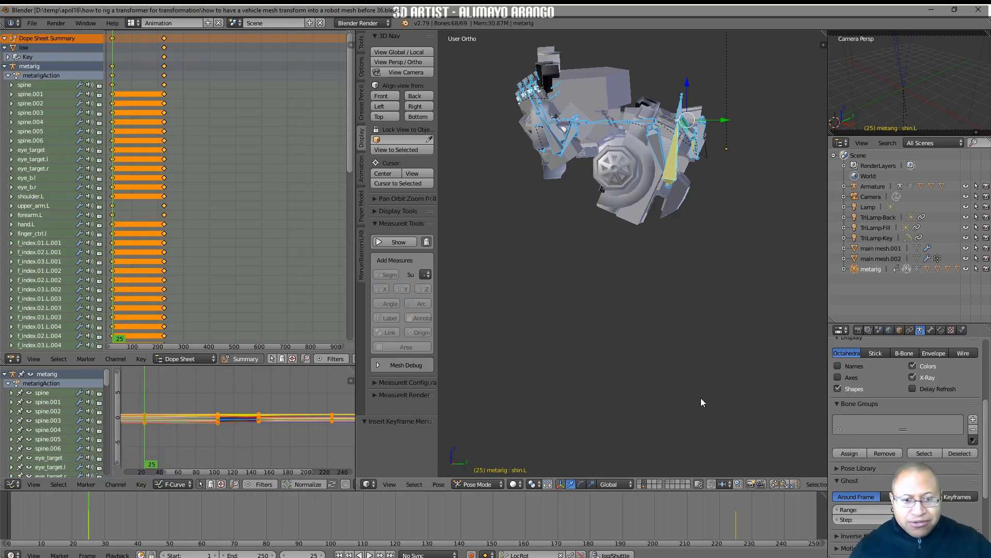
Show the truck's layer alongside the robot and put the truck's Armature into Pose Mode
left_click(673, 484, "shift")
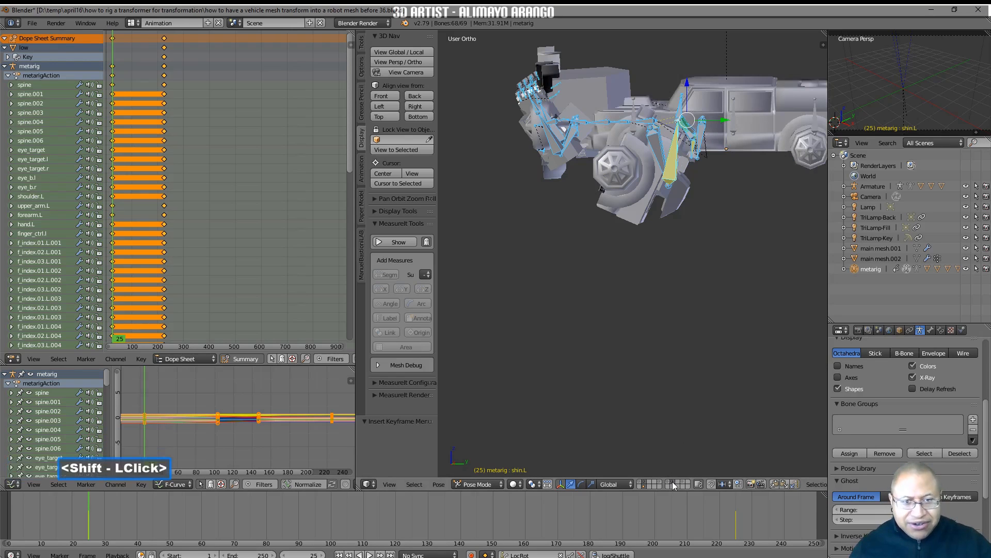
mouse_move(705, 269)
middle_mouse_down()
mouse_move(741, 298)
mouse_move(733, 270)
mouse_move(721, 277)
middle_mouse_up()
left_click(736, 123)
left_click(735, 125)
left_click(736, 133)
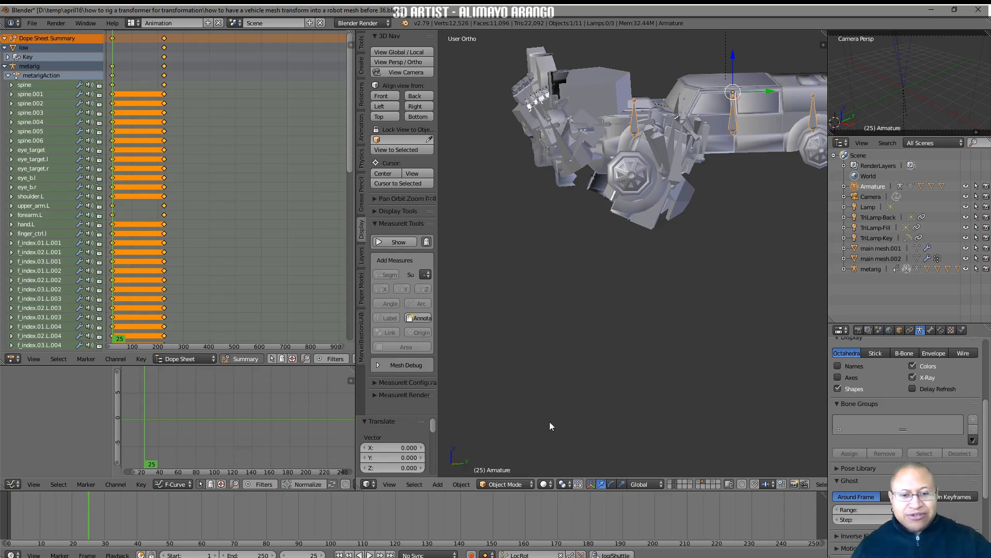
left_click(532, 484)
left_click(527, 451)
Move the truck armature's central Bone along global Y by about -20.16 and about -1.56 to overlap the folded robot
left_click(735, 136)
scroll(736, 195, "down", 1)
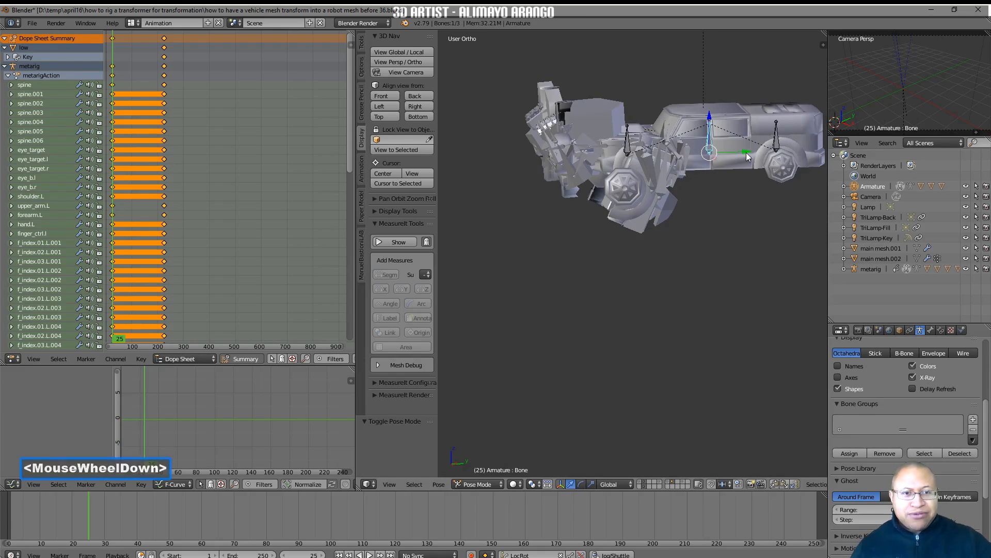
scroll(738, 191, "down", 1)
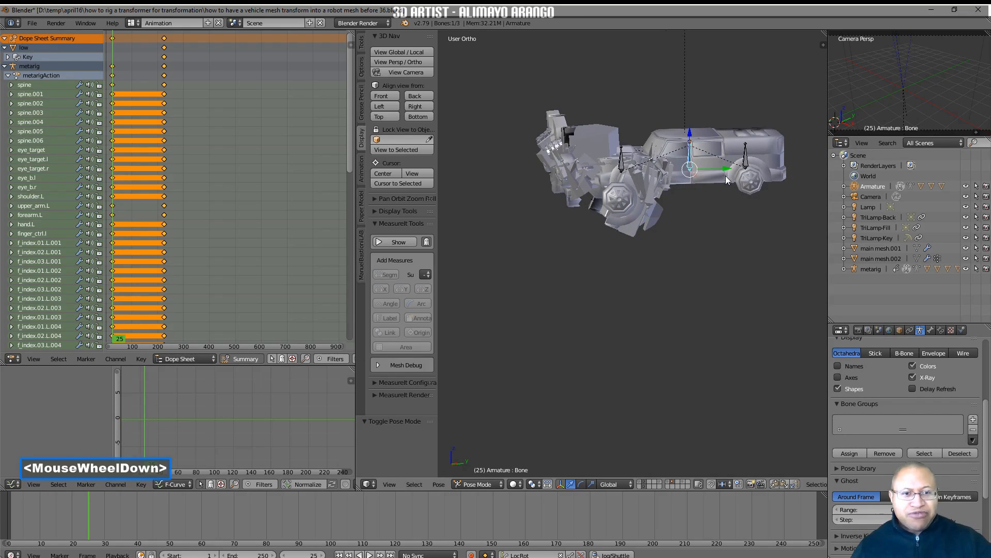
left_click_drag(725, 172, 640, 175)
middle_click_drag(557, 190, 628, 184)
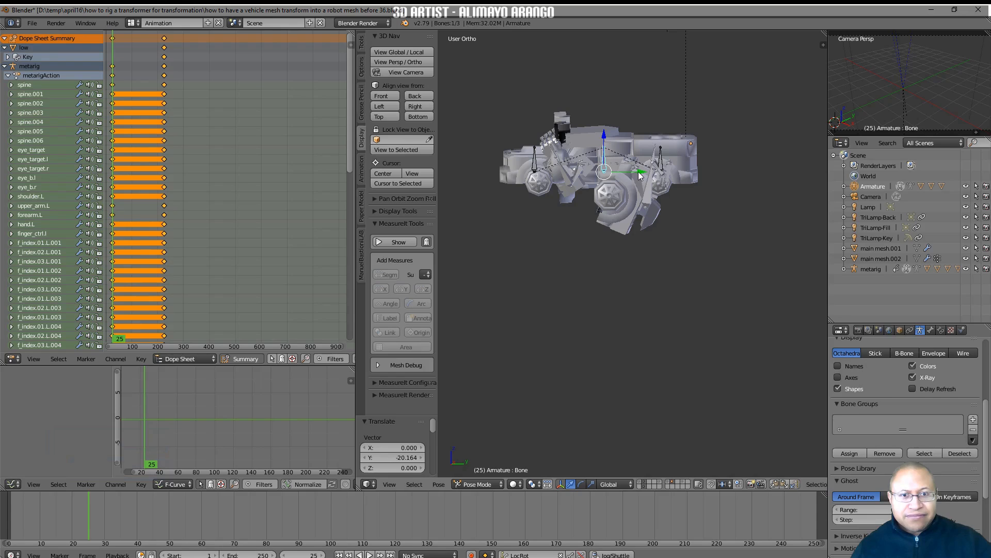
left_click_drag(641, 176, 635, 182)
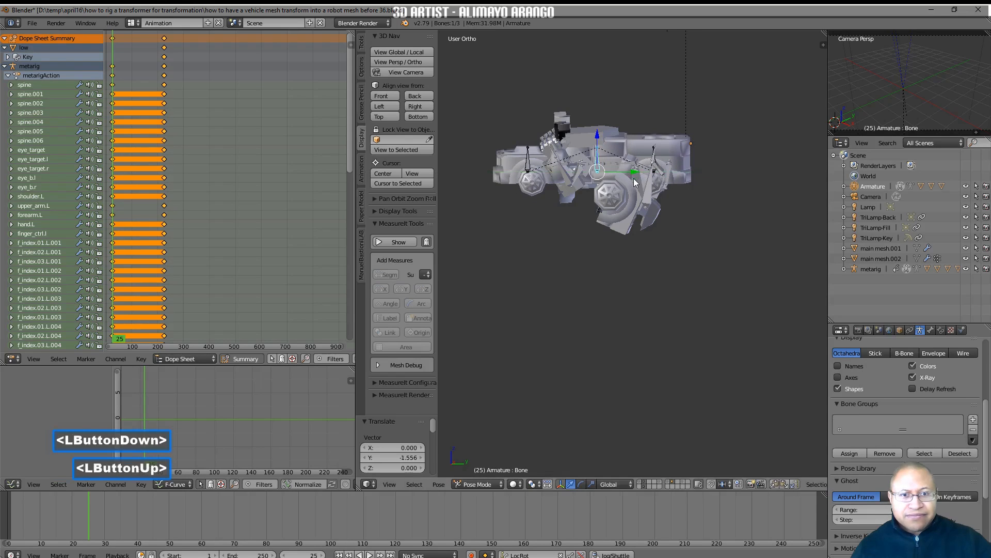
Widen the 3D view by narrowing the animation editors, and save the file as version 37
middle_click_drag(693, 265, 698, 242, "ctrl")
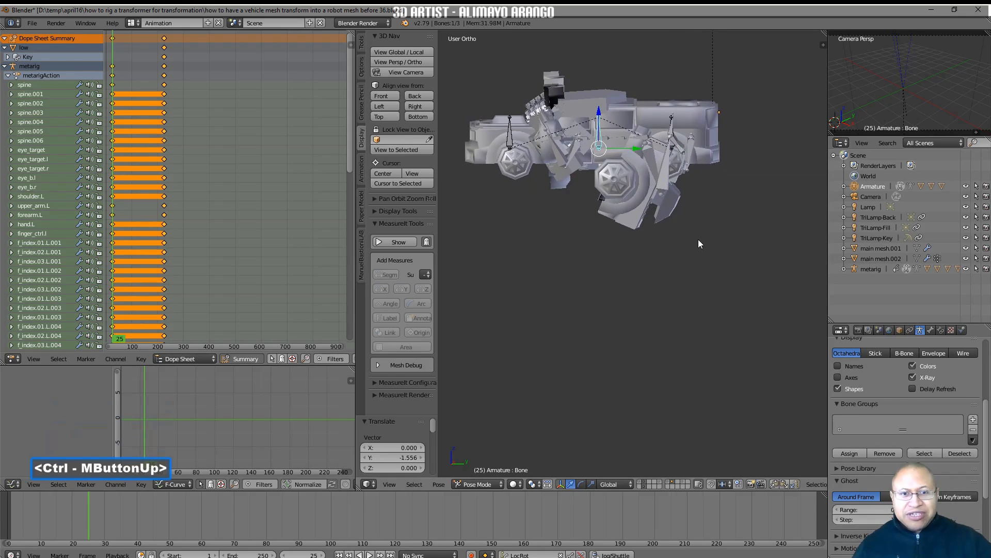
middle_click_drag(664, 199, 705, 290, "shift")
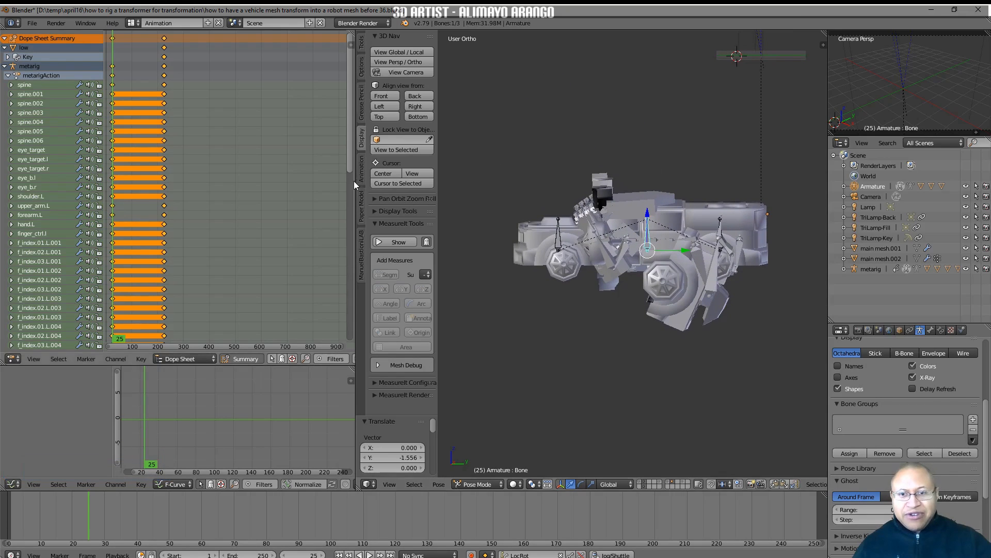
left_click_drag(358, 180, 206, 187)
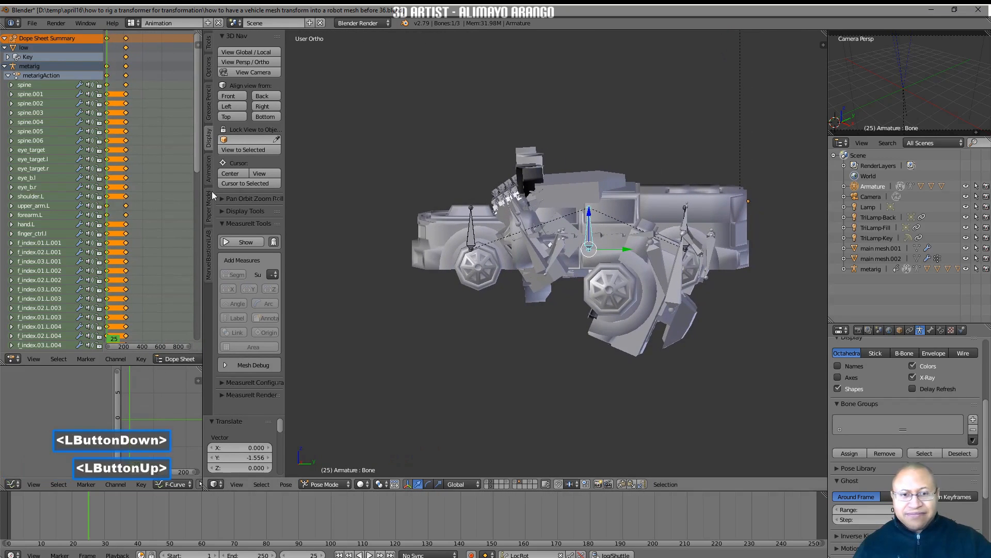
middle_click_drag(563, 356, 592, 342)
middle_click_drag(549, 253, 562, 271)
middle_click_drag(581, 330, 599, 306)
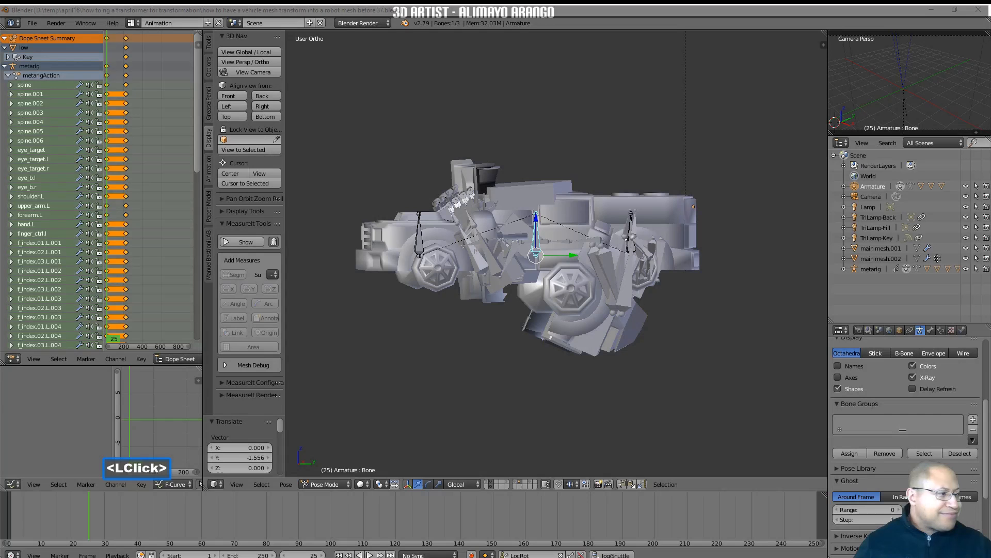
left_click(670, 420)
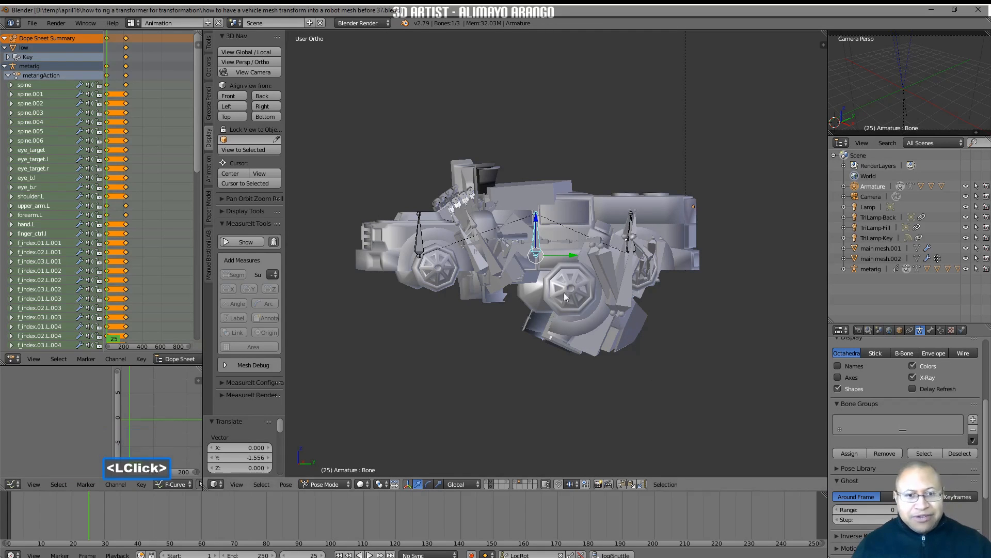
Reposition main_foot_ctrl.l to fold the left leg inside the truck, finishing with a move of about -0.35 along global Y
middle_click_drag(621, 328, 611, 285)
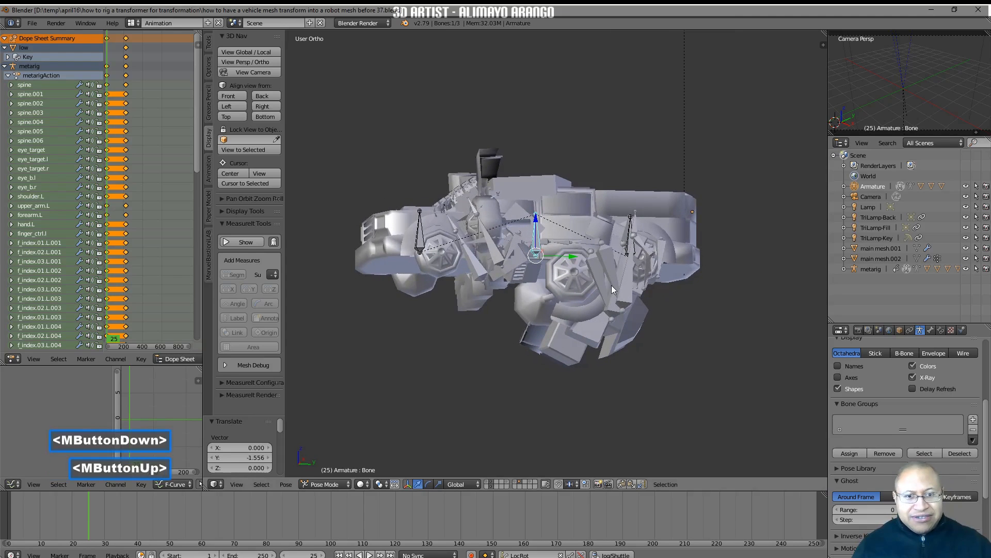
left_click(610, 274)
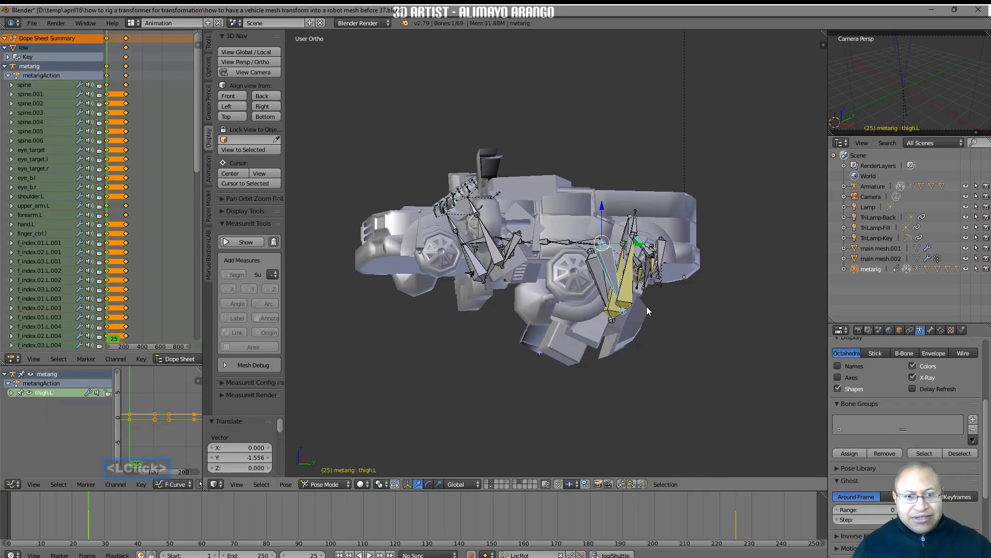
left_click(662, 255)
left_click_drag(694, 243, 649, 256)
middle_click_drag(677, 315, 659, 332)
left_click_drag(698, 281, 682, 281)
middle_click_drag(683, 281, 649, 308)
left_click_drag(646, 251, 647, 237)
left_click_drag(683, 266, 679, 266)
middle_click_drag(680, 310, 621, 281)
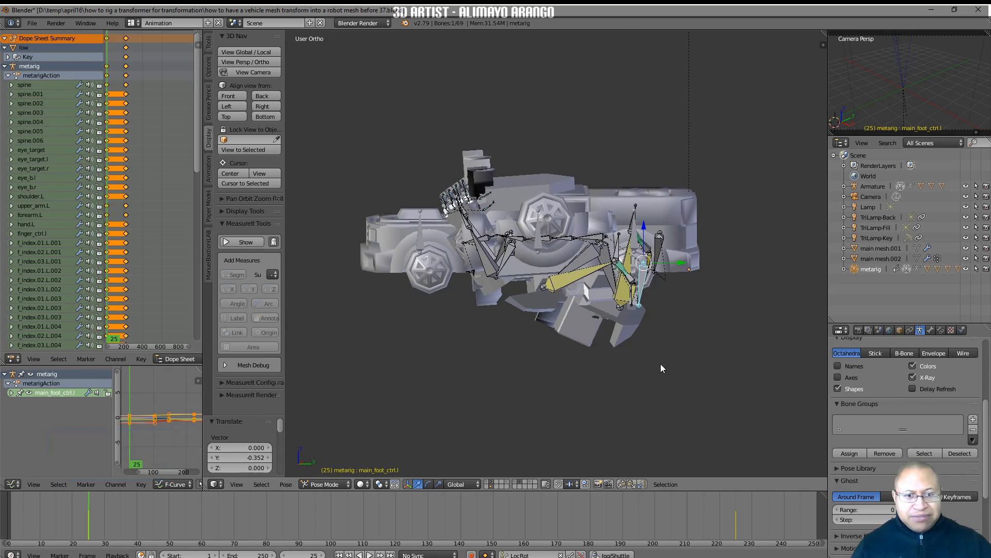
Copy the pose of main_foot_ctrl.l and paste it X-flipped onto the right foot control
left_click(624, 484)
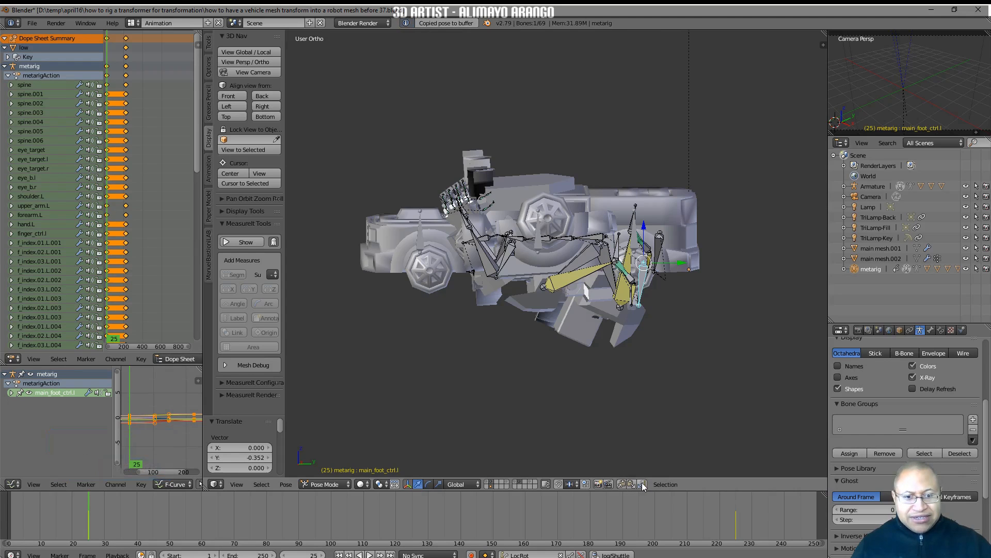
left_click(642, 485)
middle_click_drag(624, 386, 652, 385)
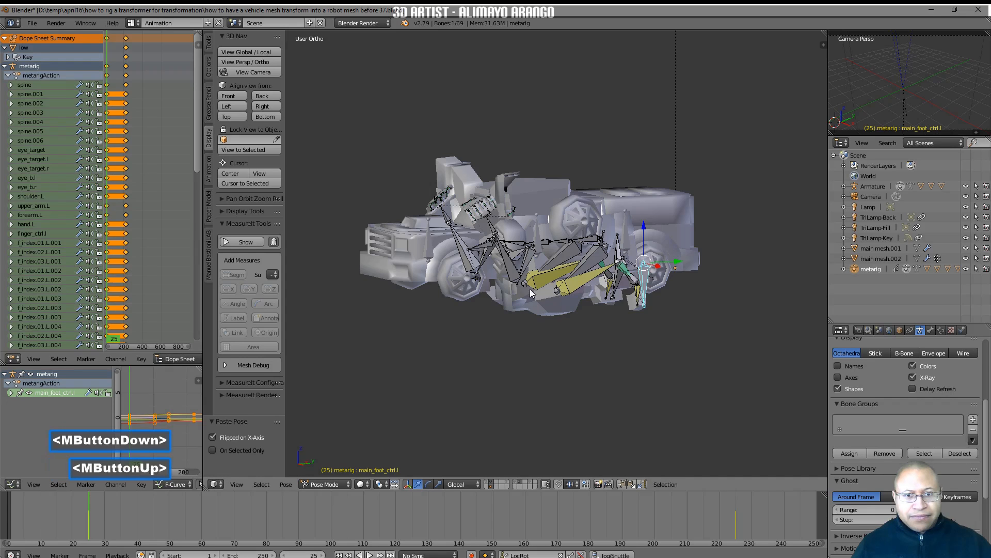
Rotate the forearm.L bone about -35.4° about global Z
left_click(510, 260)
middle_click_drag(509, 261, 592, 250)
key("r")
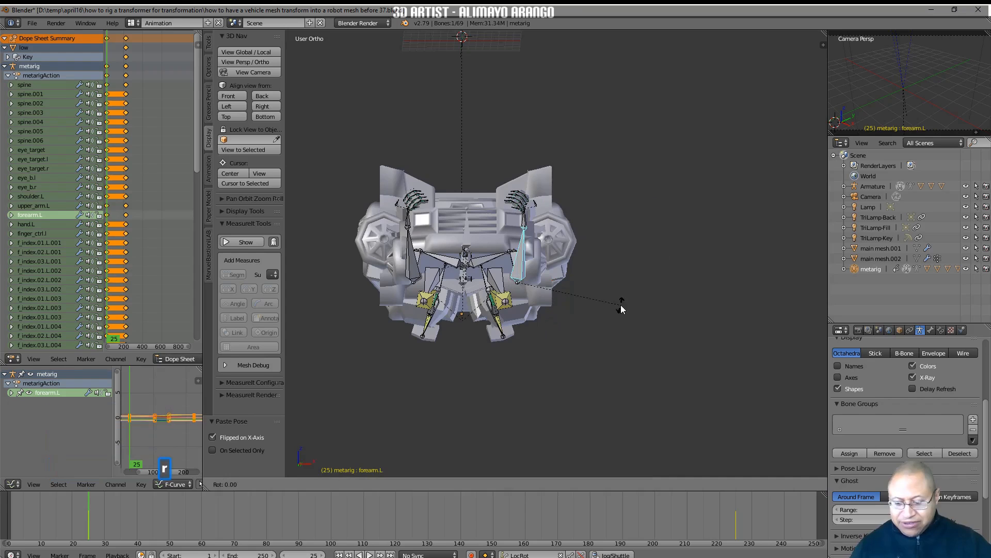
key("z")
left_click(584, 212)
middle_click_drag(584, 212, 513, 247)
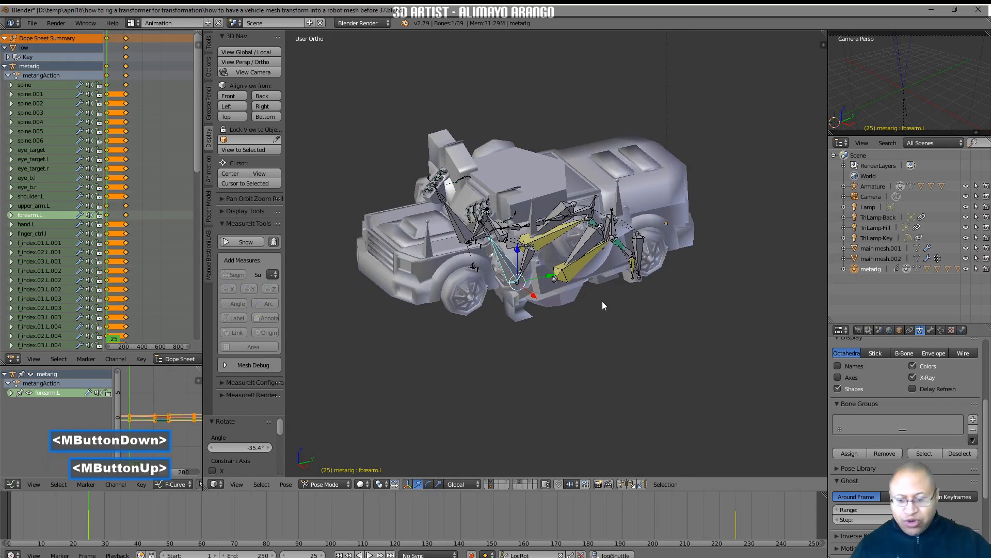
Rotate the forearm.L bone about 37.9° about global X
key("r")
key("x")
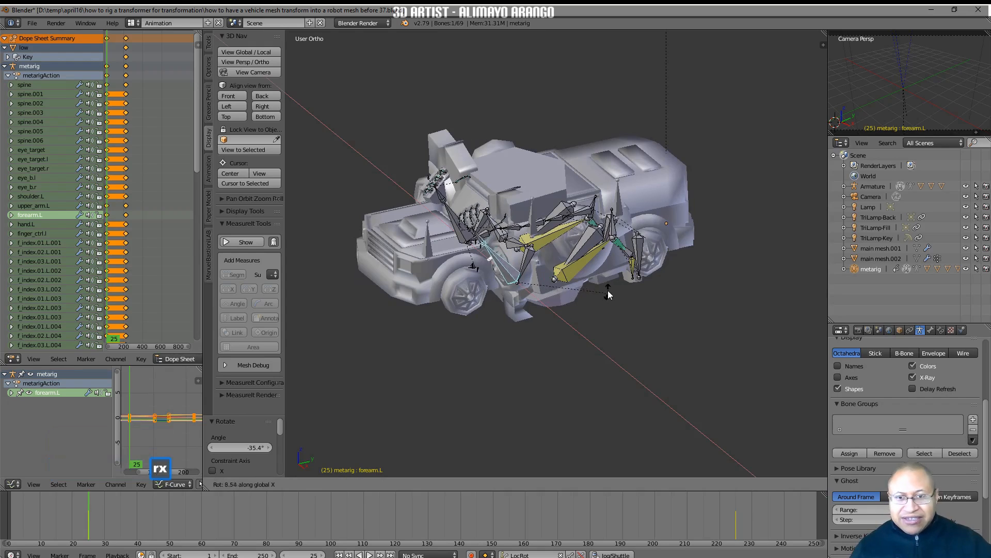
left_click(590, 252)
mouse_move(568, 262)
middle_mouse_down()
mouse_move(597, 265)
mouse_move(577, 272)
middle_mouse_up()
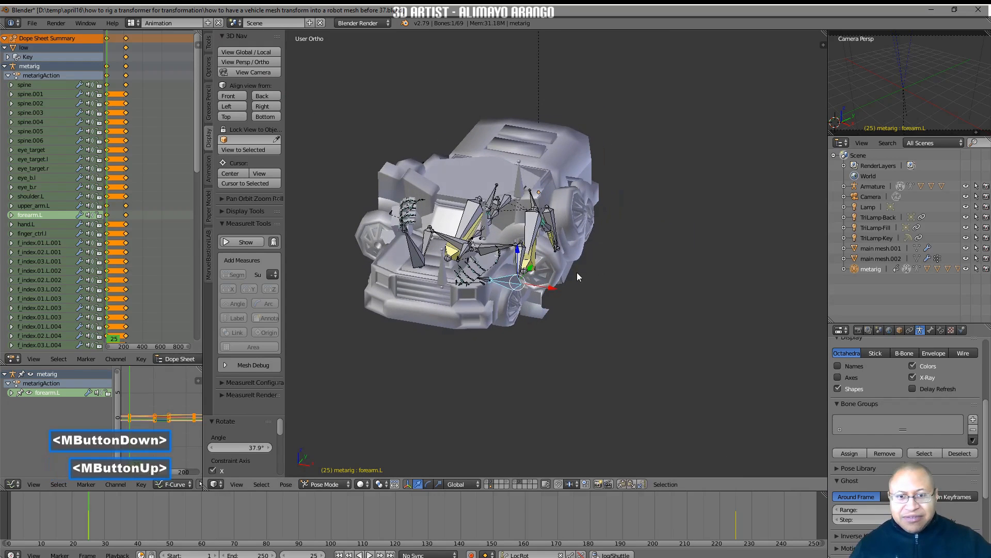
Rotate the upper_arm.L bone about 26.6° about global Y
left_click(526, 254)
key("r")
key("y")
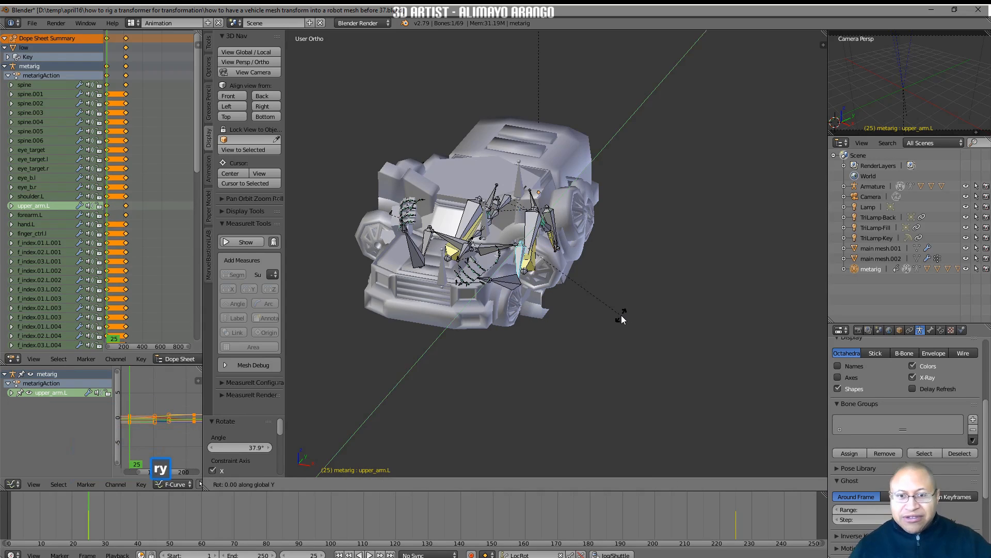
left_click(574, 341)
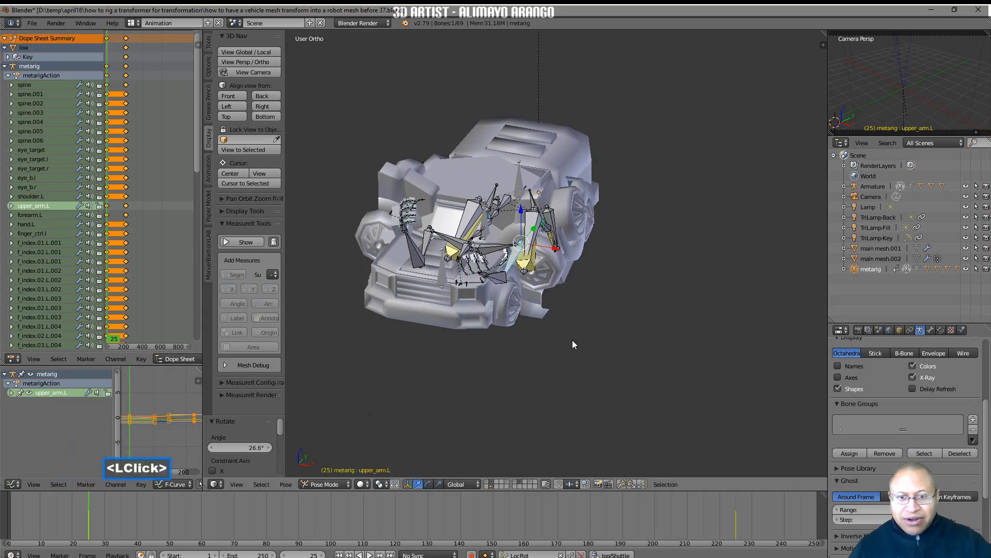
Rotate the forearm.L bone about -11.8° about global Z
left_click(499, 278)
key("r")
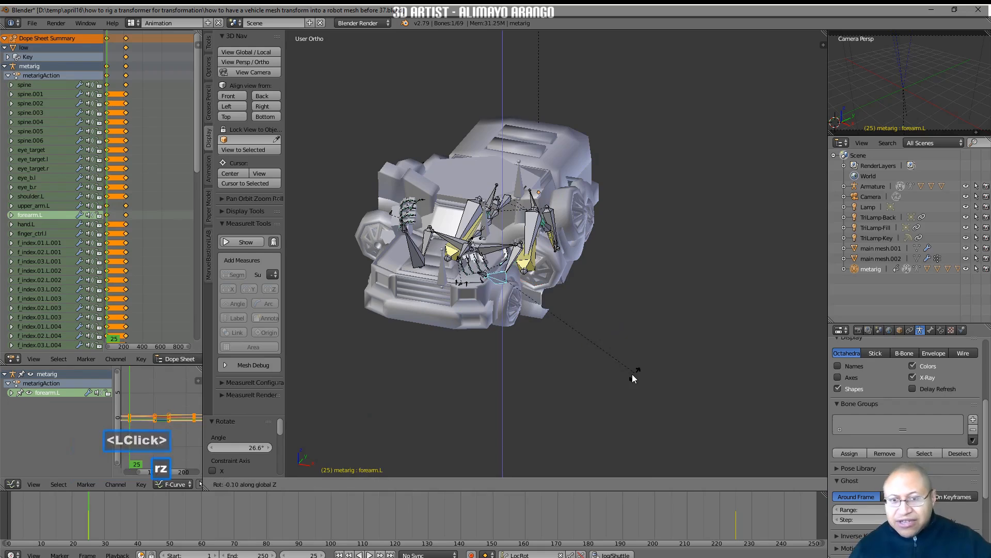
left_click(593, 376)
middle_click_drag(593, 376, 538, 355)
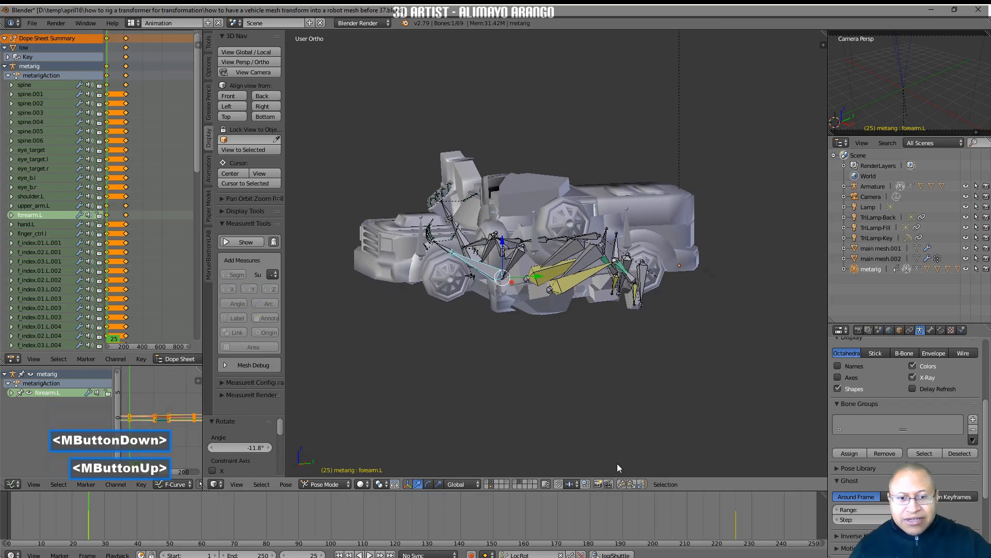
Copy the pose of forearm.L and paste it X-flipped onto the right forearm
left_click(621, 484)
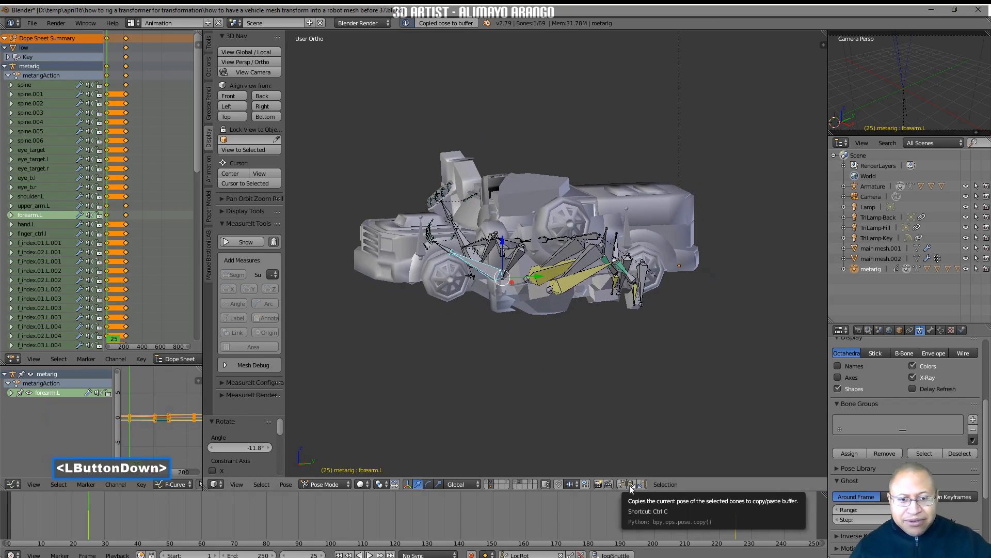
left_click(641, 484)
mouse_move(566, 375)
middle_mouse_down()
mouse_move(540, 365)
mouse_move(583, 386)
mouse_move(538, 360)
mouse_move(541, 373)
mouse_move(577, 386)
middle_mouse_up()
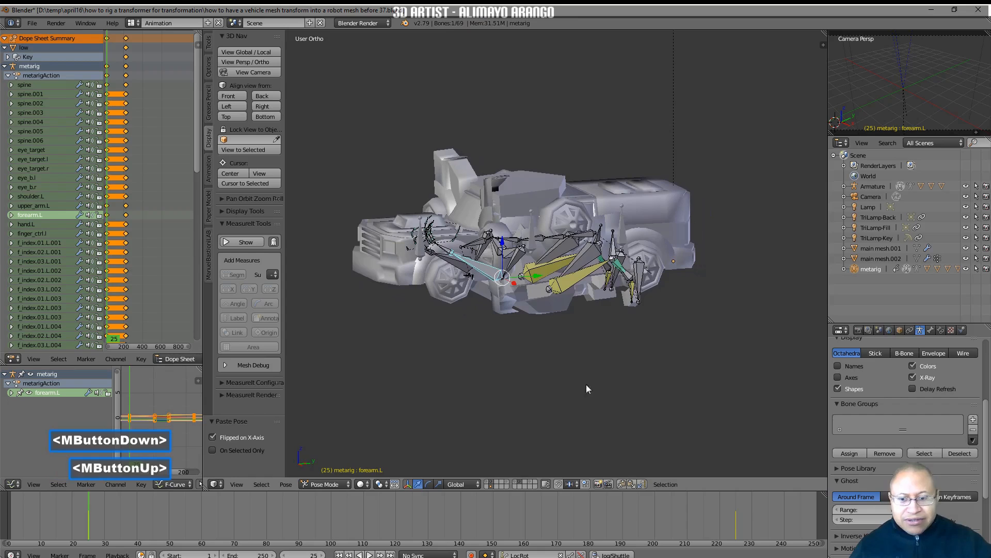
Deselect all bones and save the file as version 38
key("a")
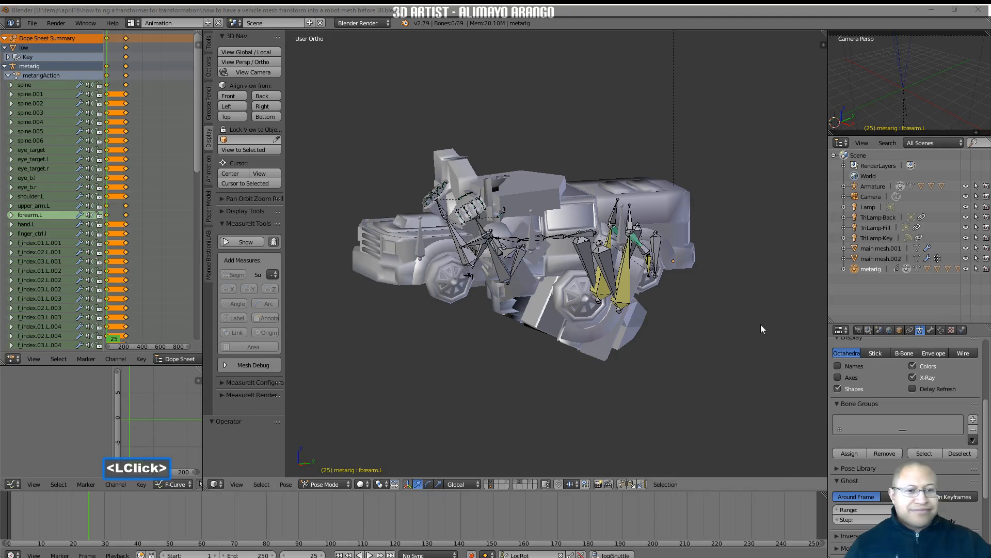
left_click(729, 345)
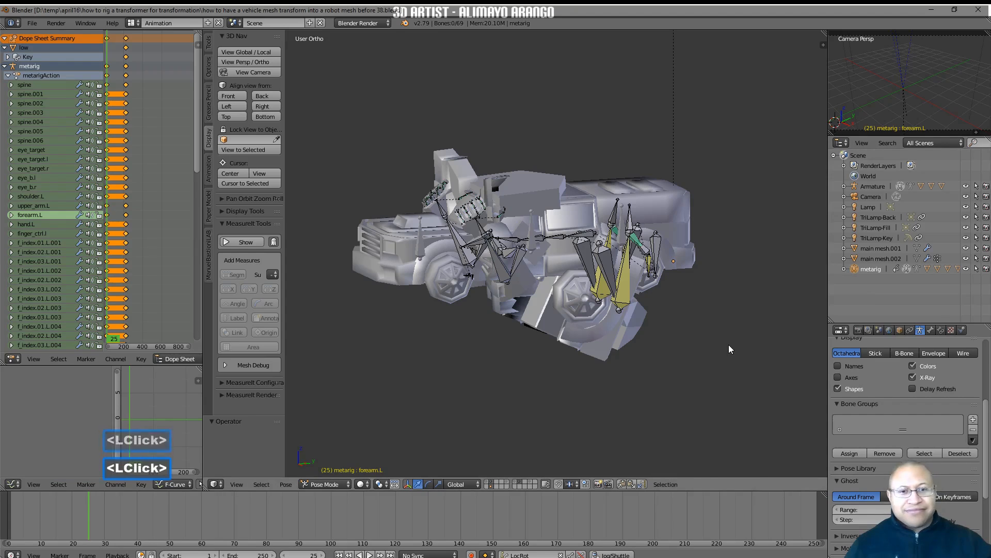
Move the main_foot_ctrl.l bone down and -2.550 along global Y, and paste its copied pose X-flipped onto the right foot
left_click(658, 252)
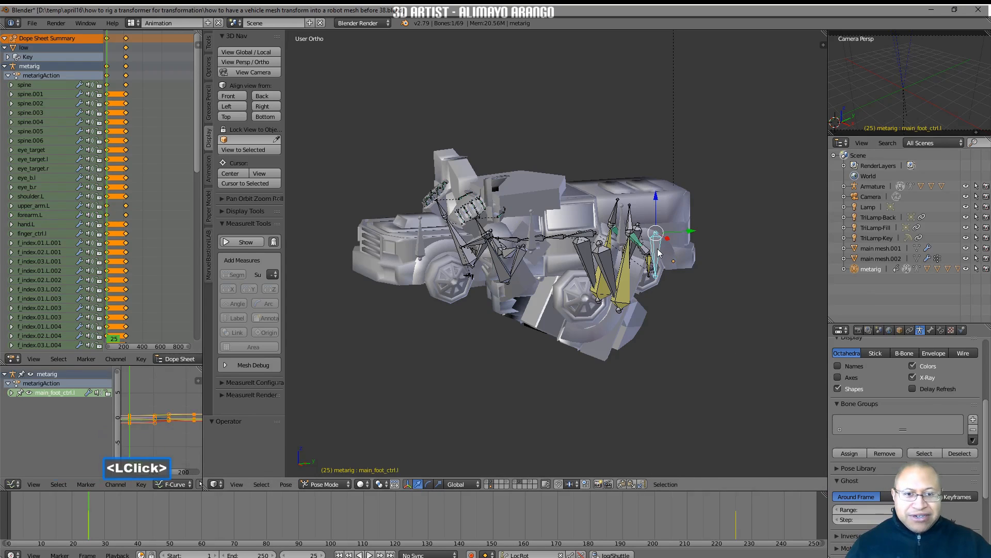
left_click_drag(656, 201, 657, 239)
left_click_drag(693, 269, 674, 276)
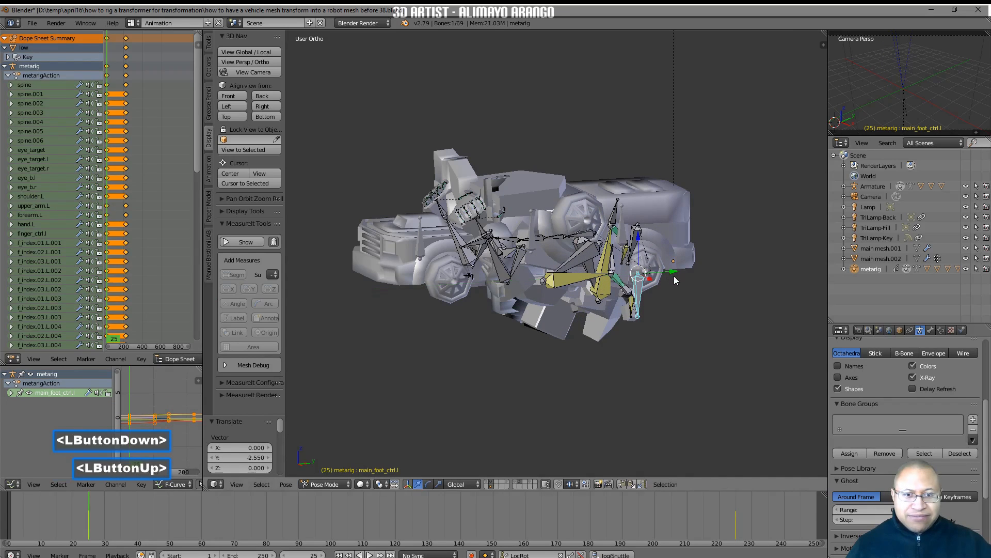
left_click(622, 483)
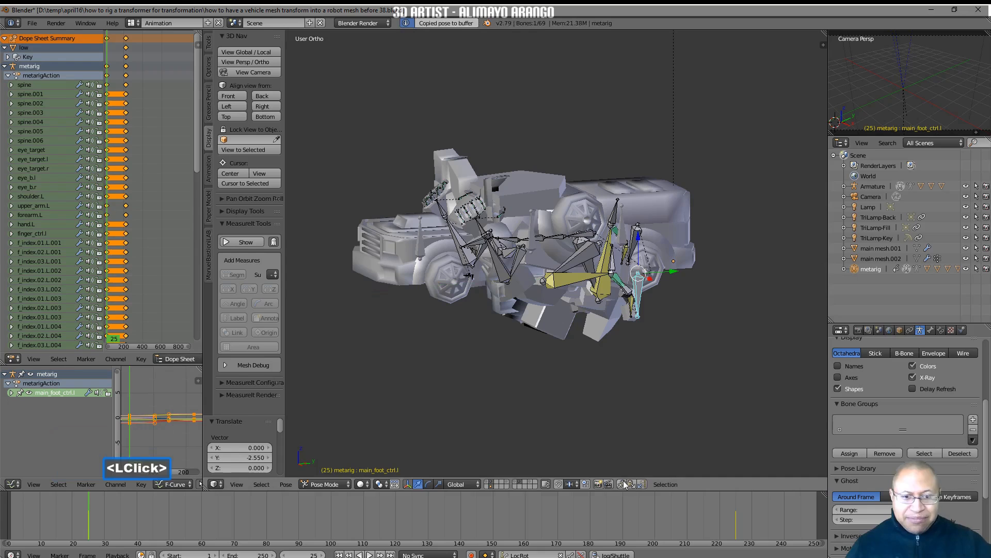
left_click(642, 485)
Rotate the upper_arm.L bone about 15.7° about global Y
middle_click_drag(641, 382, 687, 388)
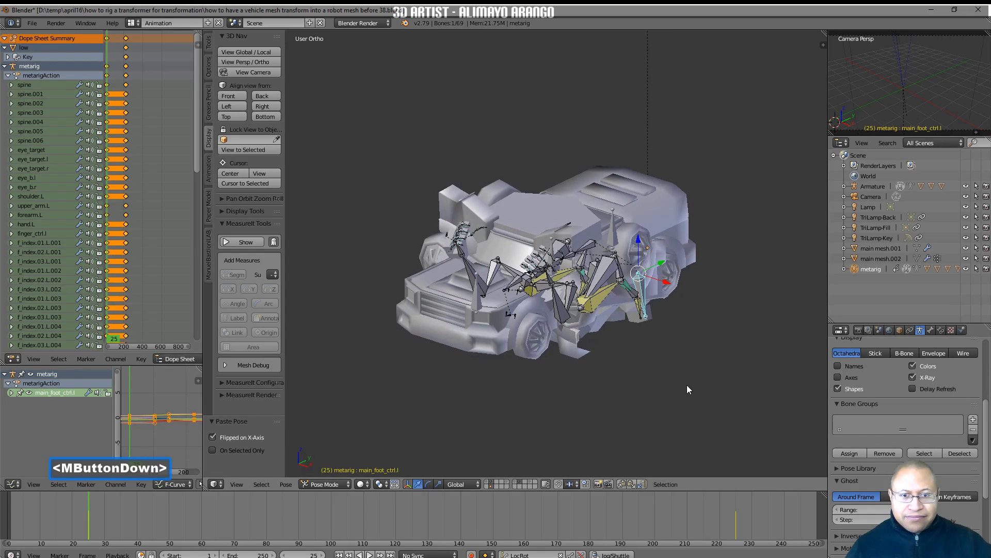
left_click(575, 298)
middle_click_drag(579, 338, 634, 344)
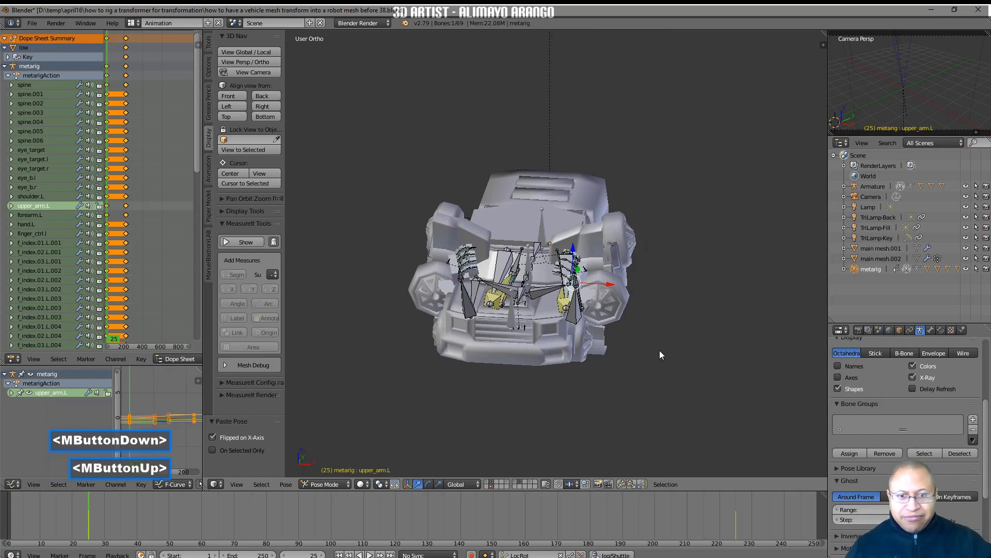
key("r")
key("y")
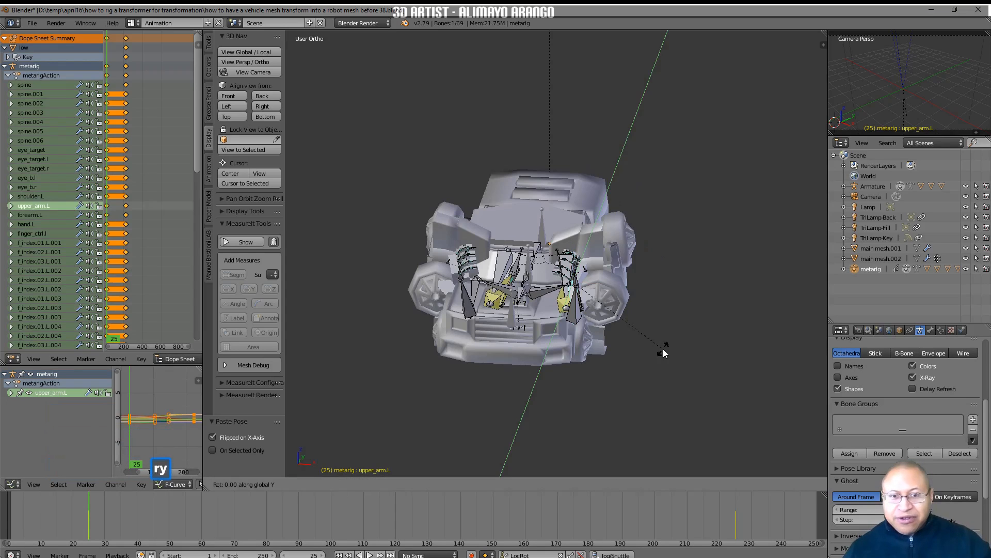
left_click(639, 367)
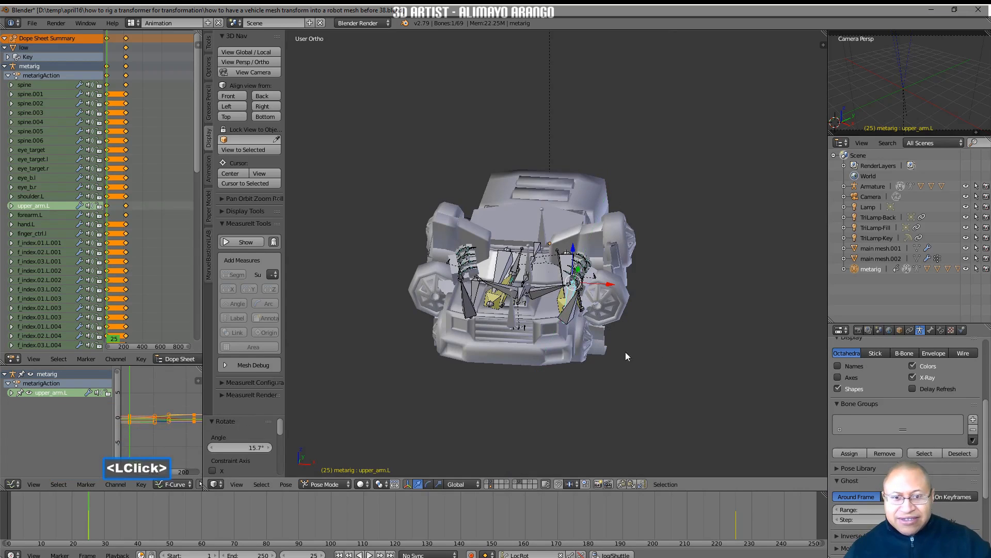
Rotate the forearm.L bone about -43.3° about global Y and about 35.7° about global X
left_click(567, 315)
key("r")
key("y")
left_click(663, 283)
mouse_move(665, 280)
middle_mouse_down()
mouse_move(609, 291)
mouse_move(654, 283)
middle_mouse_up()
key("r")
key("x")
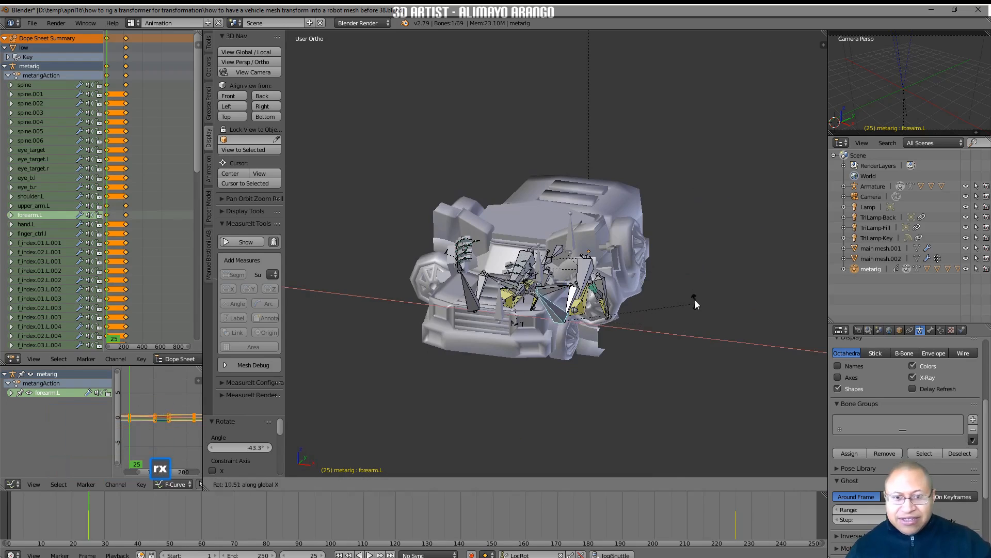
left_click(693, 238)
Copy the new forearm.L pose and paste it X-flipped onto the right forearm
middle_click_drag(693, 237, 658, 325)
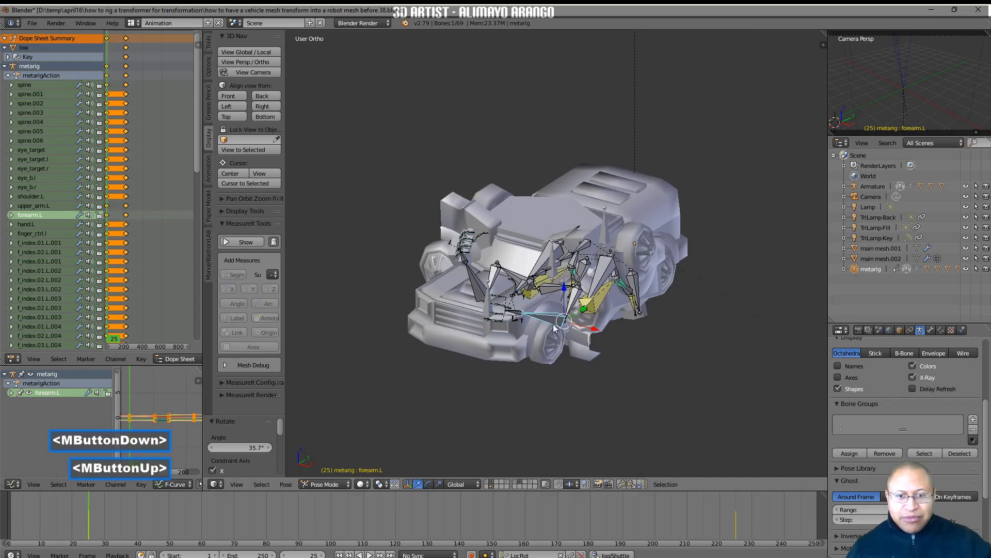
left_click(623, 484)
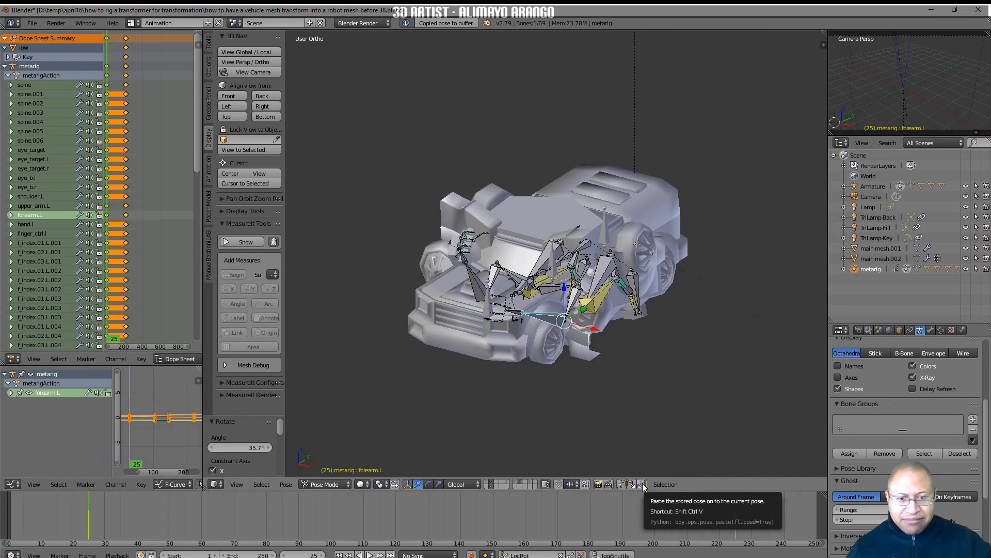
left_click(643, 486)
Keyframe all metarig bones at frame 25 and save the file as version 40
middle_click_drag(706, 413, 690, 414)
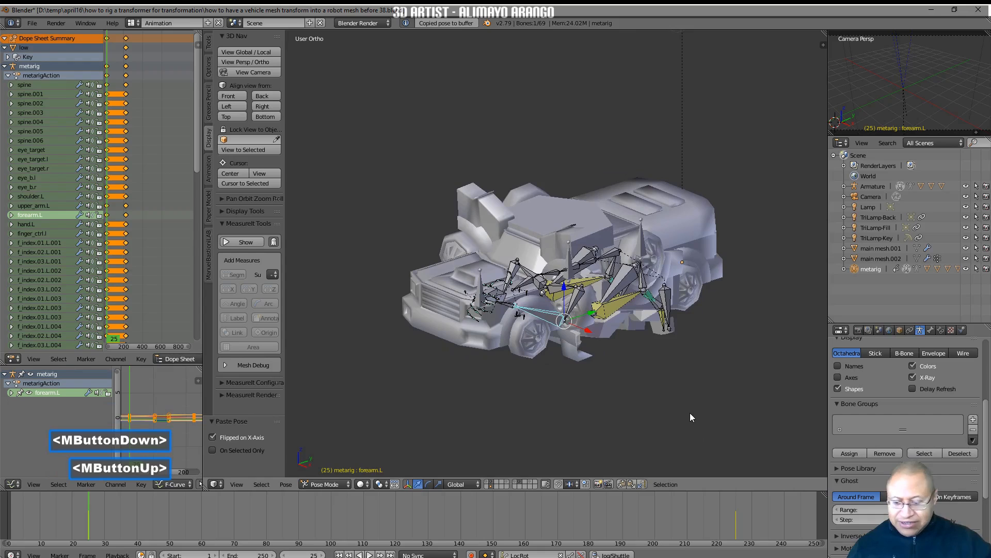
key("a")
key("a")
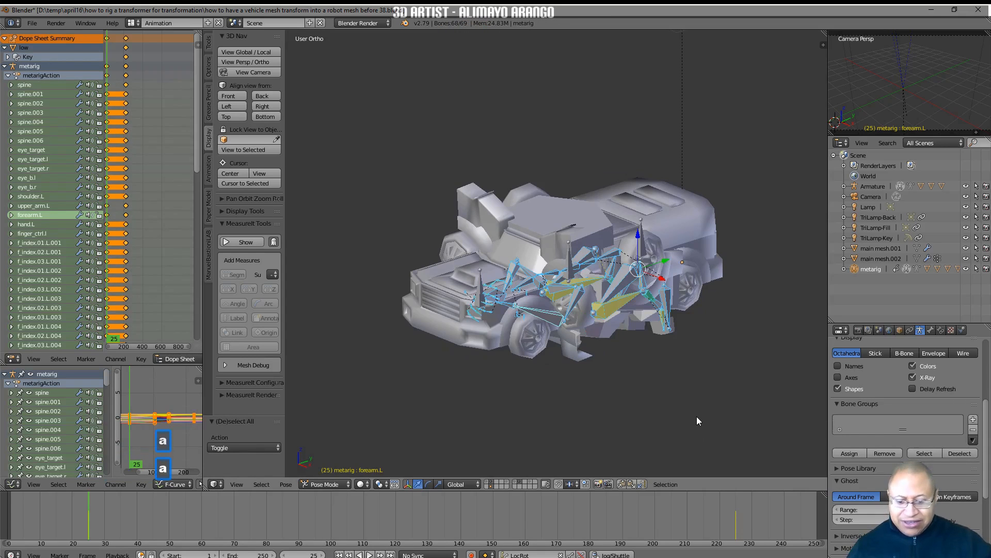
key("i")
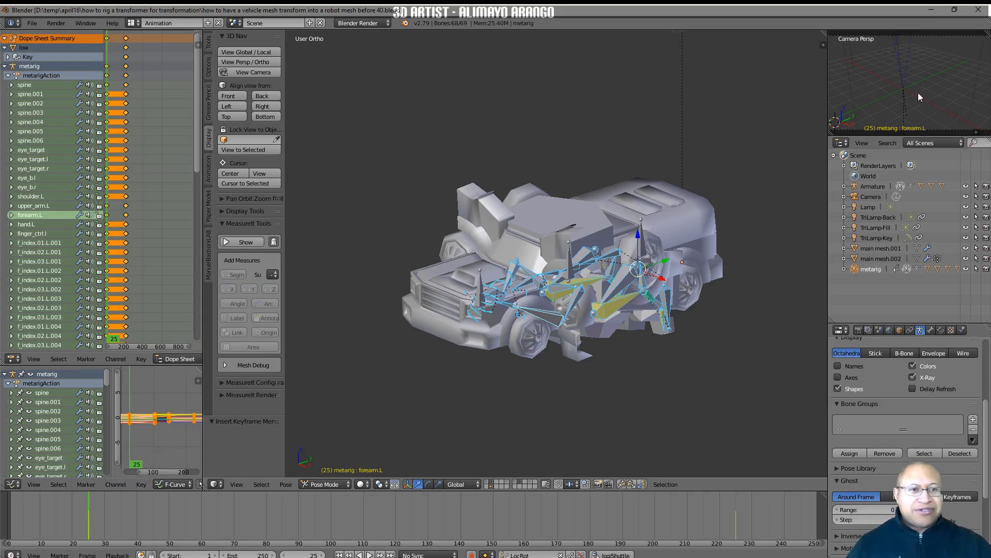
Frame the whole truck in a free perspective in the small camera viewport, and maximize that viewport
scroll(931, 90, "down", 2)
scroll(930, 90, "up", 1)
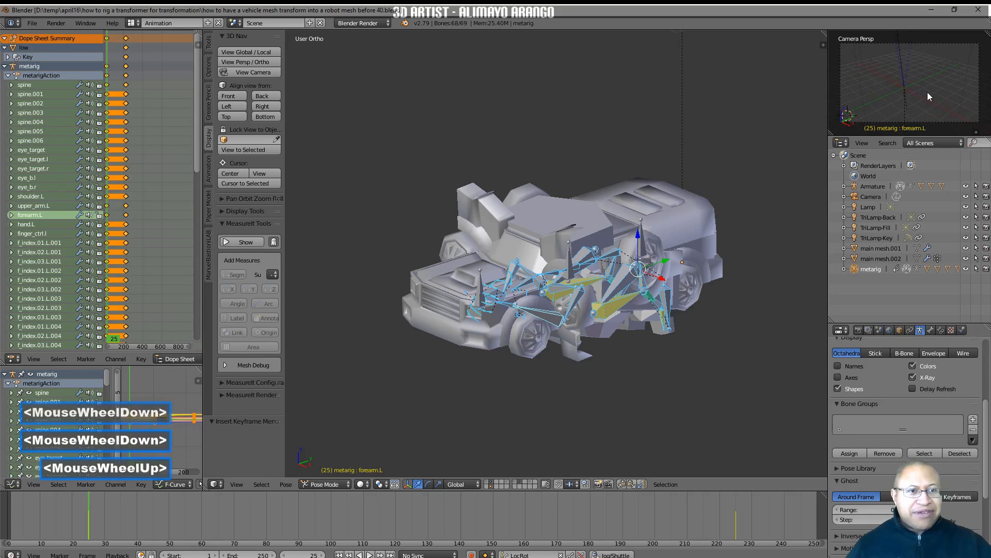
middle_click_drag(927, 91, 919, 100)
scroll(918, 101, "down", 6)
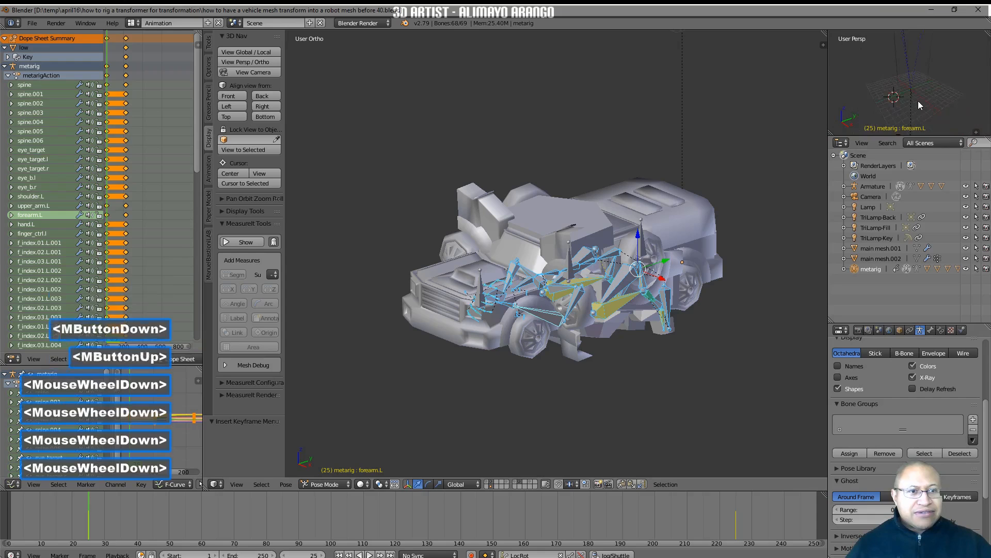
mouse_move(918, 99)
middle_mouse_down("shift")
mouse_move(909, 103)
mouse_move(932, 91)
middle_mouse_up("shift")
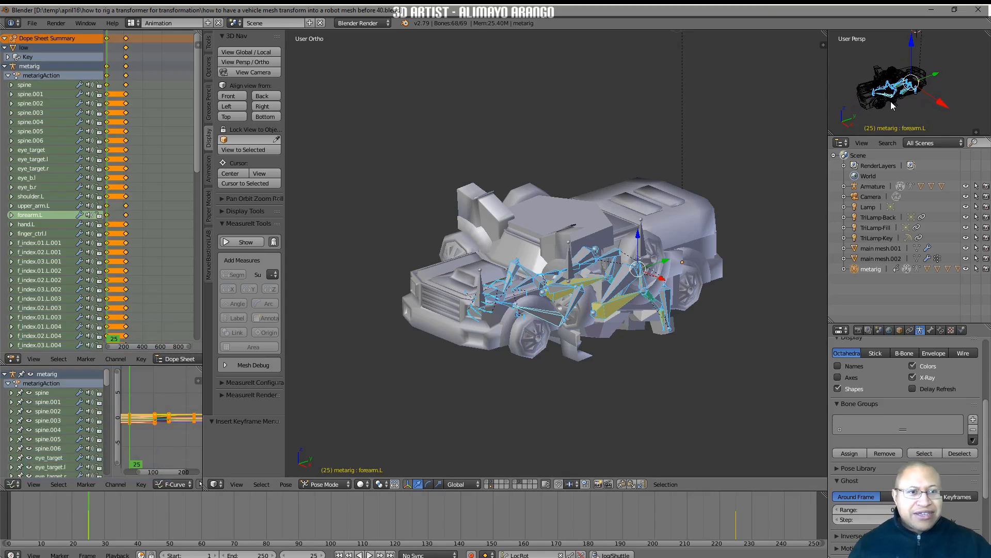
mouse_move(914, 108)
middle_mouse_down("shift")
mouse_move(931, 106)
mouse_move(928, 95)
middle_mouse_up("shift")
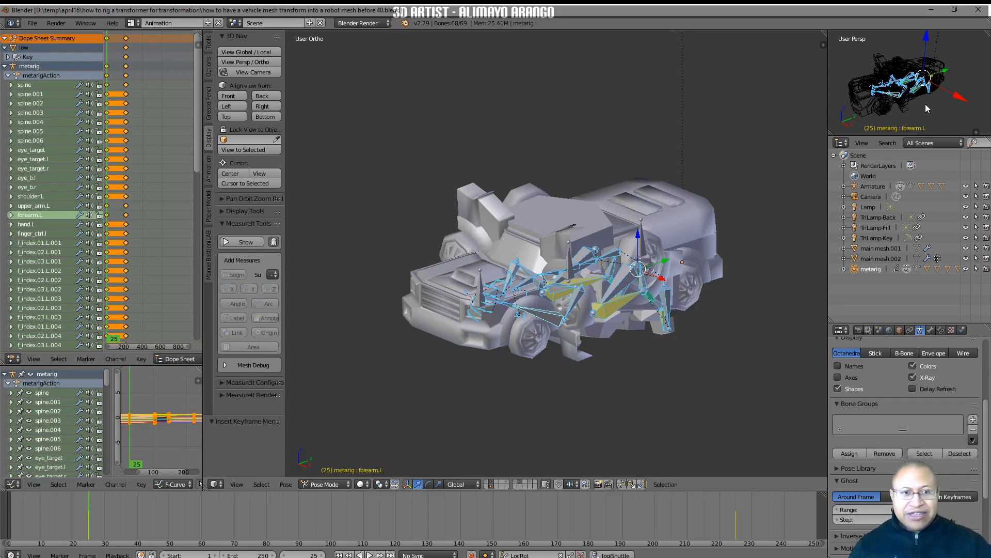
key("shift+space")
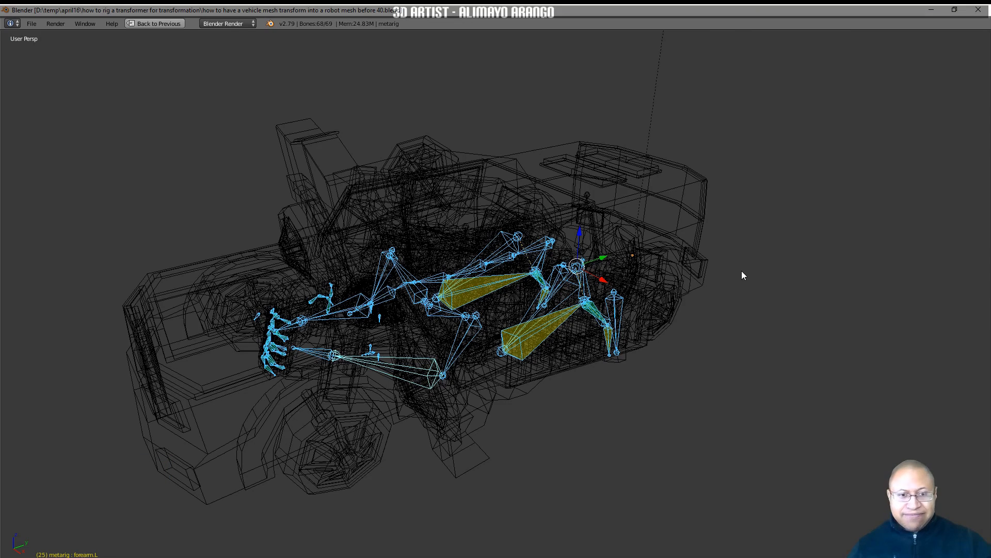
Enable Only Render and Solid shading in the maximized viewport, and restore the multi-editor layout with its properties hidden
key("n")
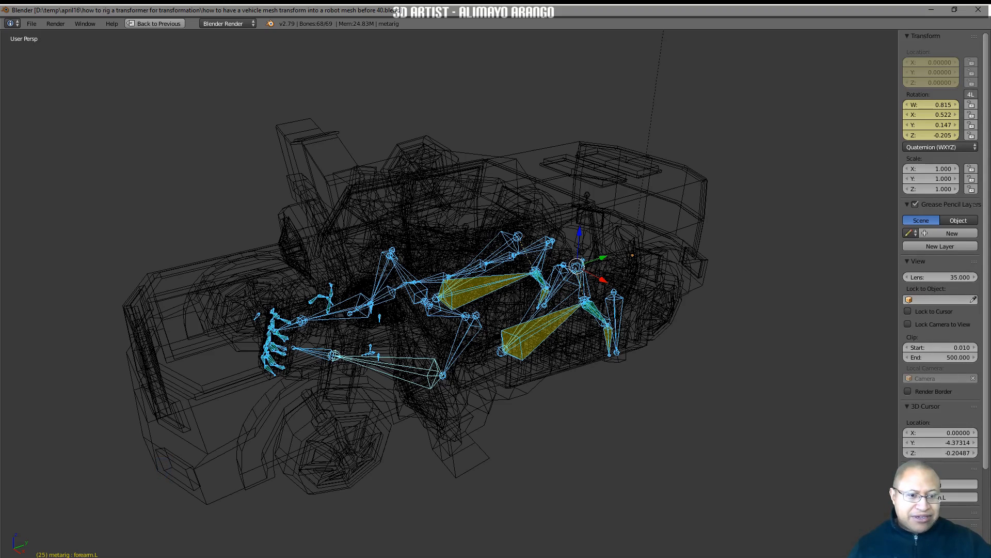
left_click(917, 424)
scroll(916, 425, "down", 5)
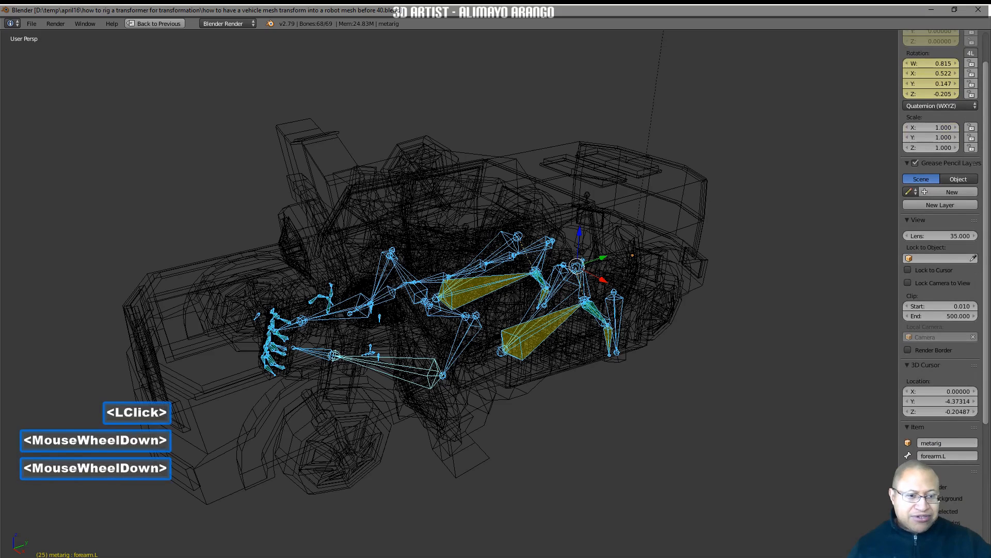
left_click(907, 423)
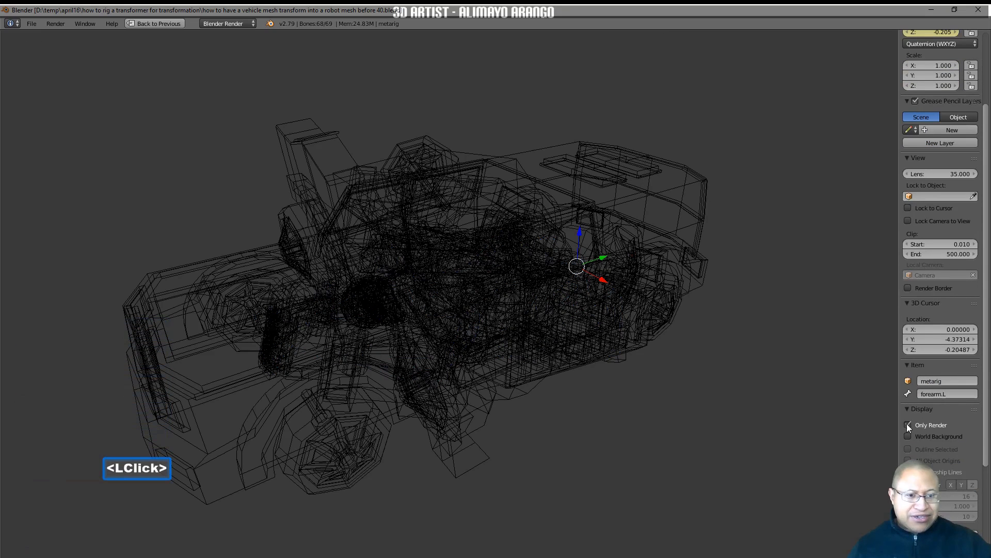
key("z")
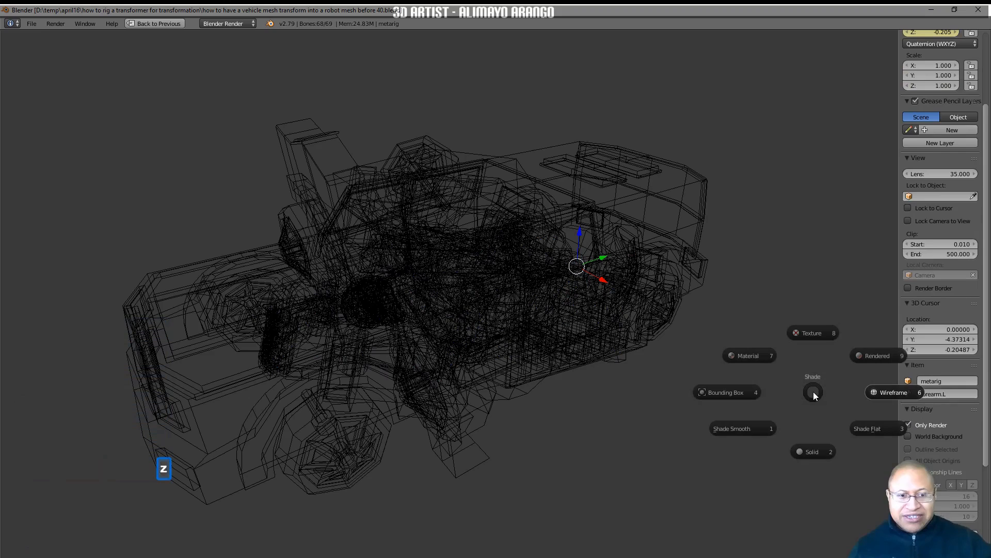
left_click(810, 451)
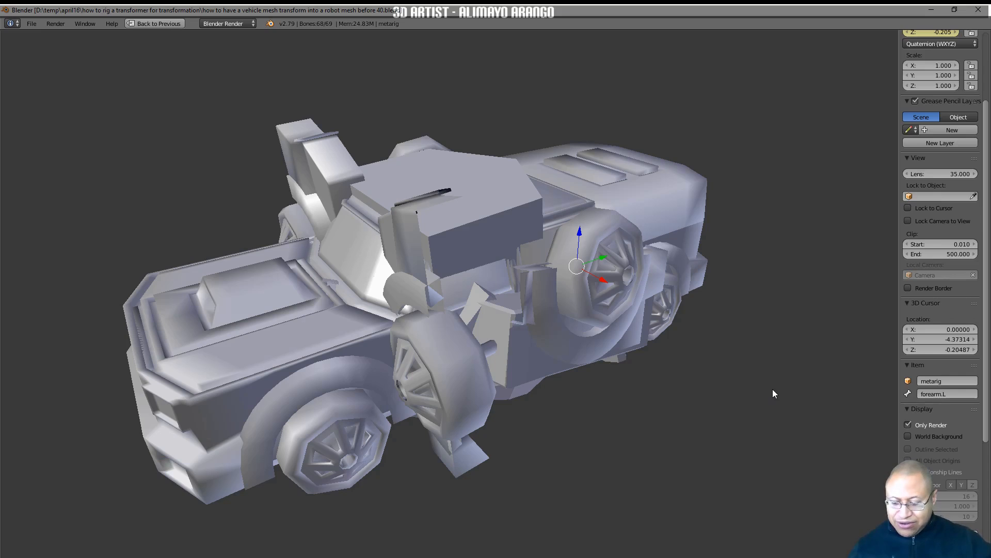
key("shift+space")
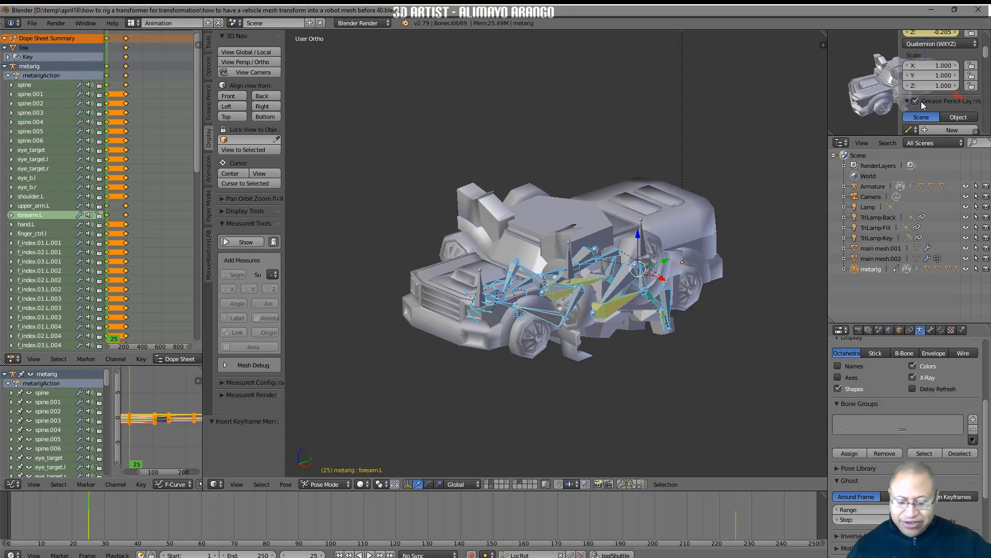
key("n")
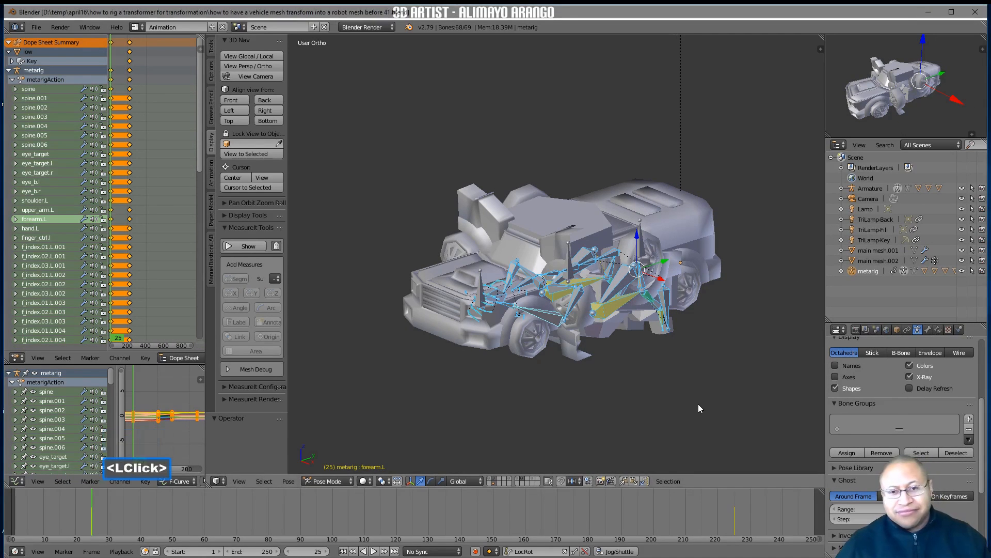
Select the truck's front mesh Cube.002 and switch it to Edit Mode
left_click(523, 341)
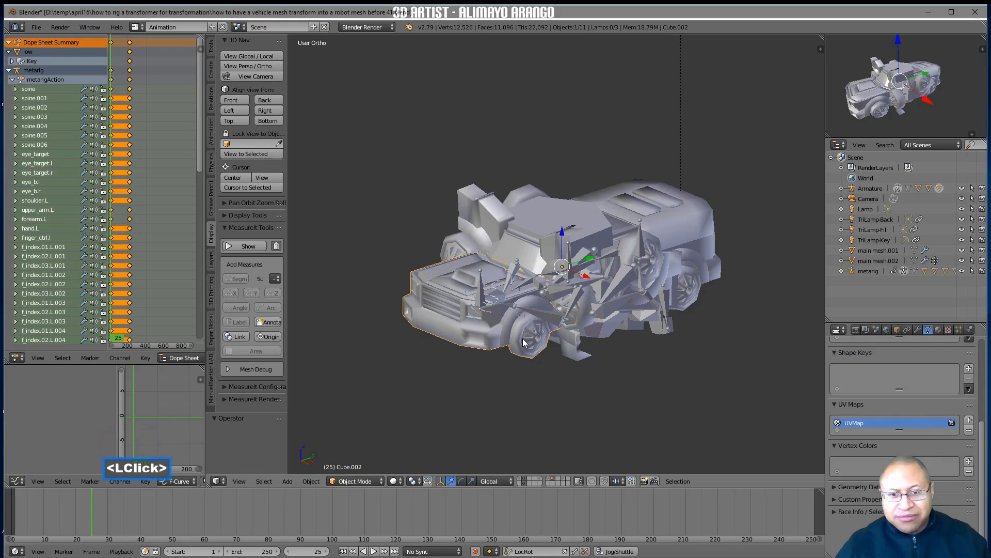
left_click(379, 483)
left_click(379, 458)
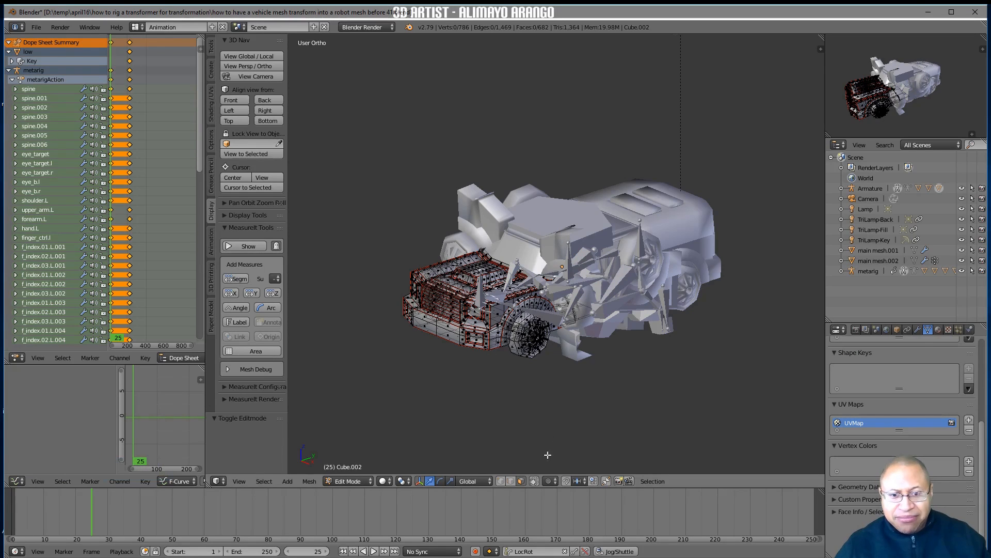
Circle-select the front wheel and lower fender faces of Cube.002, and extend the selection to linked faces delimited by seams
left_click(534, 482)
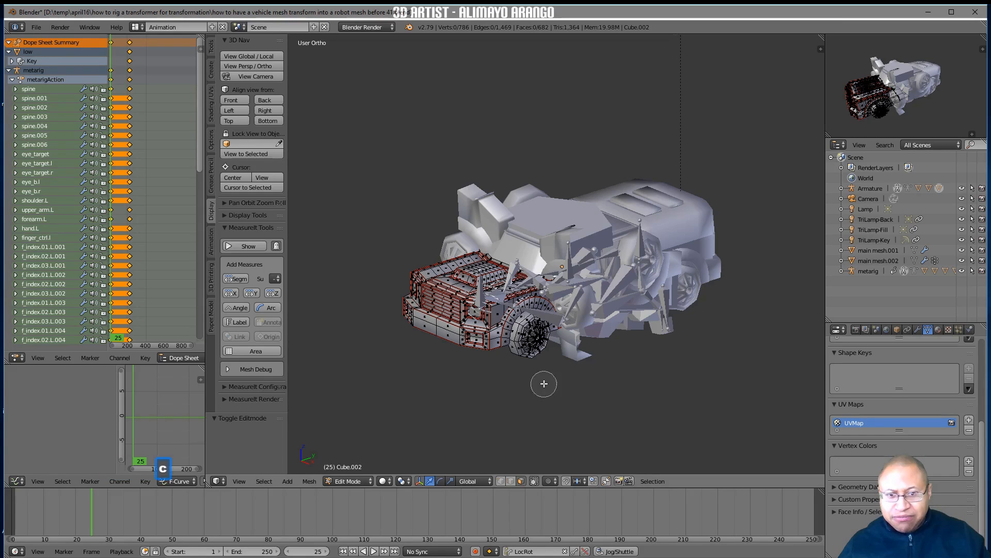
left_click(532, 338)
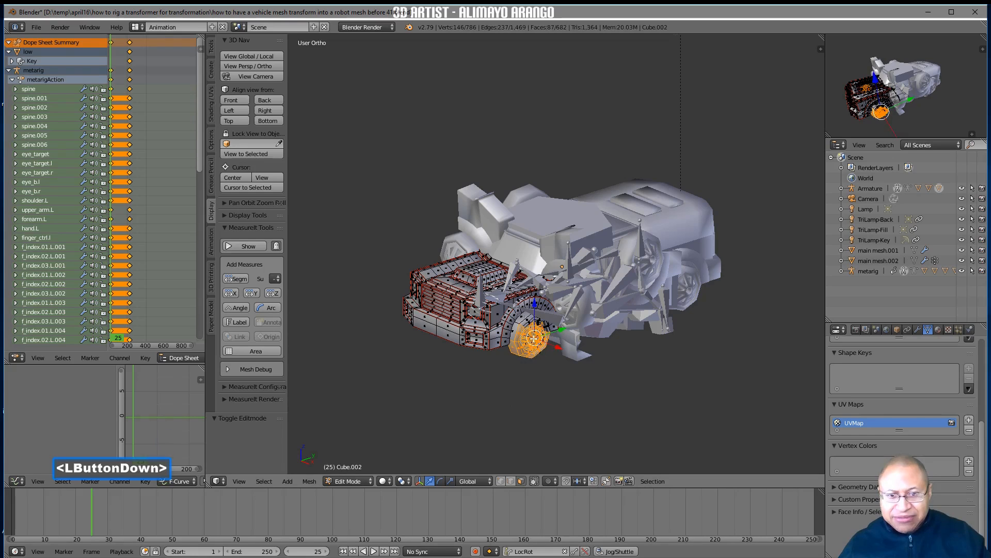
mouse_move(528, 337)
left_mouse_down()
mouse_move(512, 333)
mouse_move(485, 355)
left_mouse_up()
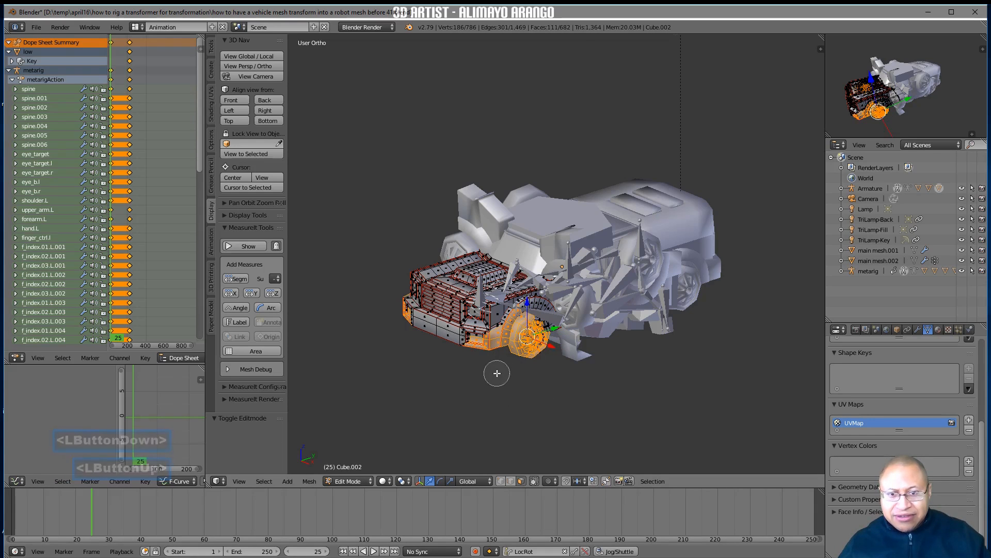
right_click(590, 395)
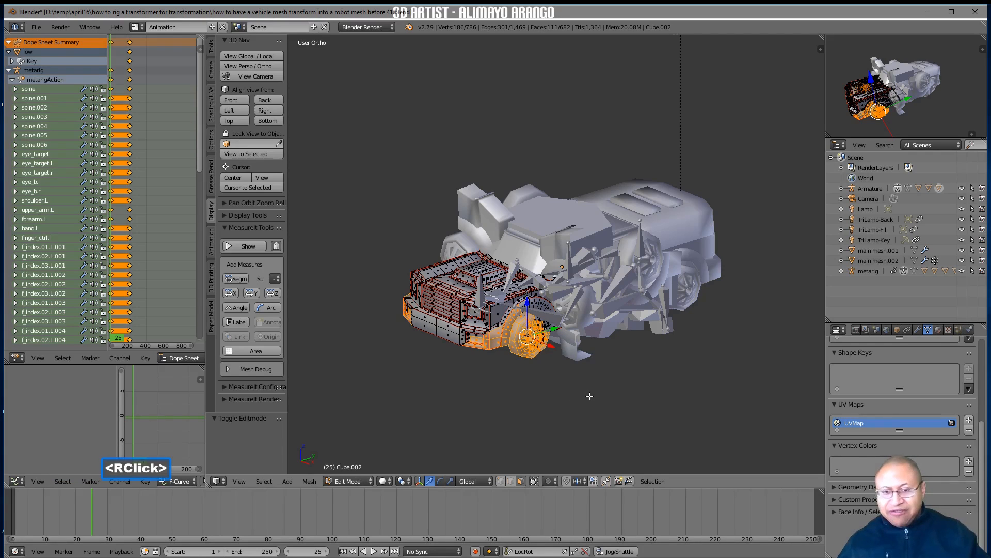
key("ctrl+l")
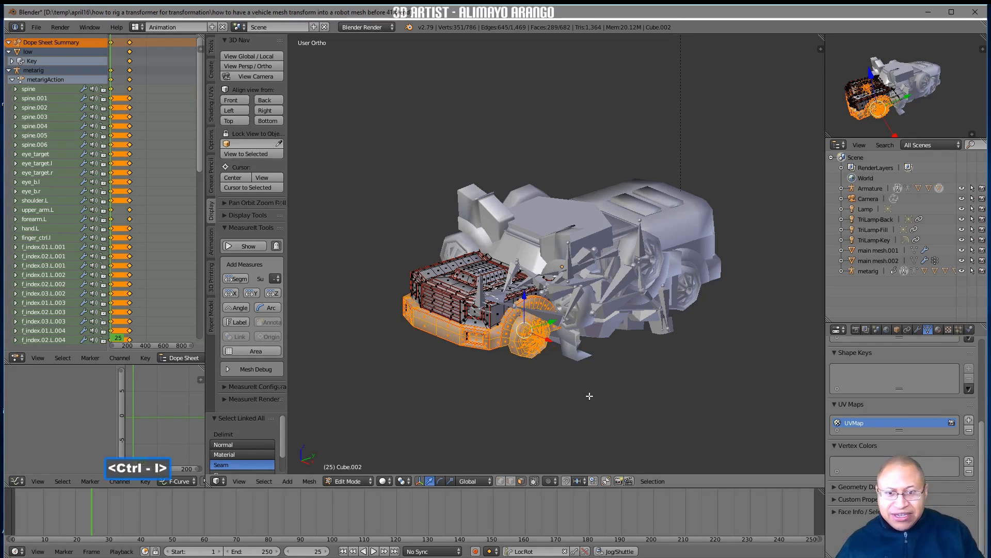
Add the missed faces inside the bumper's near-side light recess to the selection with Circle Select
middle_click_drag(577, 387, 542, 381)
scroll(519, 402, "up", 3)
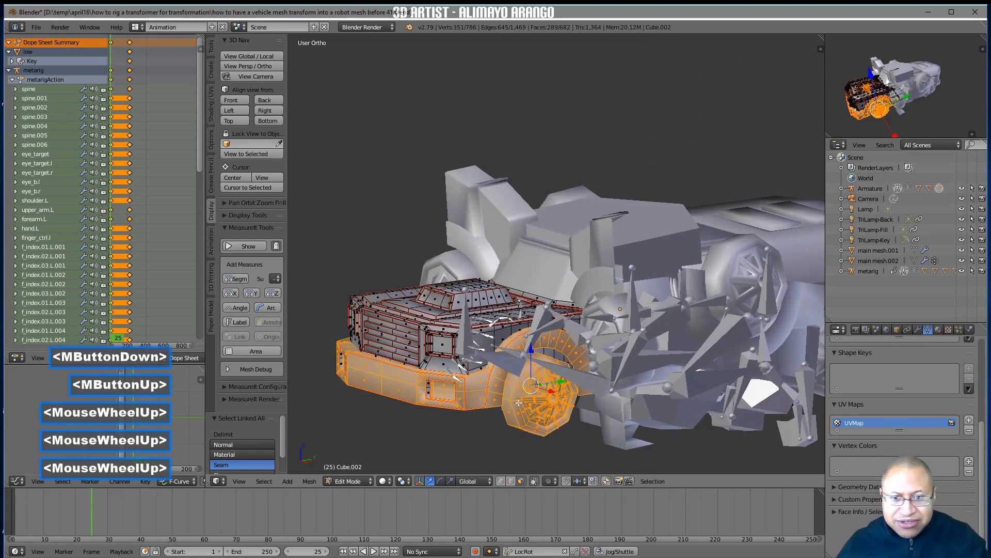
key("c")
left_click(427, 397)
right_click(426, 398)
Refine the bumper selection with Circle Select, keeping both outer corners with their light recesses and deselecting the central section
middle_click_drag(426, 398, 519, 393)
scroll(519, 392, "up", 3)
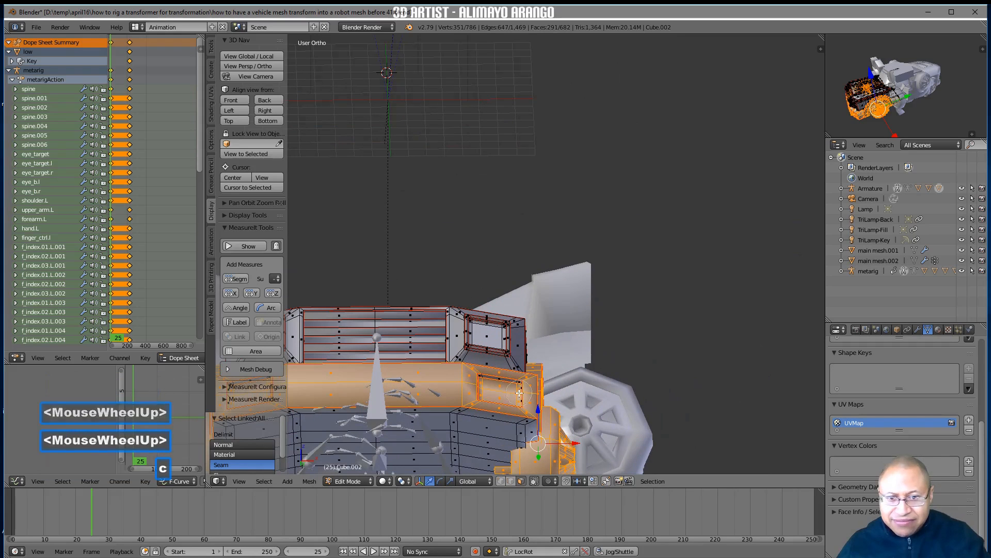
key("c")
left_click_drag(519, 392, 504, 393)
mouse_move(418, 374)
middle_mouse_down()
mouse_move(418, 390)
mouse_move(498, 314)
mouse_move(455, 402)
mouse_move(440, 399)
mouse_move(438, 410)
mouse_move(591, 390)
mouse_move(559, 392)
middle_mouse_up()
right_click(424, 365)
key("c")
right_click(437, 410)
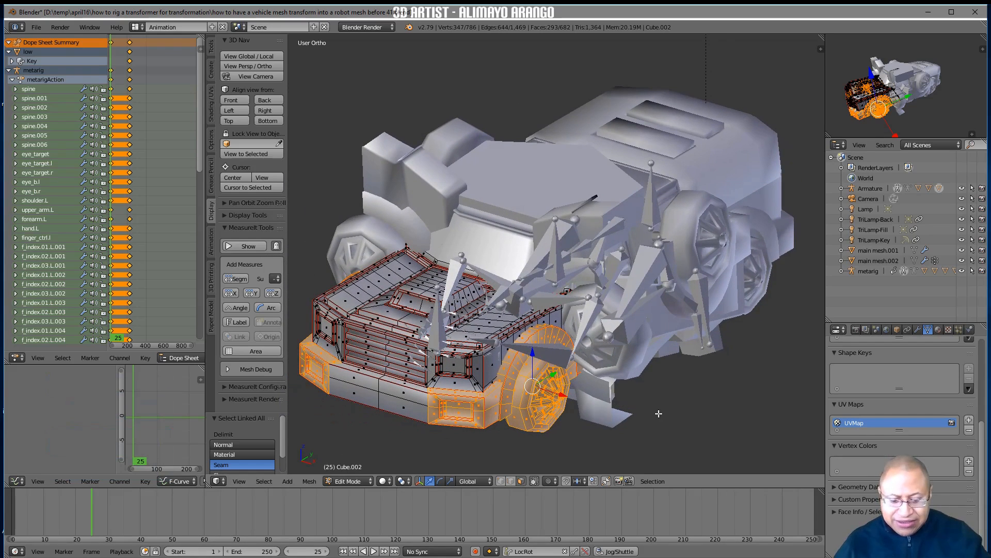
Separate the selected bumper corners, fender and wheel faces into a new mesh and return to Object Mode
key("p")
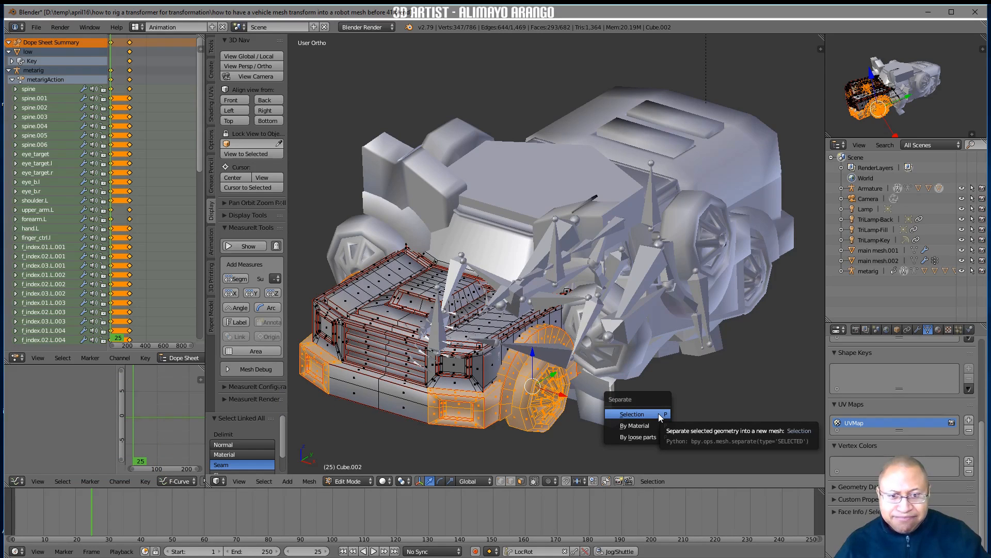
left_click(658, 413)
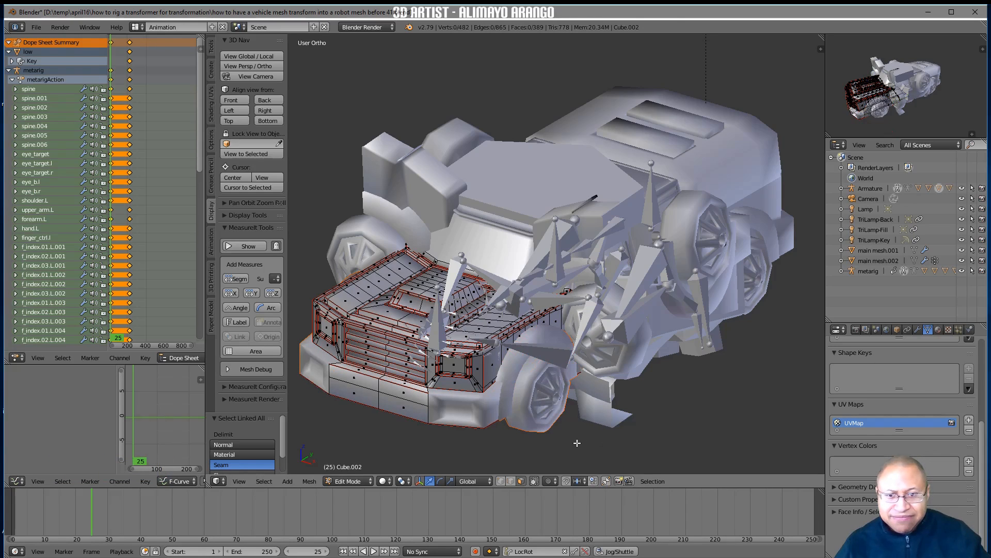
left_click(369, 482)
left_click(379, 468)
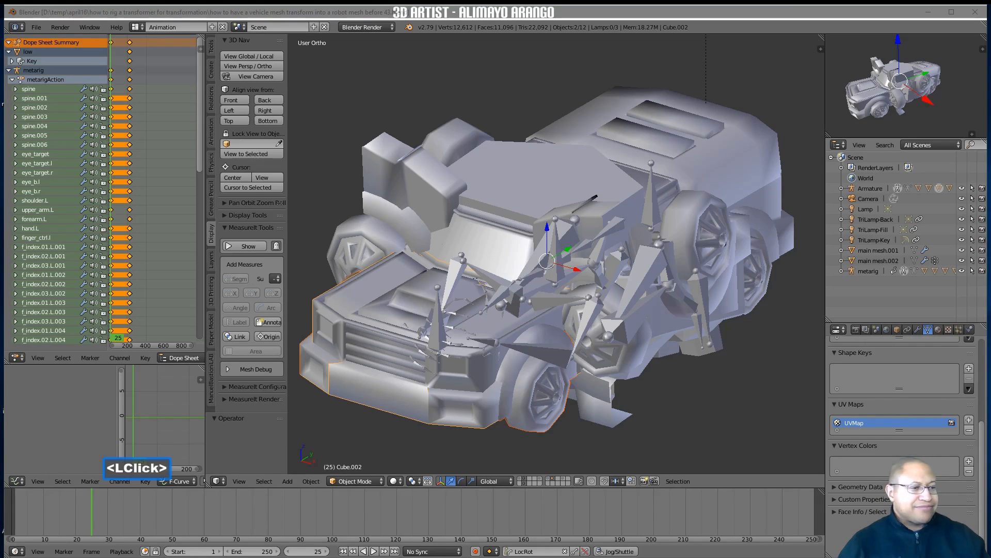
left_click(742, 400)
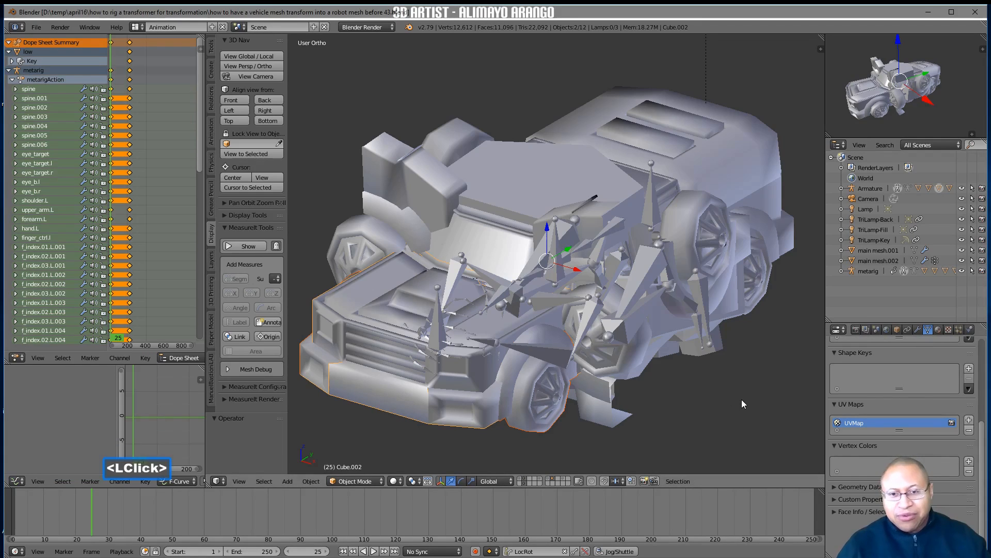
Select all bones of the truck's Armature in Pose Mode, apply the current pose as rest pose, and deselect them
left_click(439, 316)
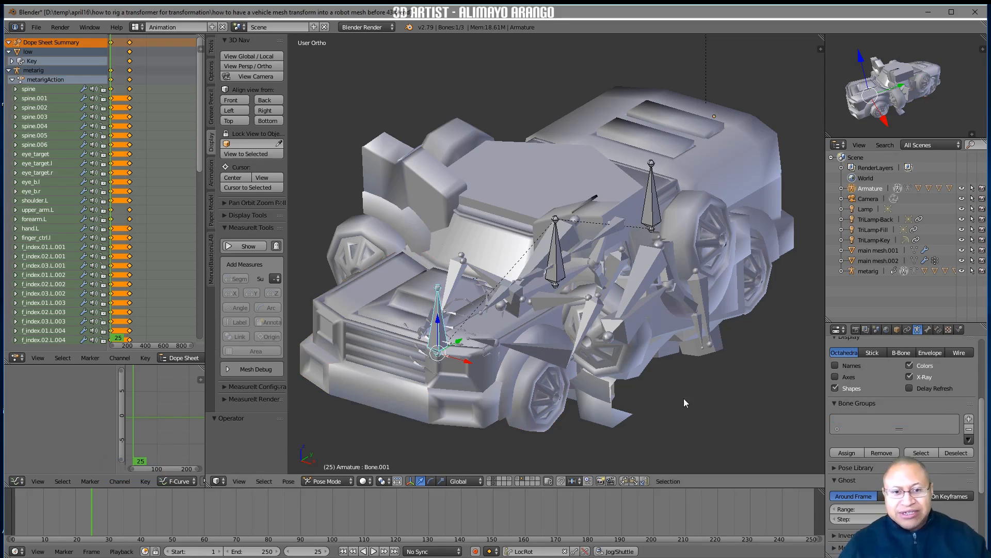
key("a")
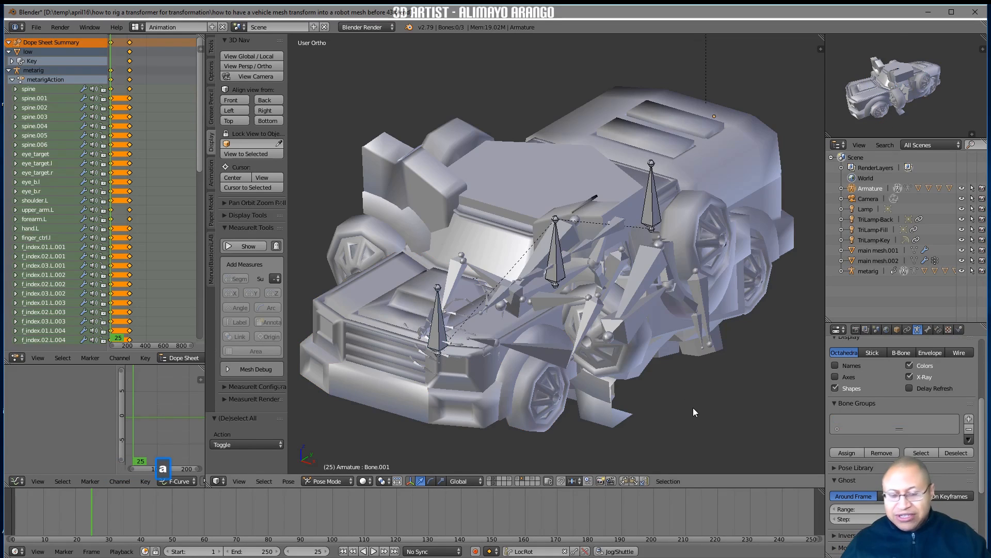
key("a")
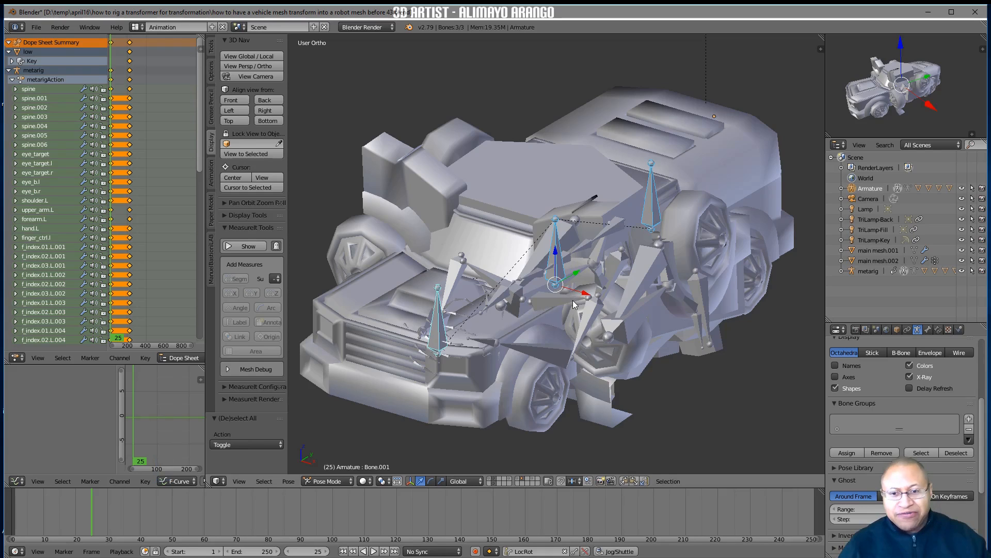
left_click(289, 481)
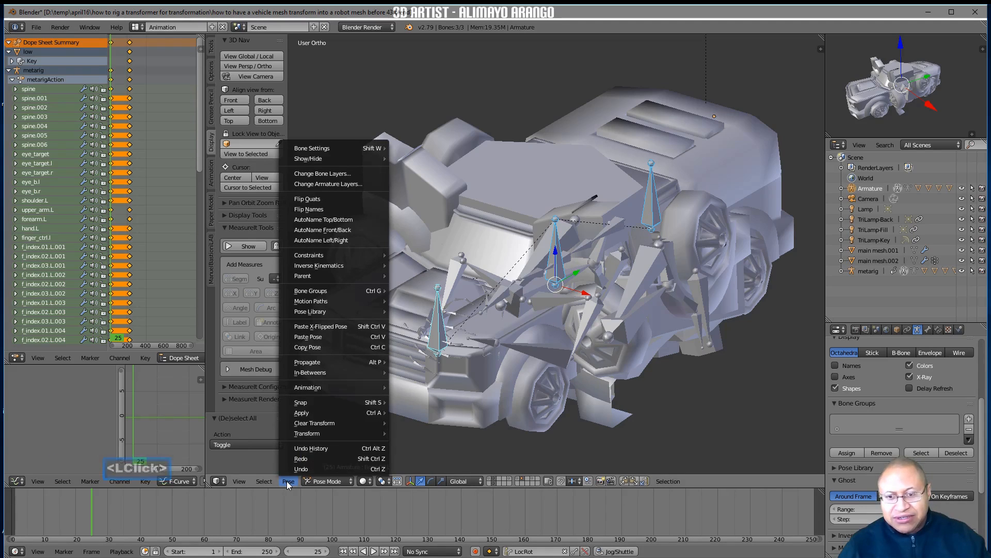
mouse_move(319, 416)
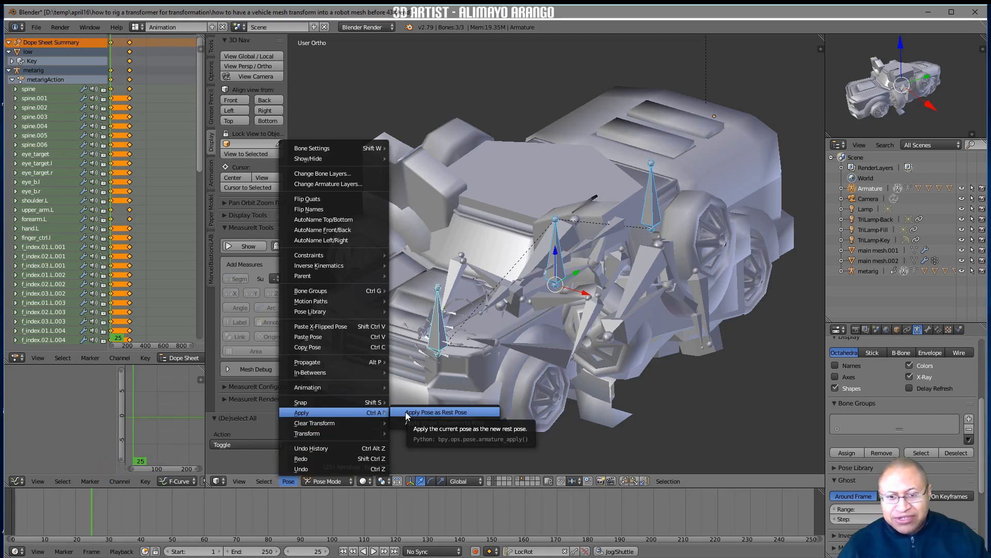
left_click(407, 413)
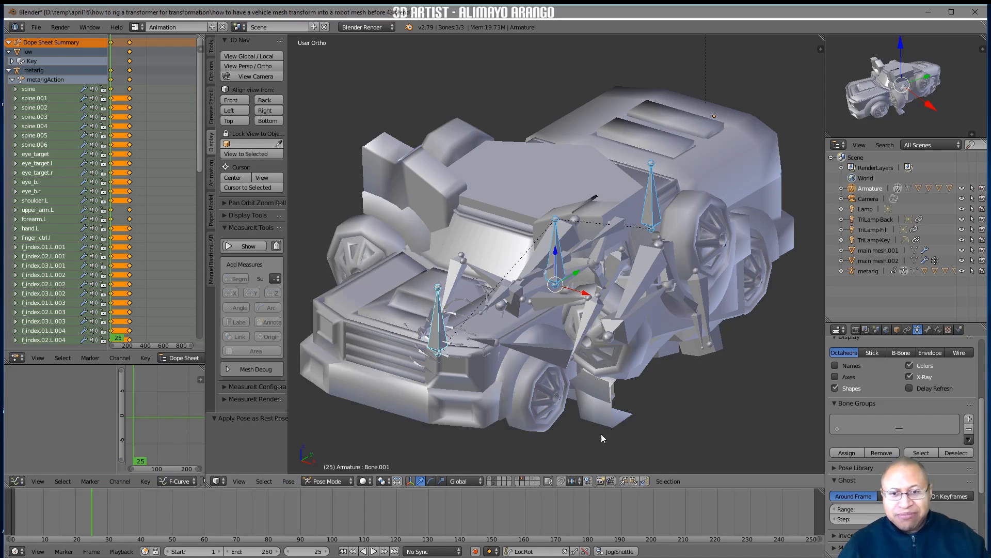
key("a")
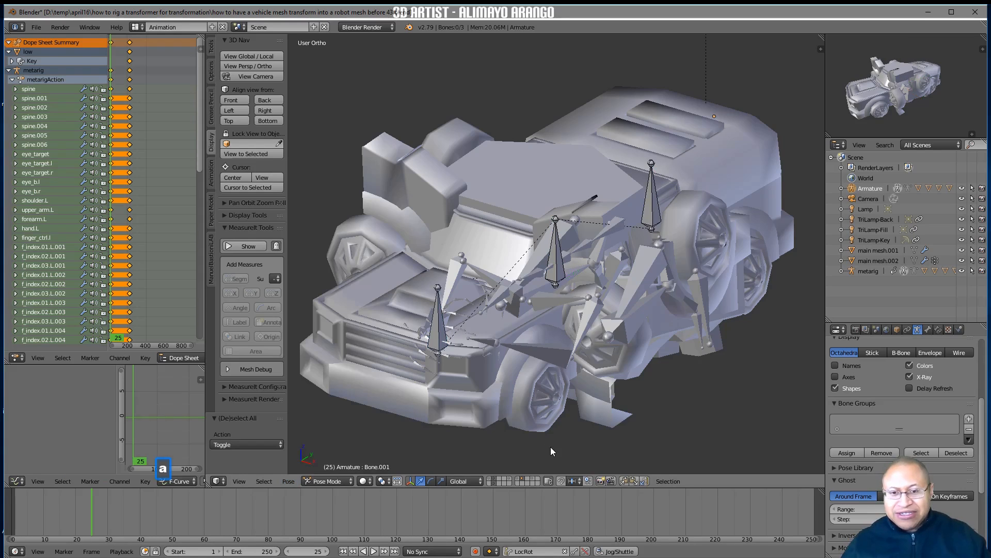
Switch the Armature to Edit Mode and duplicate the bone at the truck's hood, Bone.001, in place
left_click(348, 482)
left_click(355, 459)
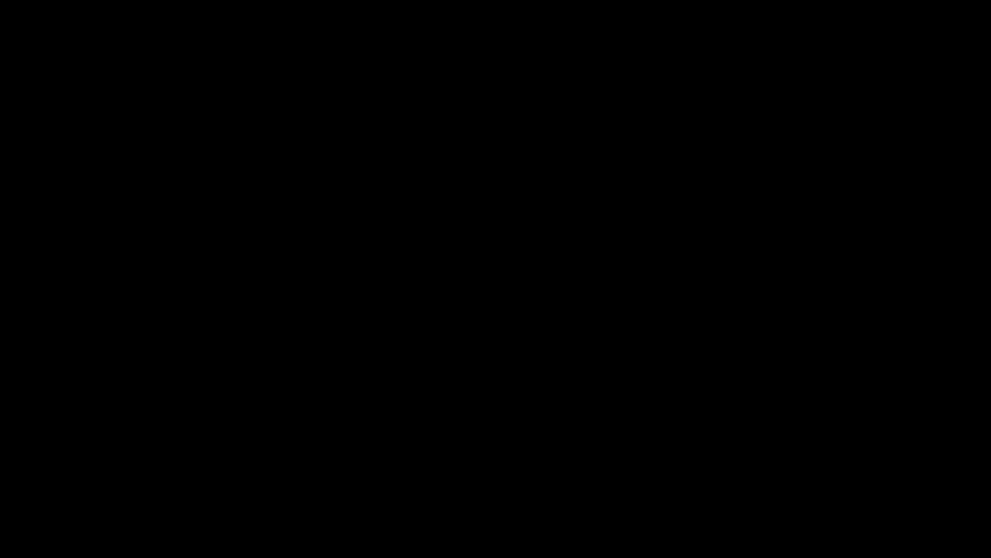
left_click(969, 419)
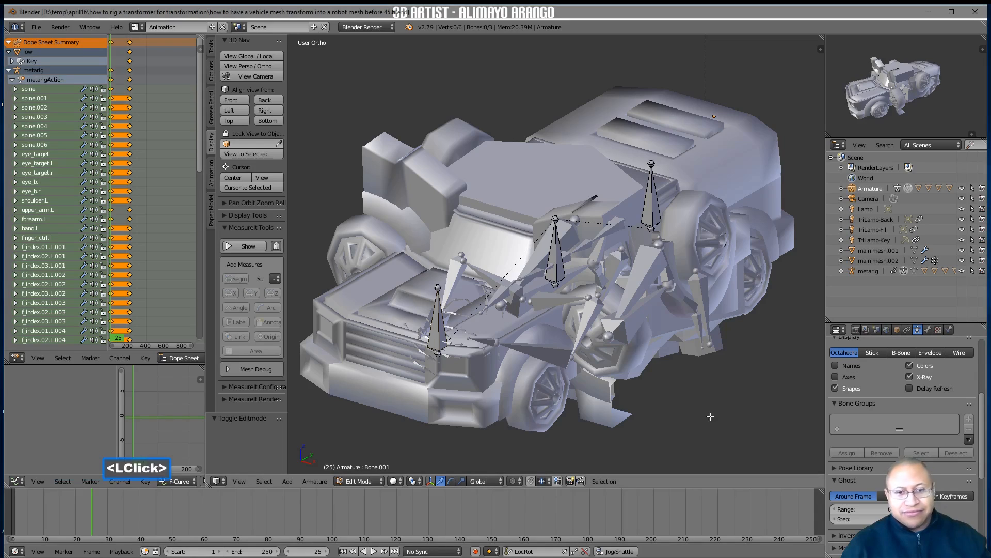
left_click(436, 331)
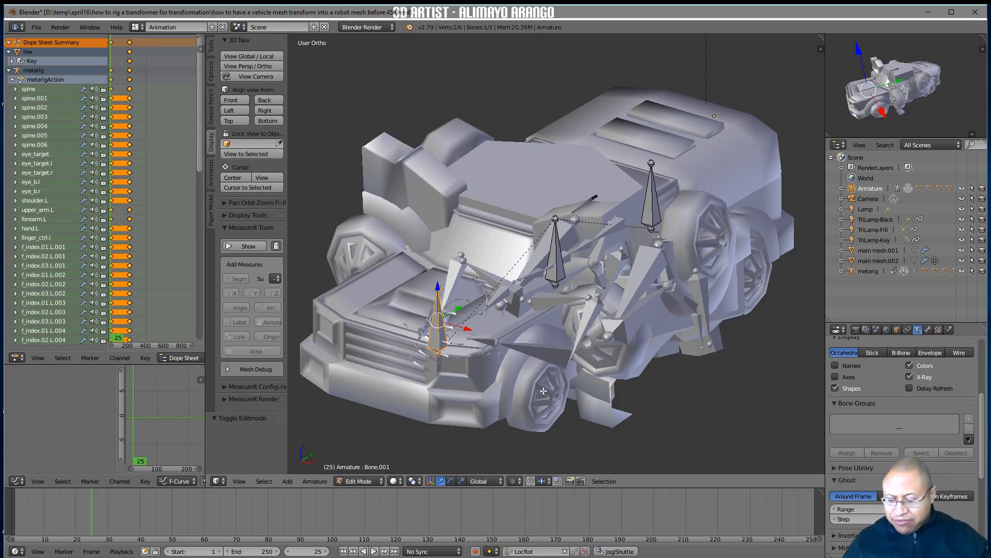
key("shift+d")
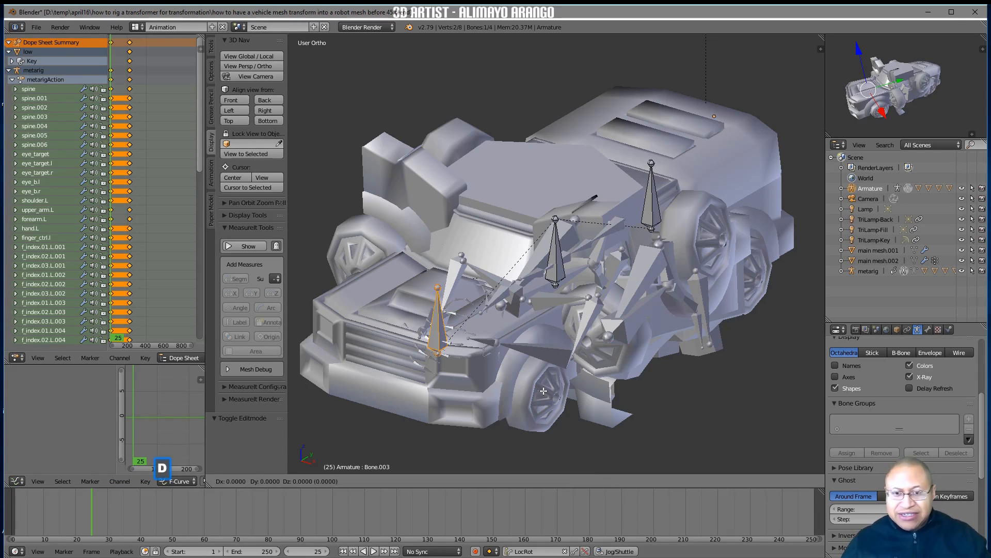
right_click(543, 391)
Move the duplicated bone onto the near-side front wheel, about 9.125 along X, -3.811 along Z and 1.508 along Y
left_click_drag(467, 329, 559, 365)
middle_click_drag(577, 379, 596, 388)
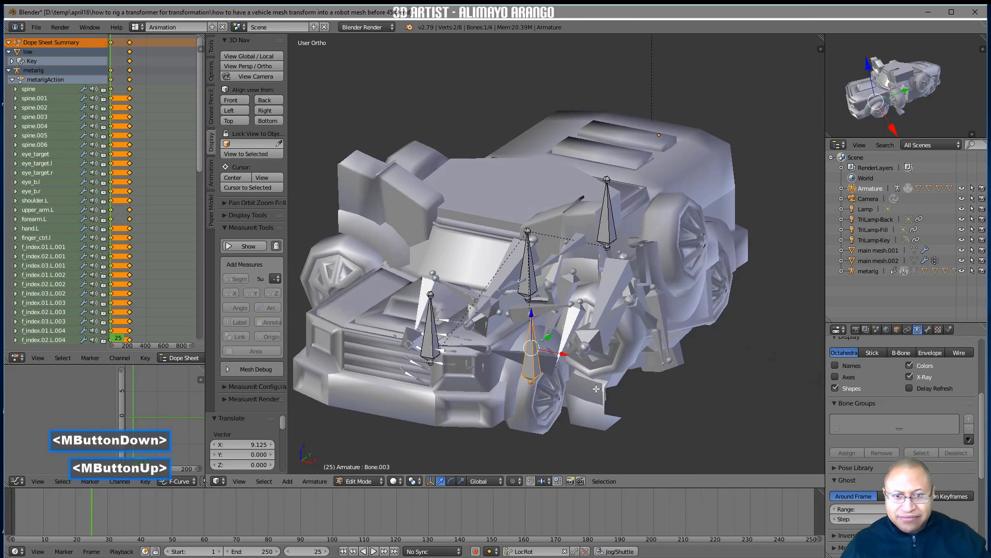
left_click_drag(532, 313, 532, 356)
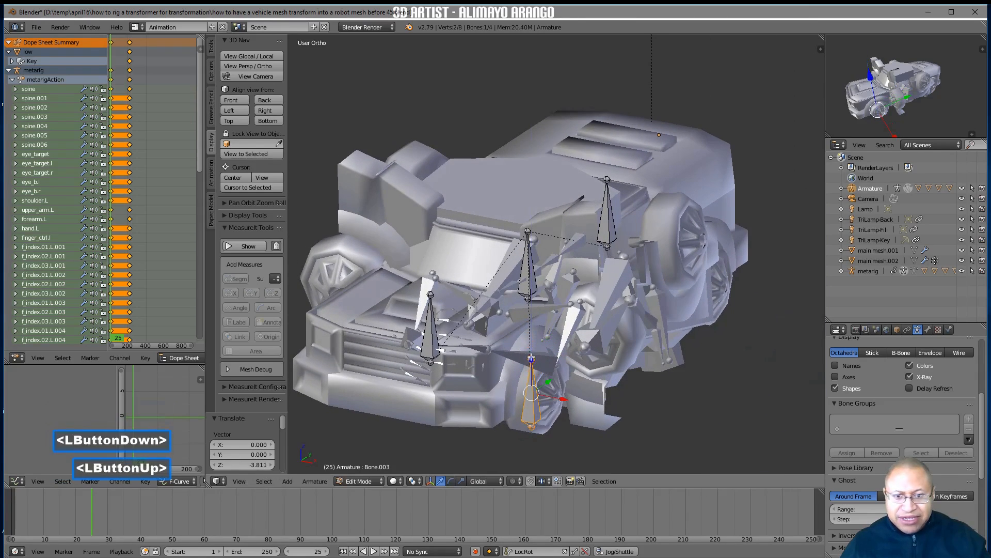
middle_click_drag(532, 355, 524, 359)
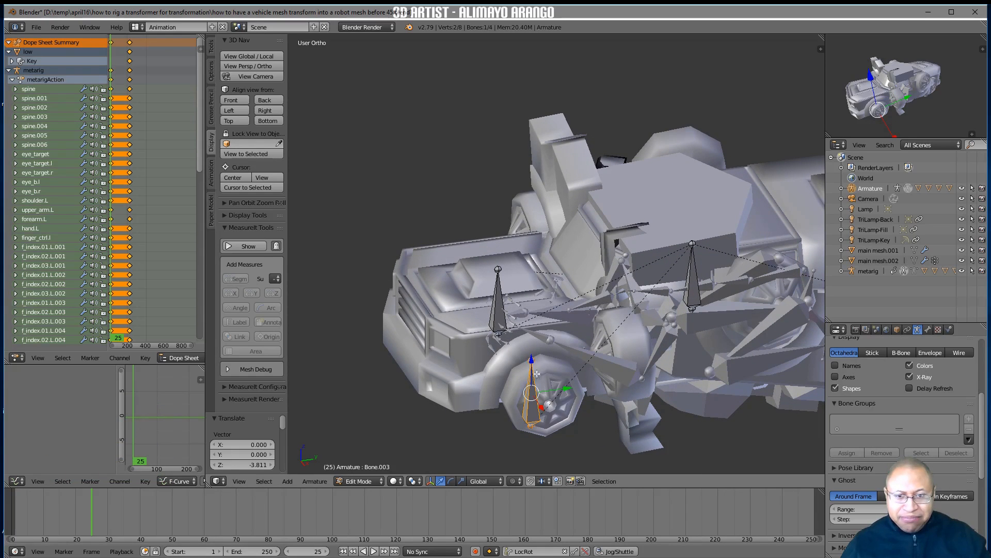
left_click_drag(566, 393, 585, 394)
mouse_move(585, 393)
middle_mouse_down()
mouse_move(601, 402)
mouse_move(572, 405)
middle_mouse_up()
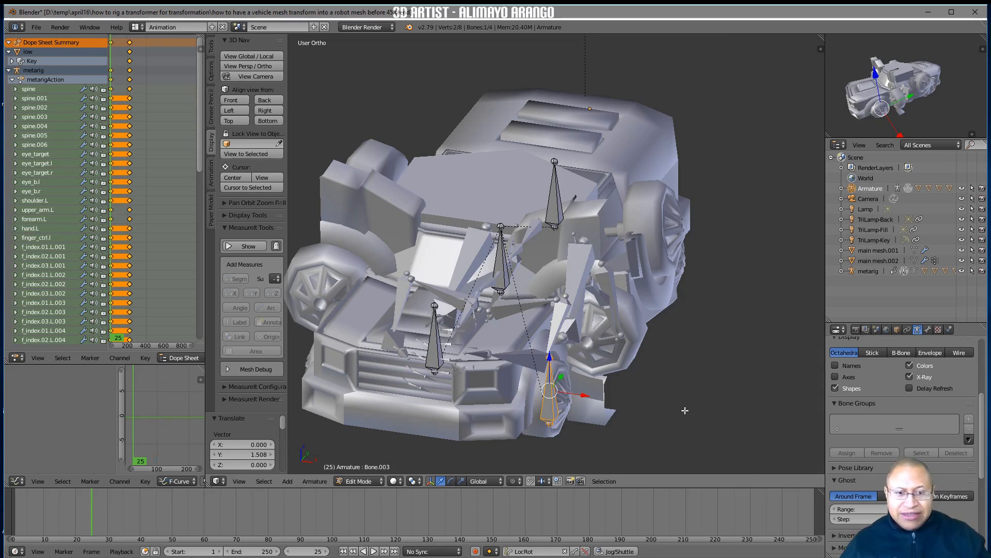
Rename the bone at the front wheel as wheel.l
key("n")
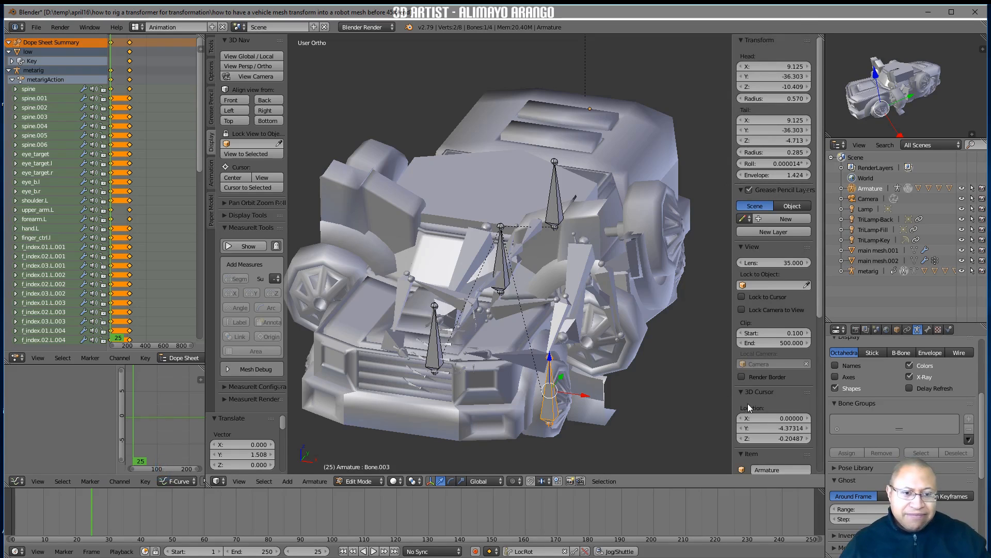
scroll(748, 404, "down", 5)
scroll(748, 404, "down", 3)
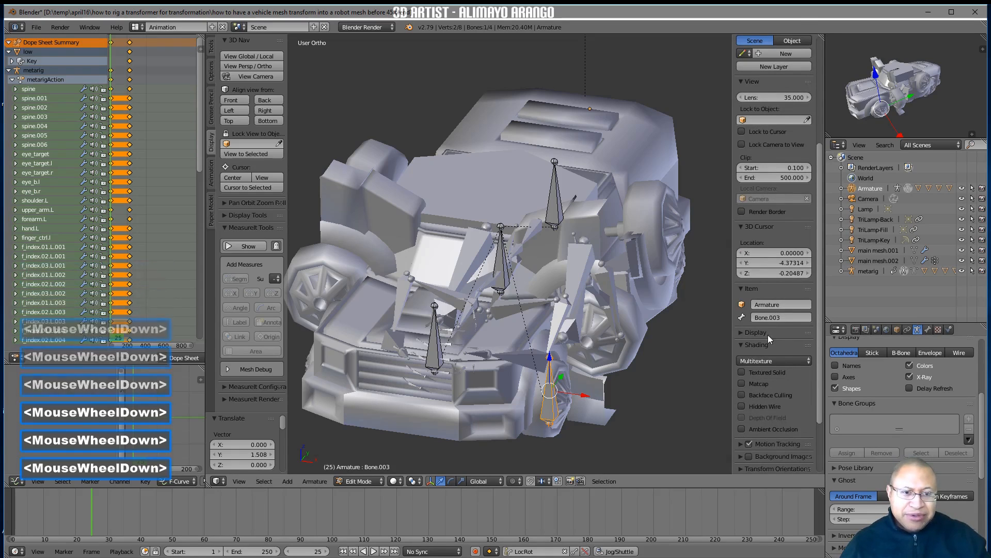
left_click(773, 317)
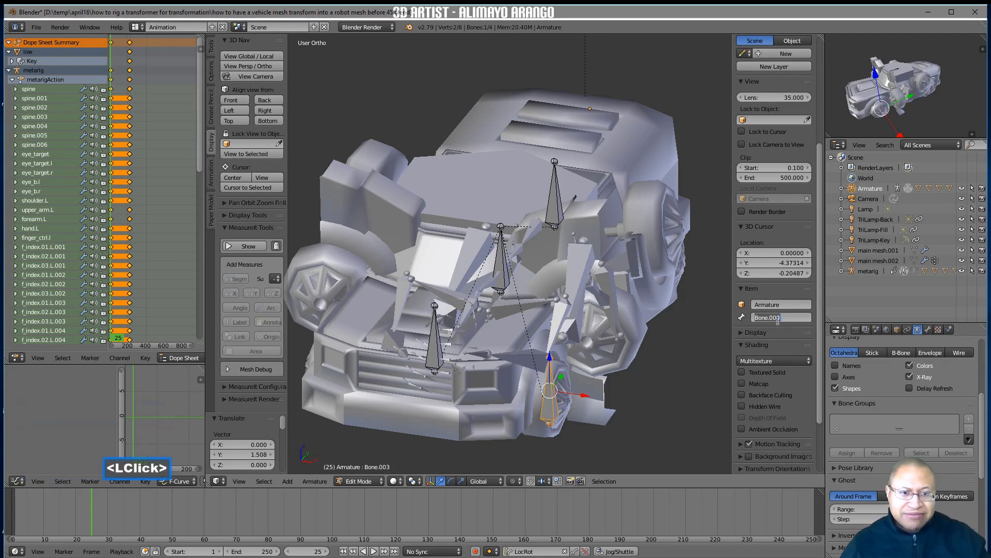
type("whe")
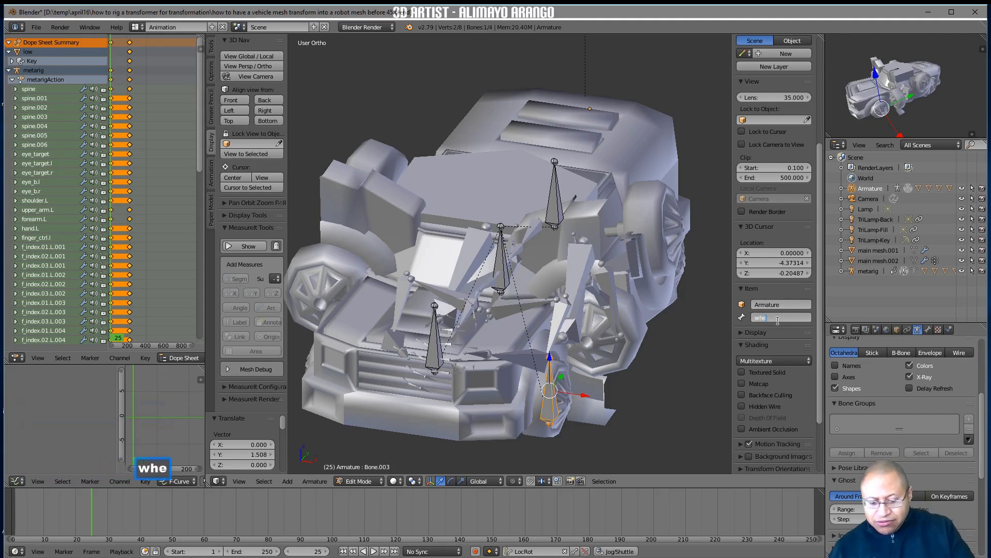
type("el.l")
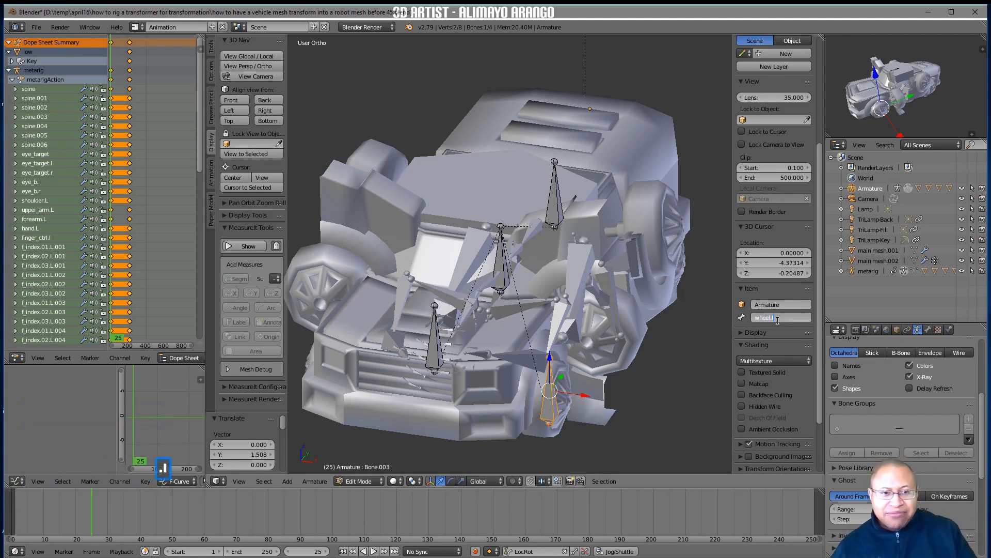
key("Return")
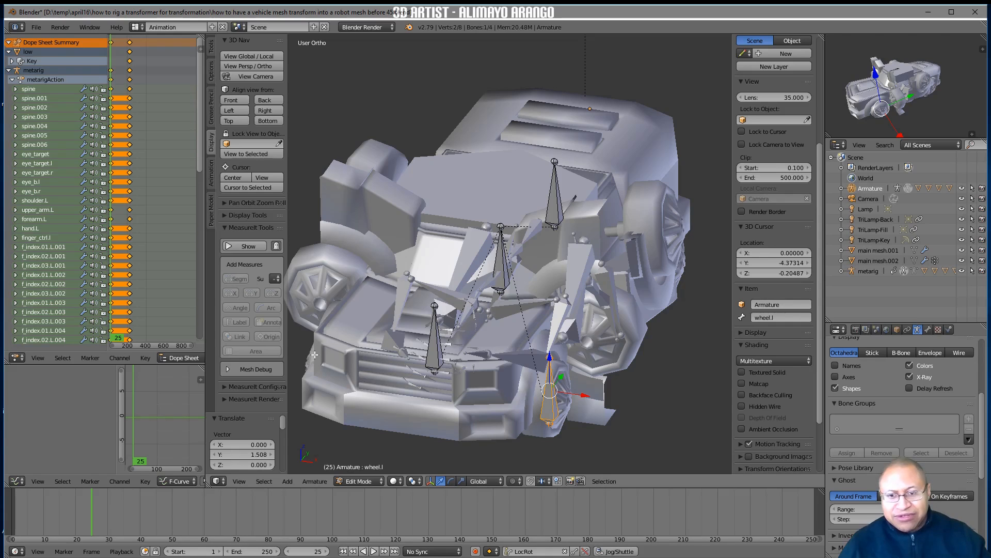
Symmetrize the wheel.l bone to create its mirrored counterpart on the truck's other side
middle_click_drag(315, 354, 529, 394)
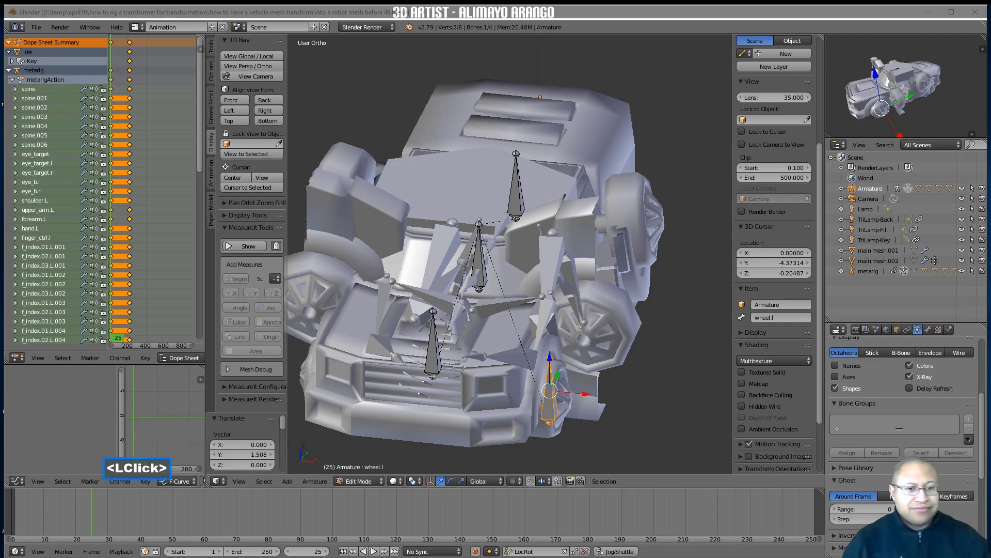
left_click(680, 404)
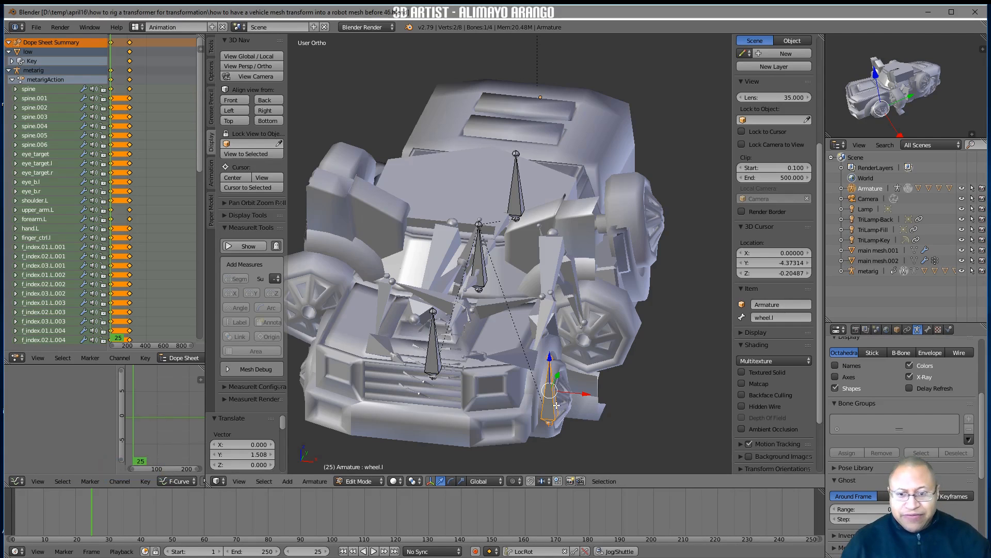
left_click(315, 481)
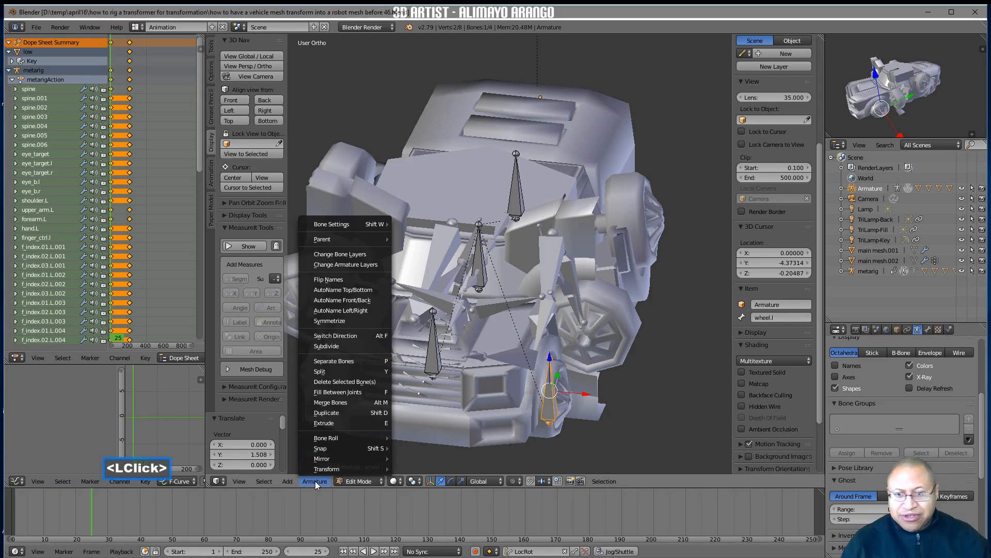
left_click(364, 321)
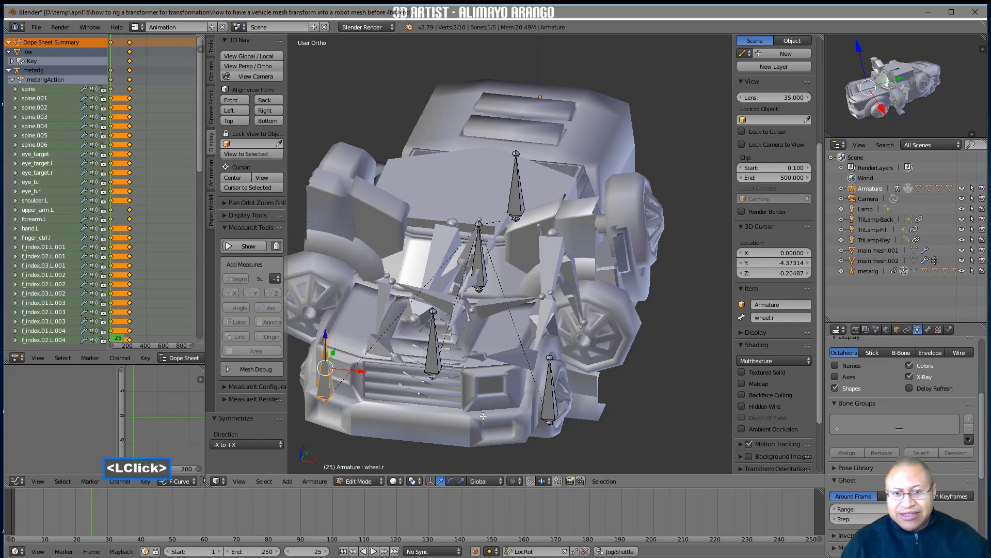
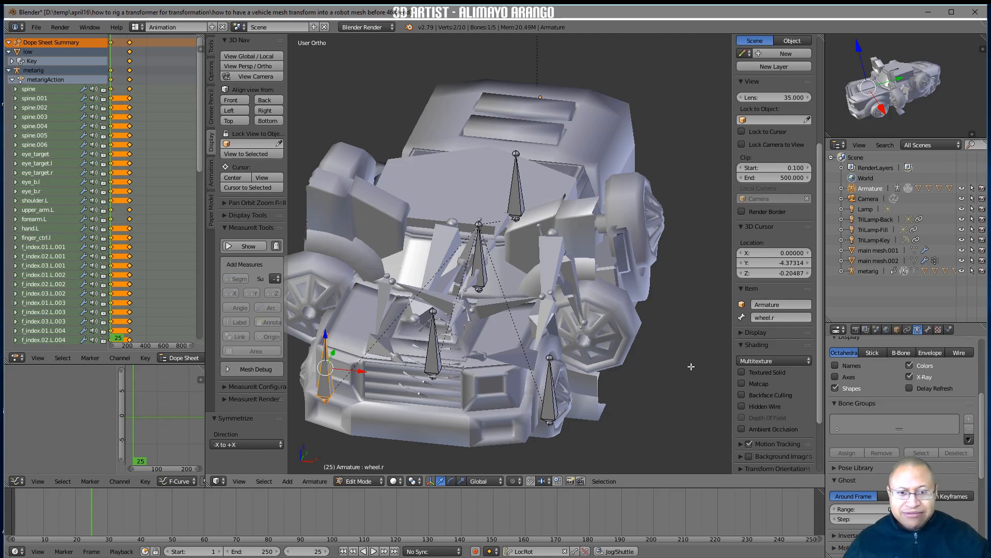
Deselect all bones and switch the Armature to Pose Mode
middle_click_drag(681, 371, 662, 376)
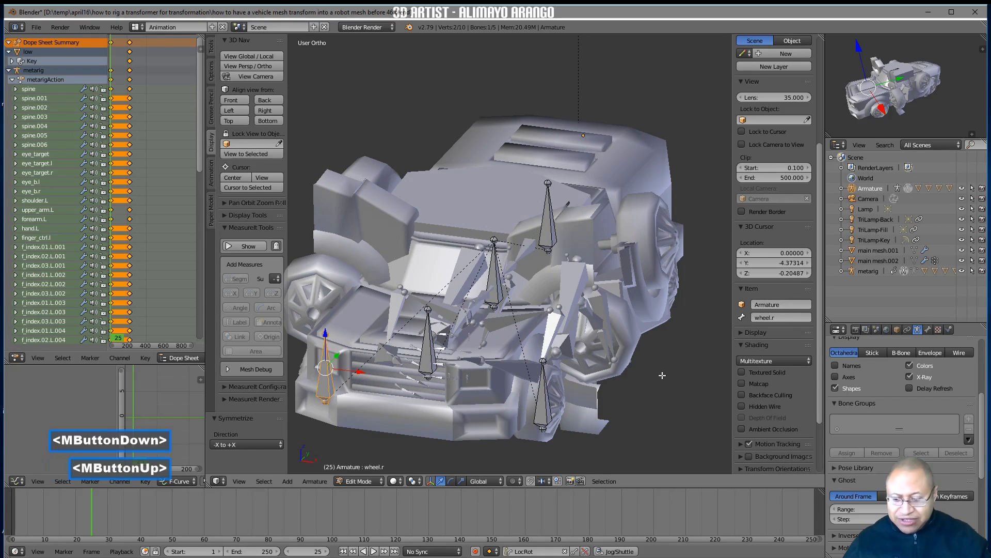
key("a")
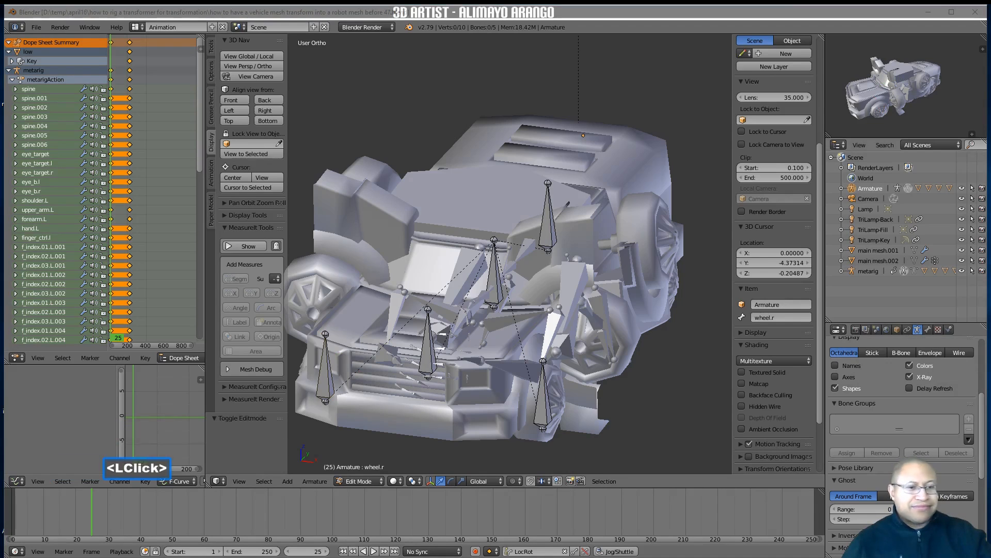
left_click(665, 400)
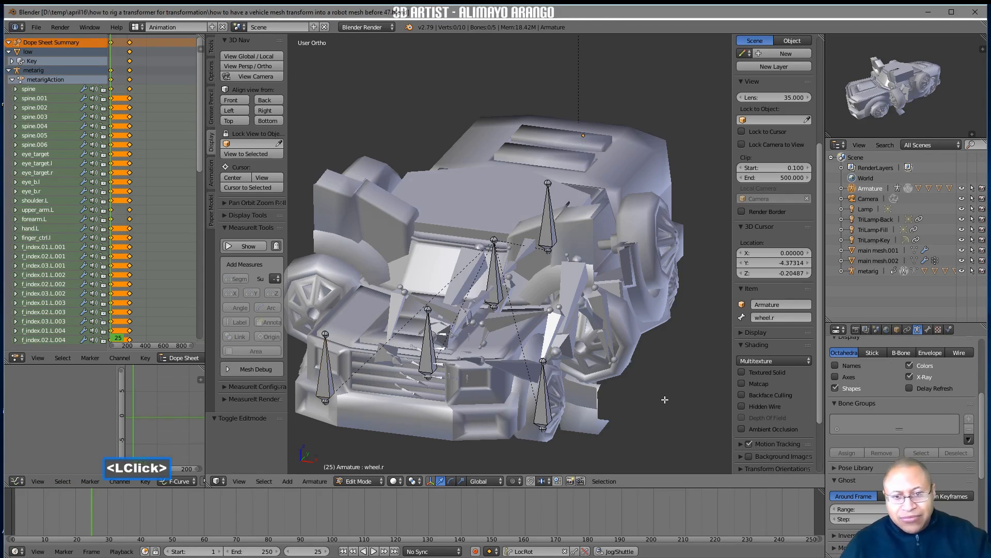
left_click(375, 483)
left_click(384, 445)
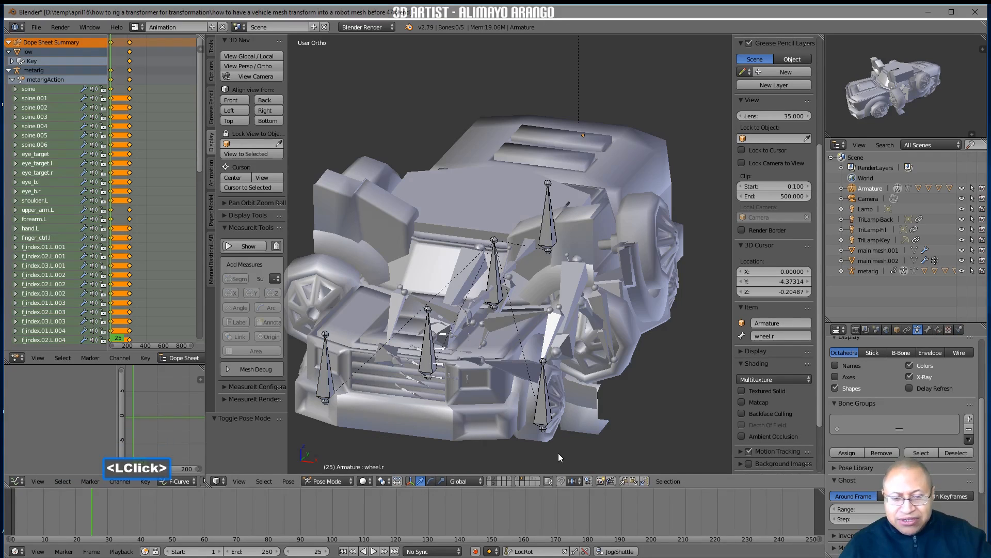
Parent the front bumper corner and wheel mesh, Cube.003, to the Armature using Armature Deform With Empty Groups, and clear the bone selection
left_click(542, 401)
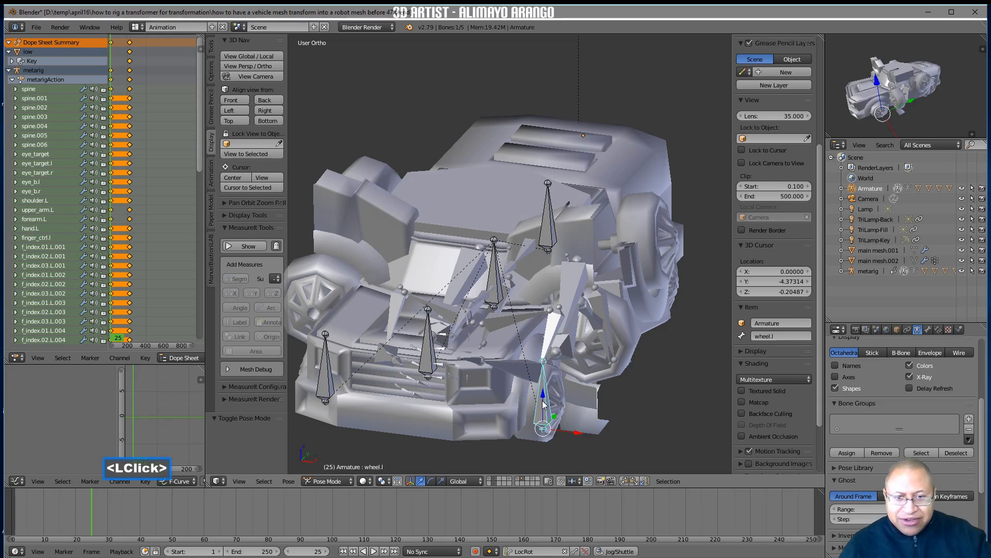
left_click(525, 434)
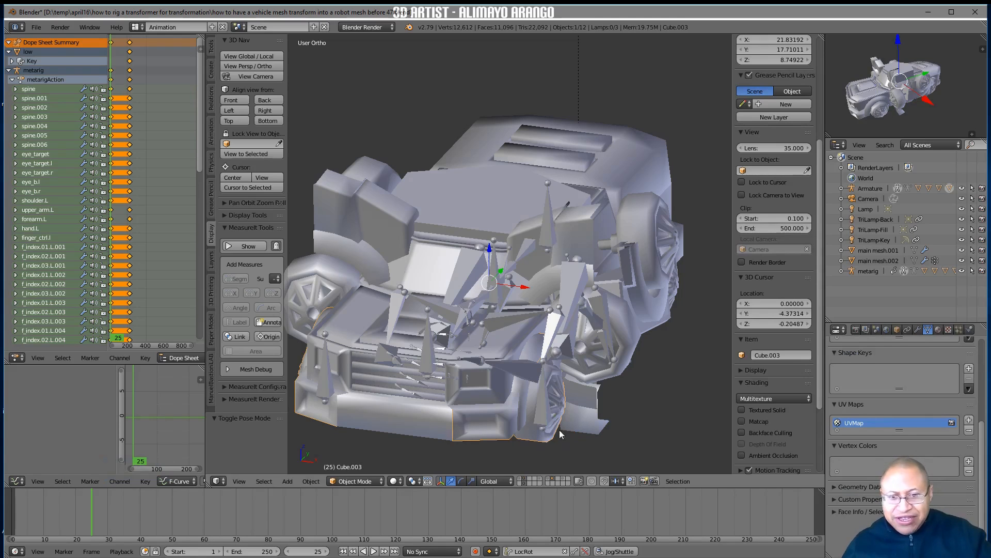
left_click(546, 407, "shift")
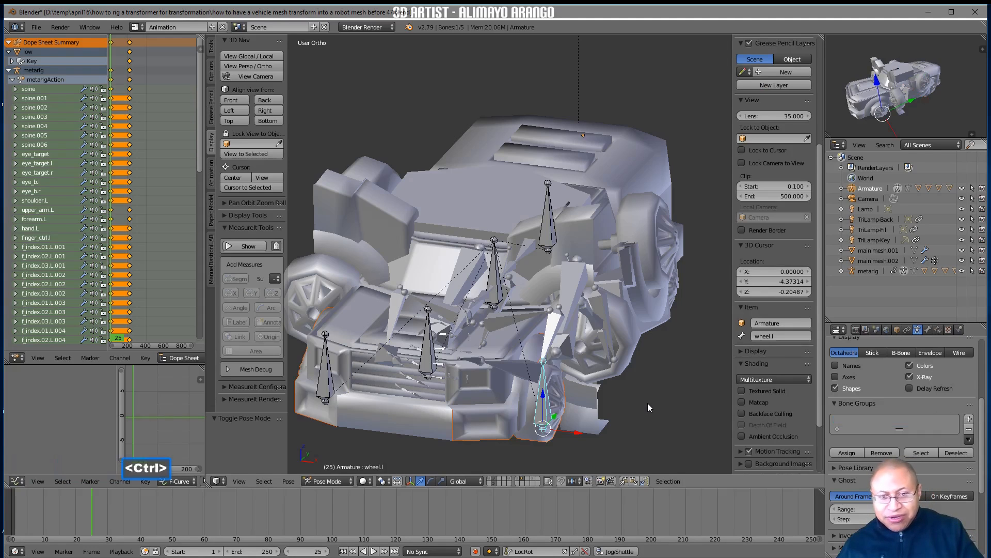
key("ctrl+p")
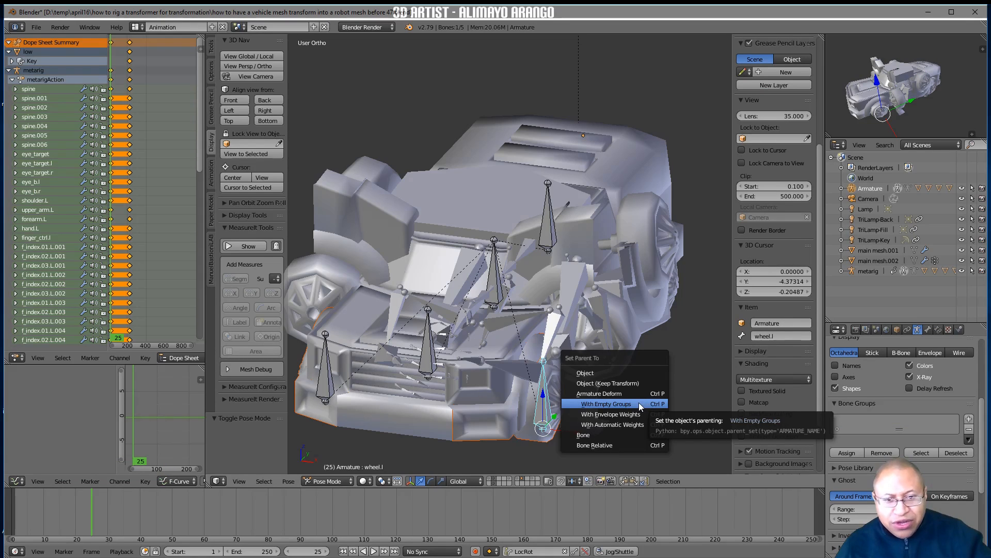
left_click(639, 402)
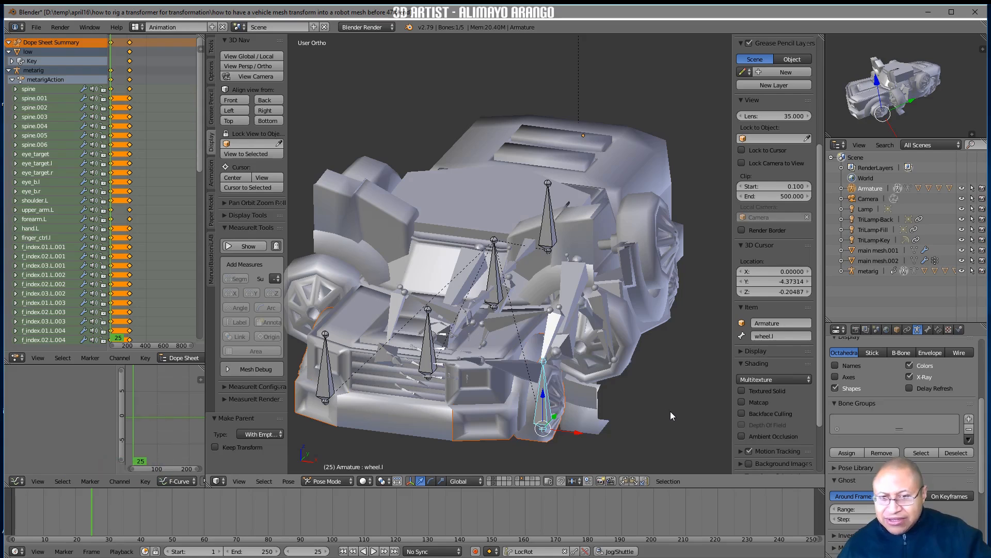
key("a")
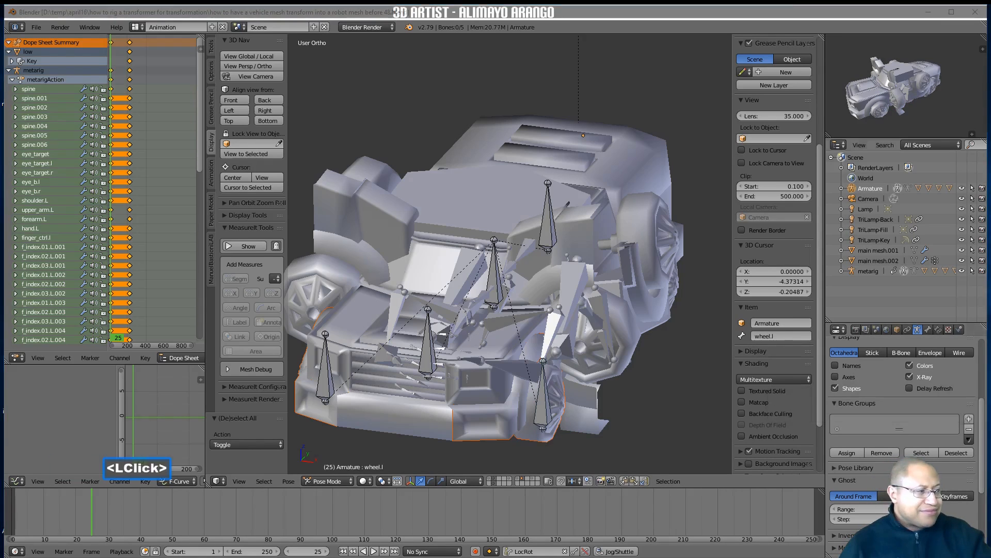
left_click(632, 417)
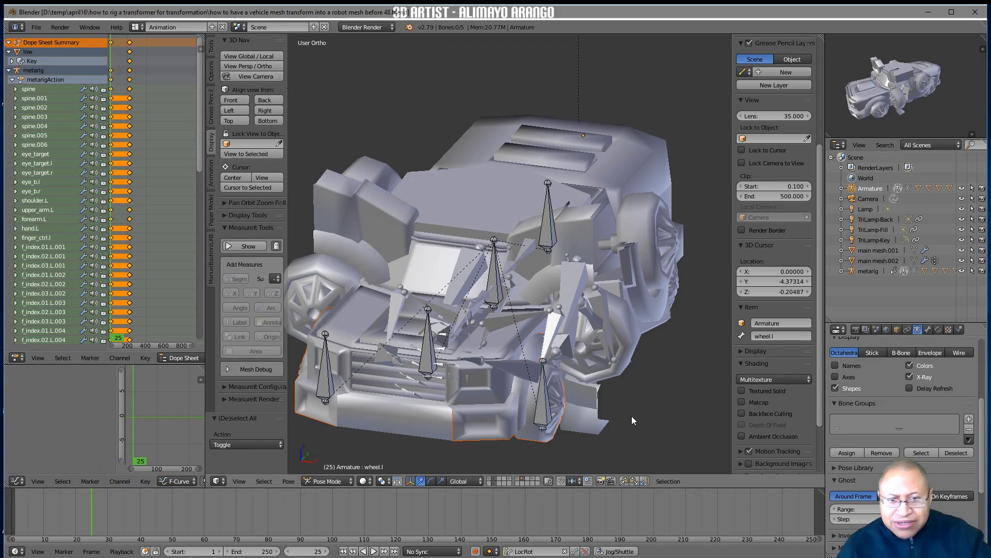
Select the wheel.l bone and put the Cube.003 mesh into Weight Paint mode
left_click(543, 414)
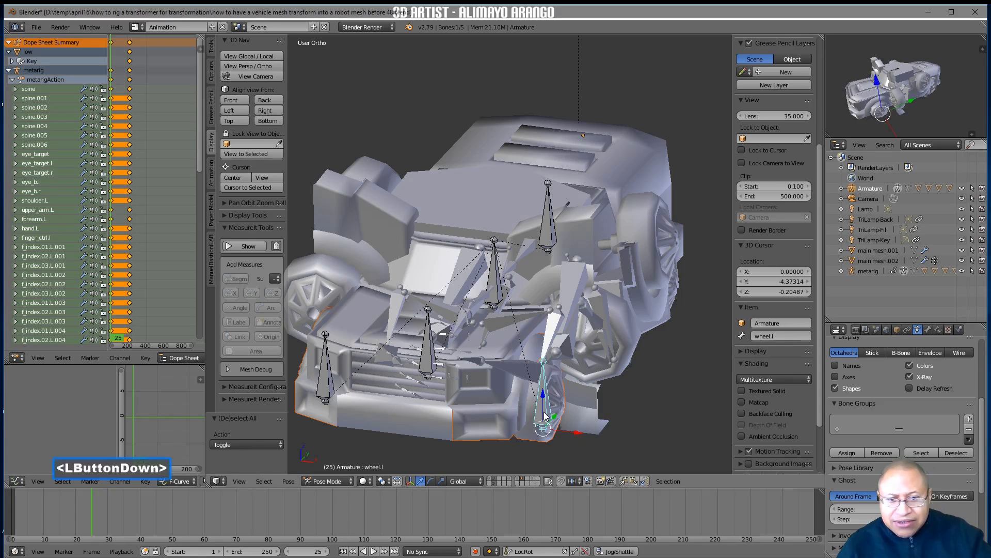
left_click(510, 422)
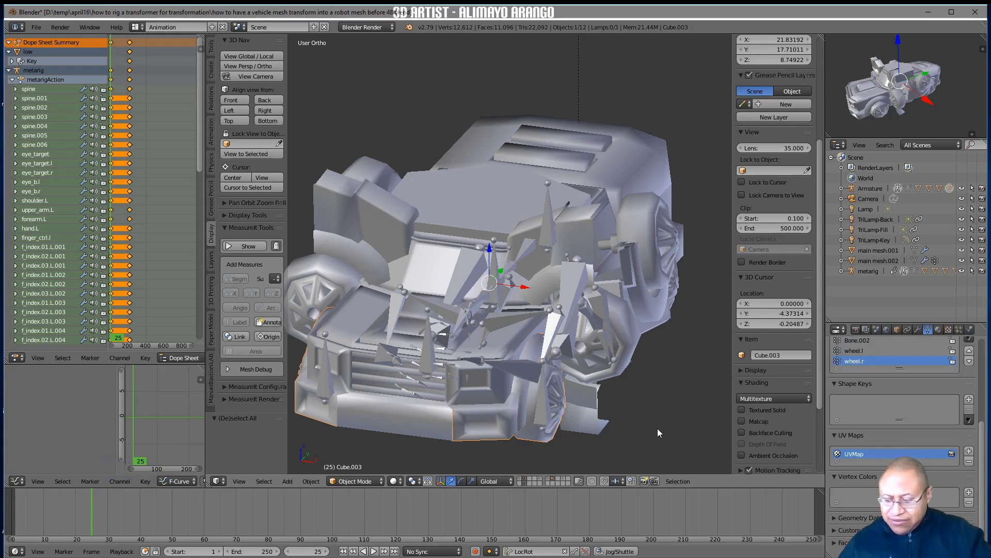
key("ctrl")
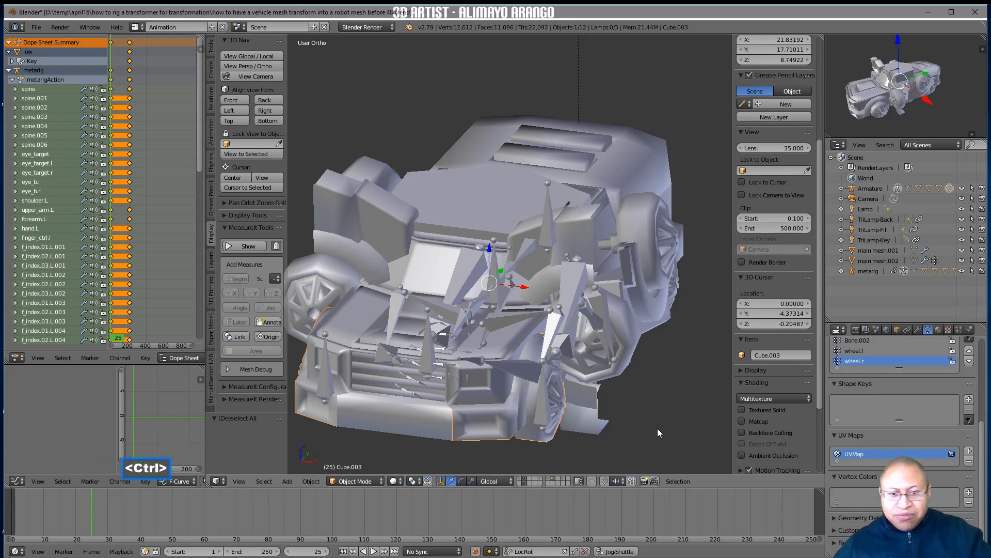
key("ctrl+Tab")
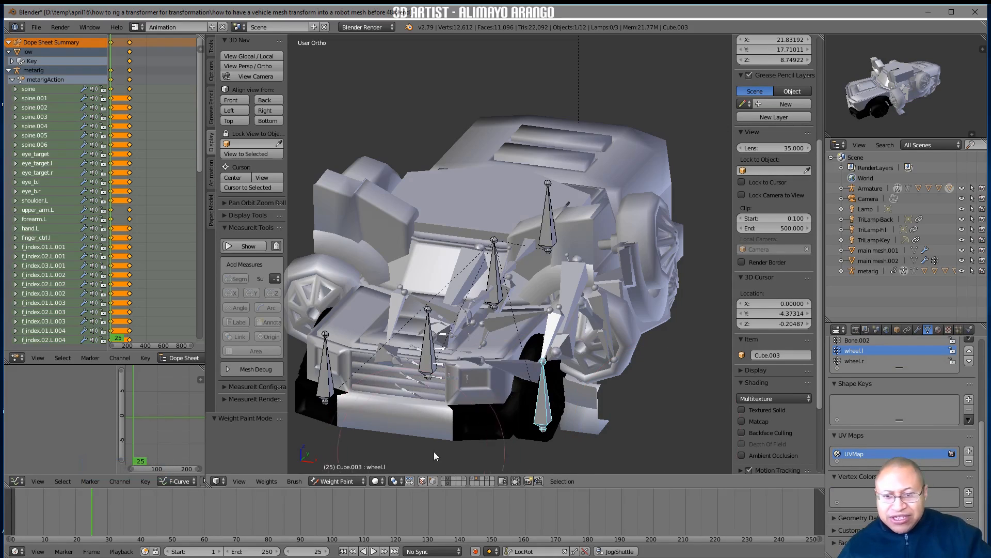
Assign all vertices of Cube.003 to the wheel.l vertex group in Edit Mode, and return to Object Mode
left_click(364, 482)
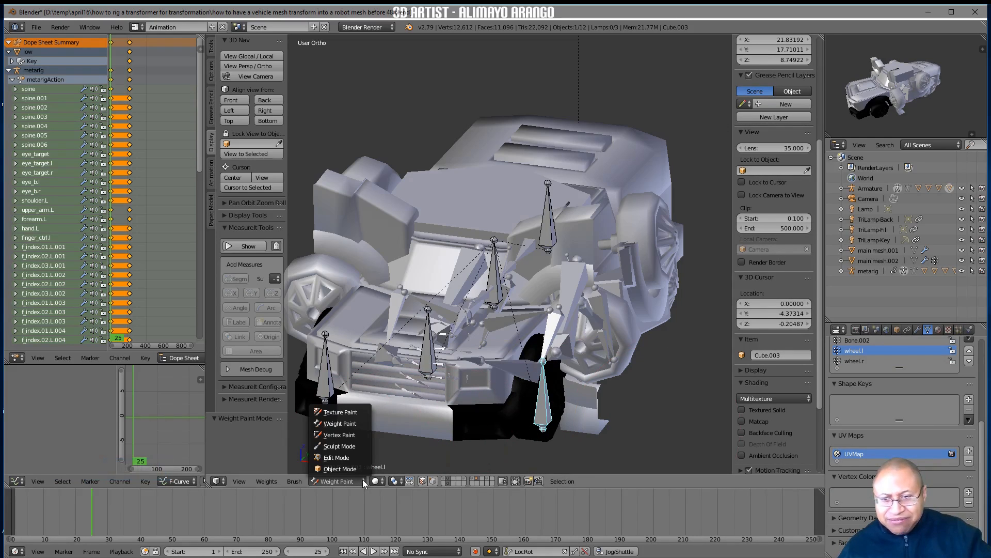
left_click(360, 458)
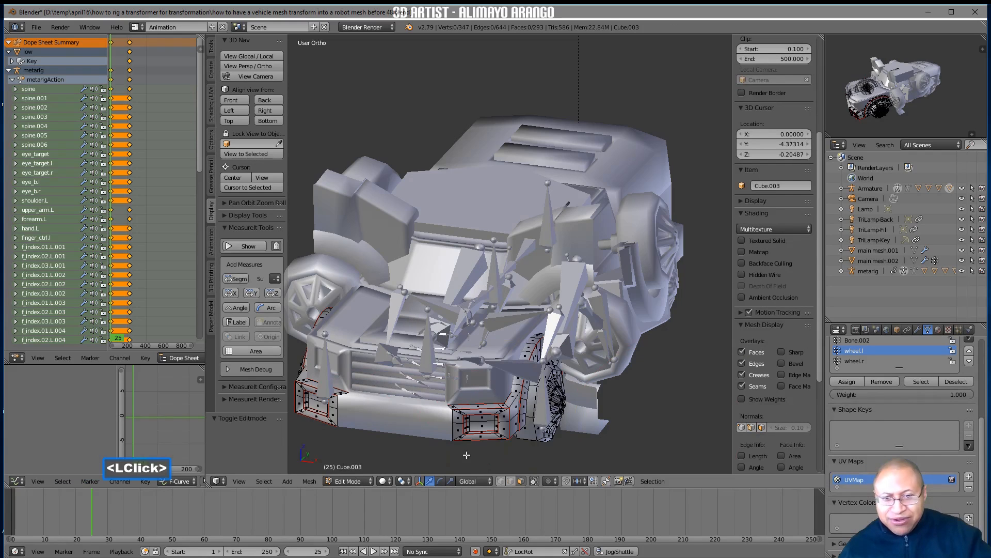
left_click(983, 431)
left_click_drag(982, 430, 983, 408)
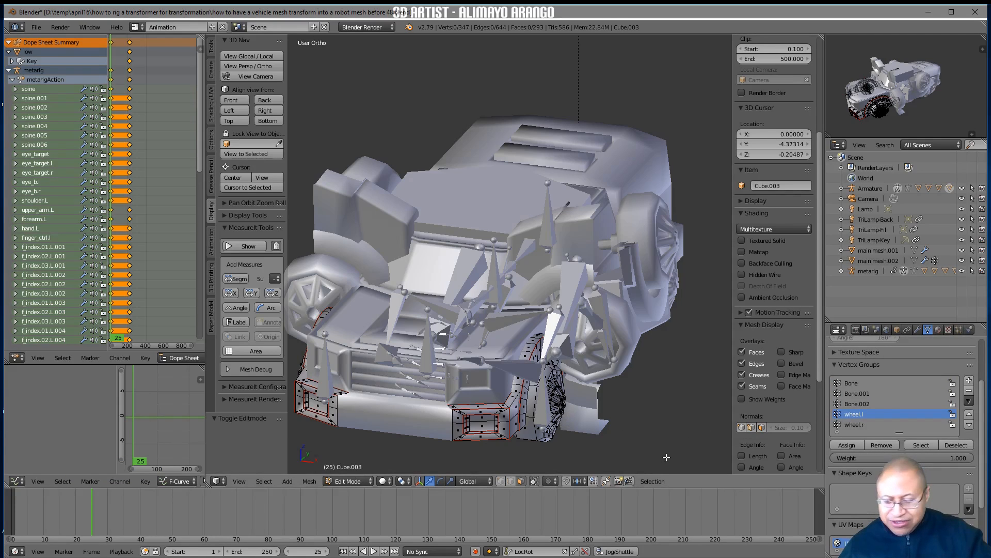
key("a")
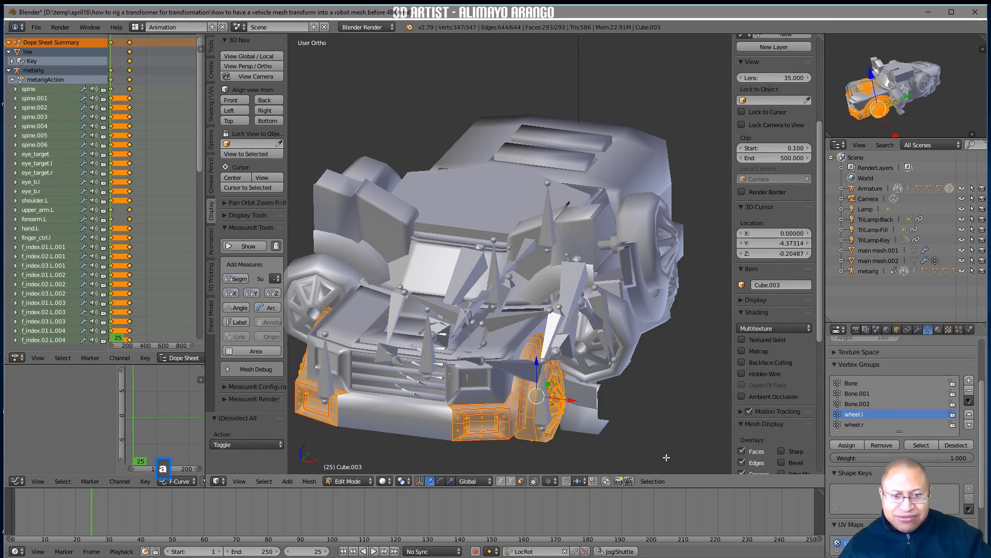
left_click(850, 444)
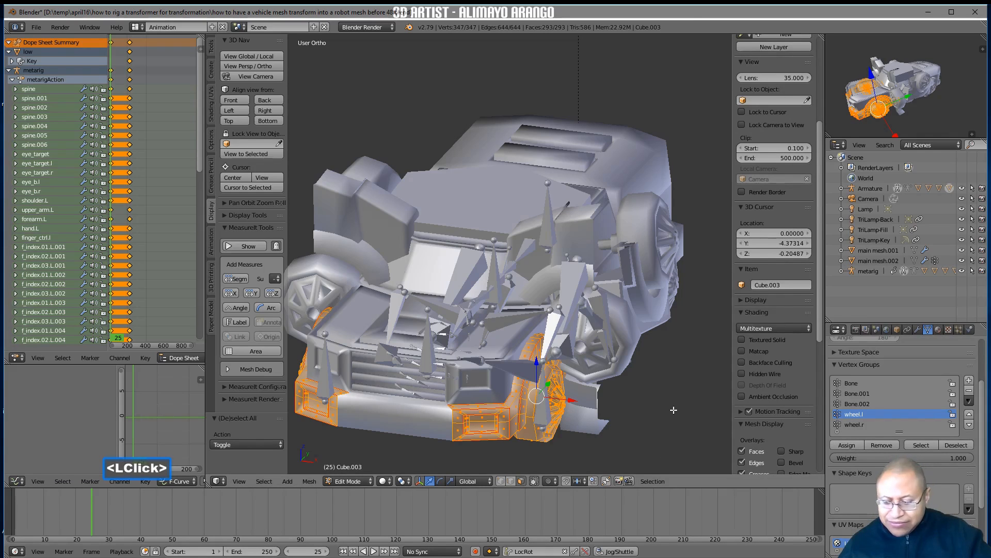
key("a")
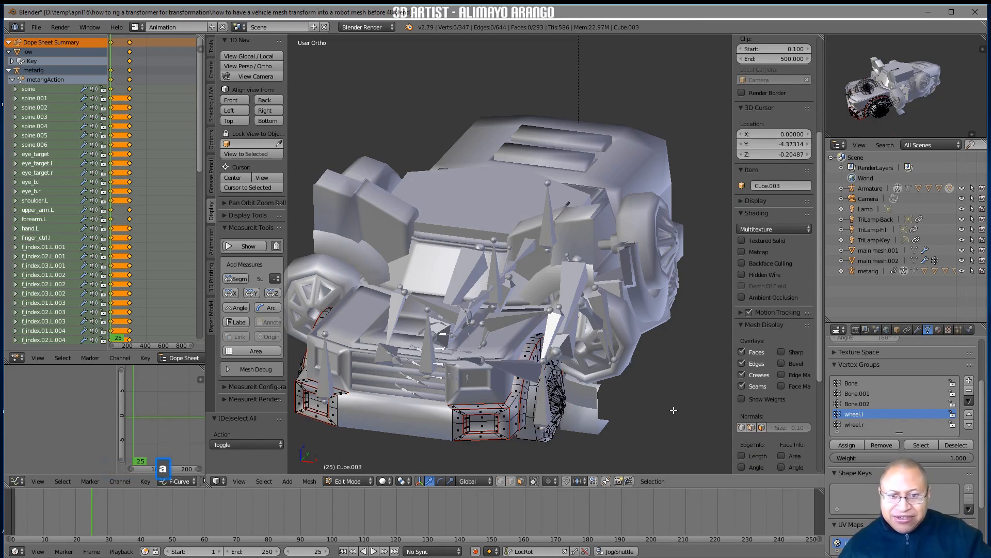
left_click(370, 482)
left_click(368, 468)
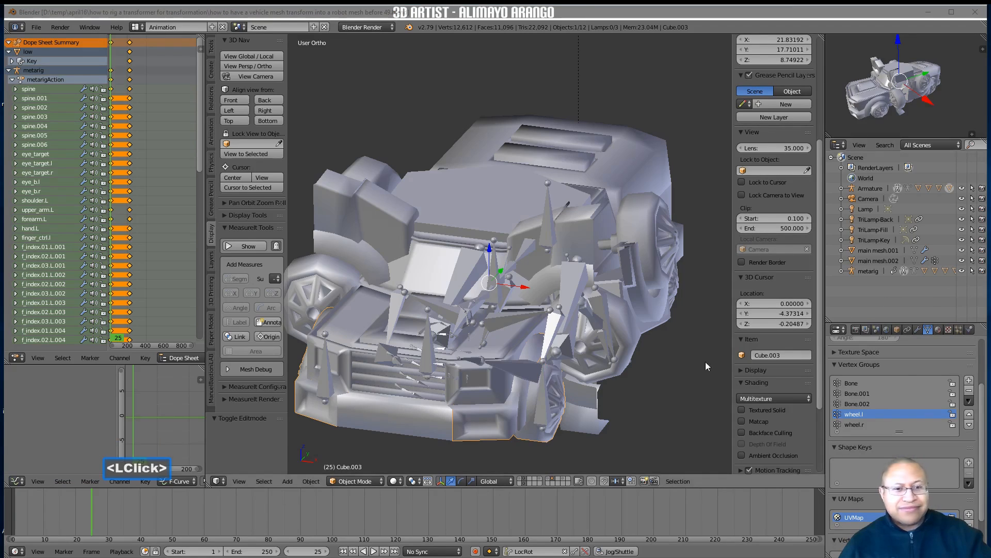
left_click(691, 365)
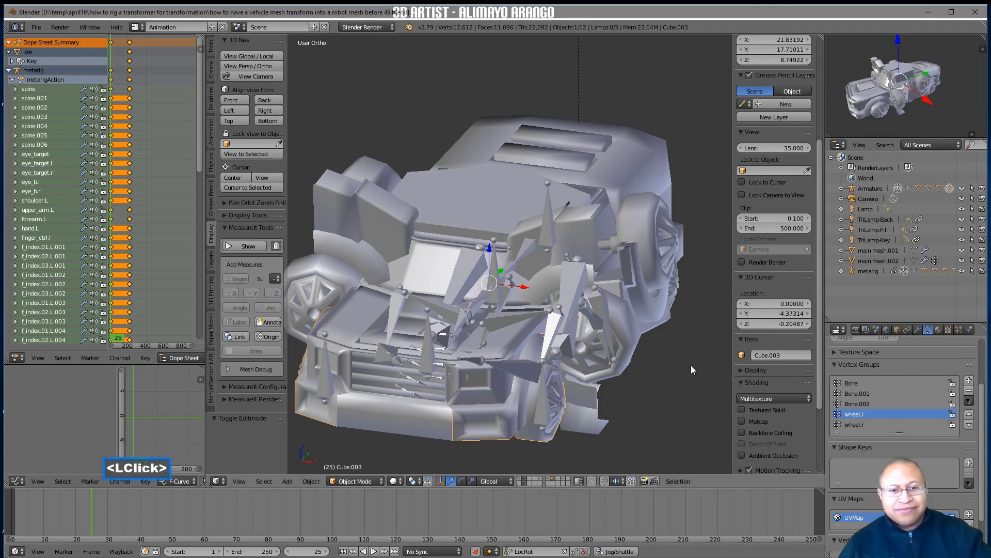
Test the wheel.l bone by moving it along X, and cancel the move
left_click(549, 401)
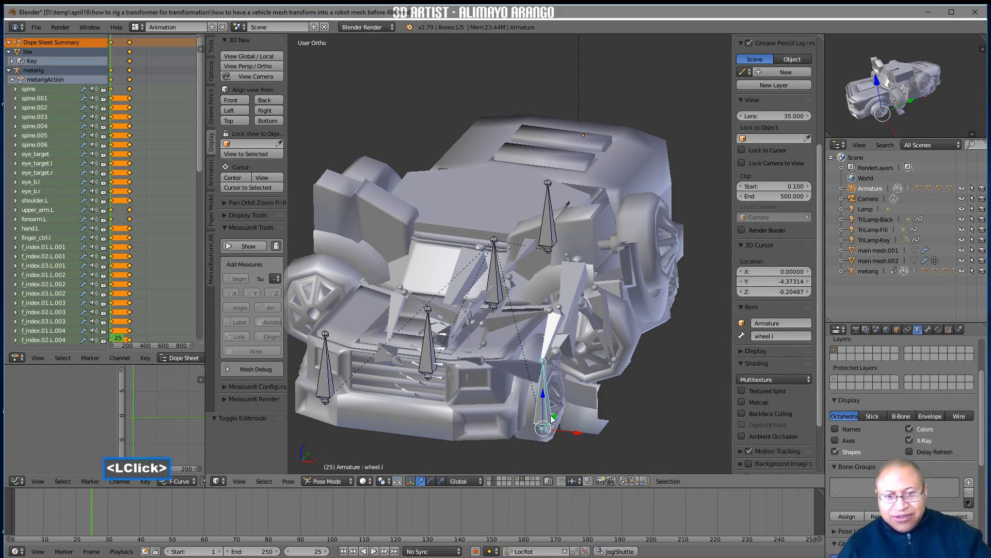
left_click_drag(578, 434, 611, 423)
right_click(665, 441)
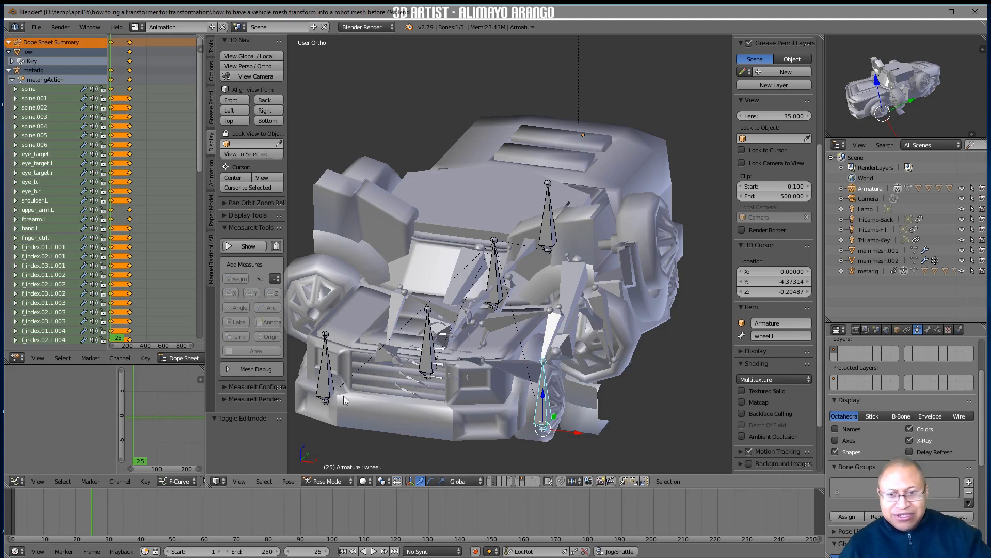
Test the wheel.r bone by moving it -5.674 along X, clear its pose location and deselect it
left_click(331, 386)
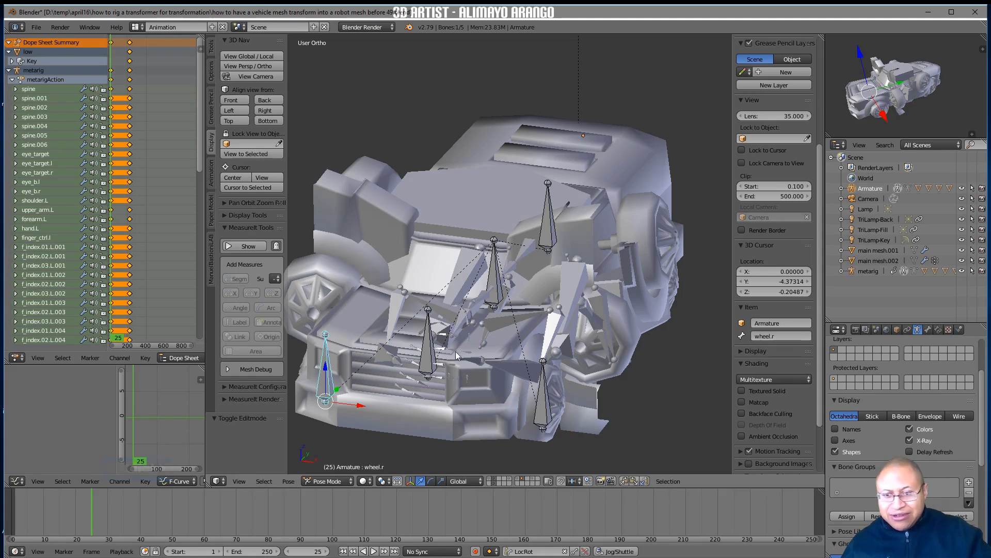
middle_click_drag(484, 306, 503, 348, "ctrl")
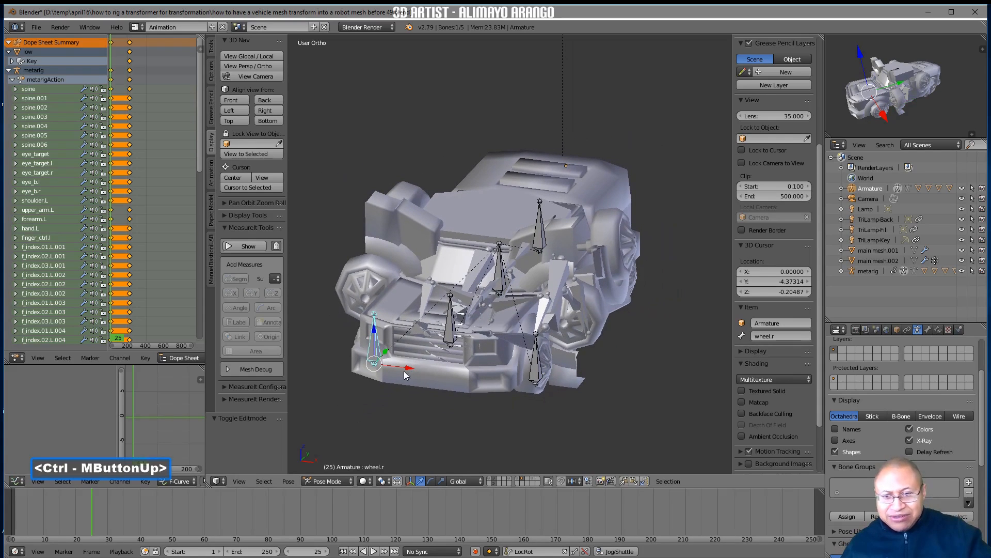
key("g")
left_click(358, 368)
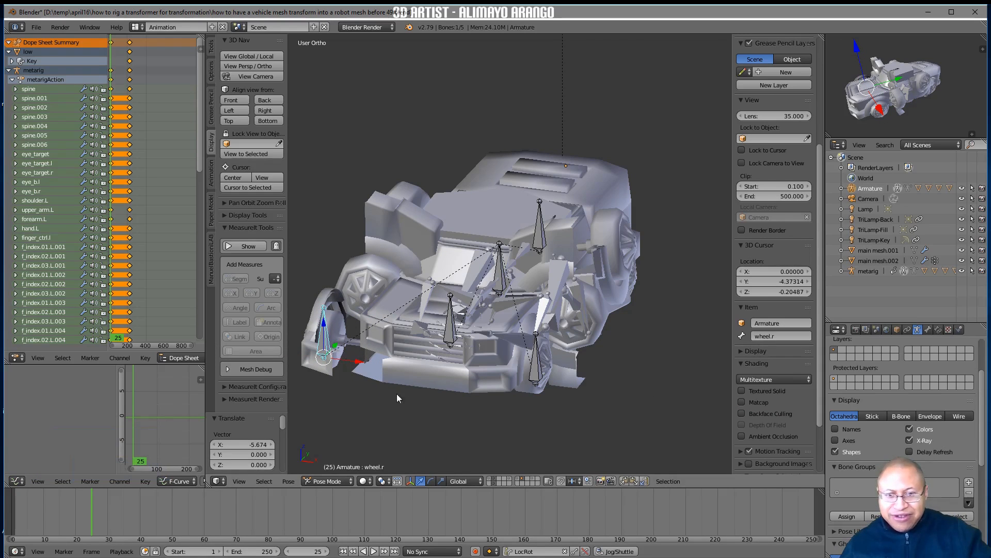
key("alt")
key("alt+g")
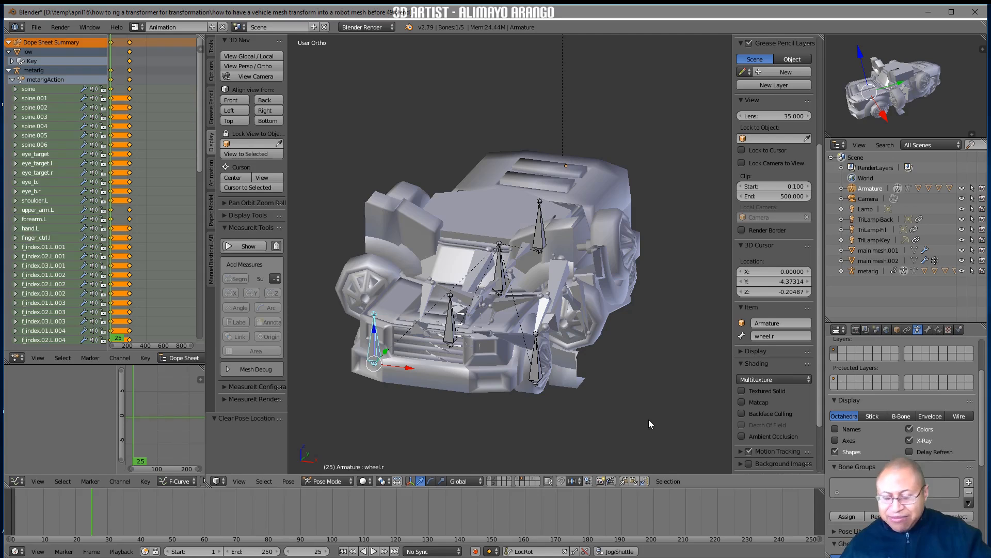
key("a")
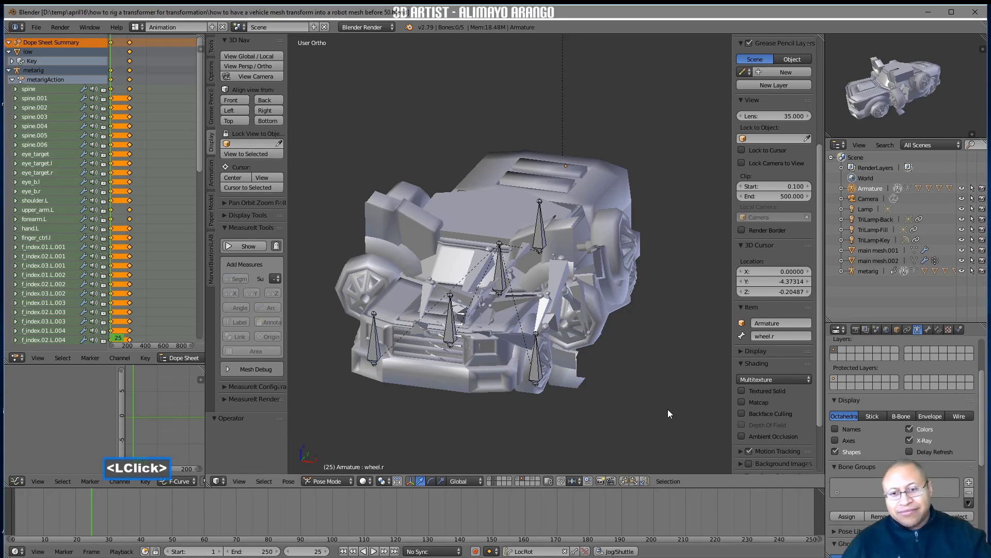
In the Armature's Edit Mode, duplicate the central bone named Bone and raise the copy 10.687 along Z
left_click(349, 480)
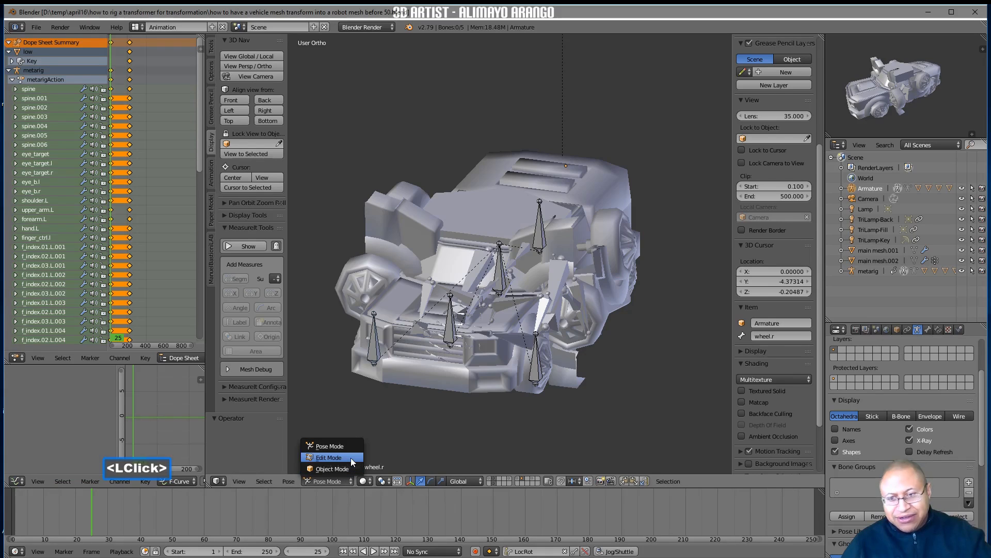
left_click(350, 457)
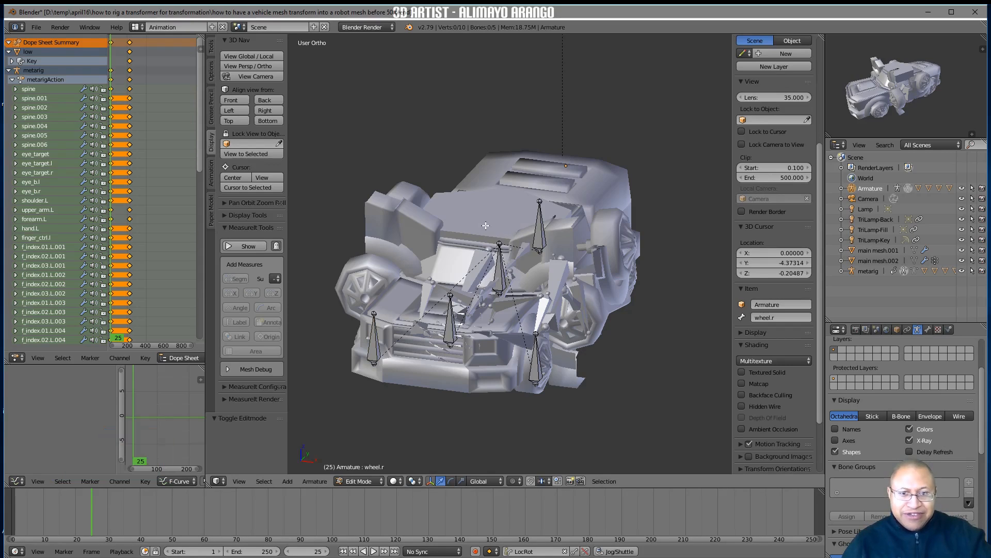
left_click(499, 268)
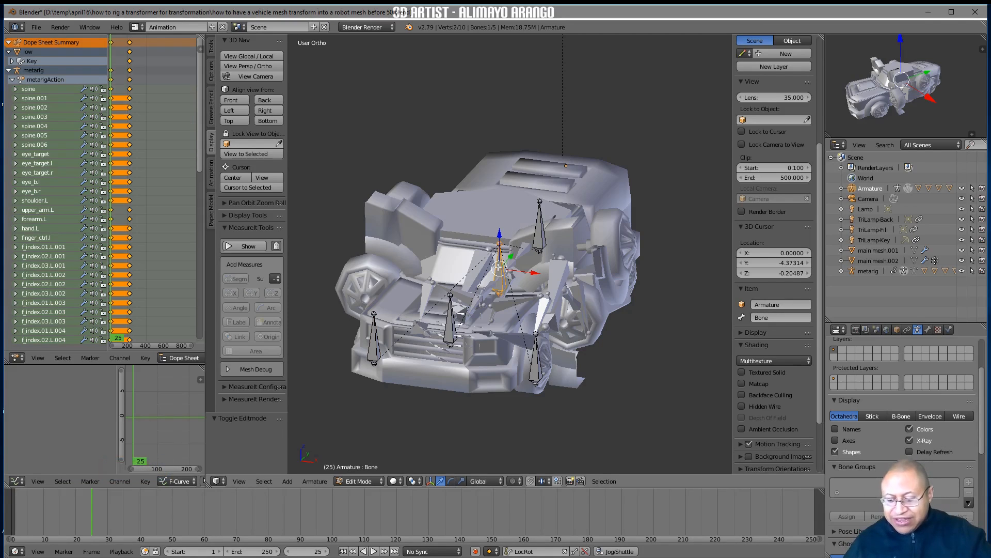
key("shift+d")
right_click(499, 267)
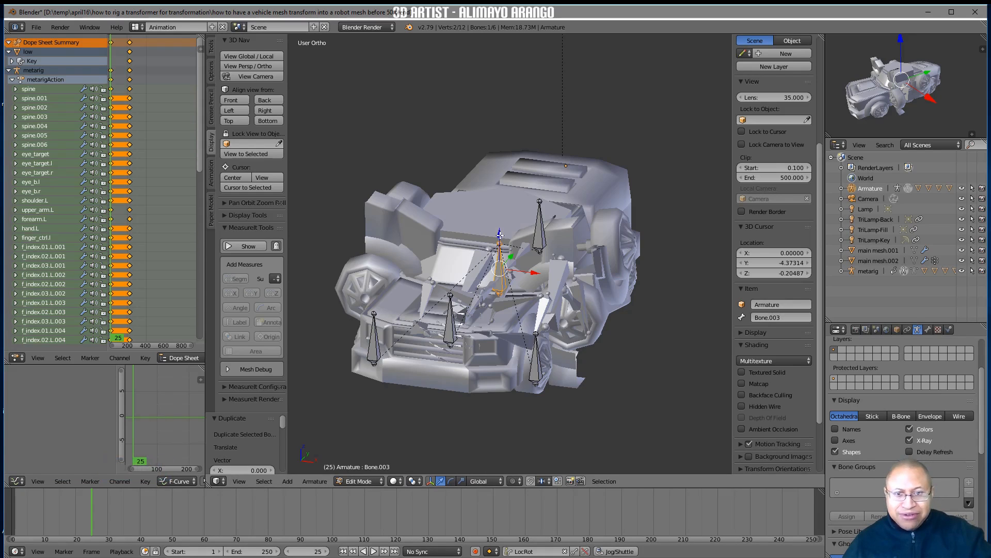
left_click_drag(499, 236, 499, 142)
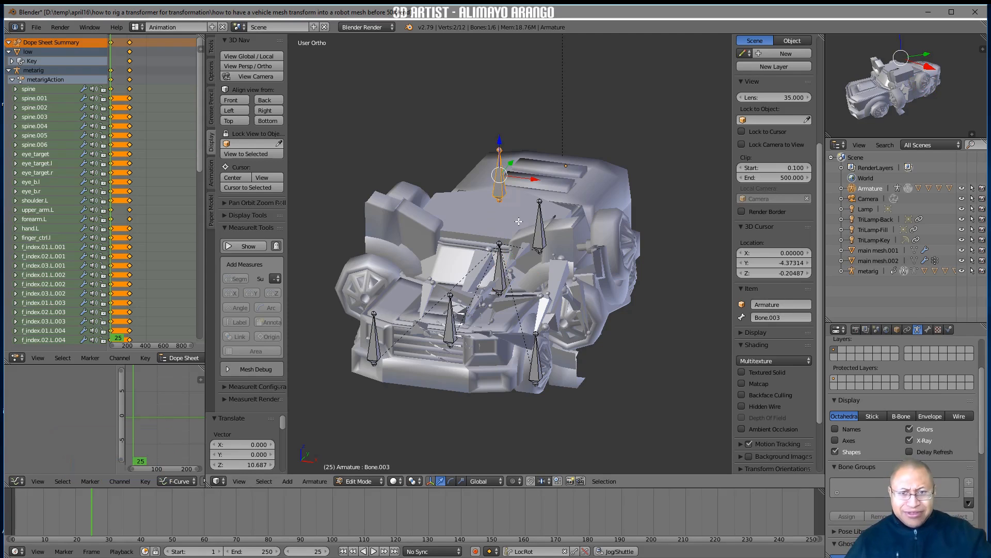
Parent the other five armature bones to the raised Bone.003 with Keep Offset, deselect all bones, and return to Object Mode
middle_click_drag(570, 236, 501, 270)
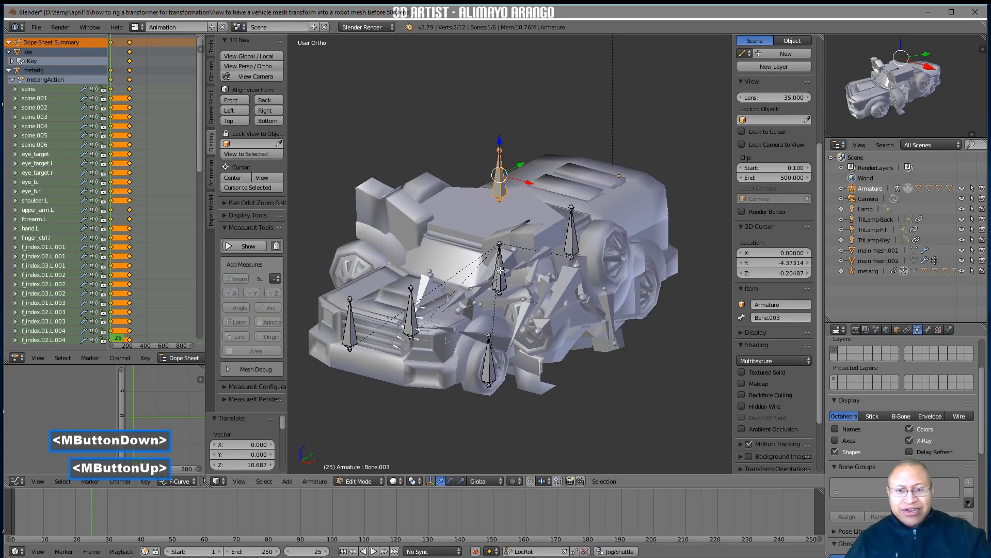
left_click(351, 322)
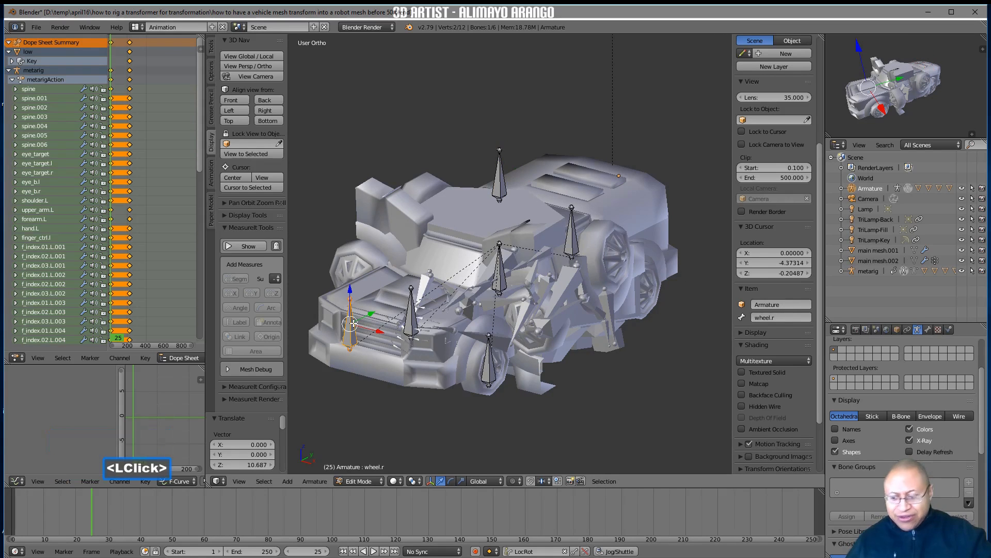
left_click(412, 317, "shift")
left_click(488, 365, "shift")
left_click(500, 279, "shift")
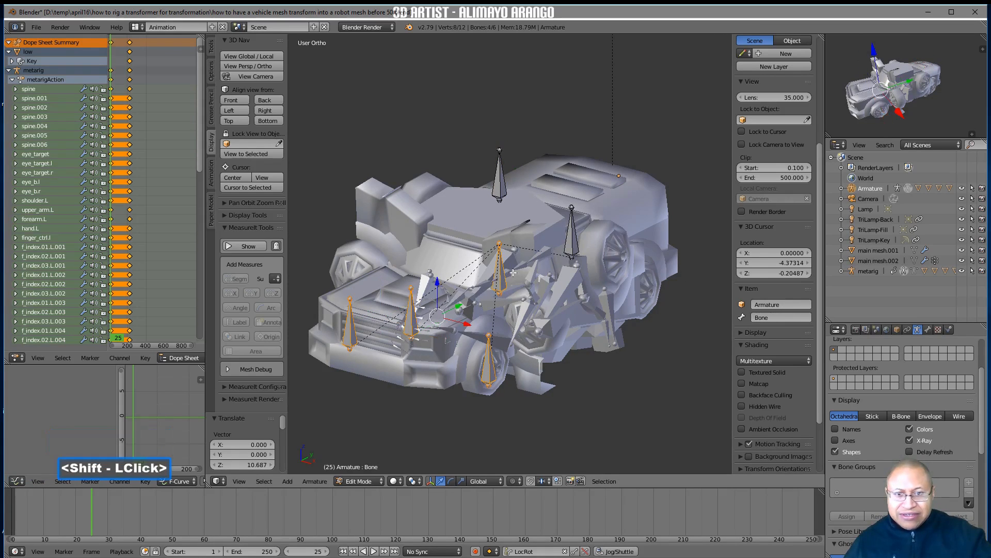
left_click(573, 239, "shift")
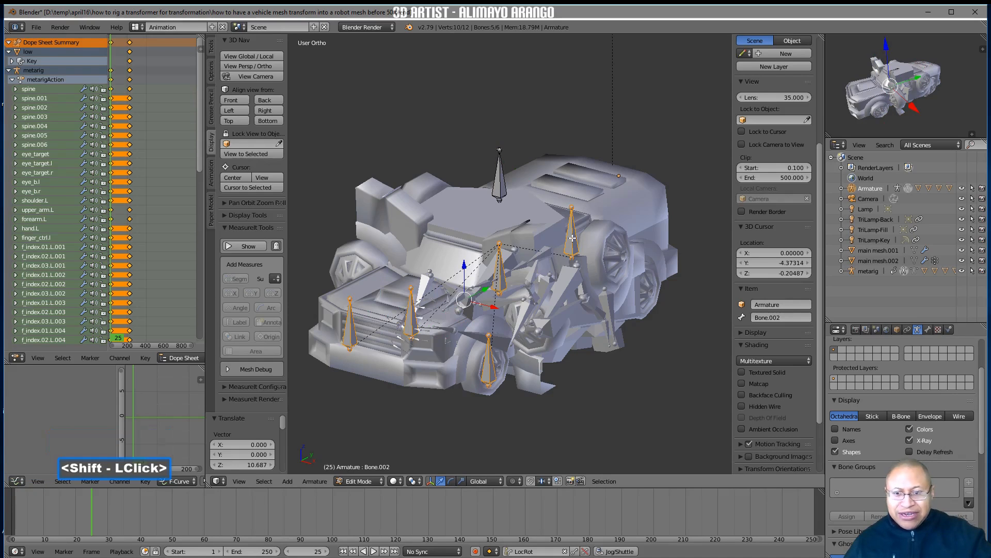
left_click(500, 186, "shift")
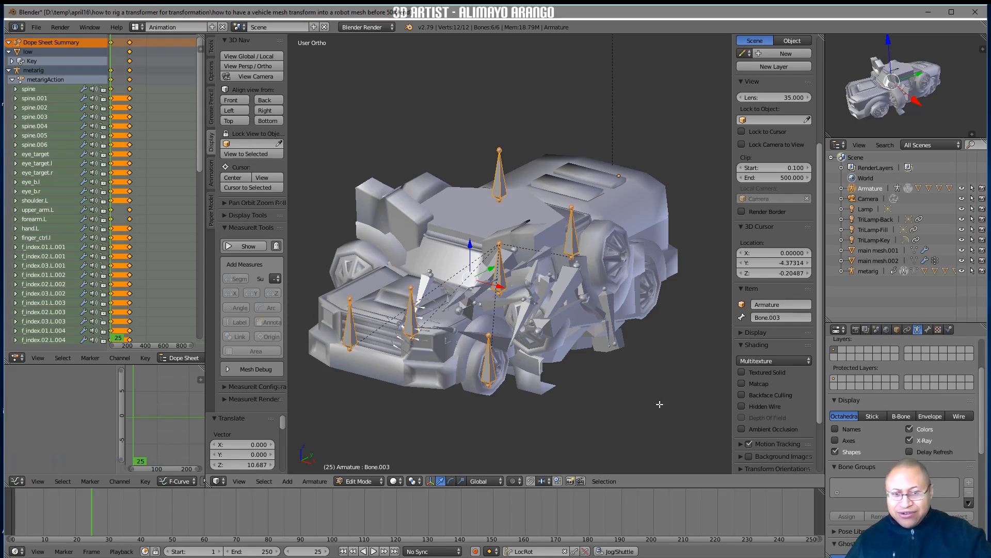
key("ctrl")
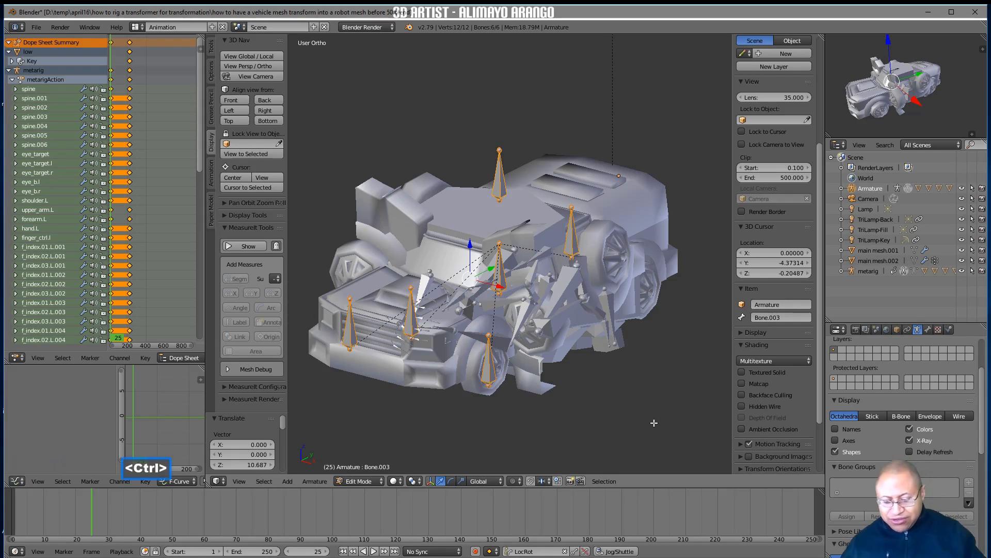
key("ctrl+p")
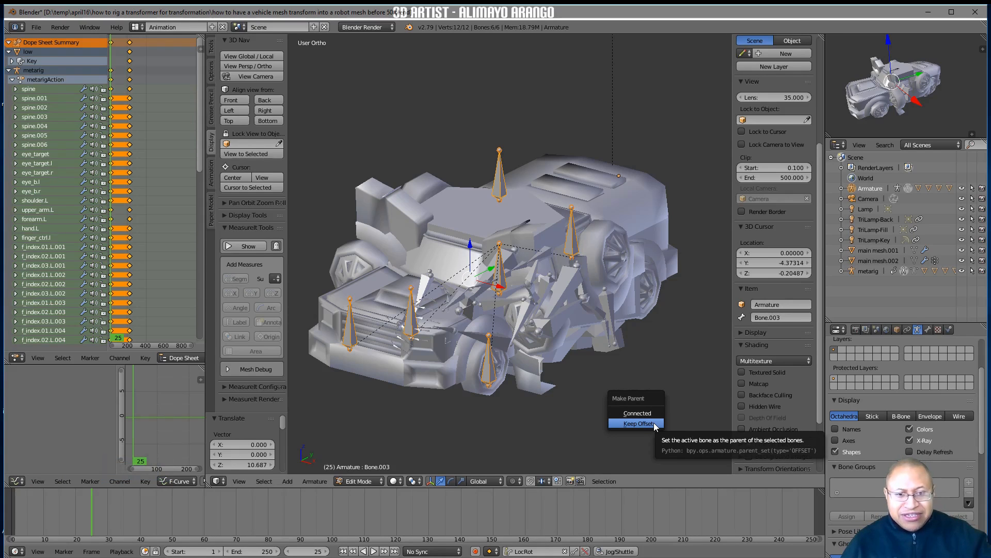
left_click(638, 423)
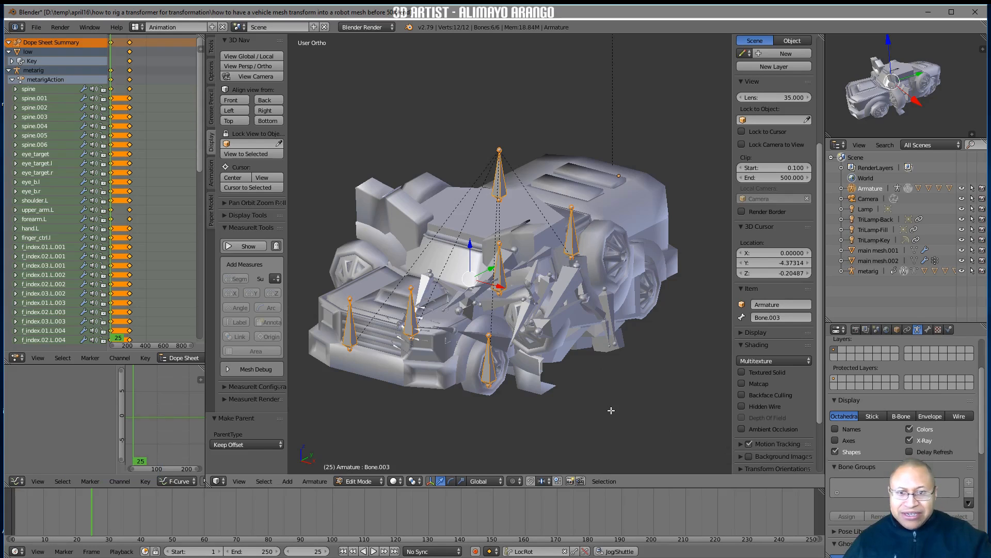
key("a")
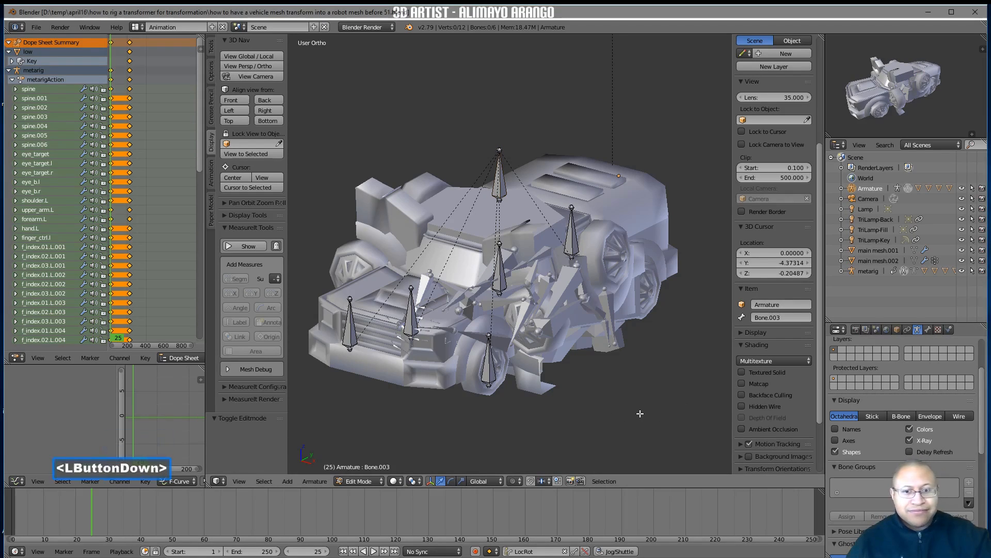
left_click(382, 482)
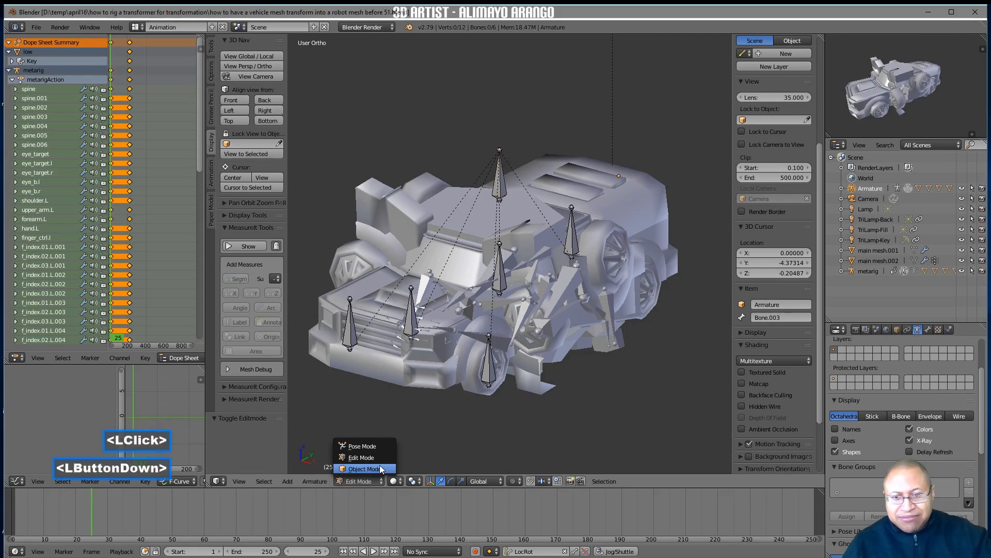
left_click(379, 468)
Add a basis shape key and a second shape key to the truck's front section, Cube.002
left_click(441, 358)
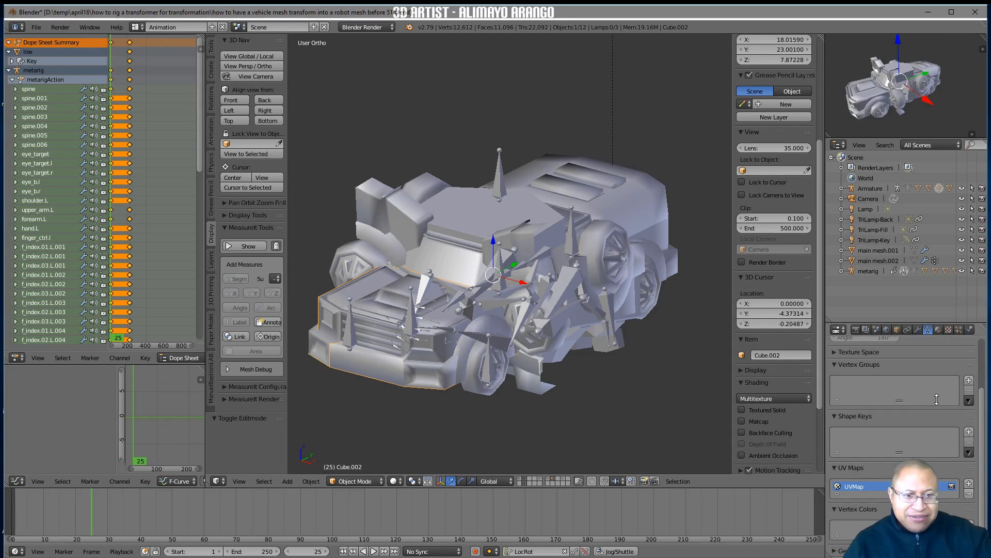
left_click(969, 432)
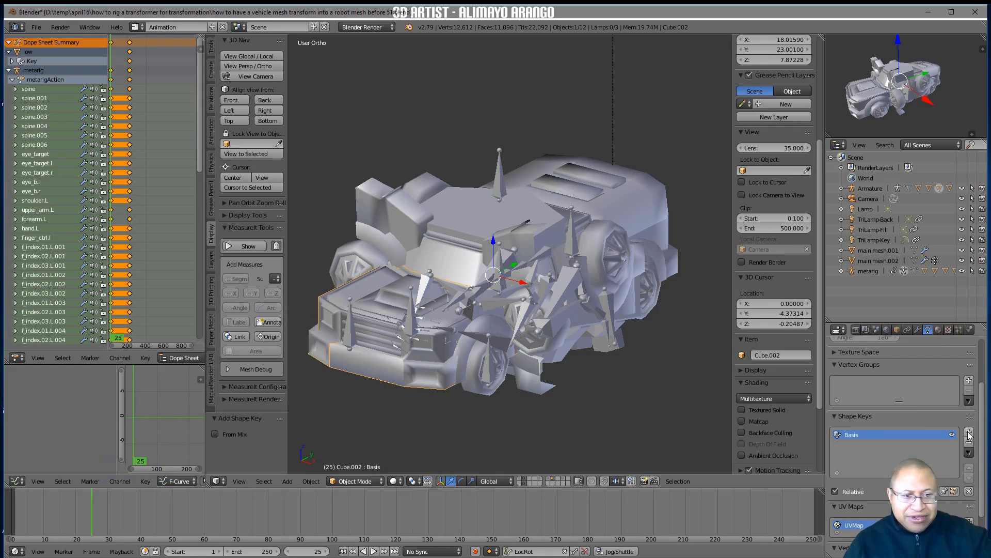
left_click(969, 434)
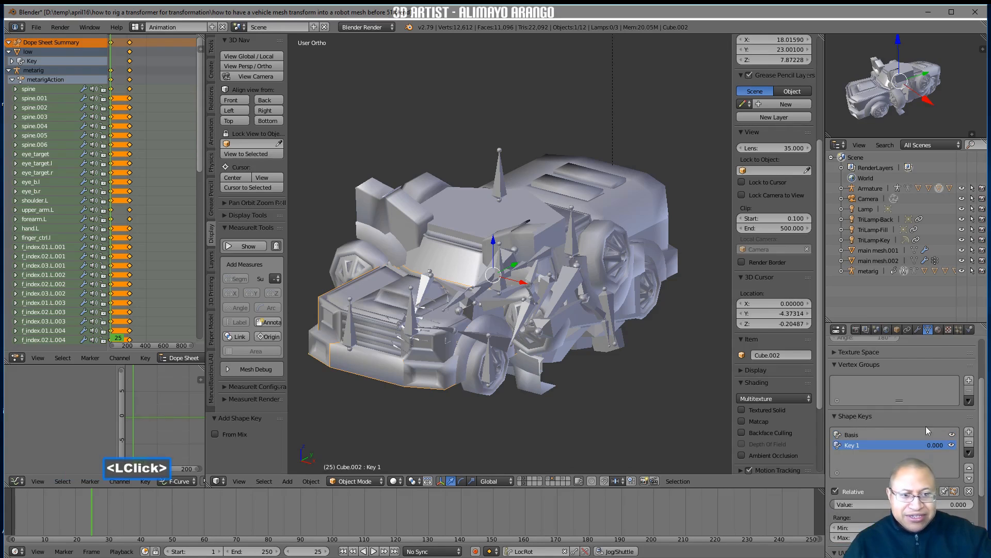
In Edit Mode, scale all vertices of Cube.002 to 0 in shape key Key 1, deselect them and return to Object Mode
left_click(379, 481)
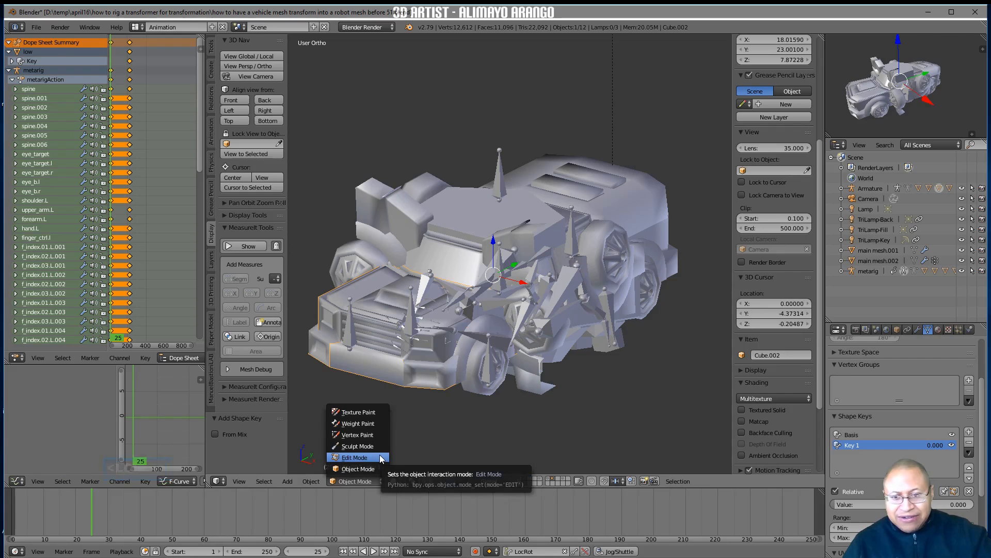
left_click(380, 457)
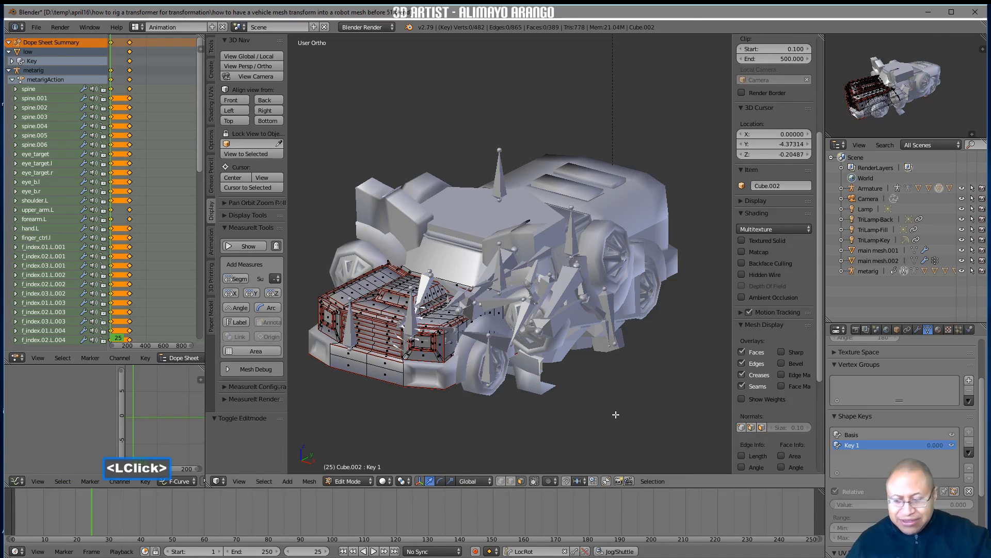
key("a")
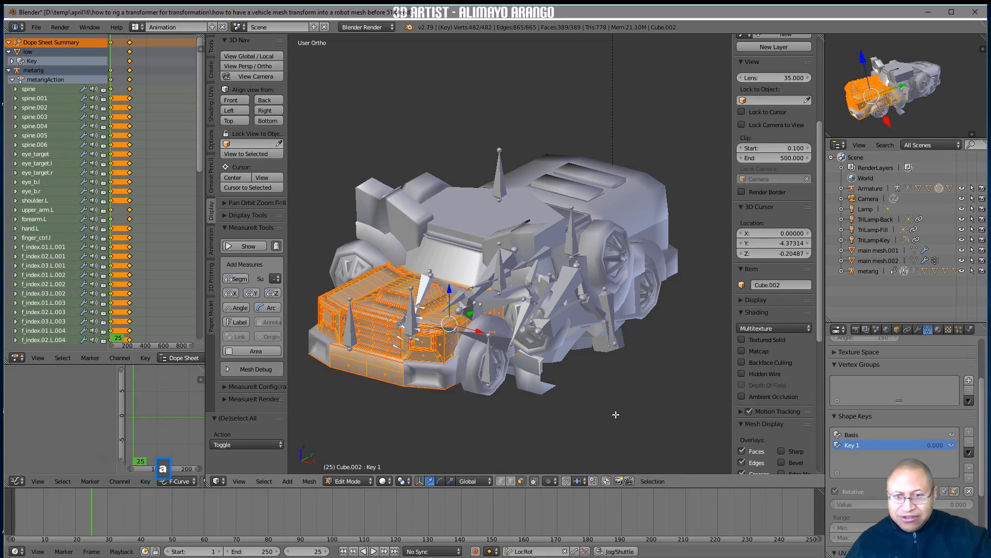
type("s")
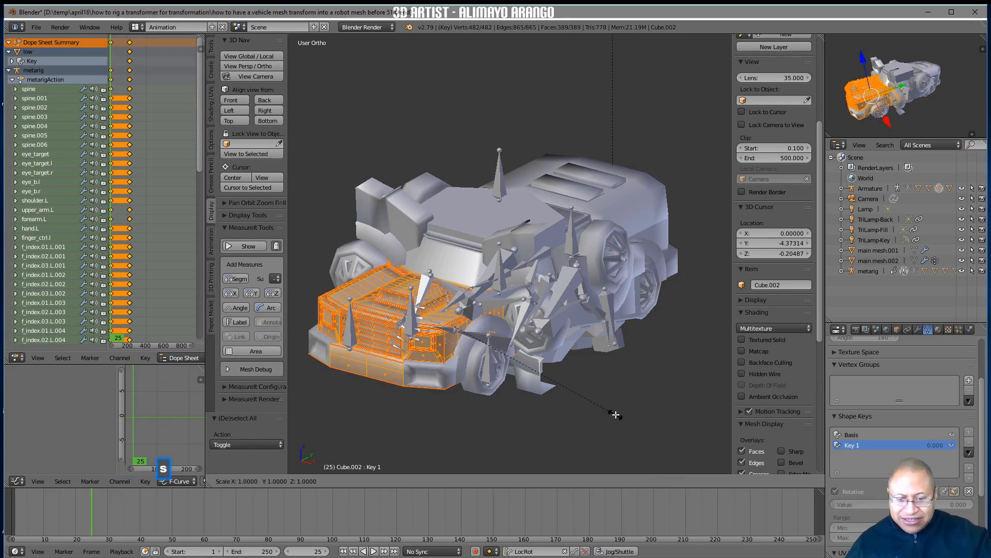
type("0")
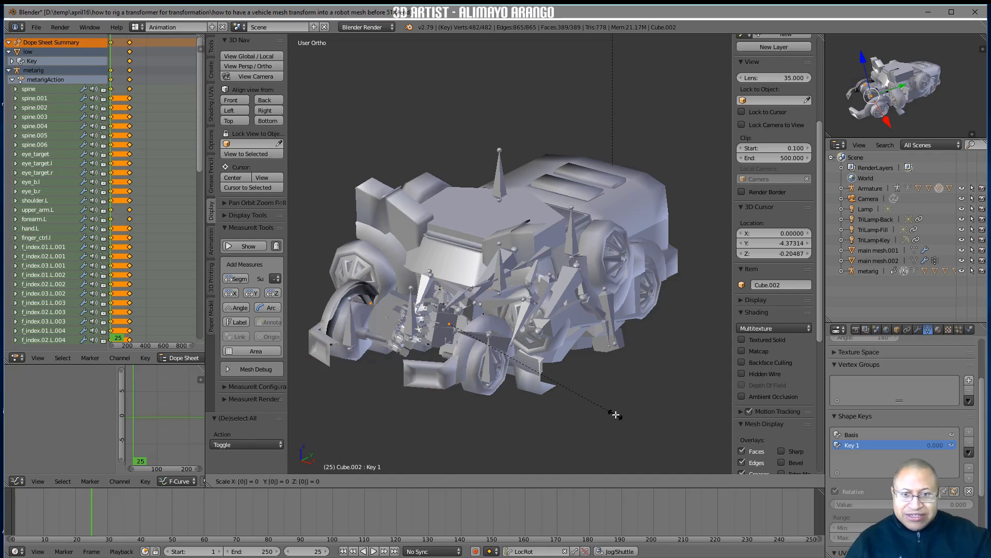
key("Return")
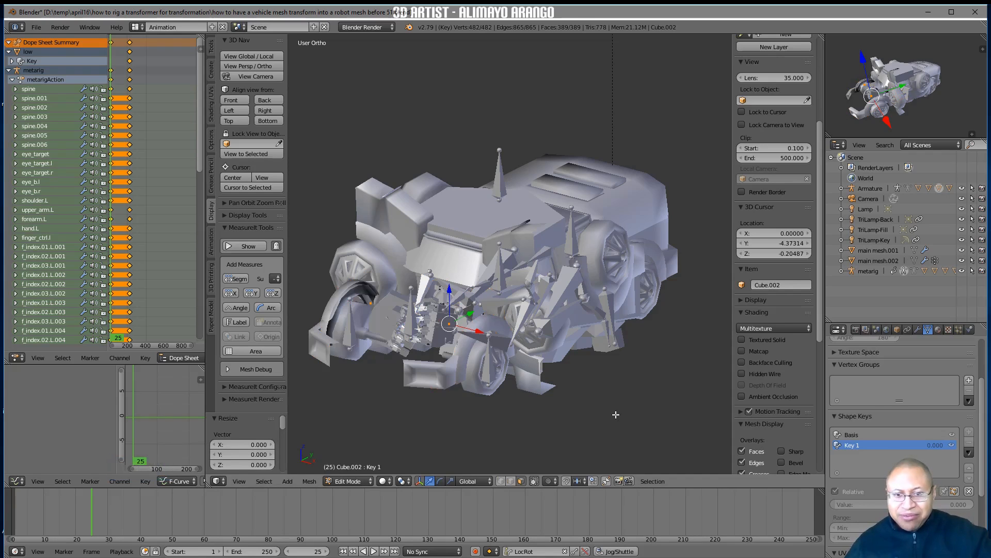
key("a")
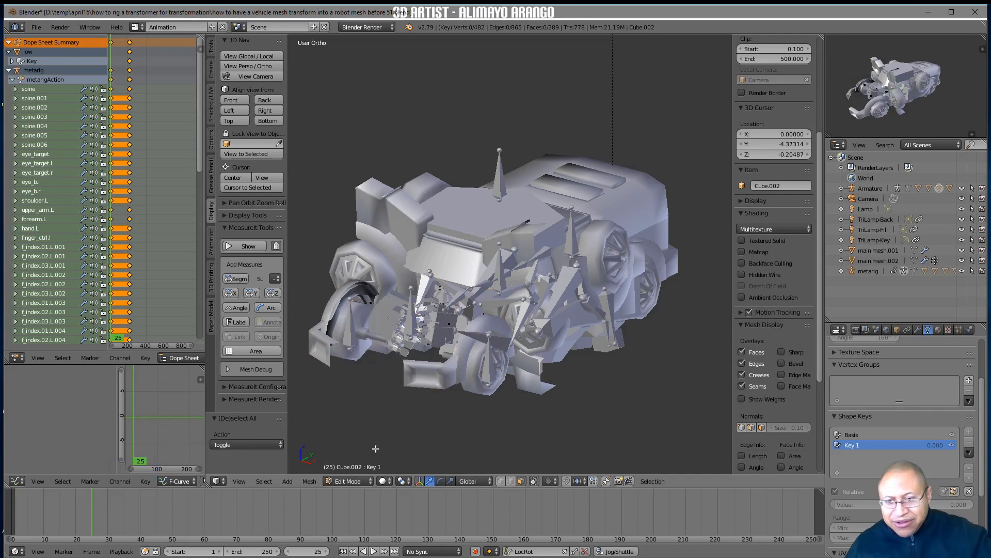
left_click(371, 482)
left_click(375, 467)
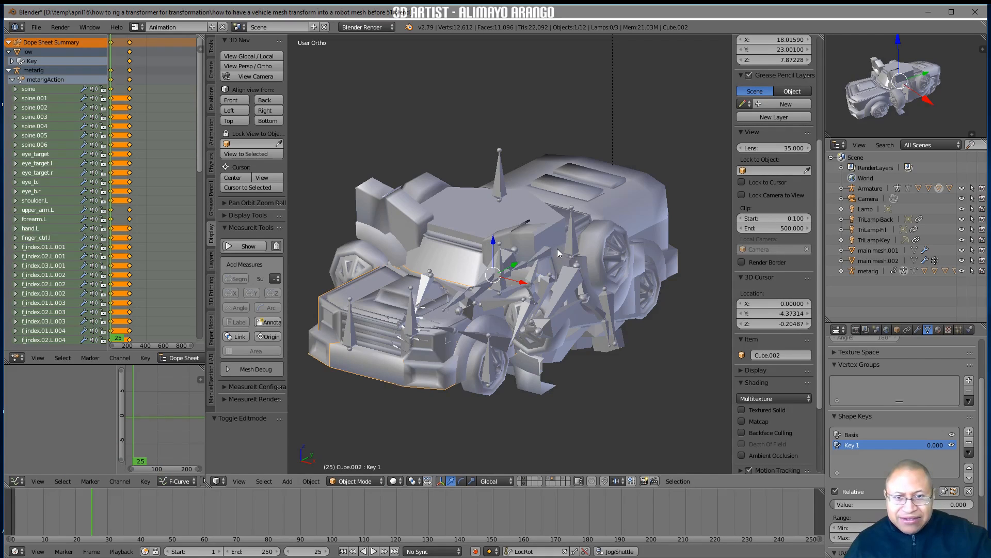
Add a basis and a second shape key to the cabin mesh Cube.000, and scale all its vertices to 0 in the second key
left_click(475, 264)
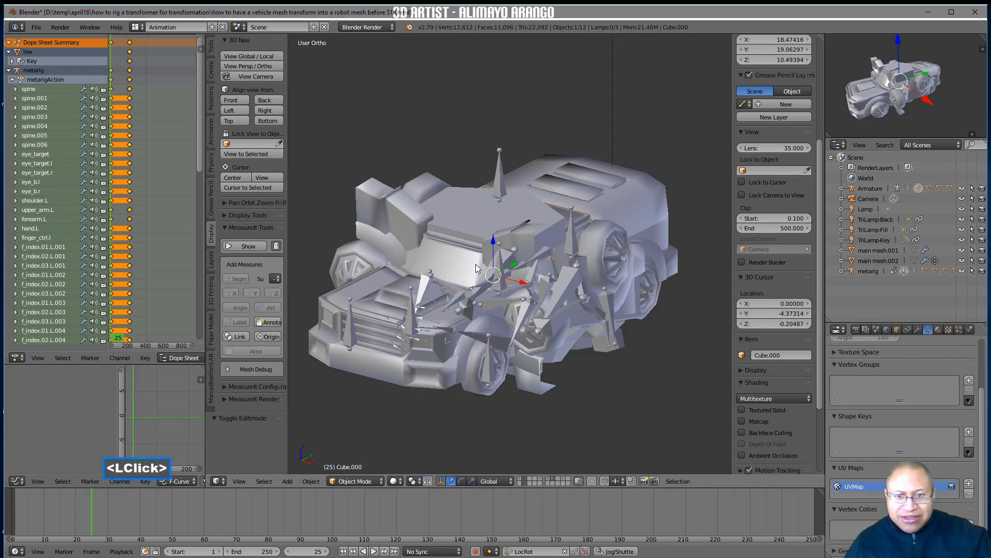
double_click(971, 434)
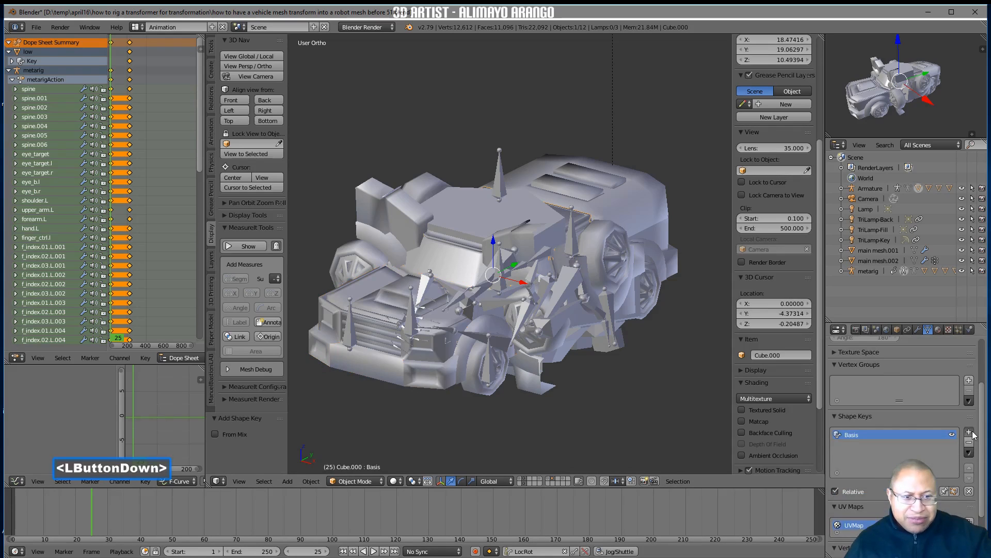
left_click(379, 473)
left_click(381, 455)
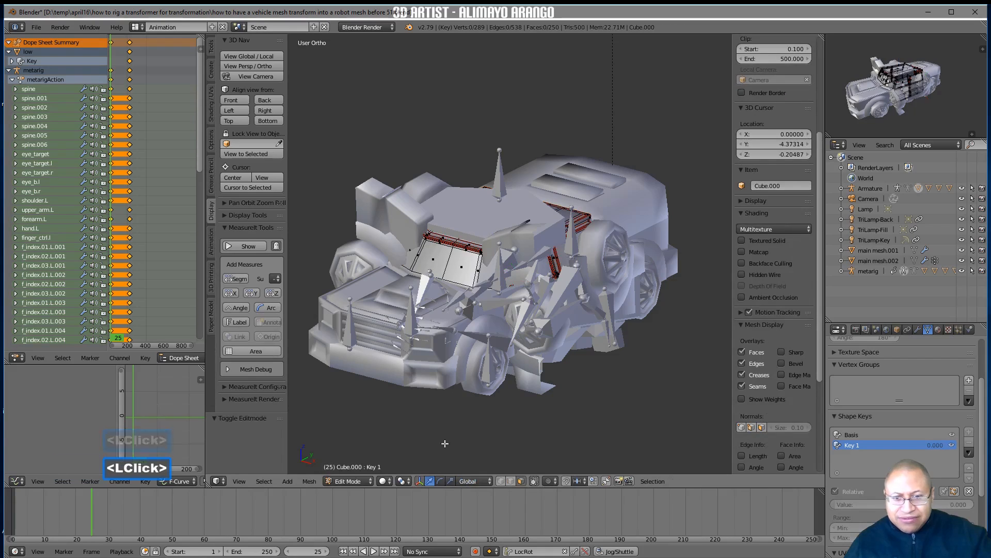
key("a")
key("s")
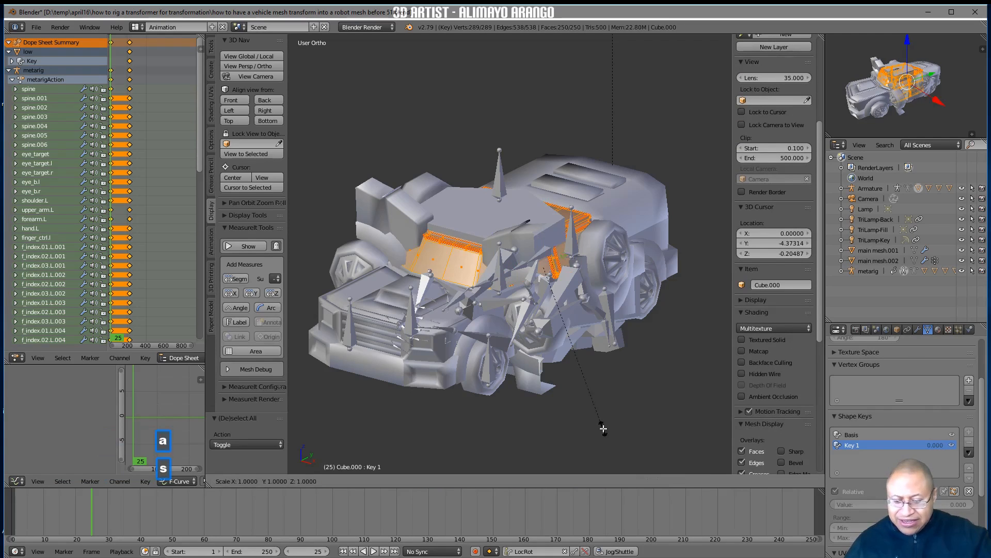
key("0")
key("Return")
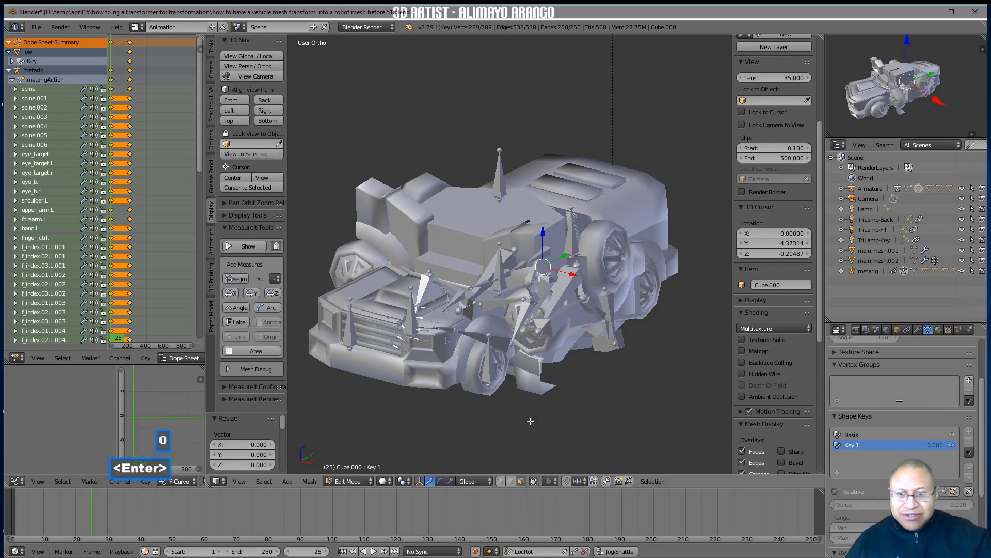
key("a")
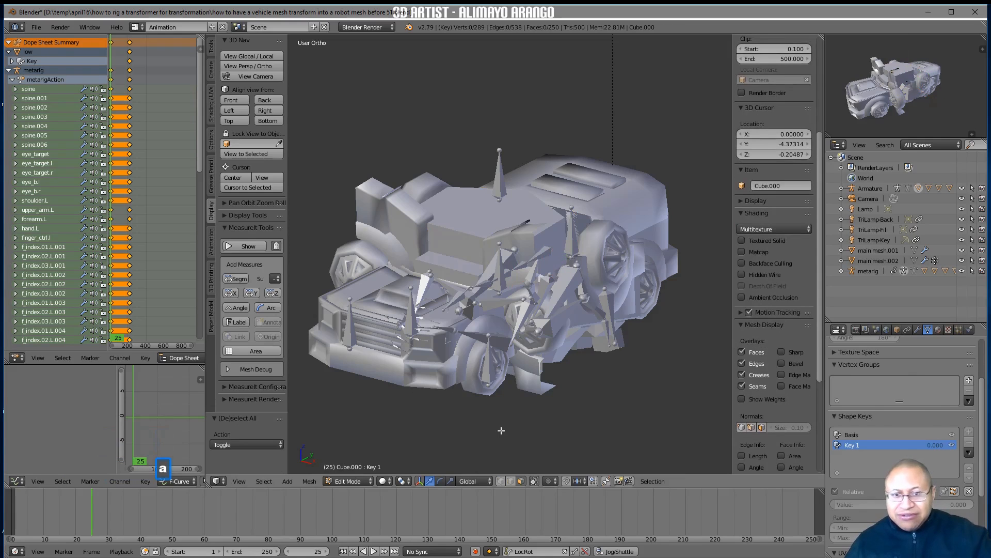
left_click(371, 481)
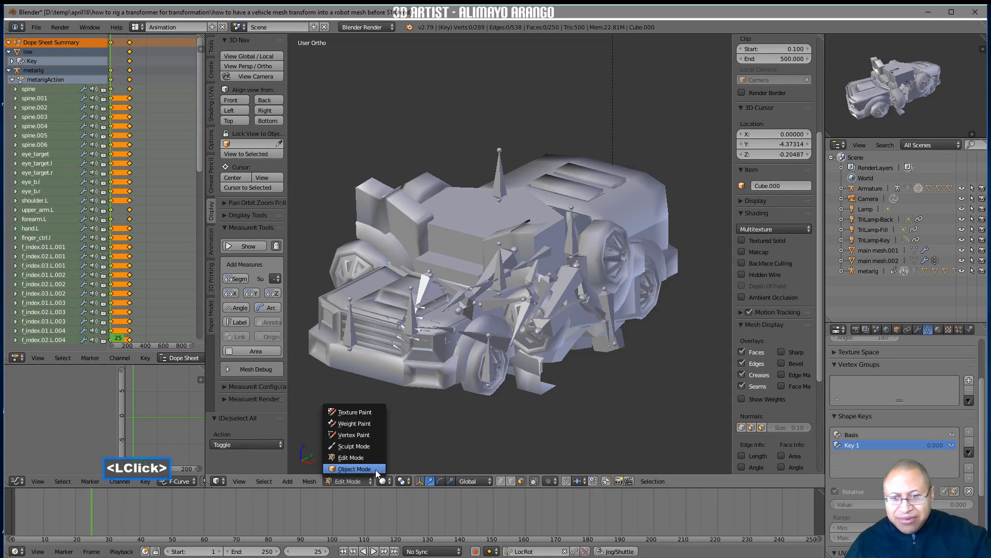
left_click(354, 469)
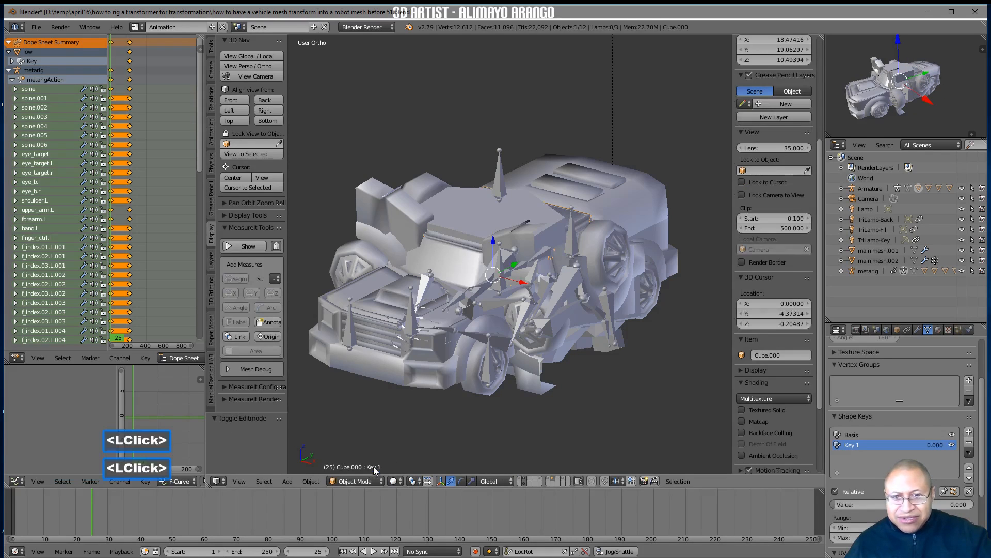
Add a basis shape key and a second shape key to the truck's rear body, Cube.001
left_click(649, 209)
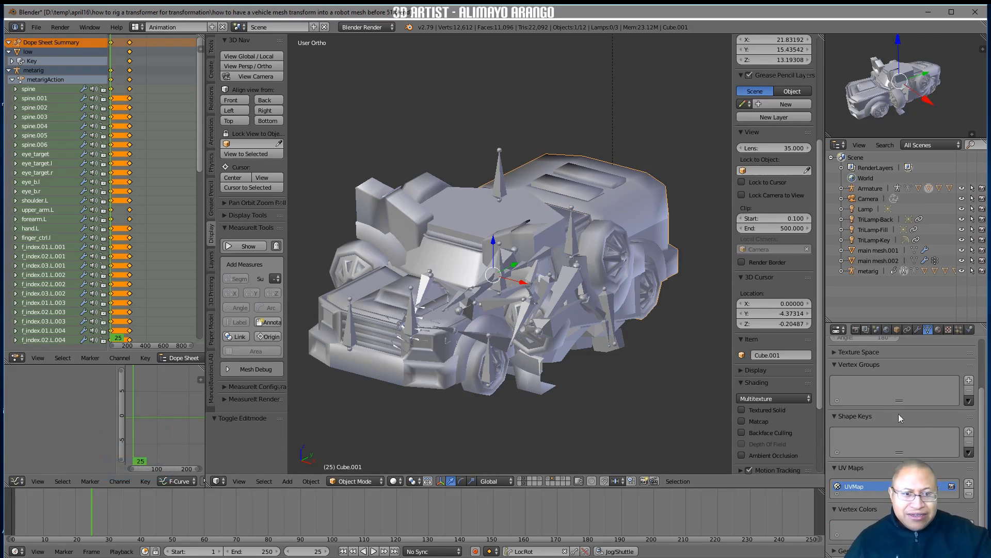
left_click(969, 433)
left_click(969, 433)
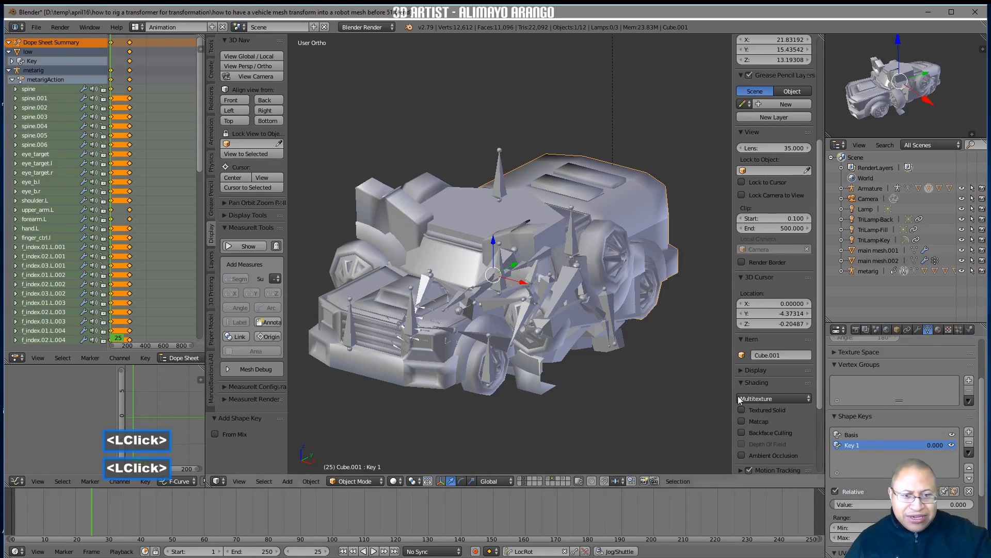
In Edit Mode, scale all vertices of Cube.001 to 0 in shape key Key 1, and return to Object Mode
left_click(382, 482)
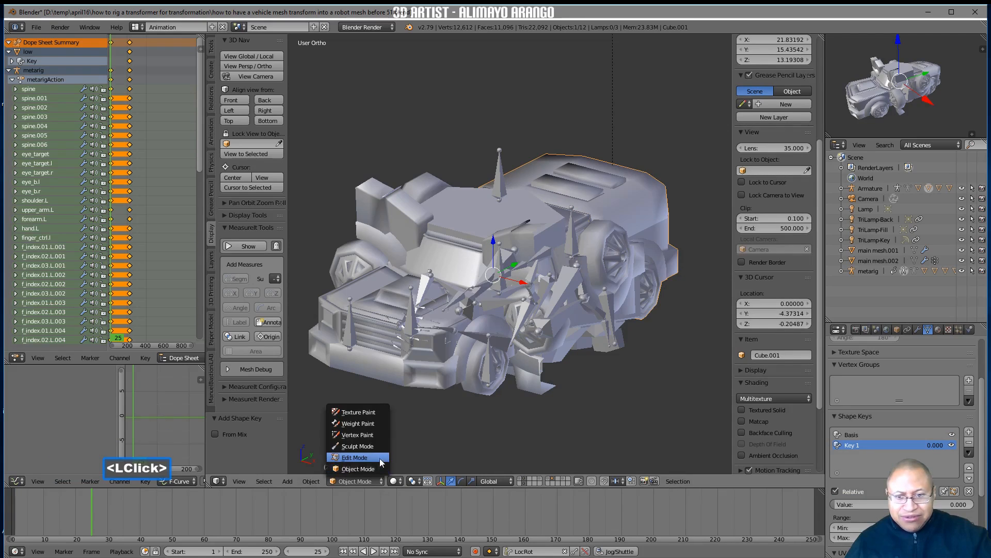
left_click(355, 457)
key("a")
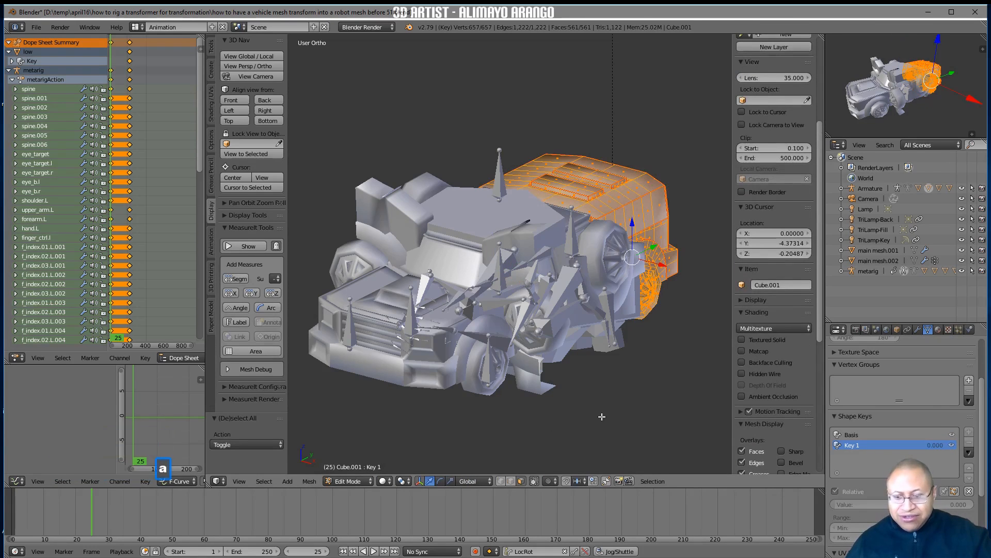
key("s")
key("0")
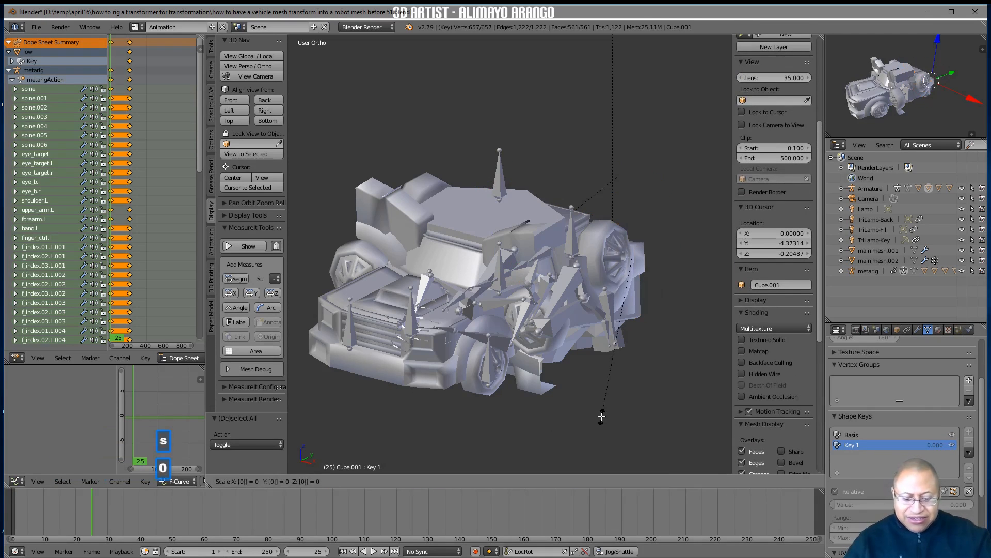
key("Return")
left_click(351, 481)
left_click(371, 467)
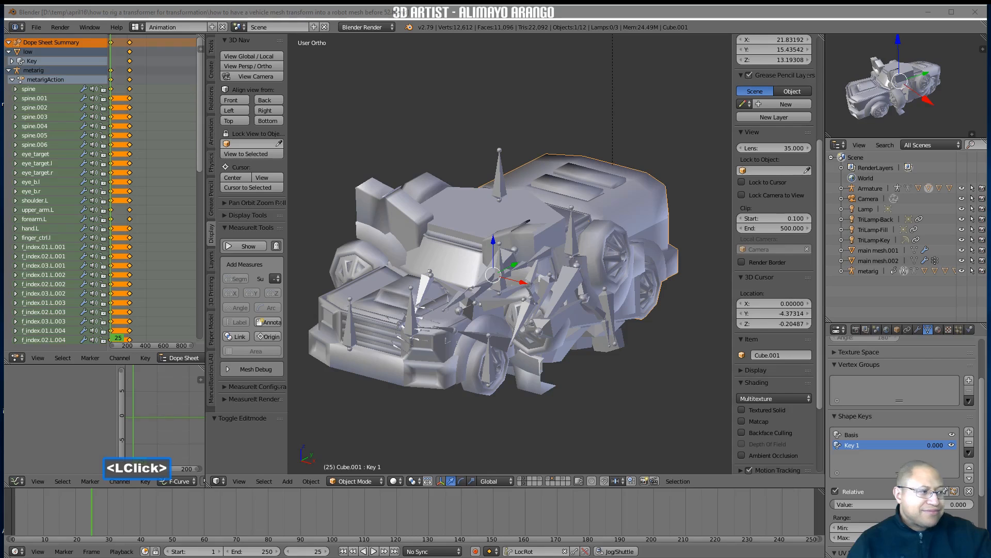
Clear the selection, select the front wheels and fenders mesh Cube.003, and add a basis and a second shape key to it
left_click(671, 392)
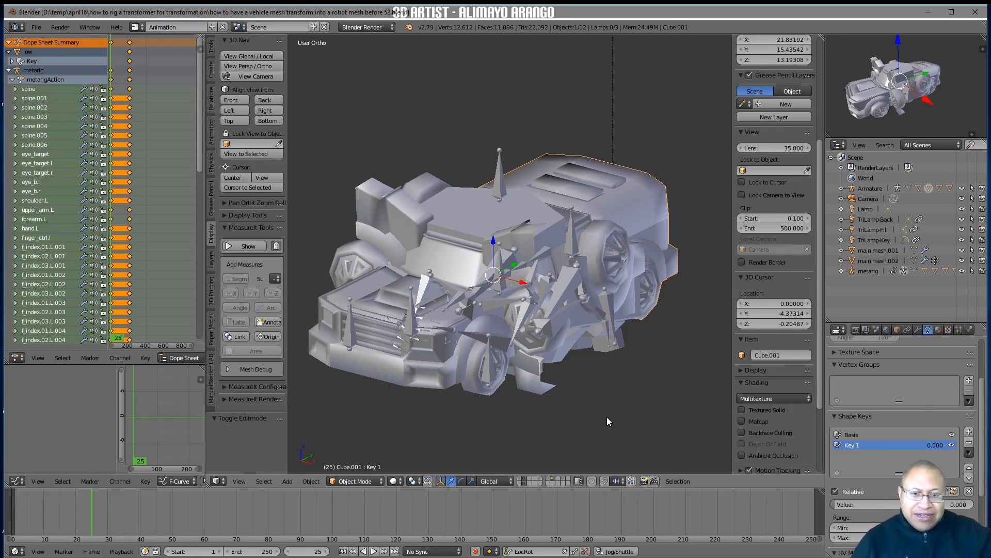
key("a")
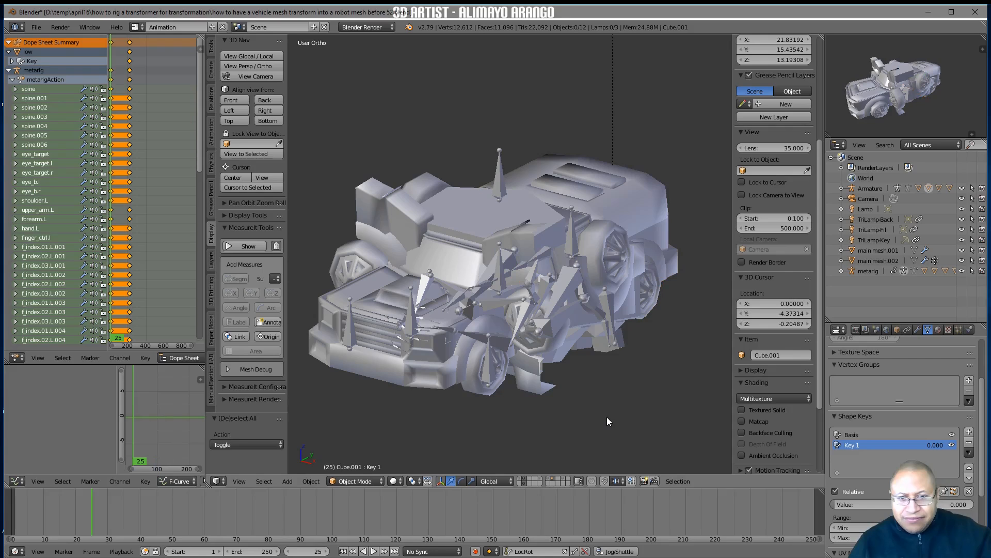
left_click(476, 387)
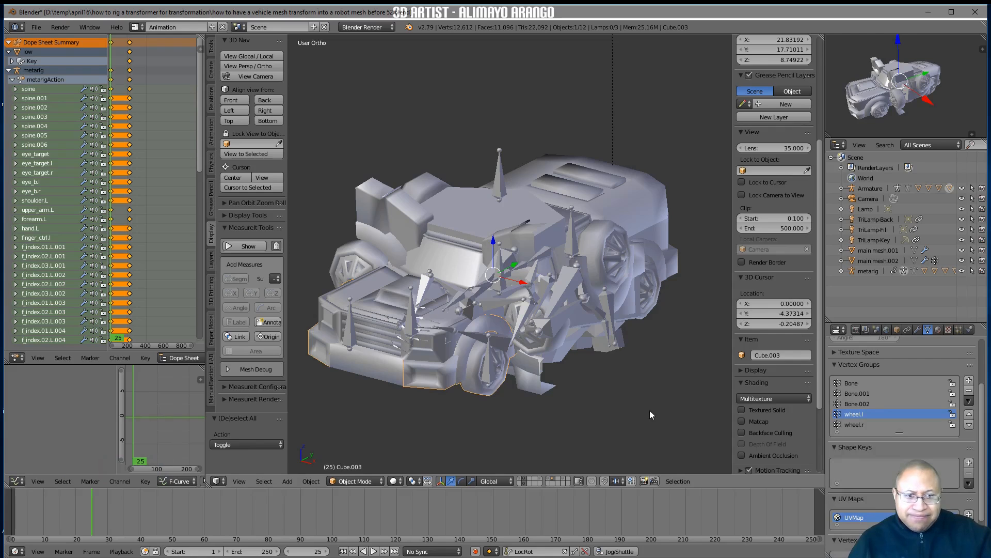
left_click(969, 463)
left_click(969, 462)
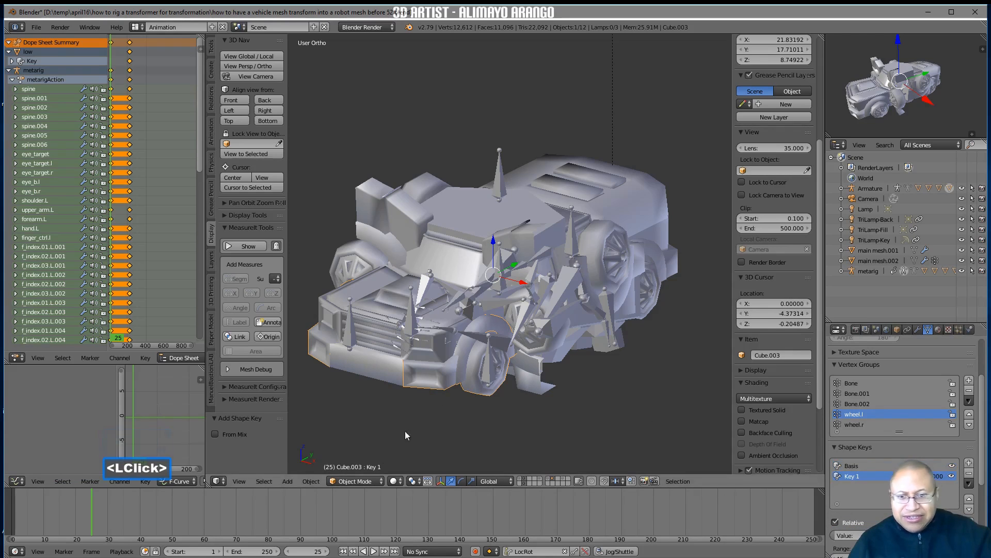
In Edit Mode, scale all vertices of Cube.003 to 0 in shape key Key 1, return to Object Mode and deselect it
left_click(373, 481)
left_click(377, 454)
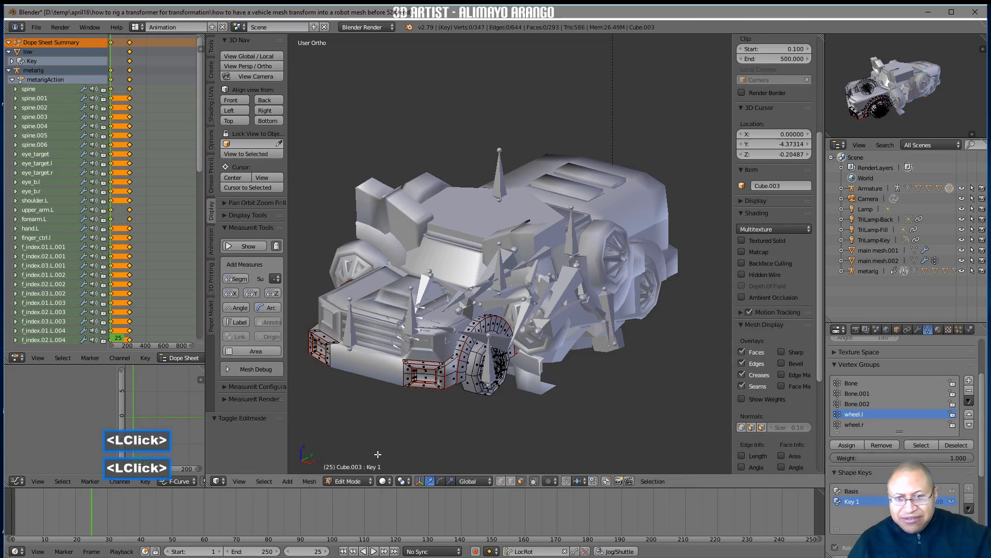
key("a")
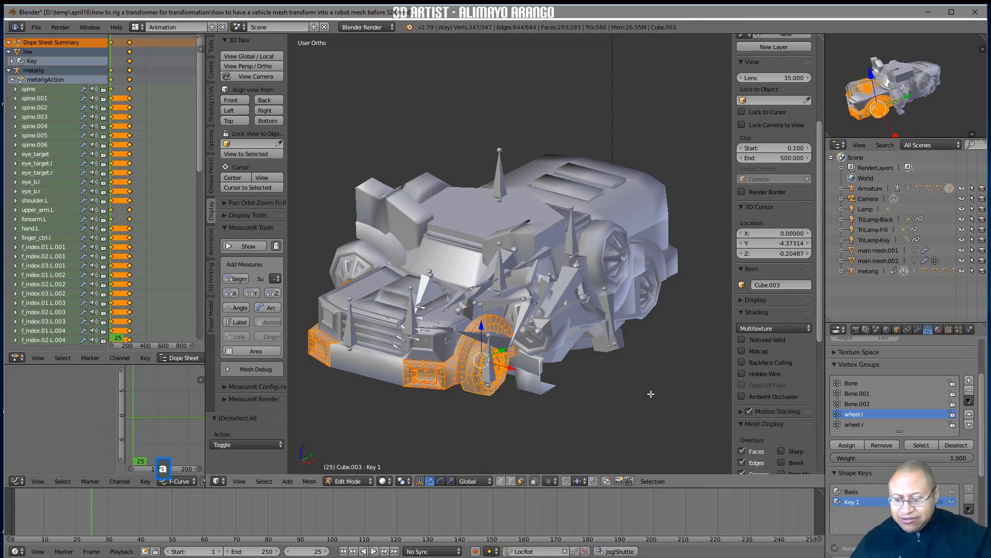
key("s")
key("0")
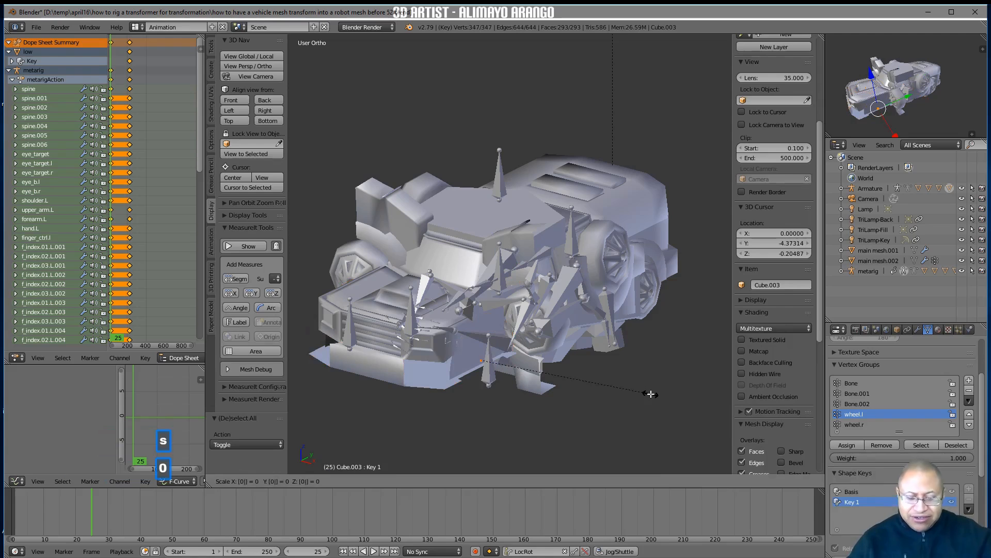
key("Return")
key("a")
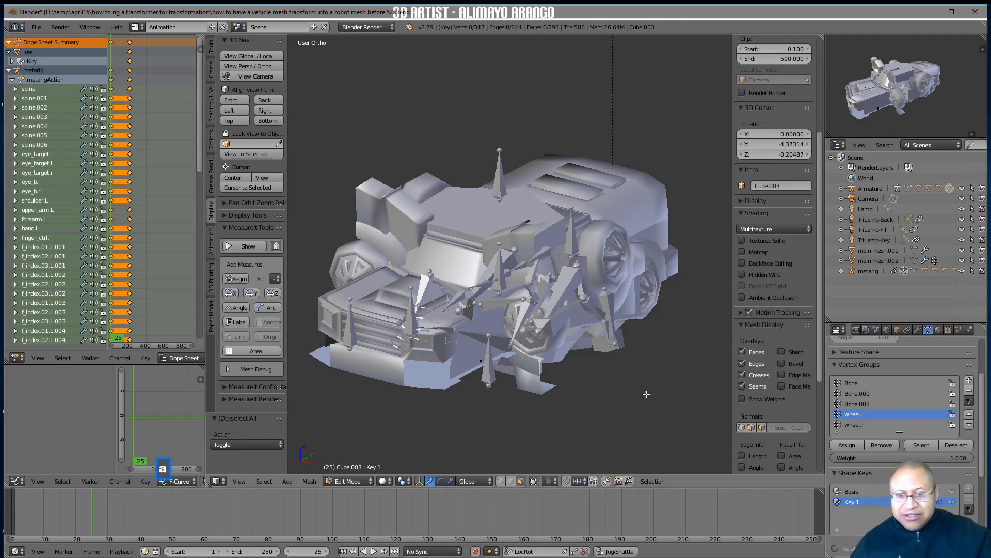
left_click(371, 482)
left_click(374, 467)
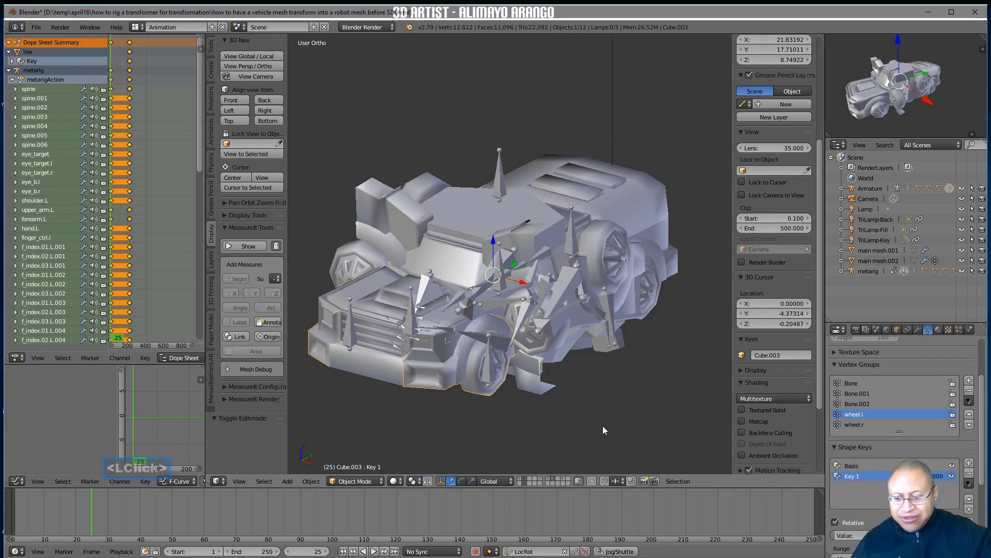
key("a")
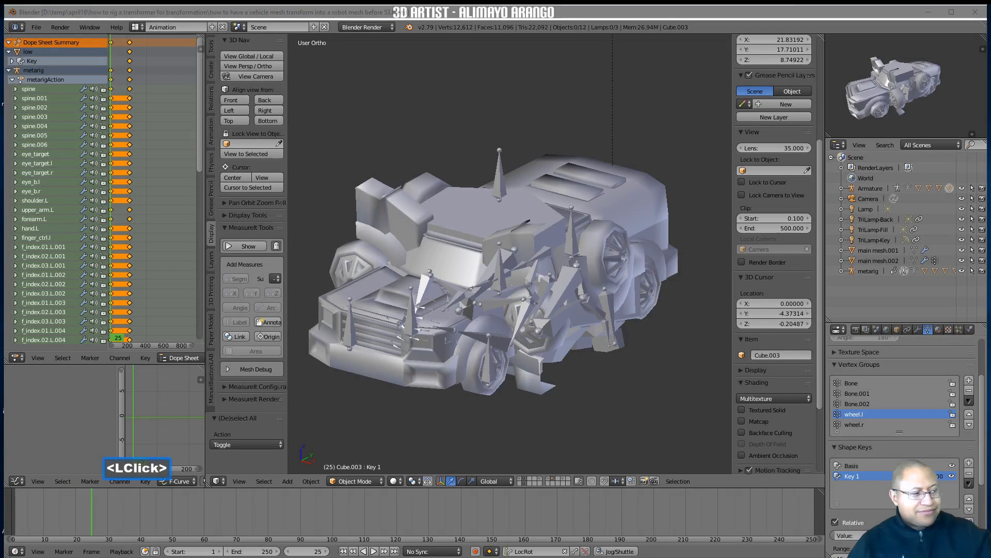
Go to frame 29 and select the armature that holds the truck's control bones
left_click(618, 411)
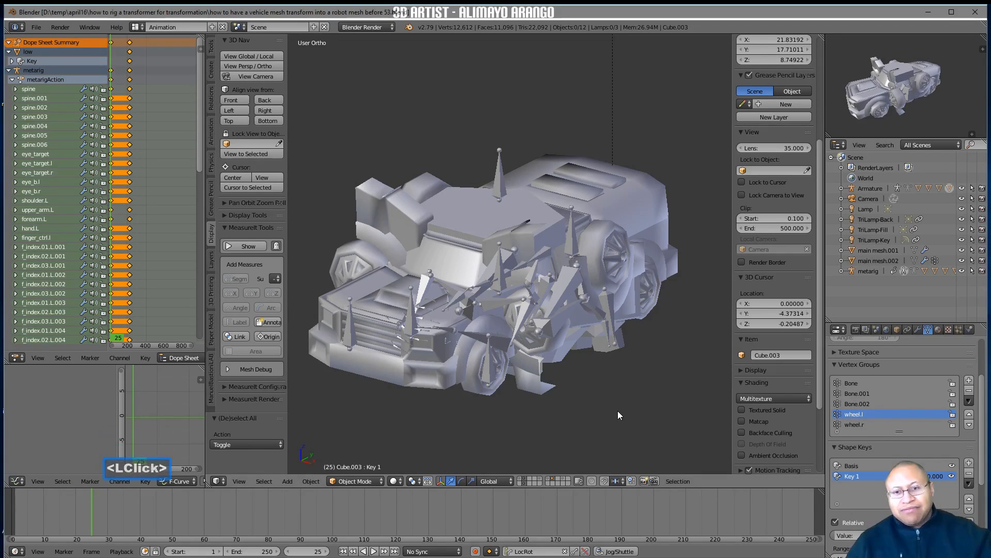
left_click(417, 358)
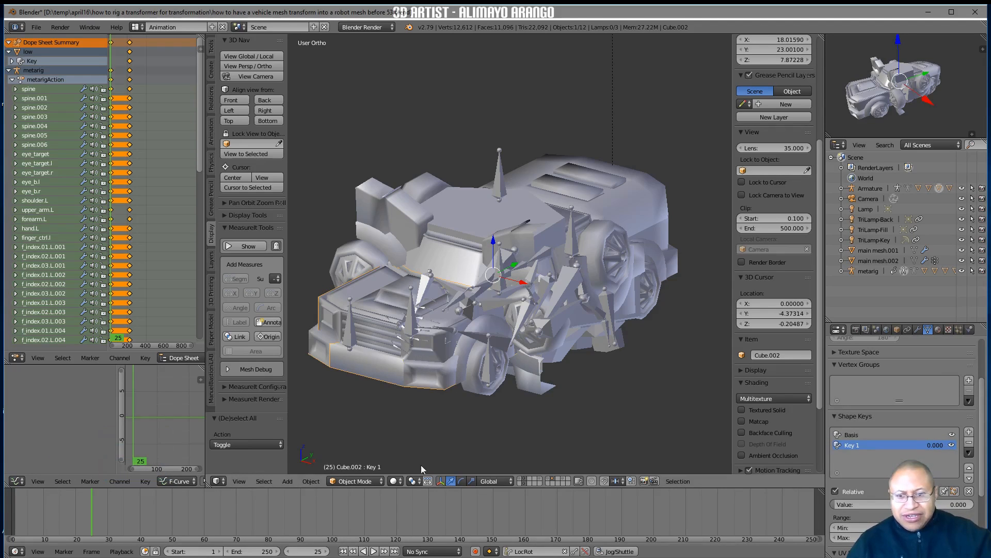
mouse_move(89, 519)
right_mouse_down()
mouse_move(327, 522)
mouse_move(194, 523)
mouse_move(270, 537)
mouse_move(105, 521)
right_mouse_up()
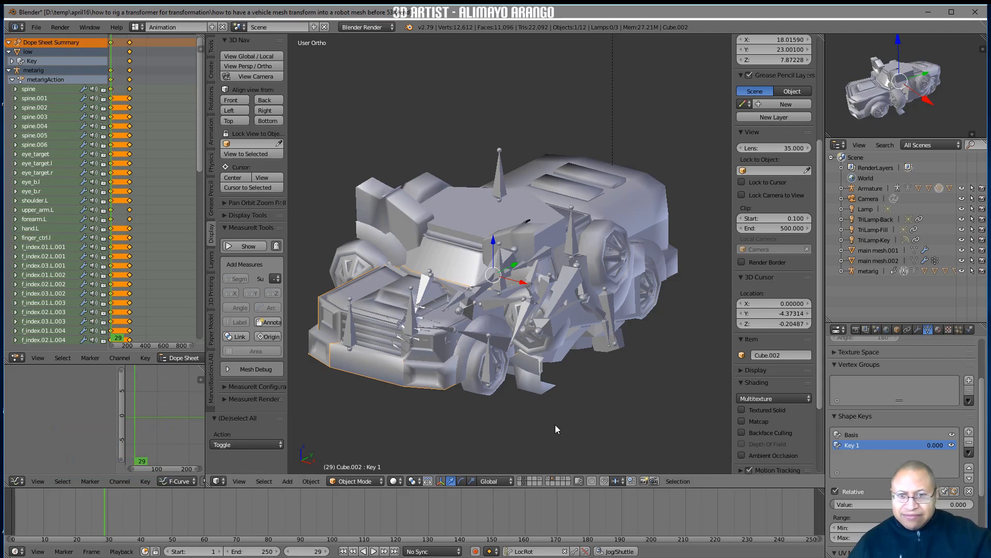
left_click(410, 296)
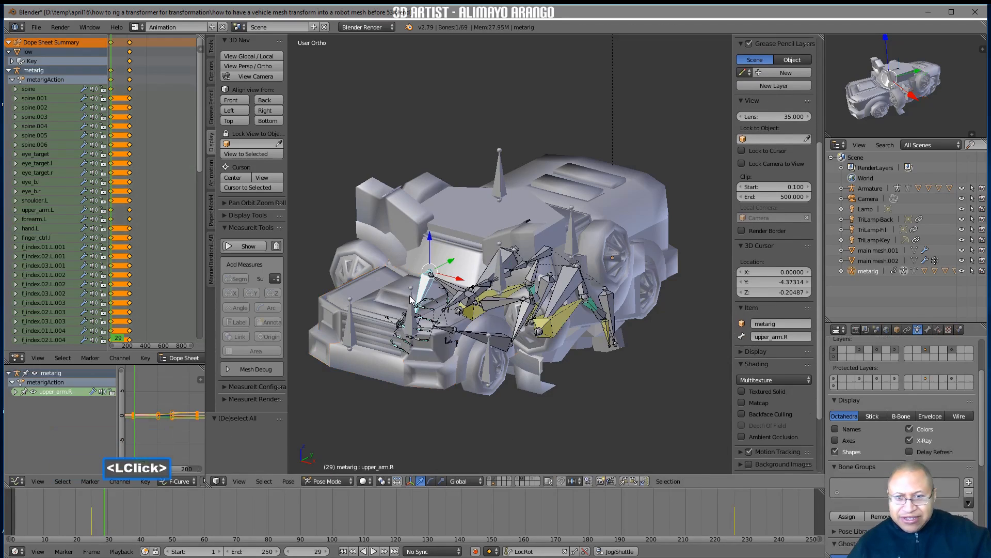
left_click(403, 310)
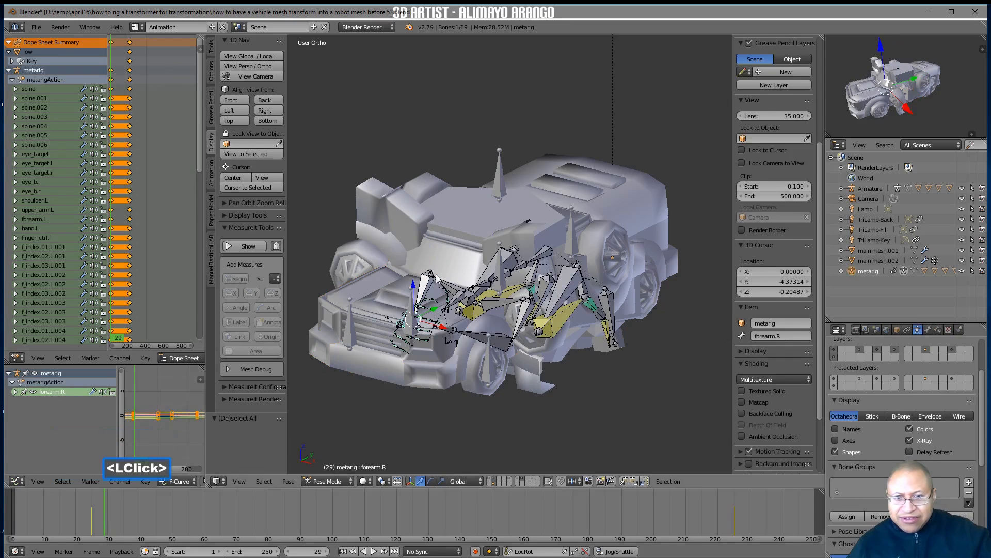
double_click(349, 339)
double_click(350, 326)
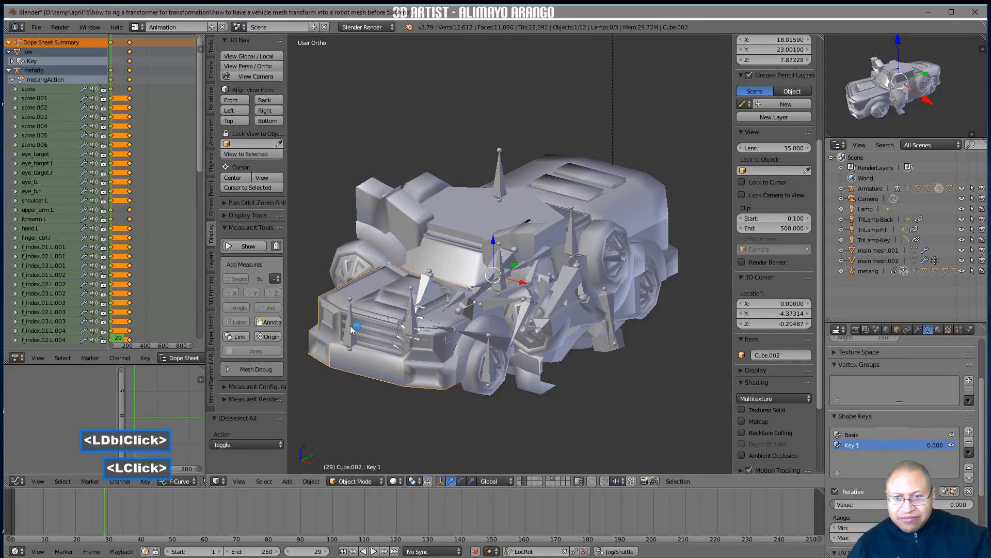
Switch the truck armature to Pose Mode and insert a LocRot keyframe for the hood bone, Bone.001, at frame 29
left_click(374, 480)
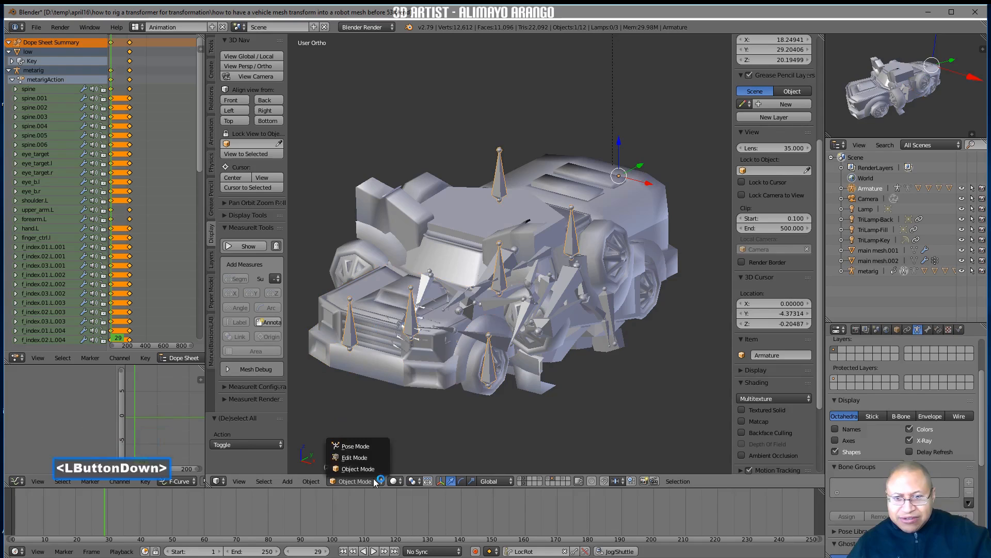
left_click(380, 447)
left_click(413, 326)
left_click(413, 326)
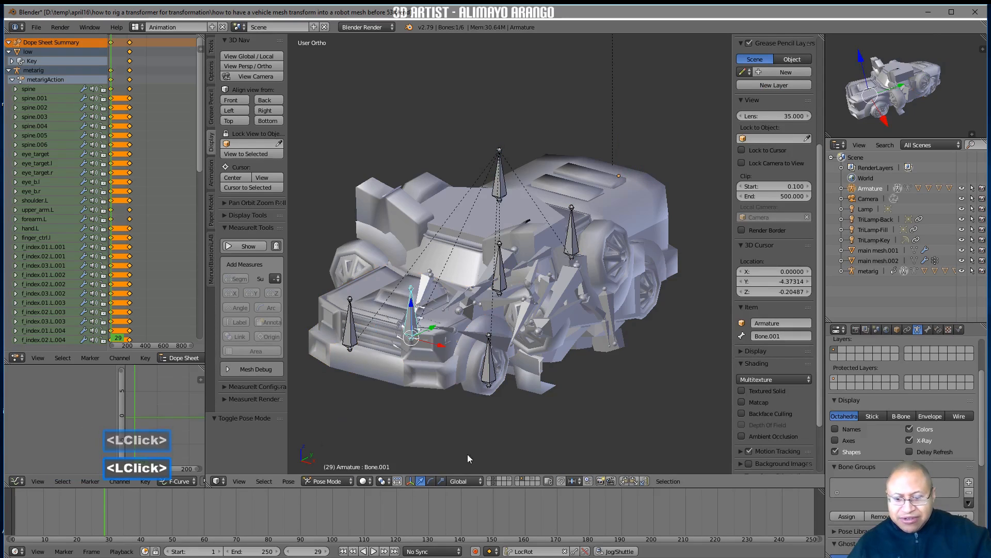
key("i")
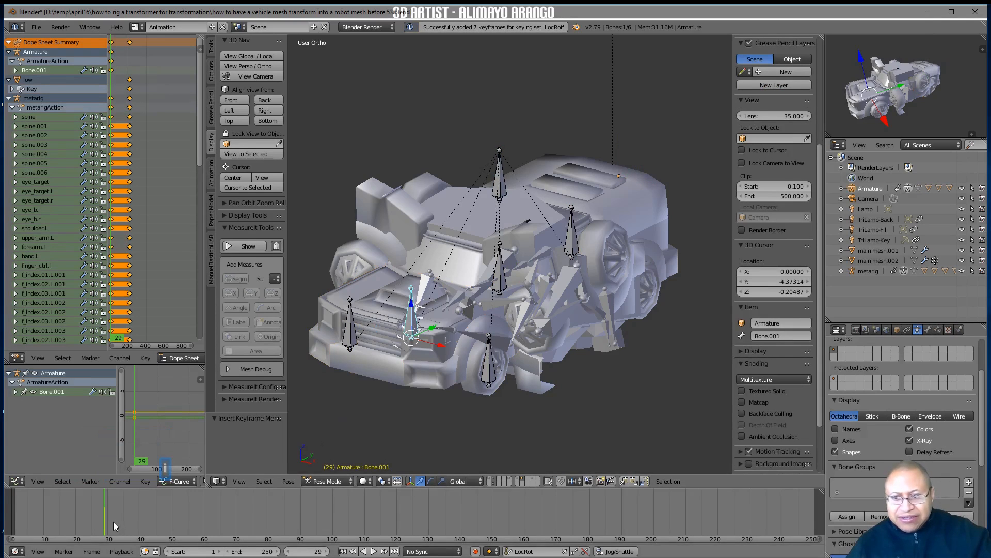
At frame 210, raise Bone.001 about 31 units along Z and move it along Y to the robot's chest
right_click_drag(113, 516, 169, 519)
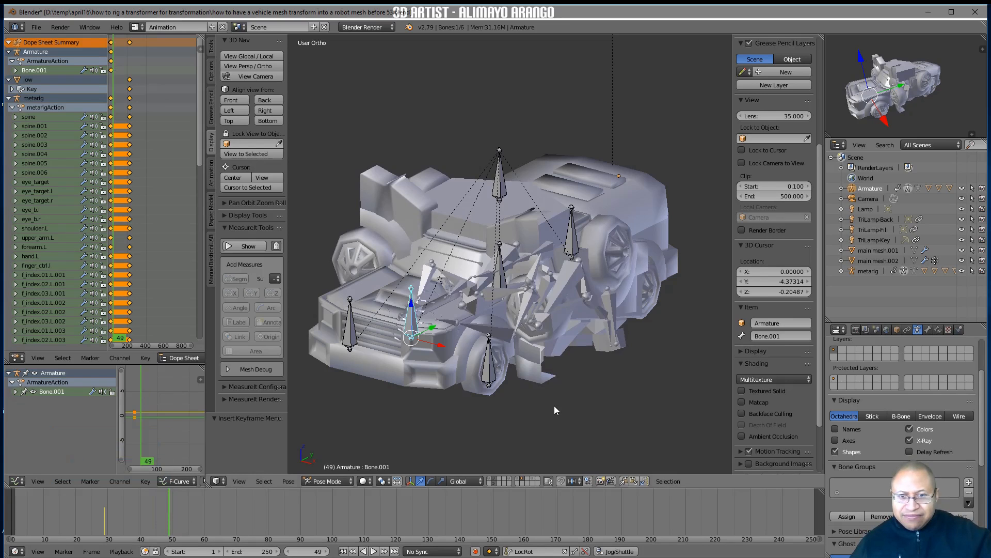
right_click_drag(199, 515, 687, 510)
scroll(658, 400, "down", 3)
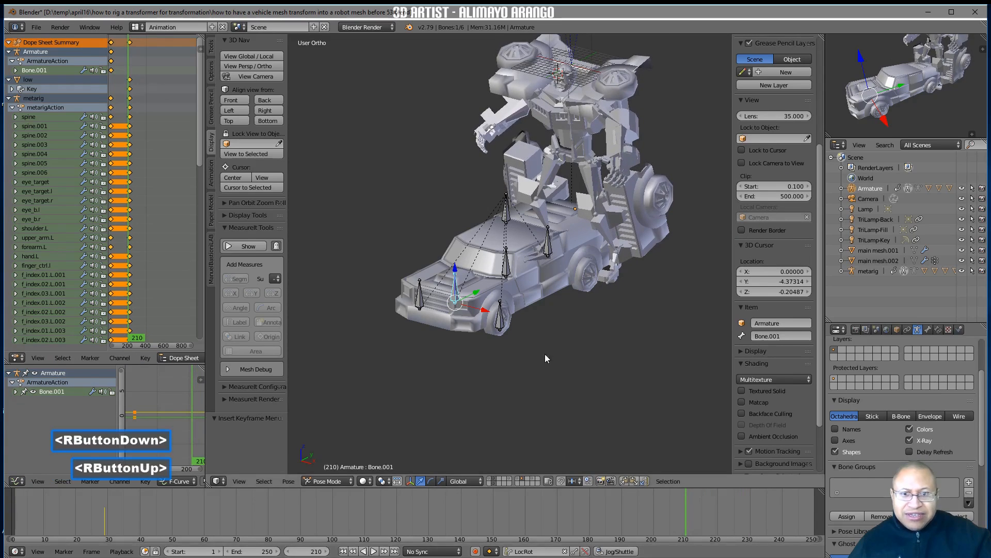
left_click_drag(456, 270, 419, 110)
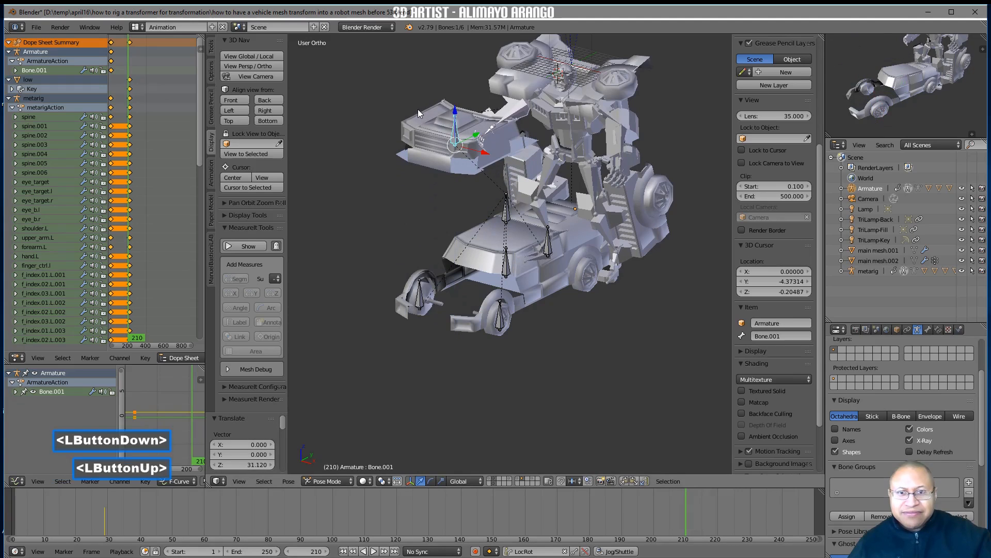
left_click_drag(473, 135, 537, 103)
middle_click_drag(588, 180, 502, 187, "shift")
left_click_drag(475, 176, 572, 207)
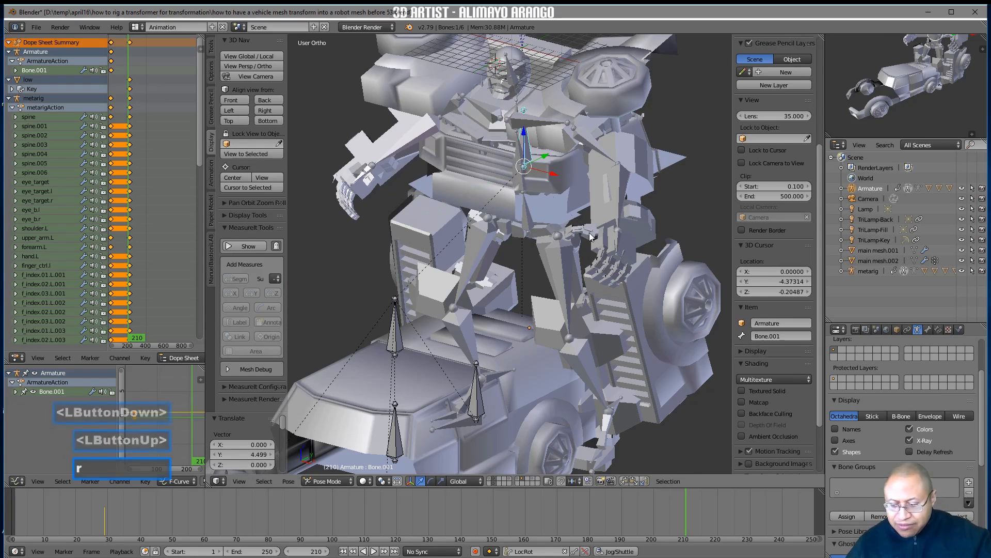
Rotate Bone.001 about the X axis, shift it about 2.9 units along Y, and insert its LocRot keyframe at frame 210
key("r")
key("x")
left_click(598, 207)
left_click_drag(529, 140, 559, 123)
mouse_move(558, 239)
middle_mouse_down()
mouse_move(581, 222)
mouse_move(556, 235)
middle_mouse_up()
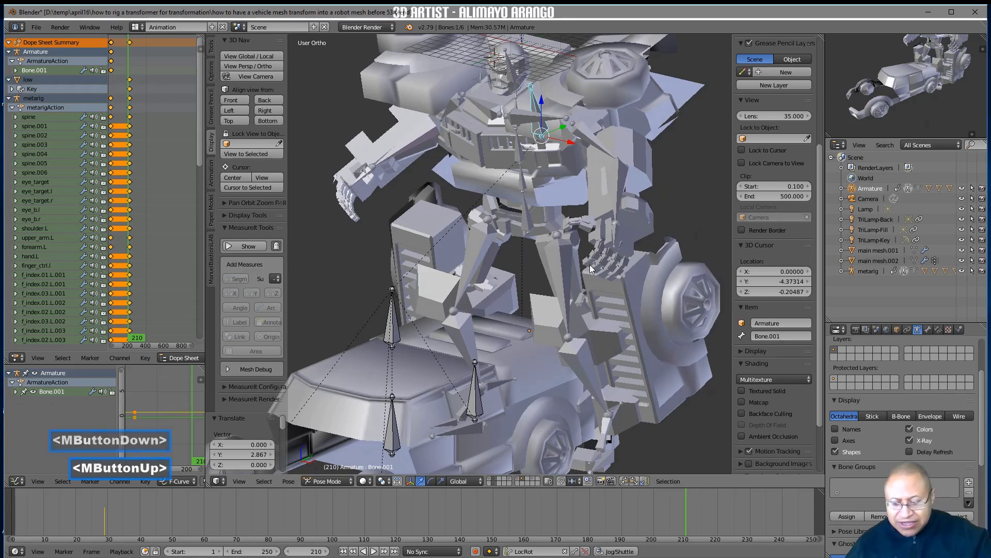
key("i")
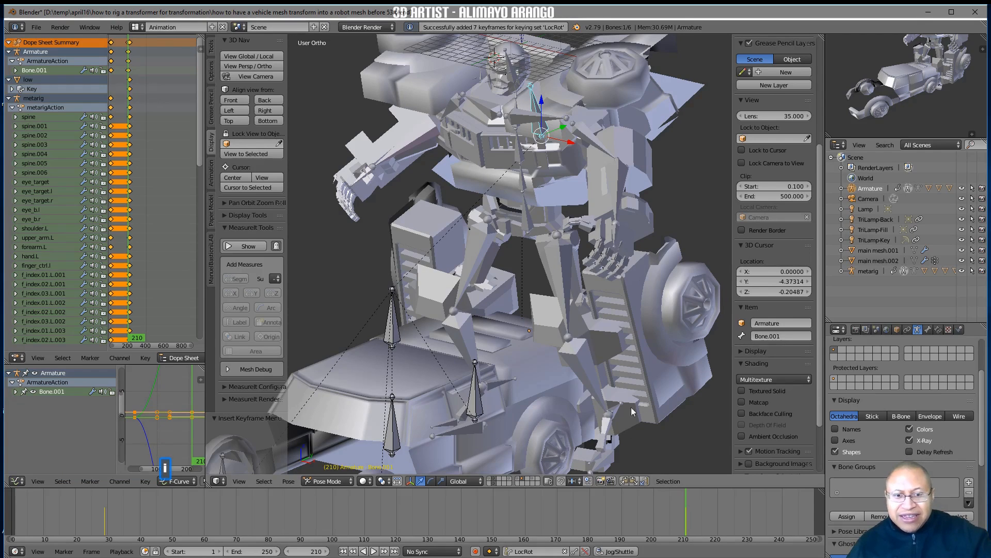
At frame 41, rotate Bone.001 about 28° around the X axis and insert a LocRot keyframe
scroll(643, 387, "down", 2)
right_click_drag(667, 522, 144, 540)
key("r")
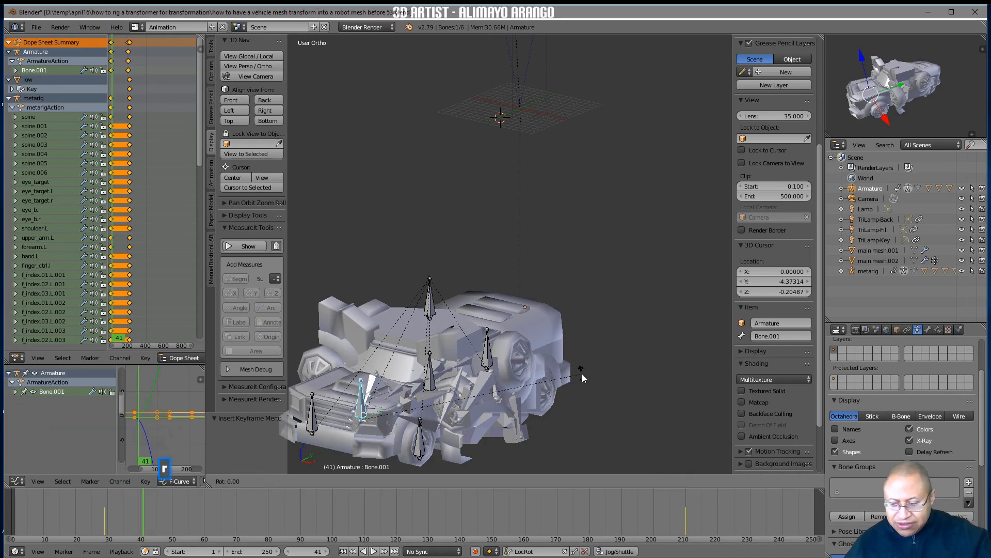
key("x")
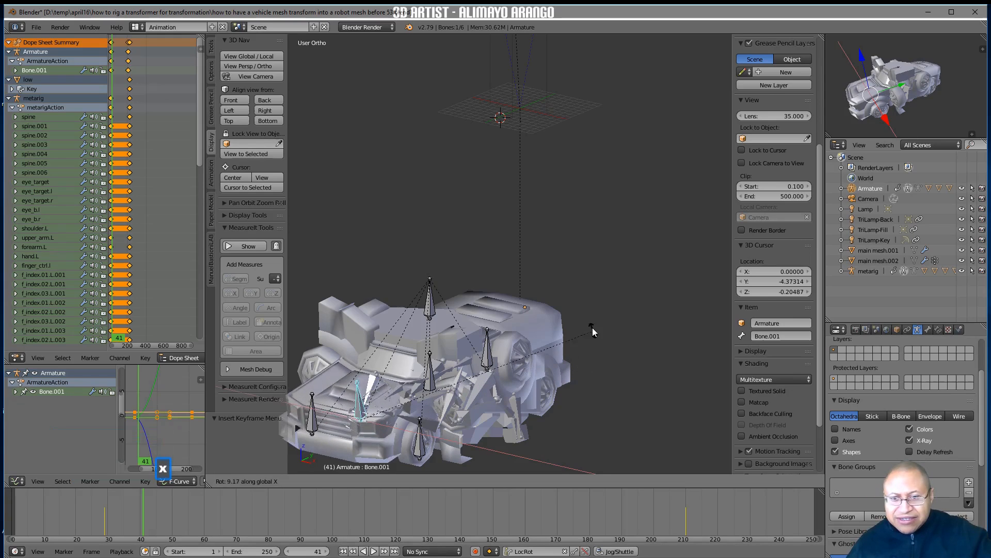
left_click(532, 279)
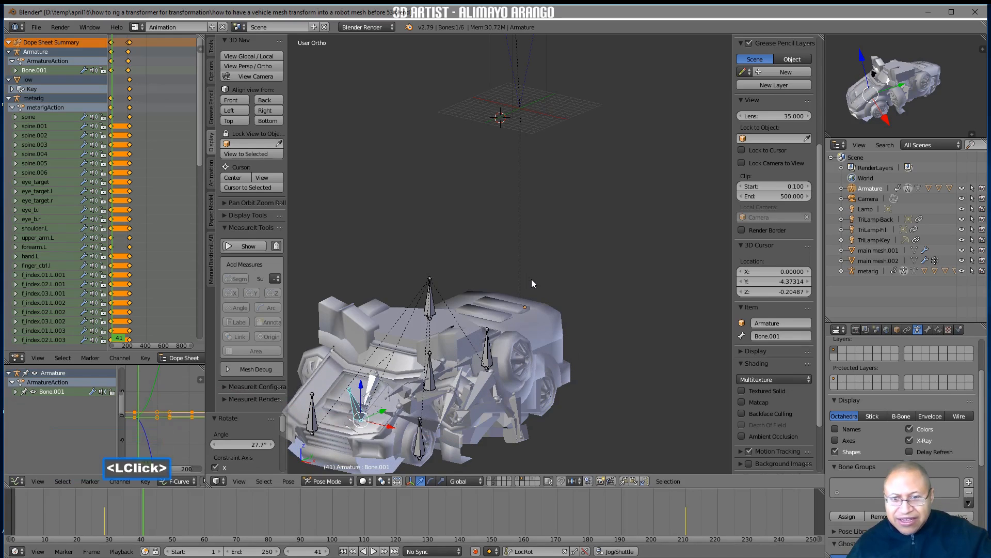
key("i")
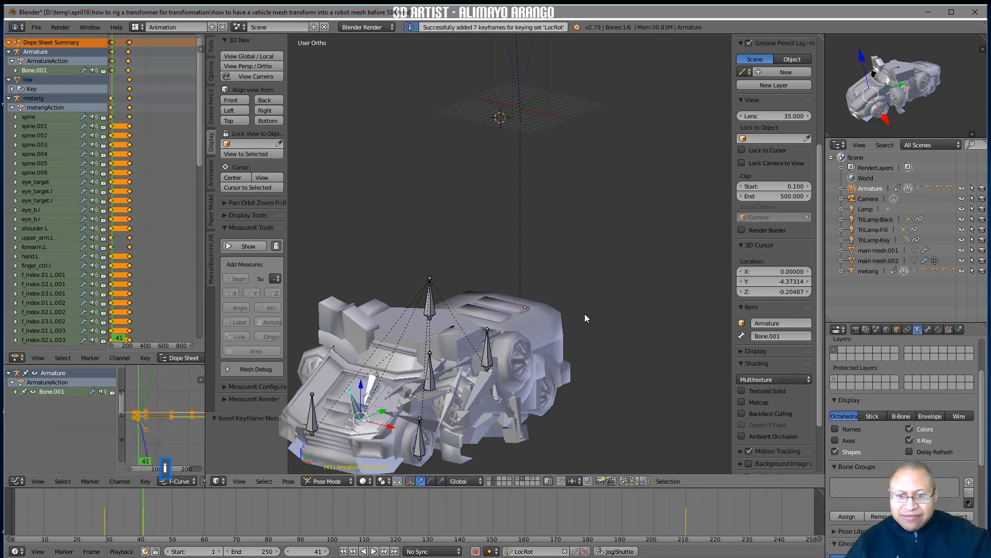
Scrub through the transformation, stop at frame 86, and select the truck's front body mesh Cube.002
right_click_drag(159, 508, 372, 503)
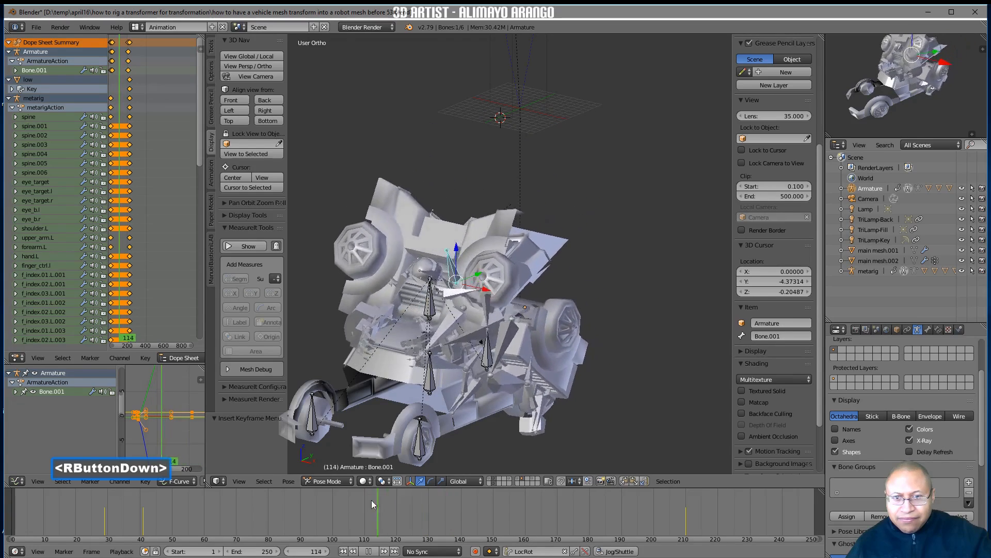
right_click_drag(255, 506, 281, 509)
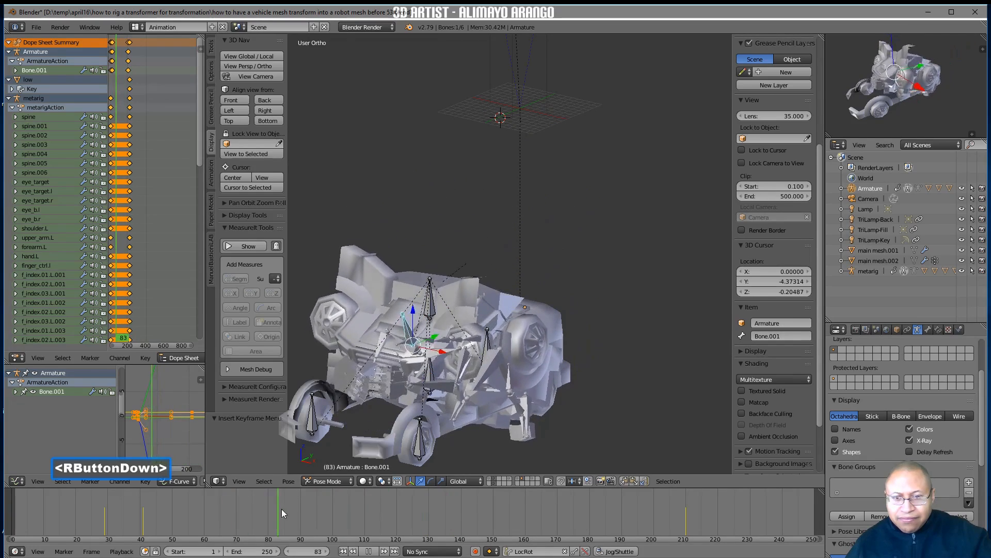
right_click_drag(343, 504, 309, 507)
left_click_drag(286, 507, 309, 515)
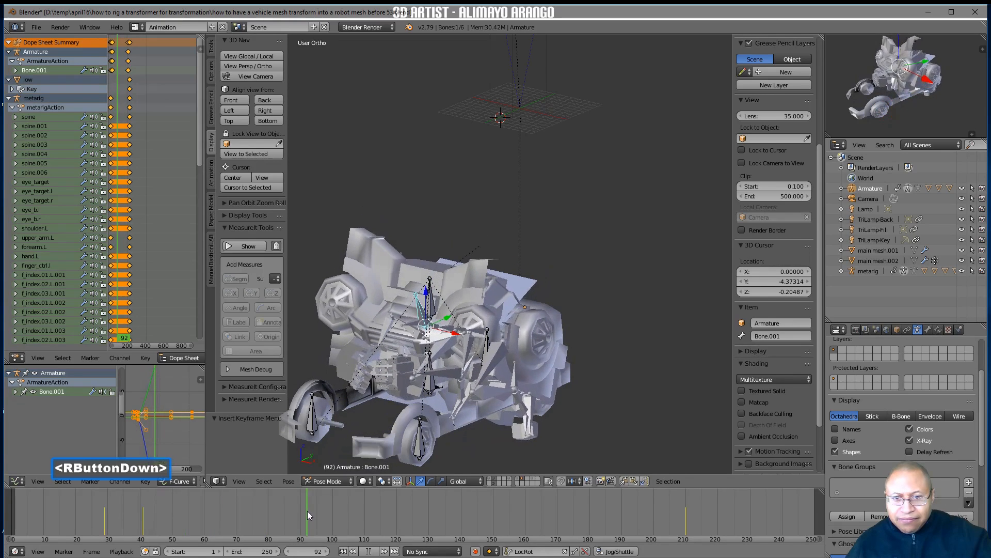
left_click_drag(308, 511, 290, 511)
right_click(290, 511)
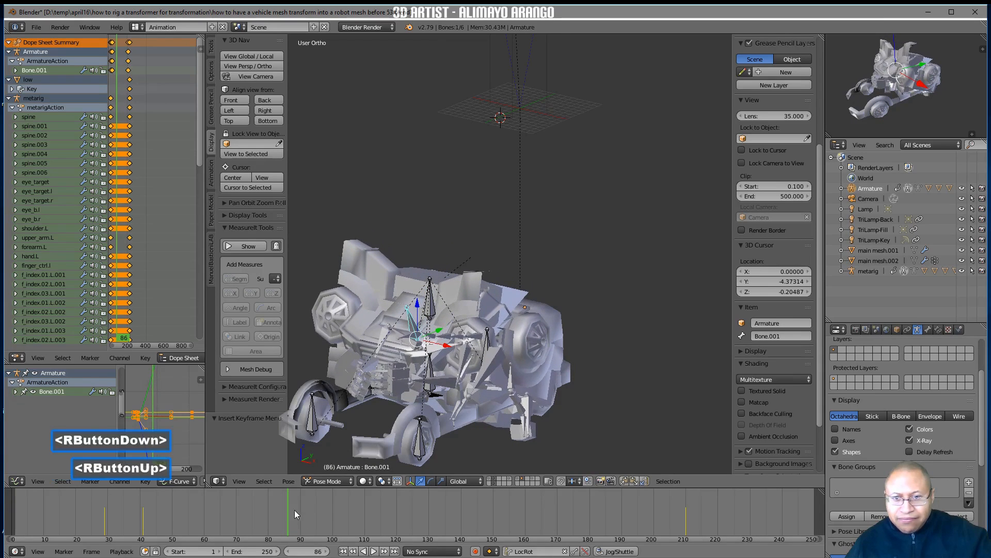
left_click(372, 346)
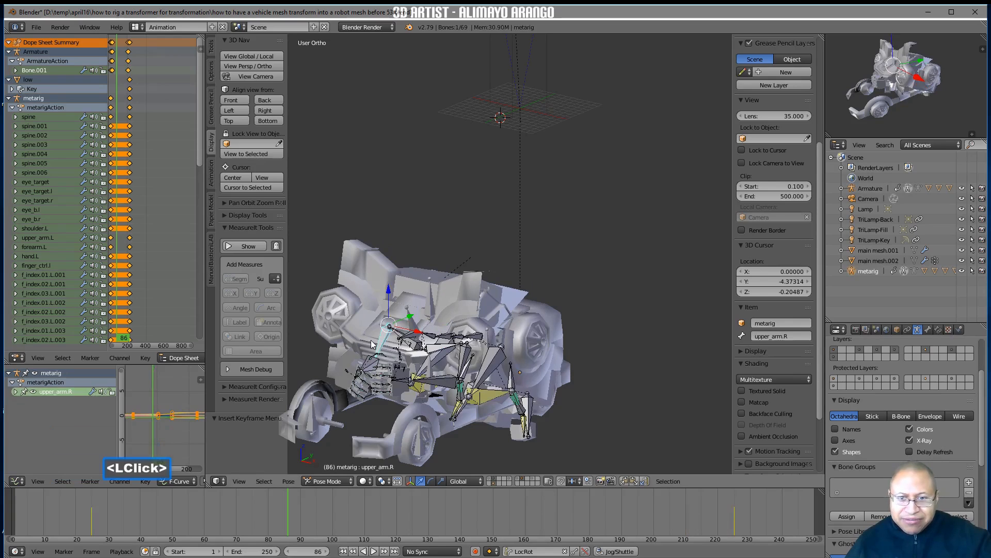
left_click(364, 337)
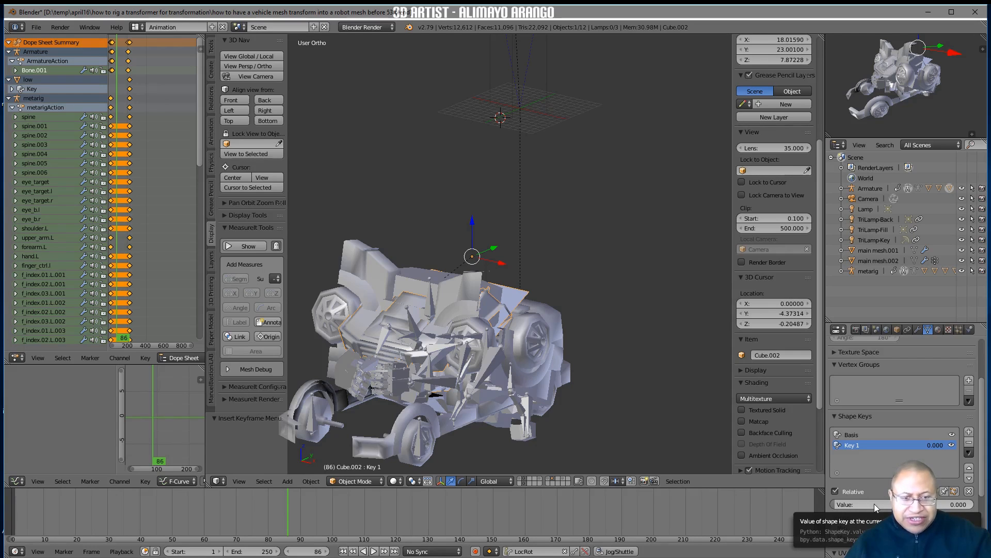
Keyframe Cube.002's Key 1 shape key at value 0 on frame 86 and at about 0.437 on frame 111
key("i")
right_click_drag(305, 511, 368, 512)
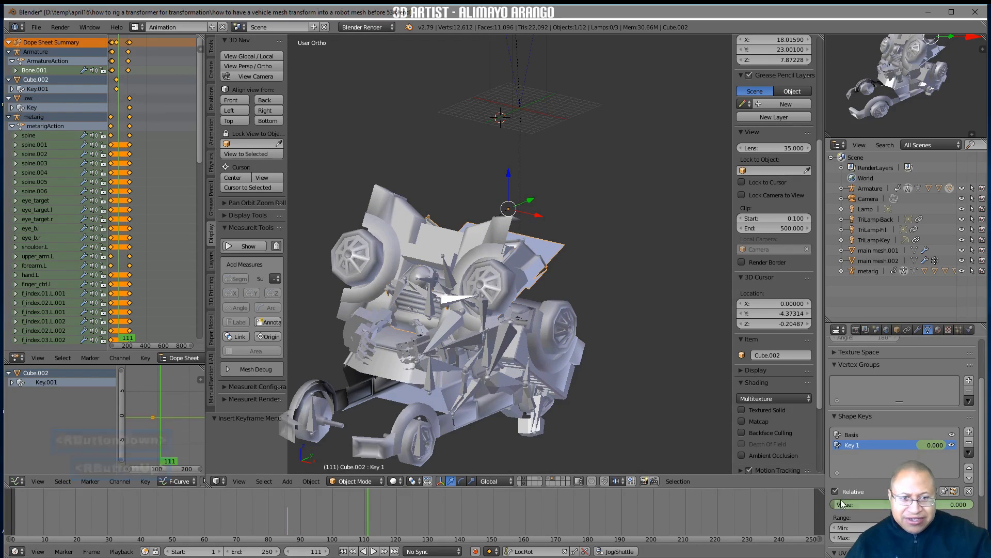
left_click_drag(841, 504, 885, 504)
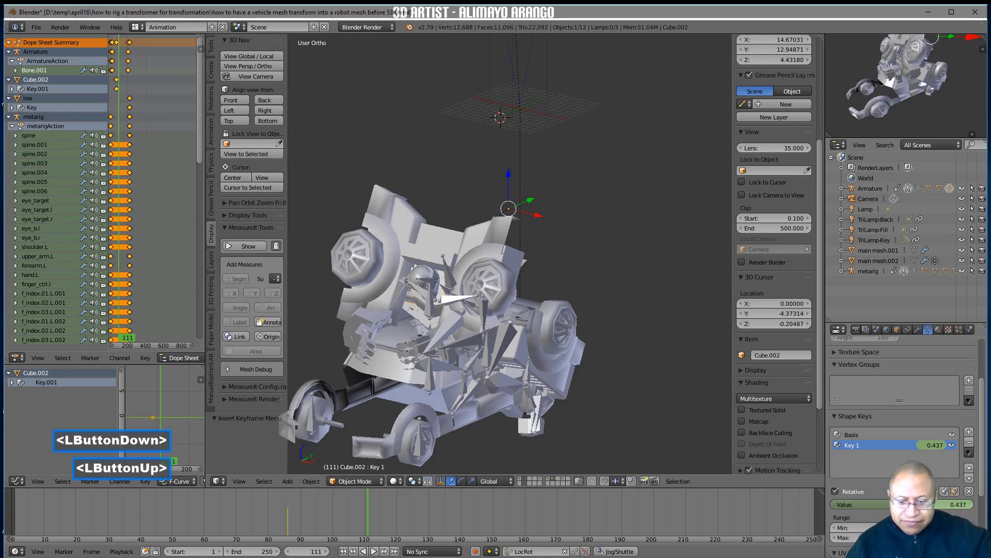
key("i")
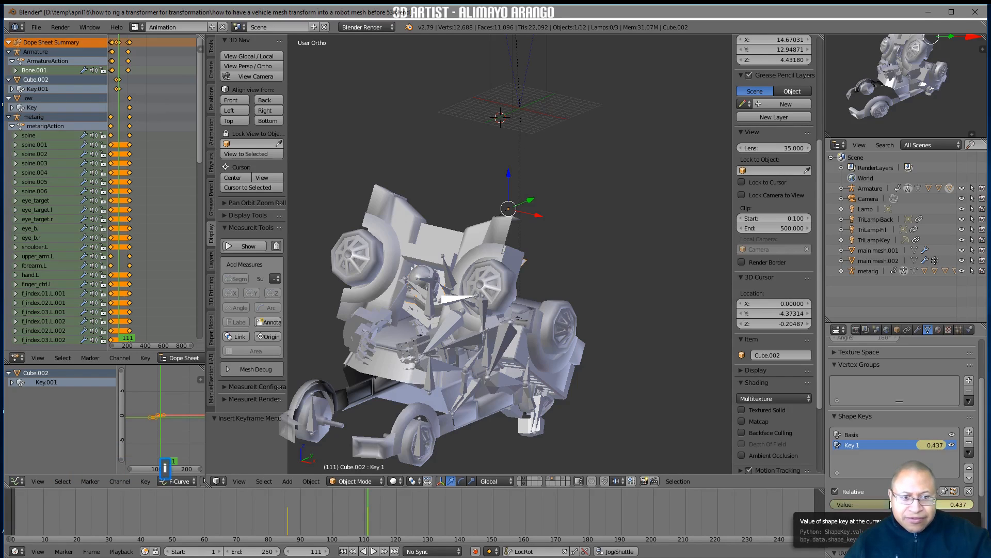
At frame 168, raise Cube.002's Key 1 shape key value to 1.000 and keyframe it
right_click_drag(374, 509, 553, 497)
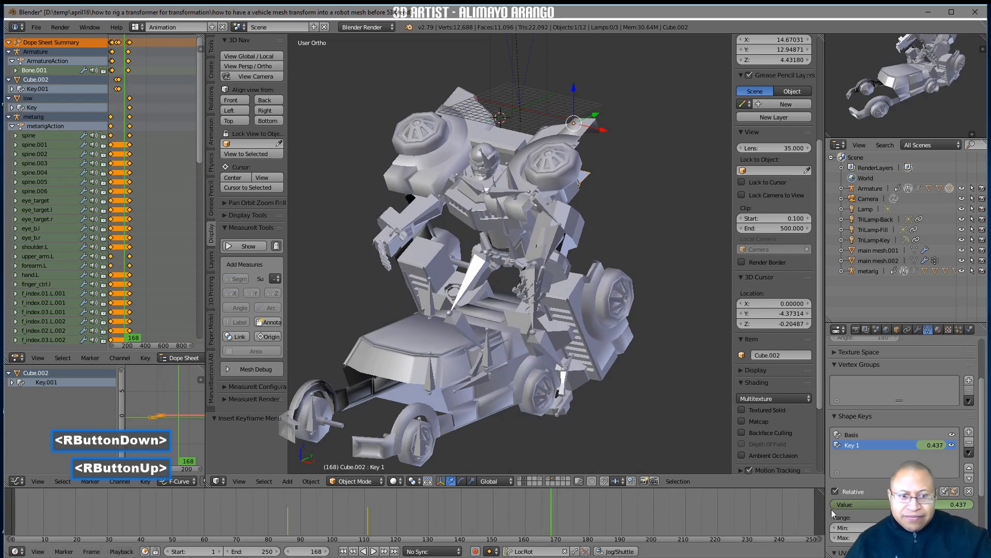
left_click_drag(884, 503, 902, 503)
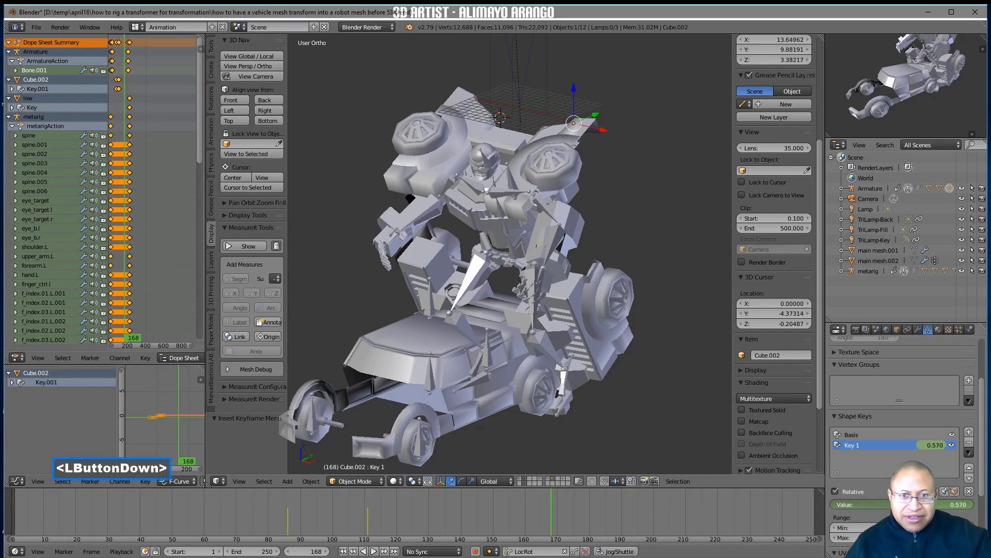
left_click_drag(963, 507, 962, 507)
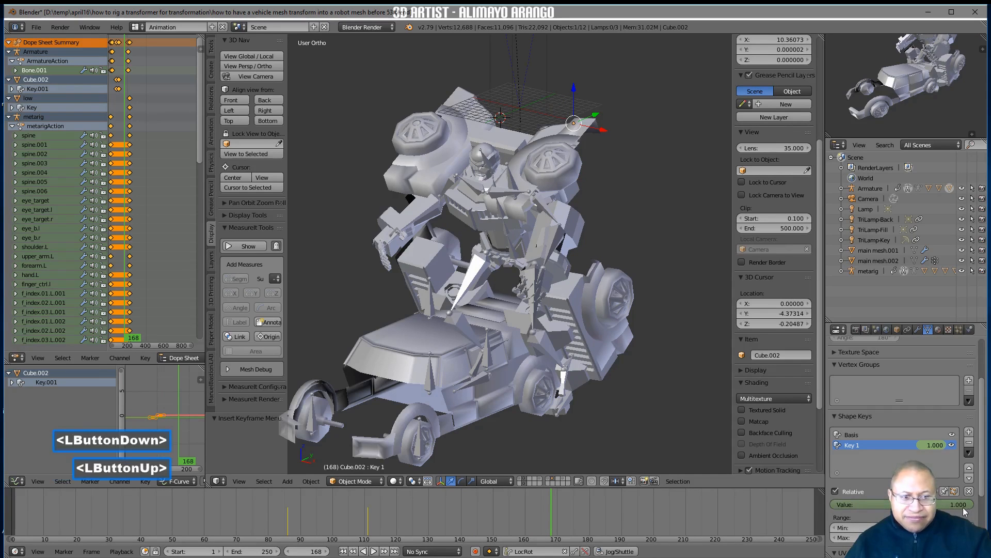
At frame 27, rotate Bone.001 about -7.5° around the X axis and insert a LocRot keyframe
right_click_drag(509, 510, 101, 518)
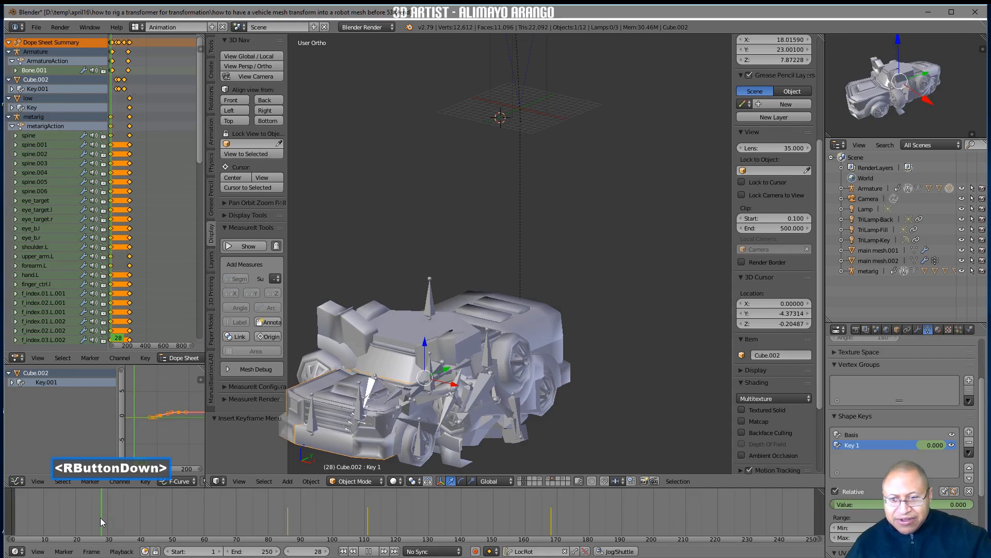
right_click_drag(101, 522, 101, 522)
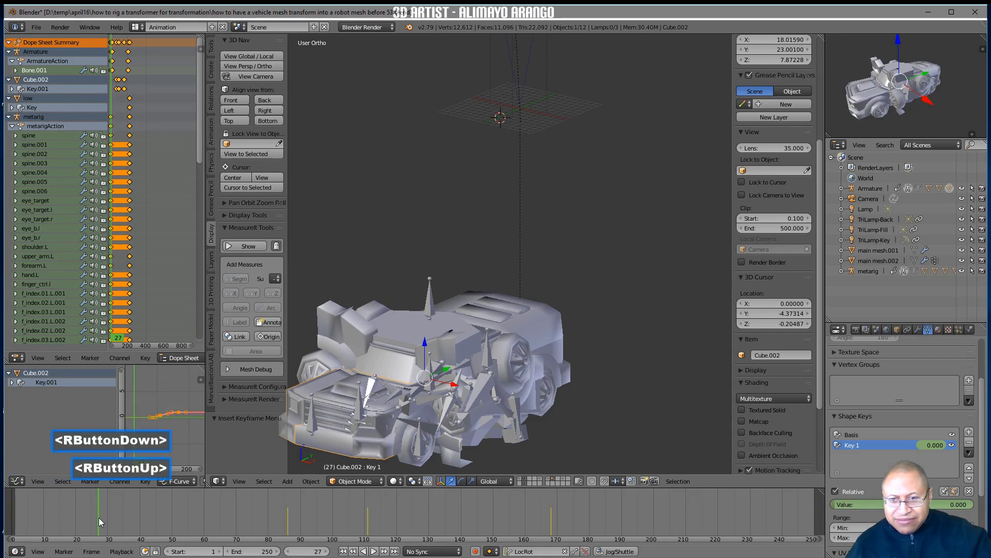
left_click(353, 397)
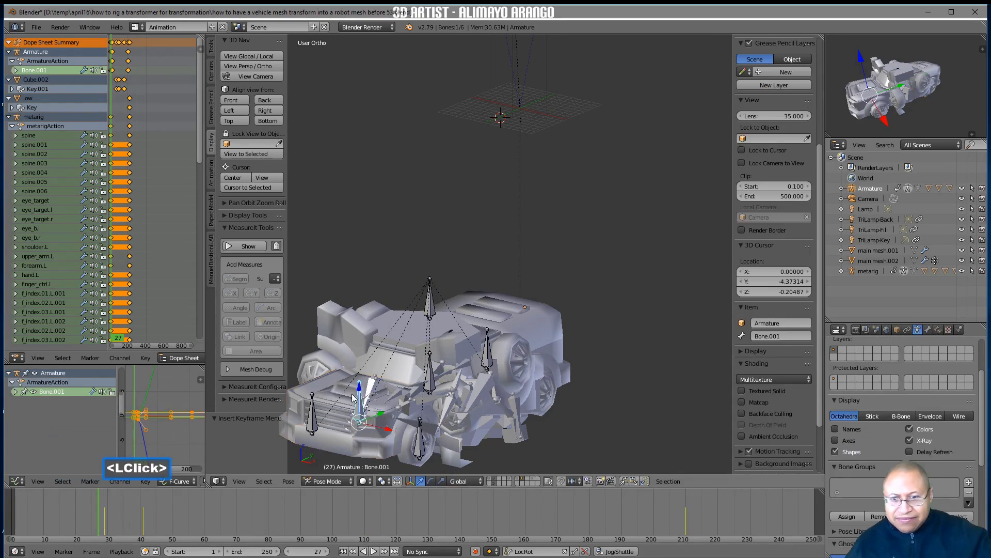
mouse_move(402, 418)
middle_mouse_down()
mouse_move(458, 434)
mouse_move(401, 414)
middle_mouse_up()
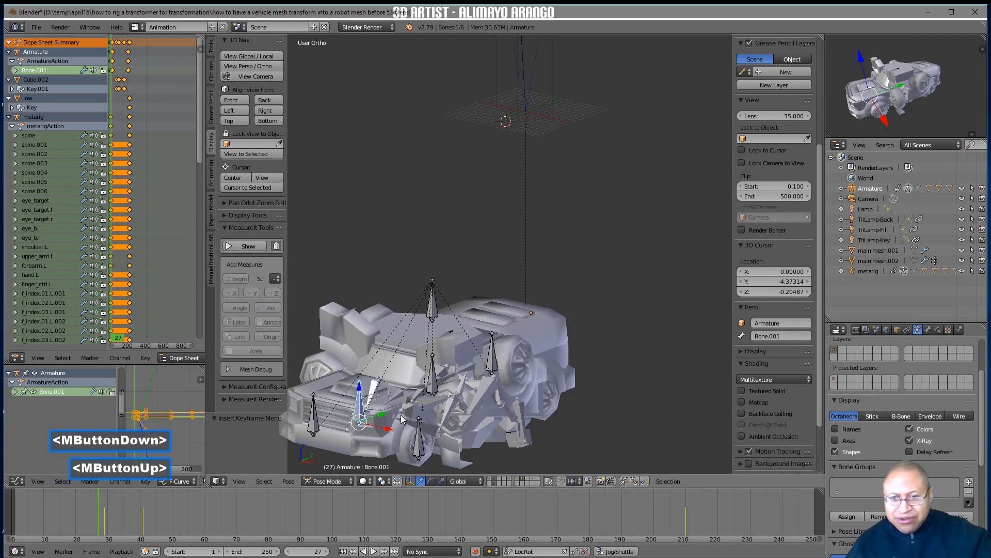
key("r")
key("x")
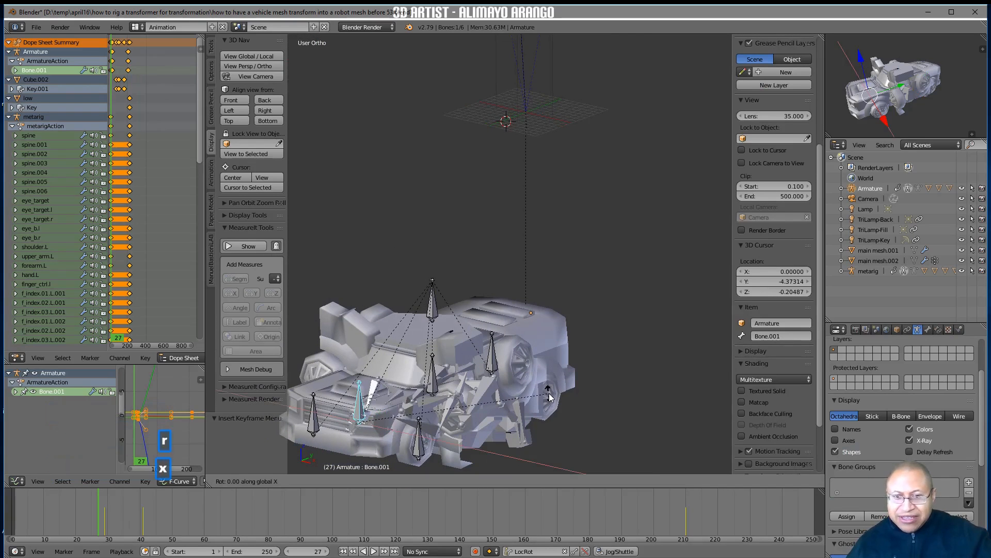
left_click(561, 421)
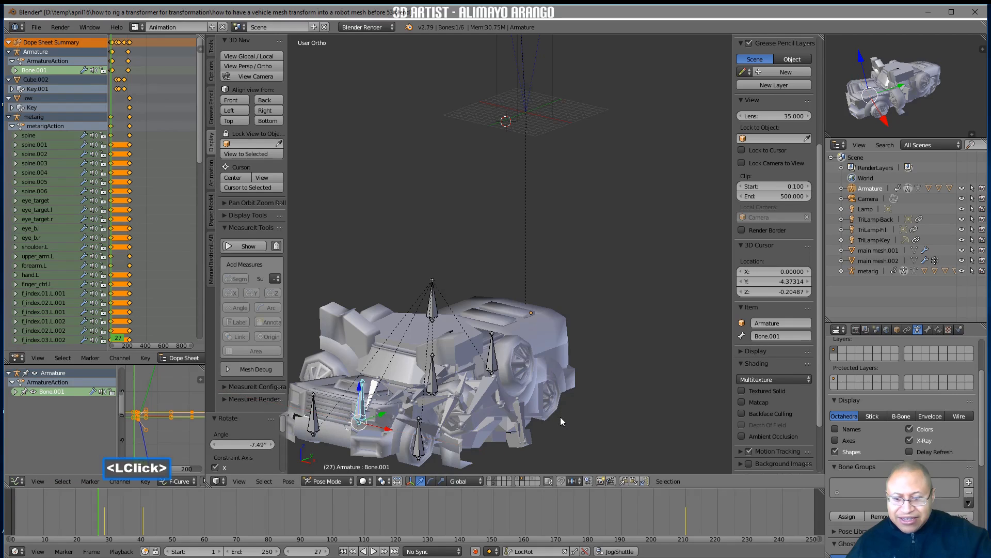
key("i")
At frame 23, clear Bone.001's rotation and insert a LocRot keyframe
right_click_drag(106, 519, 85, 512)
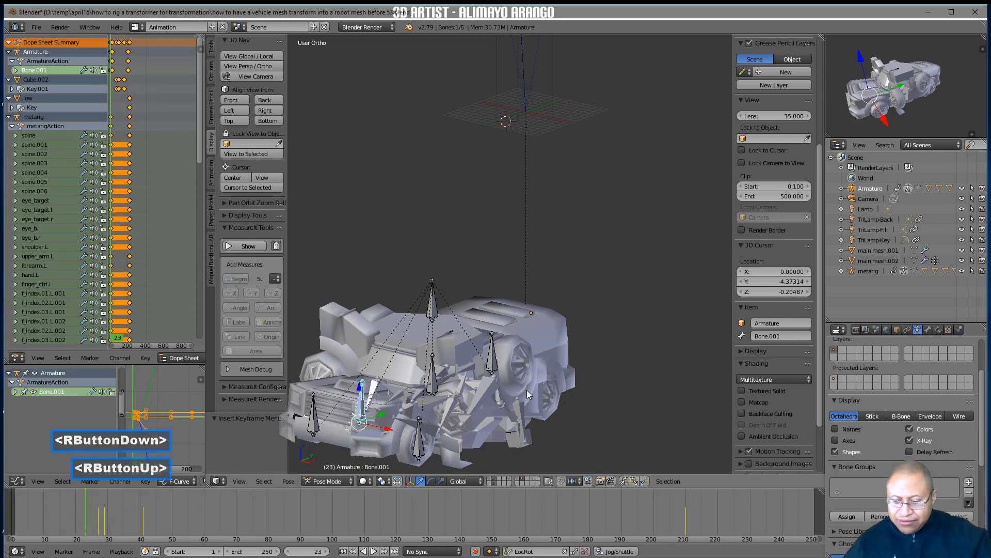
key("alt+r")
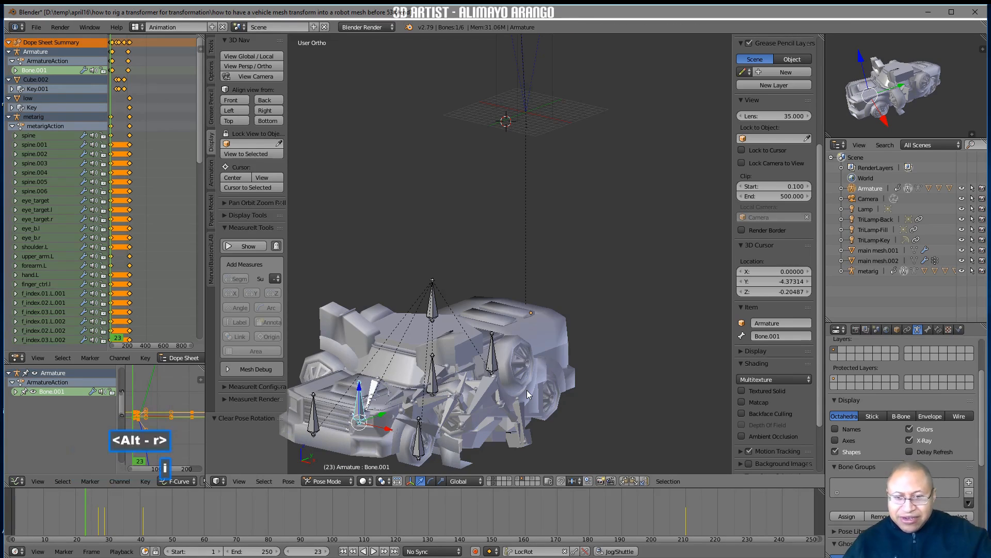
key("i")
At frame 98, set Cube.002's Key 1 shape key value back to 0 and keyframe it
right_click_drag(89, 514, 277, 519)
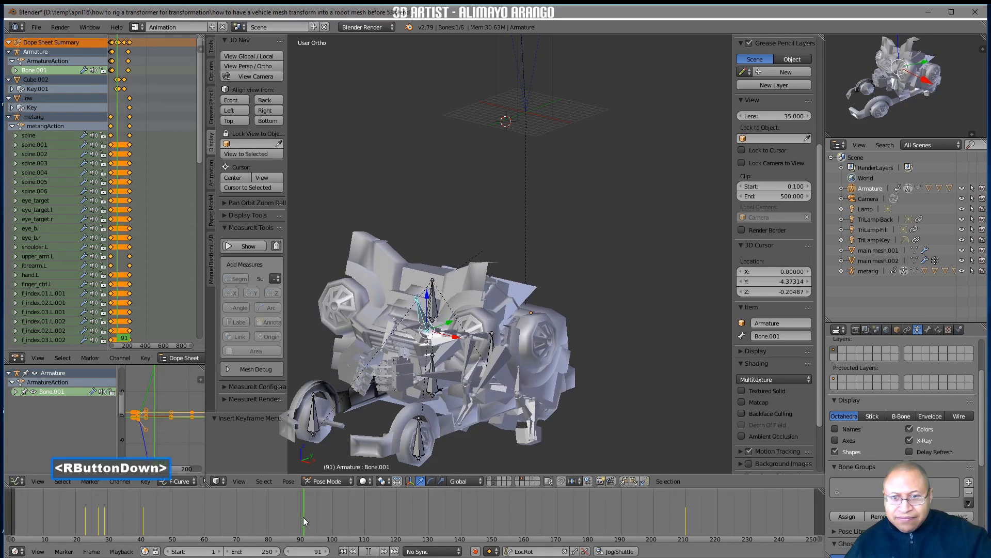
mouse_move(311, 515)
right_mouse_down()
mouse_move(416, 513)
mouse_move(224, 516)
mouse_move(324, 516)
mouse_move(265, 519)
mouse_move(297, 522)
right_mouse_up()
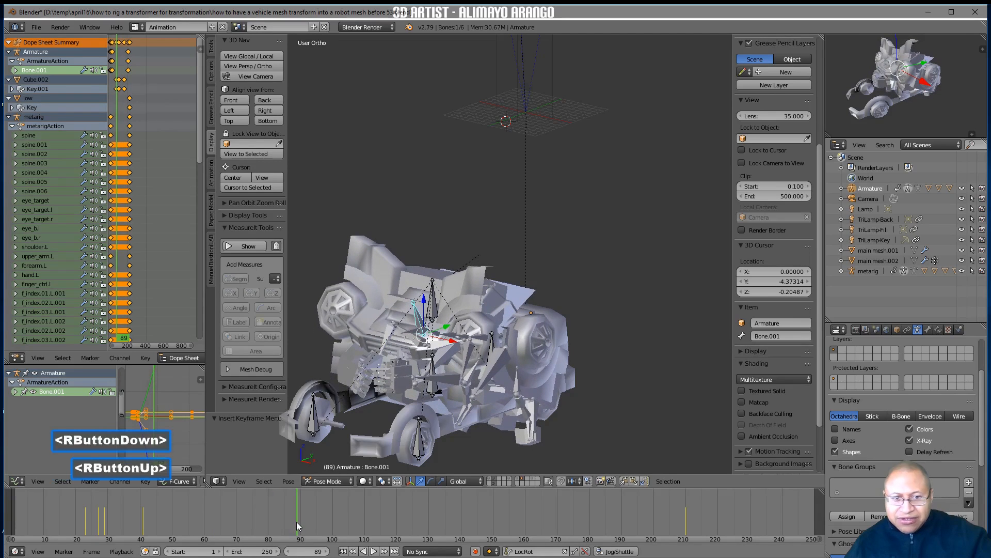
left_click(365, 344)
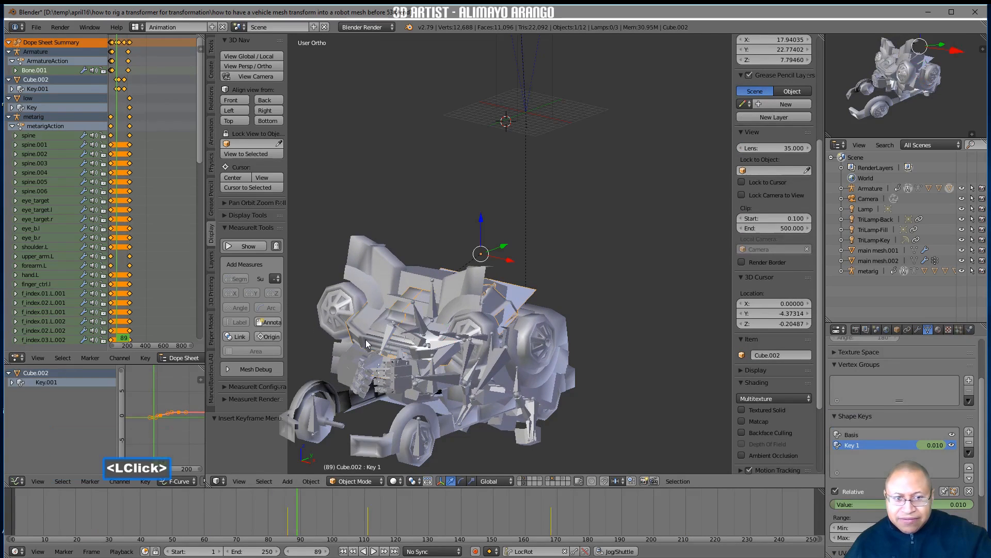
right_click_drag(309, 525, 327, 525)
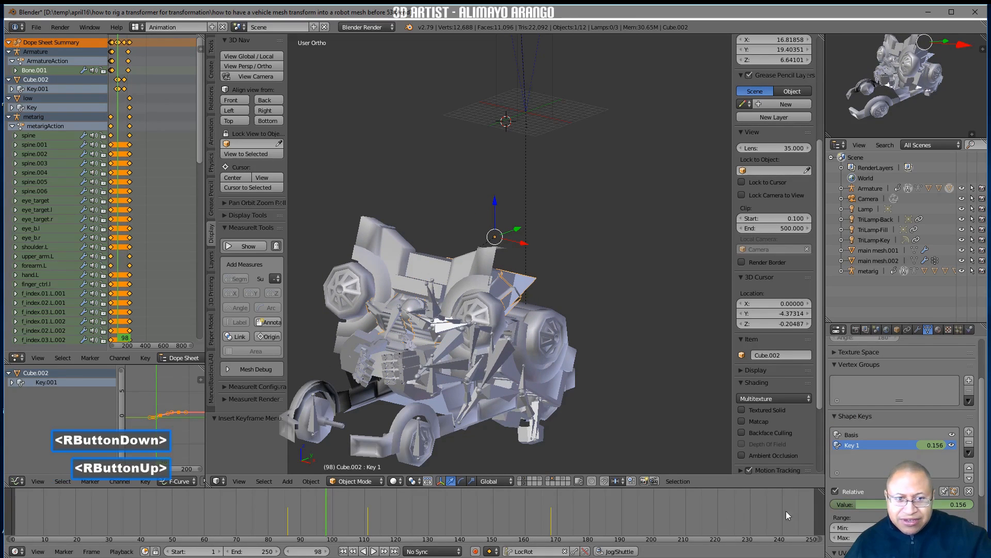
mouse_move(844, 503)
left_mouse_down()
mouse_move(861, 503)
mouse_move(844, 504)
left_mouse_up()
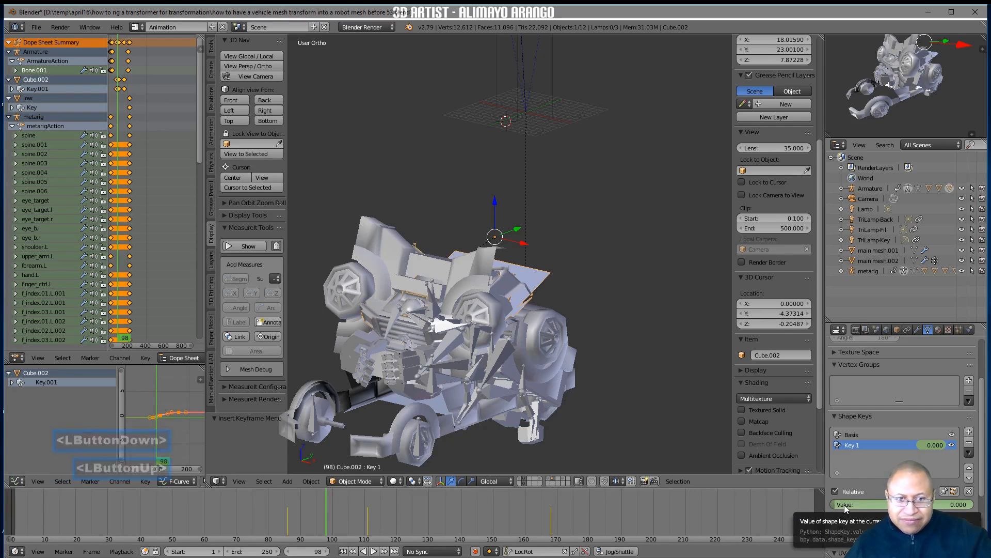
Scrub the transformation back and forth up to frame 222 to check it, and save the file under the next version number
right_click_drag(329, 519, 374, 524)
right_click_drag(249, 511, 100, 500)
right_click_drag(54, 494, 726, 538)
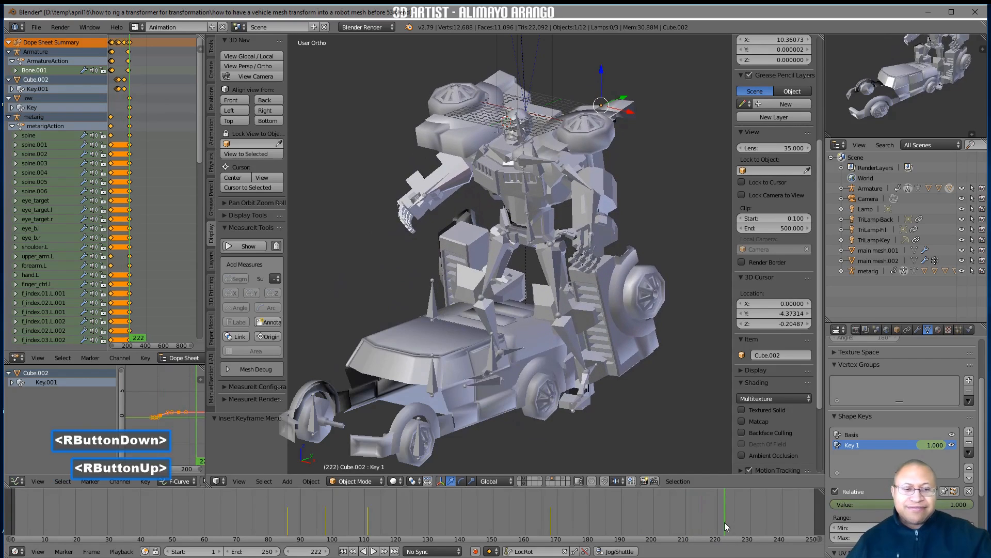
left_click(970, 467)
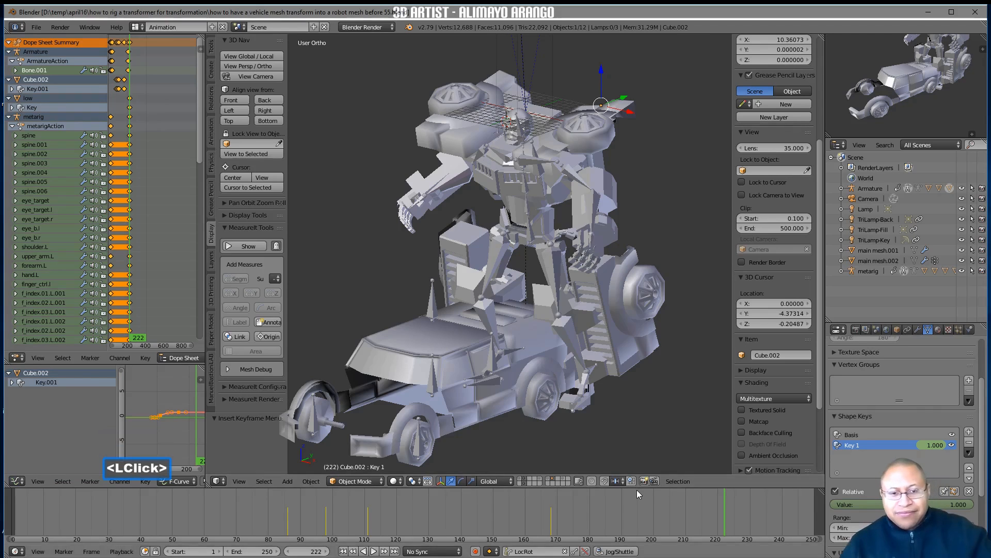
At frame 60, select Bone.002 at the truck's rear and insert a LocRot keyframe
right_click_drag(721, 506, 319, 532)
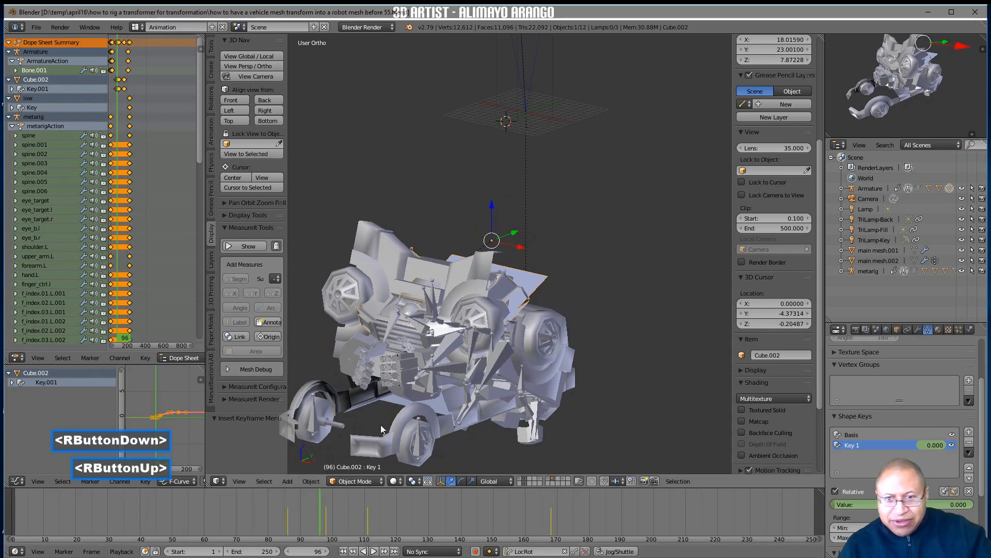
left_click(451, 374)
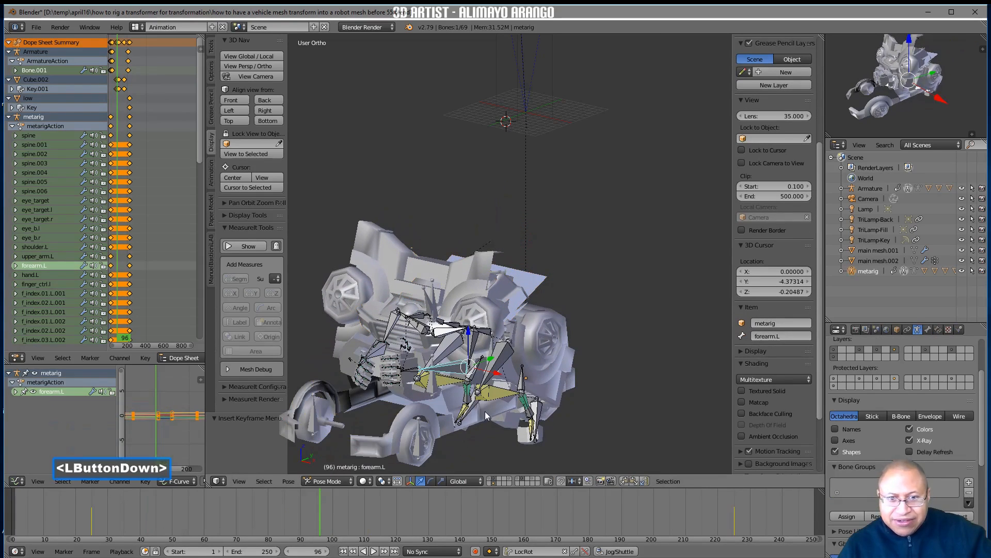
middle_click_drag(479, 418, 461, 422)
right_click_drag(320, 512, 203, 523)
middle_click_drag(561, 353, 563, 358)
left_click(563, 358)
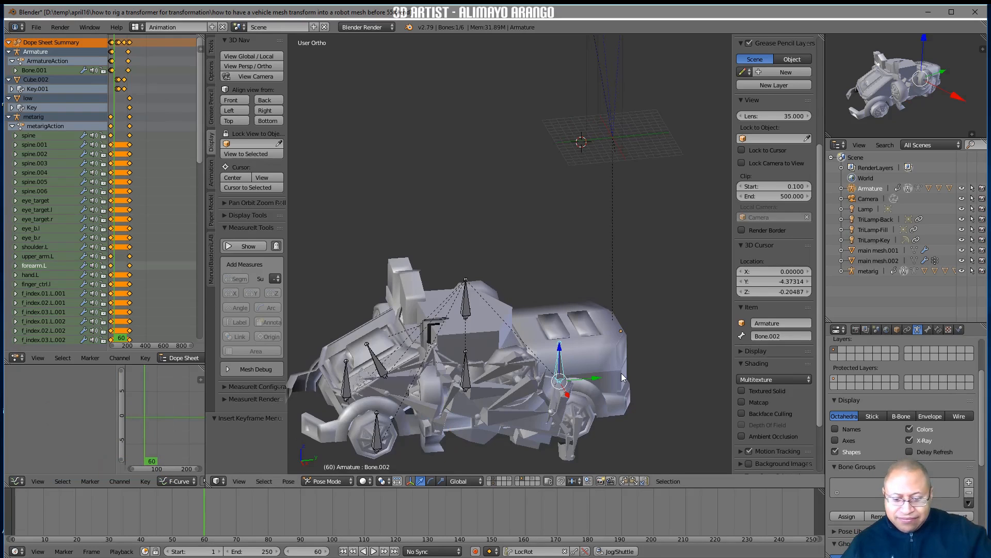
key("i")
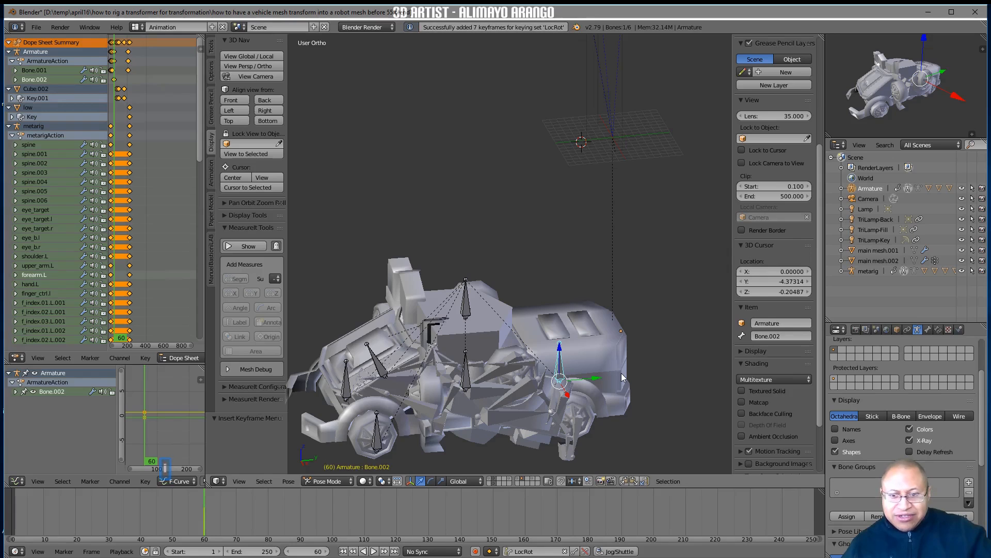
At frame 80, rotate Bone.002 by 180° around the global Y axis
right_click_drag(206, 513, 268, 516)
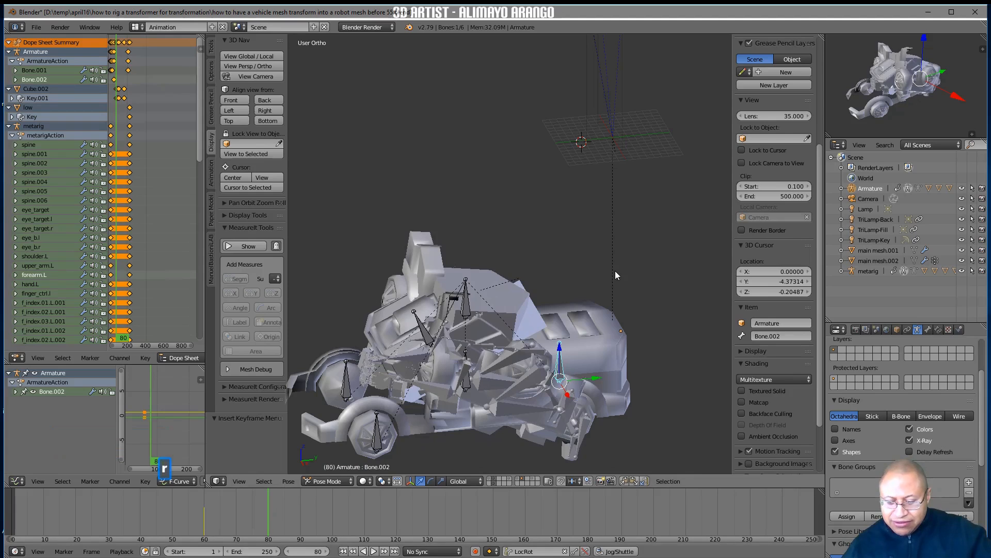
key("r")
key("y")
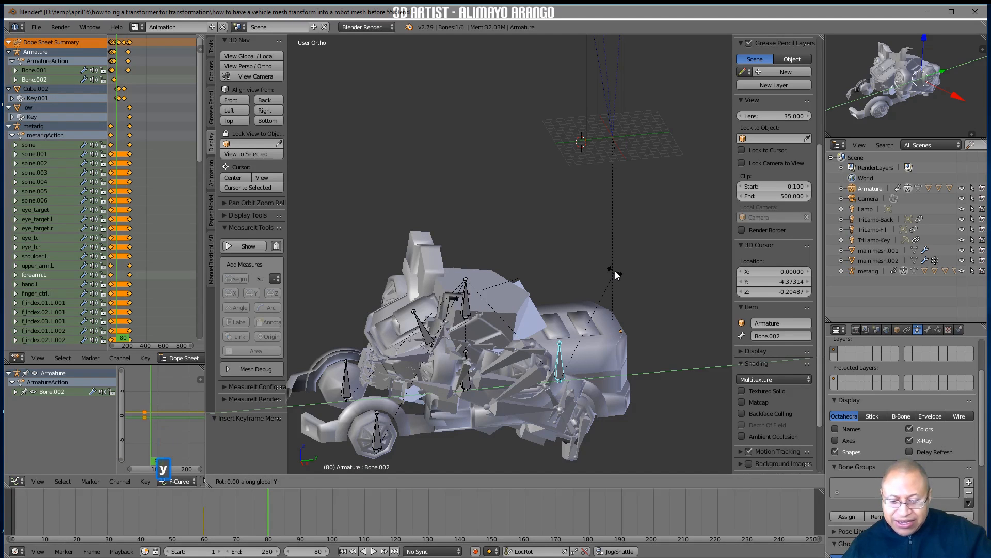
type("1")
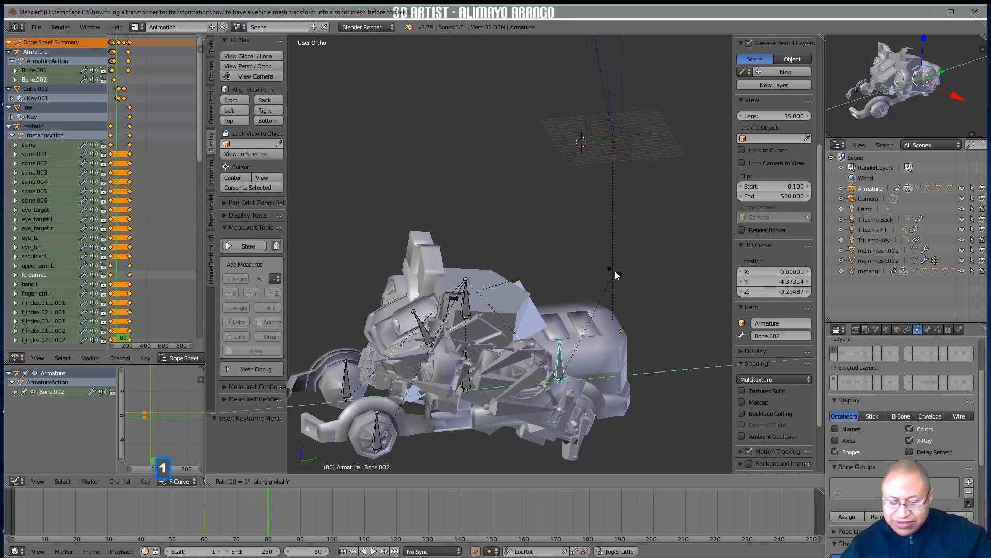
type("80")
key("Return")
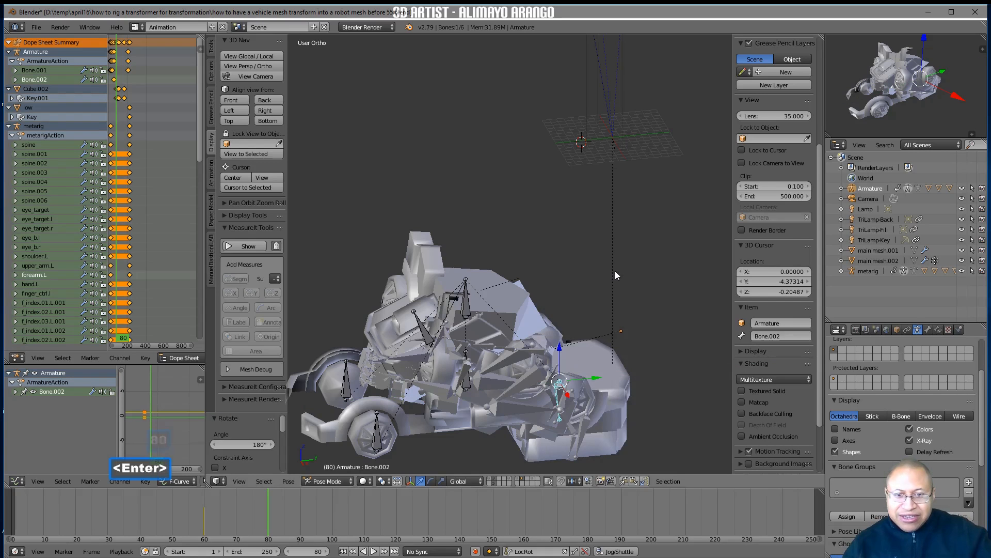
Raise Bone.002 about 6.1 units along Z with a LocRot keyframe at frame 80, and save the file under the next version number
middle_click_drag(625, 348, 606, 351)
left_click_drag(563, 352, 569, 308)
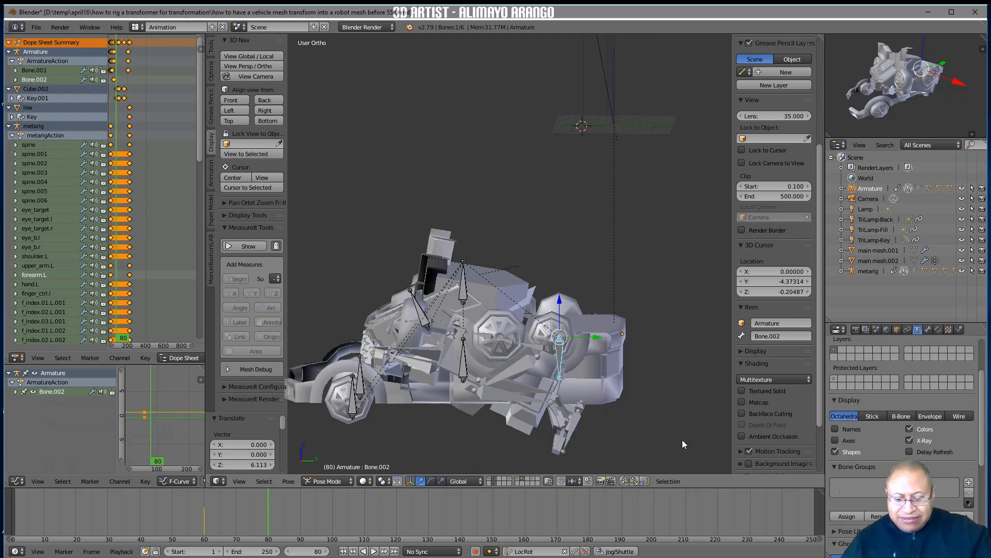
key("i")
mouse_move(598, 419)
middle_mouse_down()
mouse_move(646, 436)
mouse_move(609, 435)
middle_mouse_up()
mouse_move(263, 507)
right_mouse_down()
mouse_move(190, 505)
mouse_move(267, 503)
right_mouse_up()
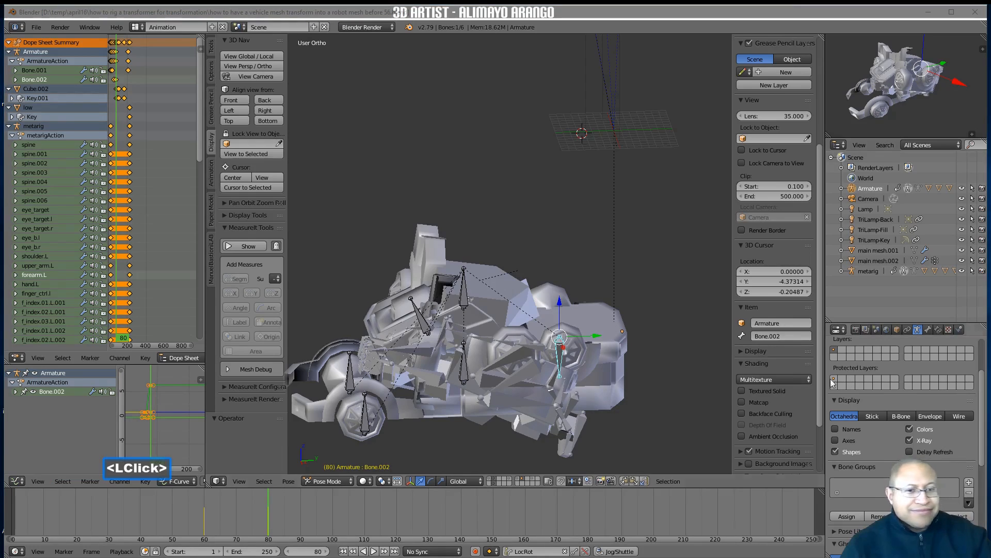
left_click(699, 405)
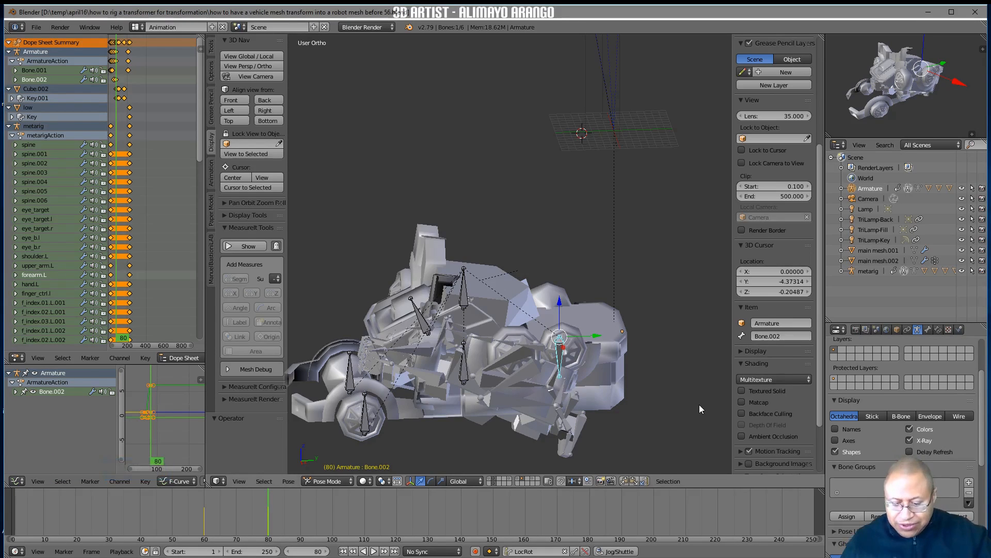
At frame 85, select the robot's left foot control main_foot_ctrl.l and insert a LocRot keyframe
key("n")
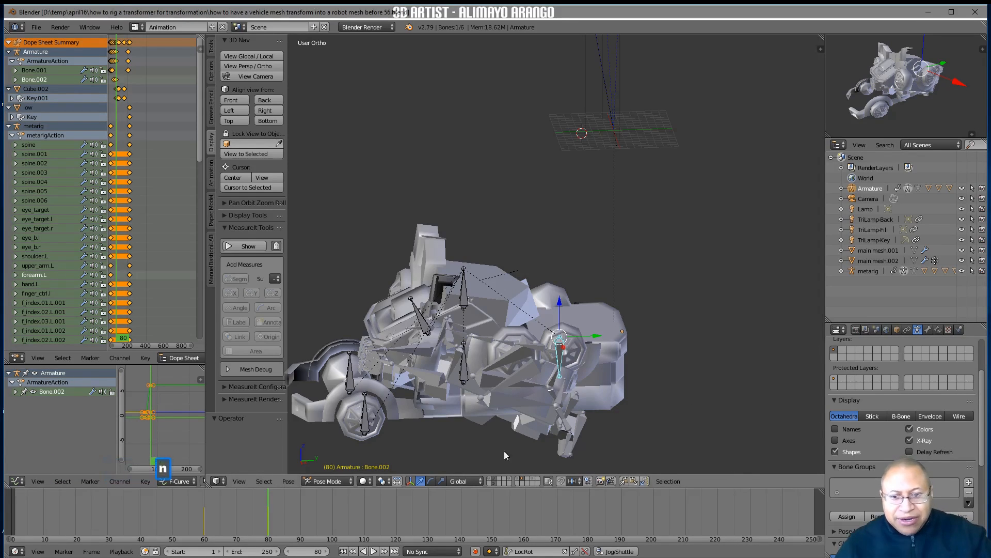
mouse_move(269, 508)
right_mouse_down()
mouse_move(301, 518)
mouse_move(285, 518)
right_mouse_up()
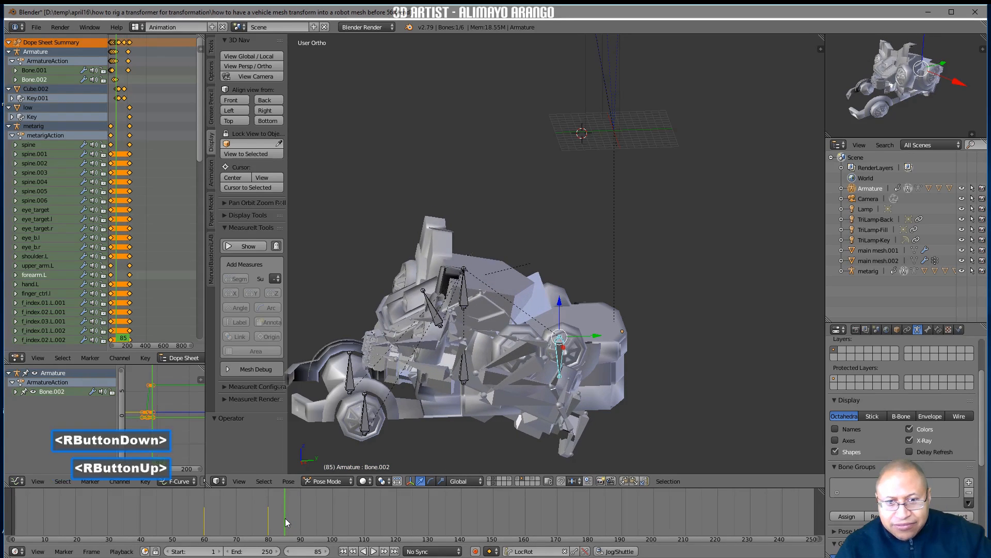
left_click(586, 431)
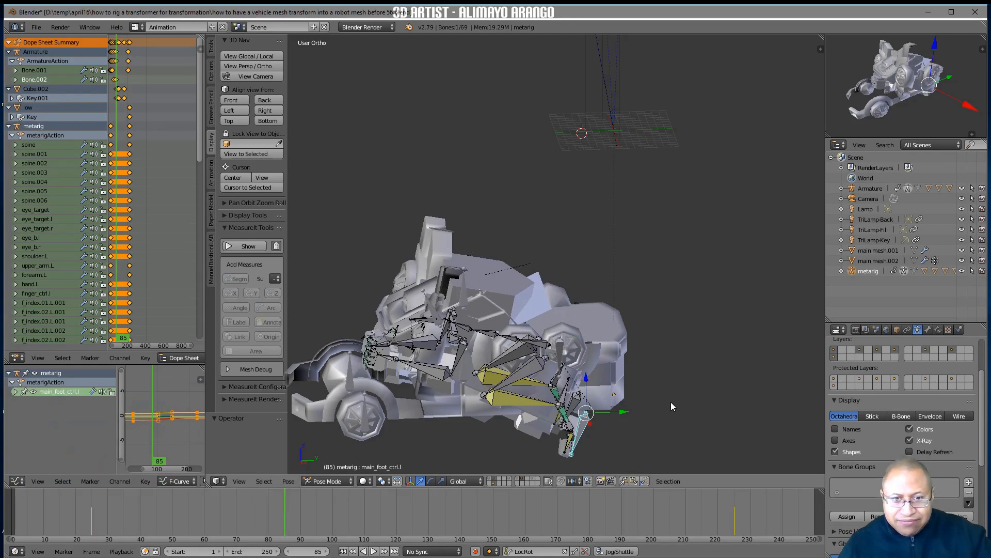
key("i")
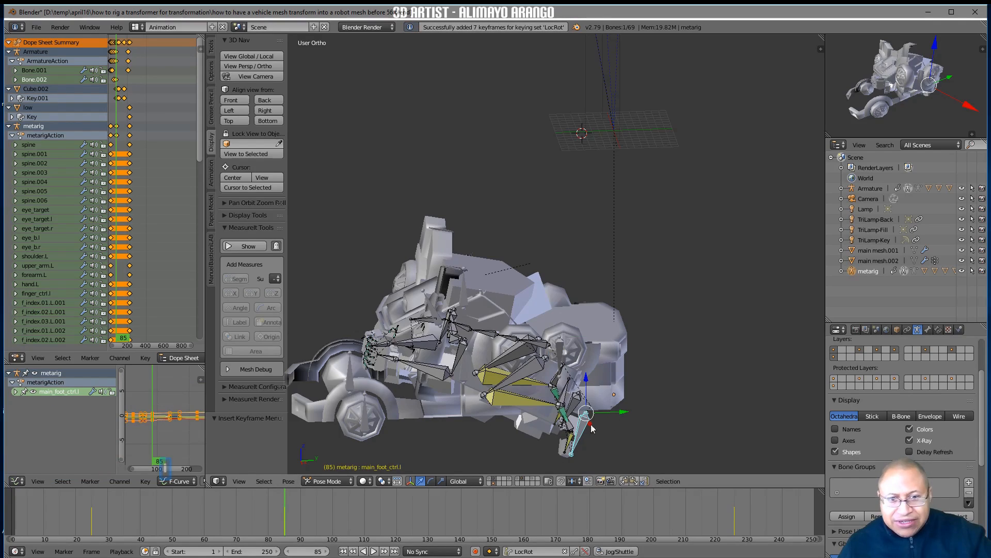
At frame 95, move main_foot_ctrl.l up and about 2.45 units along Y so the leg stretches out past the truck's rear
right_click_drag(292, 510, 299, 509)
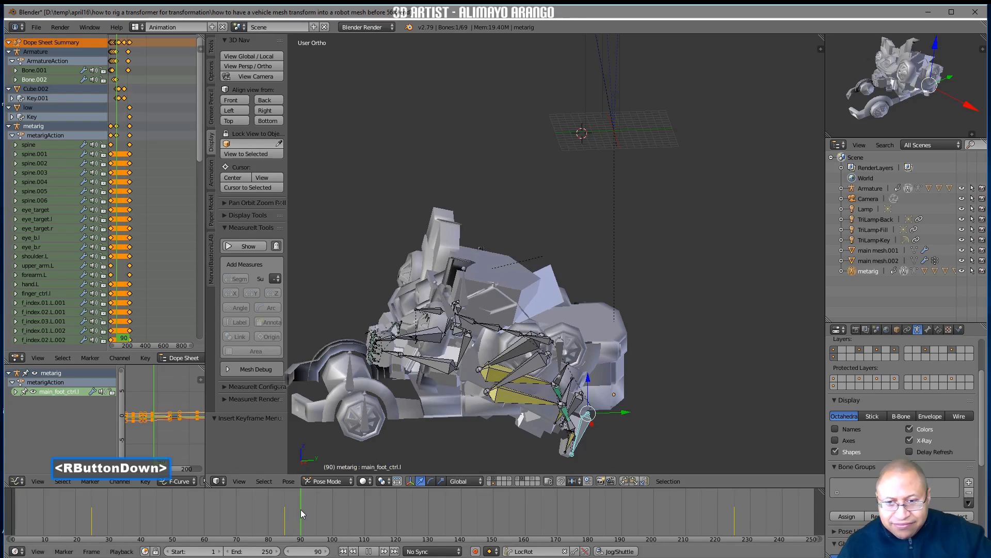
right_click_drag(301, 509, 317, 509)
left_click_drag(632, 414, 758, 364)
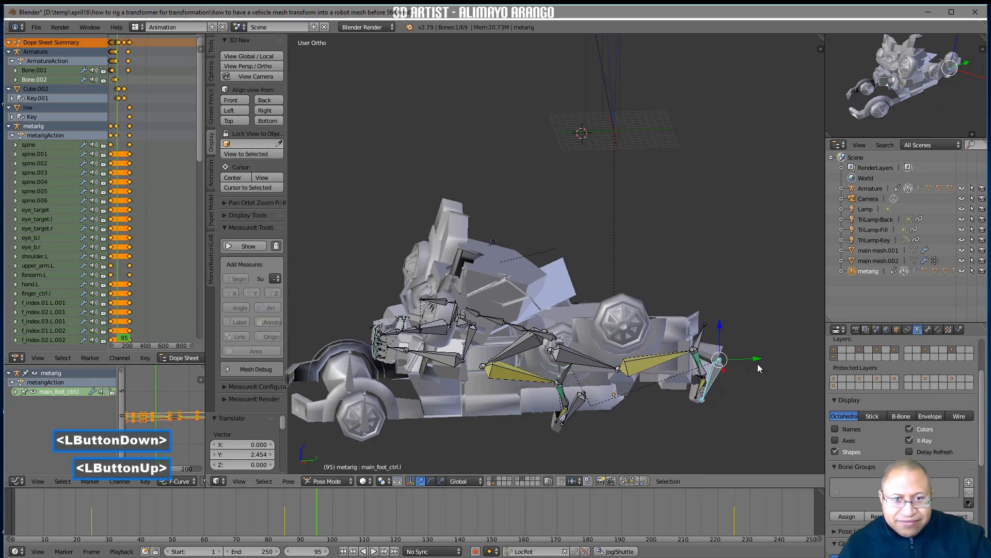
Copy the left foot pose and paste it flipped onto main_foot_ctrl.r, and insert LocRot keyframes for both feet at frame 95
left_click(625, 480)
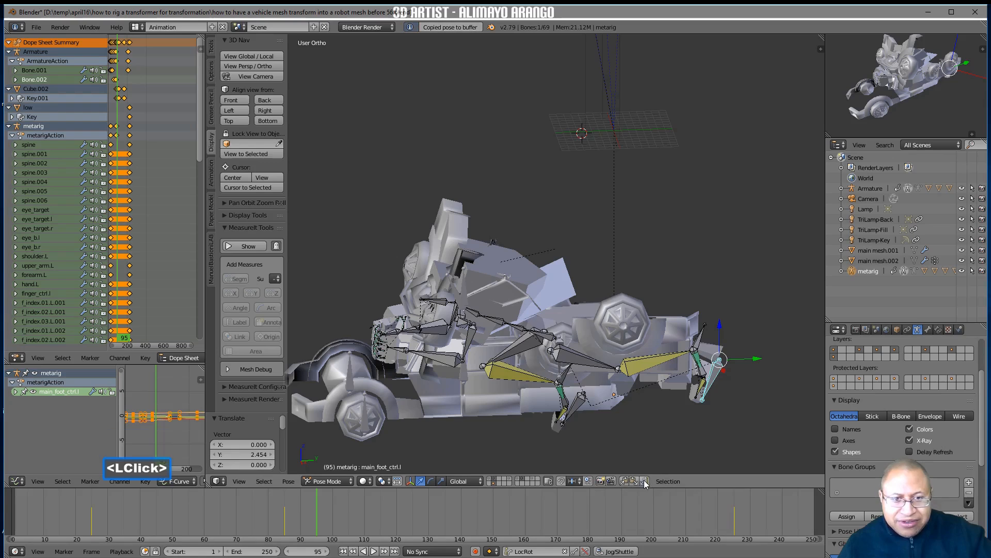
left_click(644, 480)
middle_click_drag(760, 392, 721, 389)
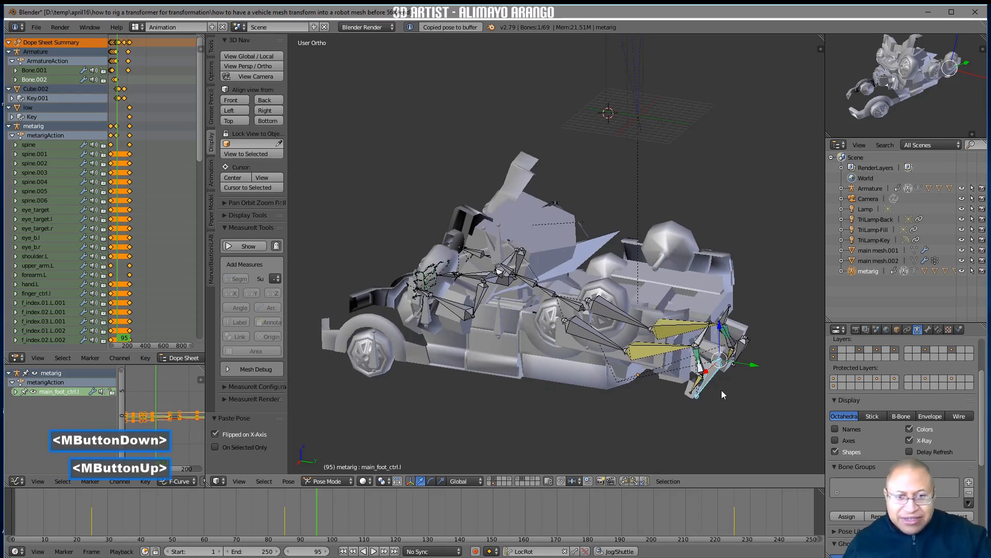
left_click(743, 347, "shift")
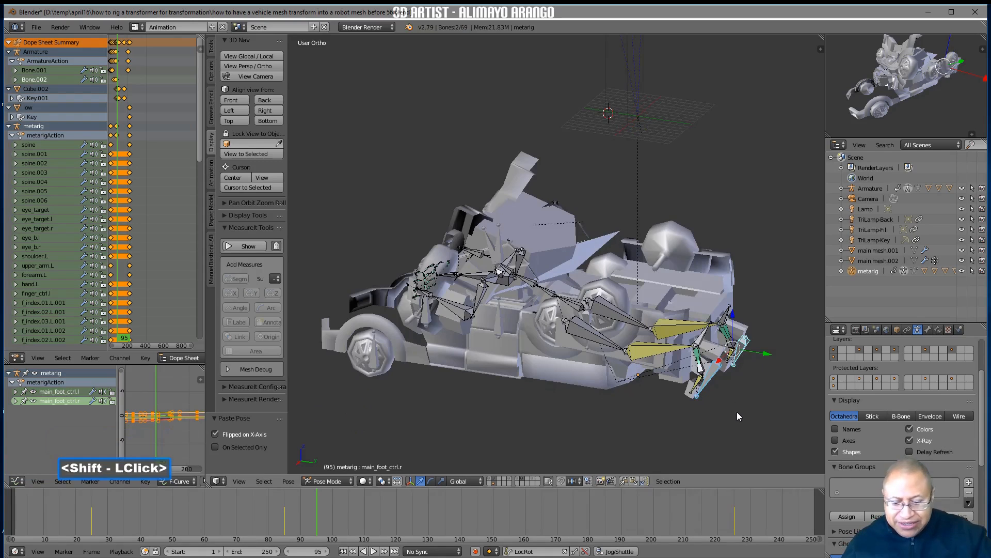
key("i")
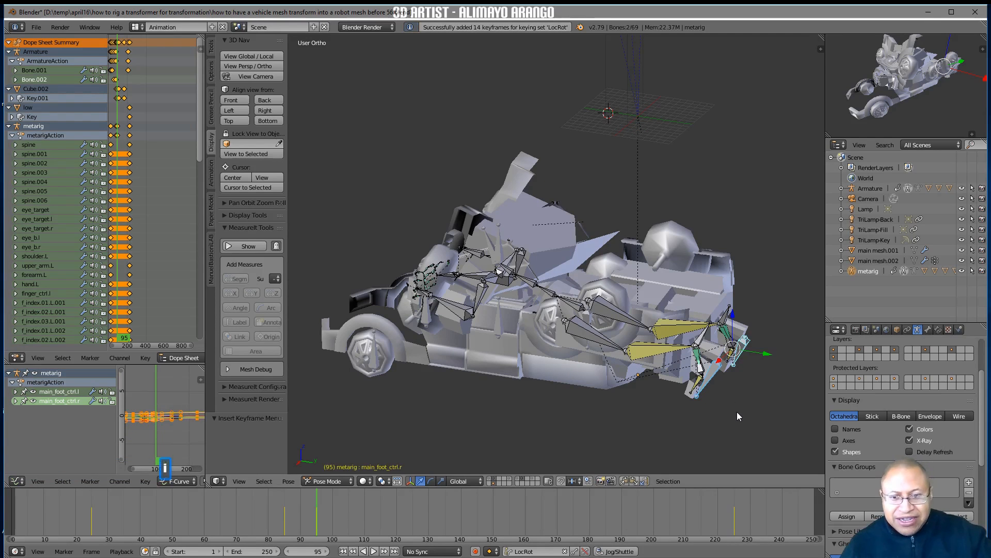
At frame 85, mirror the pose of main_foot_ctrl.l onto main_foot_ctrl.r and insert a LocRot keyframe for the right foot
middle_click_drag(640, 419, 544, 427)
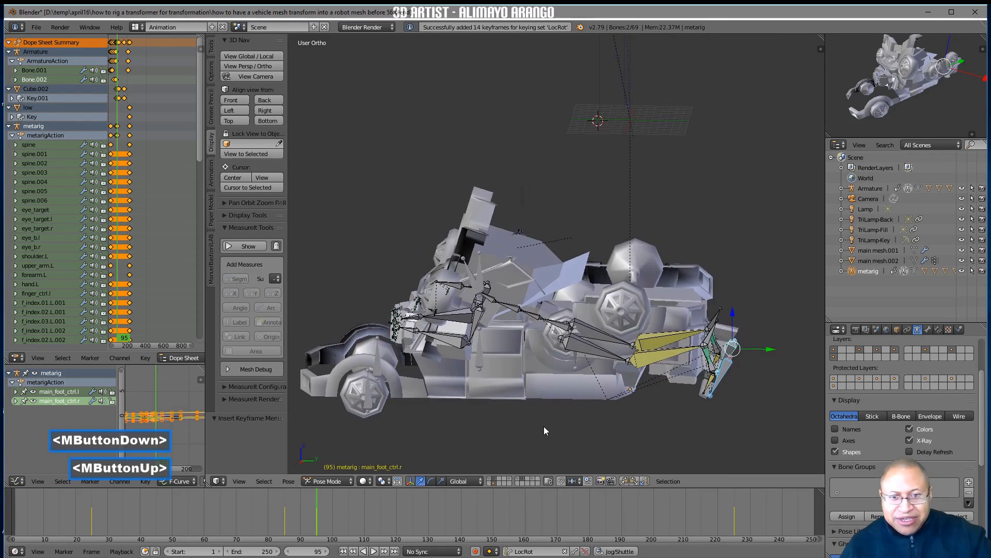
right_click_drag(323, 504, 287, 528)
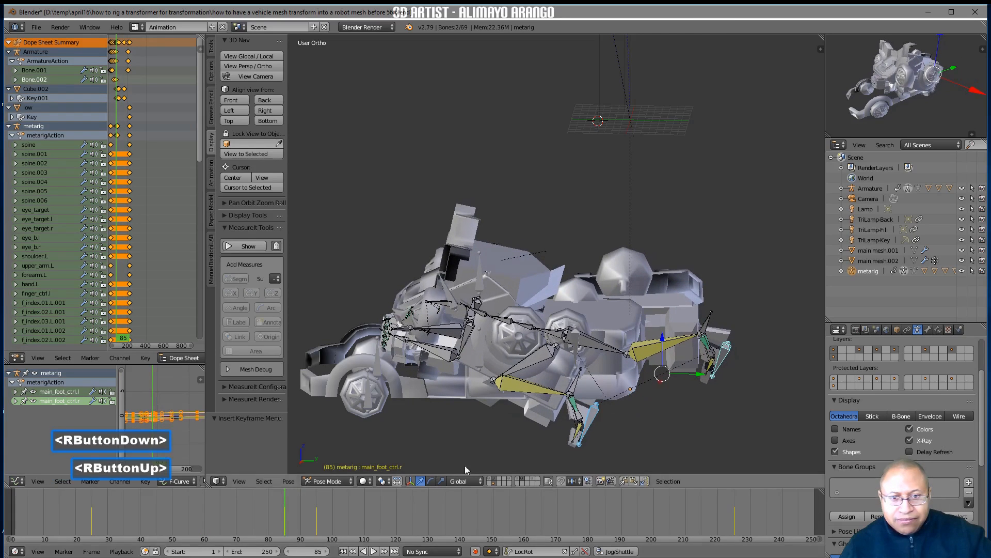
left_click(595, 417)
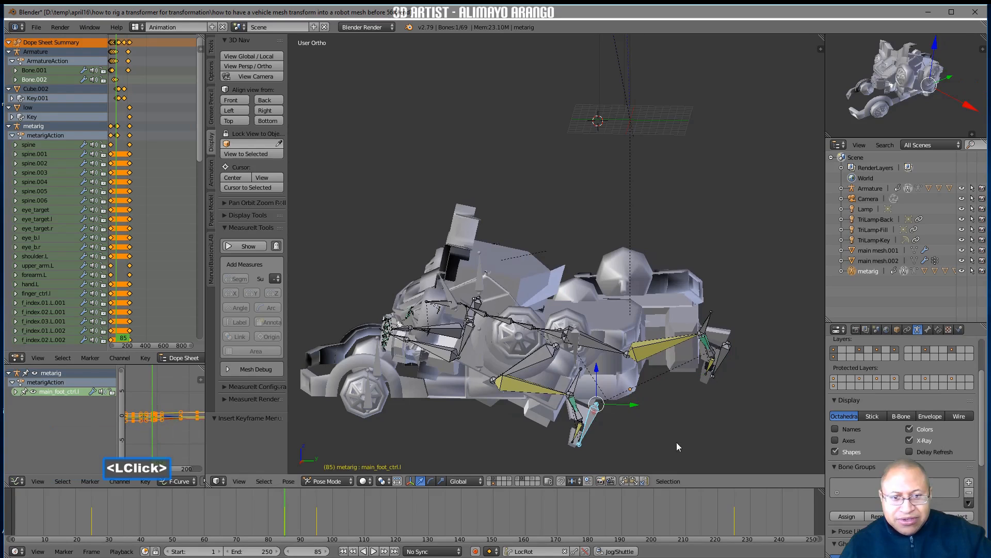
left_click(625, 481)
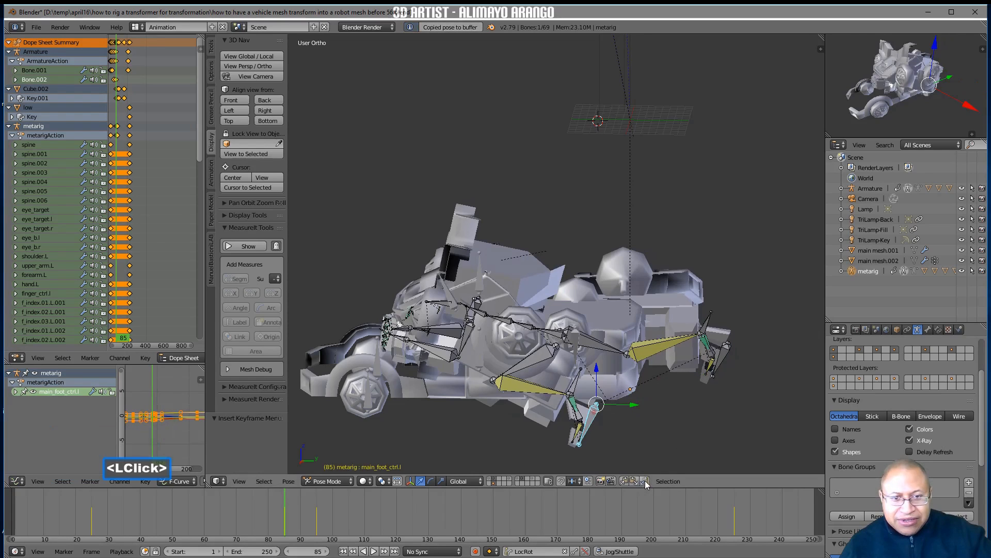
left_click(645, 481)
middle_click_drag(694, 404, 651, 406)
left_click(649, 404)
key("i")
Scrub the leg motion up to frame 95 to check it, and save the file under the next version number
middle_click_drag(663, 415, 590, 405)
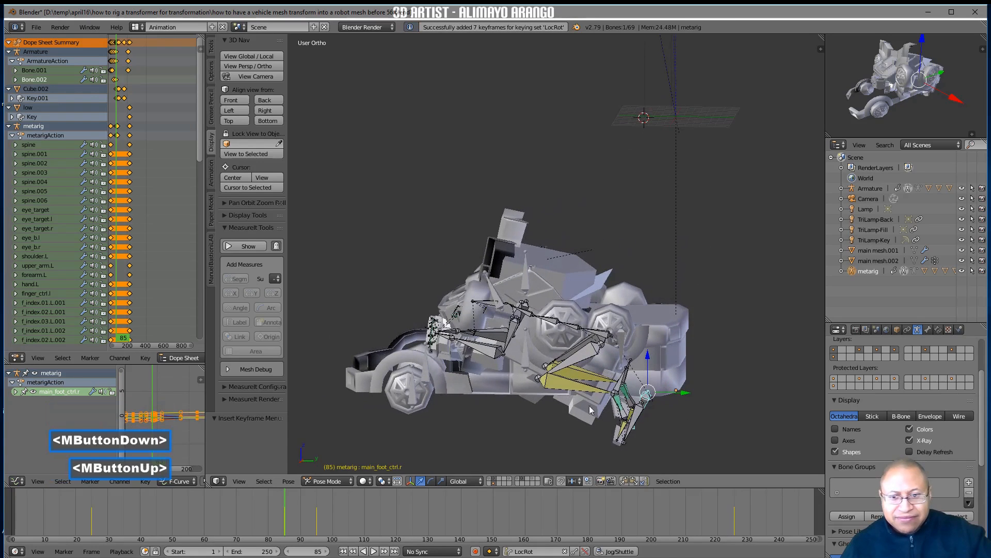
mouse_move(290, 506)
right_mouse_down()
mouse_move(326, 510)
mouse_move(285, 507)
right_mouse_up()
right_click_drag(258, 503, 317, 509)
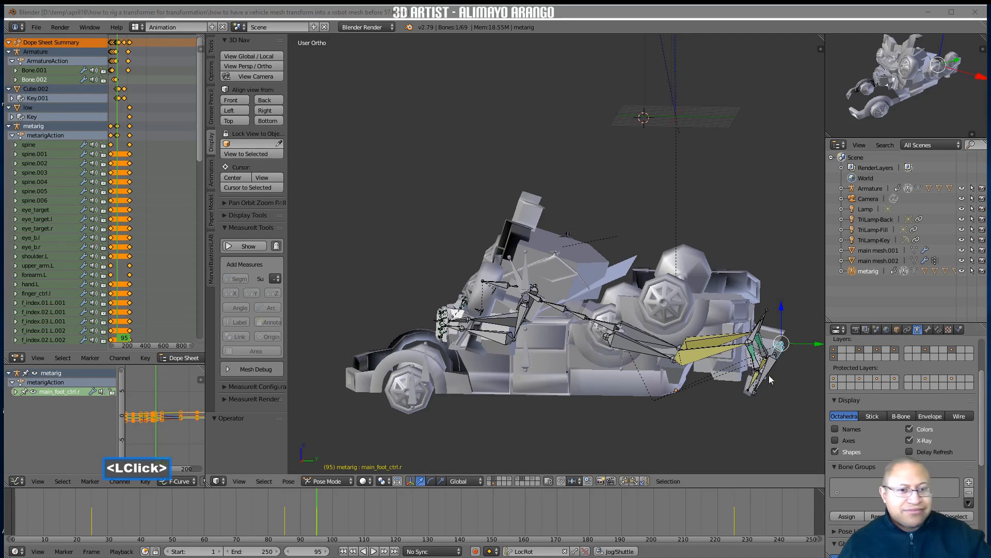
left_click(712, 425)
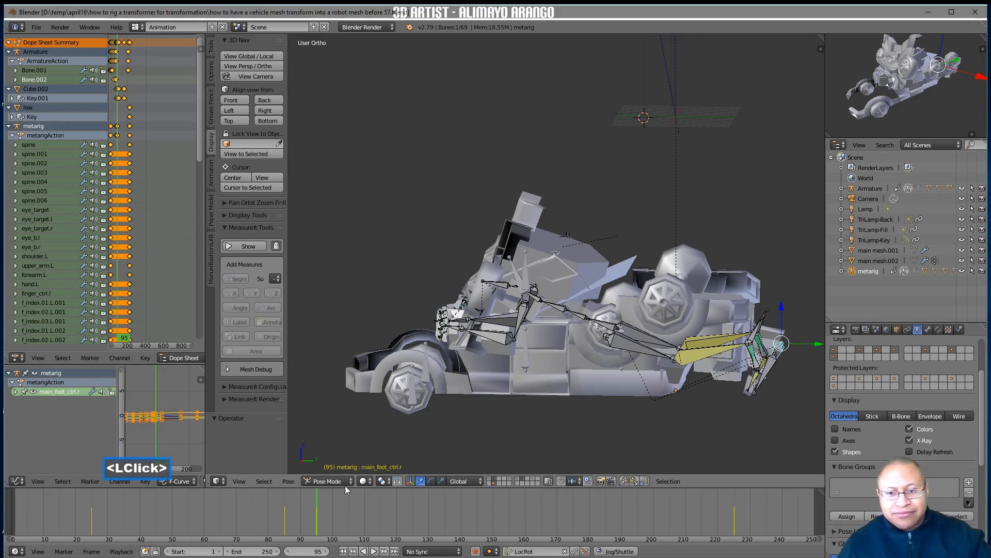
At frame 95, select the truck's rear side body mesh Cube.001 and add shape key Key 2 to it
mouse_move(309, 512)
right_mouse_down()
mouse_move(289, 509)
mouse_move(317, 509)
right_mouse_up()
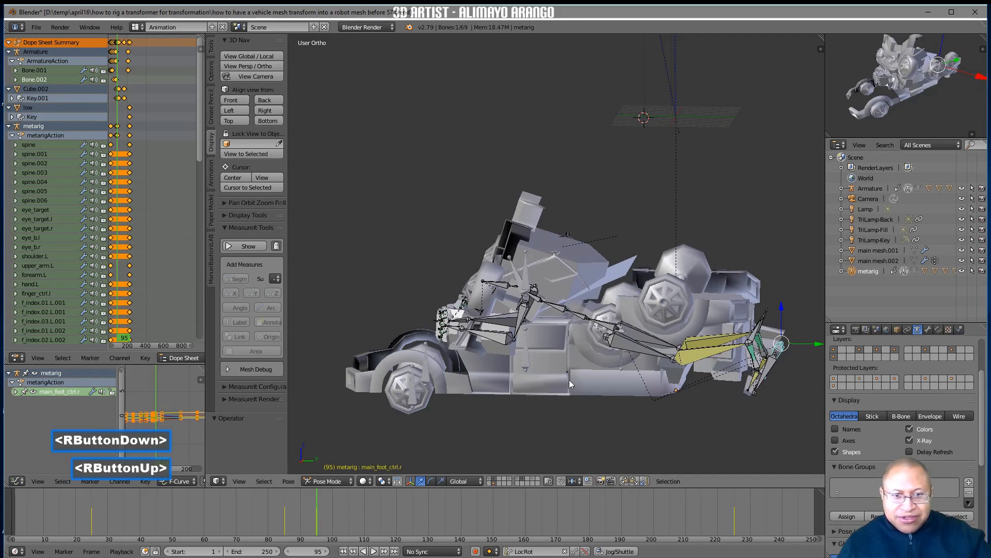
left_click(594, 384)
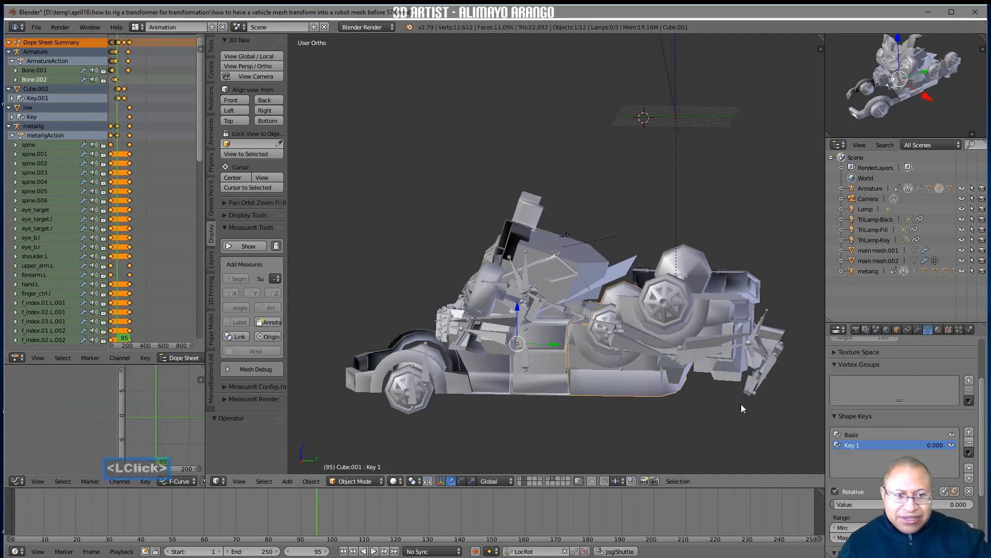
left_click(969, 433)
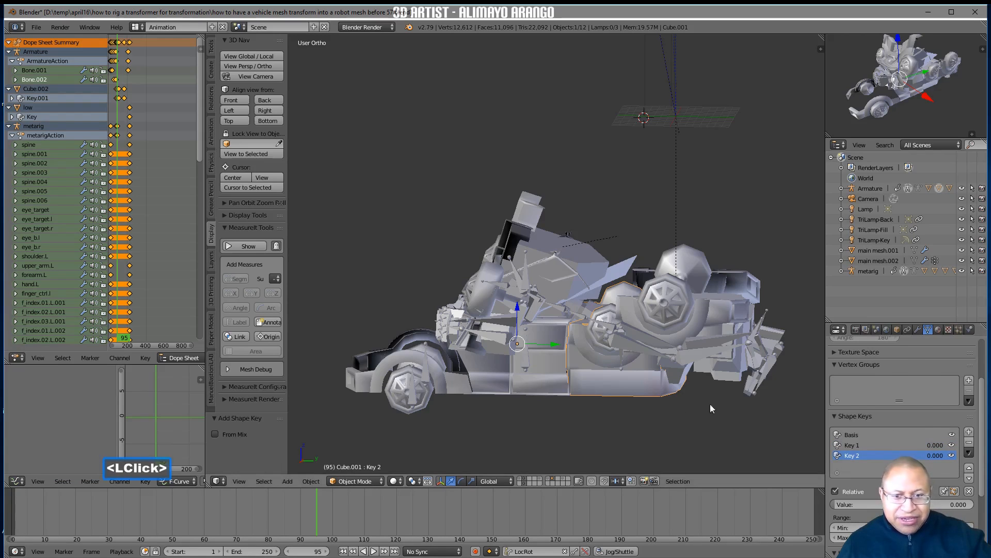
In Edit Mode with Key 2 active, move all of Cube.001's geometry up and rearward so it surrounds the robot's lower legs
left_click(382, 481)
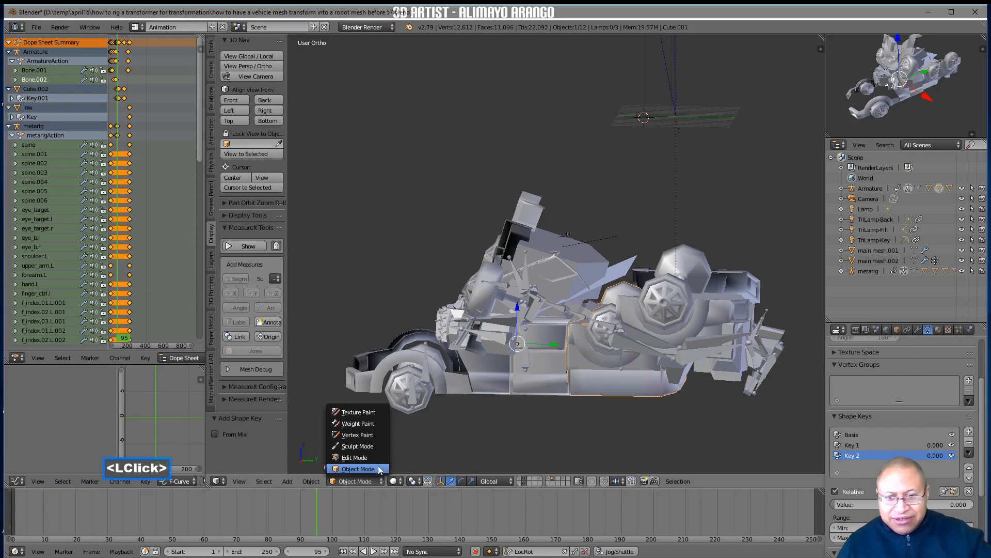
left_click(378, 458)
middle_click_drag(438, 405, 496, 399)
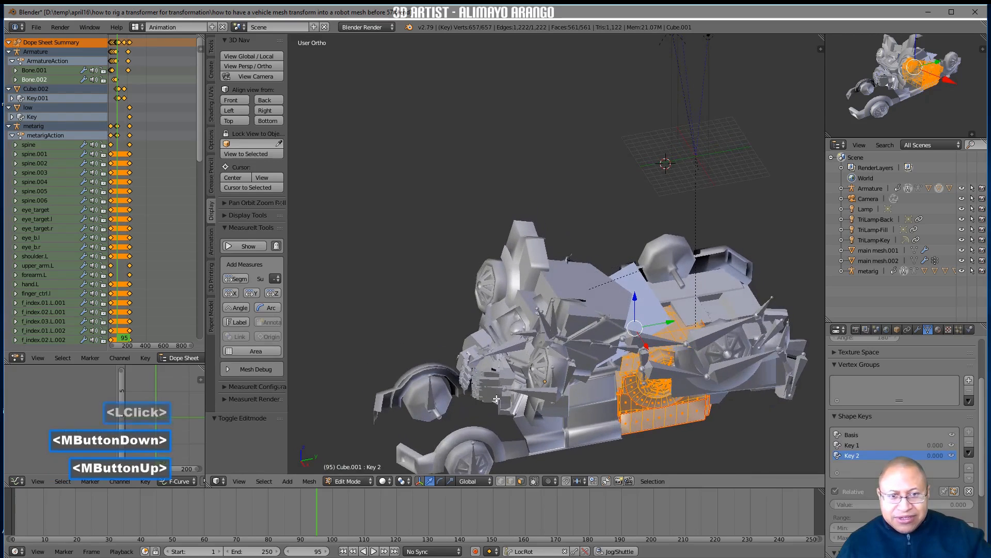
left_click_drag(649, 350, 715, 297)
middle_click_drag(679, 323, 626, 266)
middle_click_drag(627, 266, 630, 228)
left_click_drag(631, 197, 623, 163)
left_click_drag(663, 191, 626, 162)
middle_click_drag(626, 165, 624, 371)
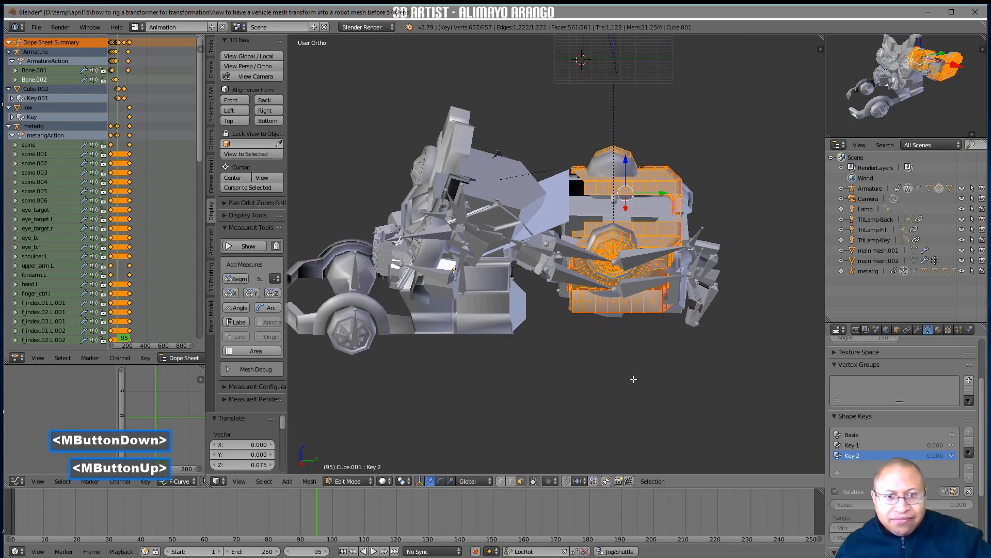
Deselect the geometry, return to Object Mode, and save the file under the next version number
key("a")
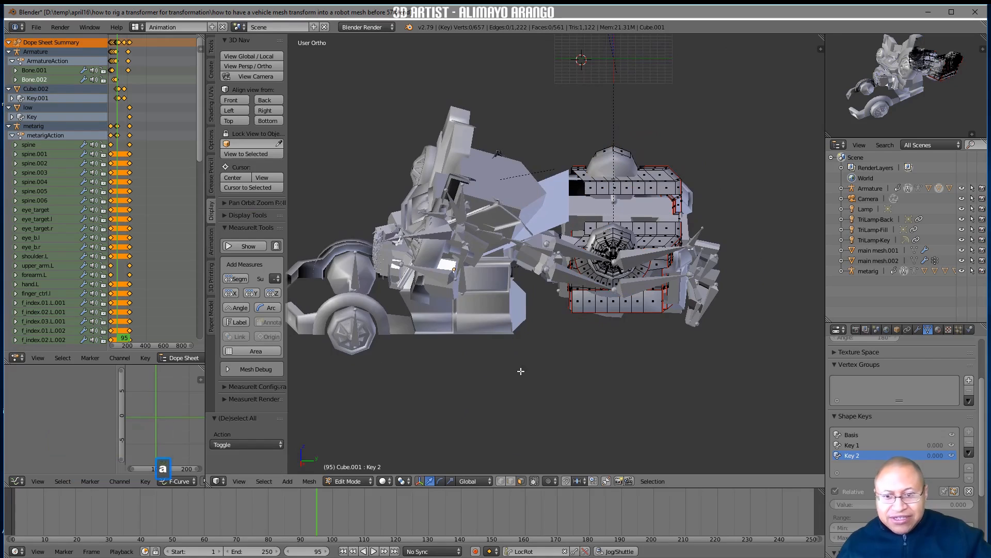
left_click(369, 482)
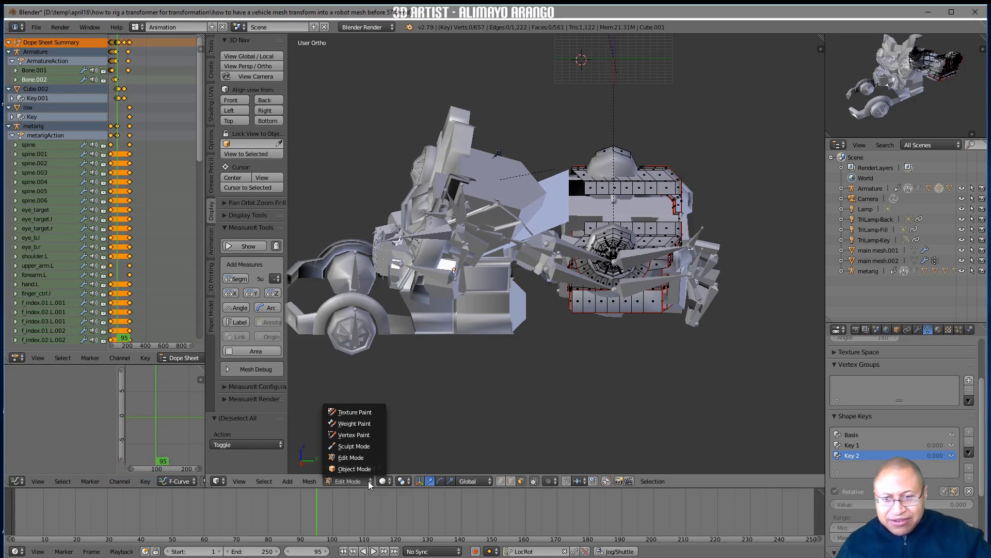
left_click(376, 469)
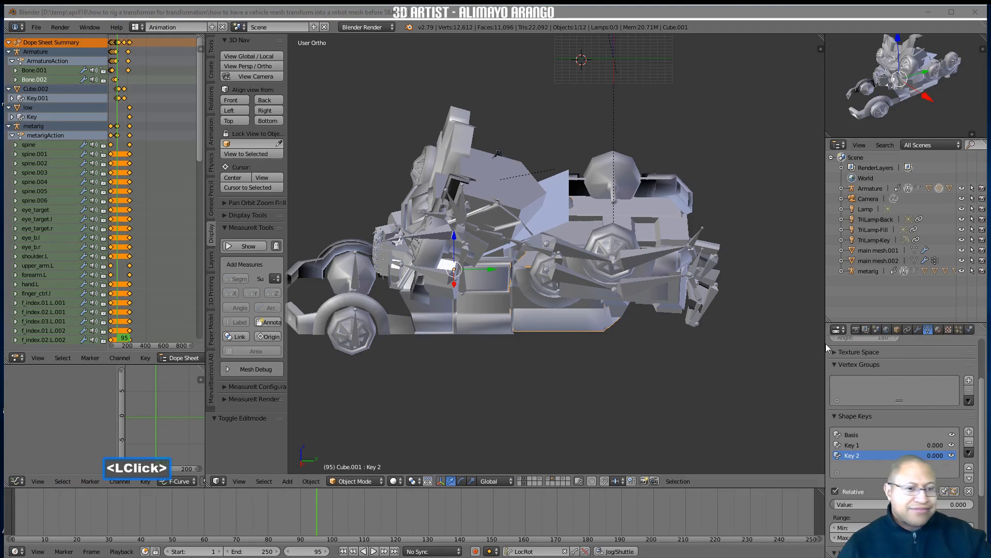
left_click(727, 402)
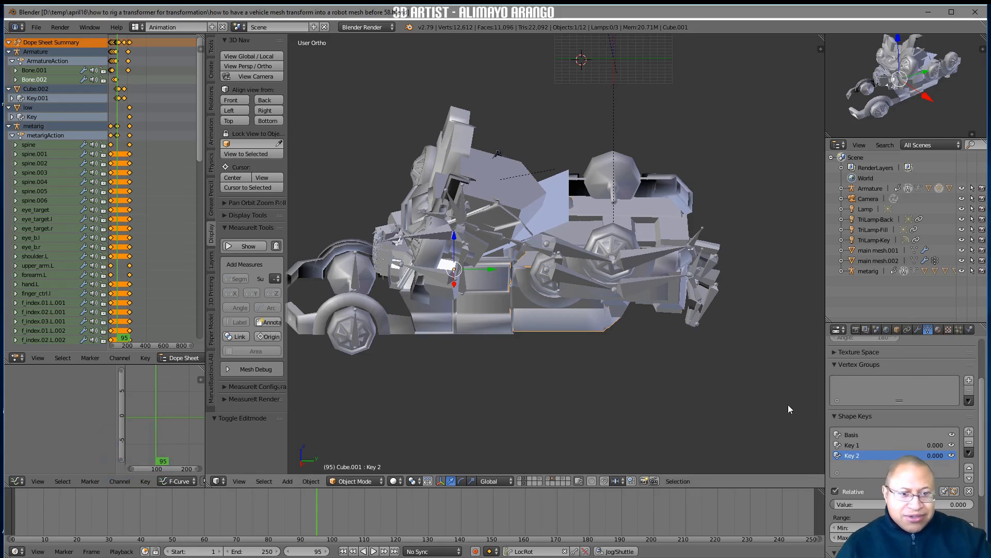
Keyframe Key 2 at 1.000 on frame 95 and 0.000 on frame 82, and scrub to frame 96 to check the body's motion
left_click_drag(835, 509, 976, 508)
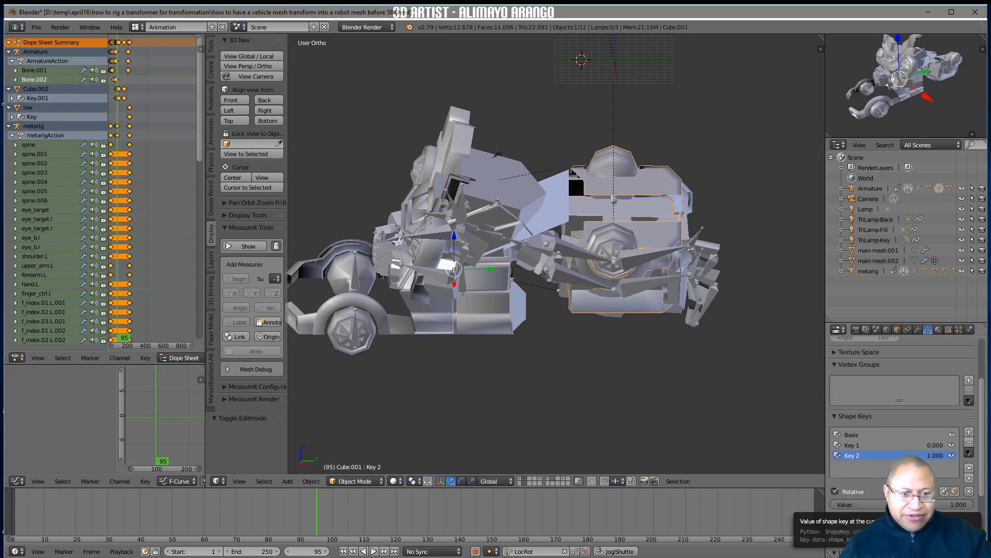
key("i")
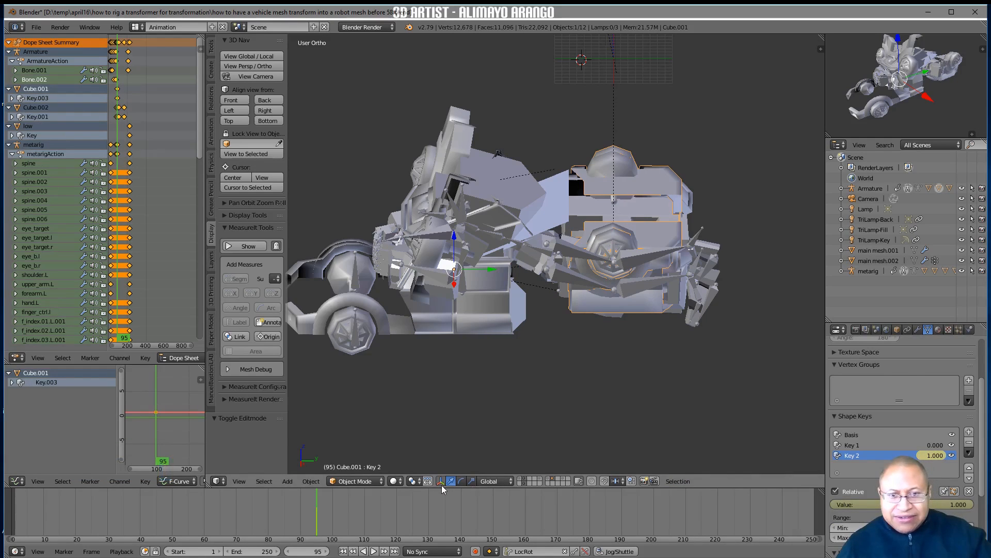
right_click_drag(316, 516, 274, 507)
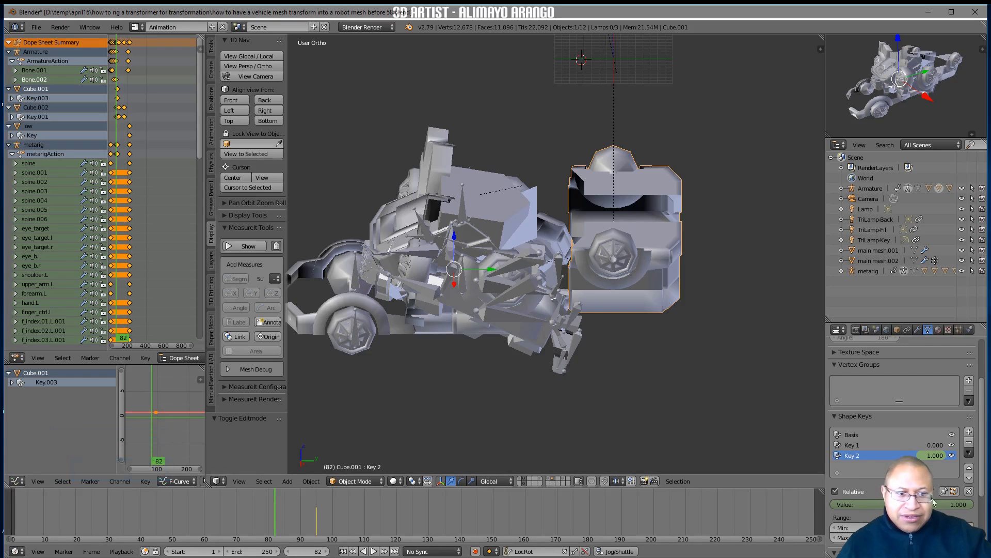
left_click_drag(962, 505, 920, 504)
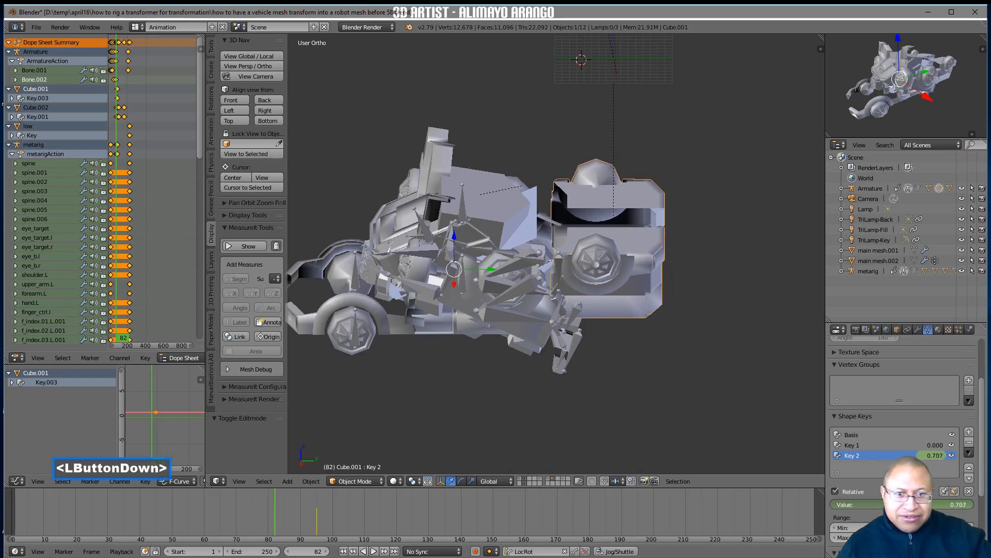
left_click_drag(821, 505, 789, 494)
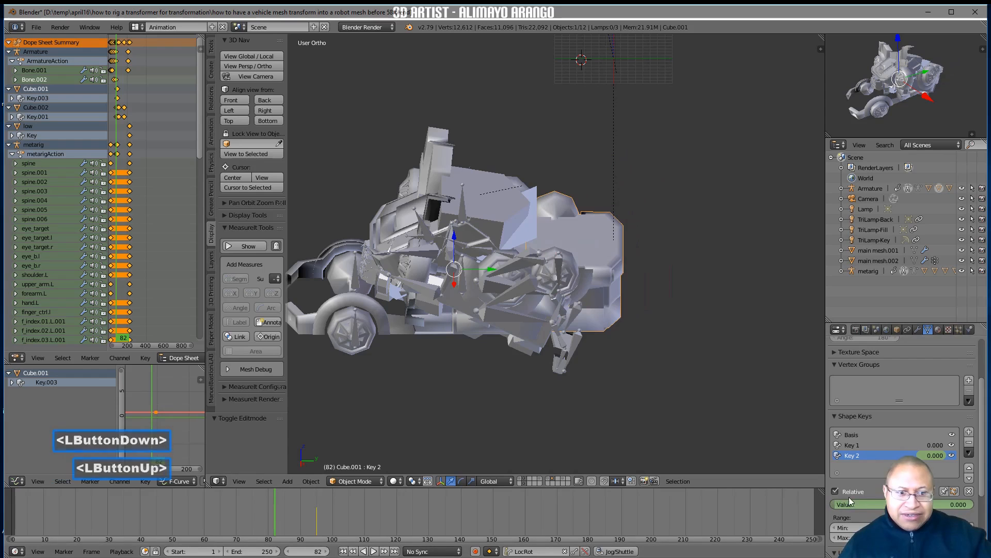
key("i")
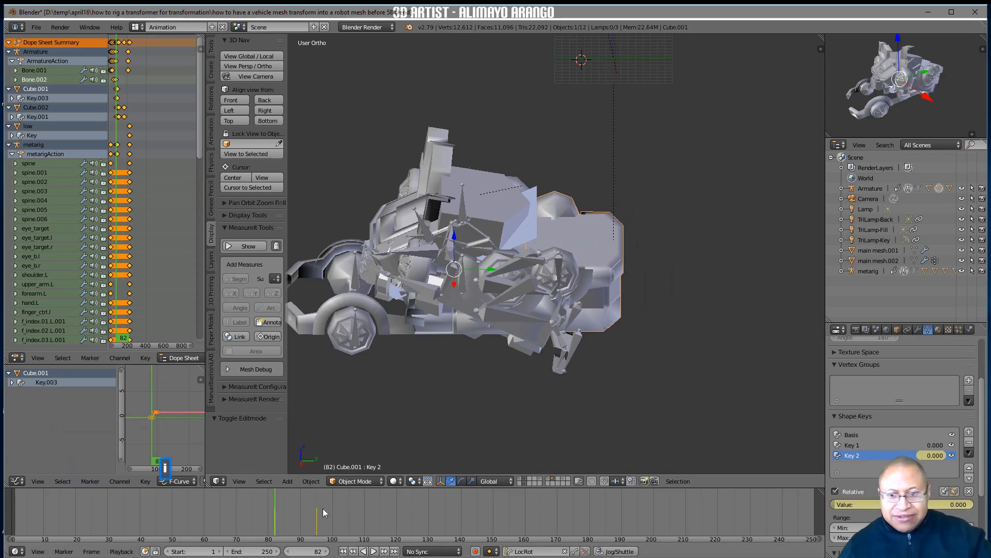
right_click_drag(277, 511, 320, 512)
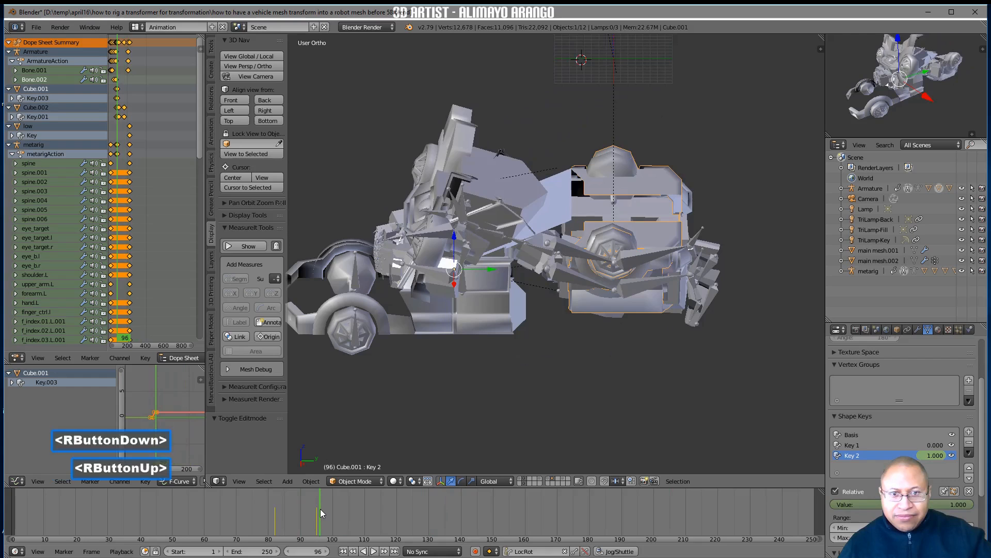
middle_click_drag(398, 459, 439, 370)
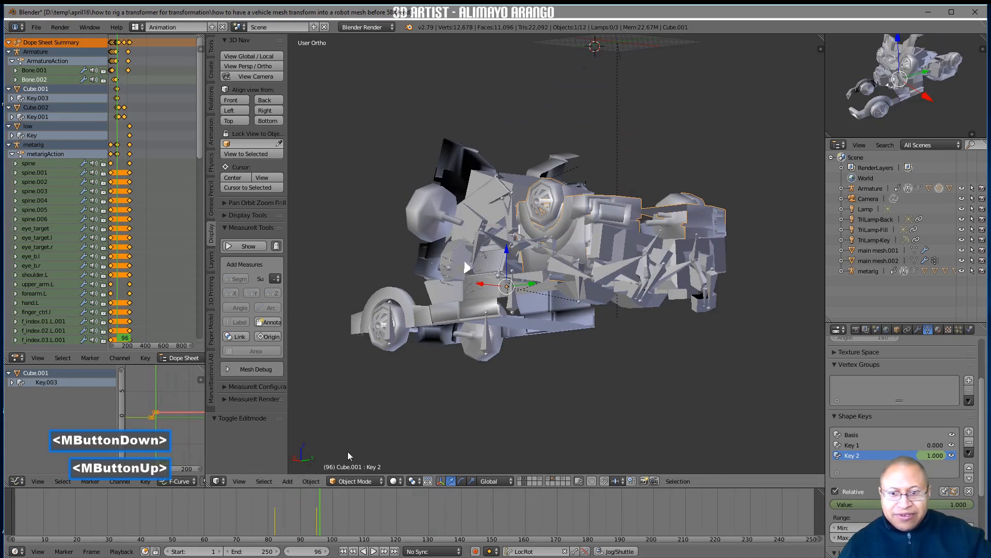
Keyframe Cube.001's Key 1 shape key at 0.000 on frame 95
mouse_move(321, 513)
right_mouse_down()
mouse_move(268, 503)
mouse_move(325, 497)
mouse_move(279, 500)
mouse_move(316, 495)
right_mouse_up()
middle_click_drag(365, 422, 434, 423)
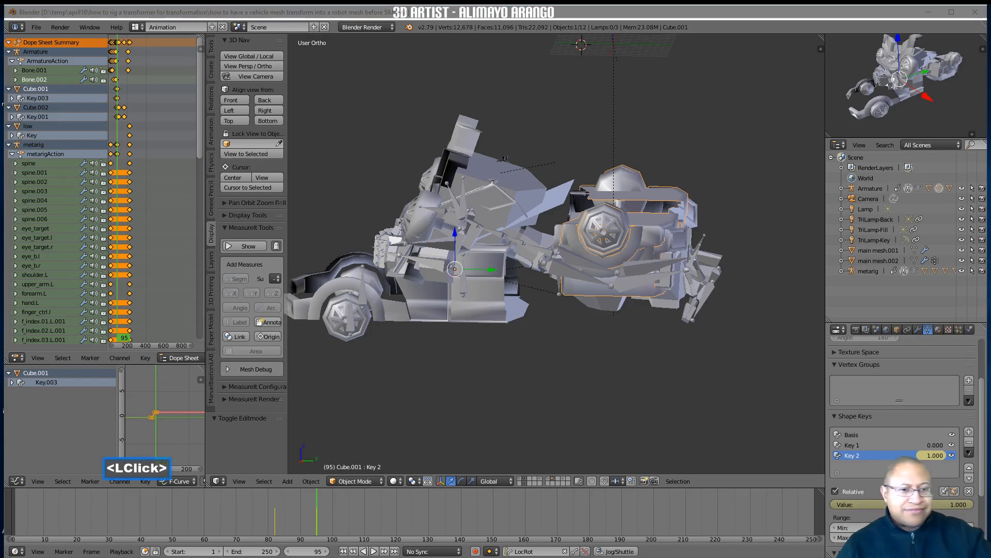
right_click_drag(317, 518, 332, 521)
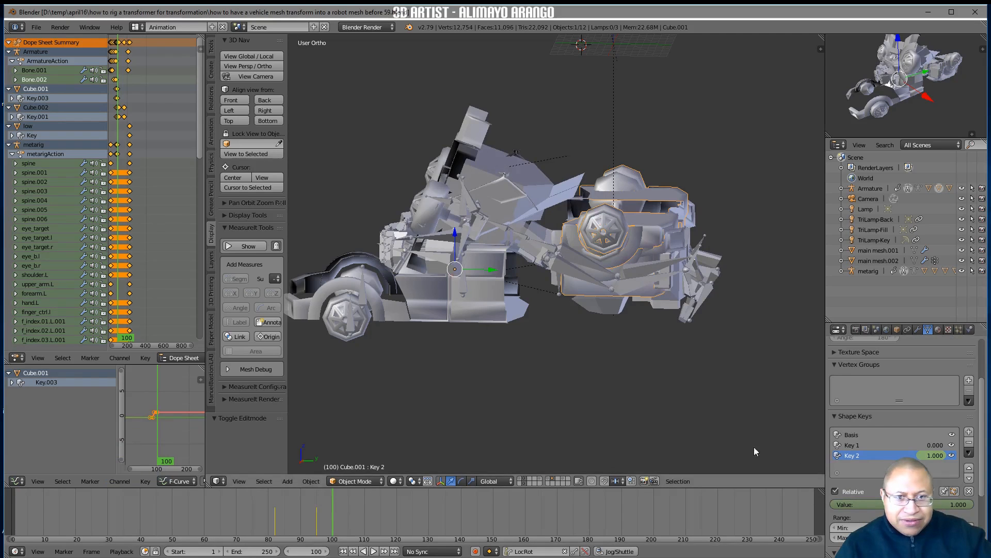
right_click_drag(330, 519, 318, 518)
left_click(879, 444)
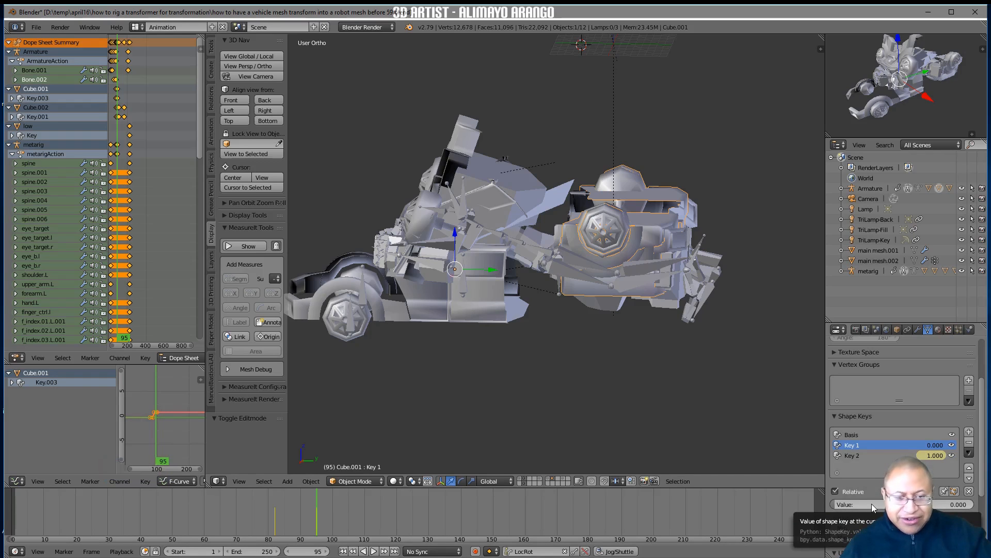
key("i")
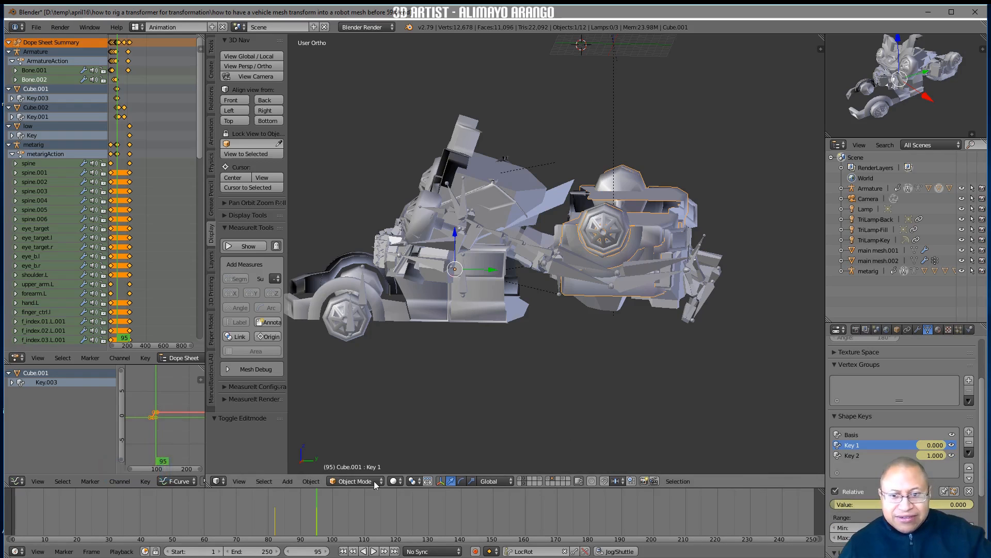
Set Key 1 to 1.000 on frame 100, keyframe it, and scrub back to frame 92 to check the shrinking motion
right_click_drag(321, 510, 332, 512)
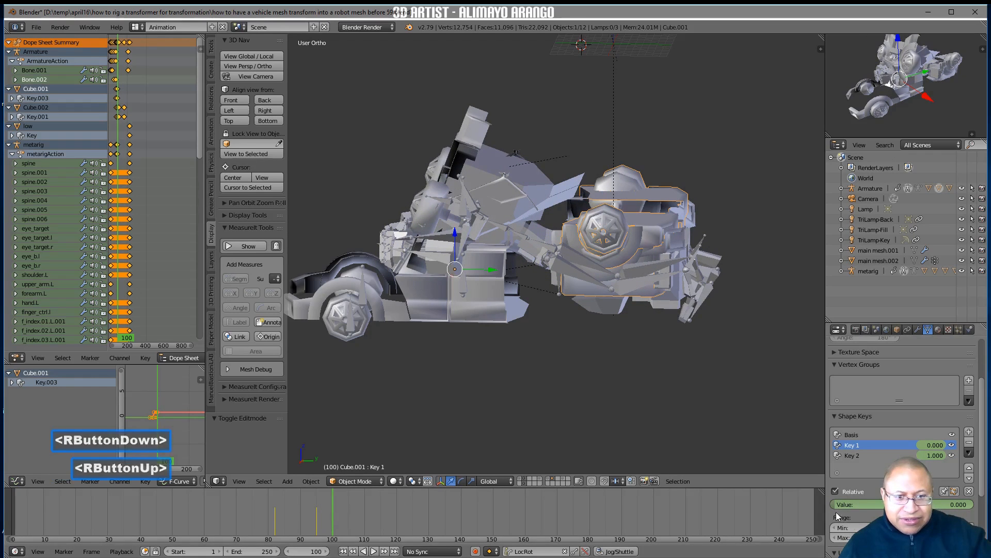
left_click_drag(867, 504, 901, 504)
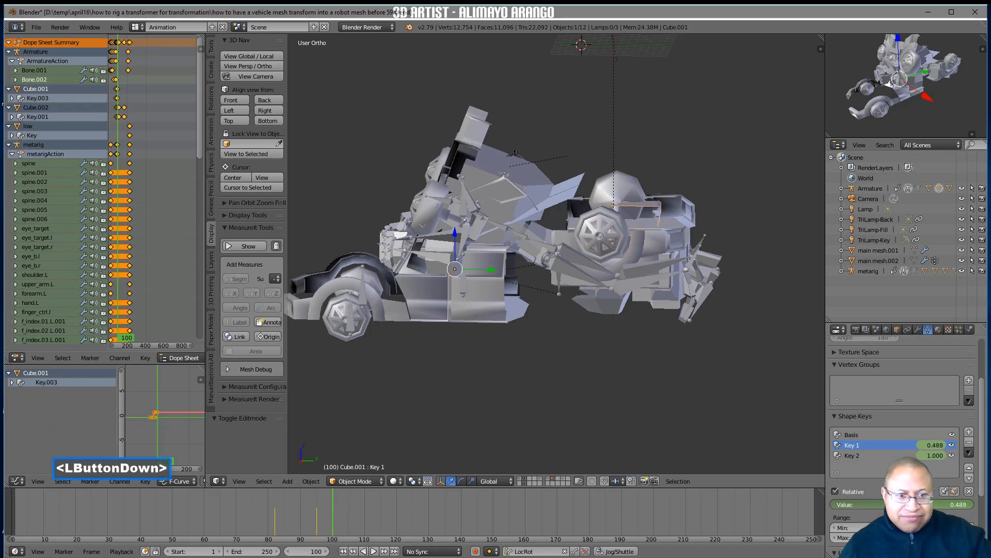
left_click_drag(974, 505, 976, 508)
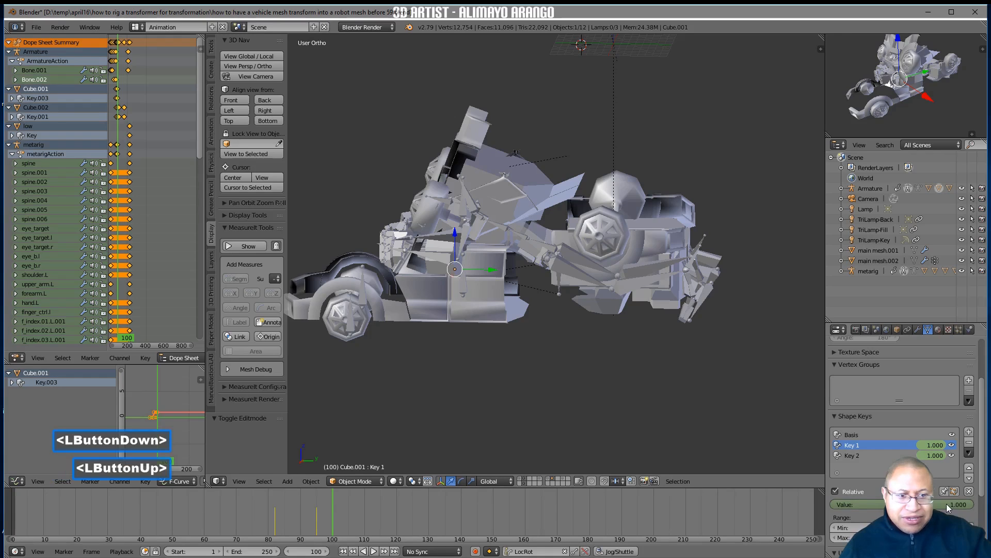
key("i")
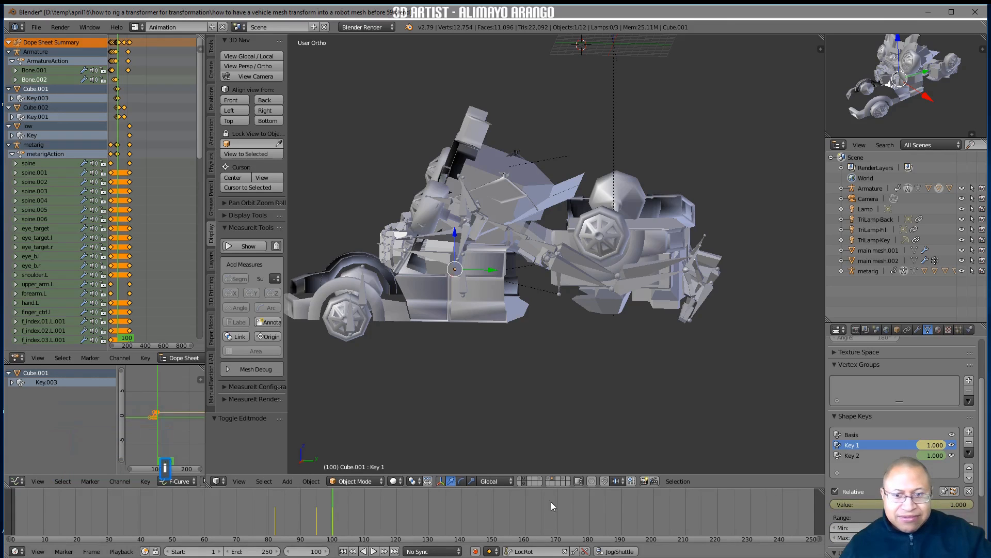
right_click_drag(336, 514, 307, 508)
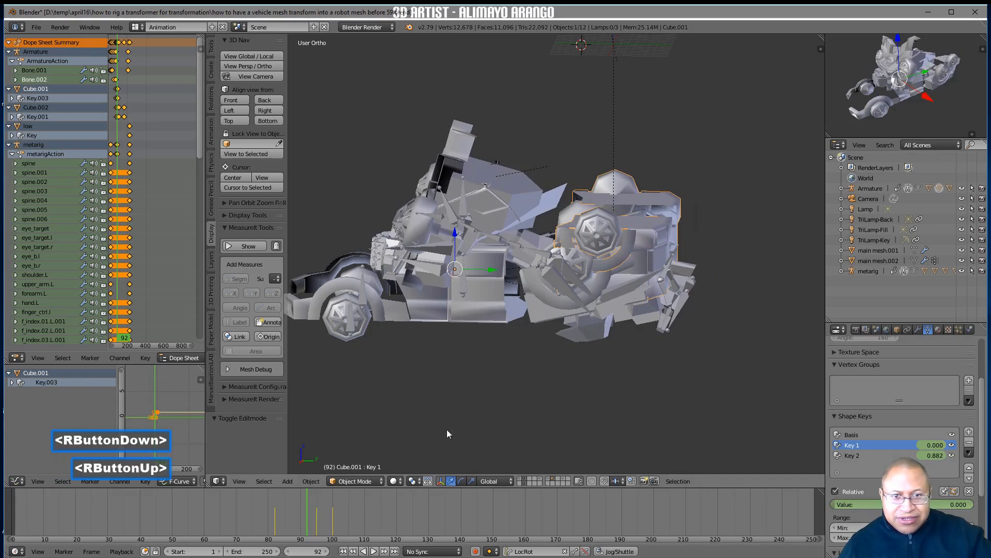
Select the robot mesh low and keyframe its rp2 scale down shape key on frame 96
left_click(572, 336)
right_click_drag(313, 506, 316, 514)
right_click_drag(306, 510, 317, 511)
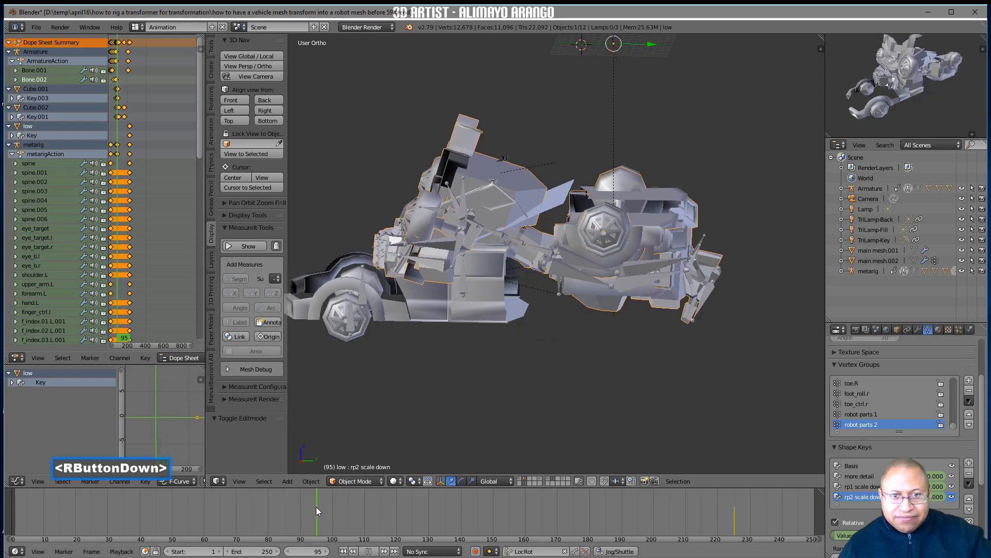
right_click_drag(316, 510, 324, 510)
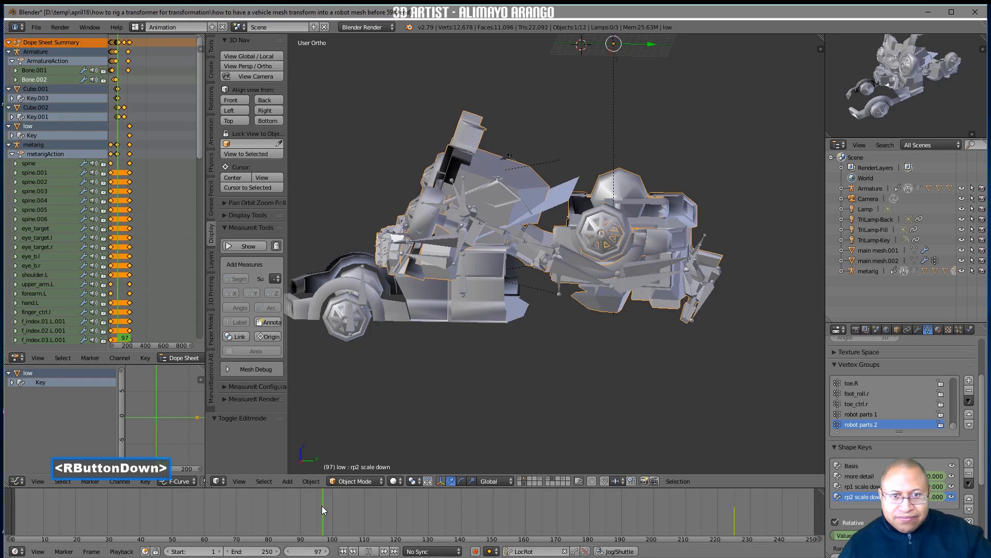
right_click_drag(321, 506, 320, 505)
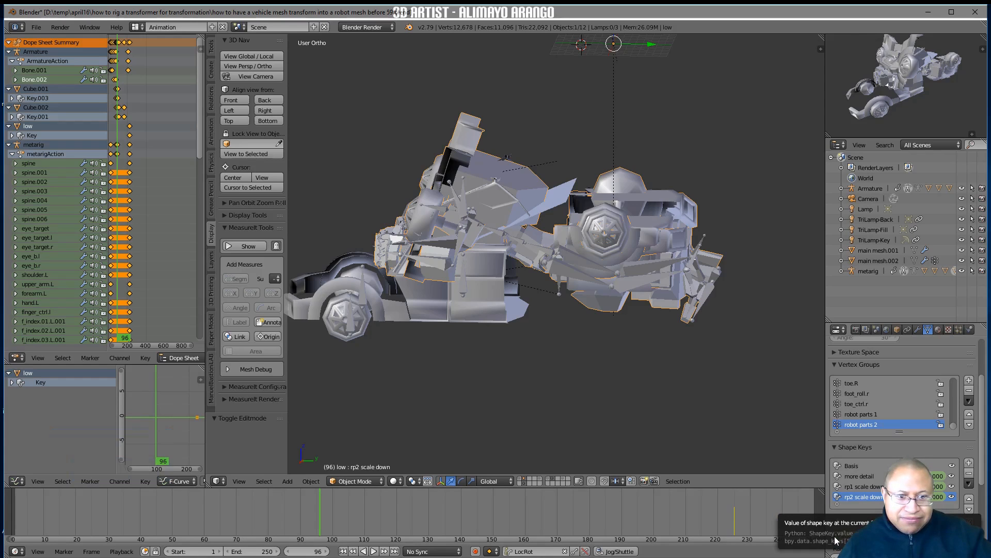
mouse_move(836, 538)
left_mouse_down()
mouse_move(857, 538)
mouse_move(837, 538)
left_mouse_up()
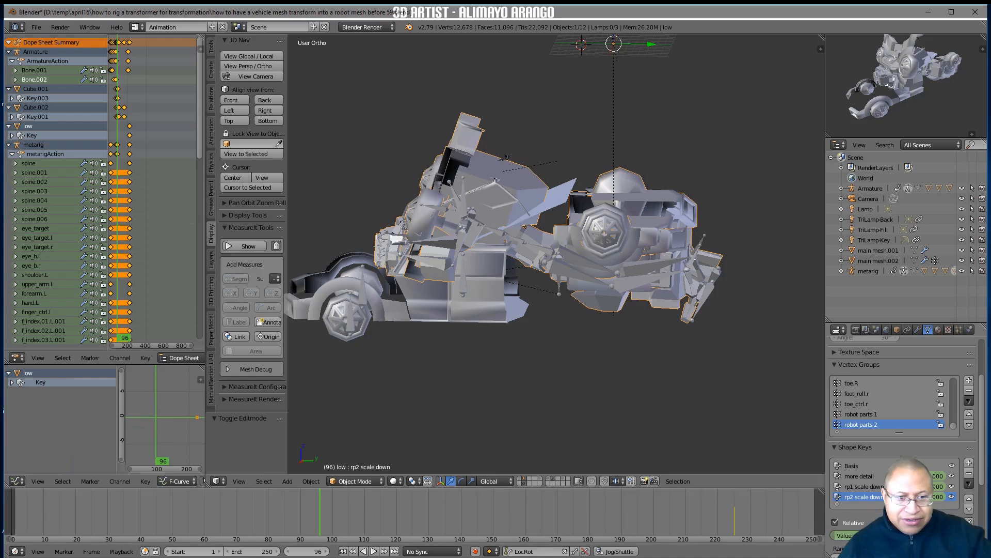
key("i")
On frame 88, raise rp2 scale down to its maximum, keyframe it, and save the file under the next version number
right_click_drag(318, 513, 293, 510)
left_click_drag(937, 497, 984, 497)
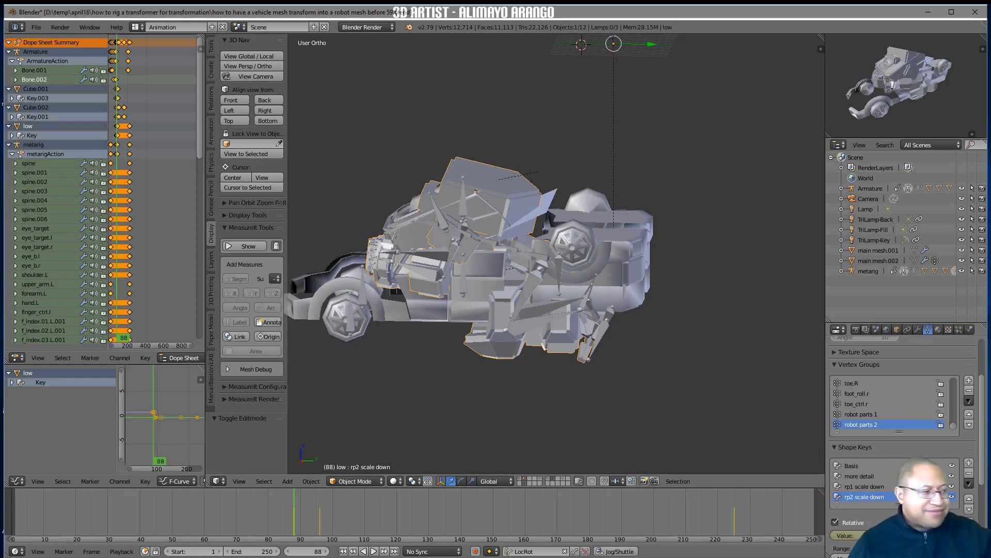
left_click(767, 398)
left_click(640, 415)
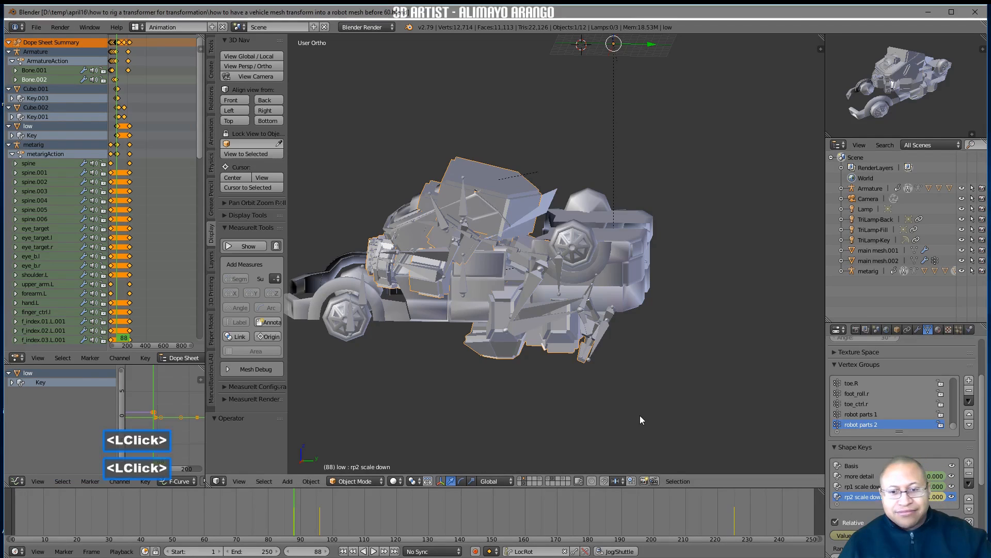
Select the metarig's upper_arm.L bone, go to frame 65, and clear the bone's rotation
middle_click_drag(423, 410, 473, 412)
left_click(486, 263)
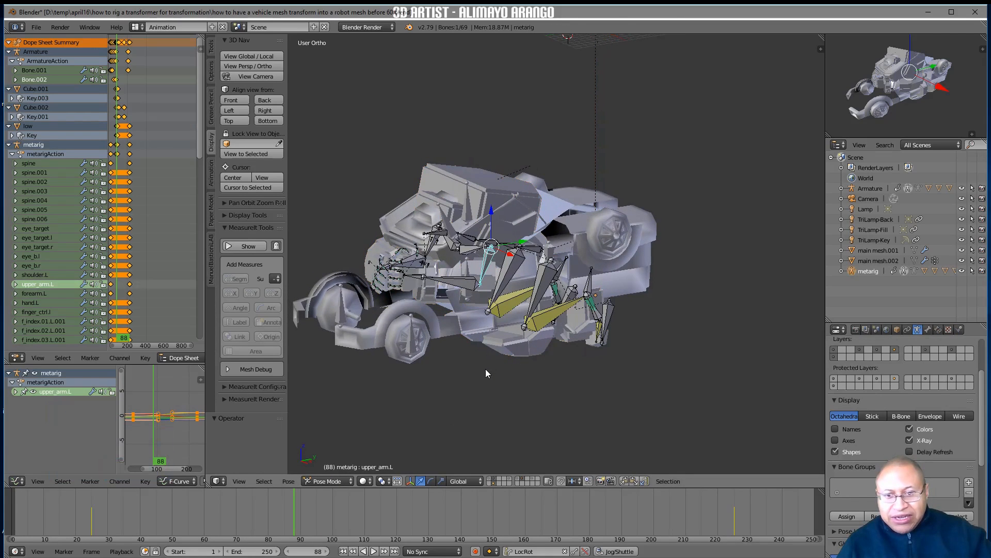
left_click(296, 517)
right_click_drag(293, 515, 220, 524)
middle_click_drag(425, 378, 436, 392)
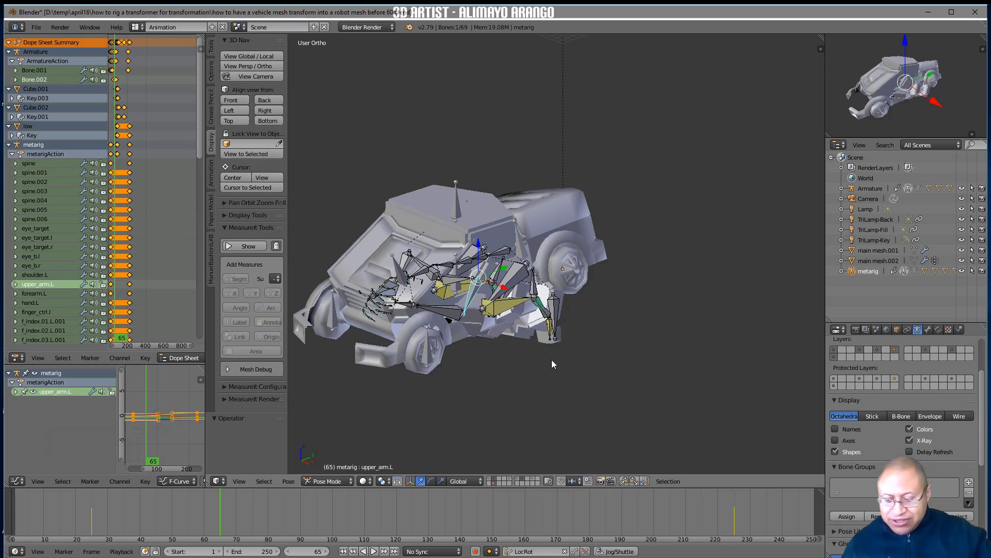
key("alt+r")
Rotate forearm.L about -32° around the global X axis so the left forearm hangs downward
middle_click_drag(537, 363, 531, 343)
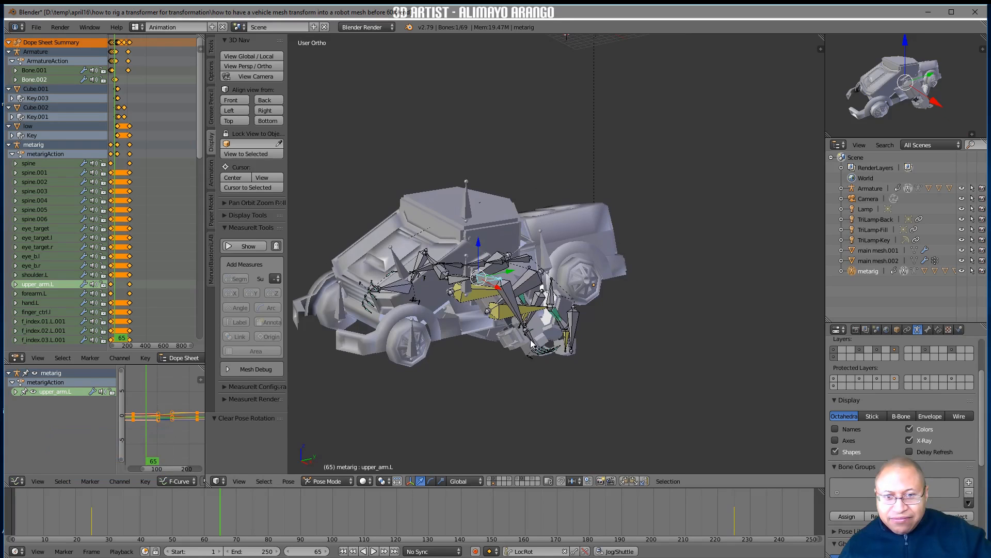
left_click(531, 342)
middle_click_drag(533, 355, 531, 379)
left_click(519, 312)
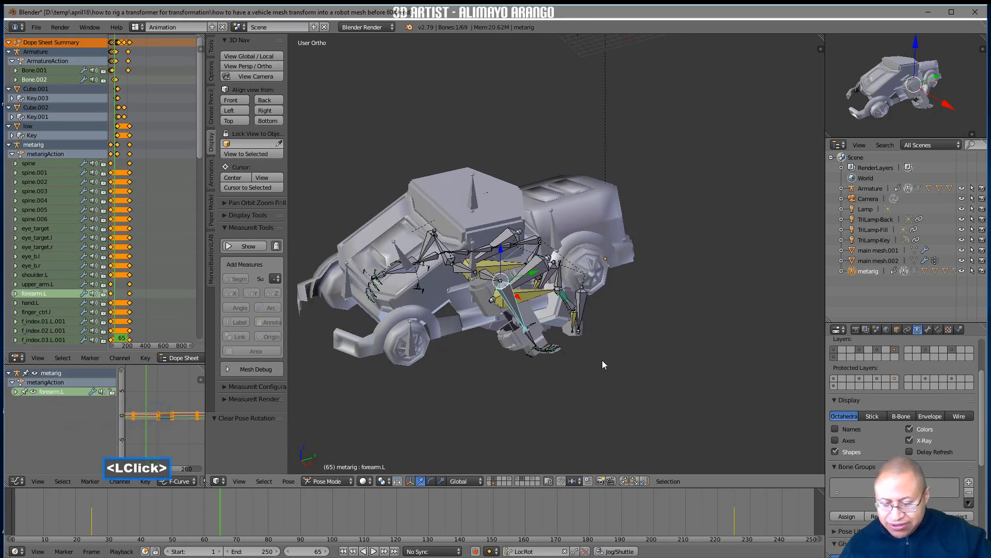
key("r")
key("x")
left_click(496, 384)
middle_click_drag(496, 386, 522, 371)
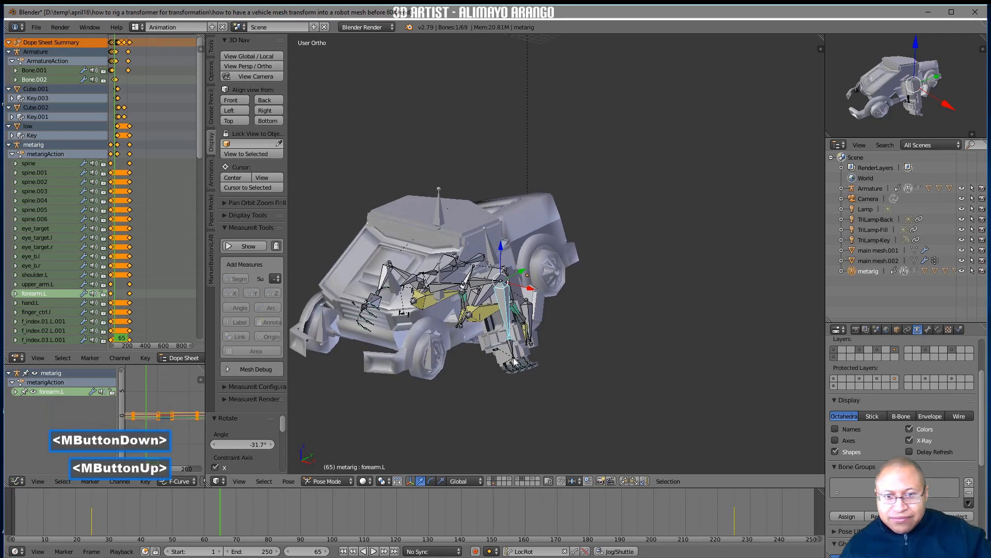
left_click(514, 352)
left_click(521, 368)
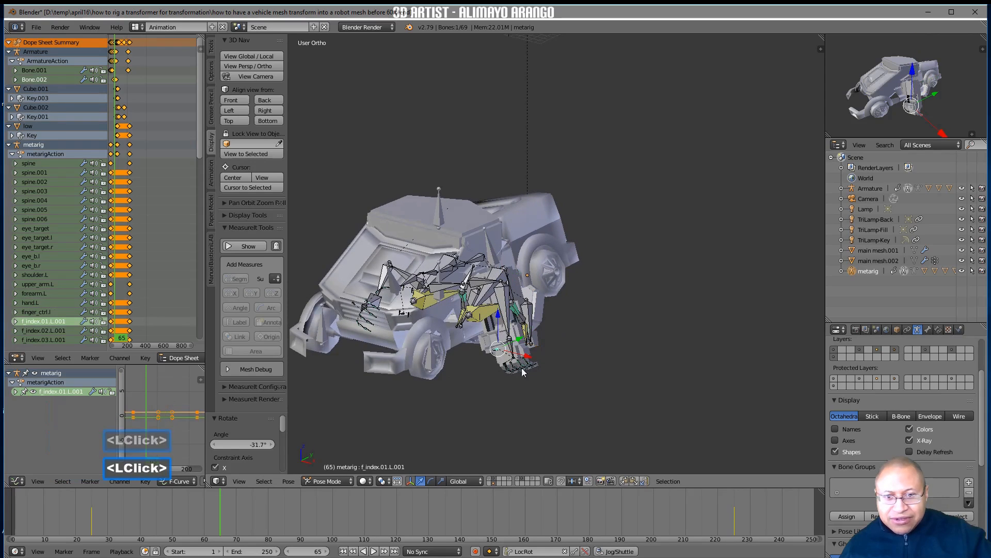
key("r")
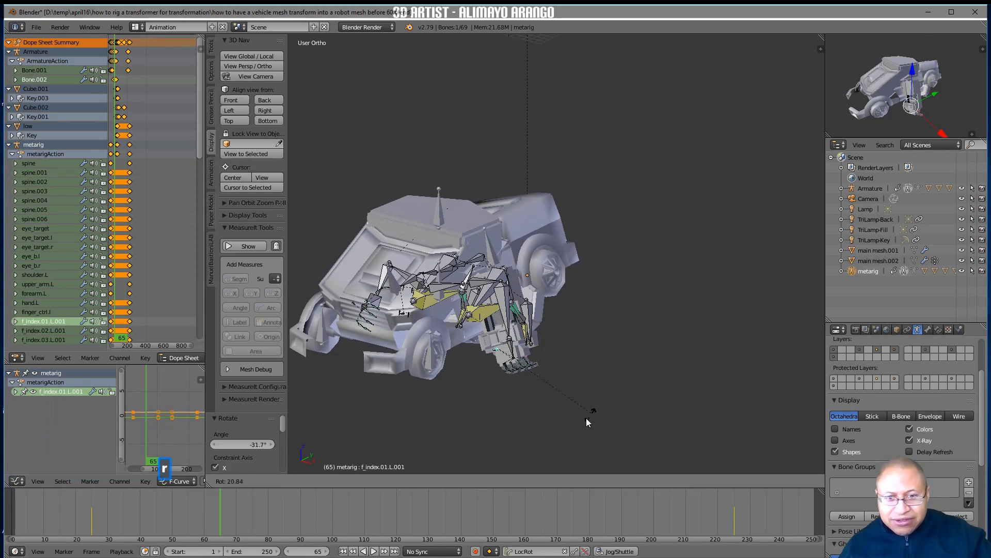
right_click(634, 305)
Rotate the left finger control bone finger_ctrl.l about 46° to straighten the fingers
middle_click_drag(546, 373, 504, 375)
left_click(502, 368)
key("r")
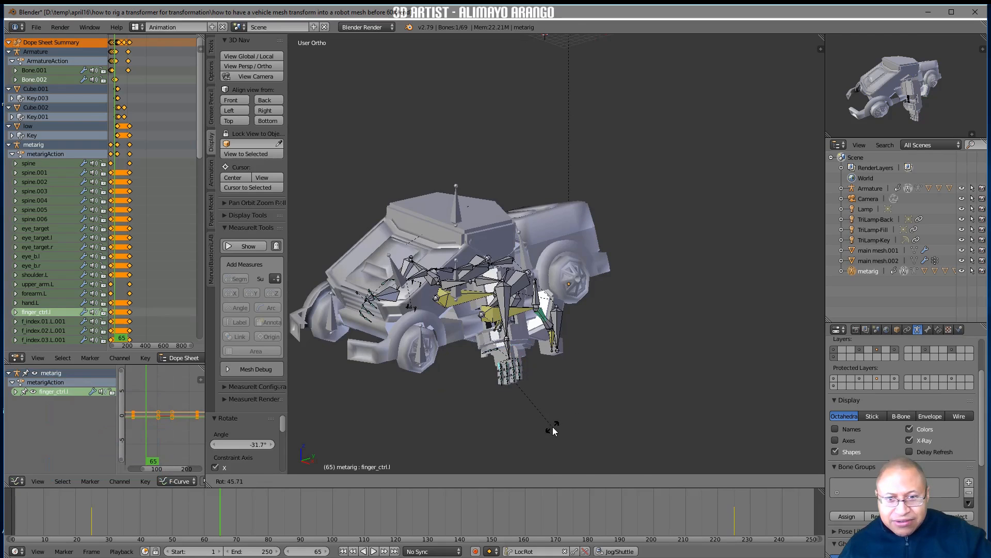
left_click(553, 426)
middle_click_drag(553, 427, 535, 392)
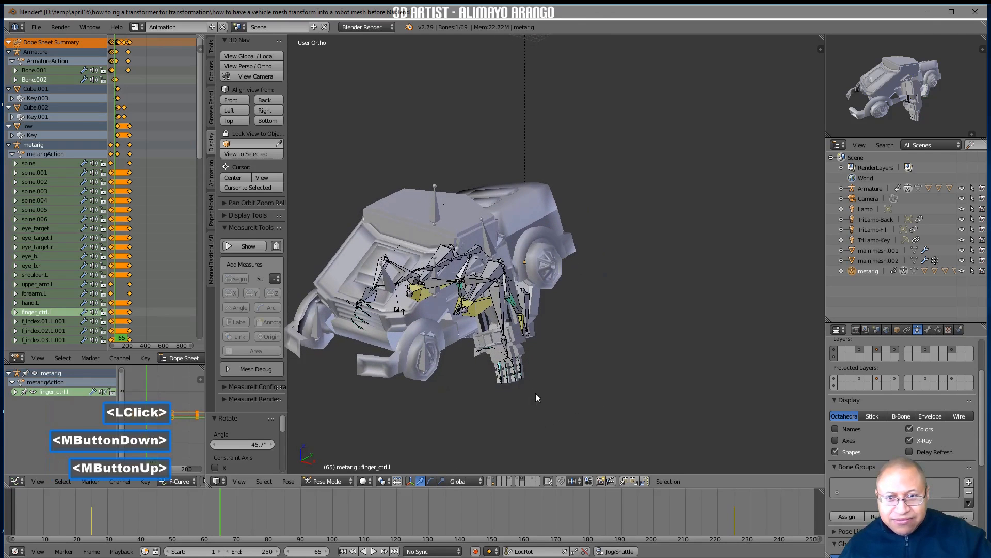
Rotate hand.L about -74° around the global X axis so the left hand bends at the wrist
left_click(506, 350)
key("r")
key("x")
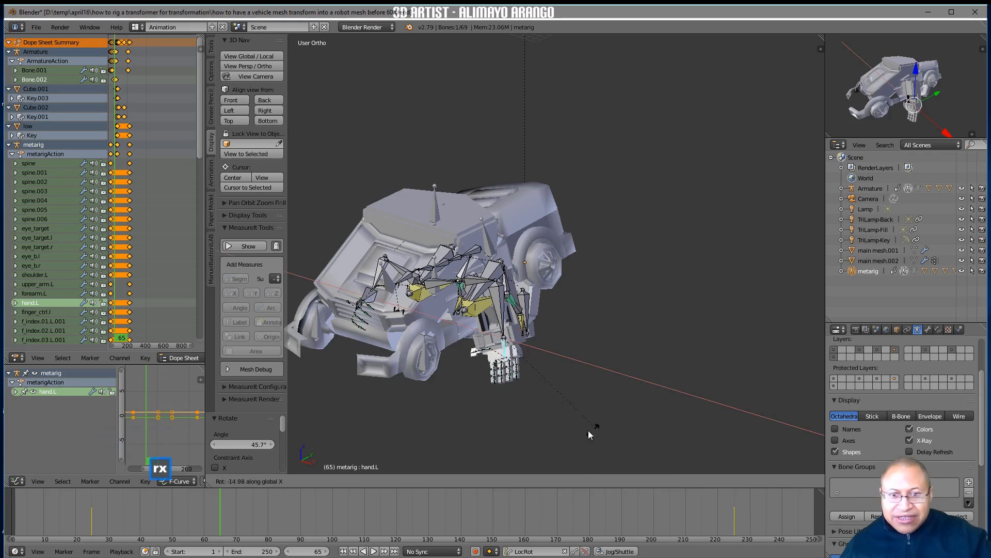
left_click(495, 400)
middle_click_drag(496, 401, 593, 282)
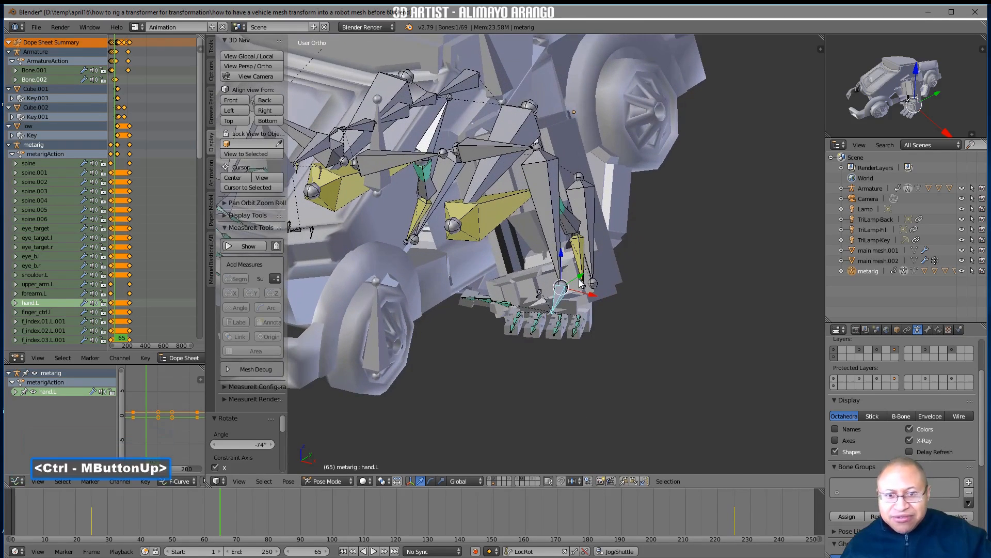
Copy the pose of hand.L, finger_ctrl.l, forearm.L and upper_arm.L and paste it mirrored onto the right arm
left_click(542, 295, "shift")
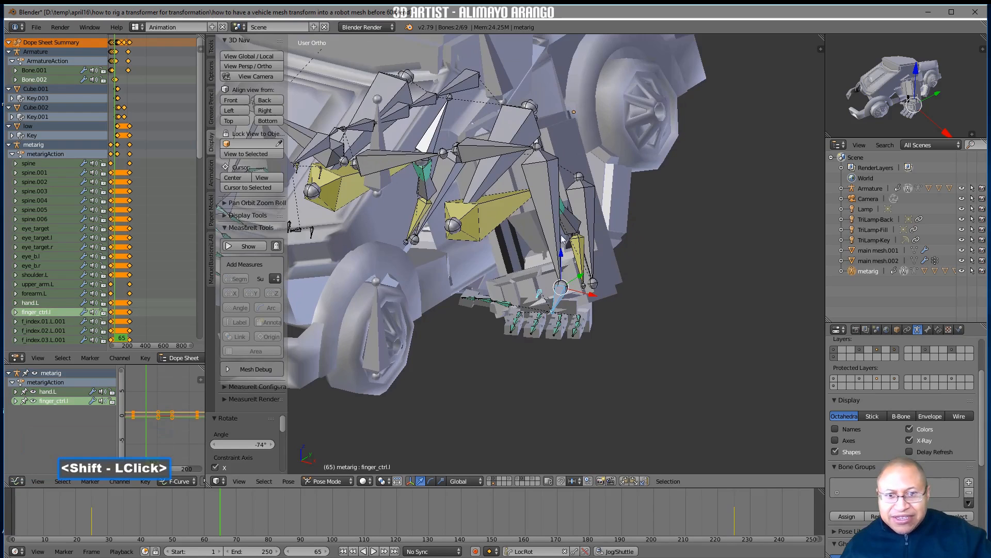
left_click(549, 220, "shift")
left_click(500, 156, "shift")
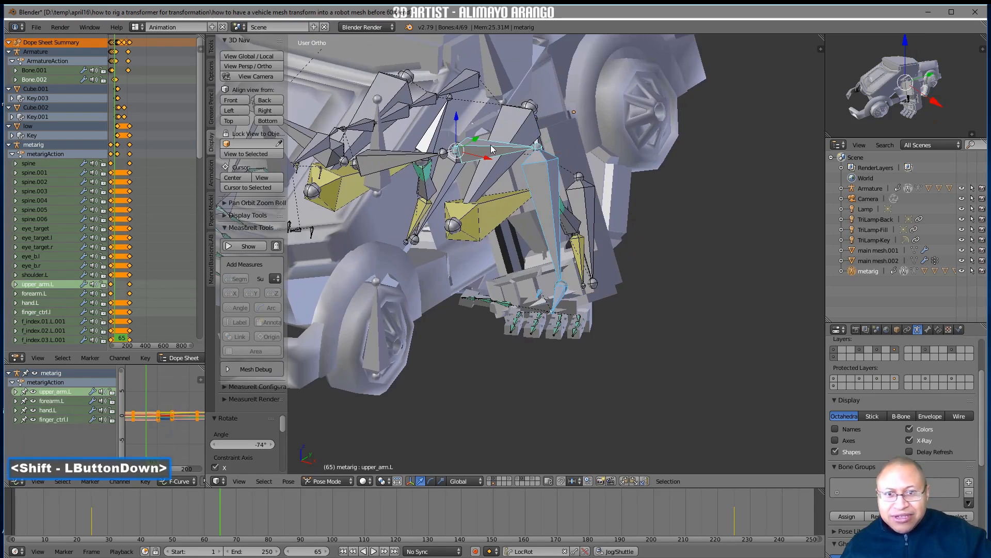
middle_click_drag(627, 203, 620, 334, "ctrl")
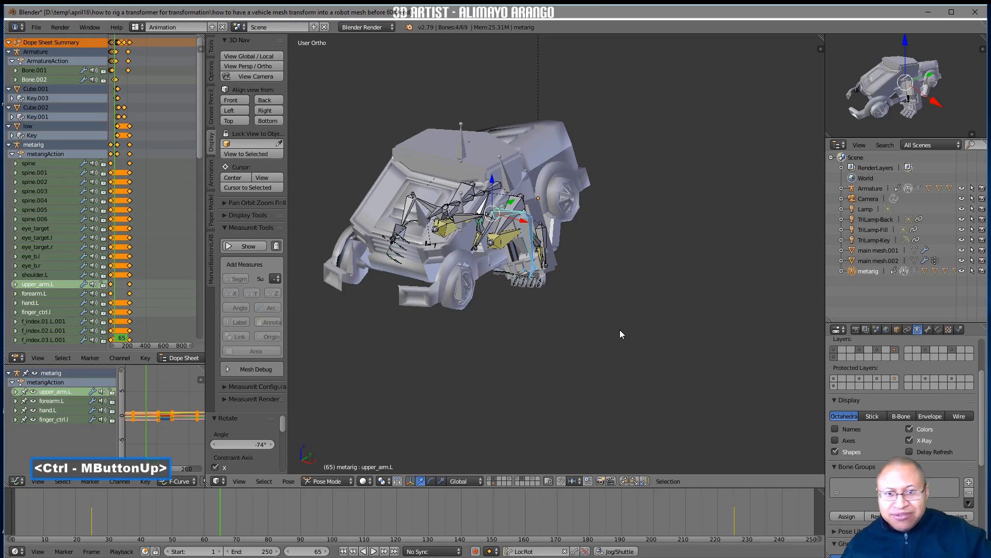
left_click(624, 481)
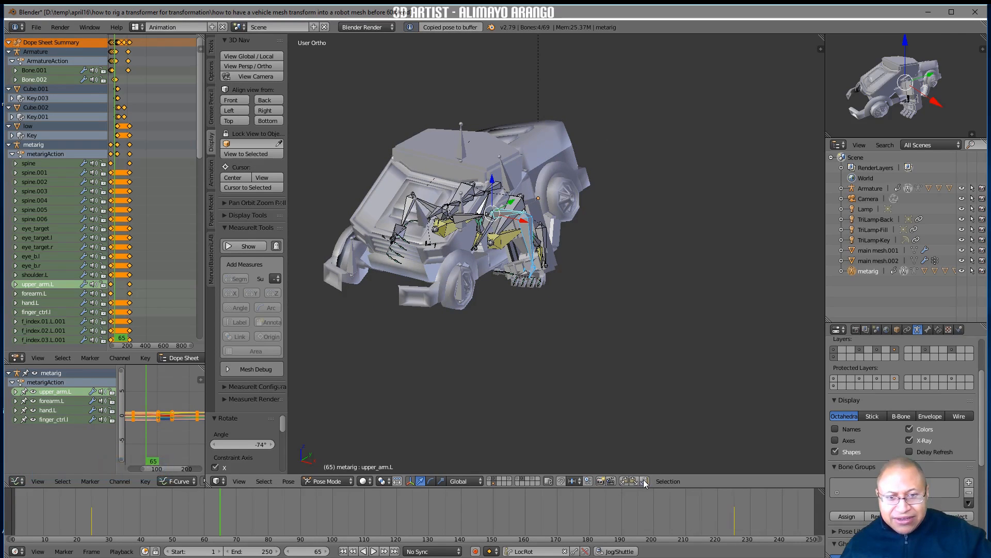
left_click(645, 482)
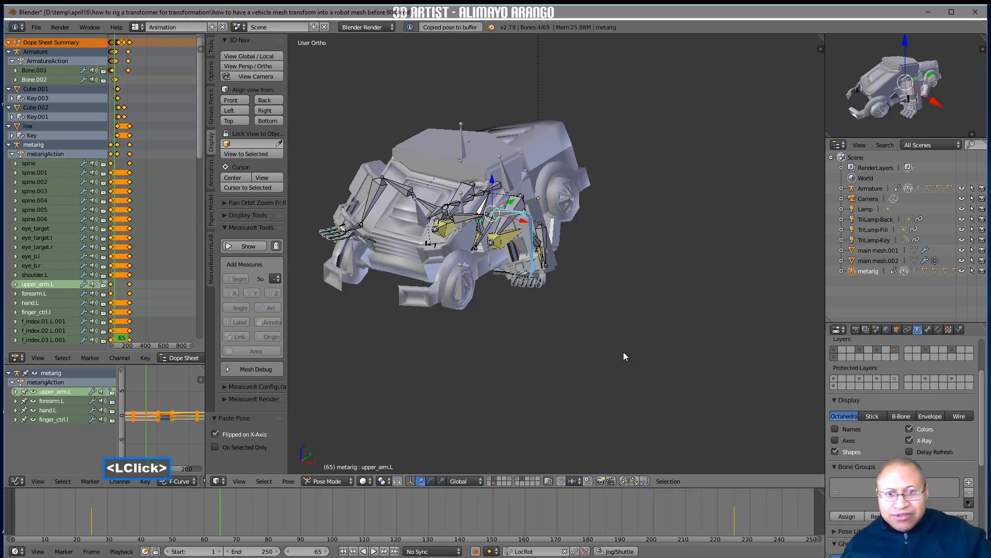
Select all rig bones, insert a LocRot keyframe on frame 65, and save the file under the next version number
key("a")
key("a")
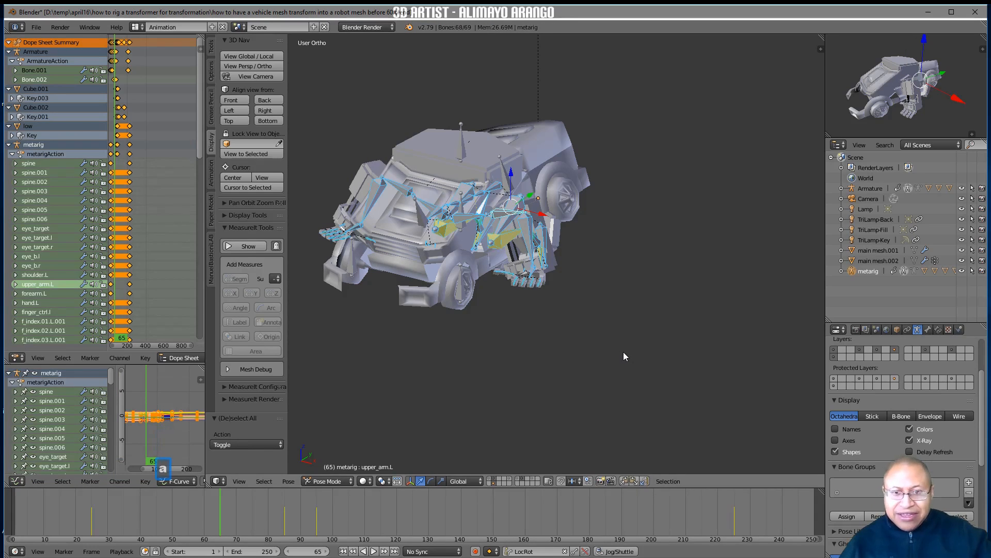
key("i")
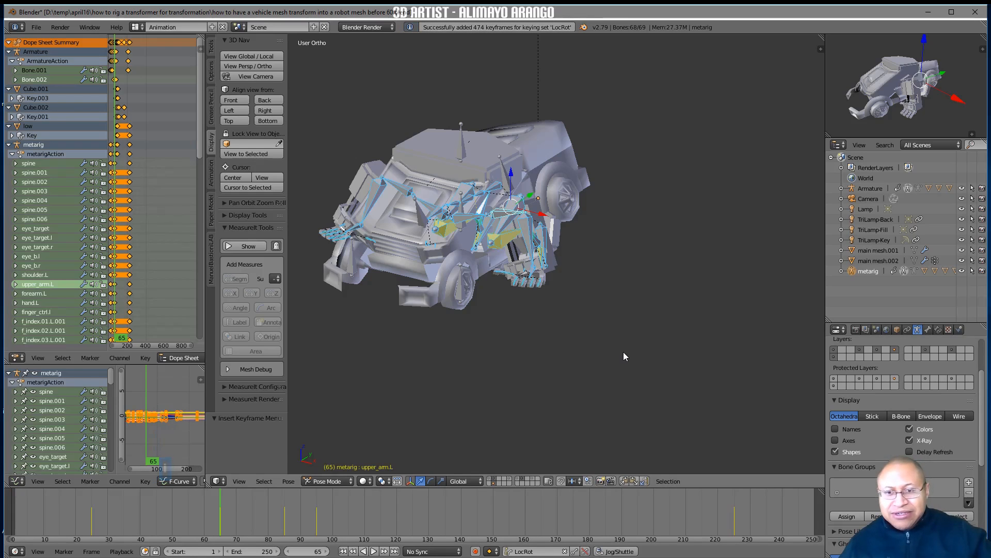
middle_click_drag(624, 352, 615, 401)
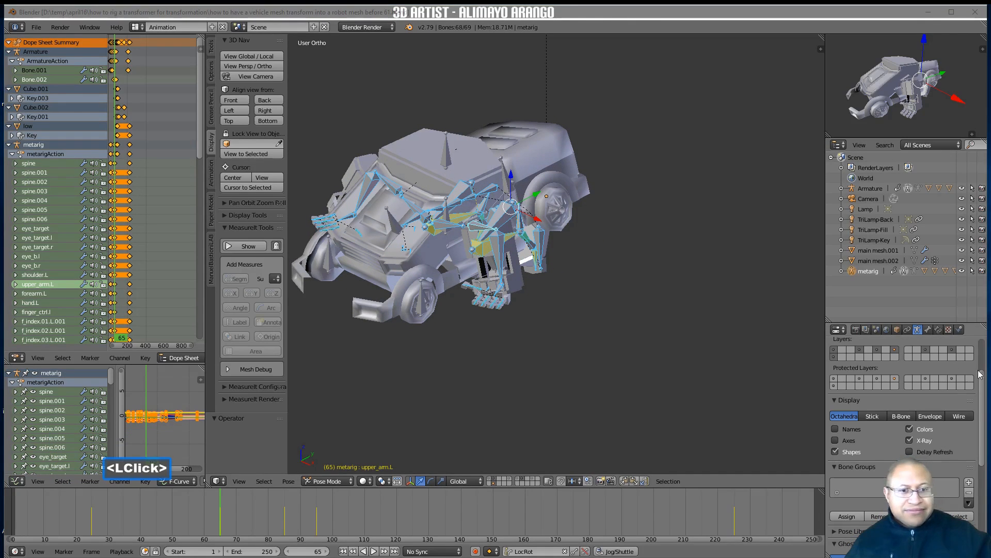
left_click(703, 383)
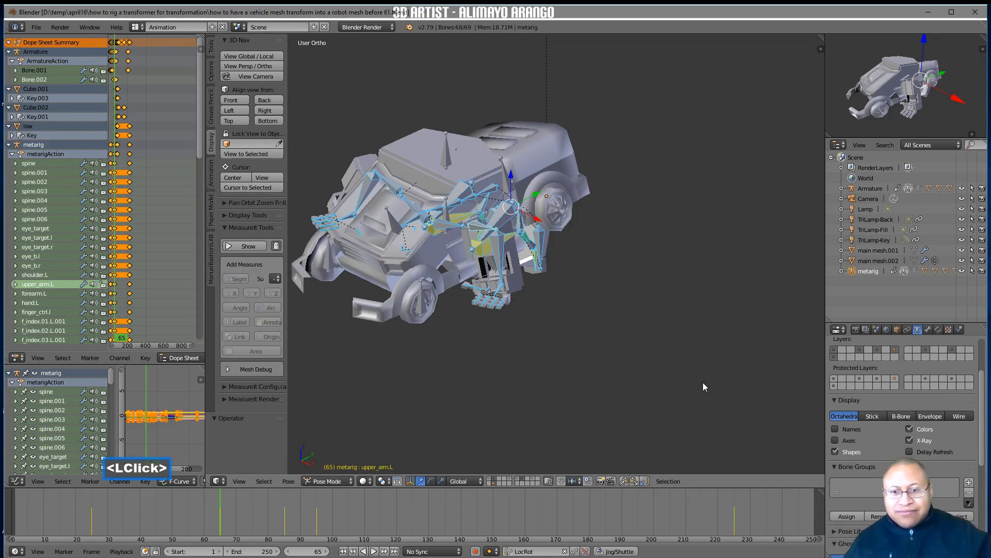
Enable Auto IK on frame 95 and move hand.L about 5.9 units down along the global Z axis
right_click_drag(232, 514, 316, 534)
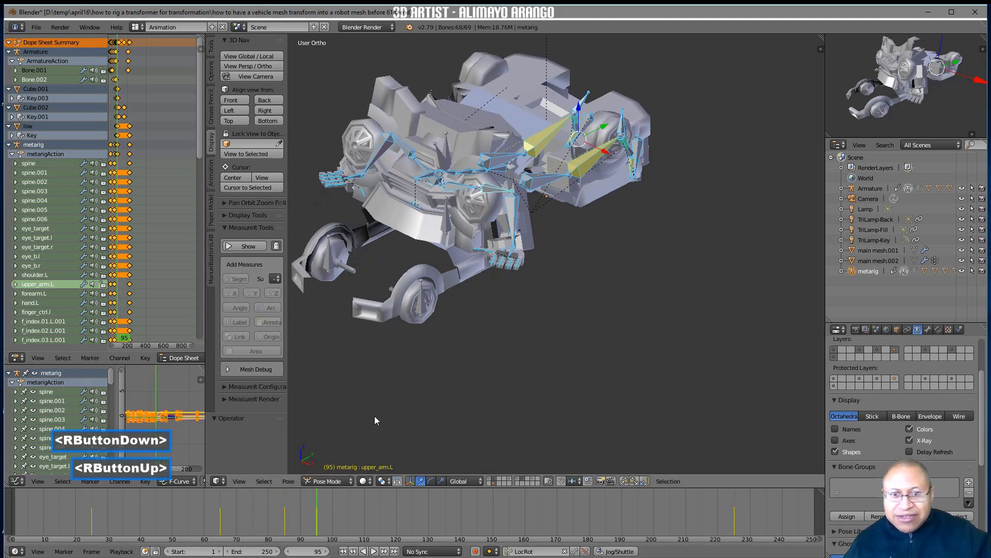
left_click(212, 72)
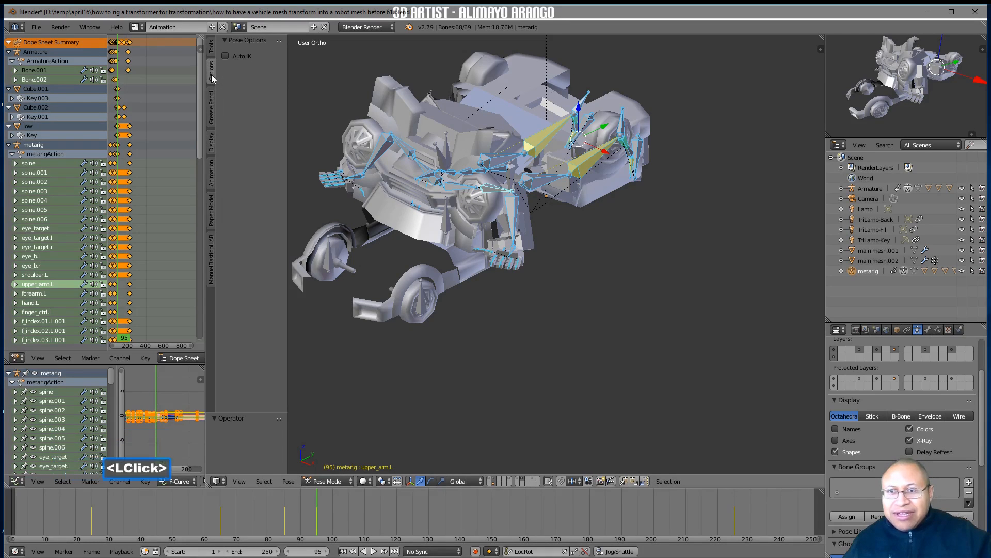
left_click(226, 56)
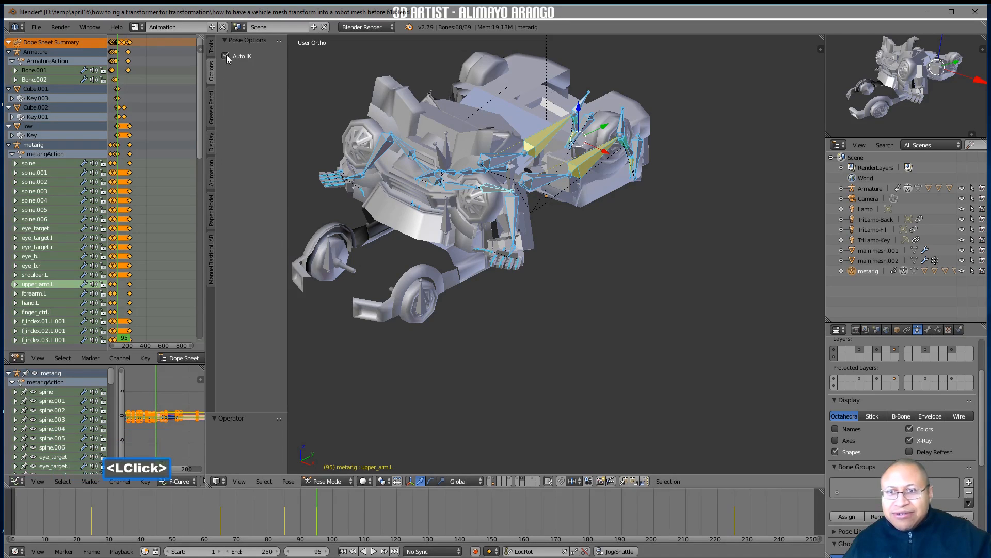
left_click(513, 256)
left_click_drag(519, 221, 505, 254)
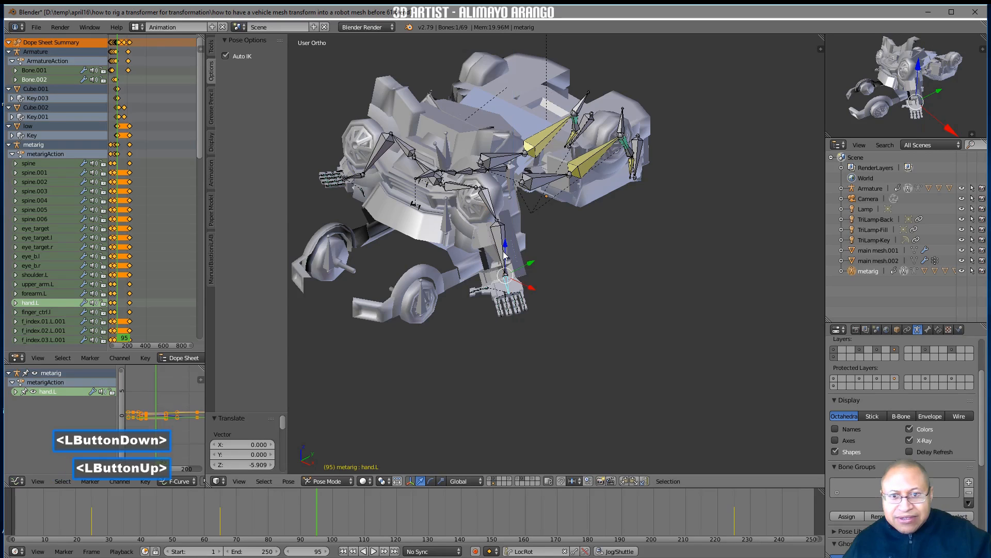
middle_click_drag(478, 280, 549, 268)
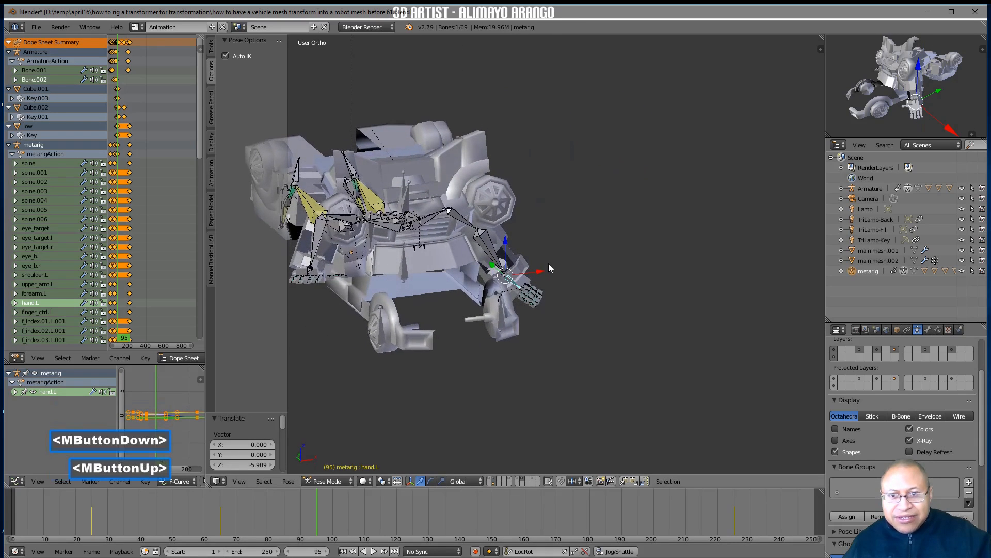
Move hand.R about 6.2 units down along the global Z axis using Auto IK
left_click(310, 272)
left_click(309, 271)
left_click_drag(311, 238, 309, 285)
middle_click_drag(683, 314, 602, 314)
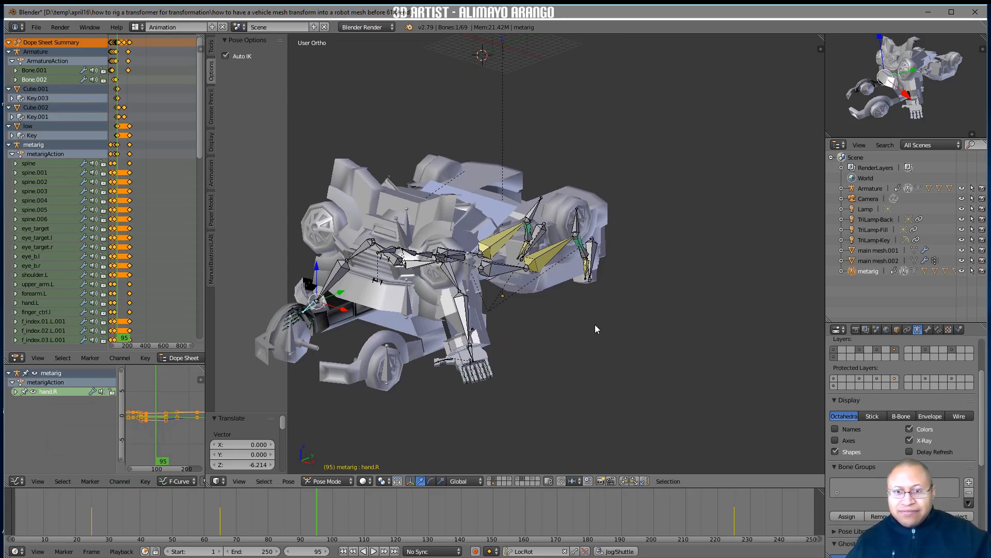
Select all robot rig bones and insert a LocRot keyframe on frame 95
key("a")
key("a")
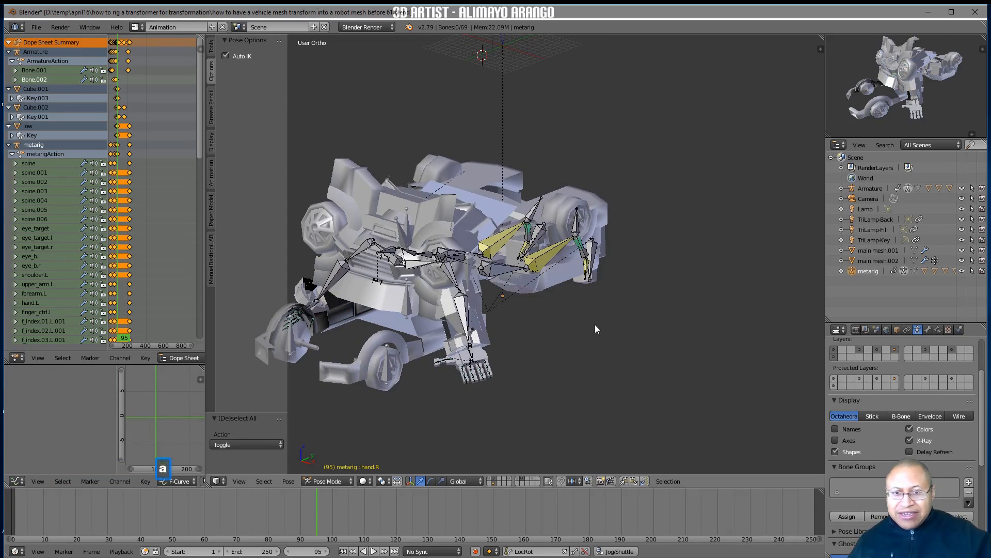
key("i")
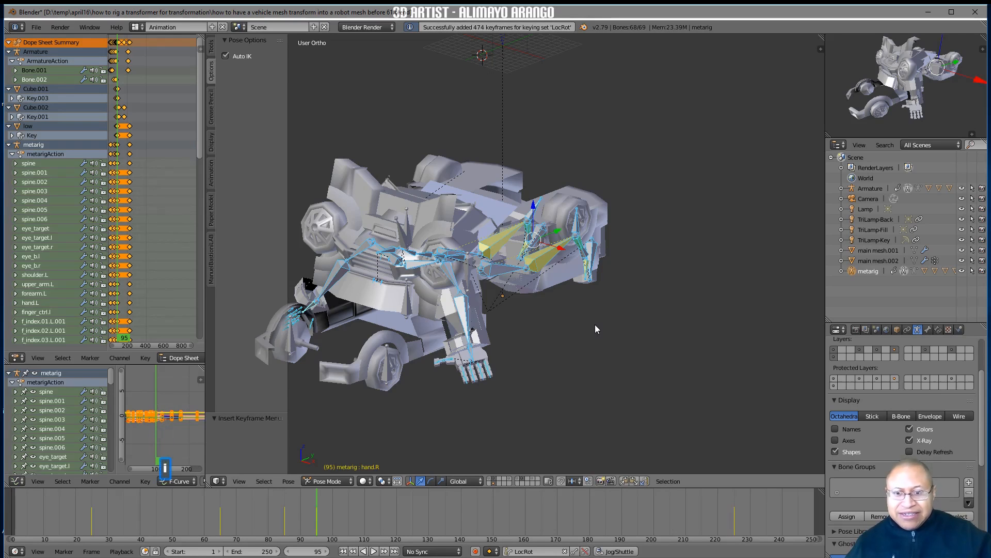
right_click_drag(320, 501, 317, 523)
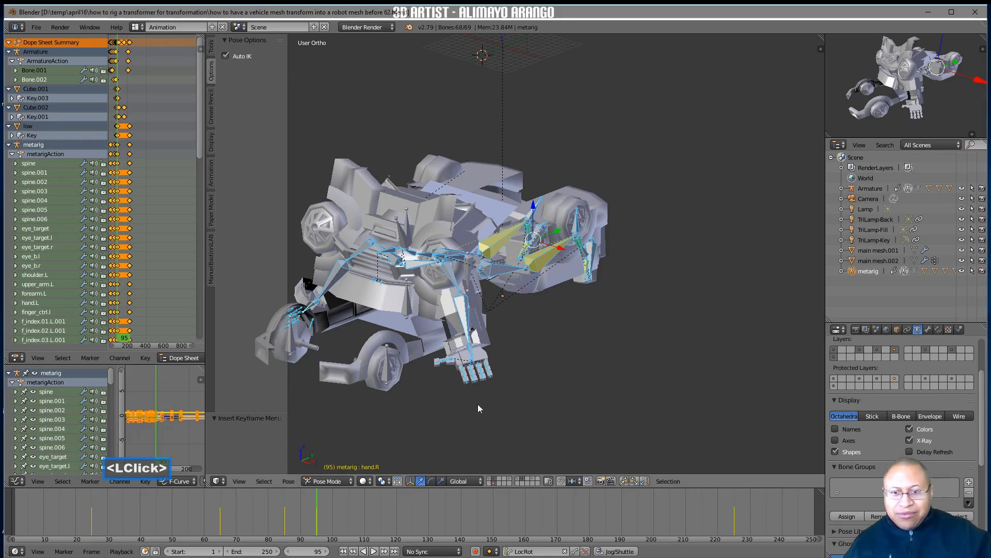
Raise the truck armature bone wheel.l and shift it outward and back beside the robot's left shoulder, ending with about 3.7 units along Y
left_click(391, 370)
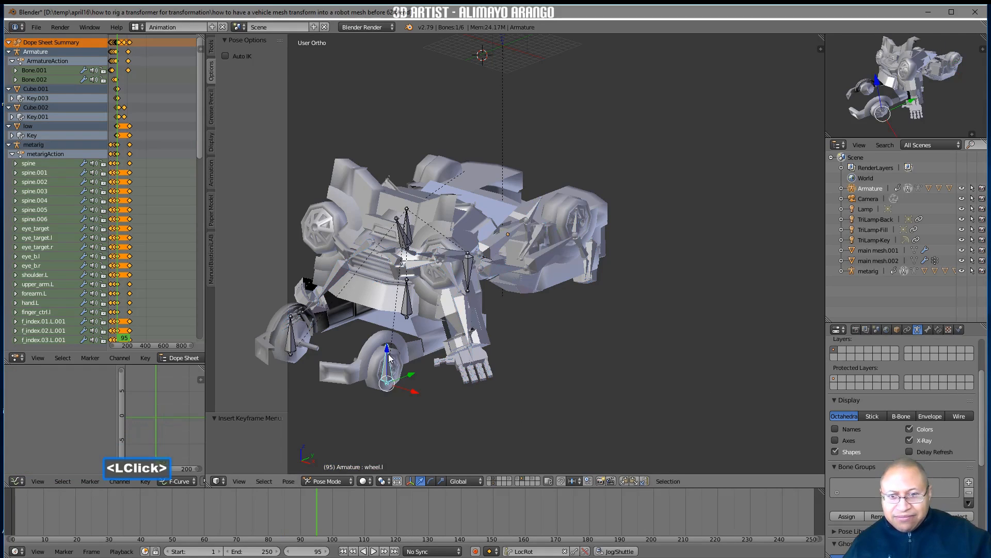
left_click_drag(389, 353, 391, 291)
left_click_drag(391, 292, 391, 266)
left_click_drag(411, 307, 439, 318)
mouse_move(439, 317)
middle_mouse_down()
mouse_move(475, 331)
mouse_move(454, 314)
middle_mouse_up()
left_click_drag(432, 290, 450, 281)
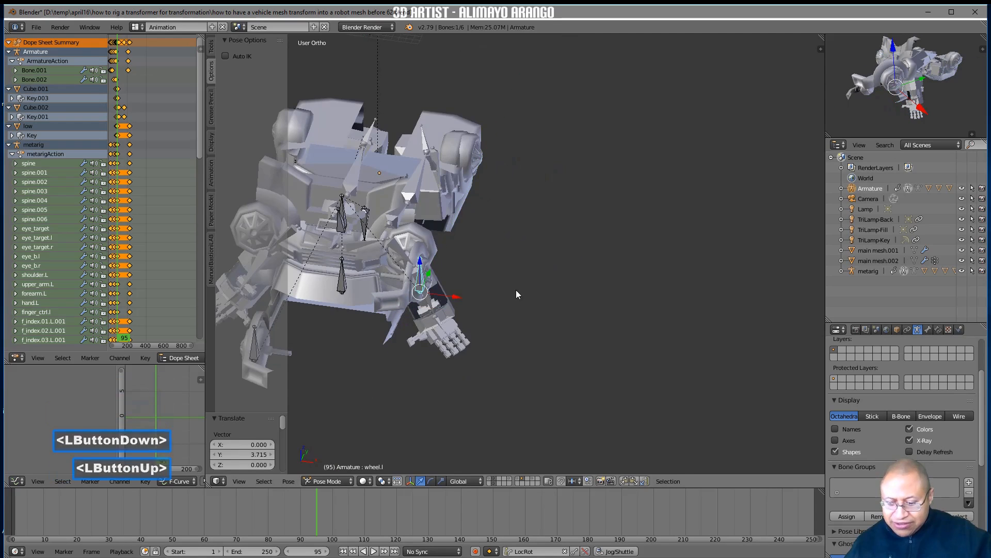
Rotate wheel.l by -90° around the global Z axis
key("r")
type("z-90")
key("Return")
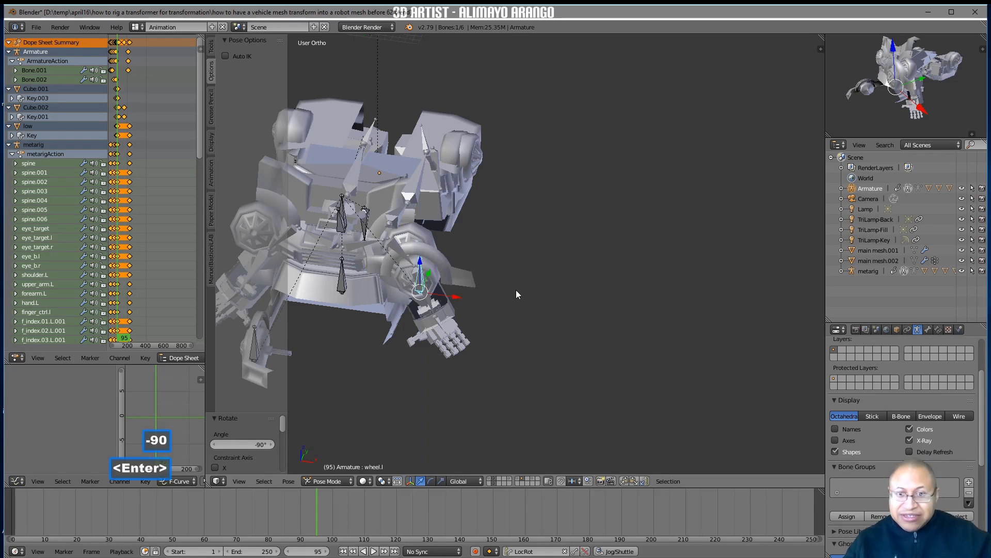
Refine the position of wheel.l at the robot's left shoulder, ending with a shift of about 1.7 units along Y
middle_click_drag(512, 290, 454, 299)
left_click_drag(449, 284, 455, 297)
middle_click_drag(466, 274, 510, 284)
left_click_drag(473, 287, 453, 283)
mouse_move(454, 283)
middle_mouse_down()
mouse_move(537, 277)
mouse_move(467, 282)
middle_mouse_up()
left_click_drag(453, 275, 468, 274)
middle_click_drag(470, 276, 526, 290)
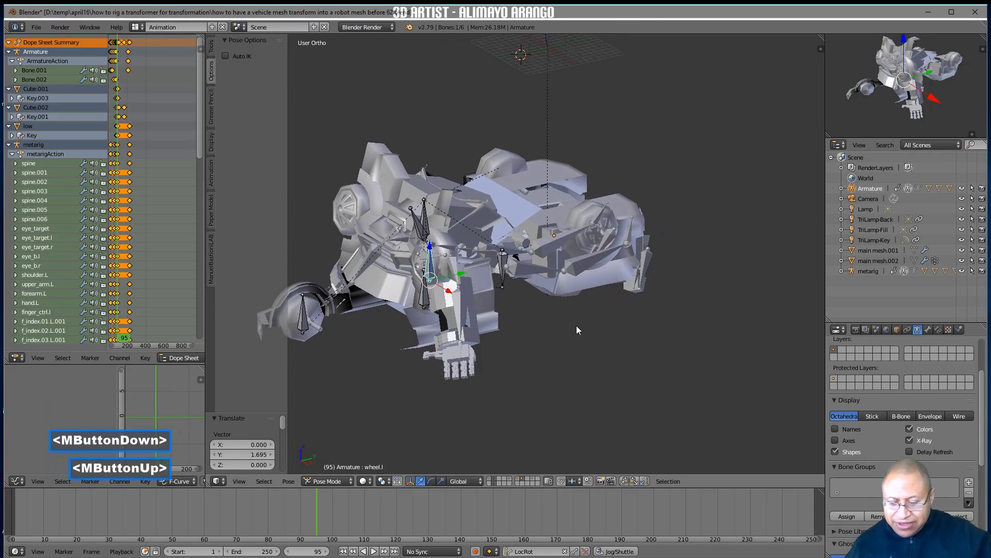
Rotate wheel.l about -8.4° around the global X axis and raise it about 0.67 units along Z
key("r")
key("x")
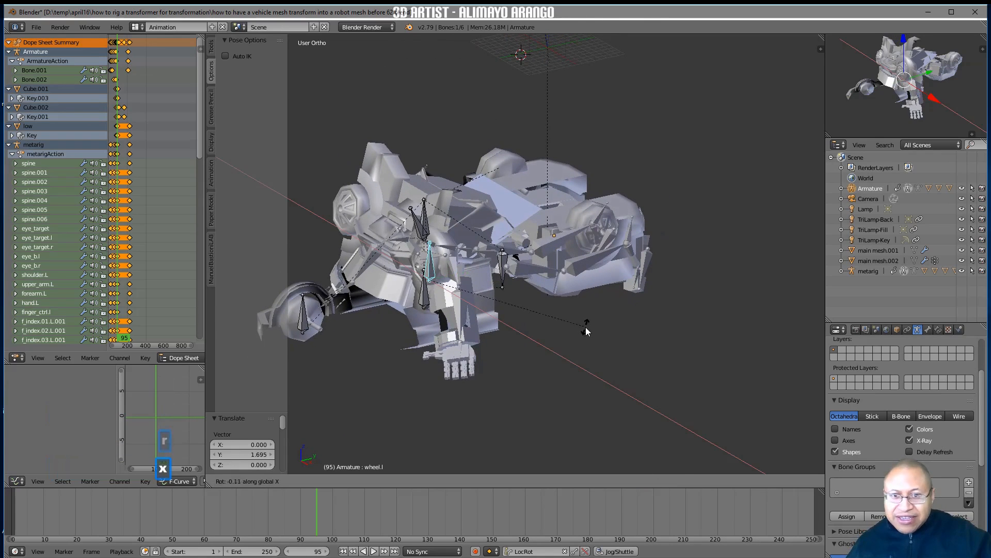
left_click(581, 351)
middle_click_drag(538, 355, 591, 339)
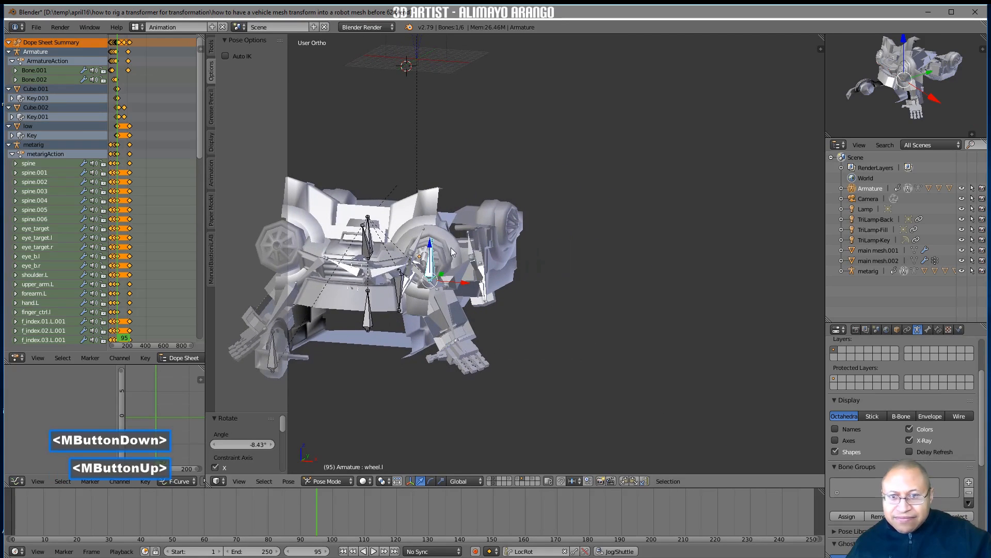
left_click_drag(432, 246, 488, 284)
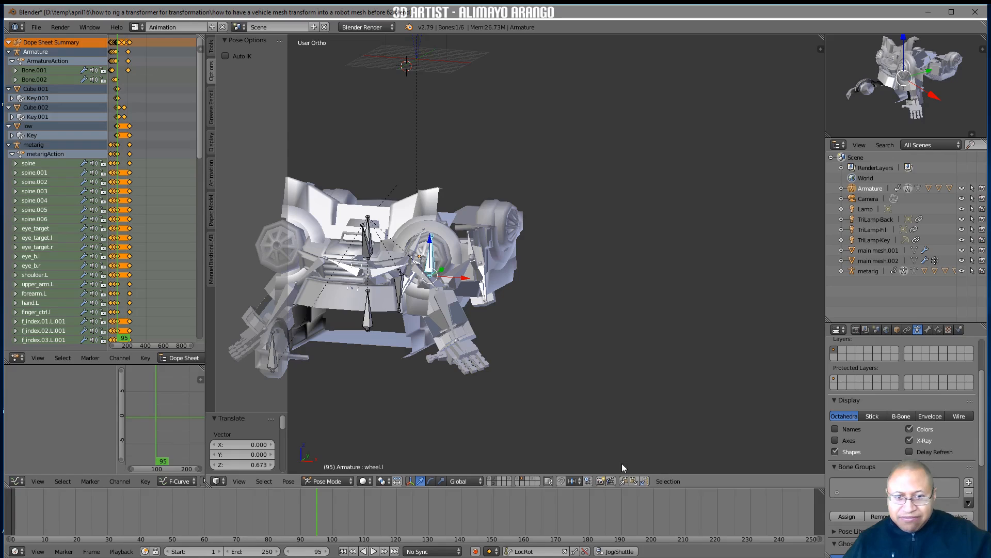
Copy the wheel.l pose, paste it mirrored onto wheel.r, and insert LocRot keyframes for both wheel bones on frame 95
left_click(625, 482)
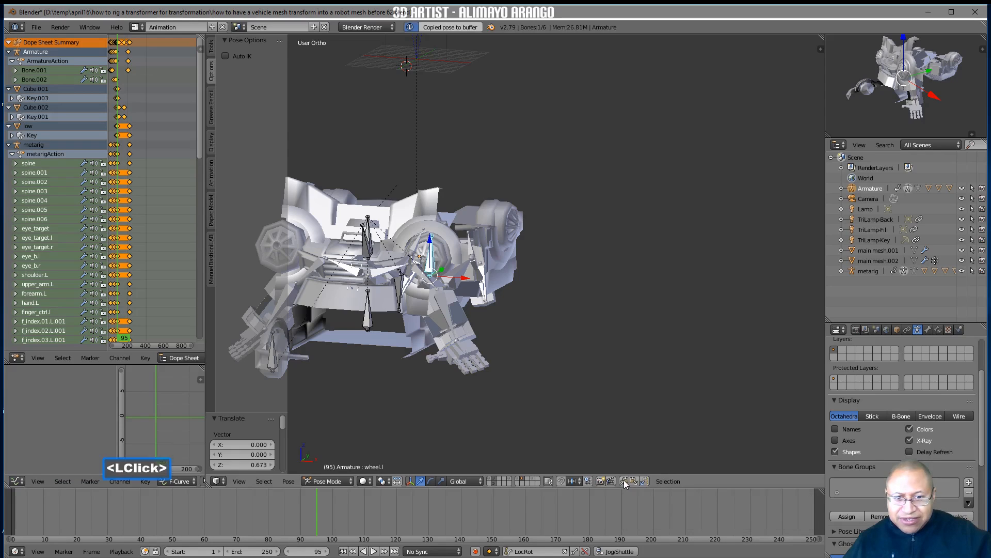
left_click(645, 482)
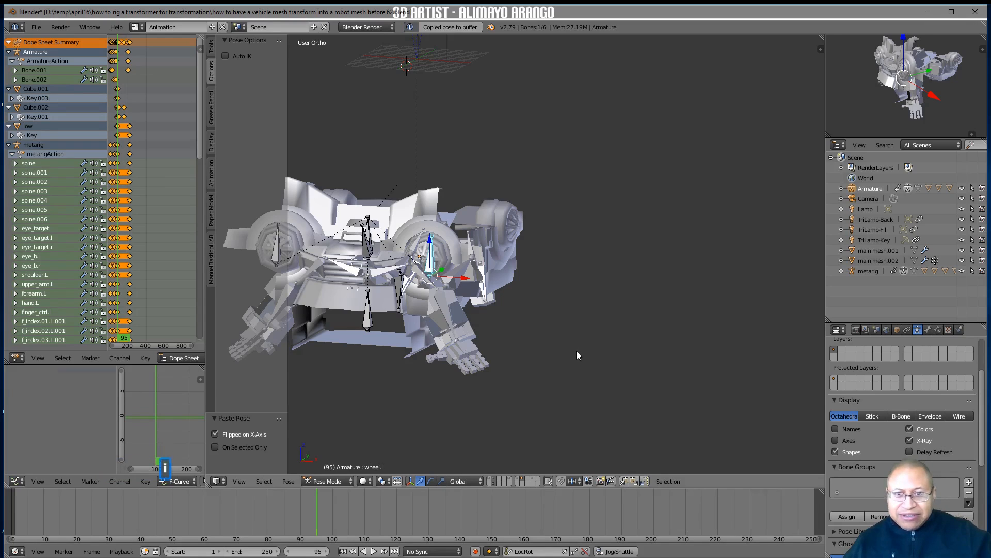
key("i")
middle_click_drag(533, 346, 637, 347, "shift")
left_click(378, 253)
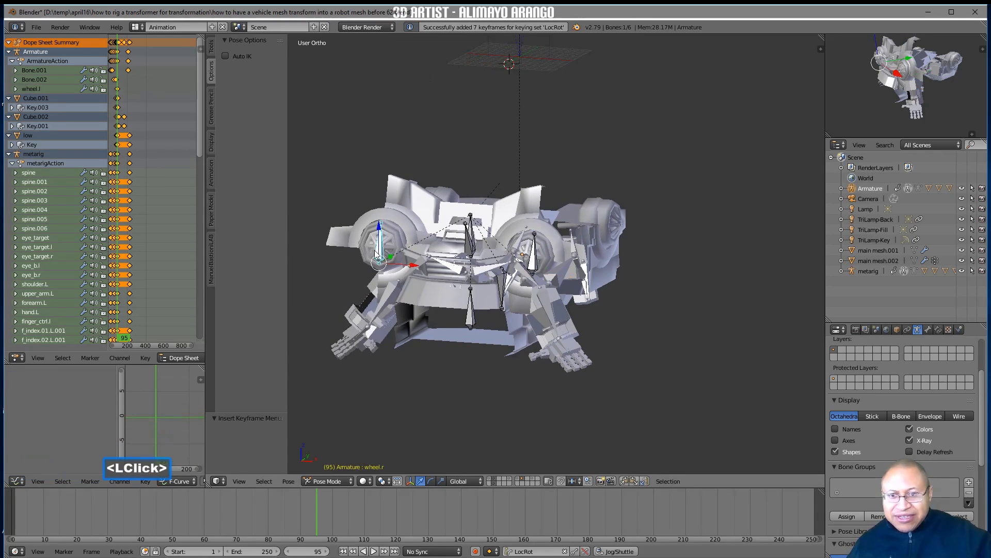
key("i")
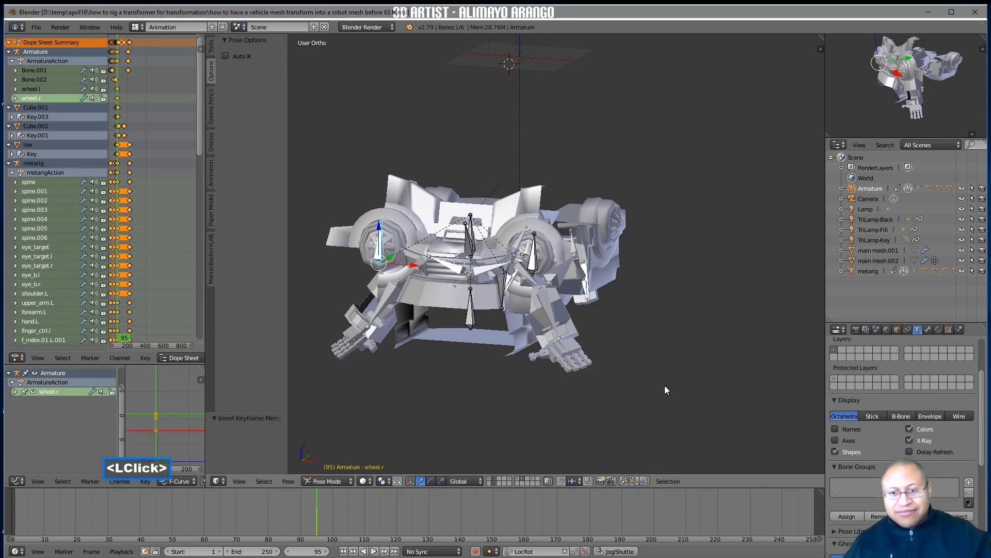
middle_click_drag(665, 385, 652, 393)
Clear the location and rotation of wheel.l and wheel.r on frame 20 and insert a LocRot keyframe there
right_click_drag(313, 504, 76, 520)
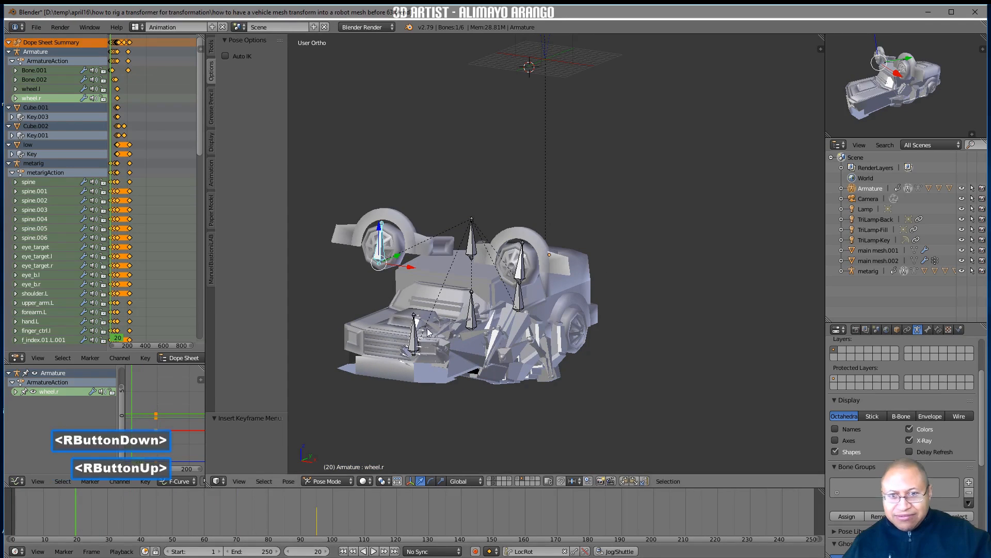
left_click(522, 273, "shift")
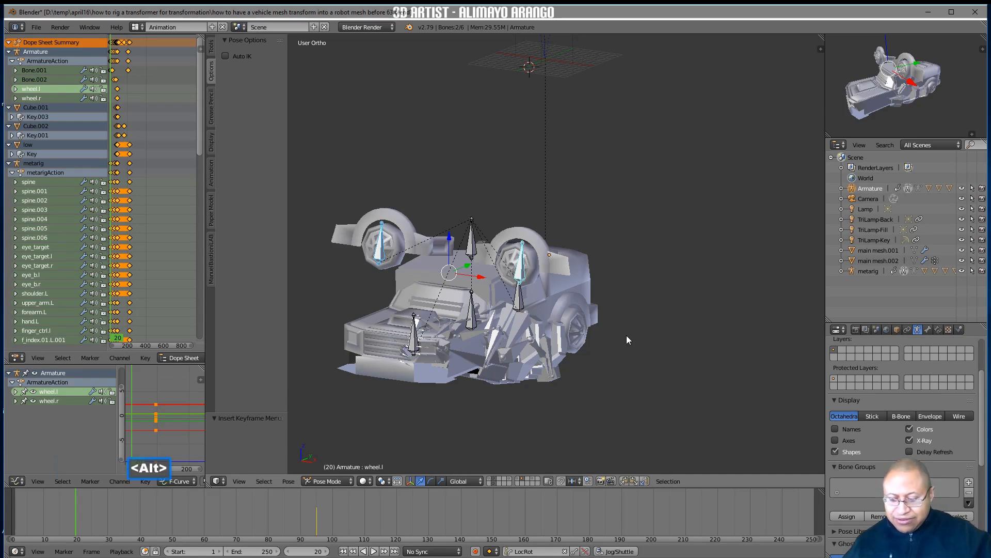
key("alt+g")
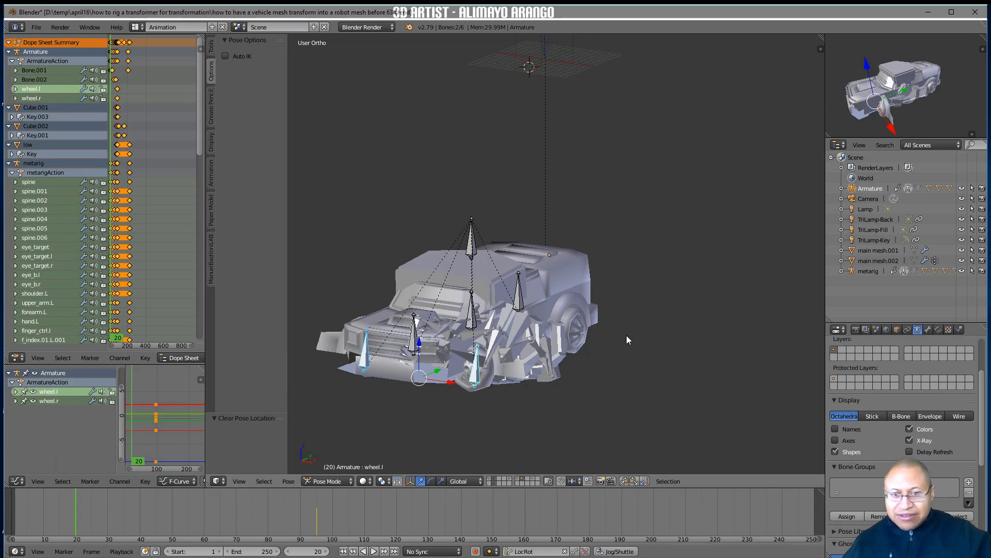
key("alt+r")
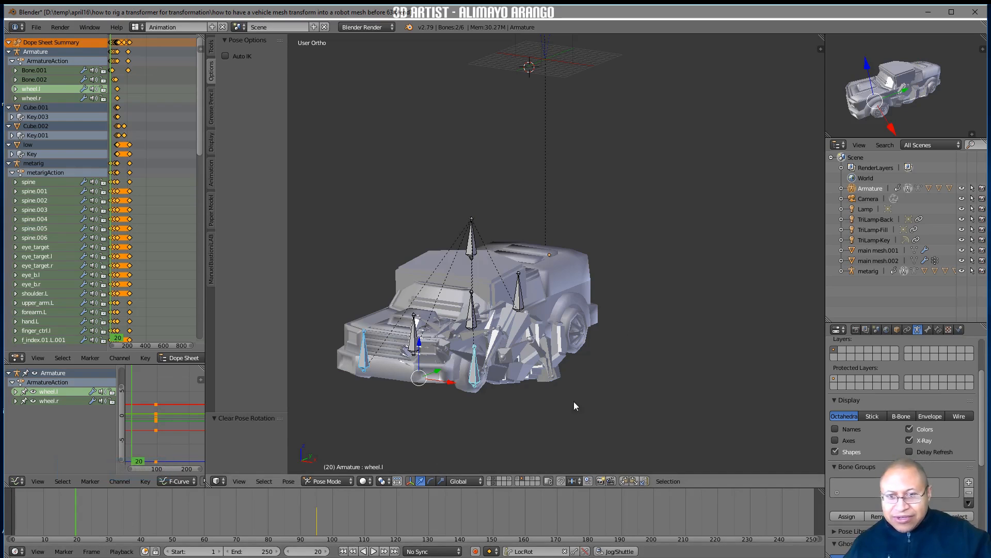
key("i")
Copy the frame 20 pose of both wheel bones, paste it on frame 35, and insert a LocRot keyframe
right_click_drag(83, 519, 117, 537)
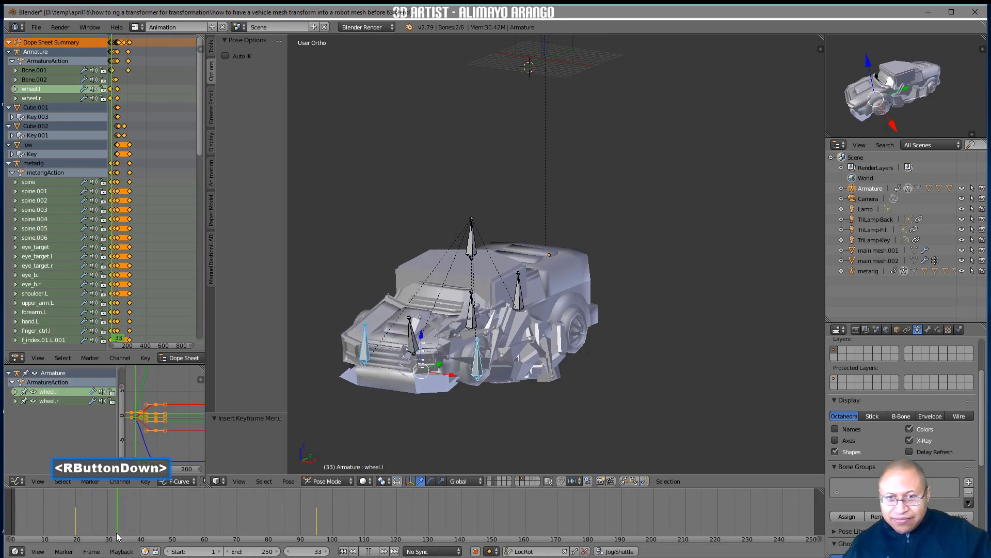
right_click_drag(119, 536, 75, 530)
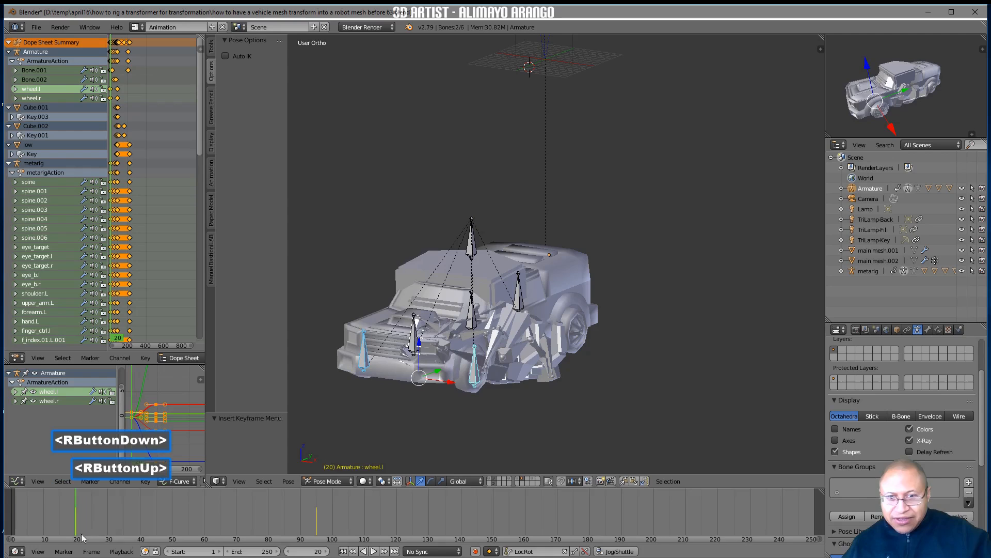
left_click(625, 482)
right_click_drag(98, 523, 125, 529)
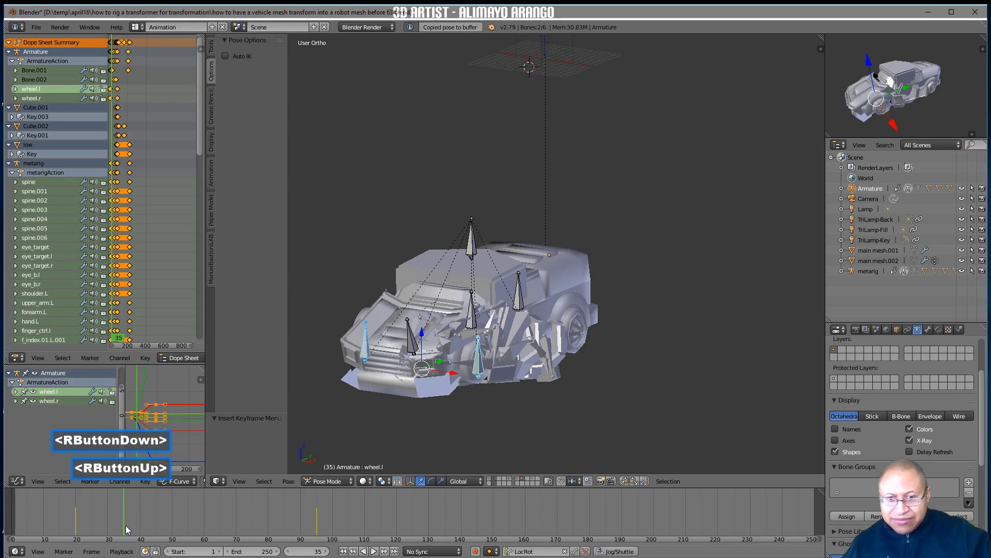
left_click(635, 481)
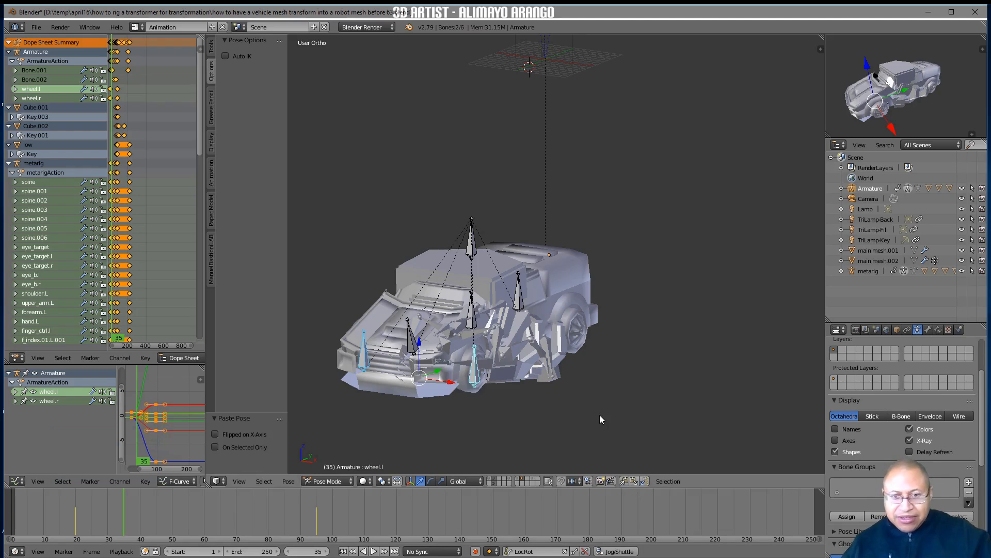
key("i")
Copy the frame 35 pose of both wheel bones and paste it on frame 38
right_click_drag(134, 511, 166, 522)
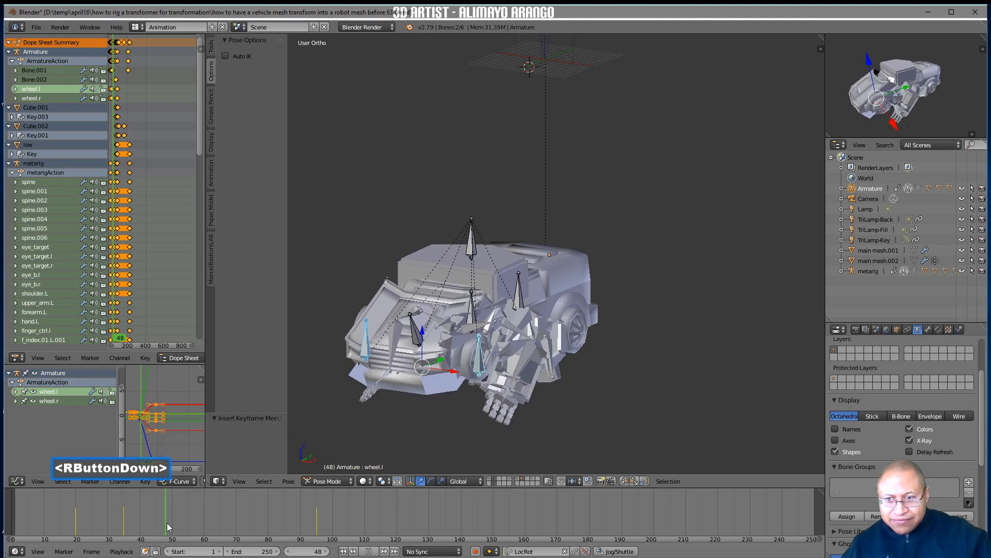
right_click_drag(166, 522, 125, 526)
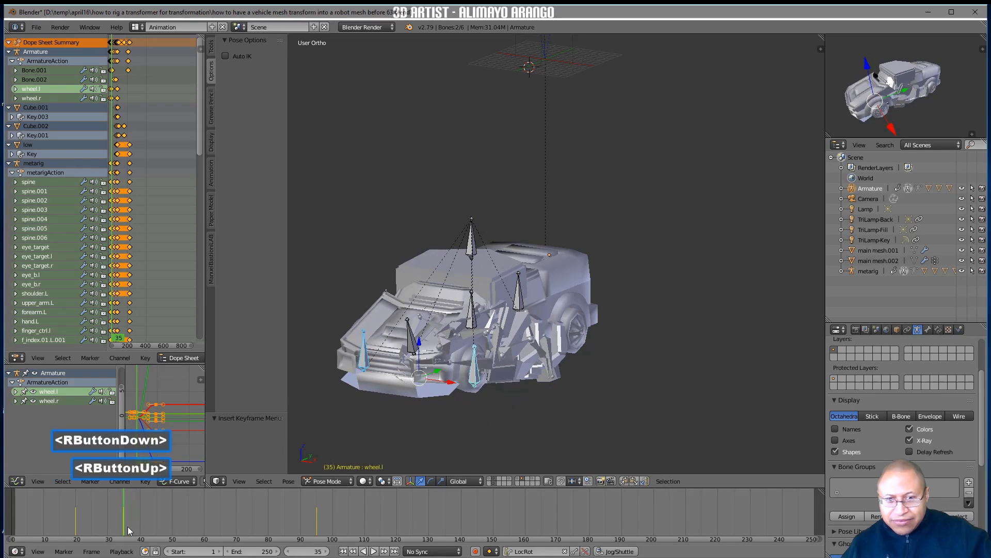
left_click(623, 480)
mouse_move(132, 521)
right_mouse_down()
mouse_move(158, 523)
mouse_move(134, 525)
right_mouse_up()
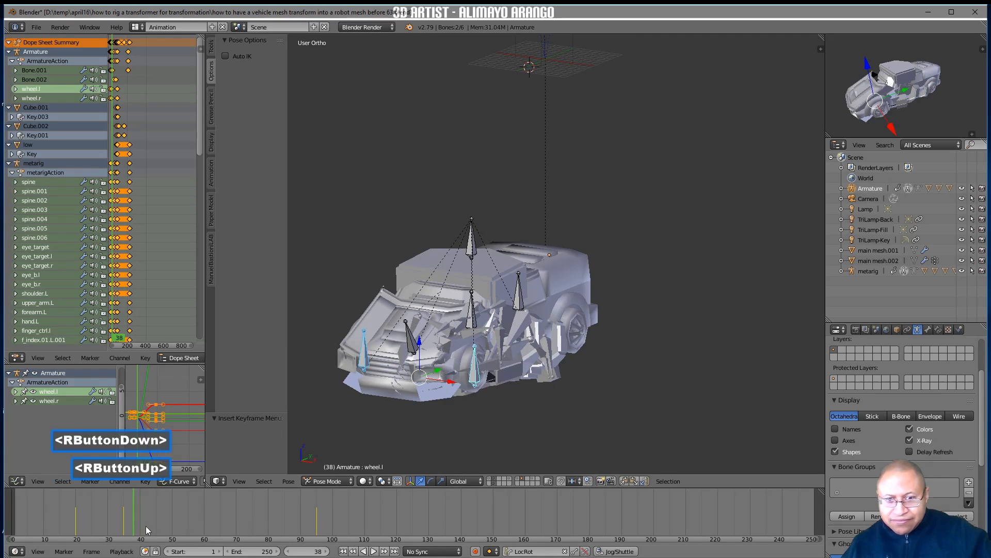
left_click(635, 482)
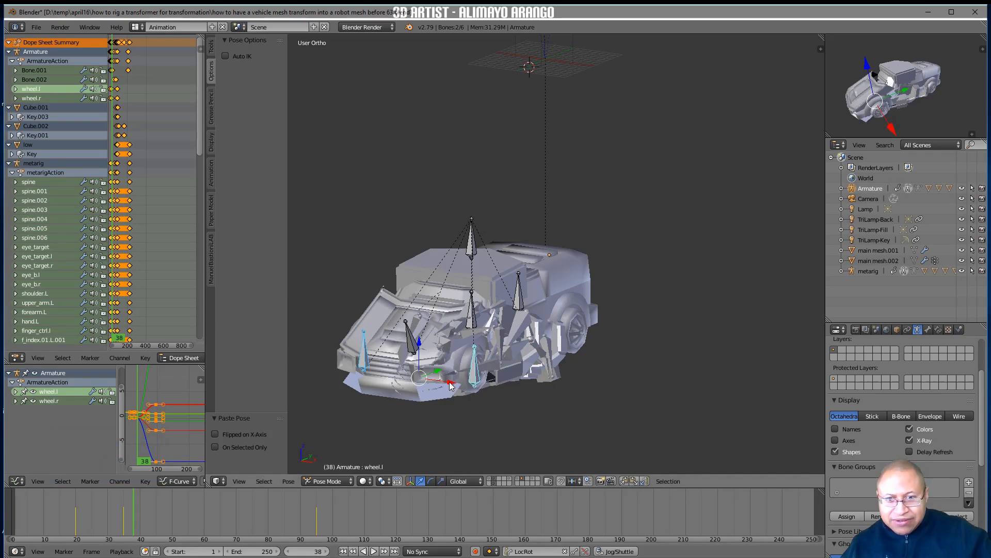
Move only wheel.l outward about 2.78 units along the global X axis on frame 38
left_click_drag(449, 384, 452, 386)
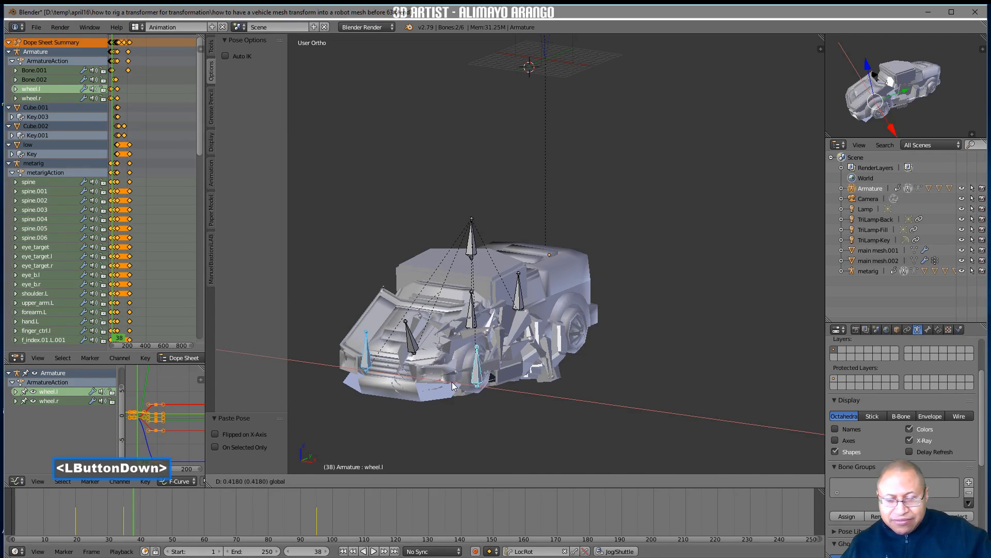
right_click(452, 386)
left_click(474, 372)
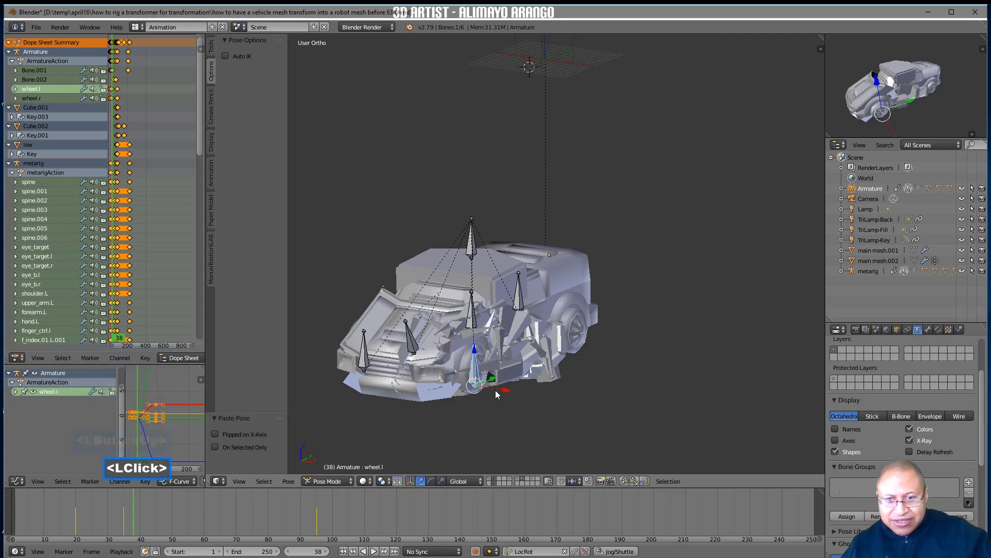
left_click_drag(495, 394, 515, 396)
middle_click_drag(497, 404, 495, 410)
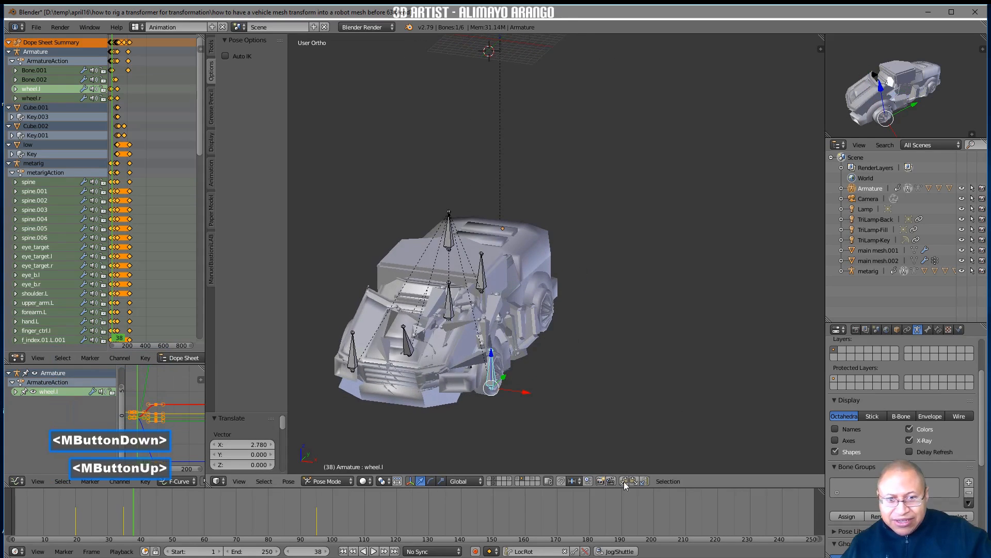
Copy the wheel.l pose on frame 38, paste it mirrored onto wheel.r, and insert a LocRot keyframe for both wheel bones
left_click(625, 482)
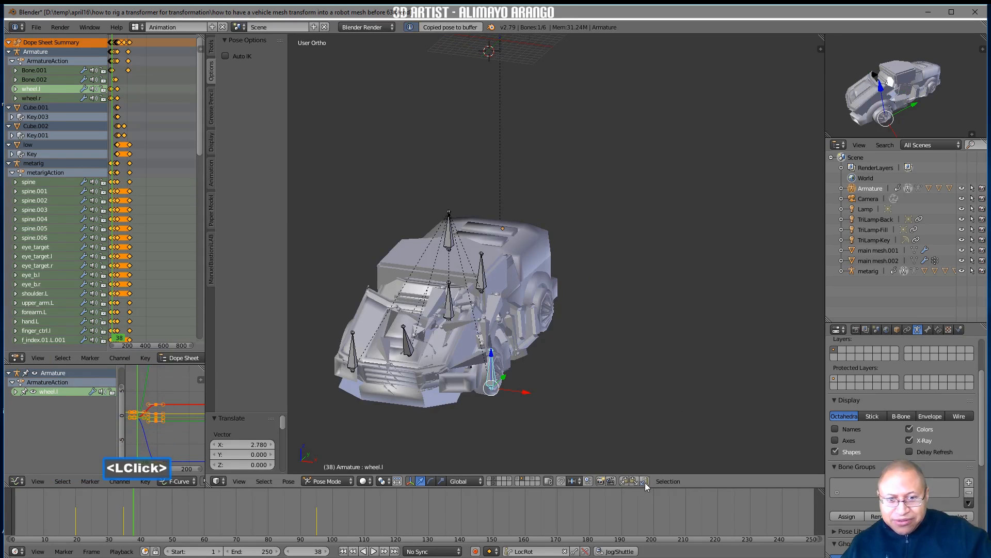
left_click(645, 481)
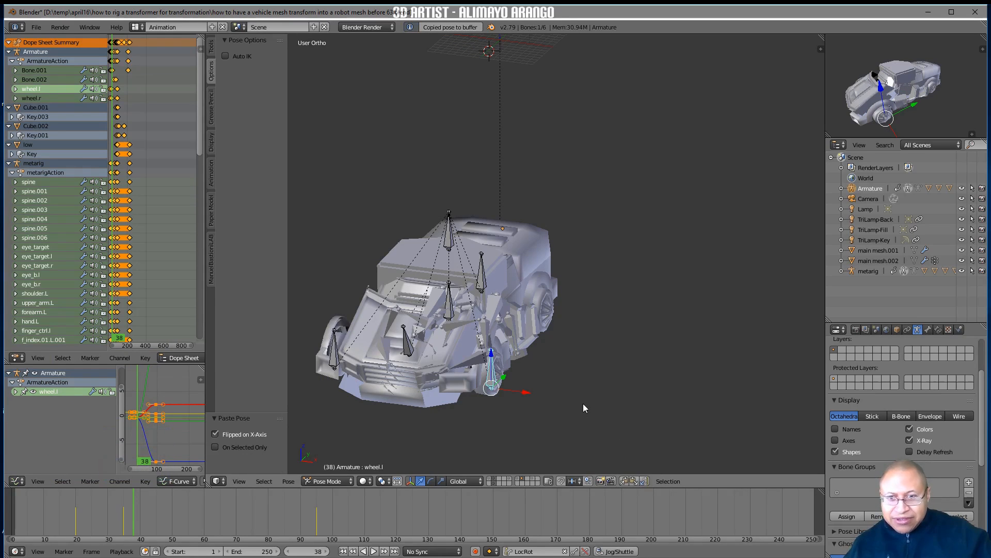
left_click(335, 347, "shift")
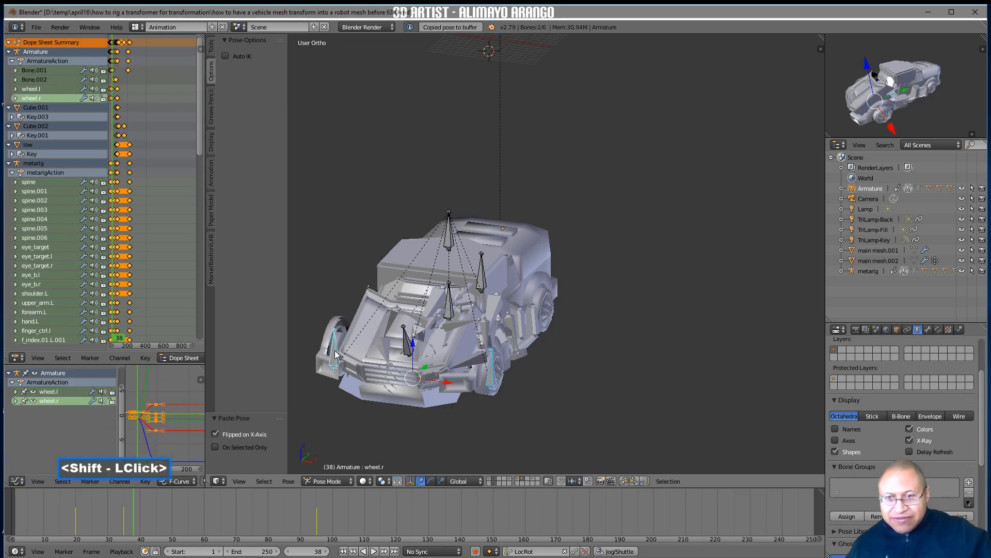
key("i")
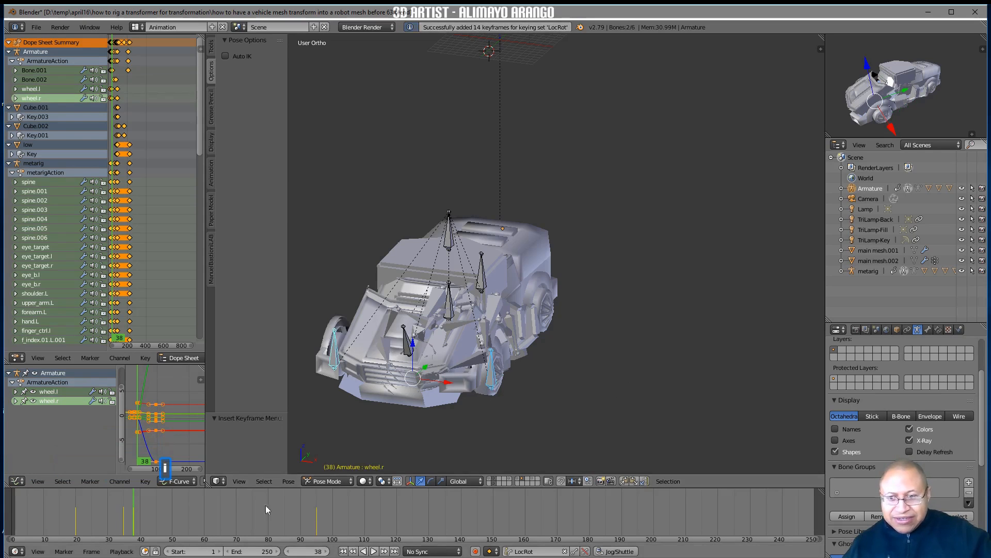
Select the front wheel arch mesh Cube.003 and keyframe its Key 1 shape key at 0 on frame 95
right_click_drag(136, 515, 286, 495)
mouse_move(289, 495)
right_mouse_down()
mouse_move(314, 497)
mouse_move(293, 497)
right_mouse_up()
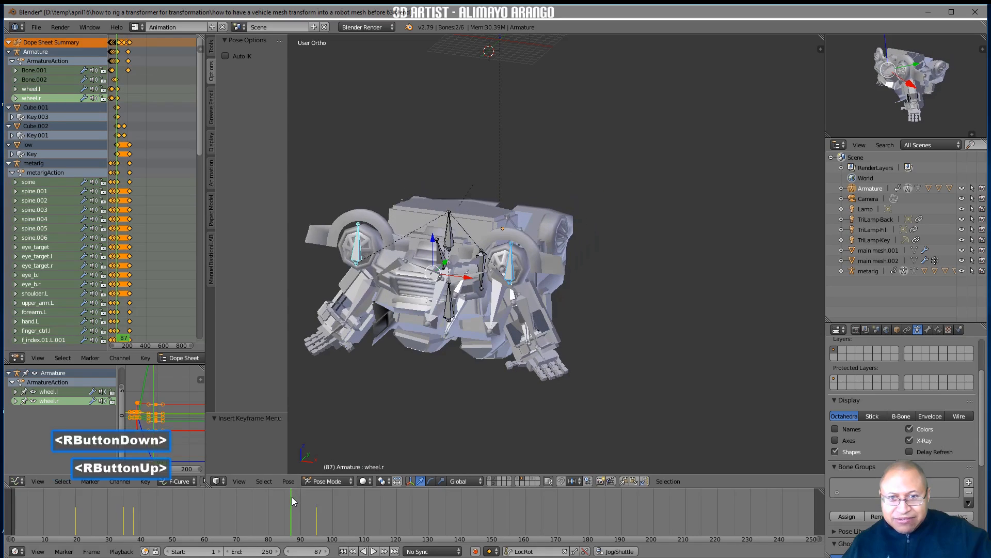
left_click(523, 267)
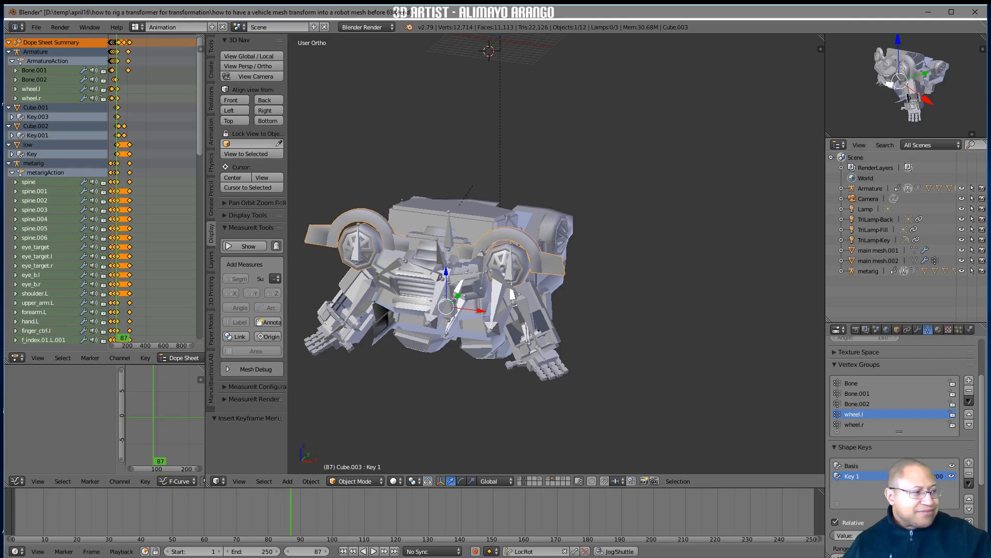
middle_click_drag(671, 369, 651, 368)
mouse_move(296, 522)
right_mouse_down()
mouse_move(372, 522)
mouse_move(313, 520)
right_mouse_up()
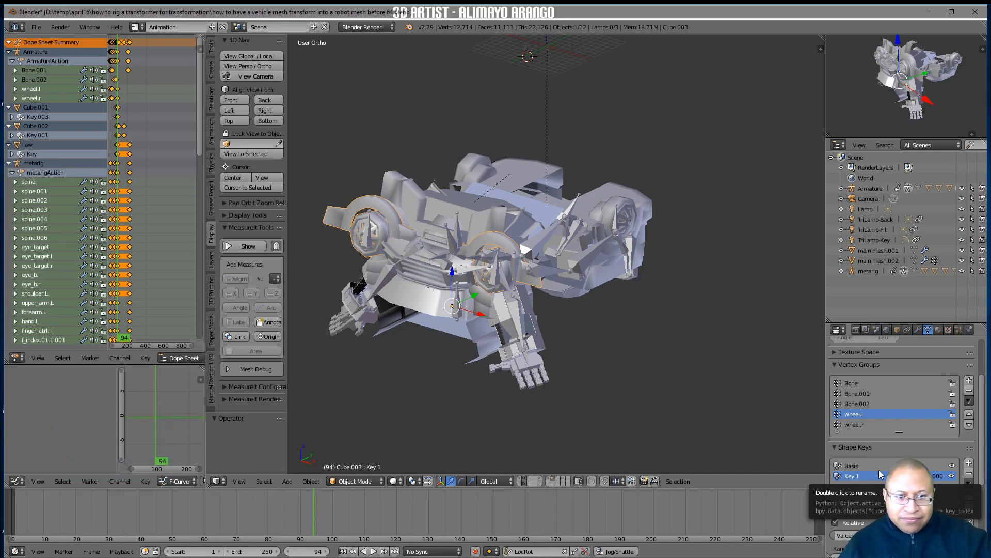
right_click_drag(311, 519, 315, 523)
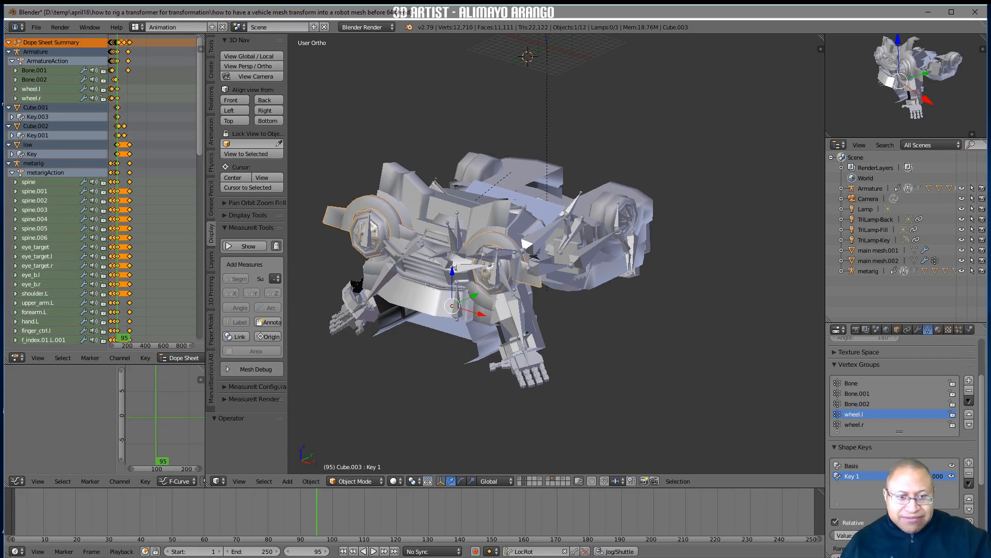
key("i")
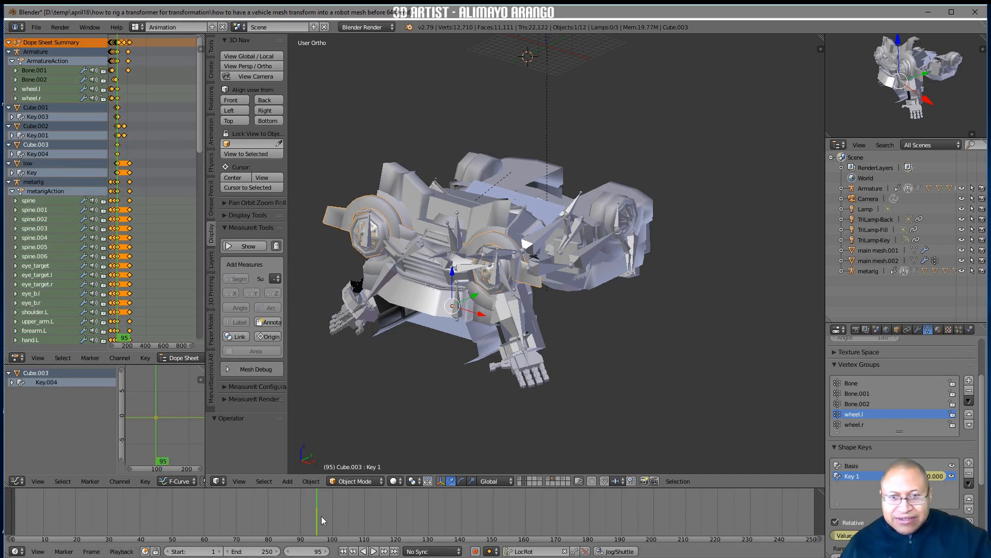
Set the Key 1 shape key of Cube.003 to 1 on frame 100, keyframe it, and check the change by scrubbing back
right_click_drag(320, 516, 331, 515)
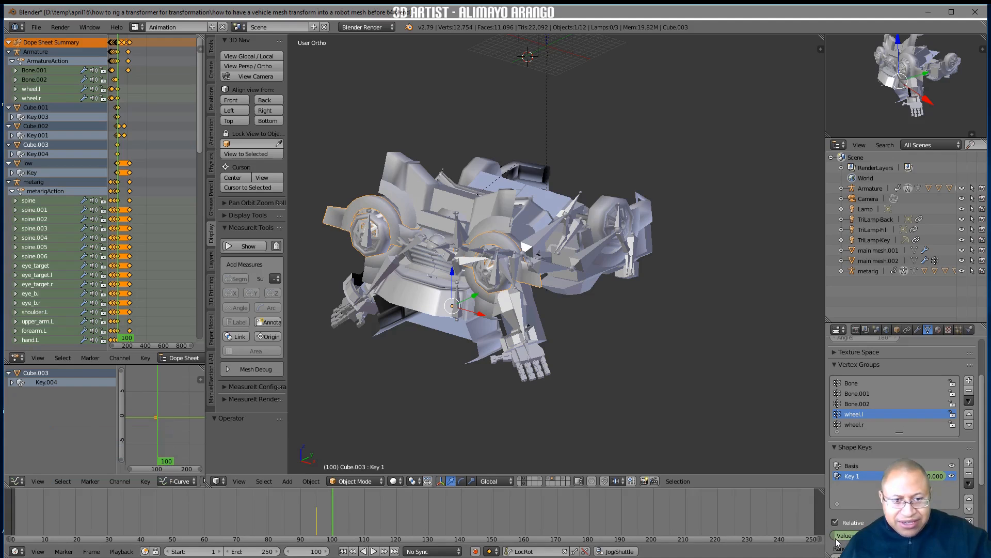
left_click_drag(837, 539, 883, 539)
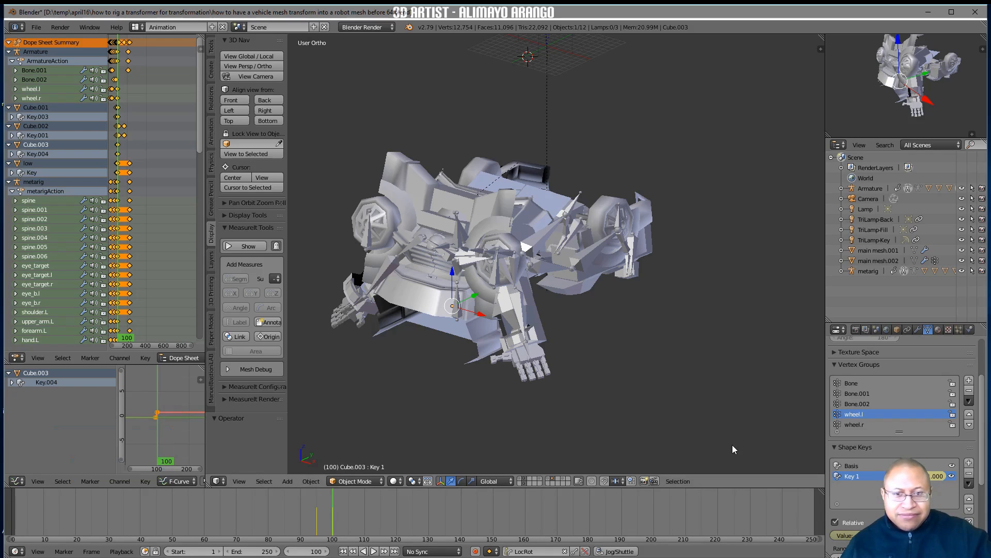
right_click_drag(334, 506, 296, 501)
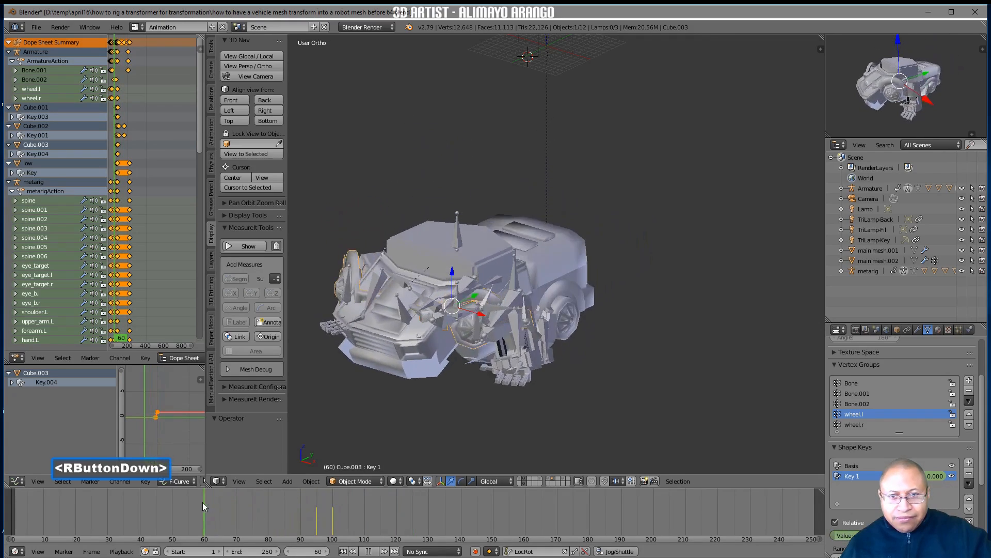
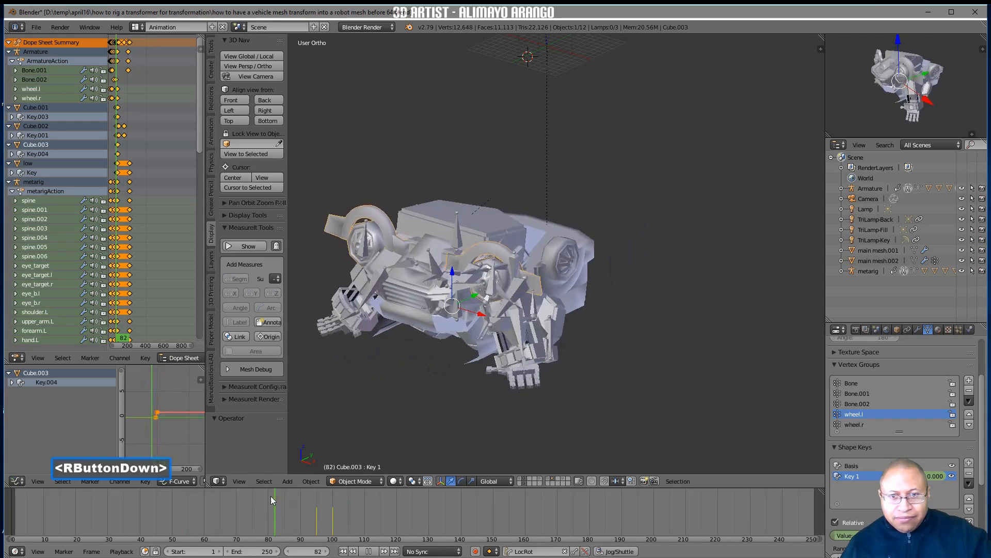
Select the central control bone named Bone in the truck armature and insert a LocRot keyframe for it on frame 31
right_click_drag(190, 547, 285, 492)
middle_click_drag(589, 395, 559, 392)
right_click_drag(256, 523, 109, 504)
left_click(466, 297)
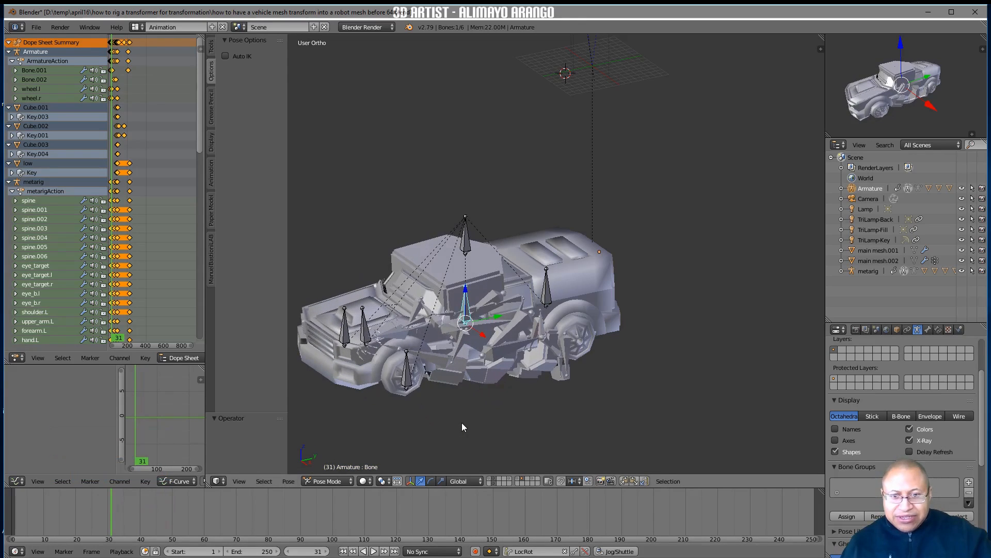
key("i")
Rotate Bone around the global X axis on frame 39, insert a LocRot keyframe, and save the file as the next numbered version
right_click_drag(115, 513, 137, 517)
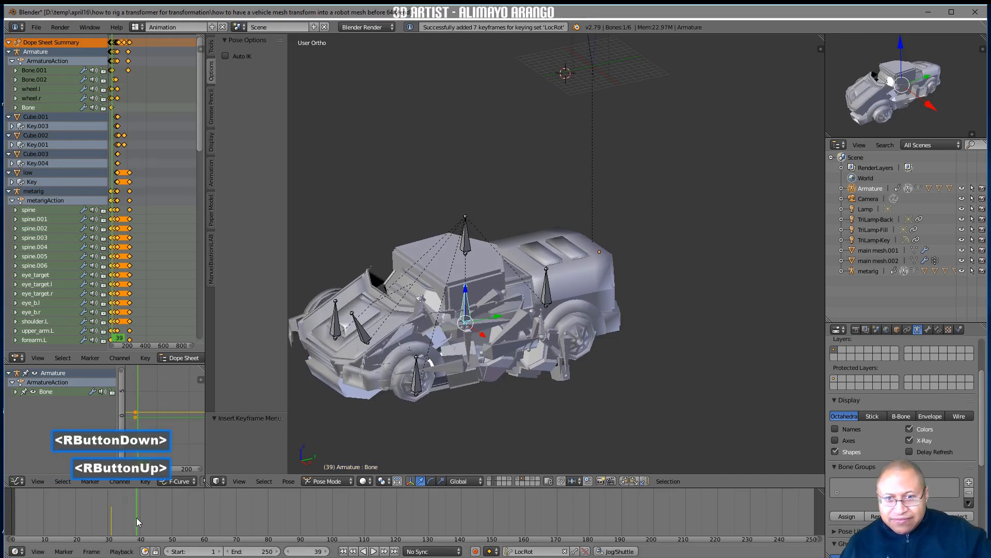
key("r")
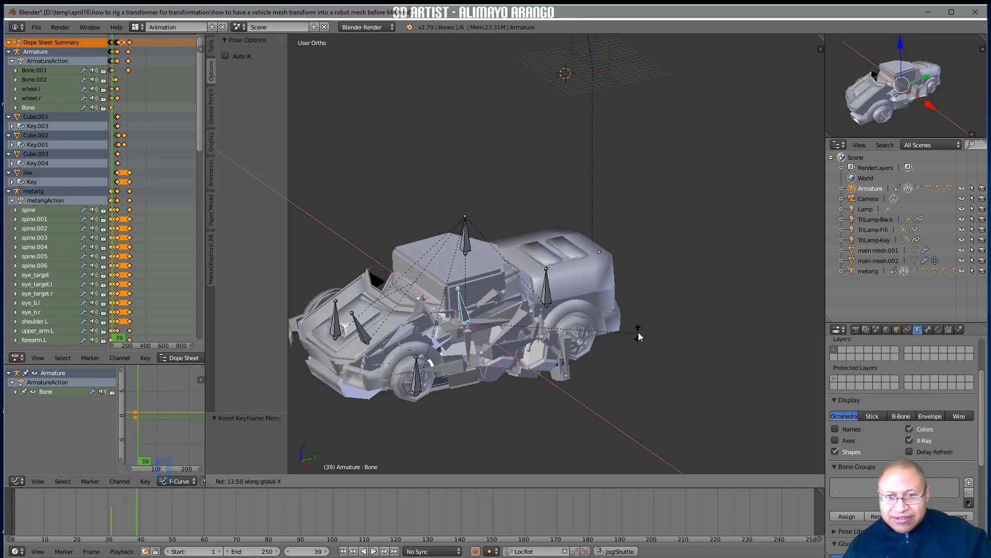
left_click(646, 277)
key("i")
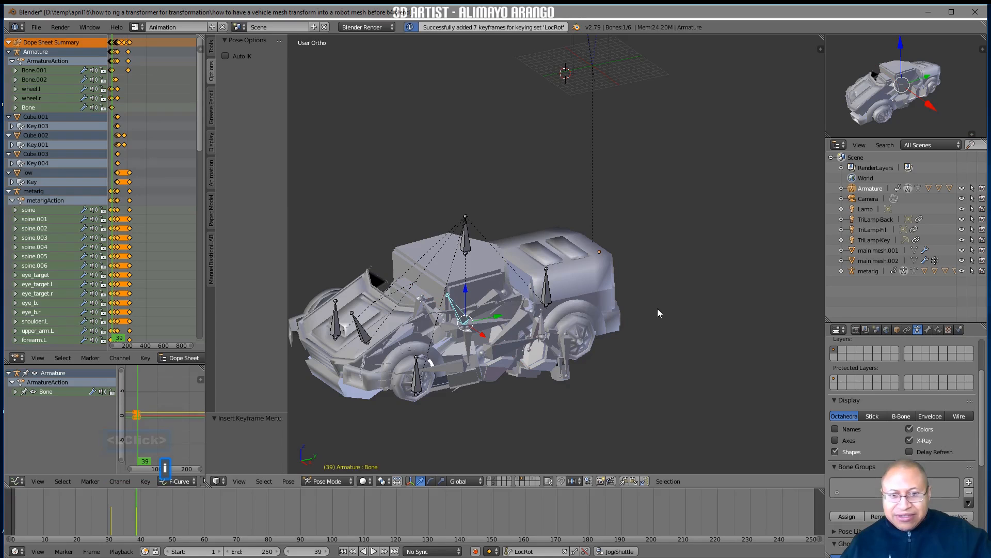
right_click_drag(138, 507, 110, 516)
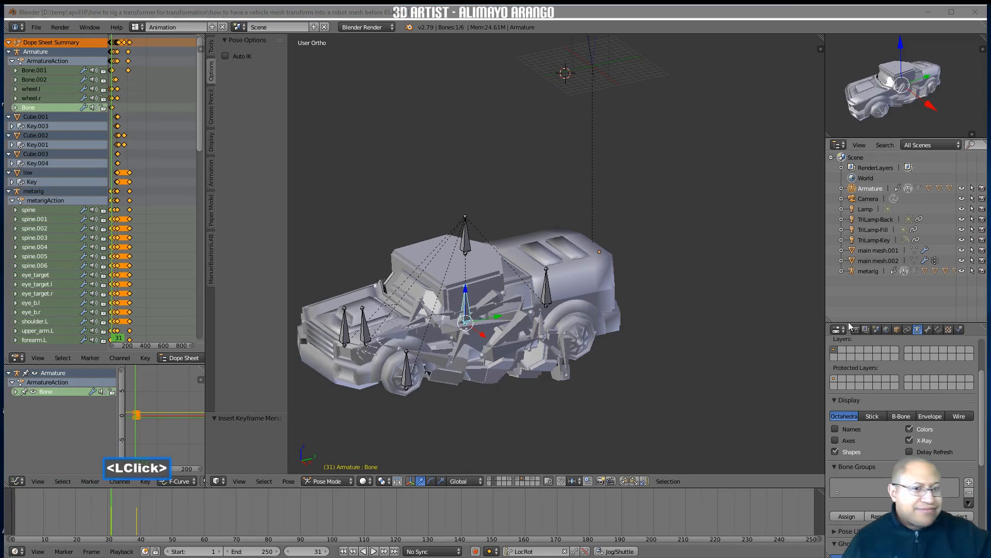
left_click(720, 354)
Review the motion up to frame 98, select main_foot_ctrl.l on the metarig, and insert a LocRot keyframe there
right_click_drag(128, 519, 309, 500)
middle_click_drag(540, 414, 515, 396)
mouse_move(311, 494)
right_mouse_down()
mouse_move(330, 507)
mouse_move(380, 491)
mouse_move(296, 492)
mouse_move(315, 494)
right_mouse_up()
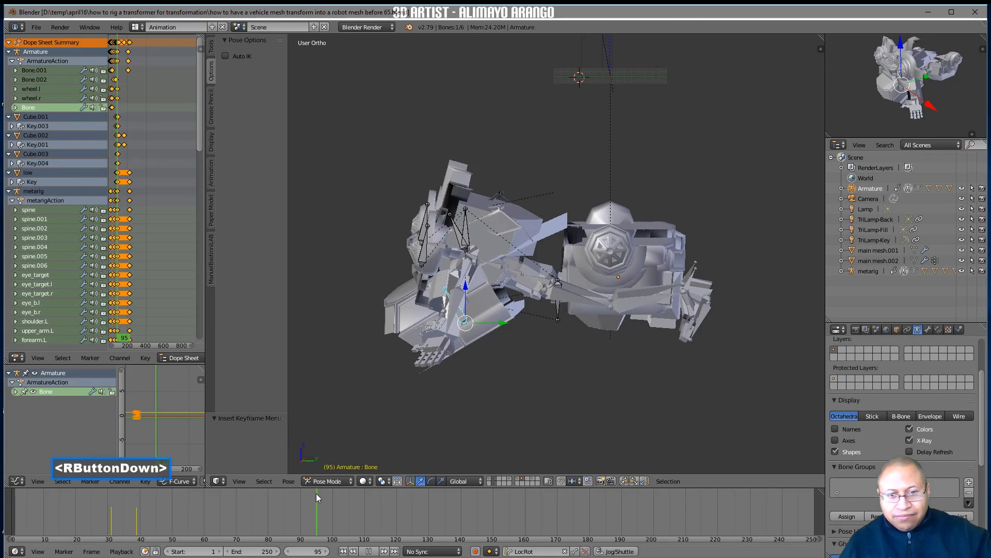
right_click_drag(316, 493, 317, 494)
middle_click_drag(383, 444, 445, 405)
right_click_drag(323, 509, 328, 510)
left_click(708, 317)
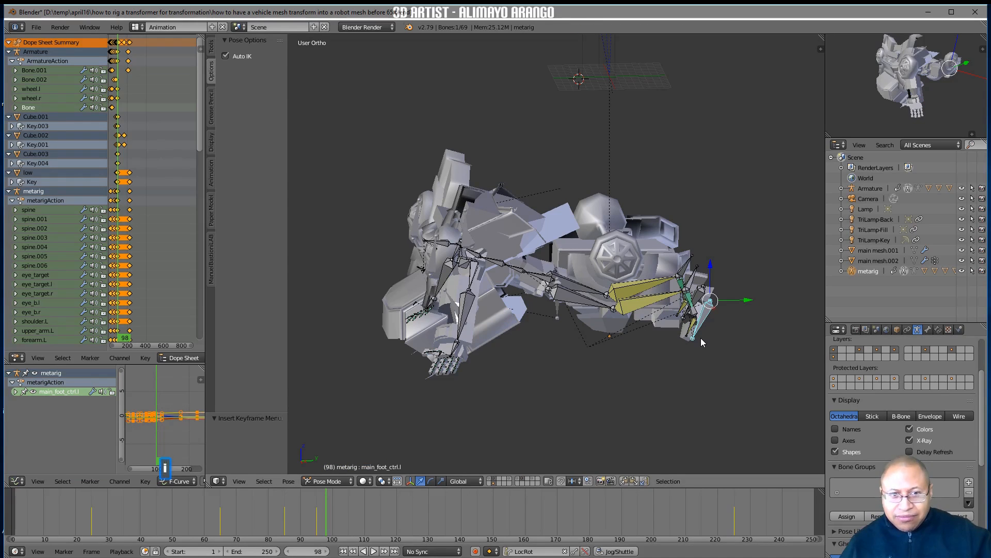
key("i")
On frame 109, move main_foot_ctrl.l forward along global Y and down about 5.1 units along Z, then insert a LocRot keyframe
right_click_drag(326, 504, 361, 505)
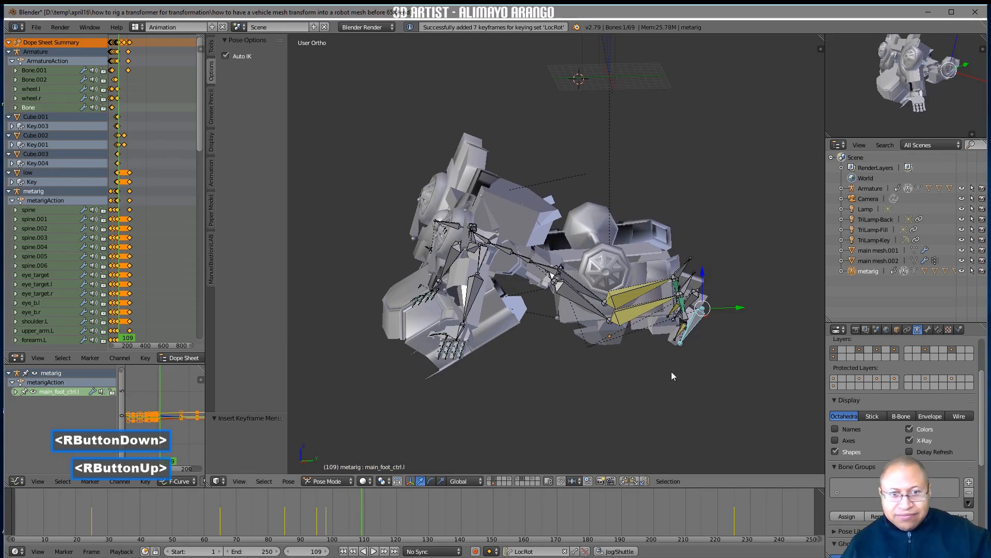
left_click_drag(734, 309, 659, 316)
left_click_drag(626, 280, 623, 311)
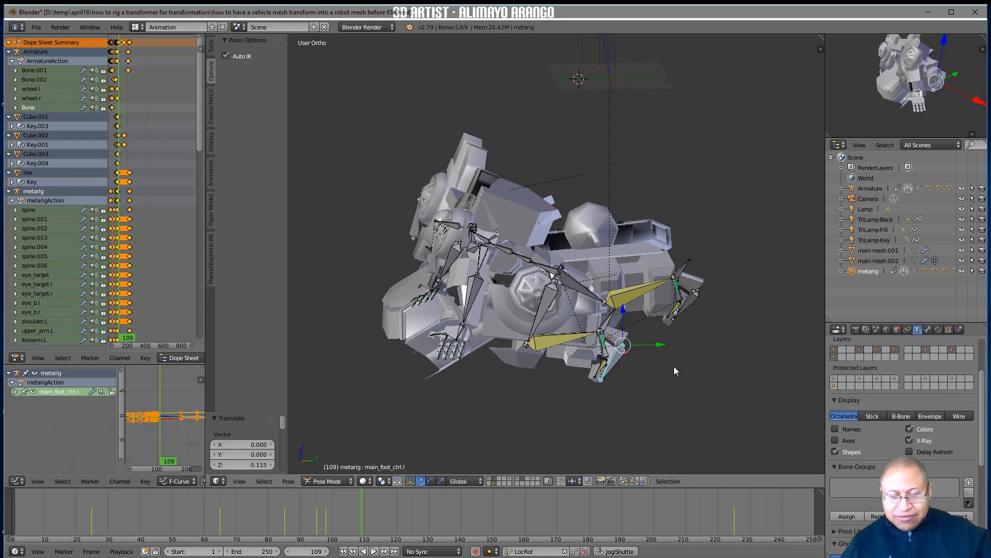
key("i")
On frame 115, turn off Auto IK and rotate spine.002 about 29° around the global Y axis
mouse_move(362, 505)
right_mouse_down()
mouse_move(286, 500)
mouse_move(352, 504)
right_mouse_up()
mouse_move(462, 395)
middle_mouse_down()
mouse_move(475, 386)
mouse_move(461, 390)
mouse_move(470, 375)
mouse_move(492, 371)
mouse_move(470, 382)
middle_mouse_up()
right_click_drag(356, 506, 380, 506)
middle_click_drag(447, 416, 458, 365)
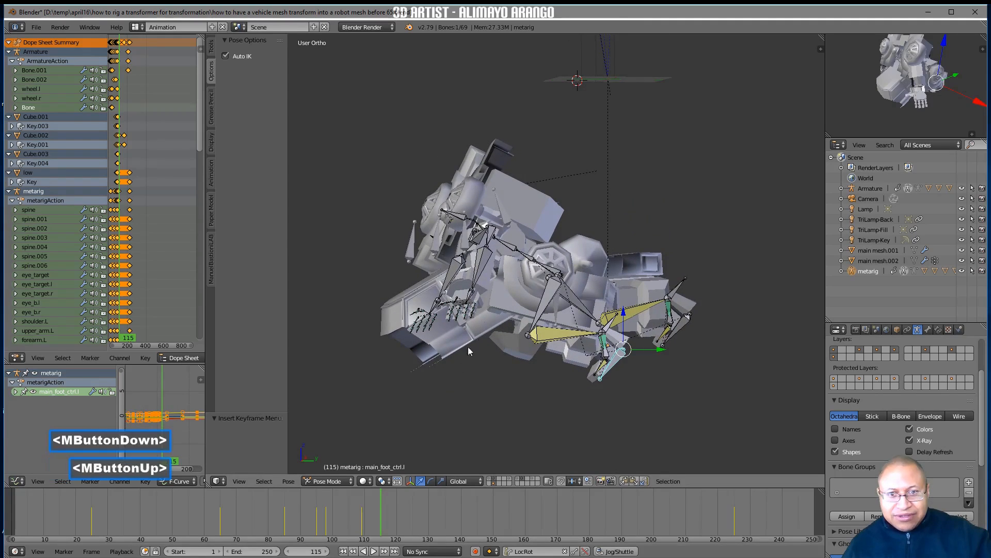
left_click(514, 262)
middle_click_drag(514, 263, 517, 334)
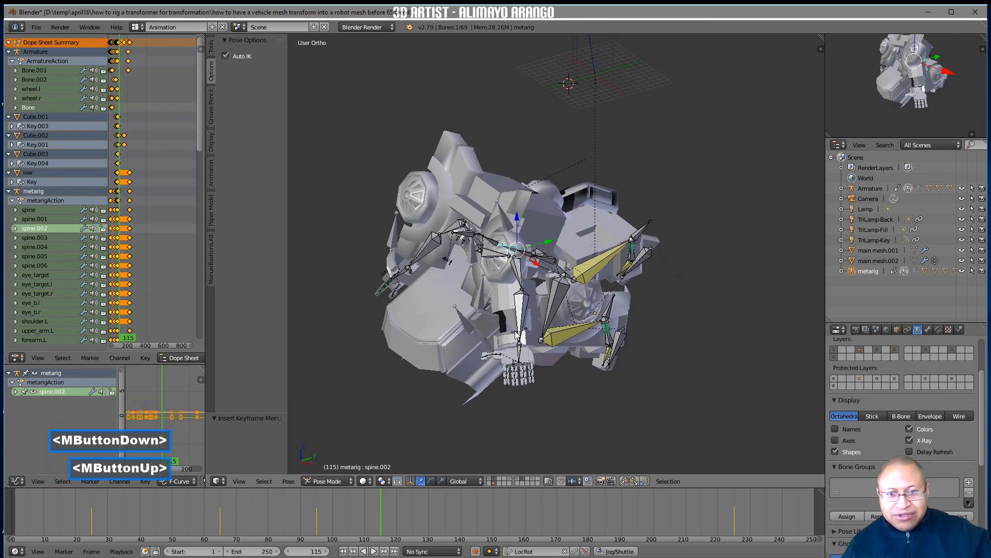
left_click(225, 56)
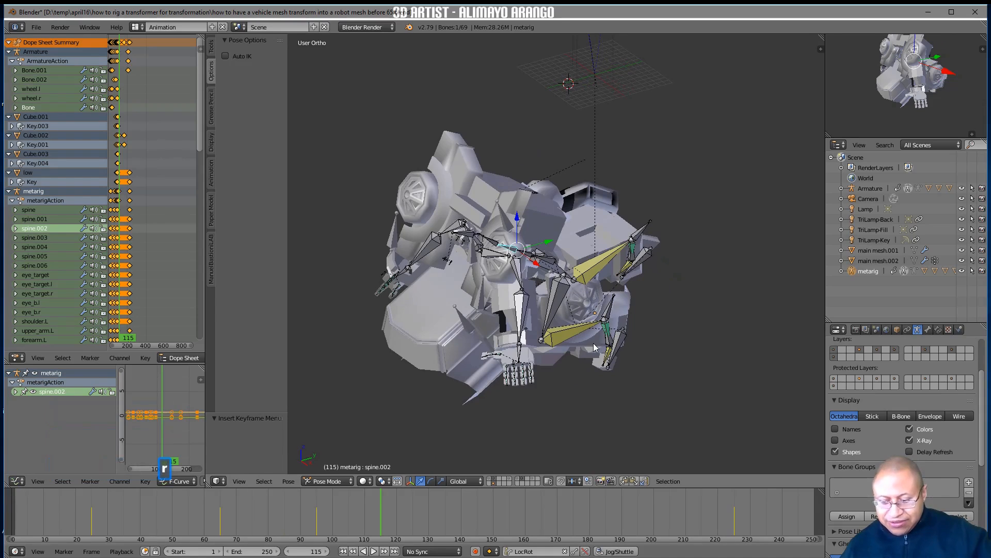
key("r")
key("y")
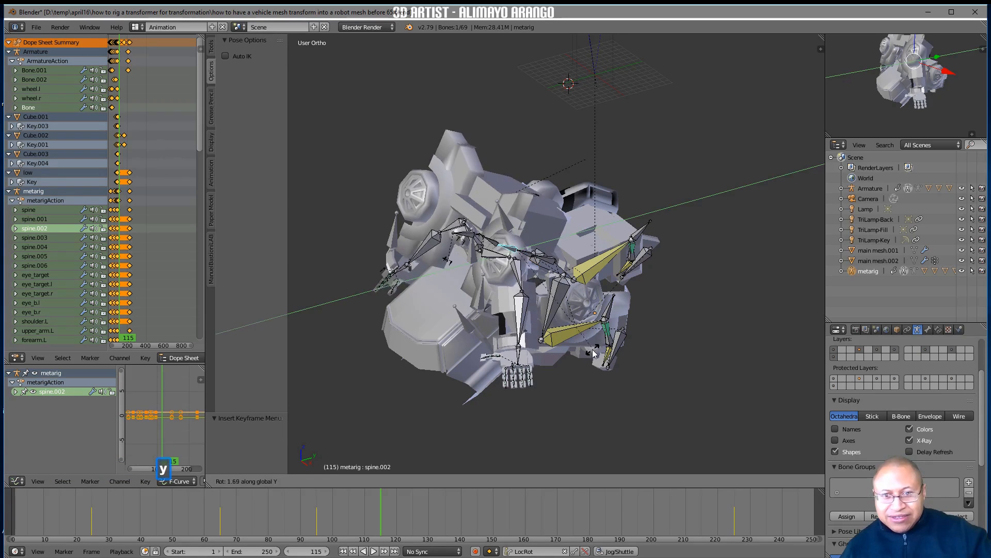
left_click(547, 423)
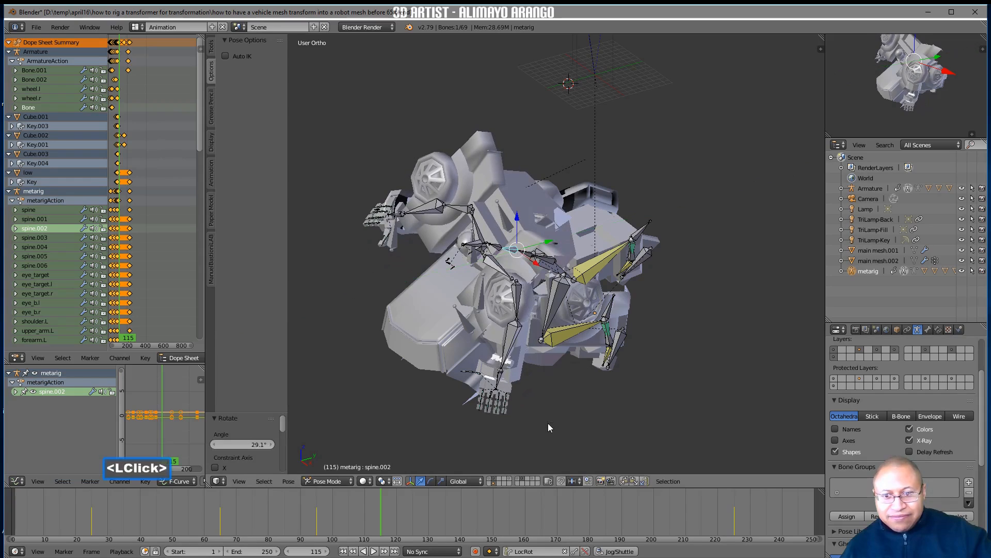
Rotate spine.002 a further 7.7° or so around the global Y axis on frame 115
middle_click_drag(532, 423, 551, 405)
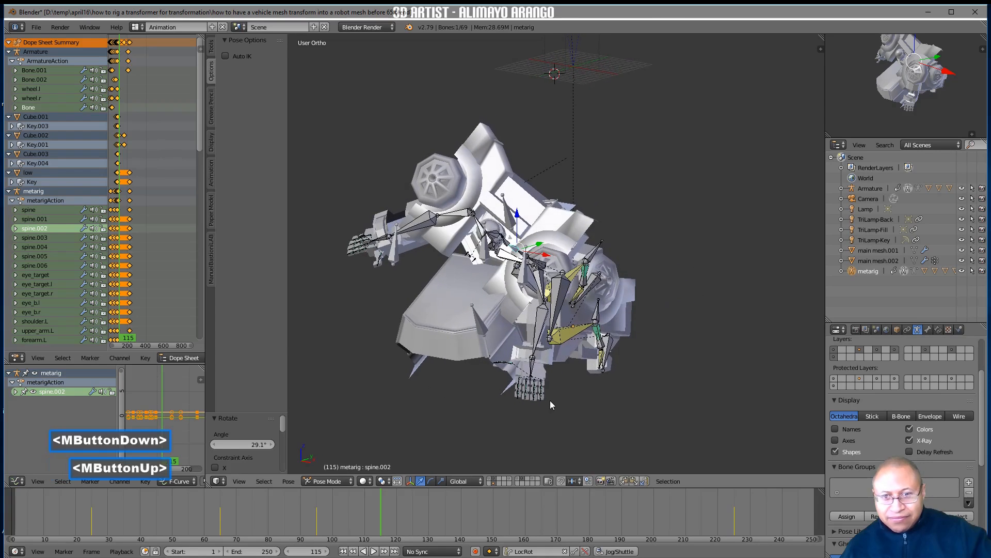
key("r")
key("y")
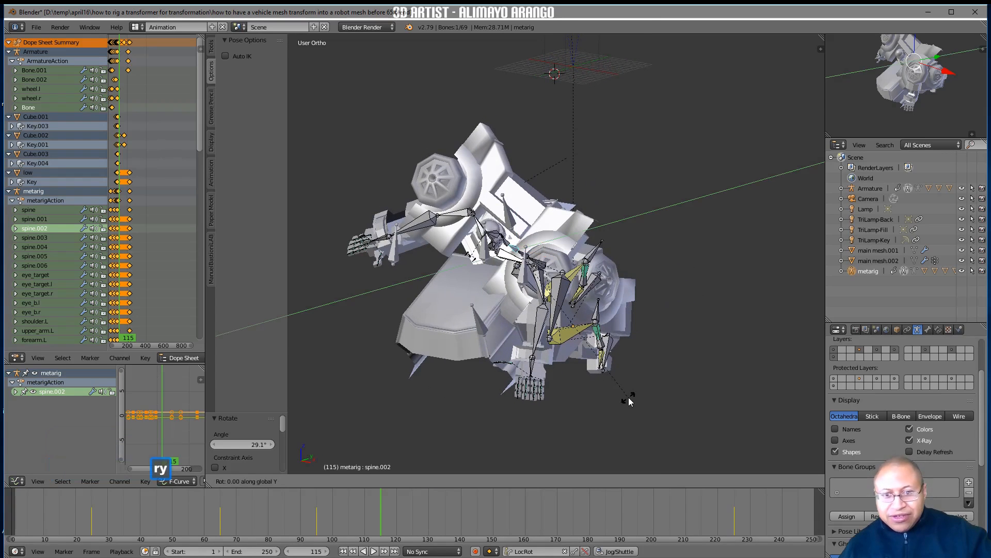
left_click(605, 414)
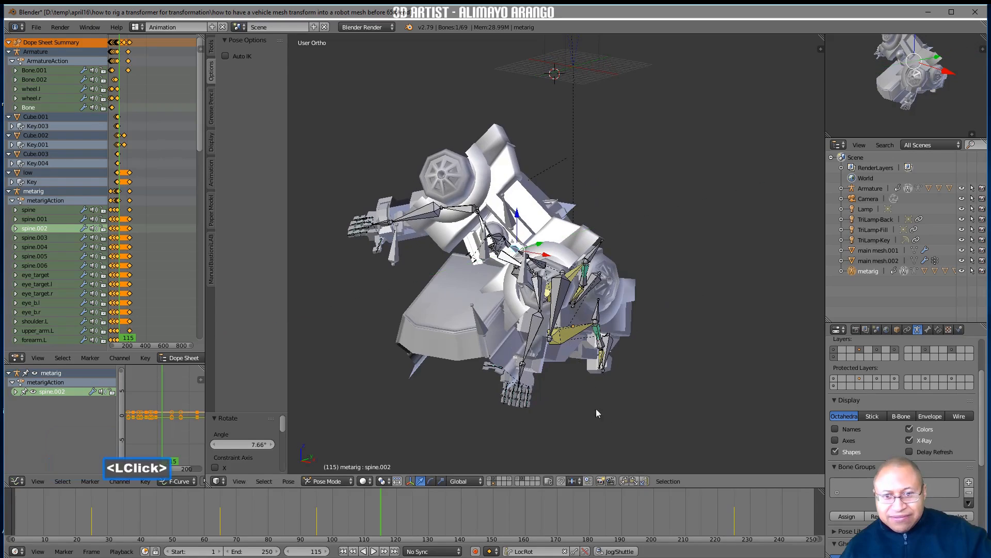
Turn on Auto IK and move hand.L about 3.3 units along the global X axis
left_click(520, 370)
left_click_drag(551, 371, 563, 376)
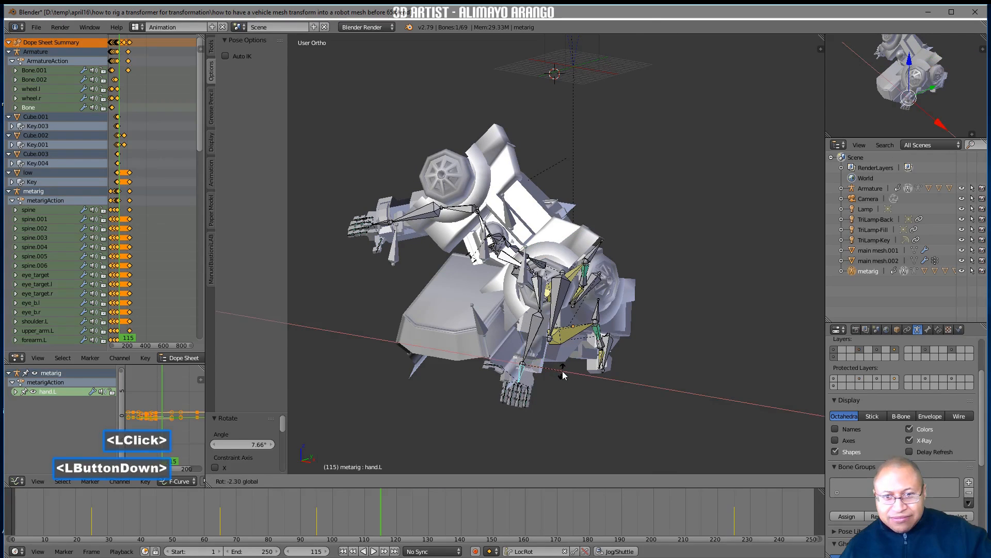
right_click(563, 376)
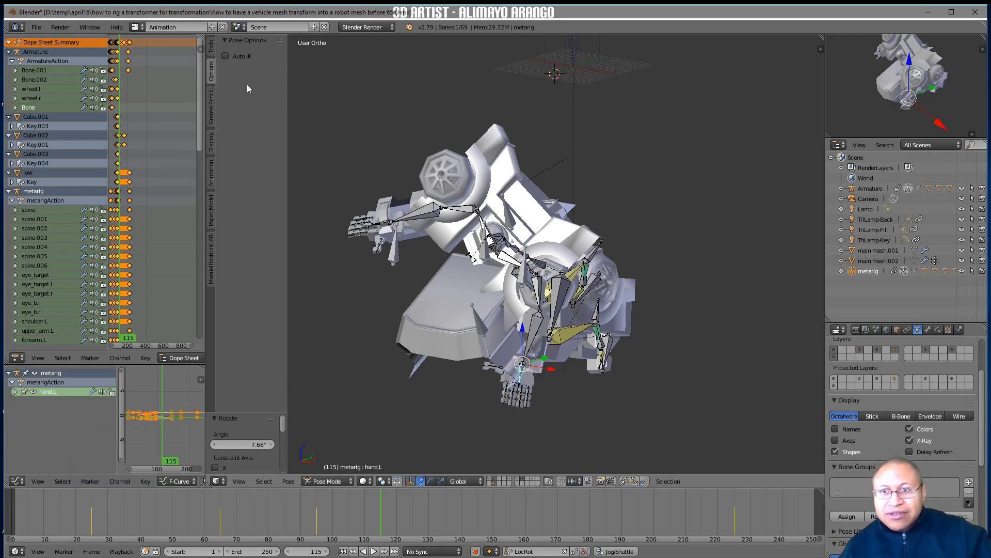
left_click(225, 57)
left_click_drag(550, 370, 567, 368)
mouse_move(567, 368)
middle_mouse_down()
mouse_move(551, 363)
mouse_move(565, 377)
middle_mouse_up()
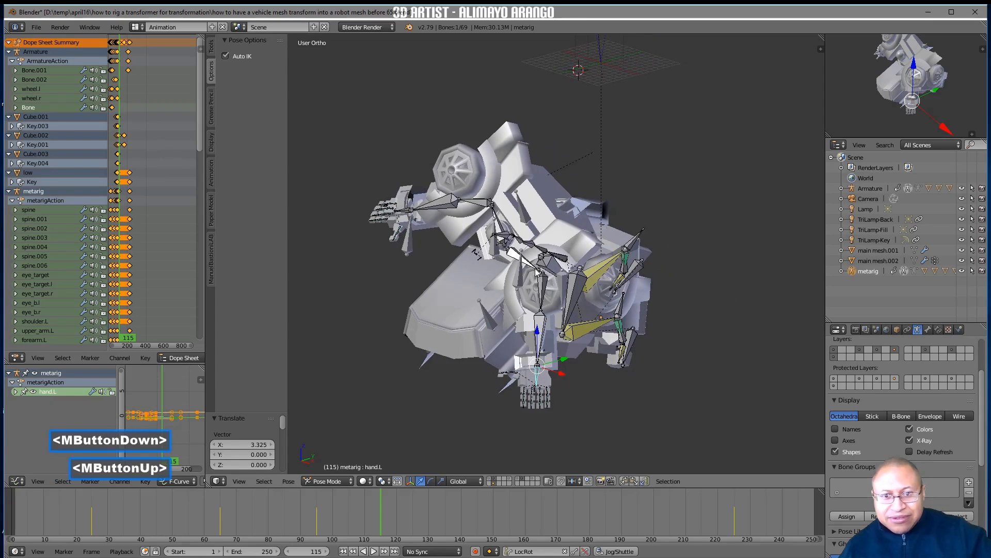
Move upper_arm.L down about 0.6 units and forearm.L down about 0.4 units along the global Z axis
left_click(543, 285)
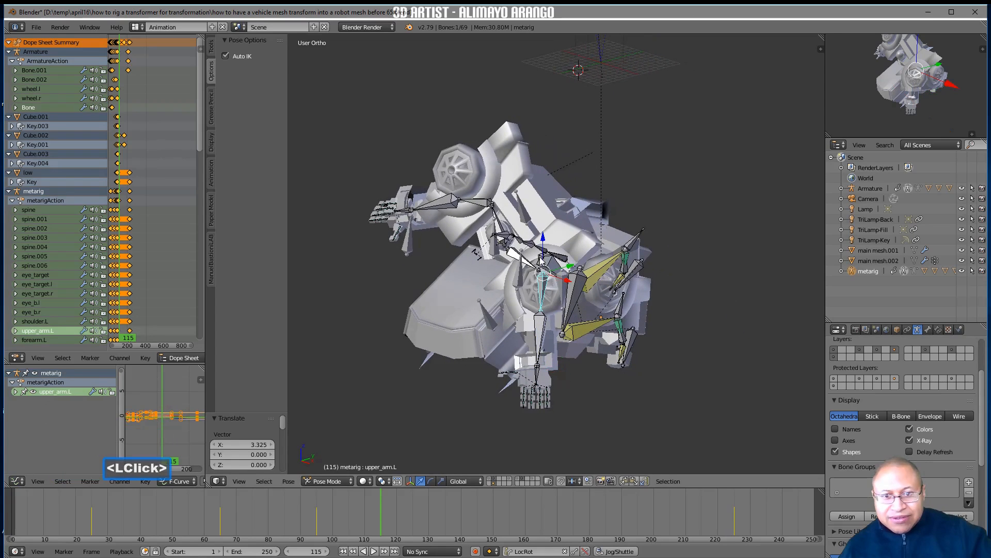
left_click_drag(544, 248, 543, 245)
left_click(534, 336)
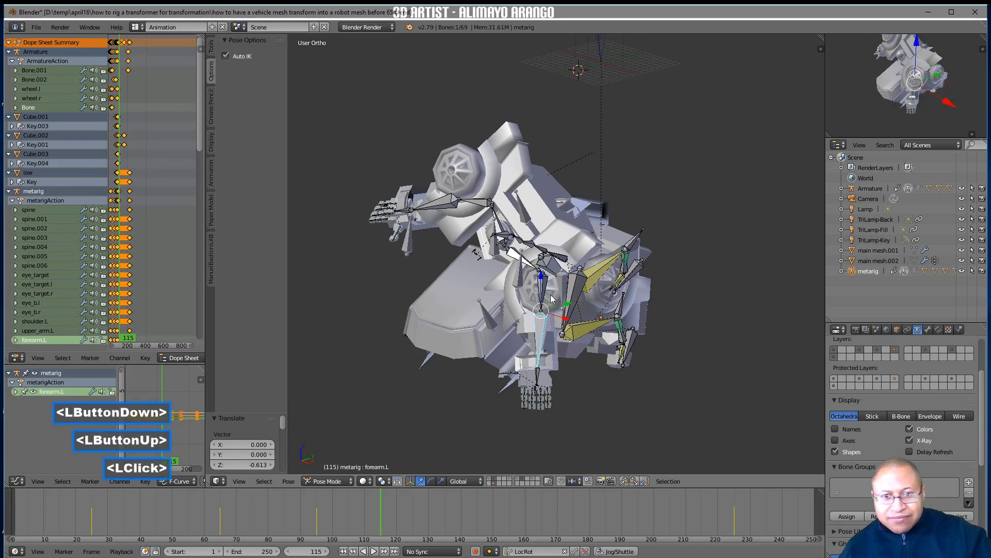
left_click_drag(542, 281, 543, 281)
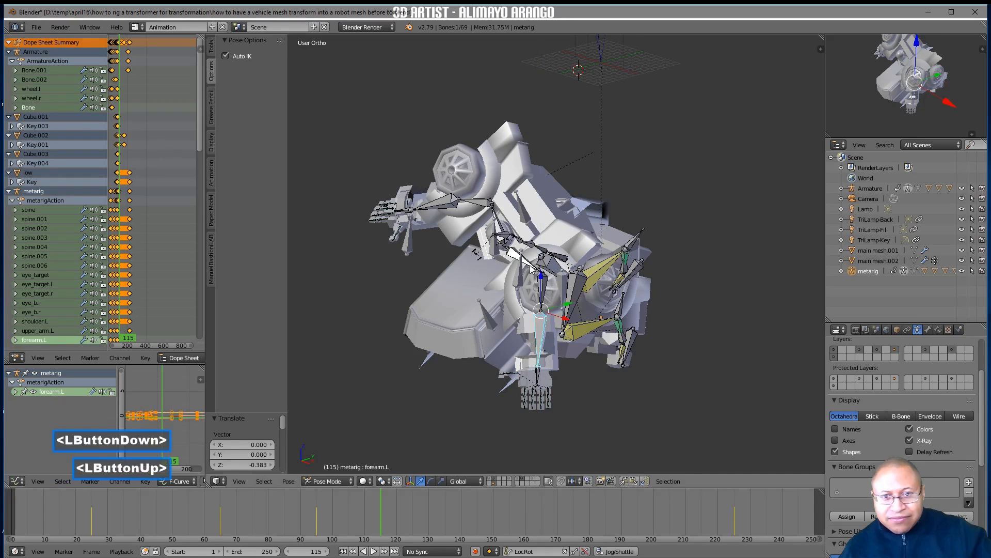
Turn off Auto IK and rotate shoulder.L about 18° around the global Y axis
left_click(531, 269)
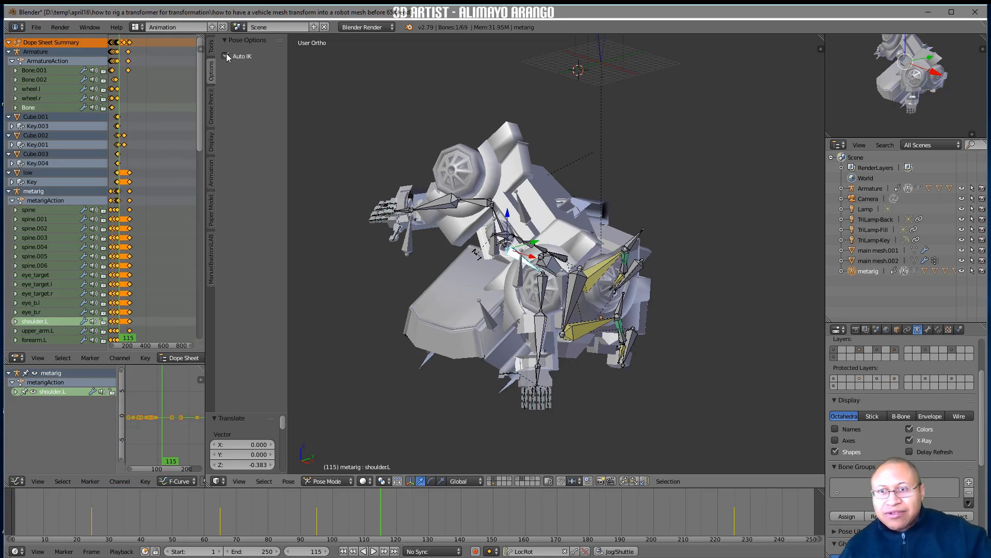
key("r")
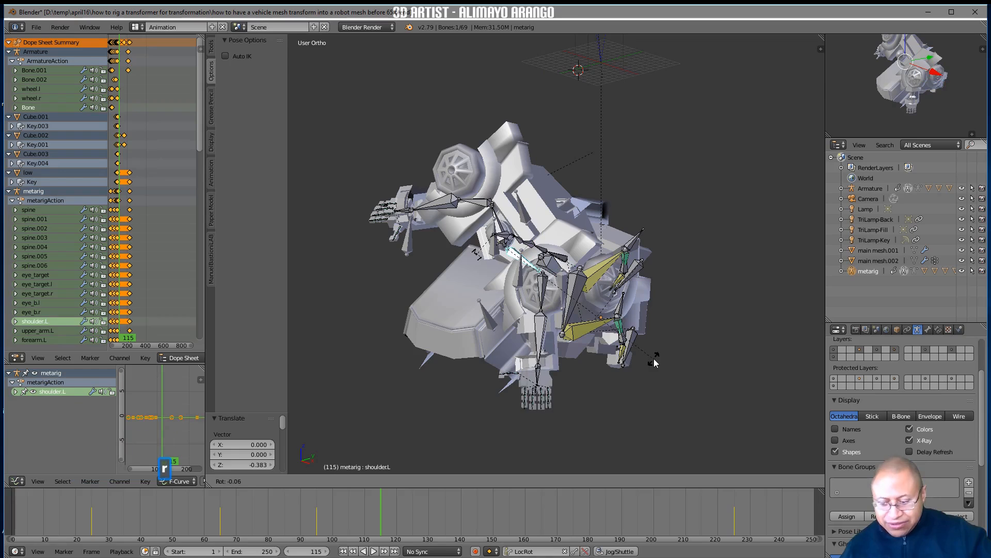
key("z")
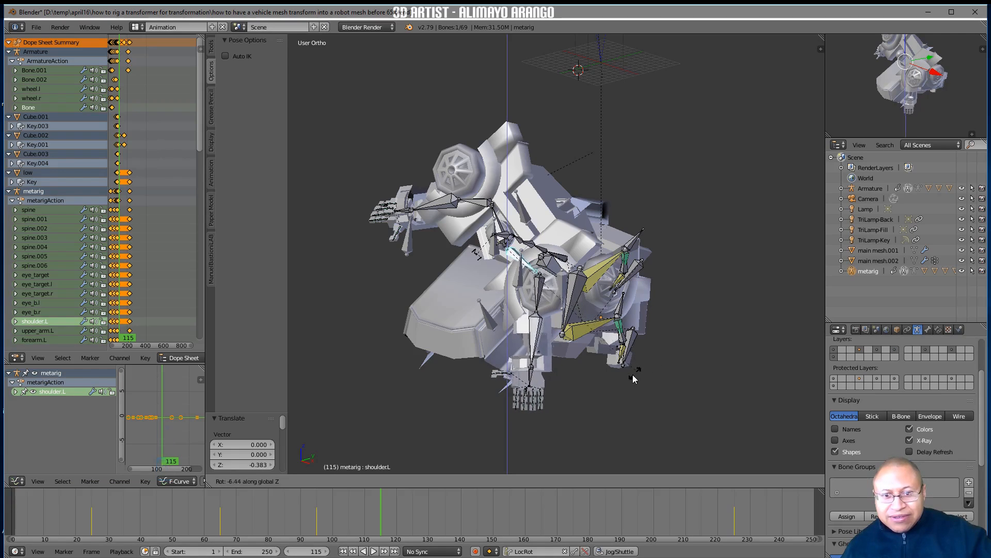
key("y")
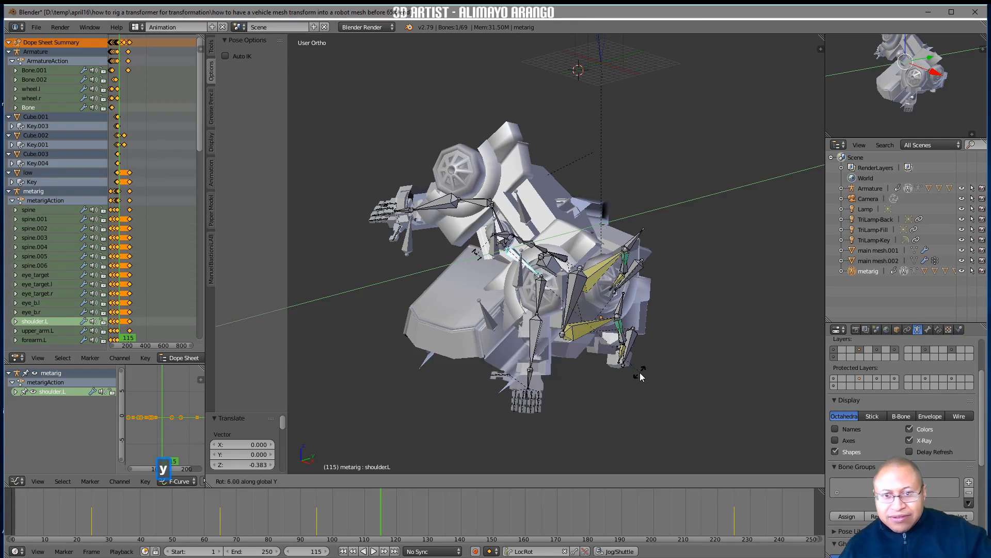
left_click(616, 404)
Reposition hand.L with Auto IK on, insert a LocRot keyframe on frame 115, and save the file as the next numbered version
left_click(526, 343)
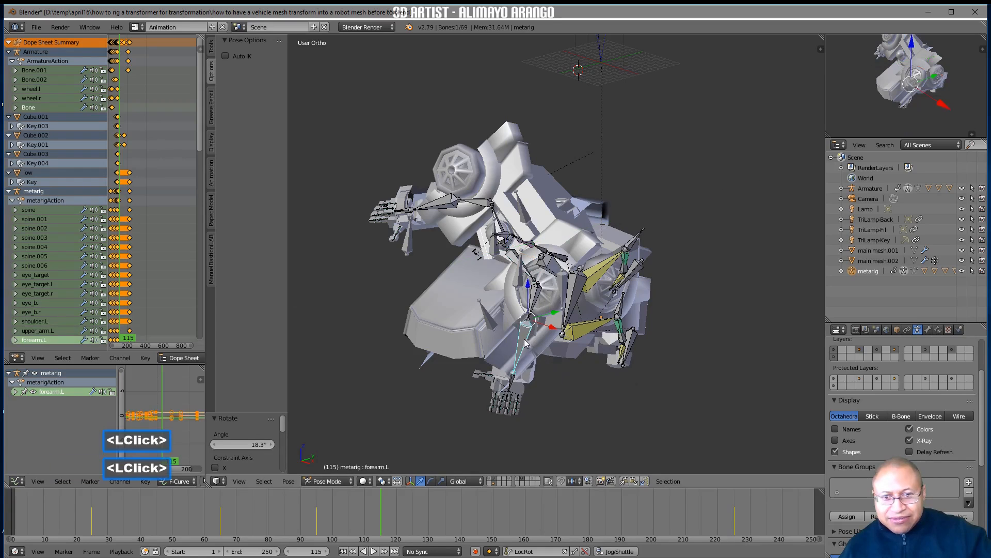
left_click(516, 383)
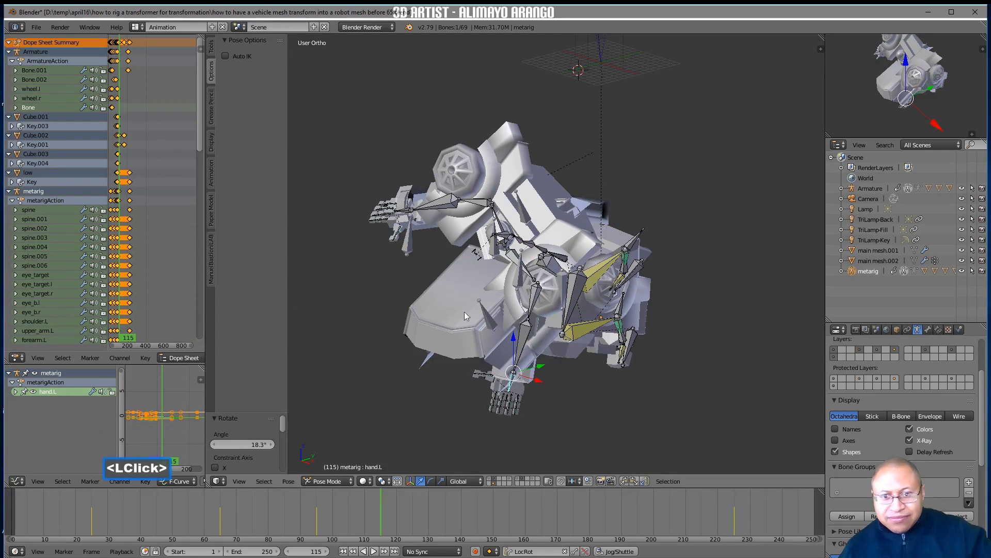
left_click(240, 56)
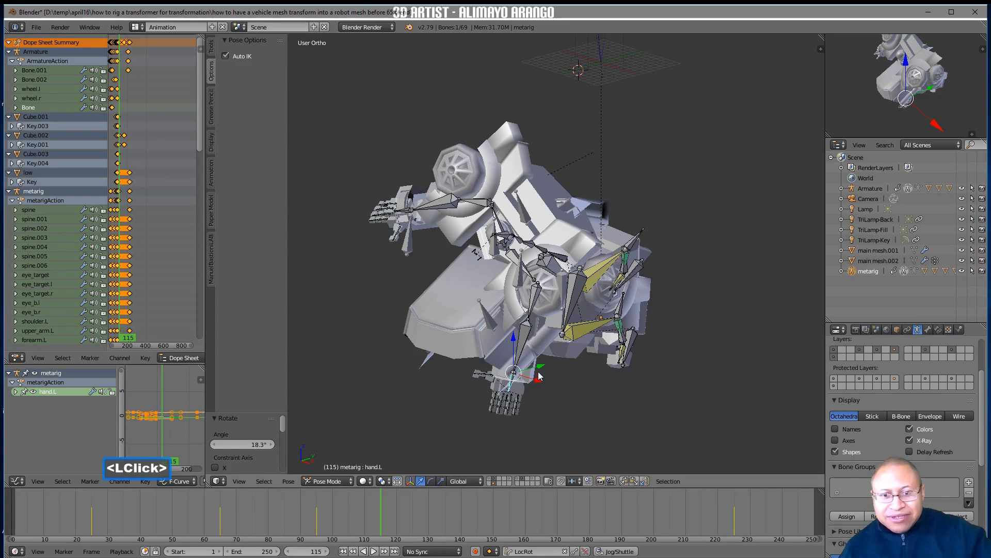
left_click_drag(540, 385, 579, 374)
mouse_move(580, 374)
middle_mouse_down()
mouse_move(589, 392)
mouse_move(607, 390)
mouse_move(587, 391)
middle_mouse_up()
key("i")
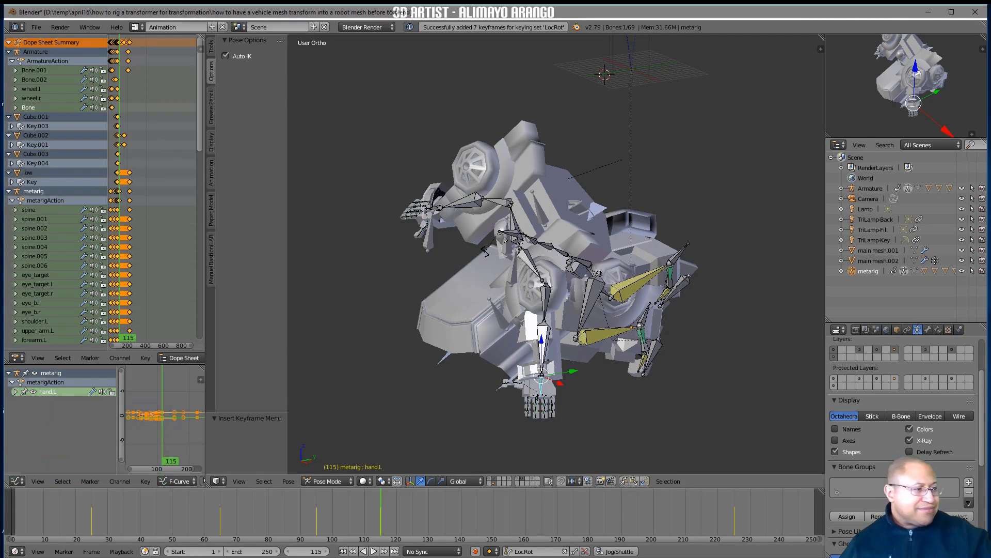
left_click(729, 384)
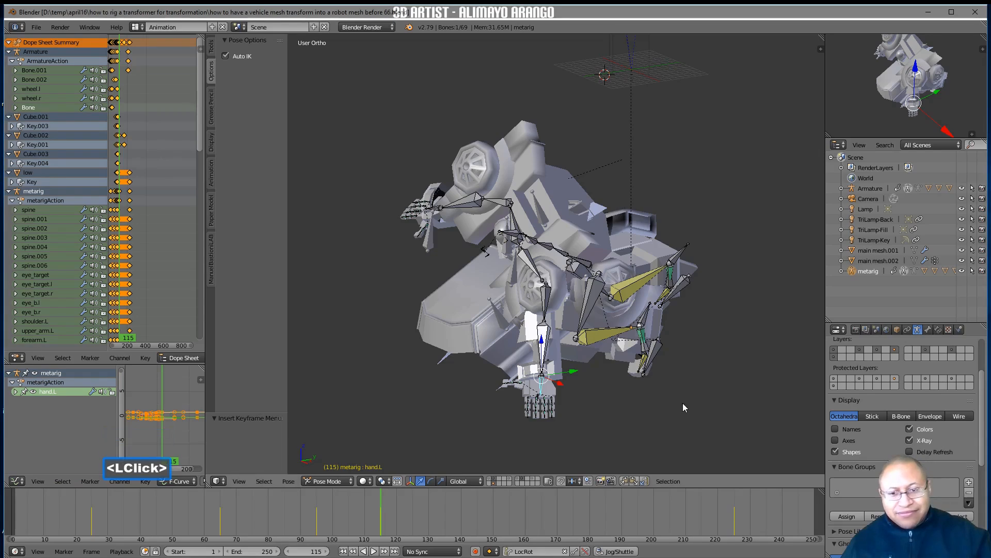
On frame 112, move main_foot_ctrl.r about 15.6 units along negative global Y and about 5.7 units down along global Z
mouse_move(355, 527)
right_mouse_down()
mouse_move(334, 510)
mouse_move(296, 515)
mouse_move(399, 522)
mouse_move(348, 522)
mouse_move(364, 522)
right_mouse_up()
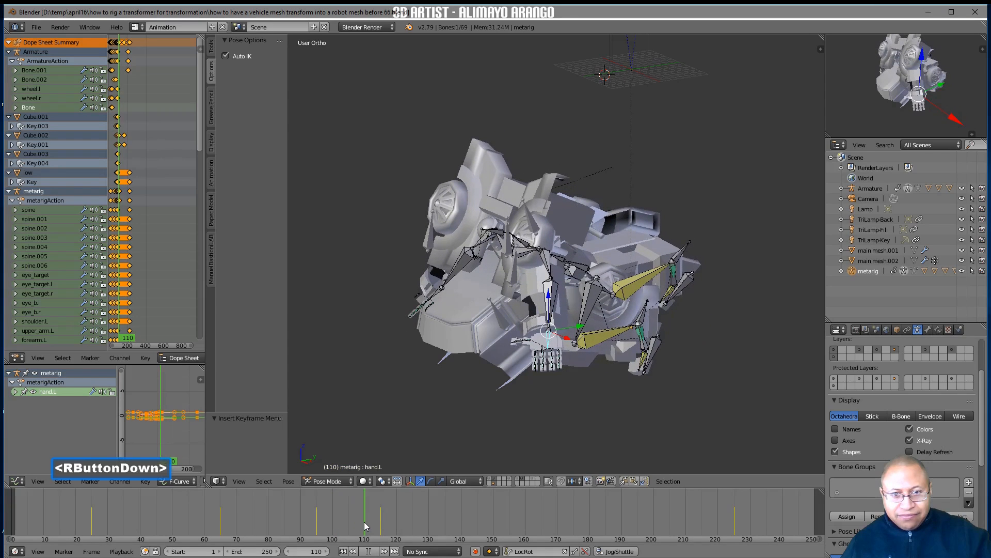
right_click_drag(367, 522, 370, 522)
left_click(690, 279)
left_click_drag(690, 279, 623, 293)
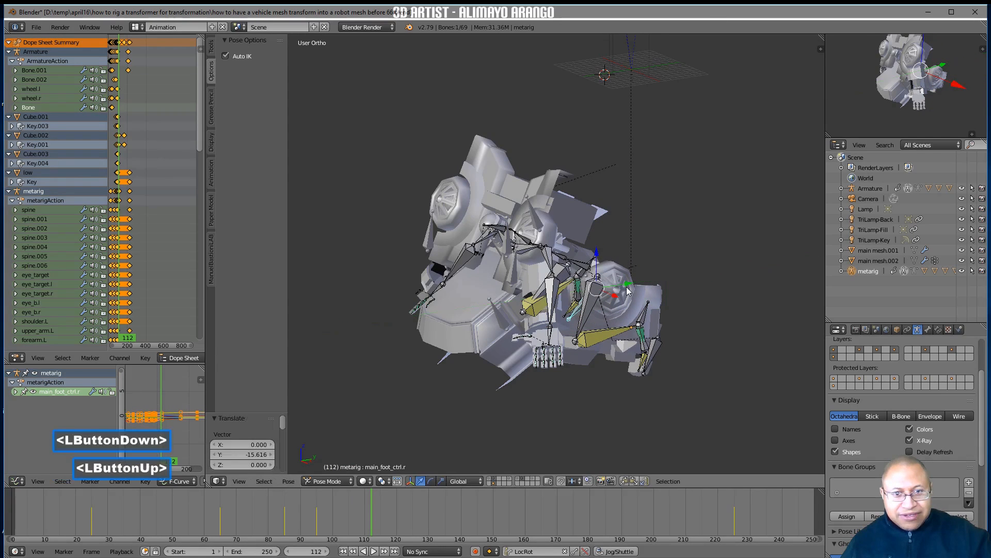
left_click_drag(598, 262, 587, 320)
mouse_move(588, 320)
middle_mouse_down()
mouse_move(602, 317)
mouse_move(574, 328)
middle_mouse_up()
Rotate main_foot_ctrl.r about -37° around the global X axis and insert a LocRot keyframe on frame 112
key("r")
key("x")
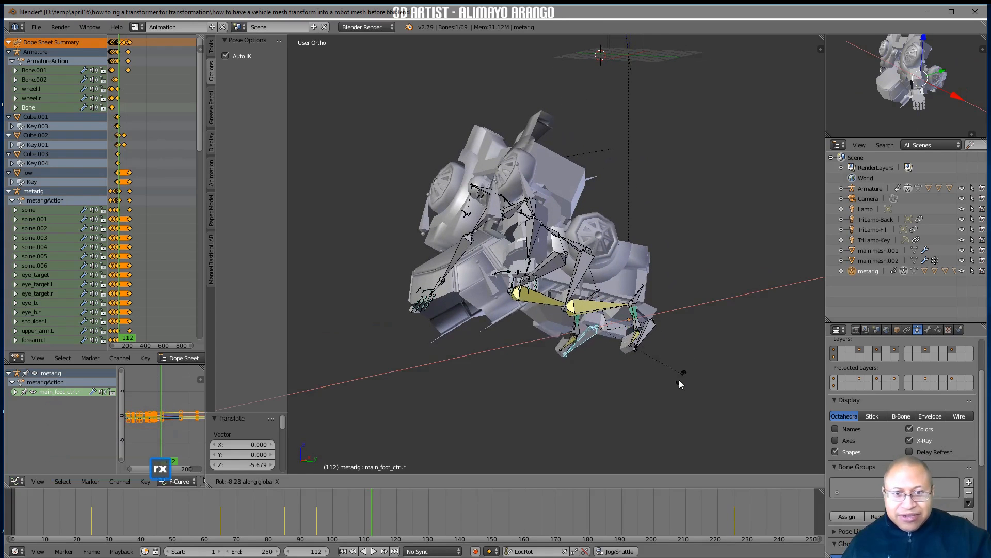
left_click(645, 407)
middle_click_drag(636, 369, 635, 337)
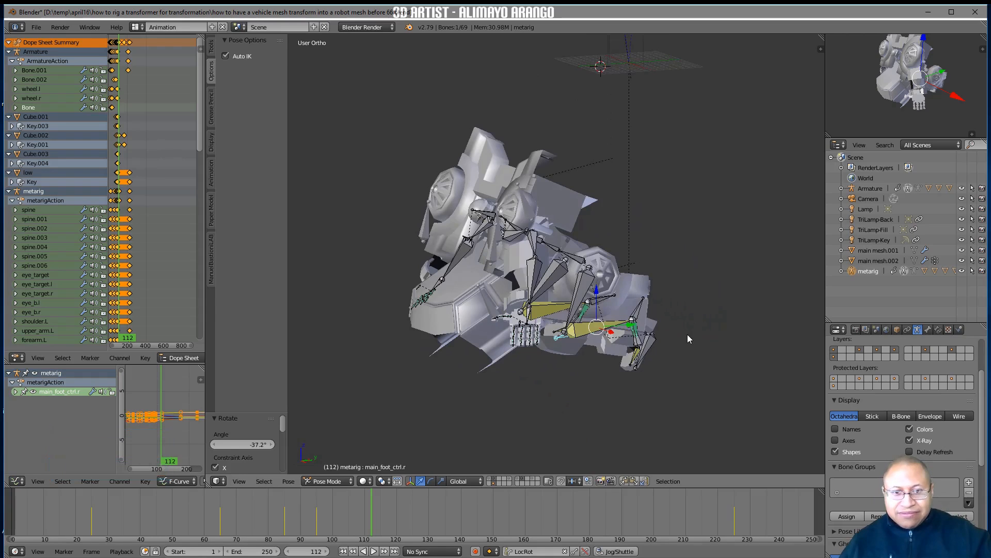
key("i")
mouse_move(365, 504)
right_mouse_down()
mouse_move(310, 506)
mouse_move(370, 496)
right_mouse_up()
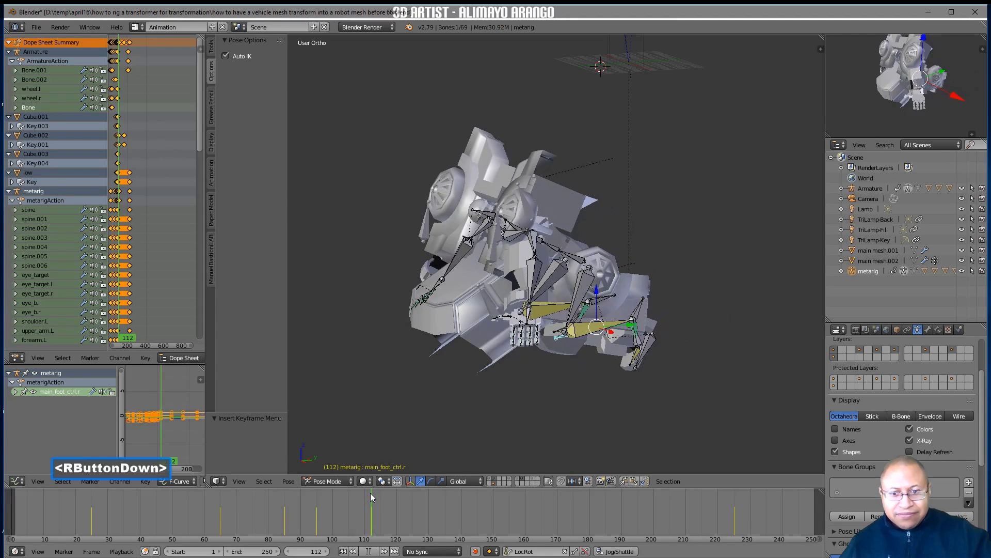
right_click_drag(370, 492, 370, 493)
Filter the Dope Sheet to show only the keyframes of the selected bone
scroll(197, 483, "down", 2)
scroll(197, 483, "down", 2)
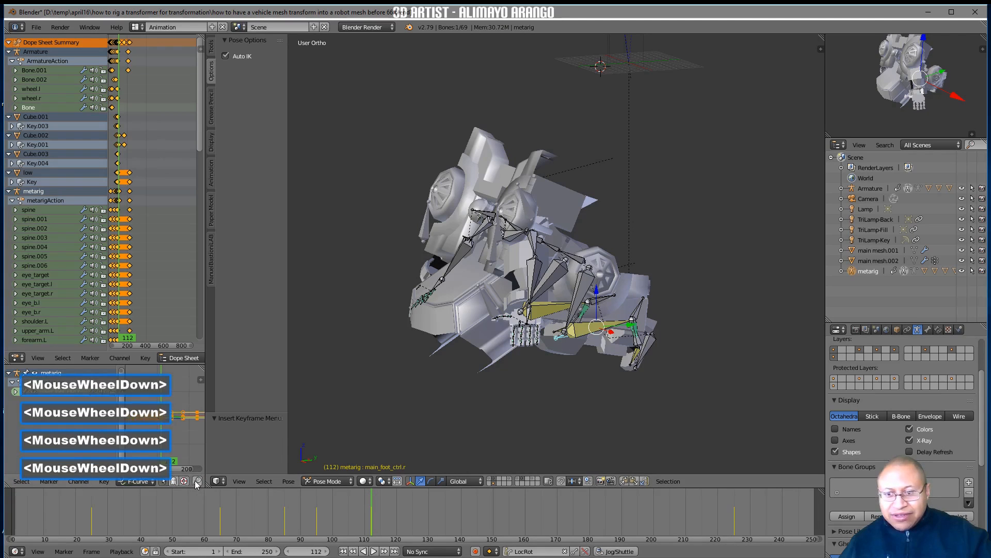
middle_click_drag(665, 330, 634, 345)
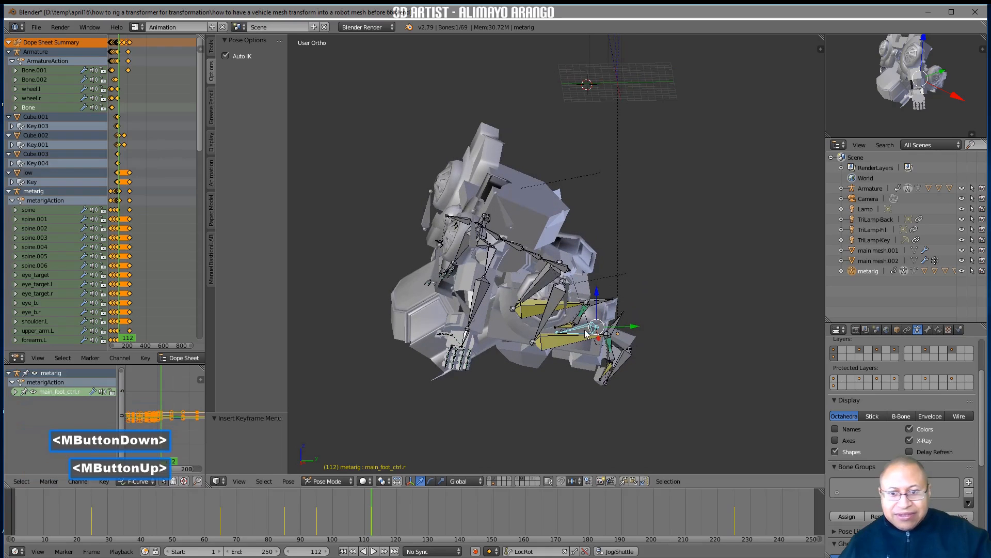
scroll(160, 148, "up", 3)
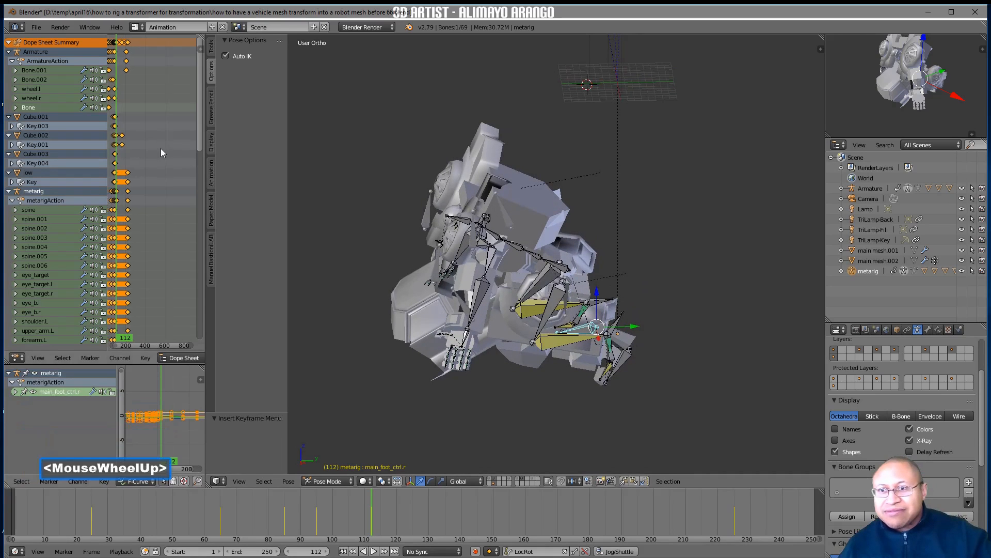
middle_click_drag(159, 147, 159, 143)
scroll(160, 150, "up", 5)
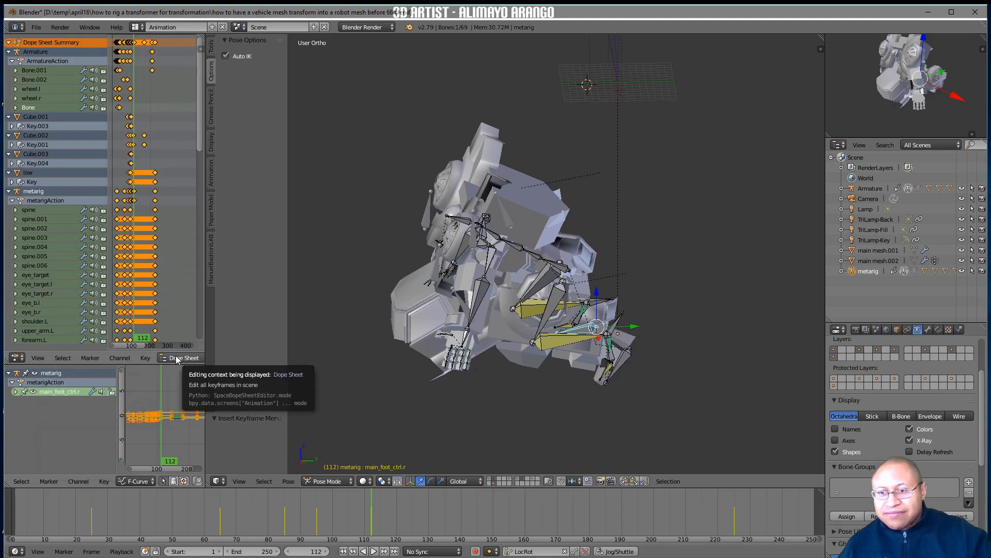
scroll(176, 359, "down", 10)
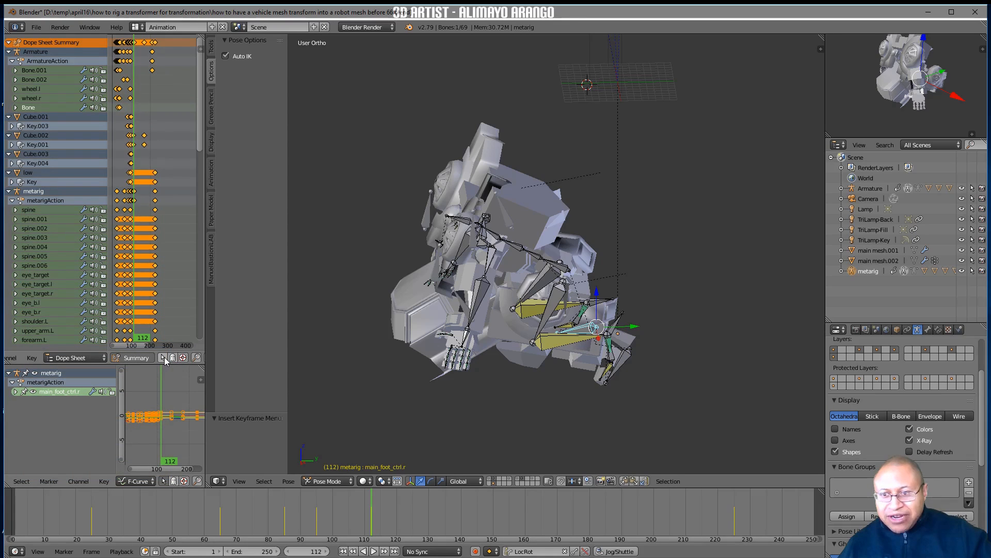
left_click(163, 358)
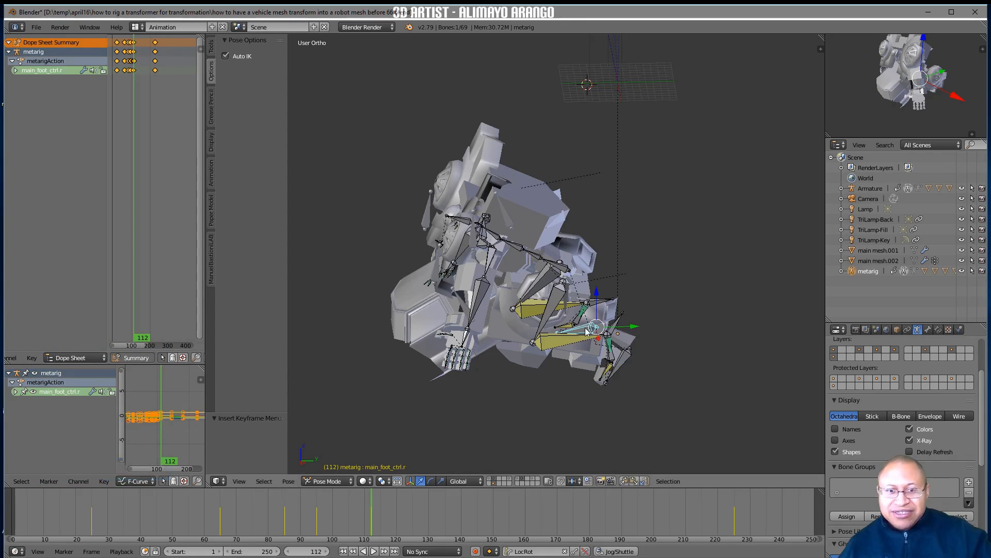
Shift main_foot_ctrl.r's selected keyframes about 35 frames forward in the Dope Sheet
left_click(134, 47)
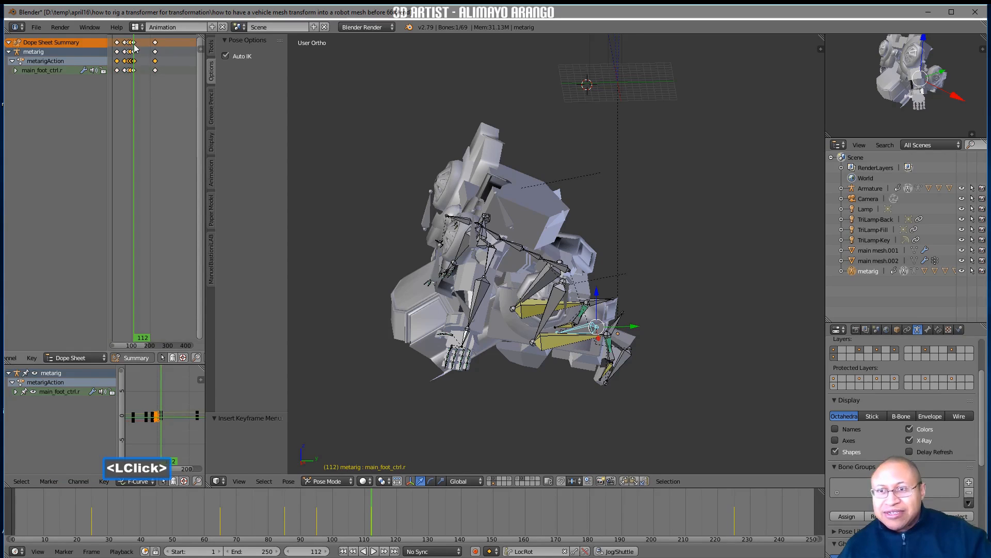
left_click(135, 45)
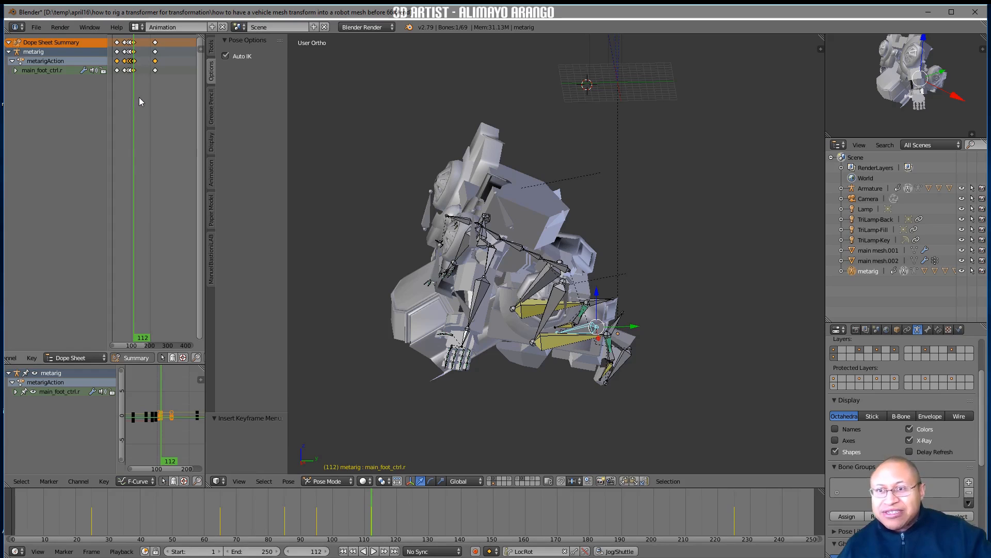
key("g")
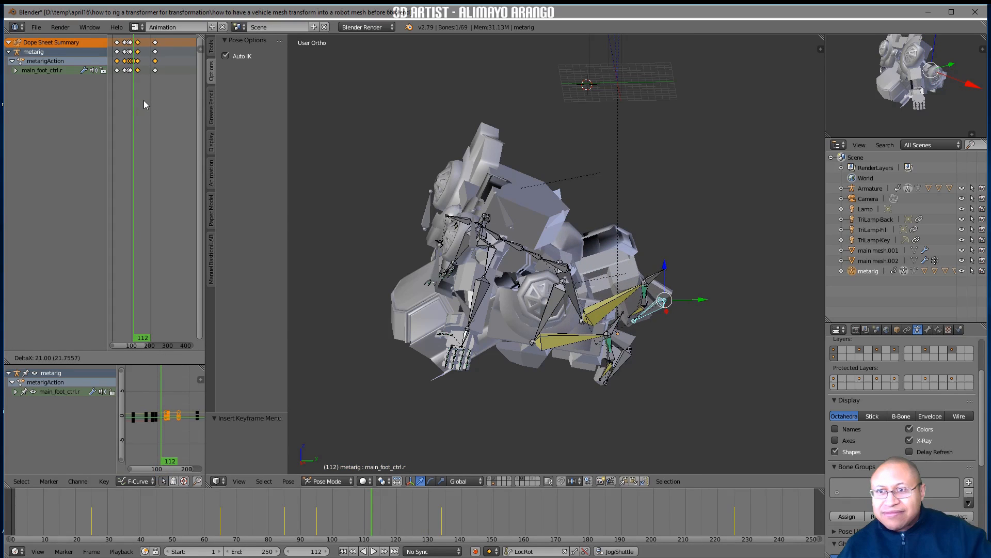
left_click(146, 101)
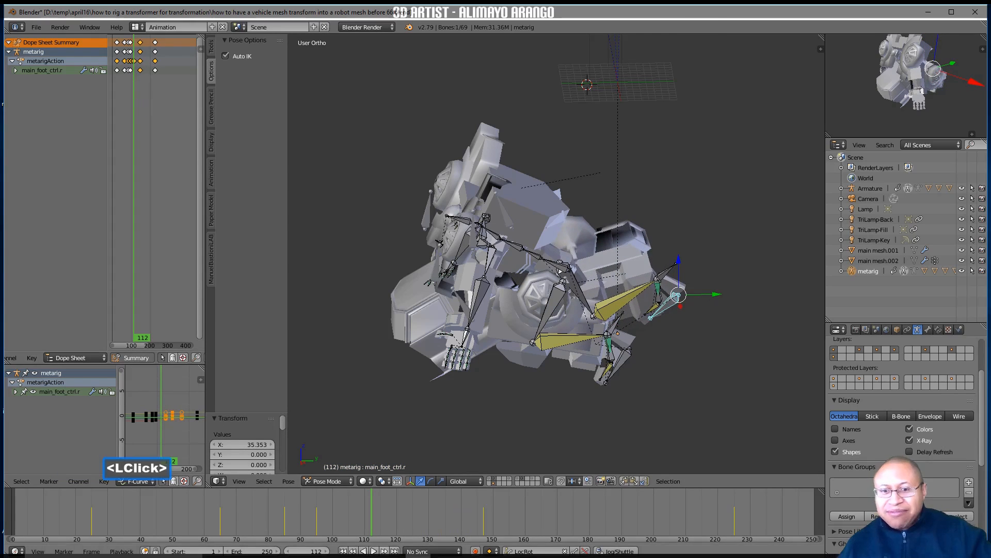
On frame 69, select the Cube.000 mesh and keyframe its Key 1 shape key at a value of 0.000
right_click_drag(370, 515, 234, 509)
left_click(414, 355)
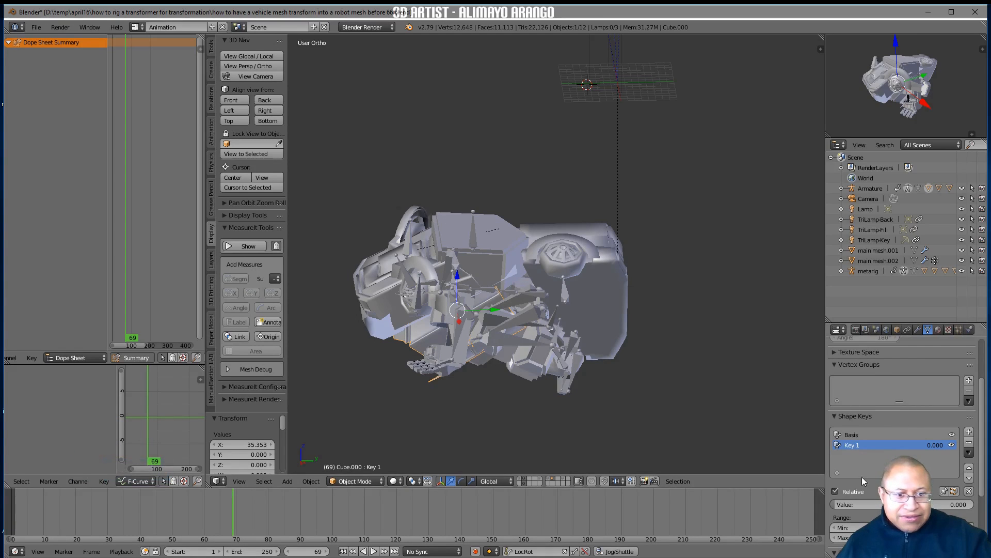
key("i")
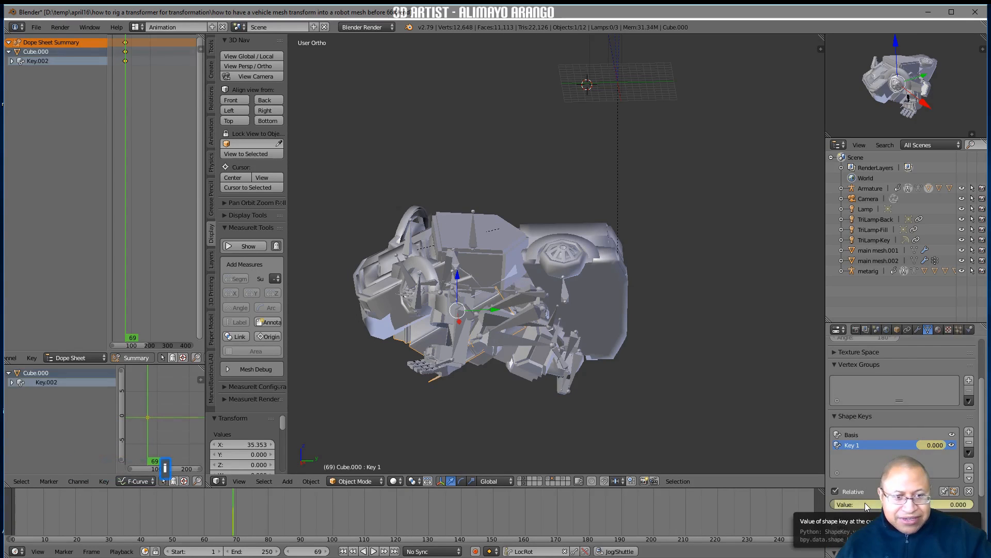
On frame 81, set Cube.000's Key 1 shape key to 1.000 and keyframe the value
right_click(242, 519)
right_click_drag(243, 519, 273, 522)
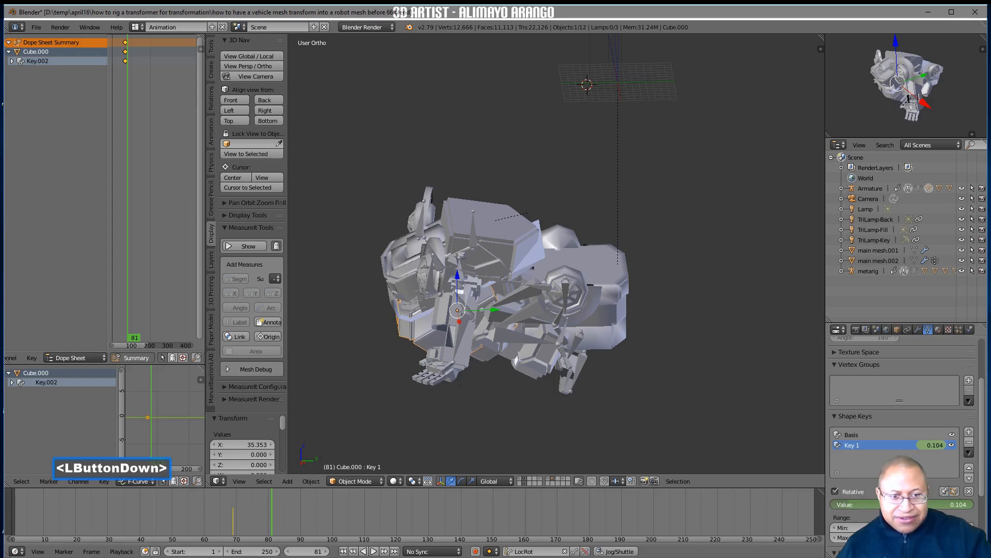
left_click_drag(966, 506, 976, 509)
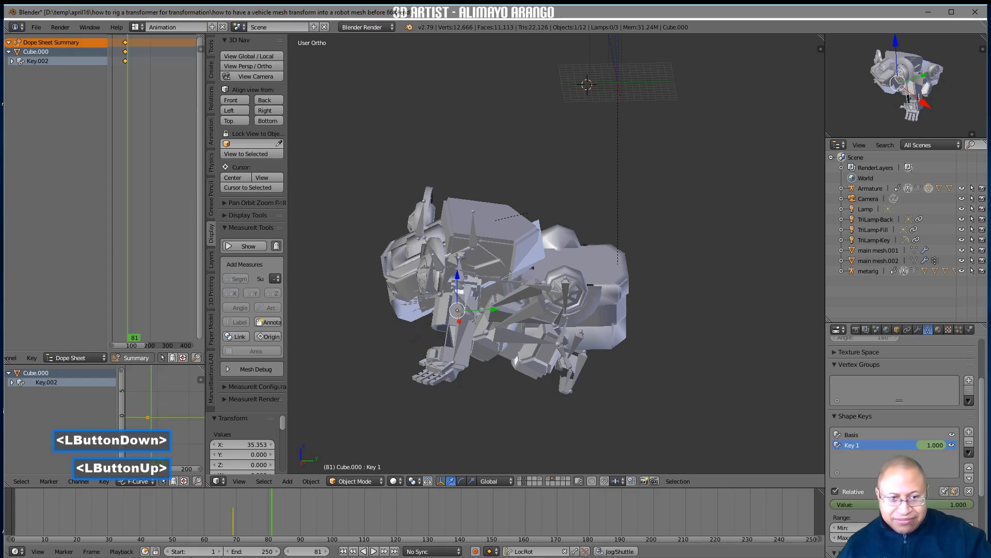
key("i")
Examine the transformation from frame 80 onward from several angles
mouse_move(273, 512)
right_mouse_down()
mouse_move(191, 510)
mouse_move(288, 490)
mouse_move(374, 490)
mouse_move(435, 543)
mouse_move(545, 543)
mouse_move(353, 503)
mouse_move(617, 502)
mouse_move(455, 528)
mouse_move(280, 491)
mouse_move(207, 494)
mouse_move(294, 496)
mouse_move(268, 498)
right_mouse_up()
middle_click_drag(374, 427, 473, 377)
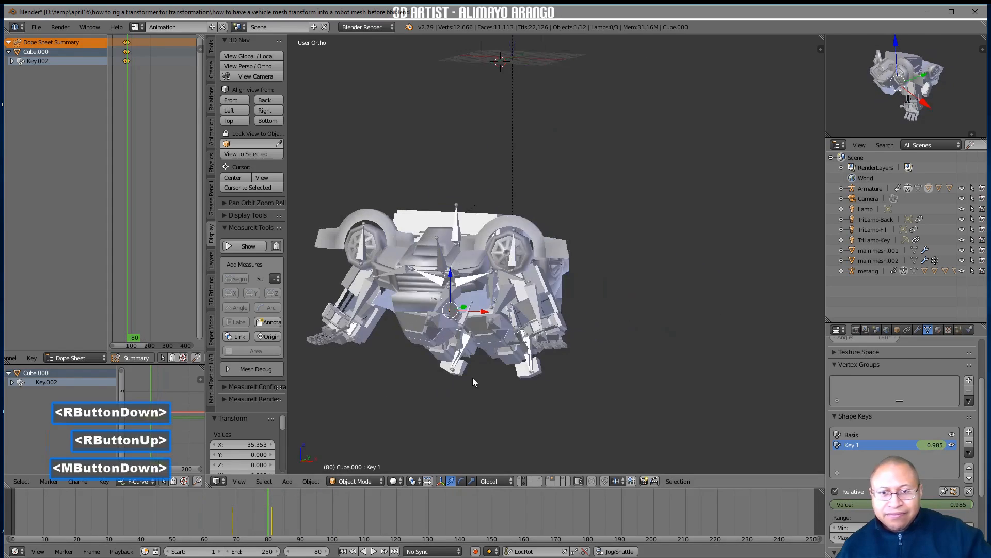
right_click_drag(295, 501, 388, 507)
middle_click_drag(390, 506, 395, 512)
right_click_drag(395, 512, 356, 518)
middle_click_drag(470, 418, 428, 426)
Try rotating spine.002 about 45° around the global Y axis on frame 110
right_click_drag(353, 512, 376, 540)
middle_click_drag(408, 444, 462, 314)
left_click(465, 265)
middle_click_drag(465, 264, 454, 346)
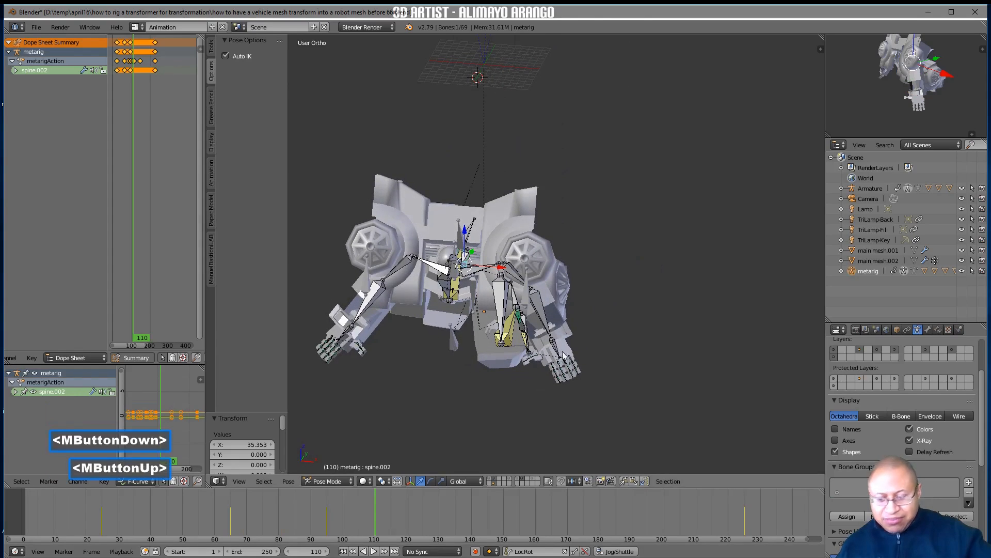
key("r")
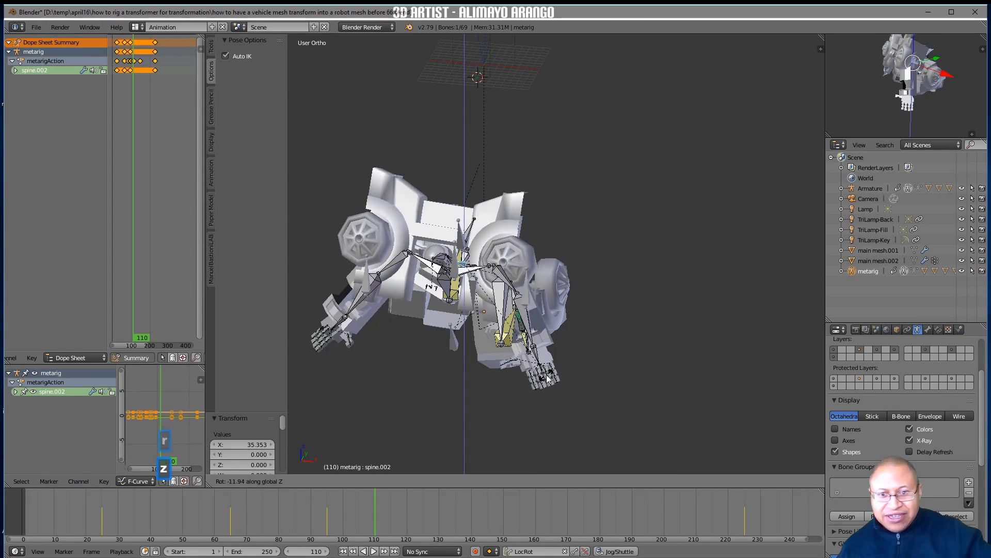
key("y")
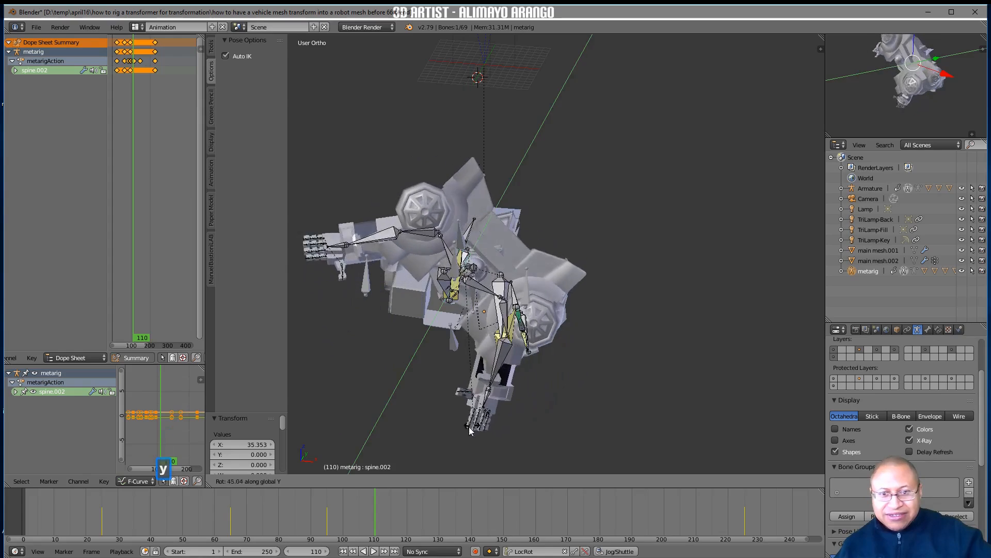
left_click(459, 432)
Try moving hand.L about 4.3 units along the global X axis on frame 110
middle_click_drag(503, 414, 476, 379)
left_click(447, 373)
left_click_drag(476, 379, 506, 388)
middle_click_drag(507, 388, 419, 385)
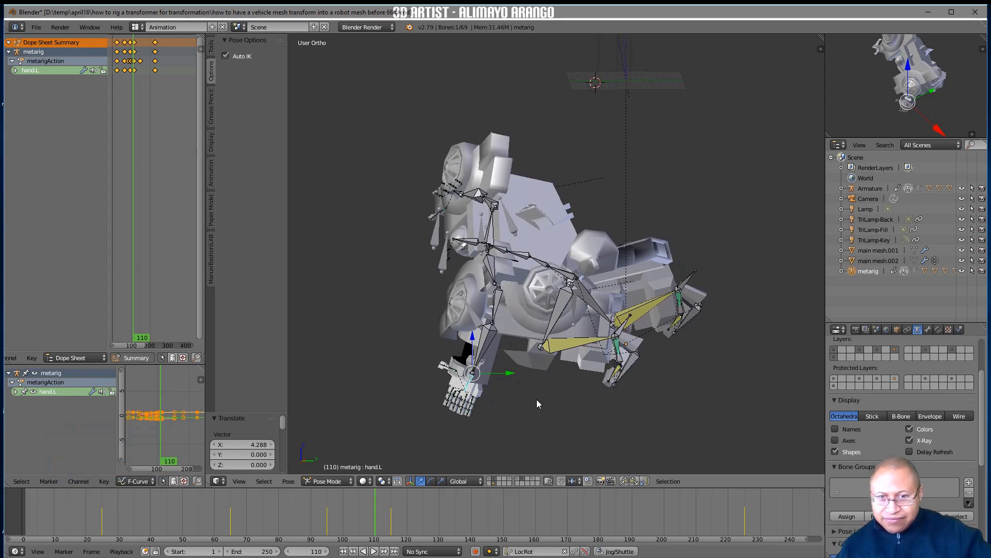
middle_click_drag(484, 388, 571, 407)
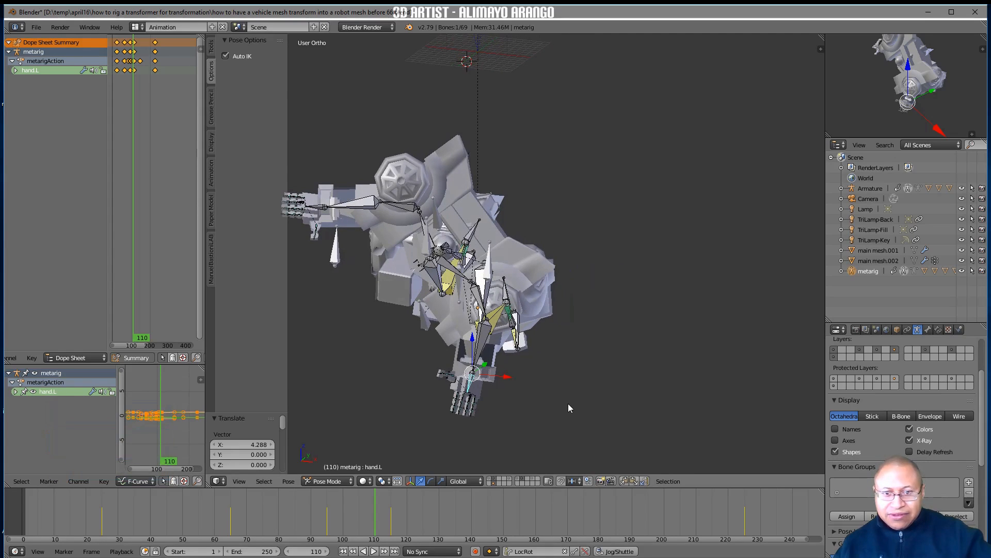
On frame 114, rotate spine.002 around the global Y axis and insert a LocRot keyframe
mouse_move(390, 500)
right_mouse_down()
mouse_move(317, 510)
mouse_move(401, 510)
mouse_move(387, 513)
right_mouse_up()
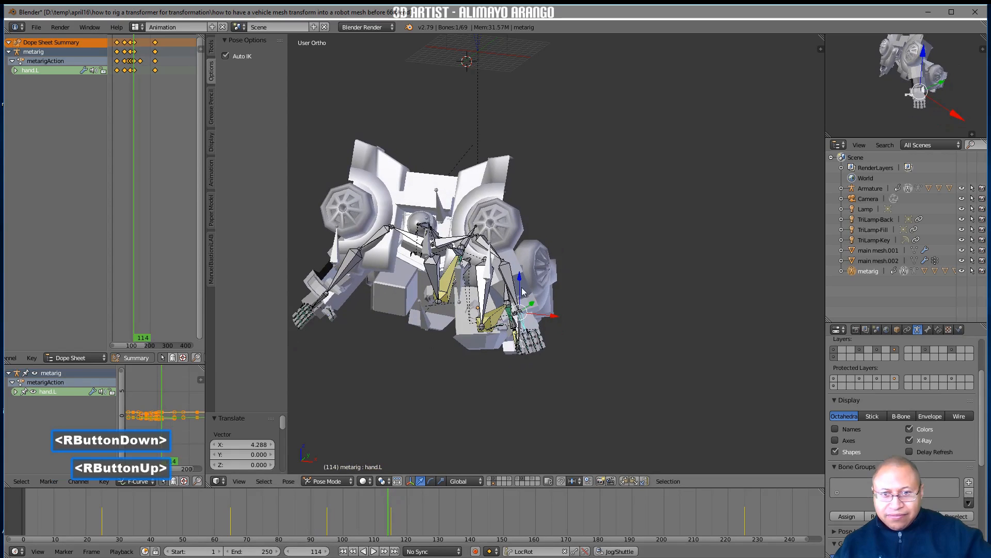
middle_click_drag(444, 279, 452, 287)
left_click(454, 298)
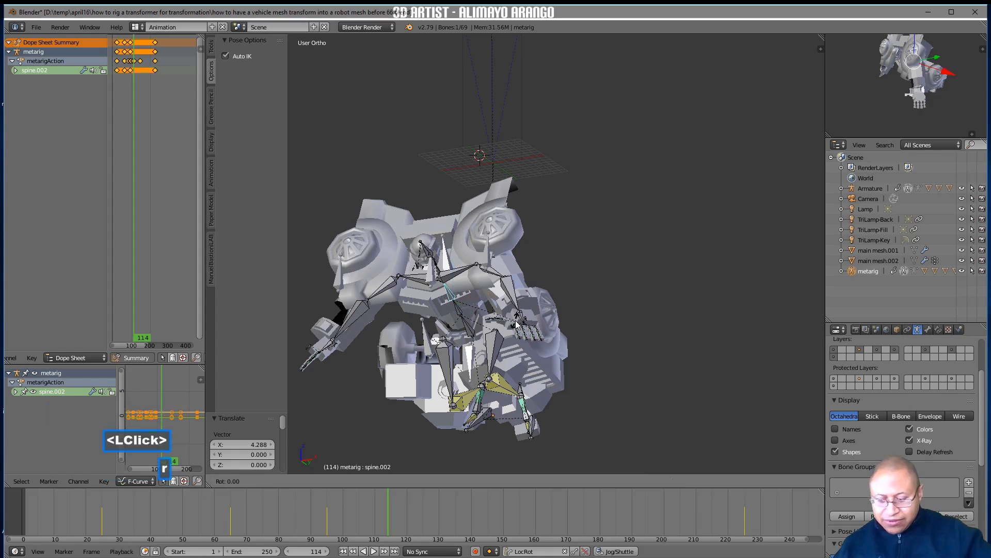
key("r")
key("y")
left_click(488, 345)
middle_click_drag(489, 345, 380, 529)
key("i")
On frame 27, sketch a Grease Pencil ground line beneath the truck's wheels in the right orthographic view
right_click_drag(385, 518, 110, 529)
middle_click_drag(424, 403, 534, 354, "shift")
middle_click_drag(559, 321, 530, 320)
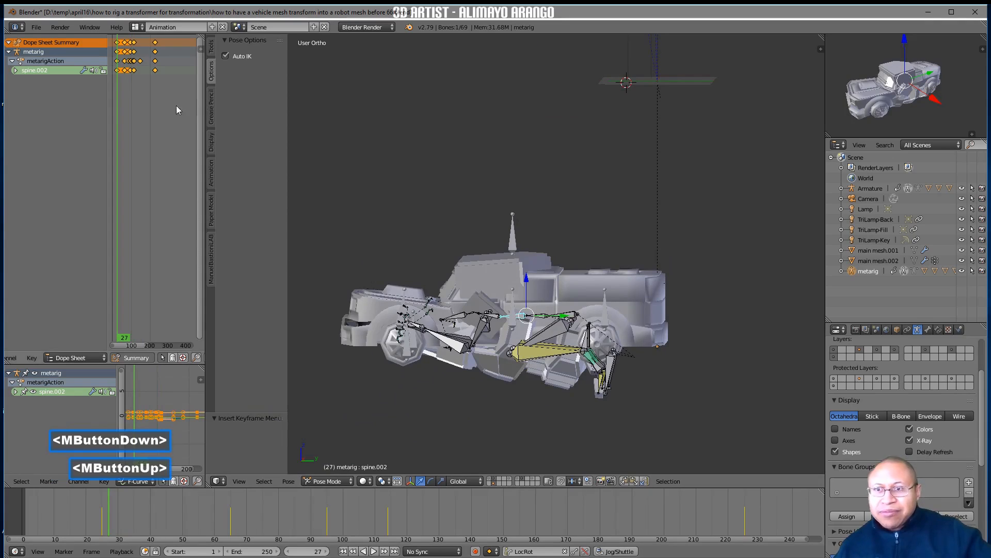
left_click(212, 147)
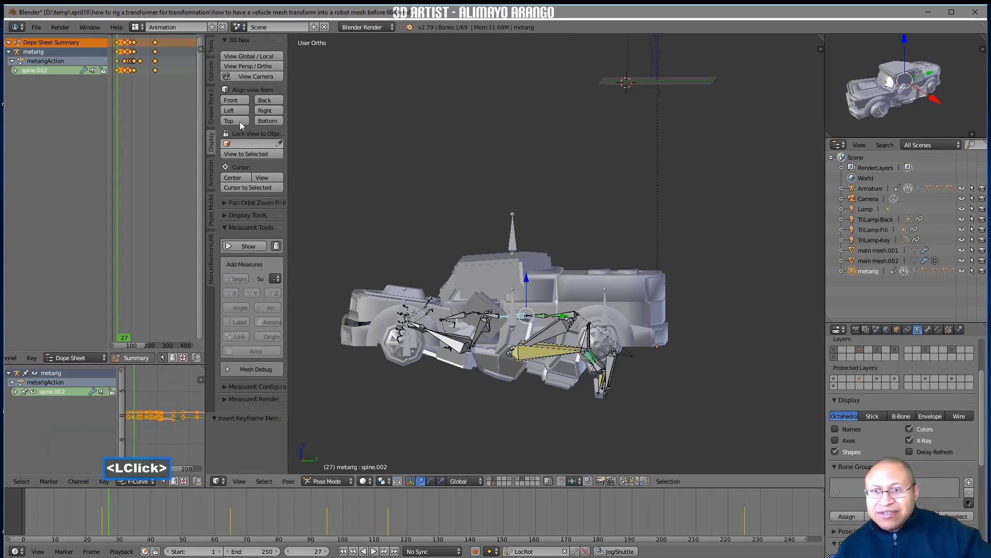
left_click(272, 110)
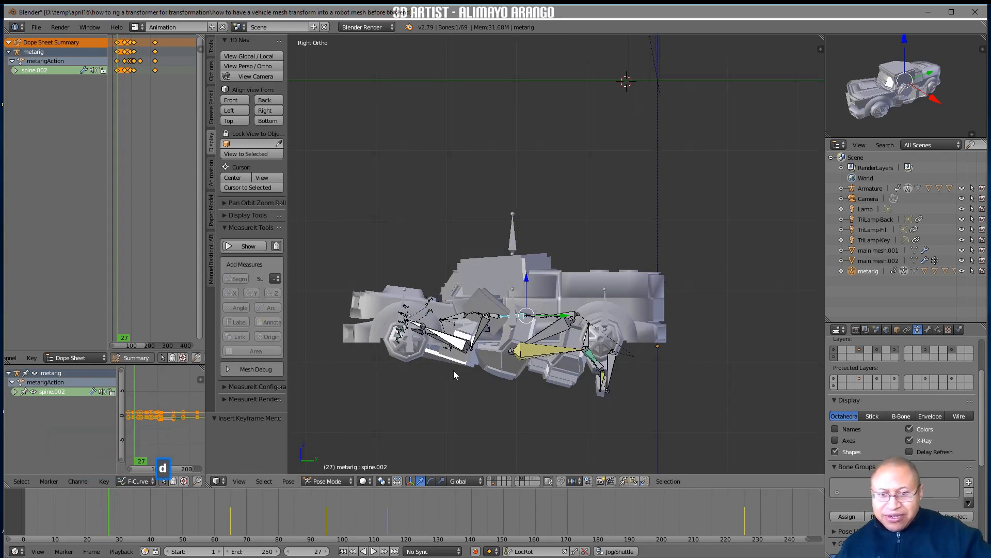
left_click_drag(380, 358, 676, 355)
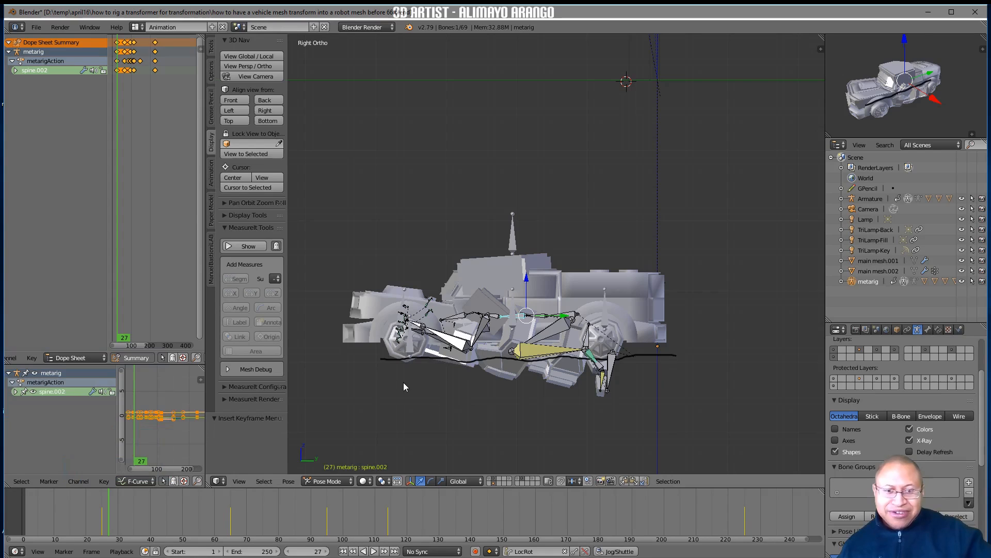
mouse_move(398, 367)
middle_mouse_down()
mouse_move(419, 381)
mouse_move(406, 385)
middle_mouse_up()
On frame 110, rotate hand.L about -66° around the global X axis so the palm lies along the ground line
right_click_drag(155, 518, 376, 527)
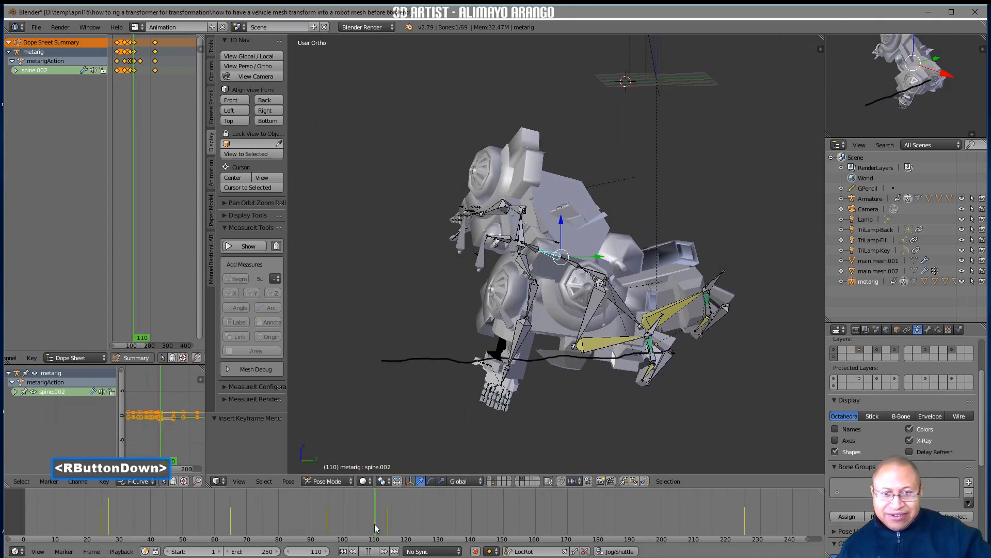
left_click(275, 110)
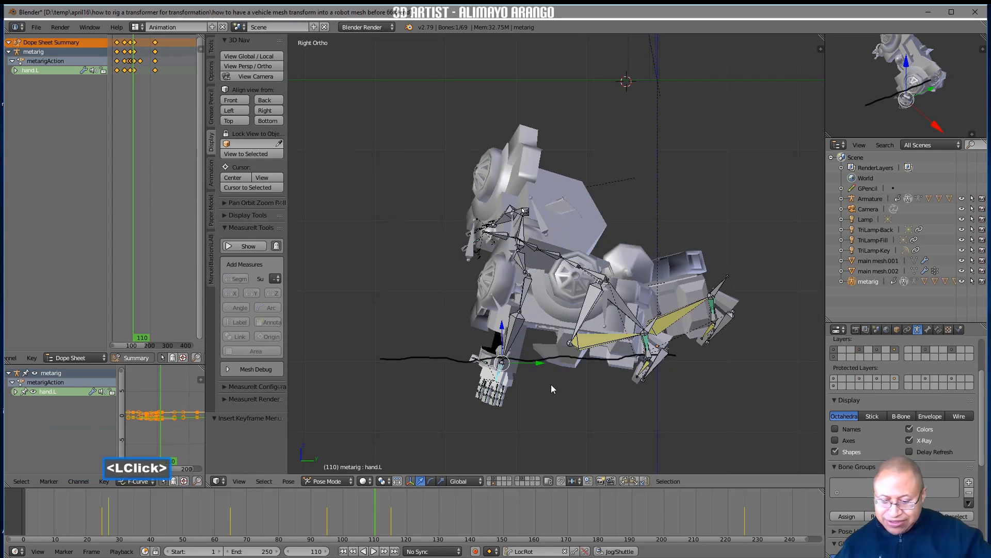
key("r")
key("x")
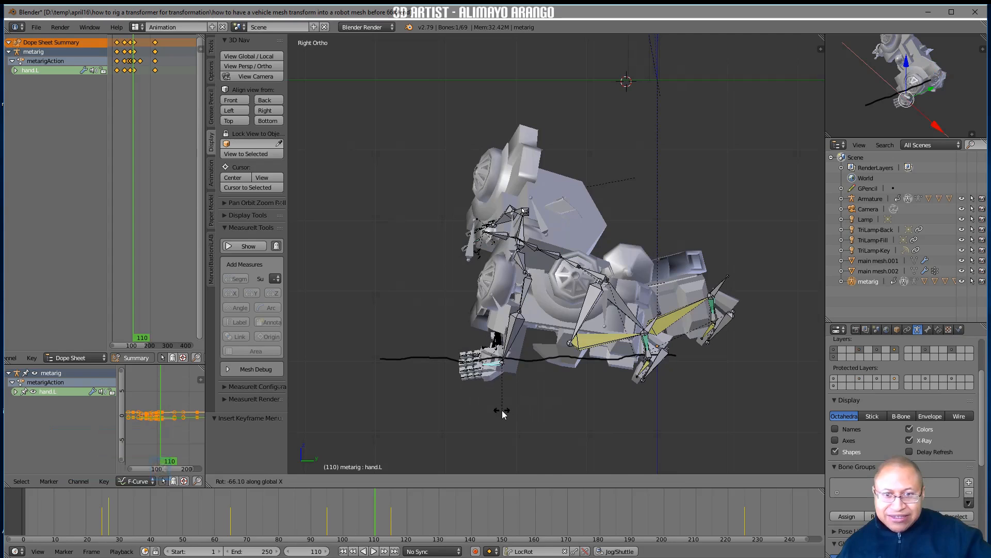
left_click(503, 413)
left_click(211, 76)
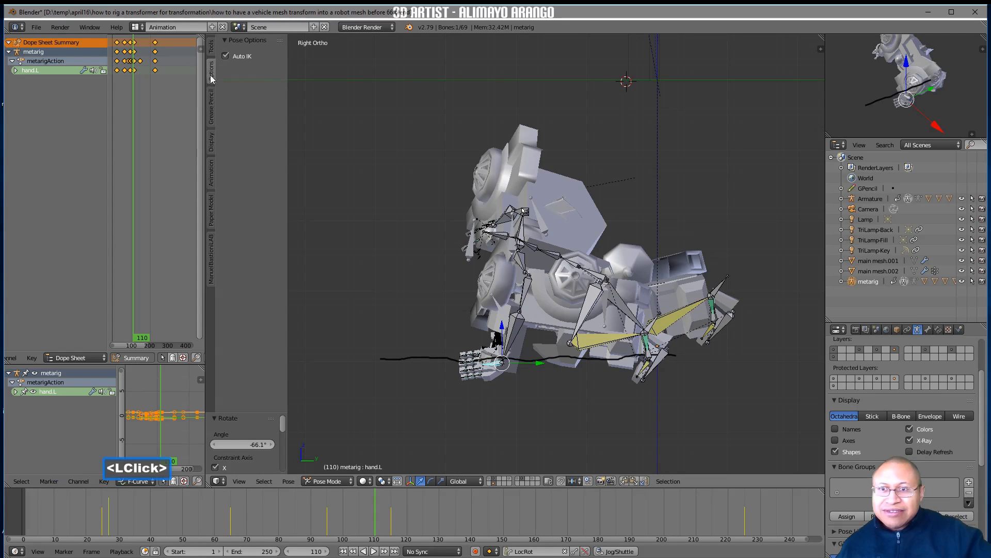
On frame 110, with Auto IK off, raise hand.L 2.64 units along Z and rotate it about -70° around the global Y axis
left_click_drag(502, 334, 492, 311)
middle_click_drag(461, 371, 532, 381)
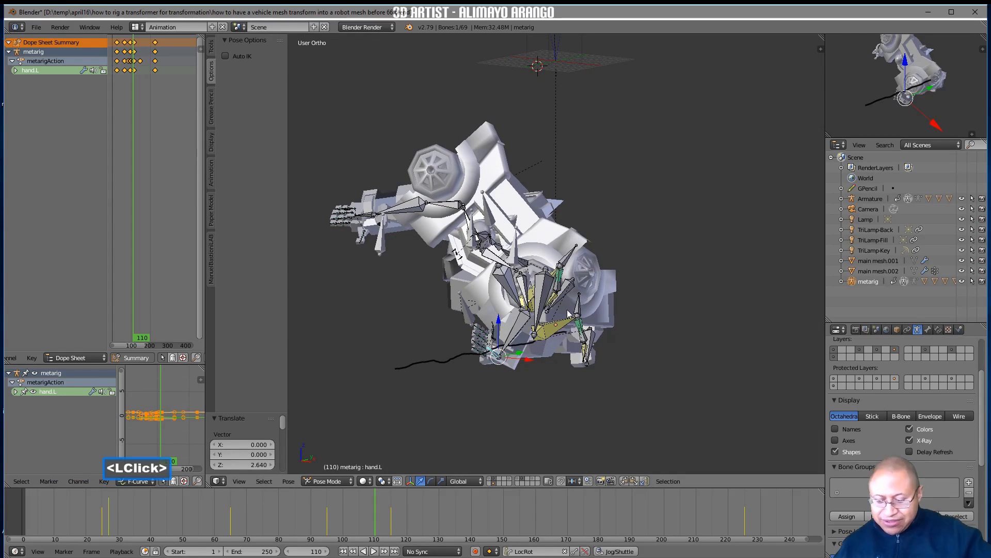
left_click(481, 254)
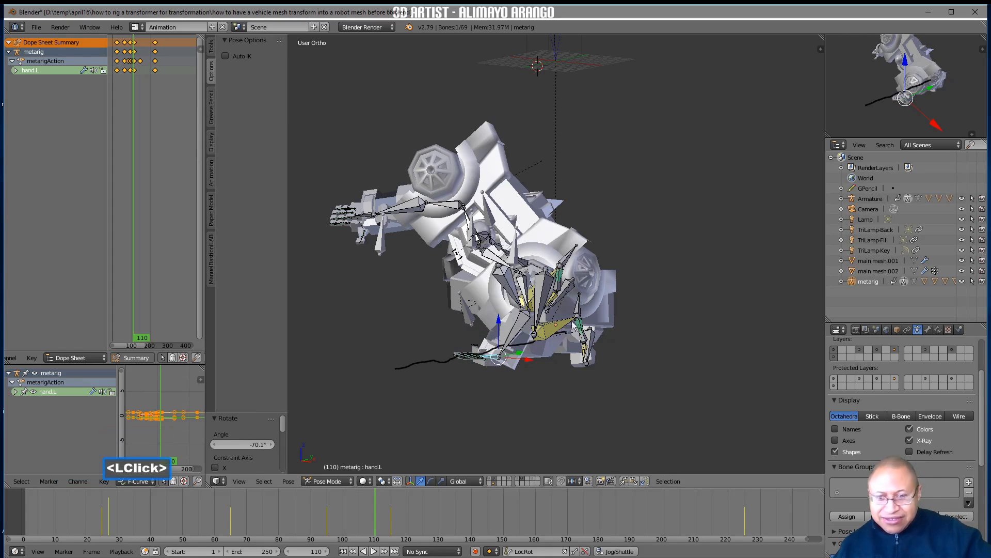
Rotate hand.L about 23° around the global Z axis and insert a LocRot keyframe on frame 110
left_click(559, 296)
middle_click_drag(516, 304, 521, 326)
mouse_move(587, 355)
middle_mouse_down()
mouse_move(544, 340)
mouse_move(577, 349)
middle_mouse_up()
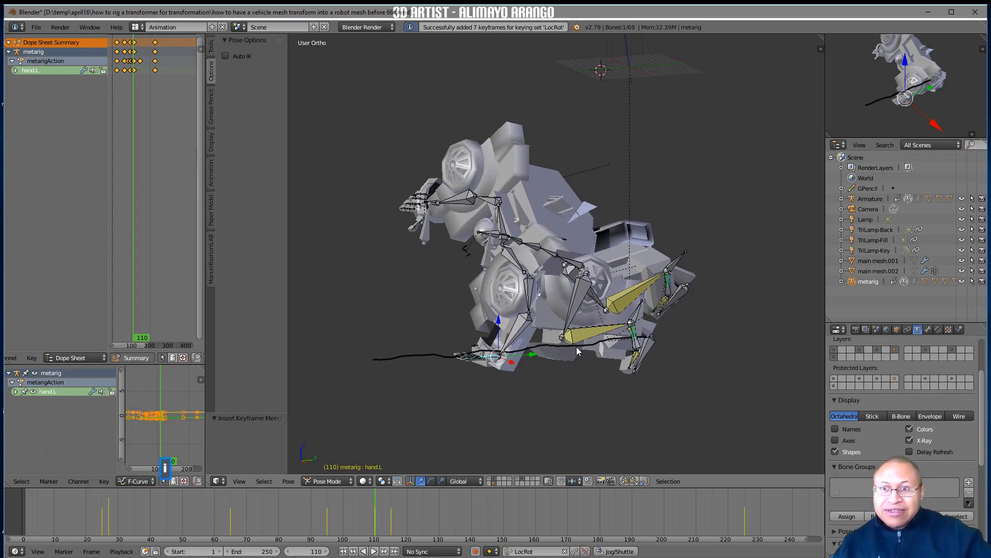
Select forearm.L and scrub the timeline from frame 110 to frame 196, examining the transformation from several sides
left_click(523, 330)
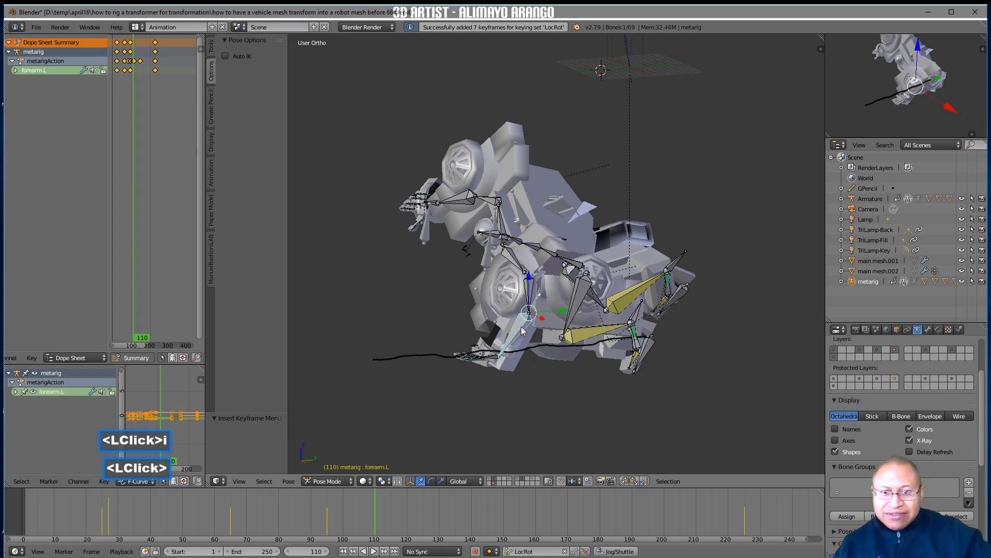
right_click_drag(376, 513, 392, 491)
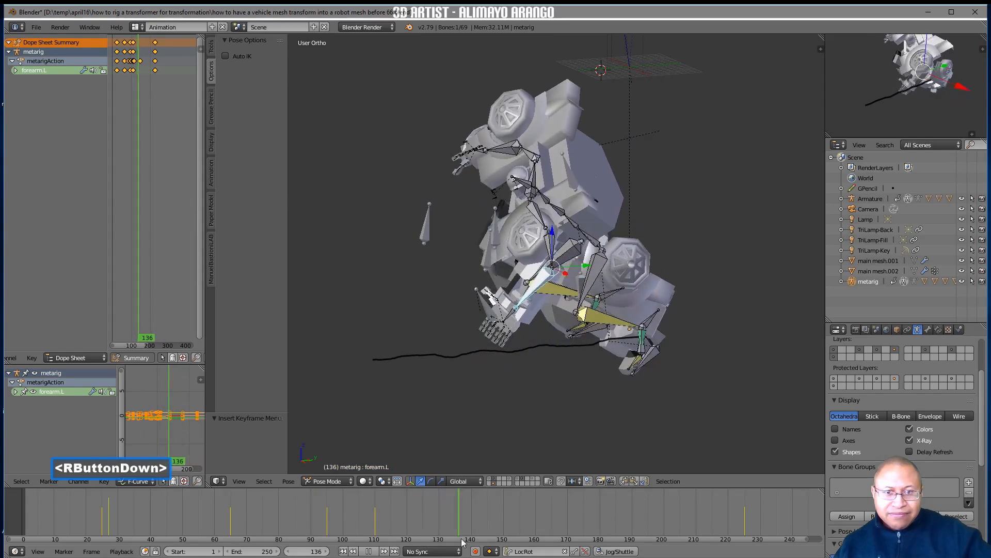
right_click_drag(526, 524, 644, 501)
middle_click_drag(566, 413, 610, 409)
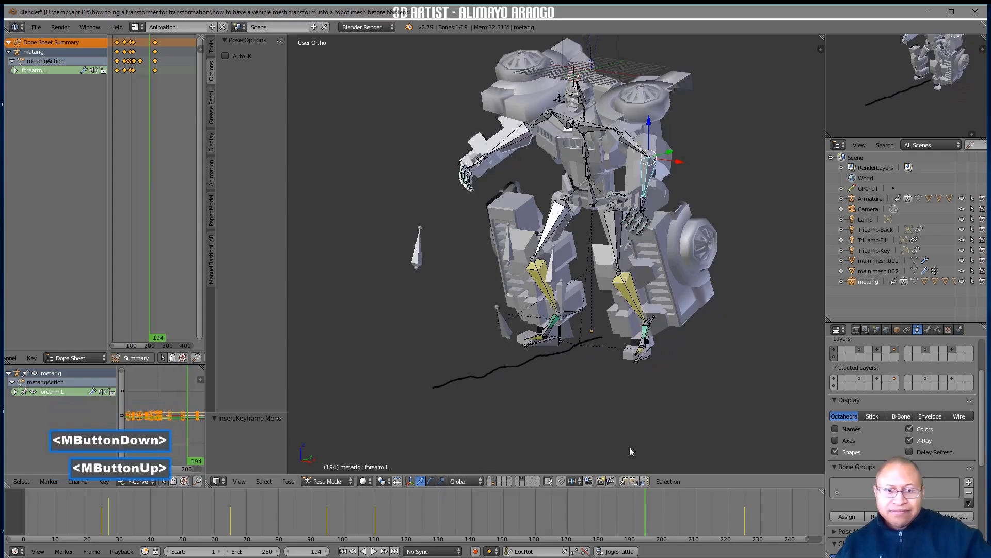
right_click_drag(640, 501, 105, 495)
right_click_drag(139, 500, 652, 514)
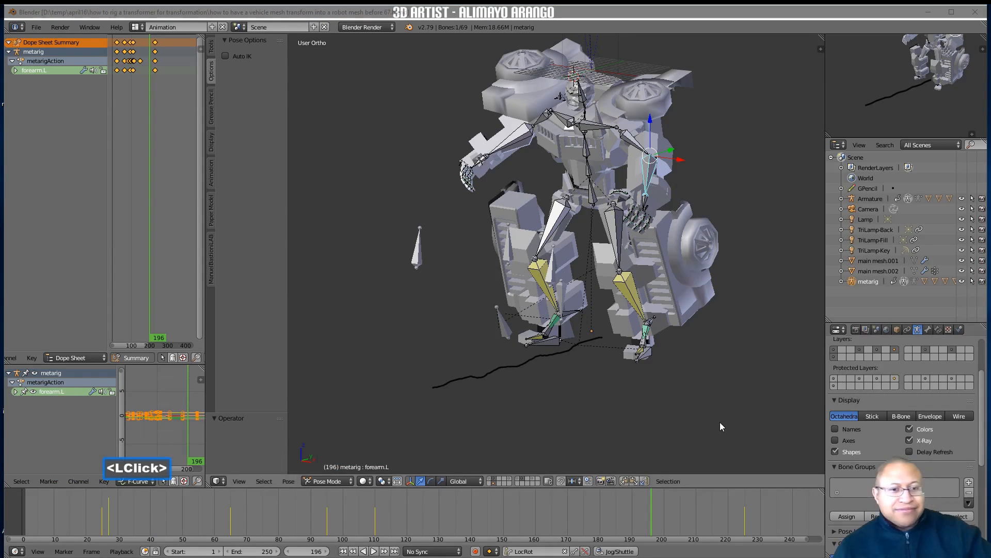
On frame 147, set the low mesh's rp1 scale down shape key to 1.000 and keyframe it
right_click_drag(640, 513, 495, 518)
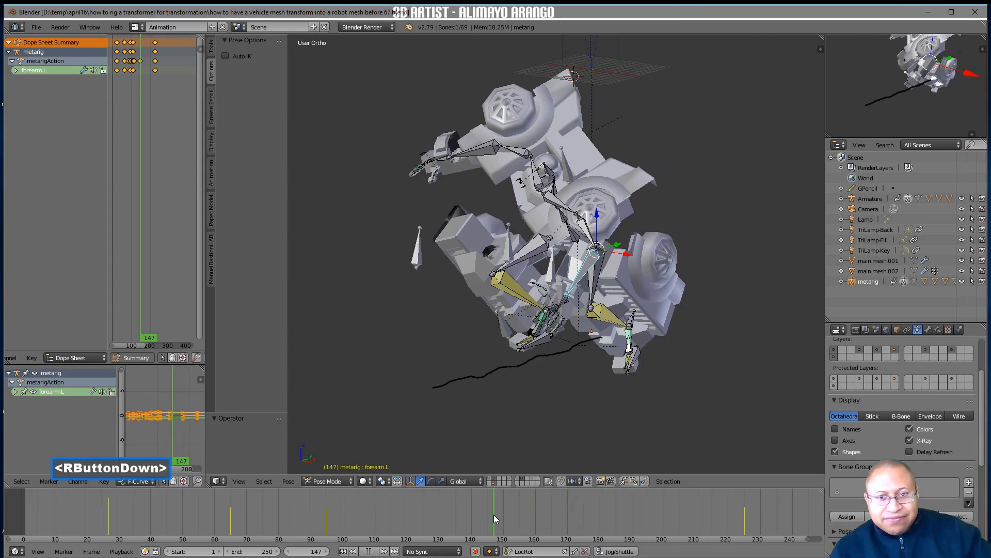
right_click_drag(493, 514, 494, 514)
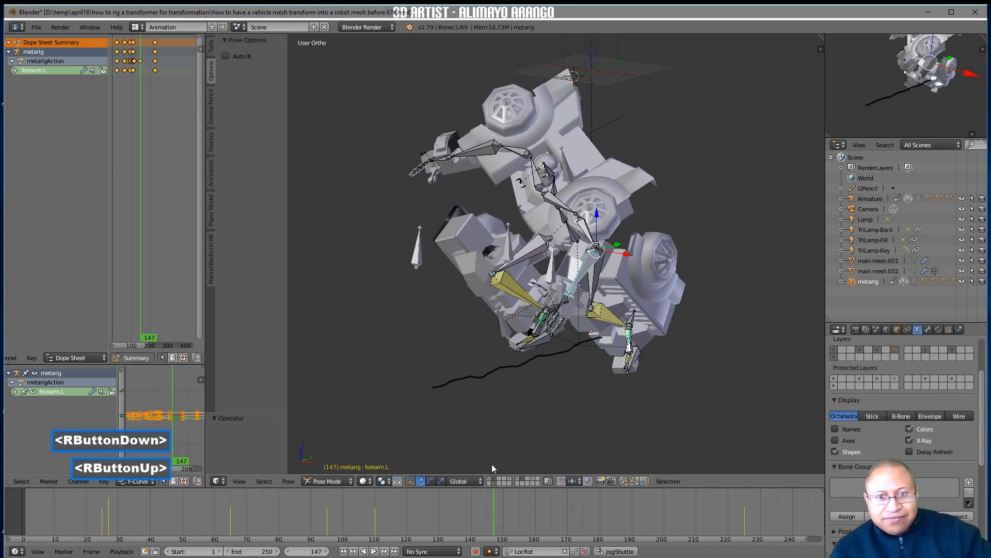
left_click(519, 210)
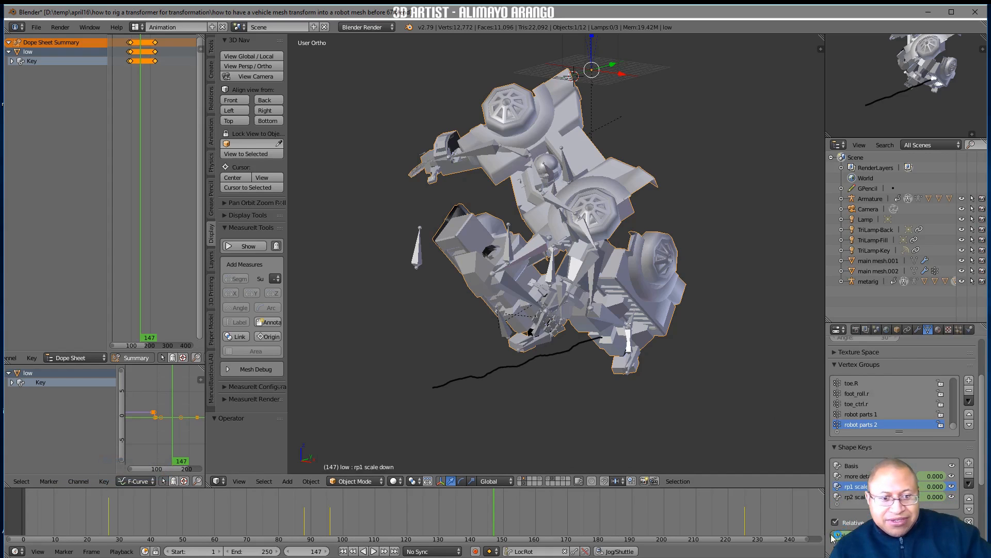
left_click_drag(936, 486, 945, 486)
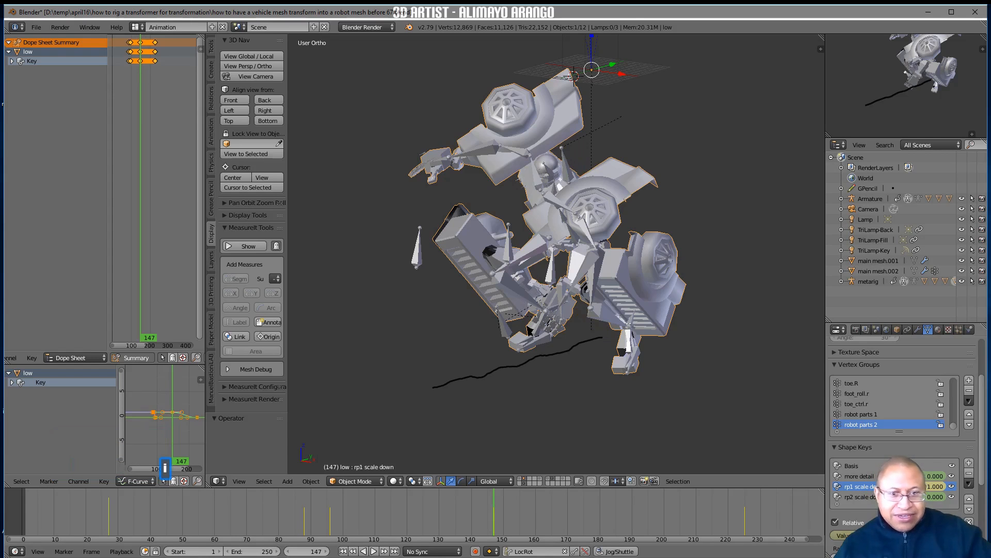
On frame 197, set the rp1 scale down shape key to about 0.189 and keyframe it
right_click_drag(494, 510, 655, 524)
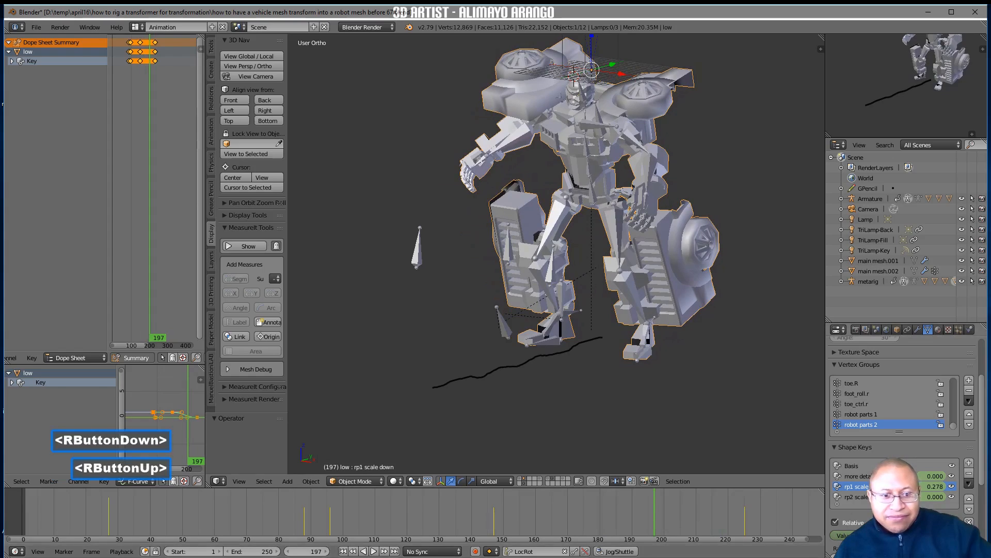
left_click_drag(878, 535, 901, 536)
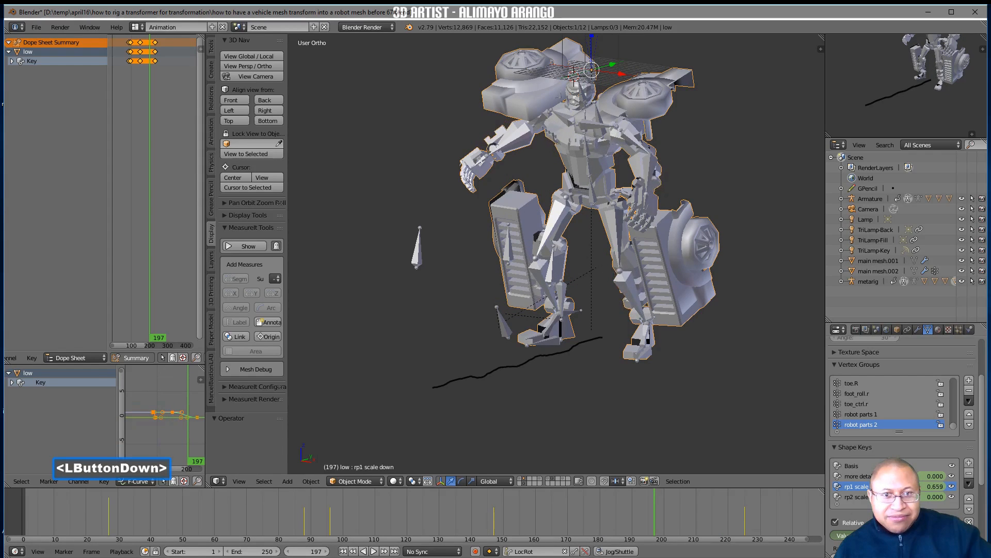
left_click_drag(936, 486, 924, 486)
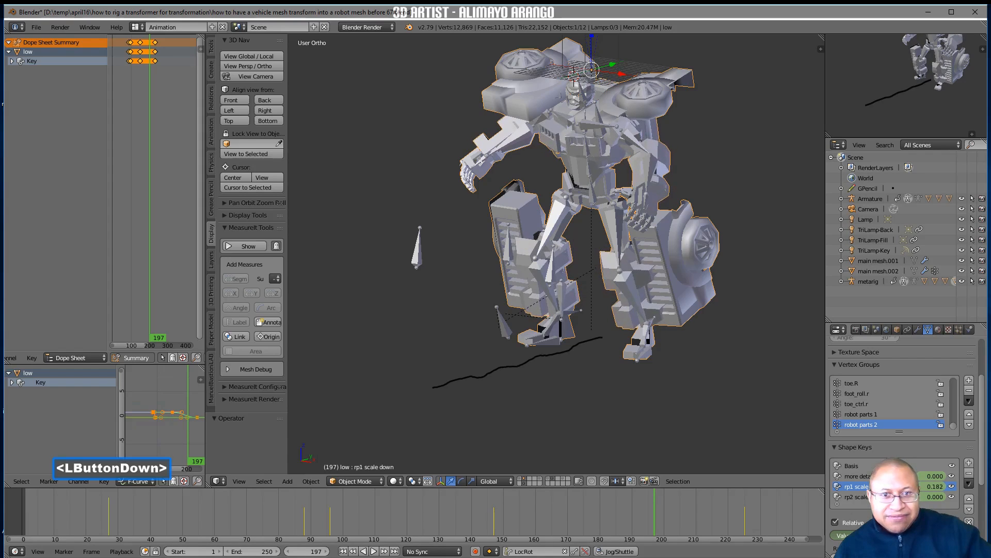
key("i")
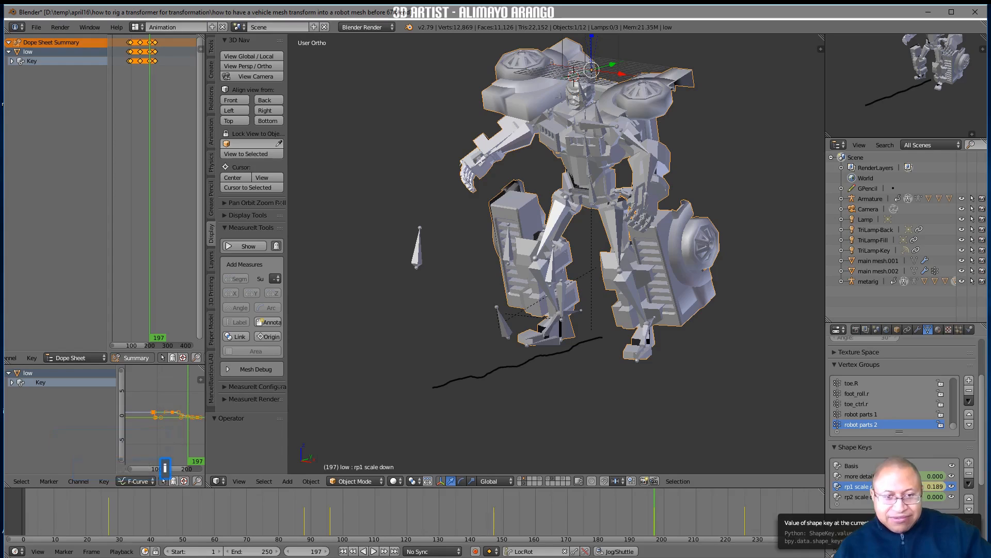
Scrub back and forth through the transformation to frame 106, examining how the robot parts scale and move
key("alt+a")
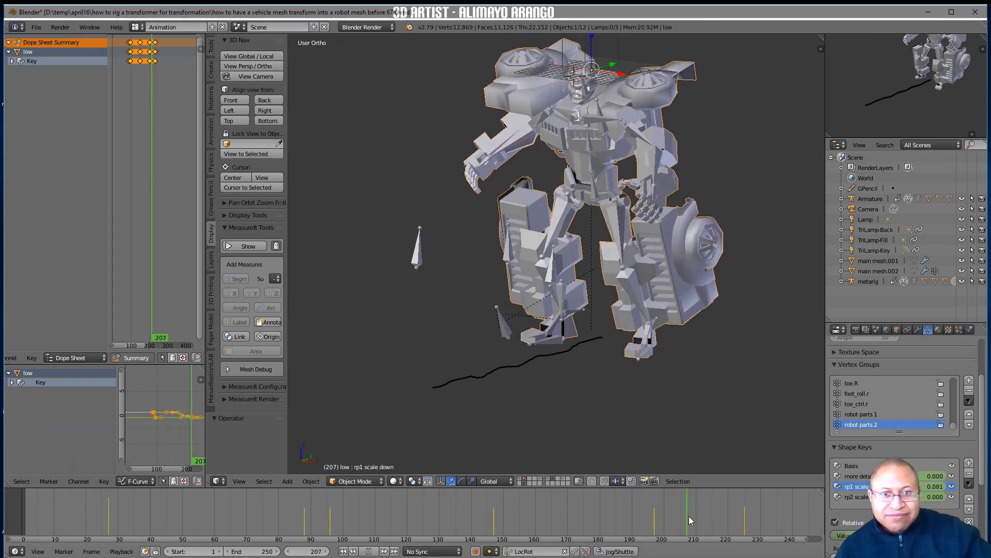
left_click_drag(751, 520, 360, 514)
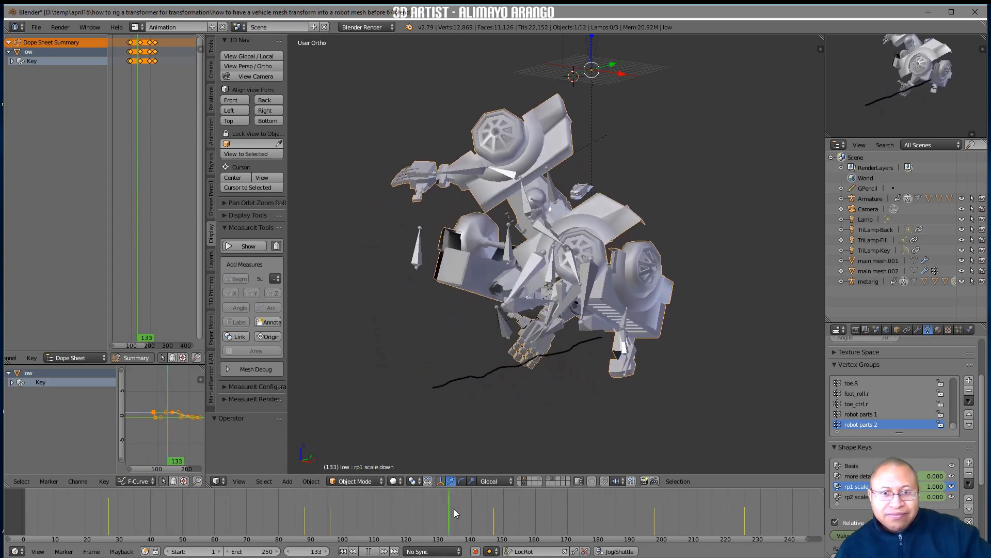
left_click_drag(523, 505, 458, 538)
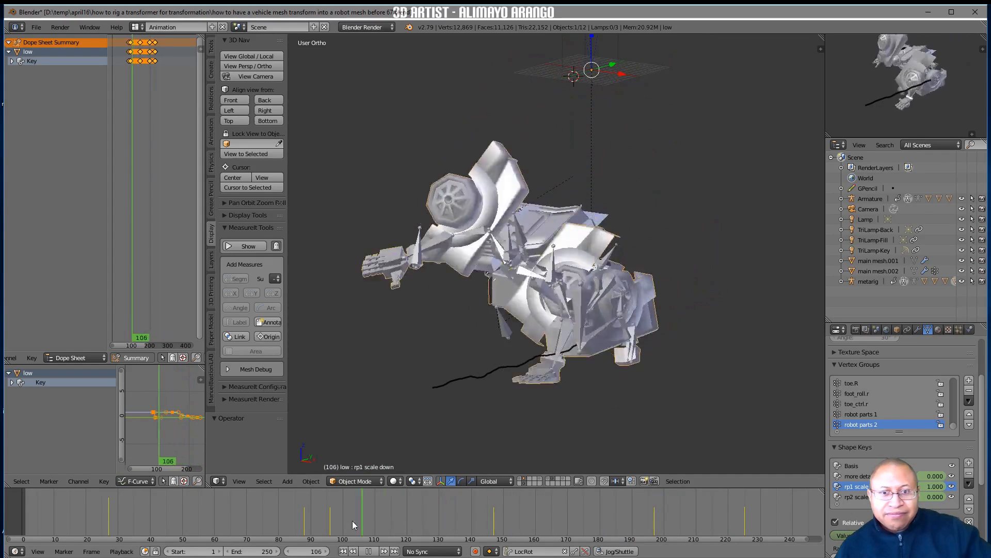
left_click_drag(259, 540, 362, 539)
Select Bone.001 of the Armature and insert a LocRot keyframe for it at about frame 91
right_click(506, 347)
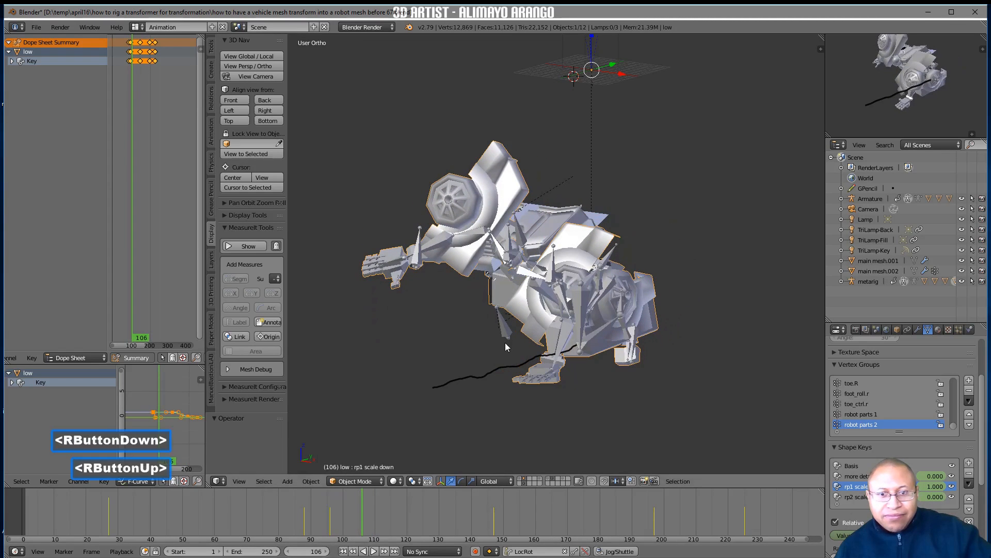
left_click(522, 238)
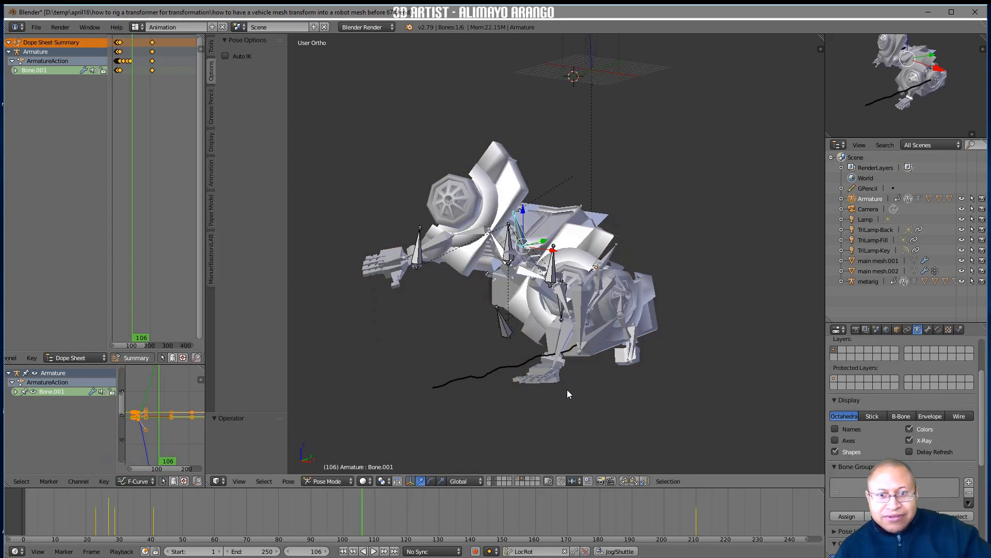
right_click_drag(362, 509, 314, 515)
key("i")
On frame 104, rotate Bone.001 about 106° around the global X axis and insert a LocRot keyframe
right_click_drag(327, 512, 356, 515)
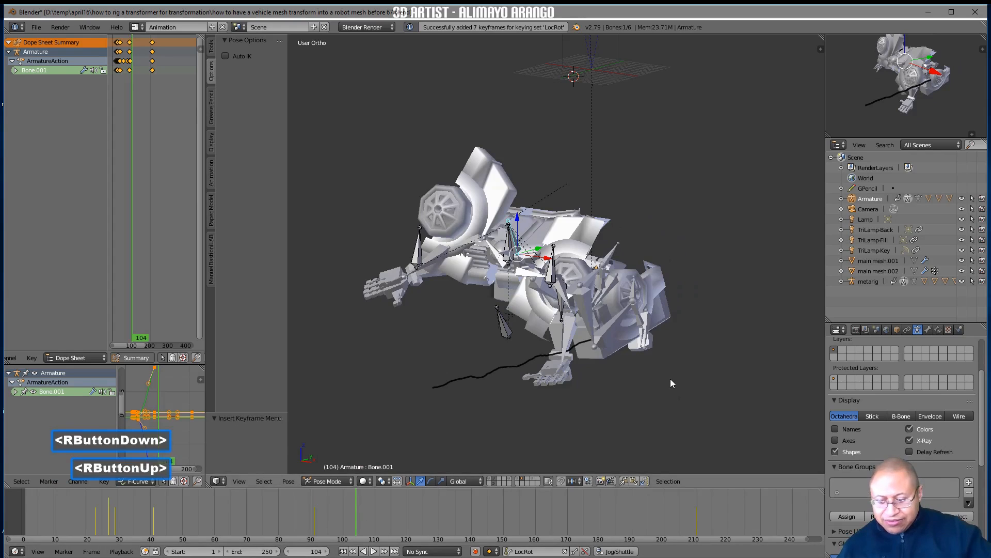
key("r")
key("x")
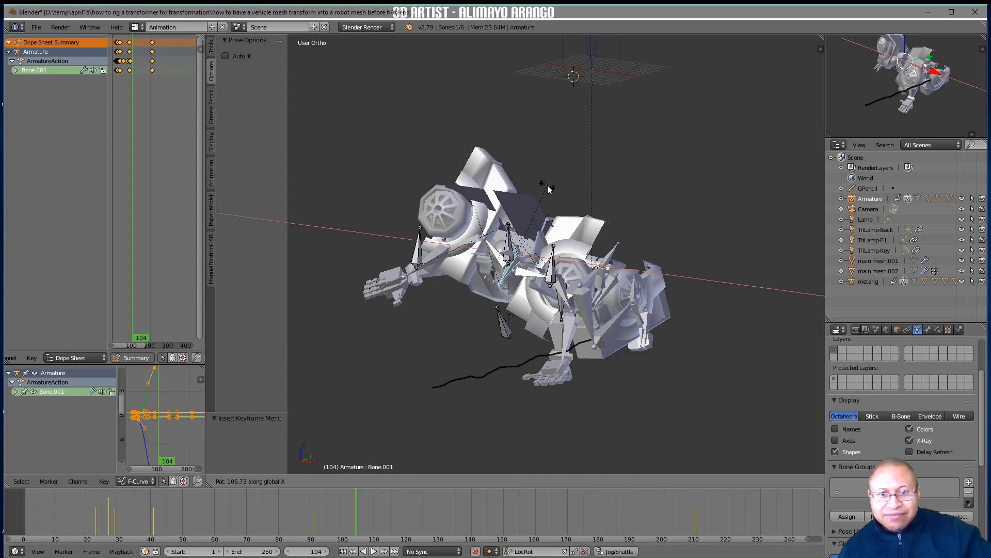
left_click(548, 189)
key("i")
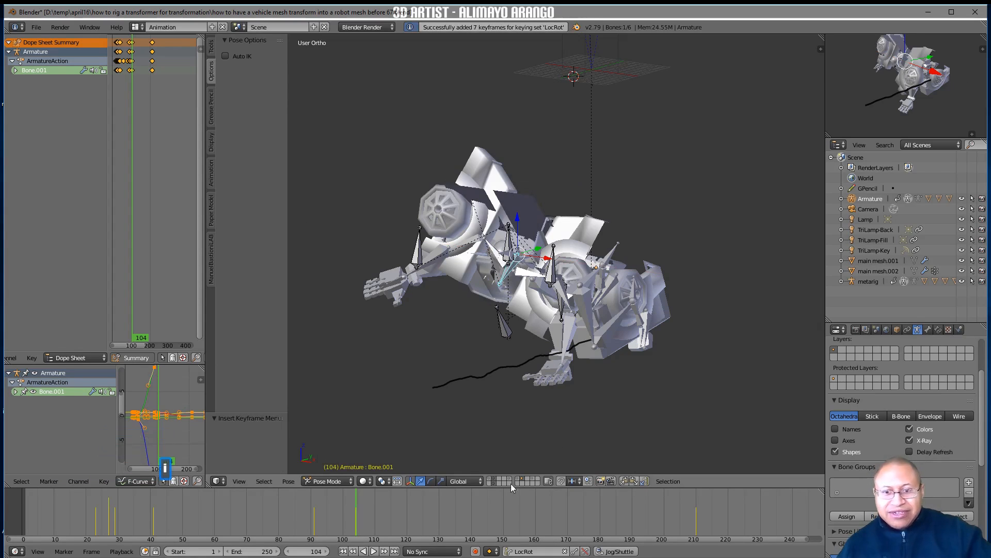
On frame 121, rotate Bone.001 about -285° around the global X axis and insert a LocRot keyframe
right_click_drag(356, 520, 412, 500)
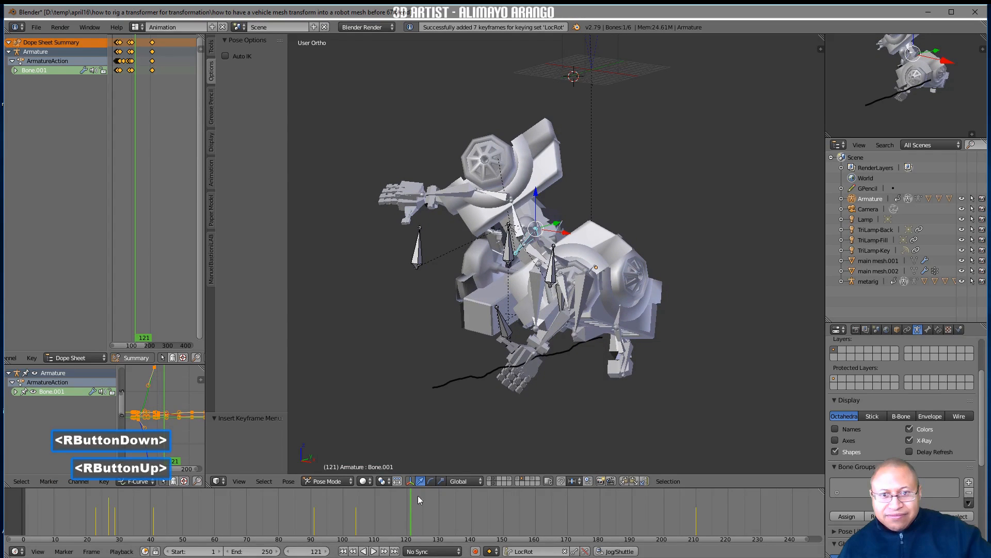
key("r")
key("x")
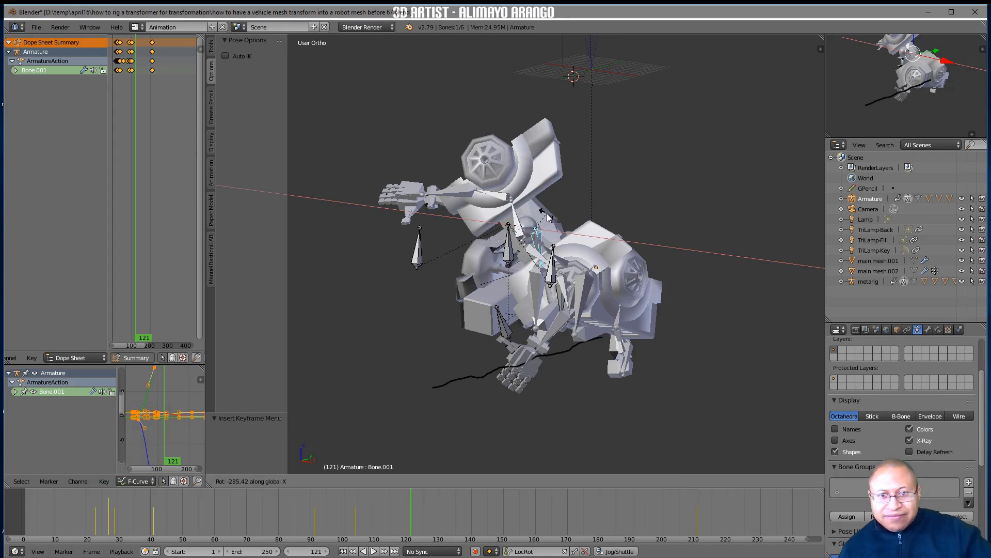
left_click(549, 219)
key("i")
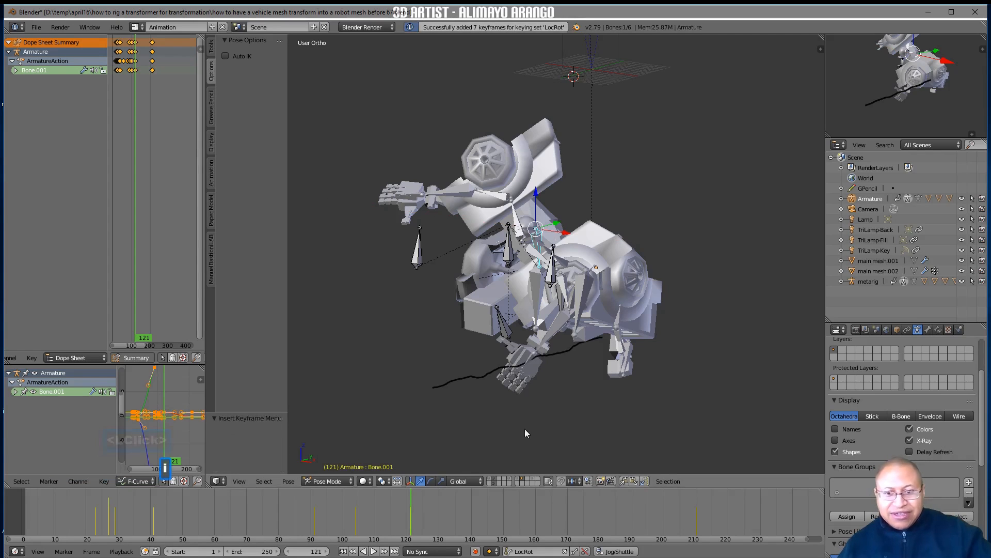
Go to frame 165 and turn on Only Render in the 3D viewport's display settings to hide the bones and grid
right_click_drag(410, 513, 551, 496)
key("n")
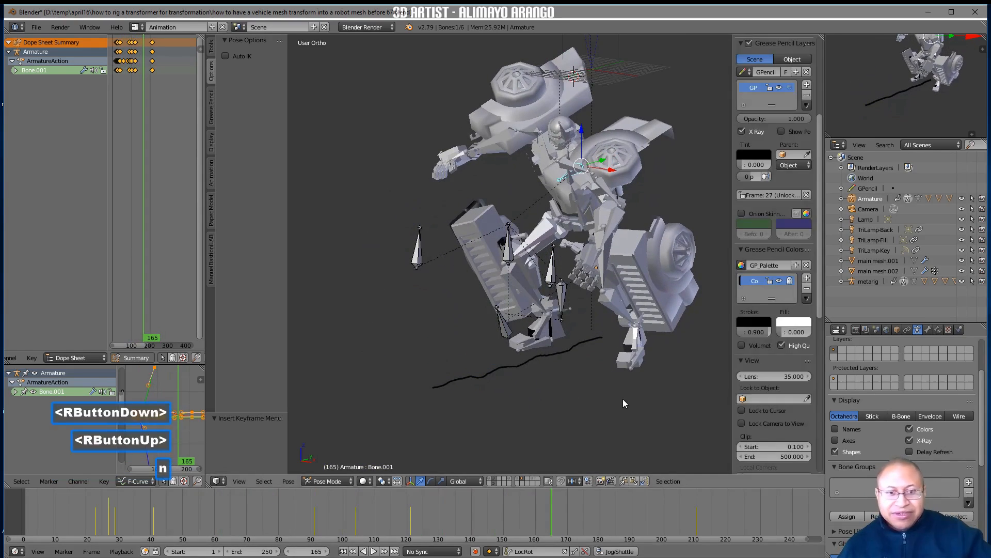
scroll(758, 400, "down", 3)
scroll(751, 408, "down", 8)
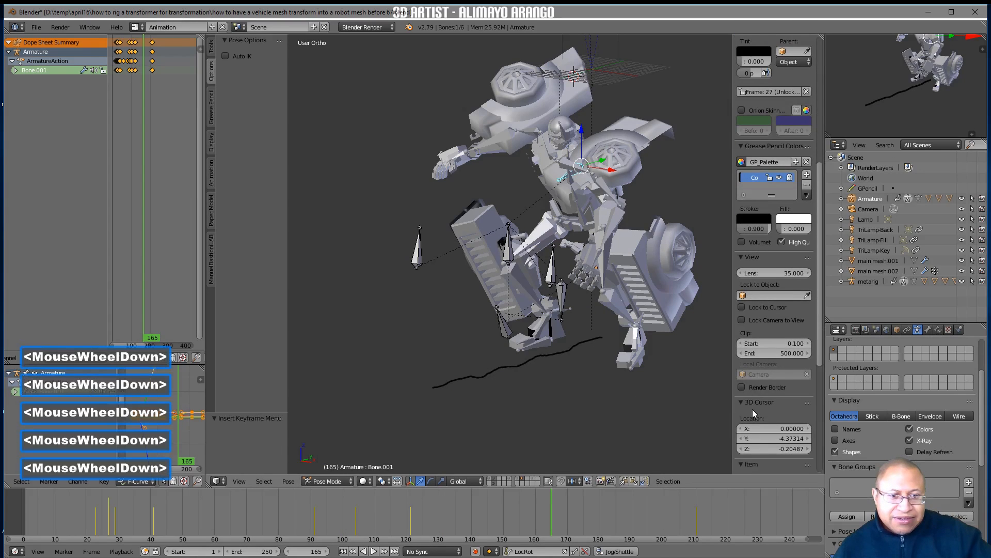
left_click(744, 388)
left_click(742, 400)
Scrub from frame 165 to frame 193 and examine how the robot's leg parts change shape
right_click_drag(550, 519, 627, 495)
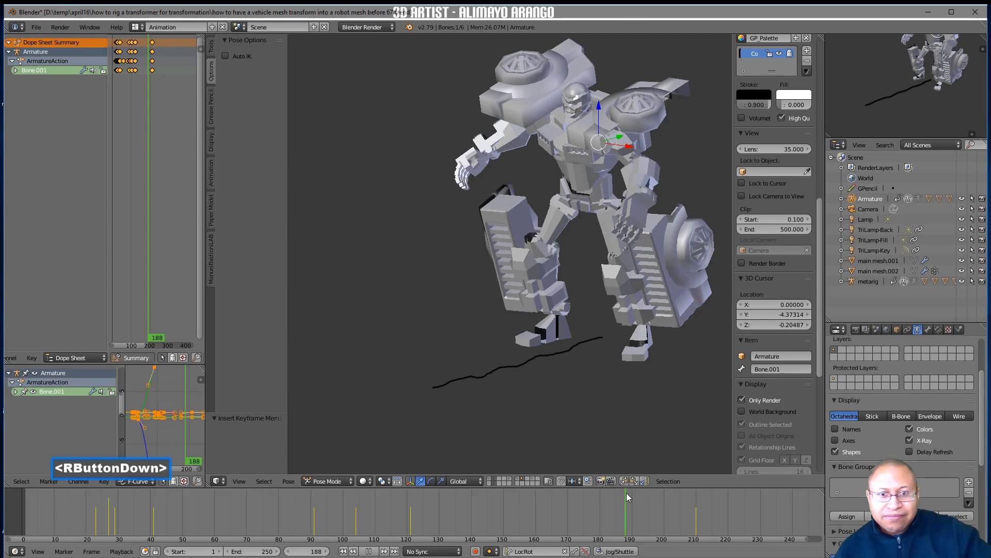
mouse_move(621, 498)
right_mouse_down()
mouse_move(594, 501)
mouse_move(632, 496)
right_mouse_up()
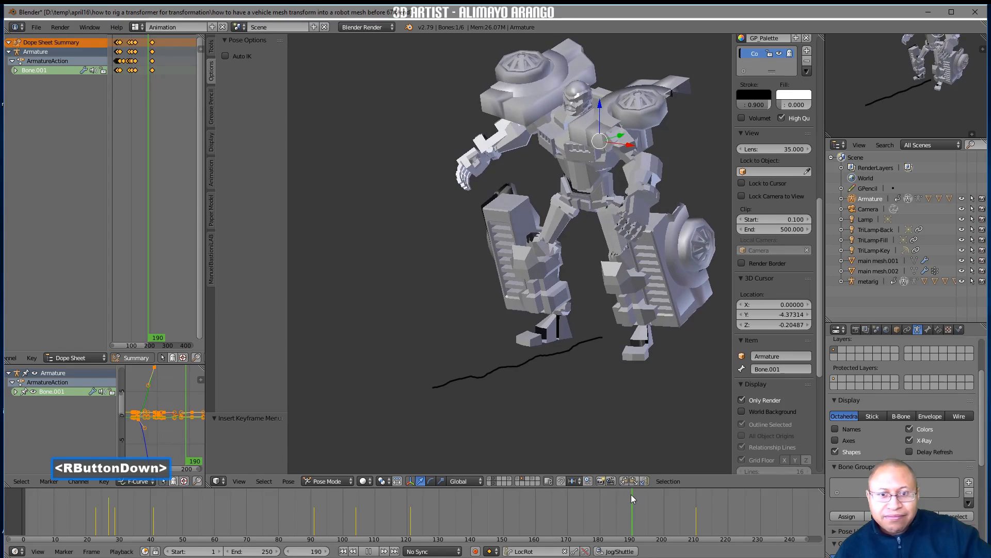
right_click_drag(632, 495, 641, 494)
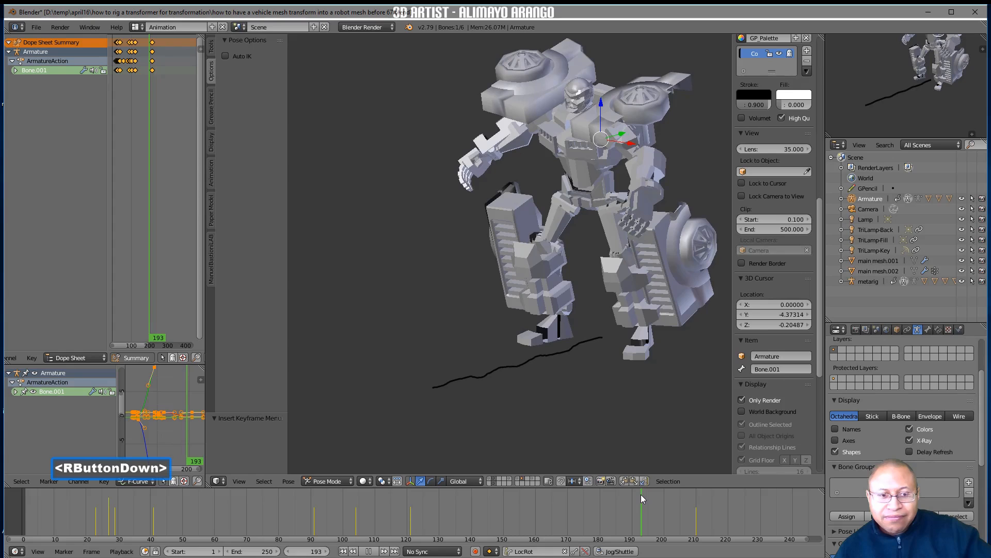
right_click_drag(640, 494, 640, 494)
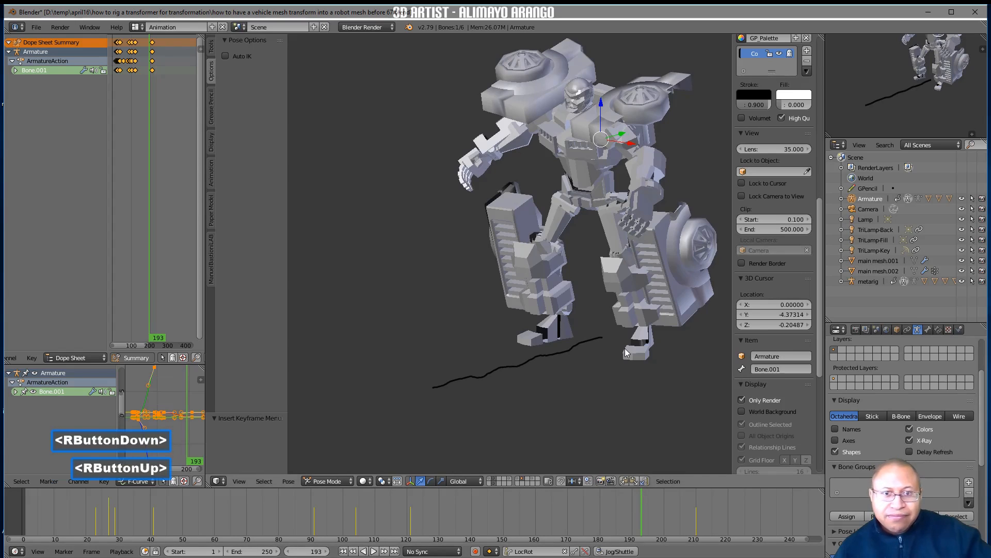
On frame 190, select the low mesh, turn off Only Render, and keyframe the rp1 scale down shape key at 0.289
mouse_move(640, 500)
right_mouse_down()
mouse_move(618, 503)
mouse_move(705, 493)
mouse_move(566, 515)
mouse_move(667, 500)
mouse_move(620, 512)
mouse_move(631, 506)
right_mouse_up()
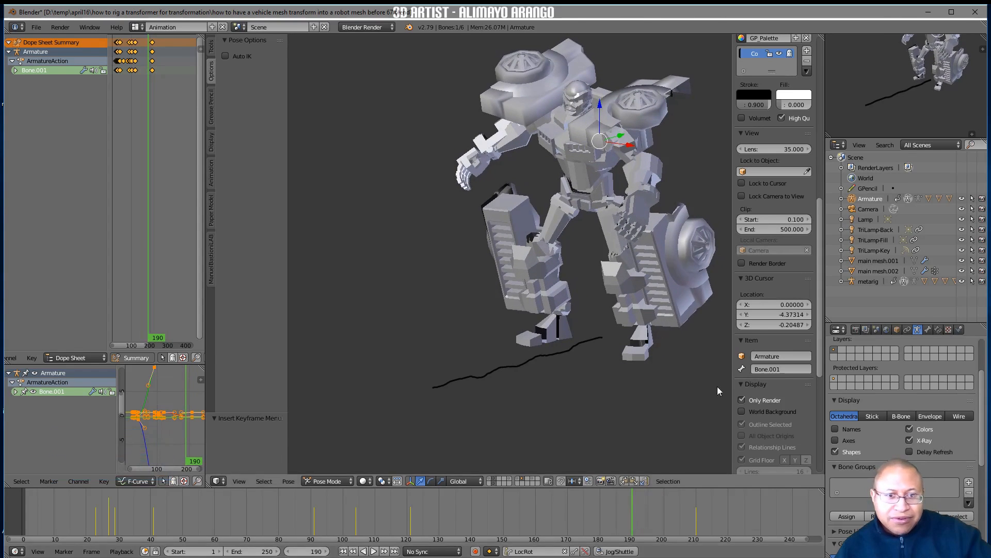
left_click(612, 279)
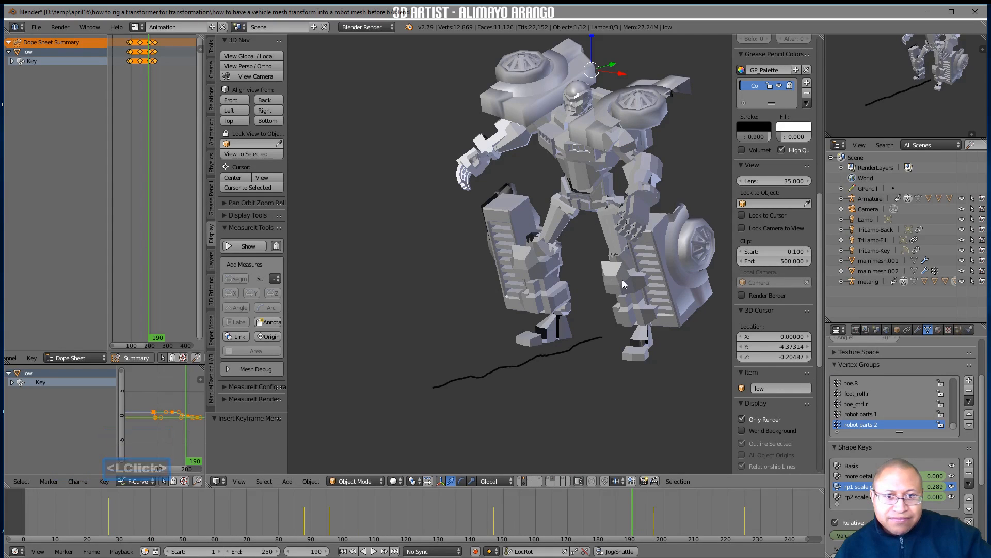
left_click(741, 419)
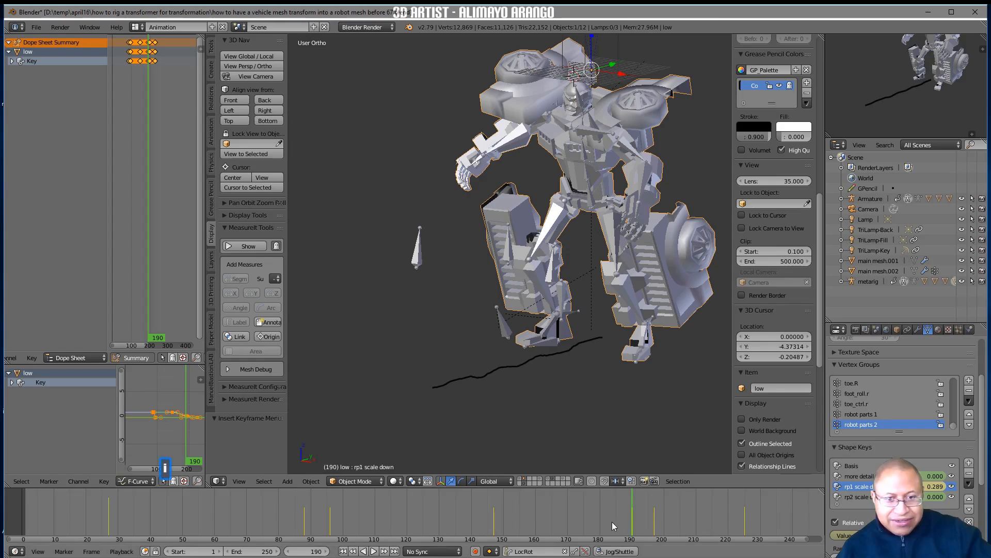
On frame 130, set the low mesh's rp1 scale down shape key to 0.289 and insert a keyframe
right_click_drag(625, 514, 439, 514)
middle_click_drag(494, 426, 516, 396)
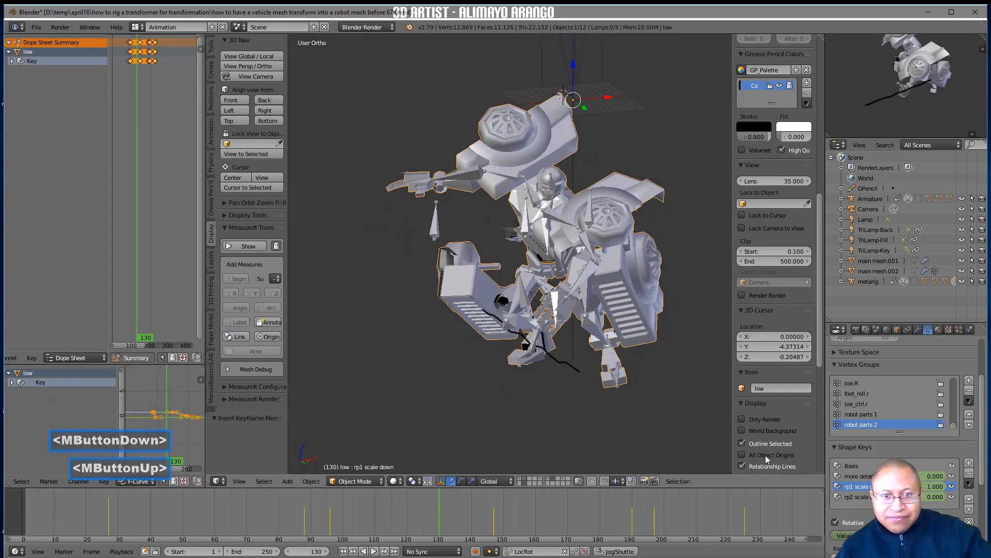
left_click(899, 536)
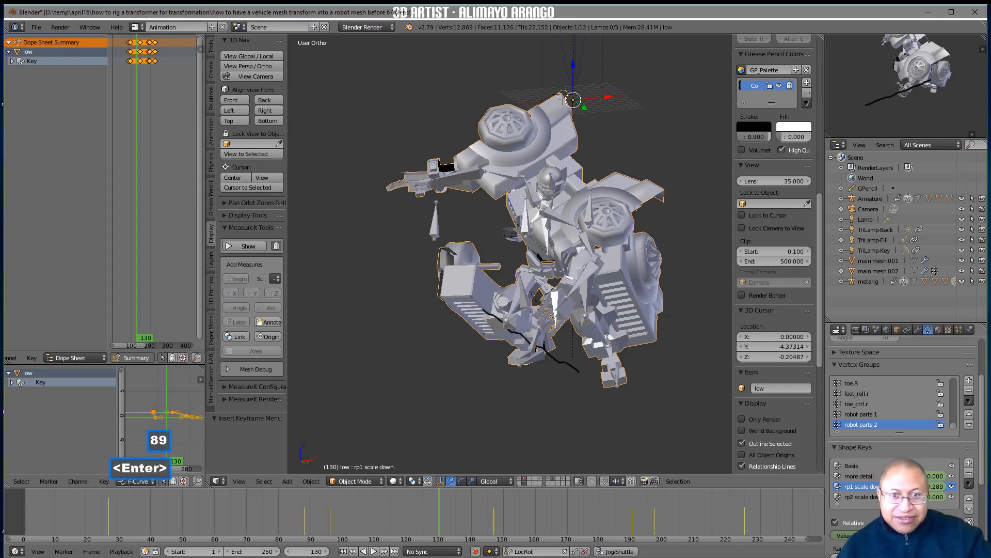
On frame 147, set the rp1 scale down shape key to 0.289 and insert a keyframe
right_click_drag(444, 523, 545, 517)
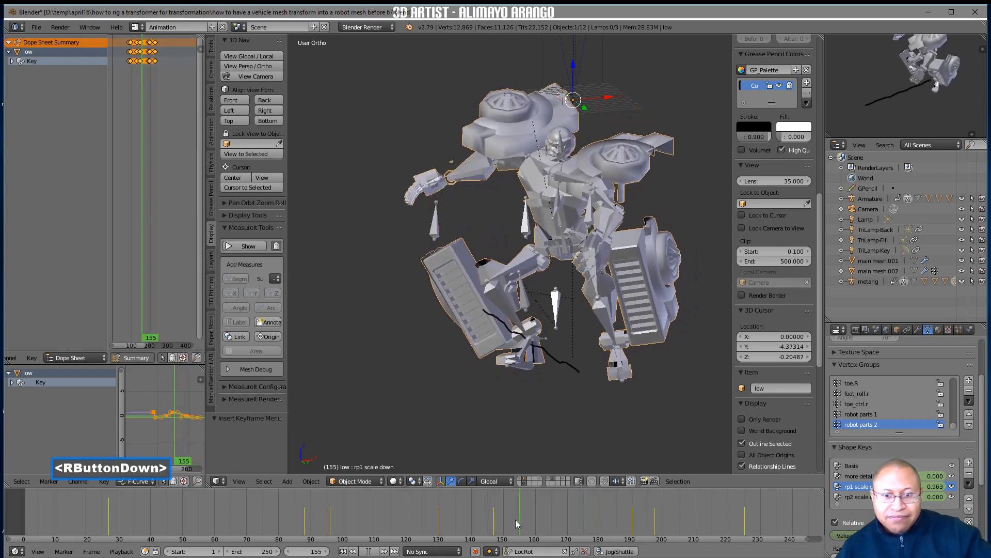
right_click_drag(446, 525, 453, 524)
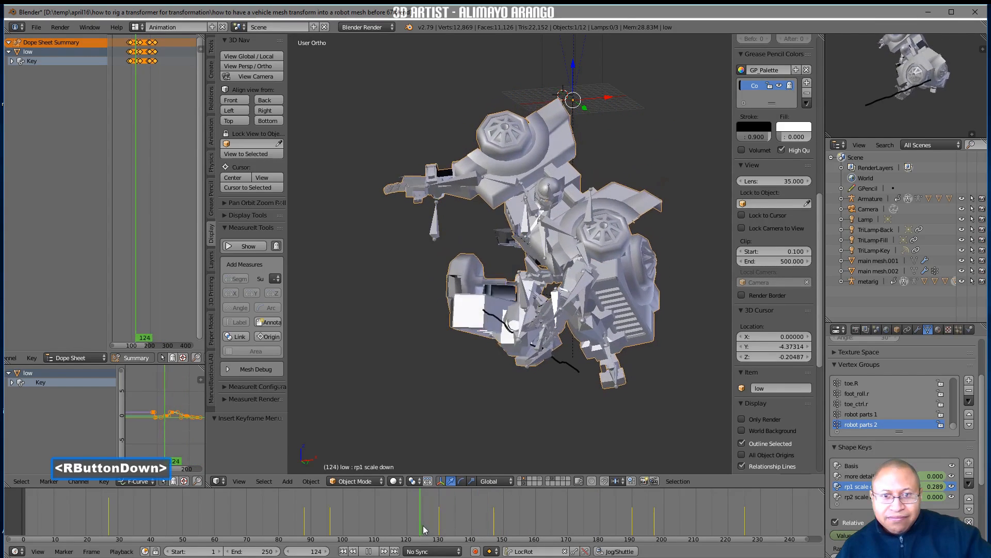
right_click_drag(371, 529, 360, 530)
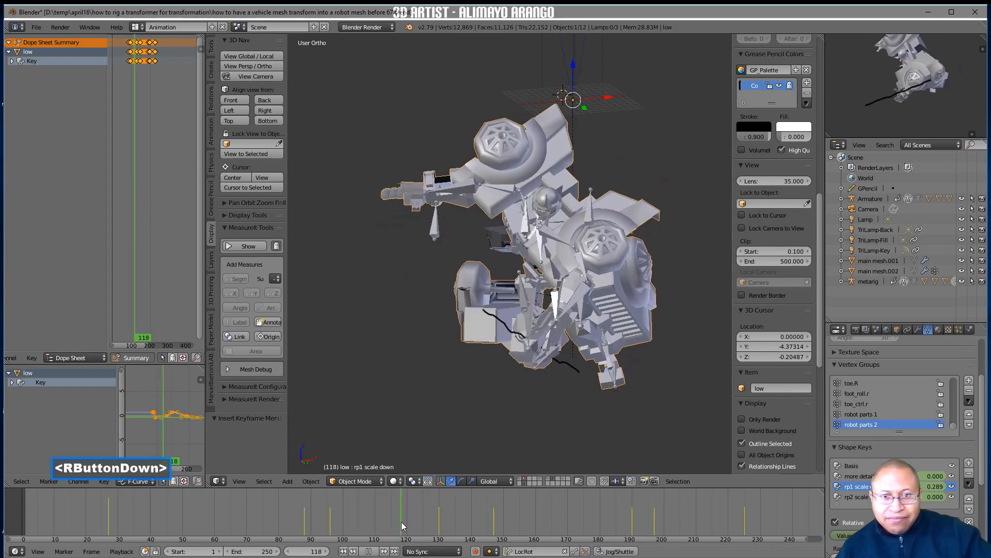
right_click_drag(444, 518, 443, 519)
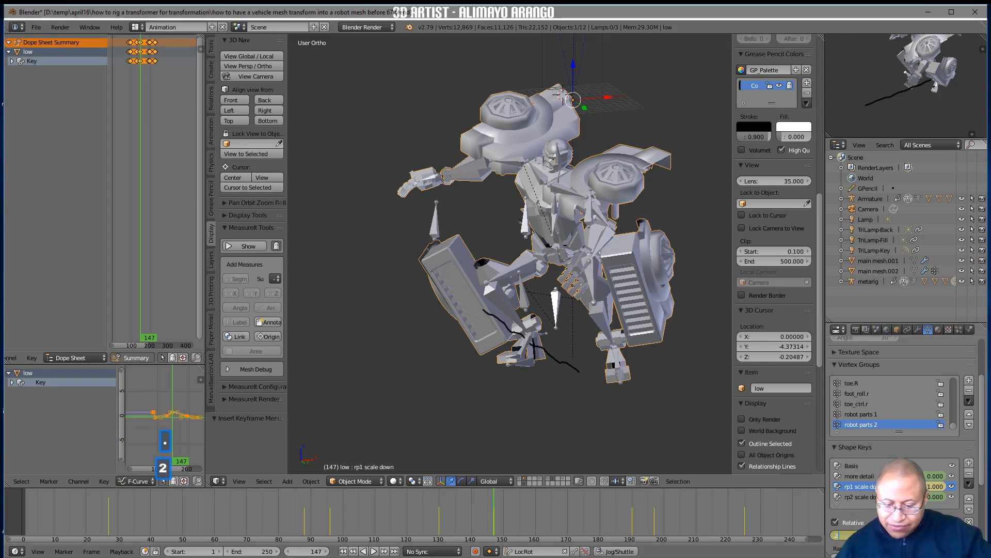
key("Return")
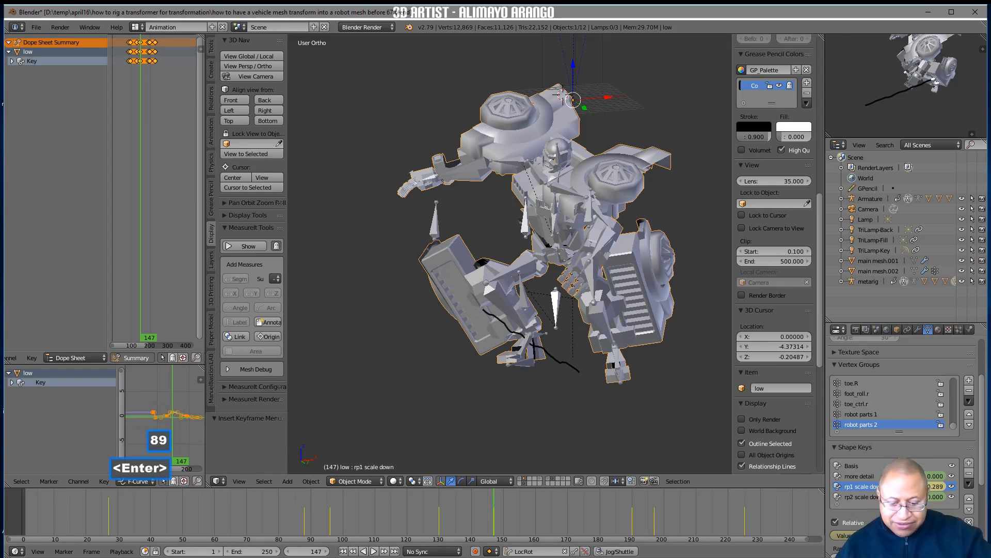
Scrub back and forth through the timeline to examine the transformation with the smaller rp1 parts
right_click_drag(495, 533, 474, 539)
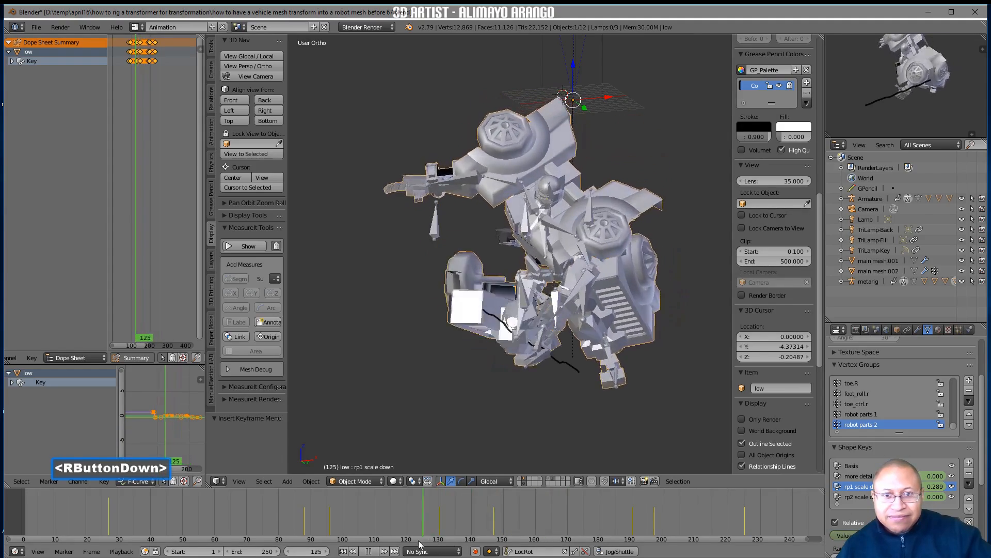
mouse_move(374, 544)
right_mouse_down()
mouse_move(316, 544)
mouse_move(375, 547)
right_mouse_up()
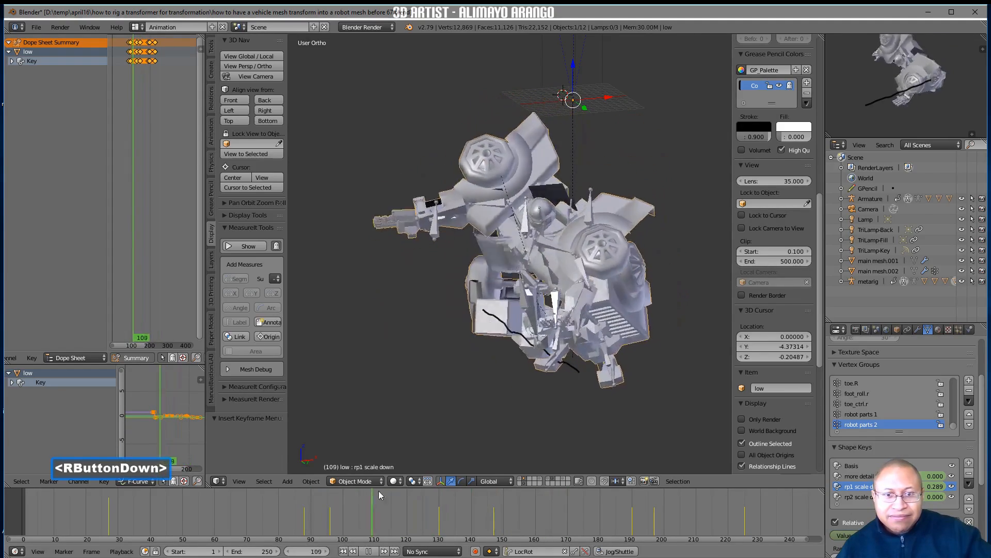
right_click_drag(462, 494, 728, 547)
right_click_drag(728, 495, 93, 512)
middle_click_drag(475, 318, 431, 349)
right_click_drag(84, 512, 603, 495)
Turn on Only Render and Ambient Occlusion in the 3D viewport
left_click(742, 419)
scroll(752, 441, "down", 5)
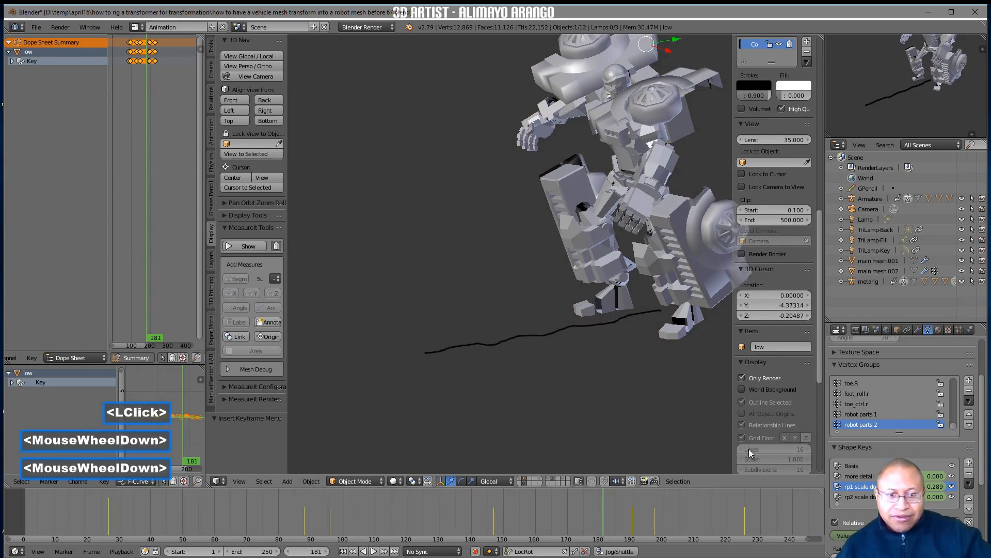
scroll(757, 449, "down", 3)
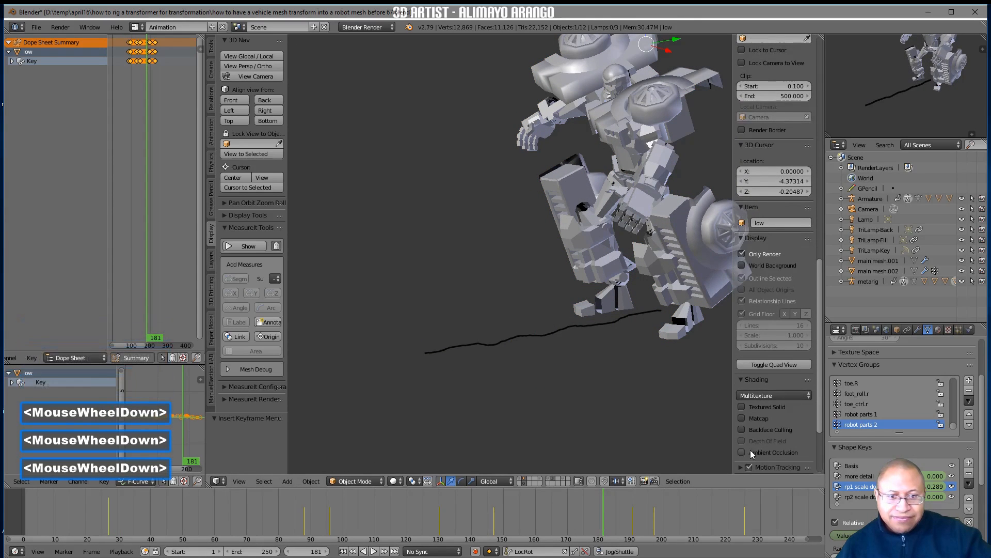
left_click(742, 452)
Review the transformation from another angle, go to frame 88 and raise the rp1 scale down shape key to about 0.552
middle_click_drag(612, 403, 561, 410, "shift")
middle_click_drag(561, 410, 594, 405)
right_click_drag(597, 509, 63, 510)
middle_click_drag(378, 415, 403, 401)
right_click_drag(96, 520, 303, 520)
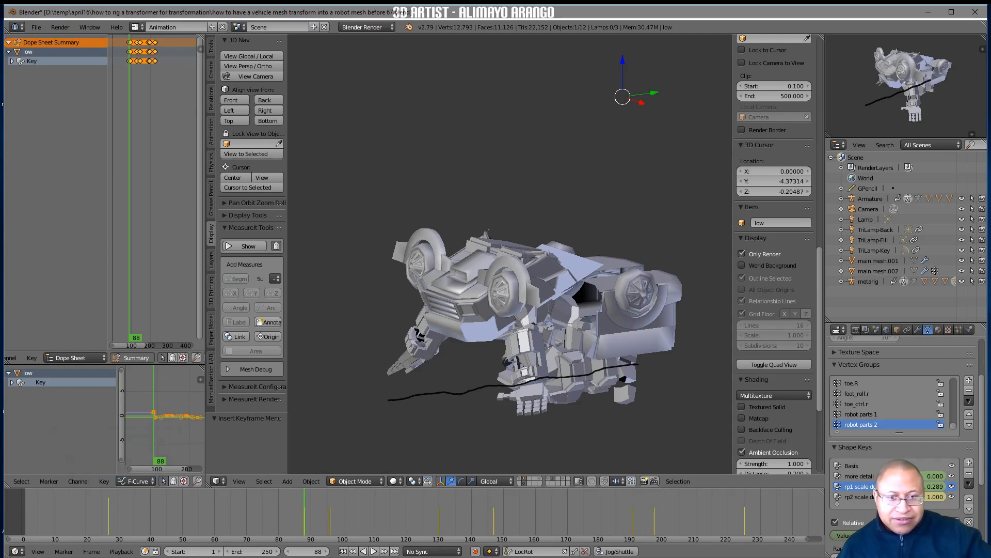
left_click_drag(935, 486, 958, 486)
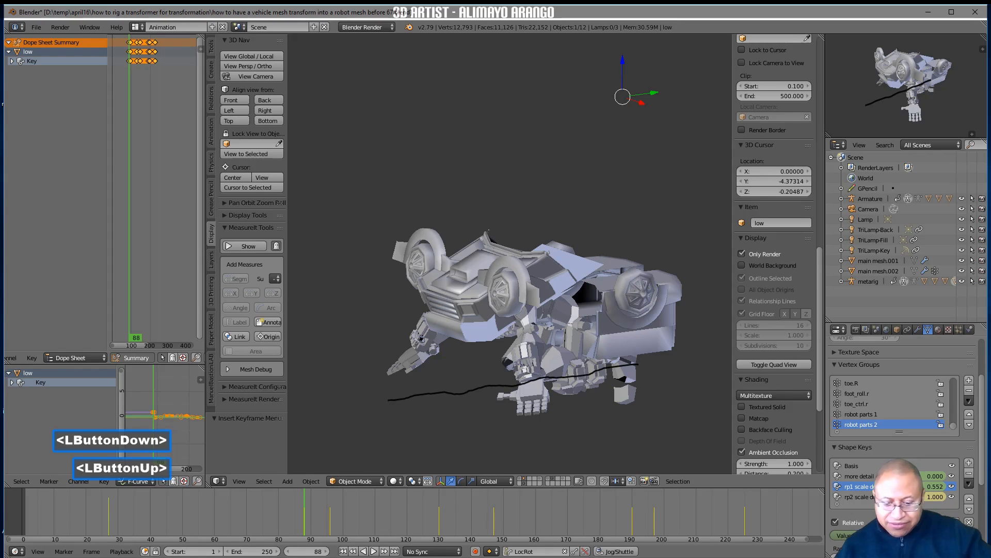
On frame 27, set the rp1 scale down shape key to 1.000 and insert a keyframe
right_click_drag(298, 519, 109, 513)
left_click_drag(899, 535, 947, 536)
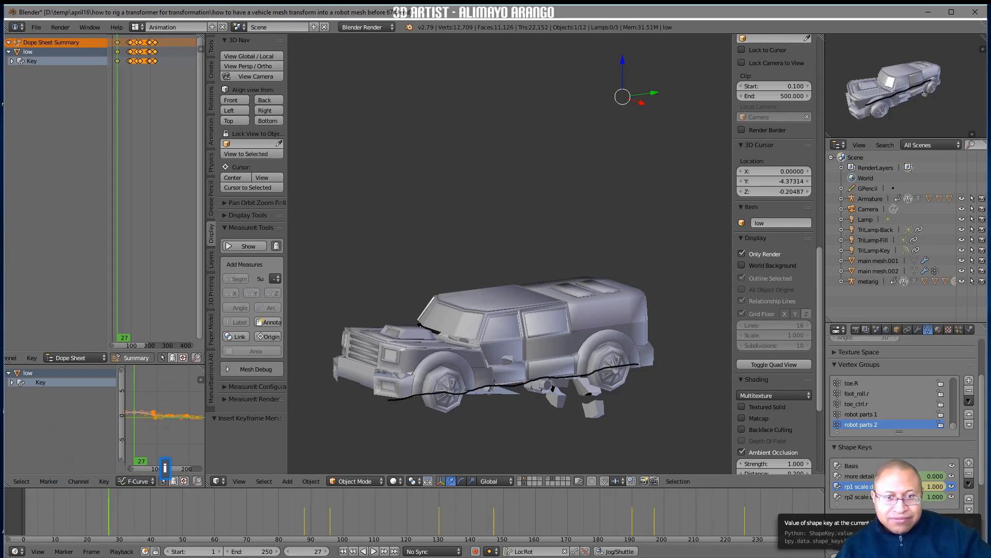
On frame 79, examine the foot parts hanging below the truck's rear with rp2 scale down selected, and turn off Only Render
right_click_drag(136, 509, 295, 516)
right_click_drag(295, 513, 275, 512)
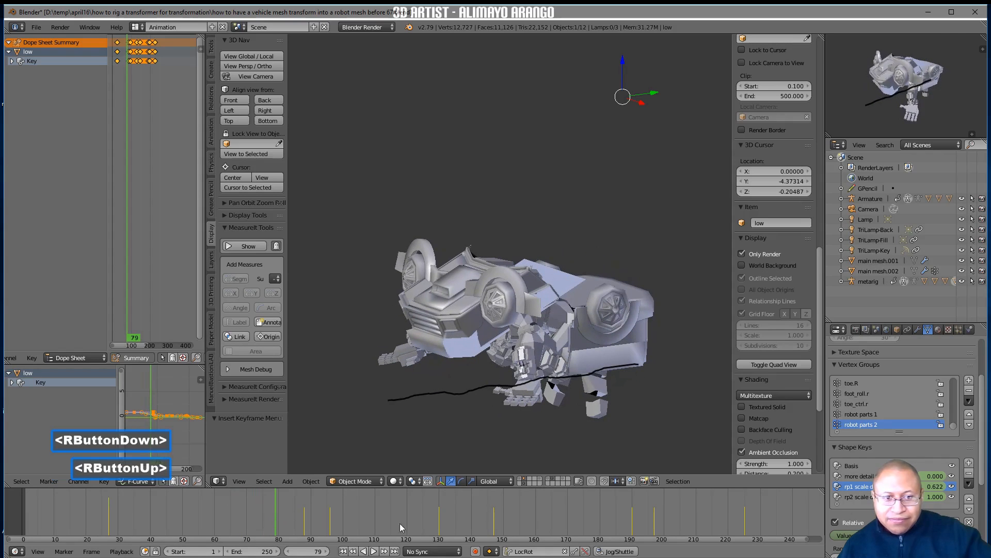
left_click(863, 497)
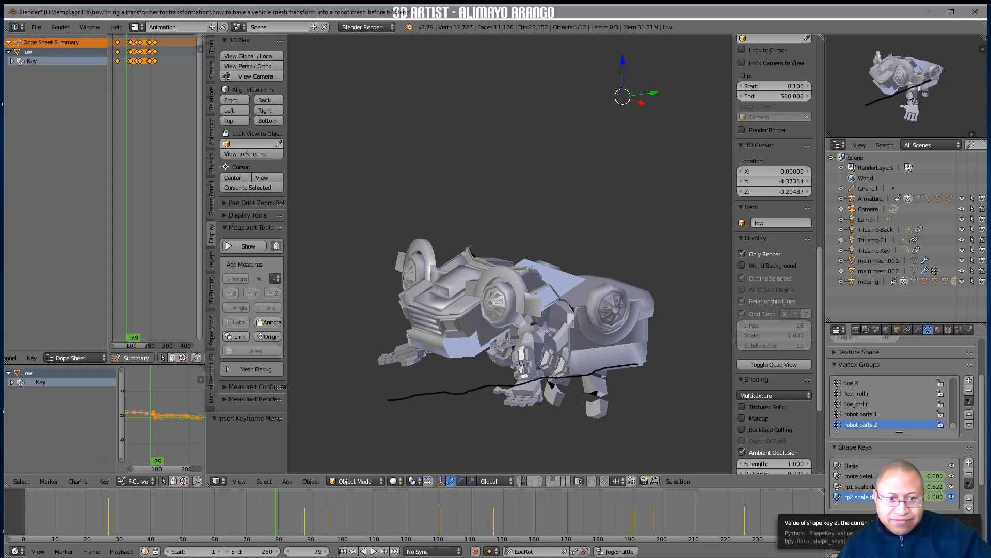
mouse_move(919, 535)
left_mouse_down()
mouse_move(873, 535)
mouse_move(910, 536)
left_mouse_up()
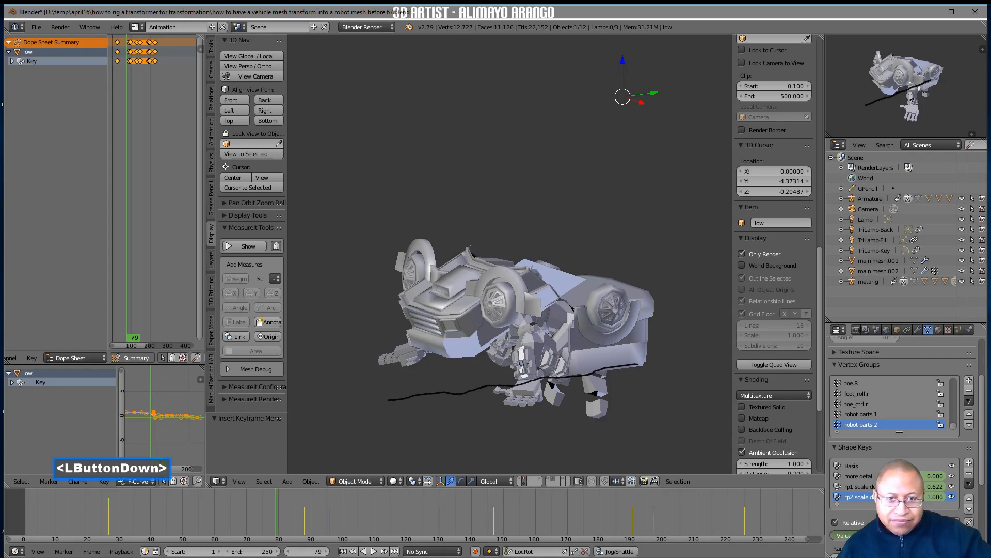
left_click(604, 411)
left_click(601, 412)
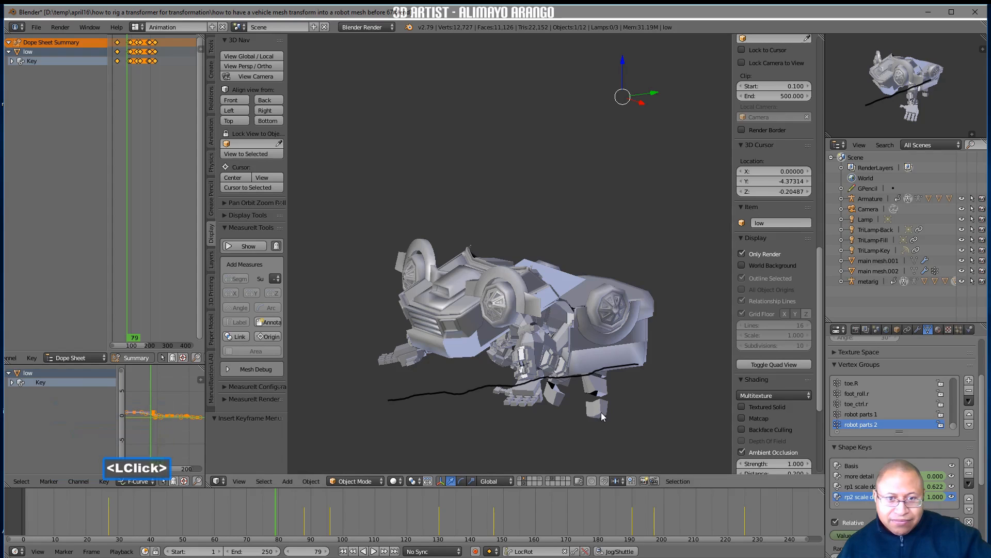
left_click(594, 412)
middle_click_drag(556, 453, 589, 411)
left_click(590, 412)
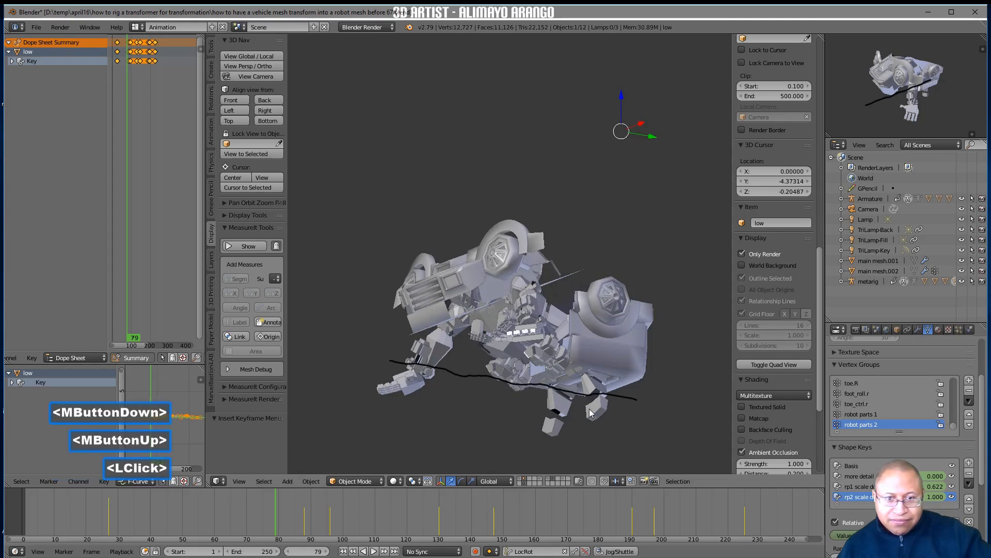
left_click(742, 254)
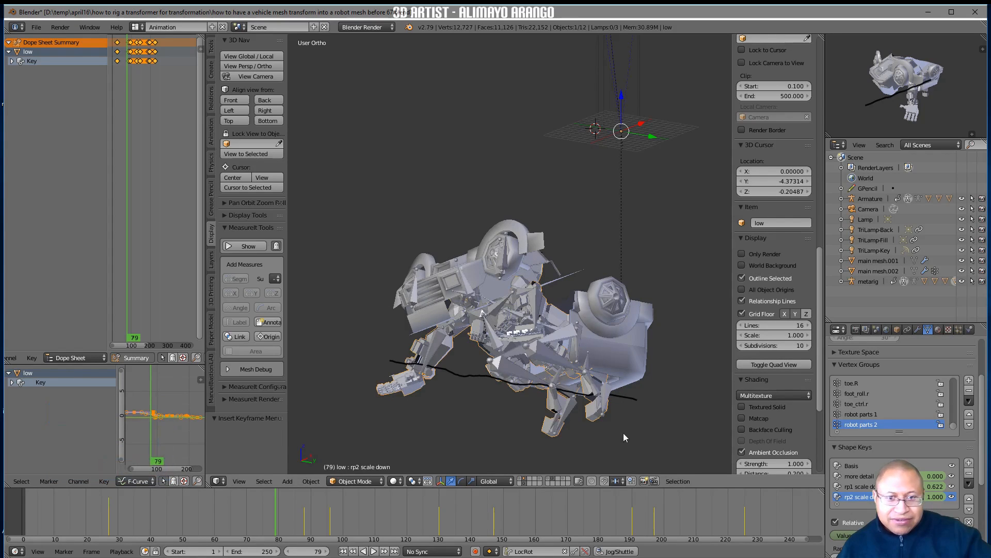
left_click_drag(934, 486, 939, 486)
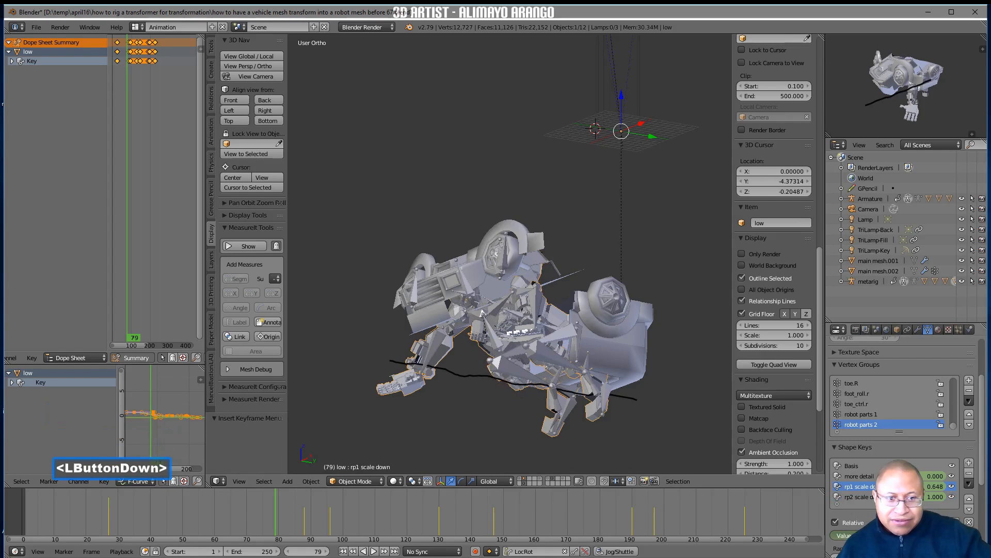
right_click(938, 486)
left_click(835, 498)
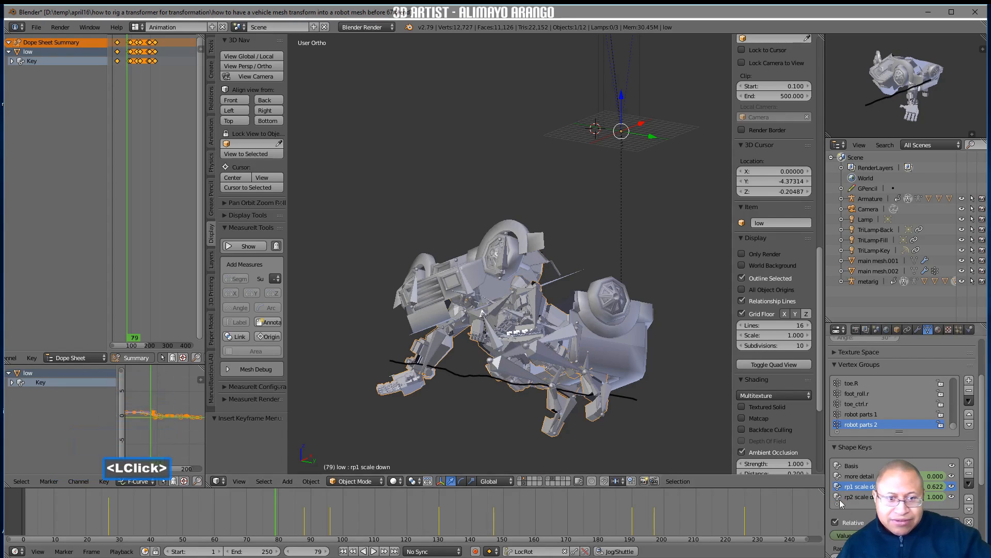
mouse_move(935, 486)
left_mouse_down()
mouse_move(956, 486)
mouse_move(944, 486)
left_mouse_up()
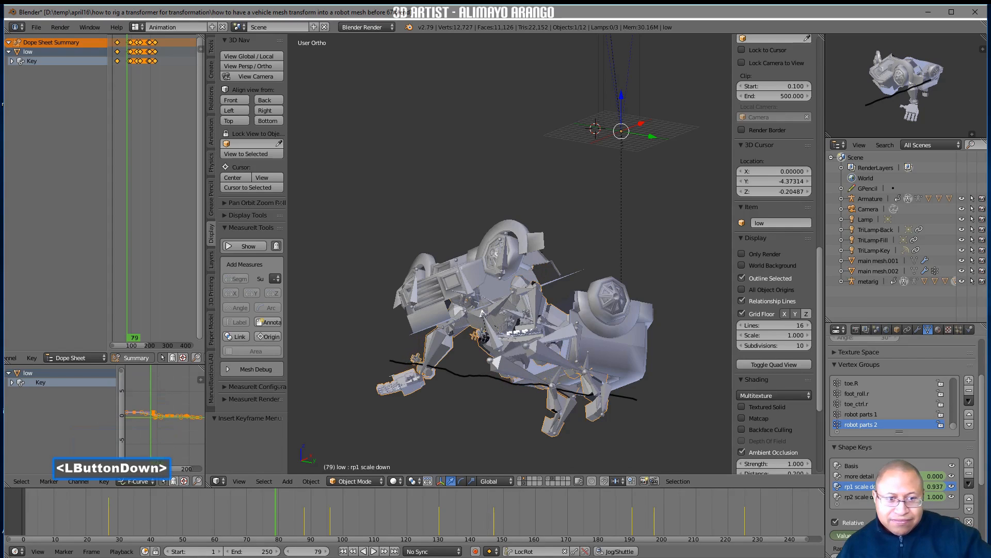
right_click(952, 486)
Go to frame 59, select the metarig's main_foot_ctrl.l bone and insert a LocRot keyframe
right_click_drag(282, 509, 178, 511)
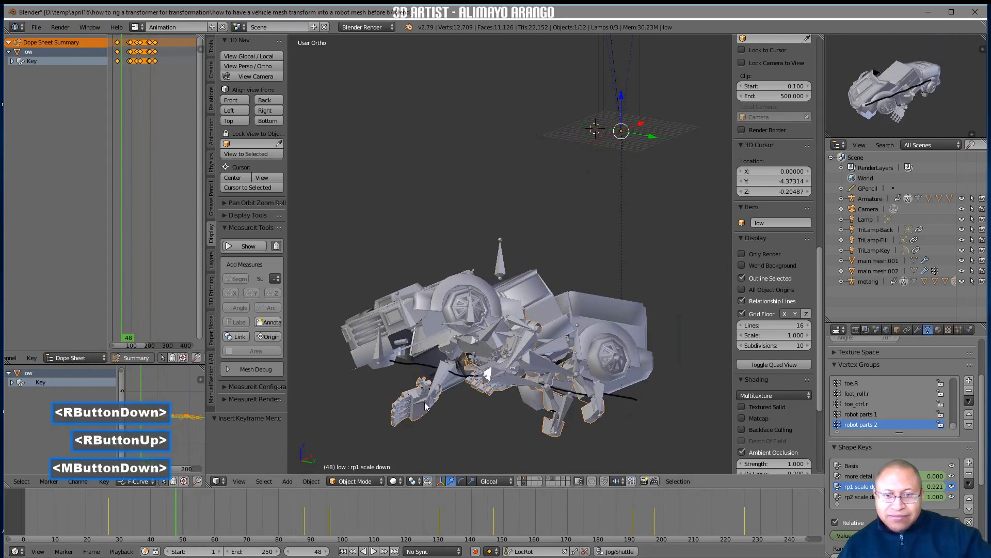
middle_click_drag(424, 400, 418, 426)
right_click_drag(189, 503, 186, 537)
middle_click_drag(532, 421, 596, 408)
right_click_drag(191, 506, 213, 504)
left_click(602, 394)
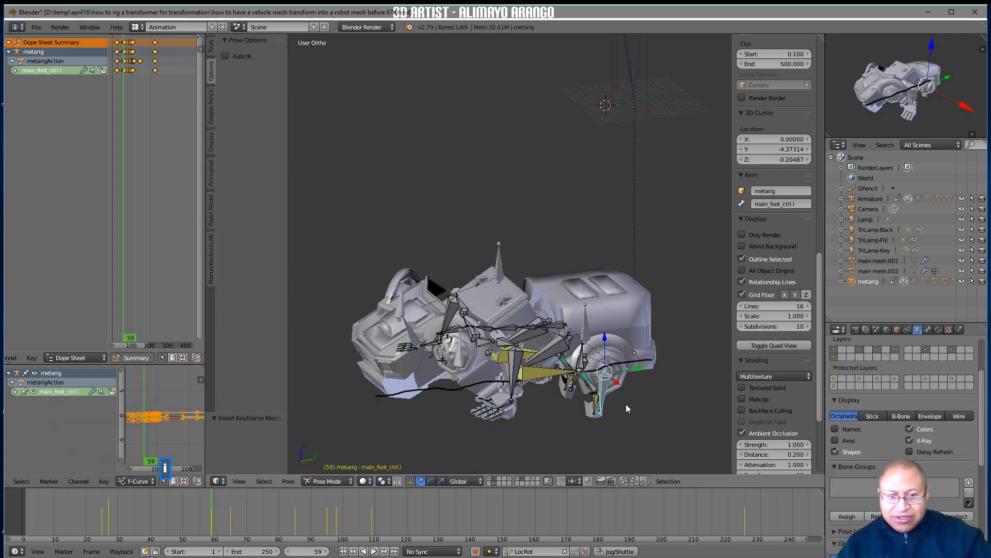
key("i")
Raise main_foot_ctrl.l into the rear wheel area, rotate it about 12° around the global X axis, and insert a LocRot keyframe
left_click_drag(608, 345, 604, 313)
middle_click_drag(600, 359, 623, 361)
mouse_move(624, 356)
left_mouse_down()
mouse_move(602, 317)
mouse_move(626, 330)
mouse_move(619, 342)
left_mouse_up()
middle_click_drag(620, 341, 605, 383)
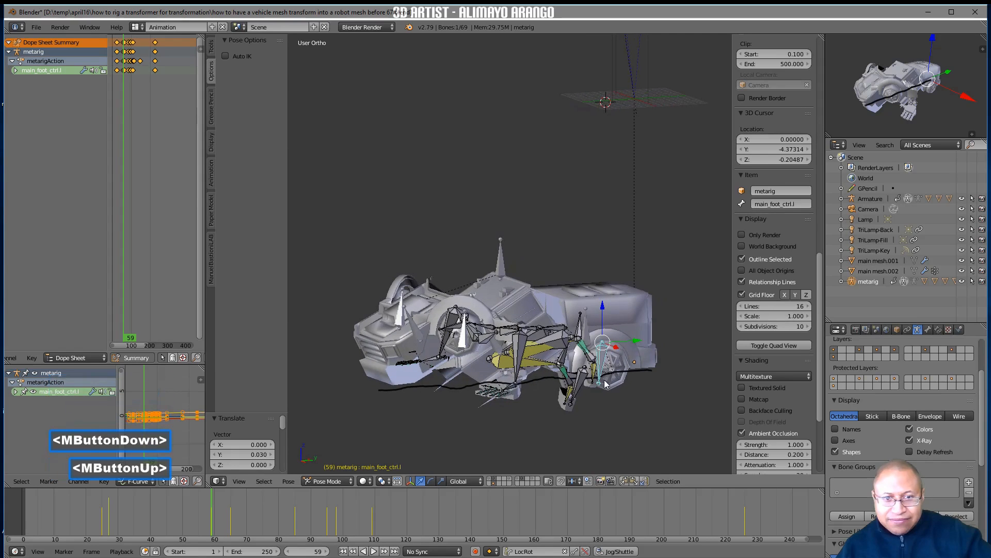
key("r")
key("x")
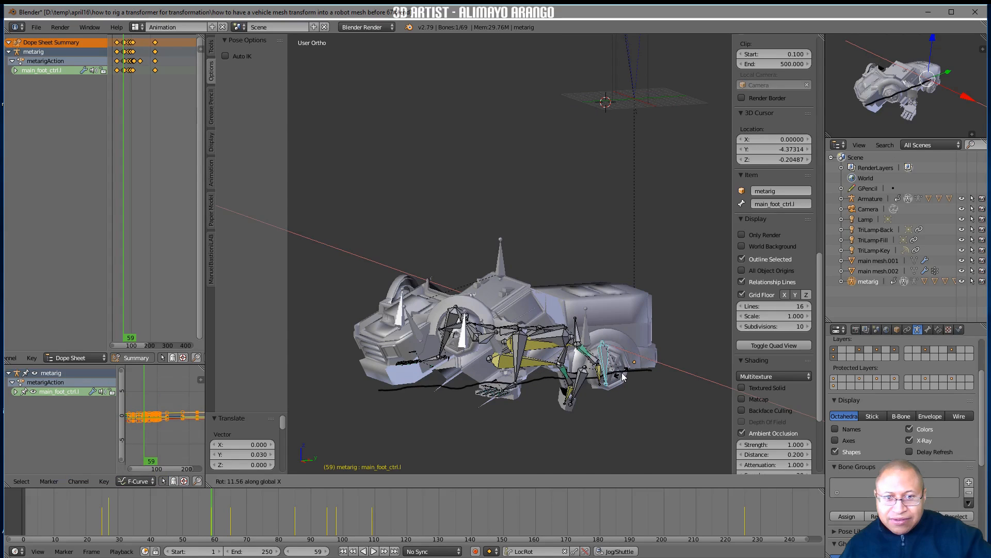
left_click(623, 378)
left_click_drag(603, 325, 599, 316)
key("i")
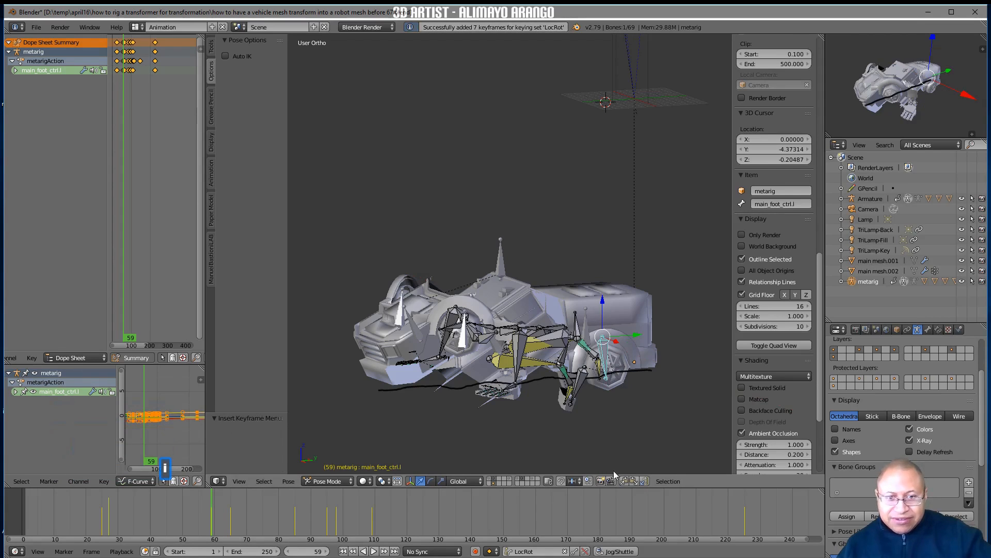
Try mirroring the left foot control's pose to the right foot with a flipped paste and a LocRot keyframe on frame 59
left_click(625, 482)
left_click(645, 482)
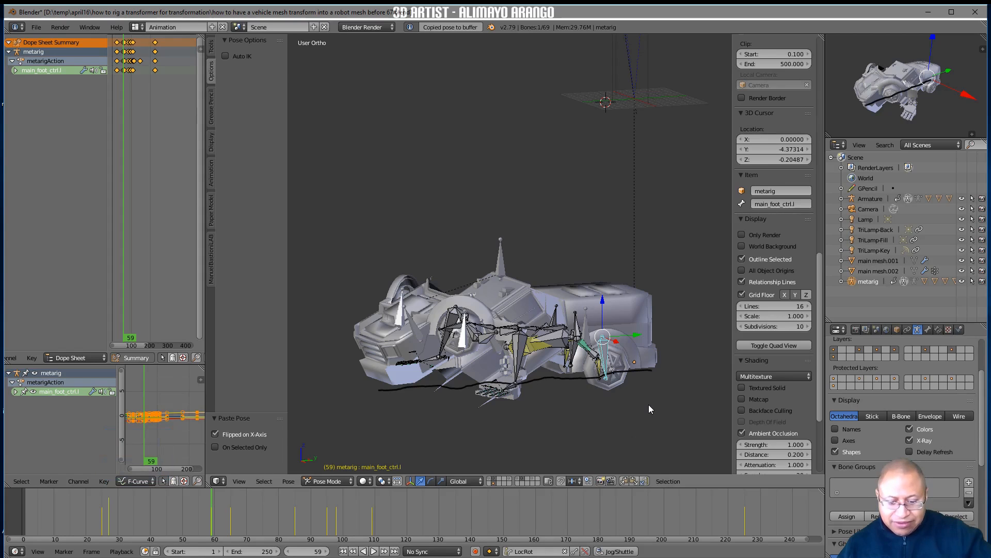
key("i")
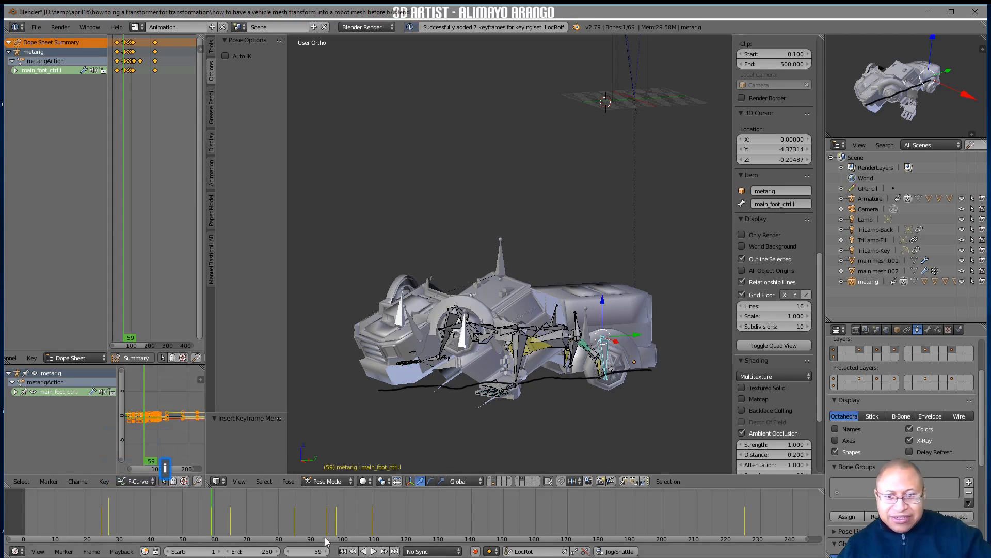
right_click_drag(367, 518, 211, 519)
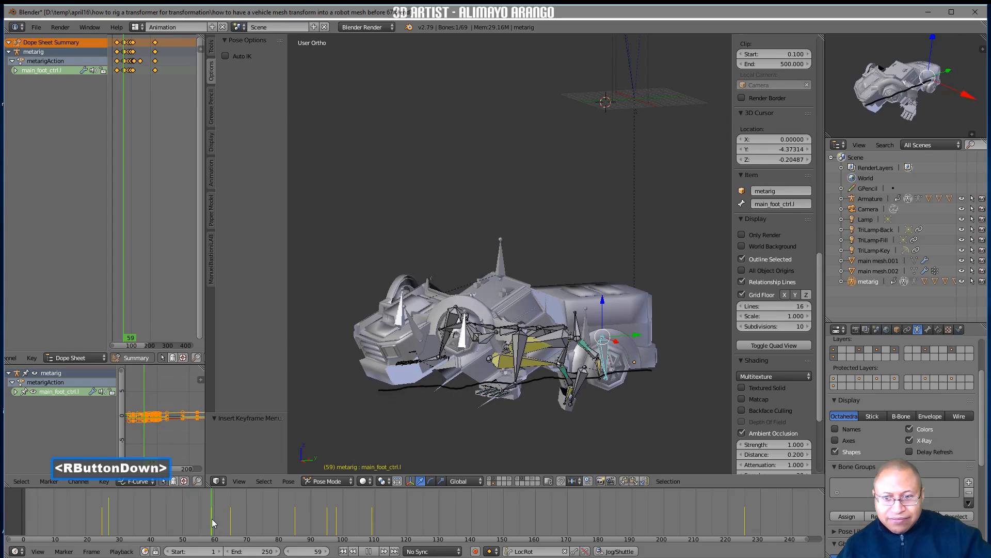
right_click_drag(212, 518, 212, 518)
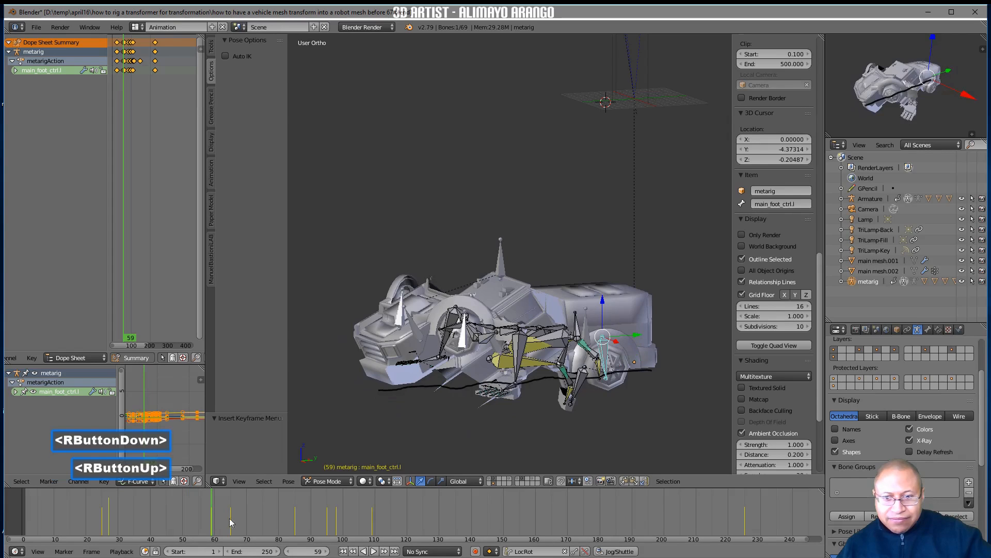
Copy main_foot_ctrl.l's pose on frame 59 and paste it on frame 27
left_click(625, 481)
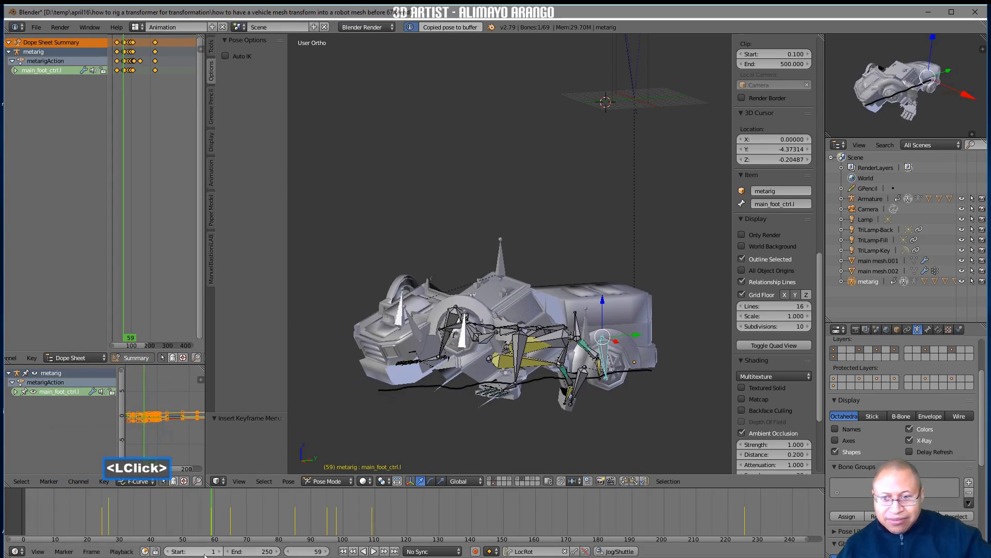
right_click_drag(212, 533, 108, 525)
left_click(624, 481)
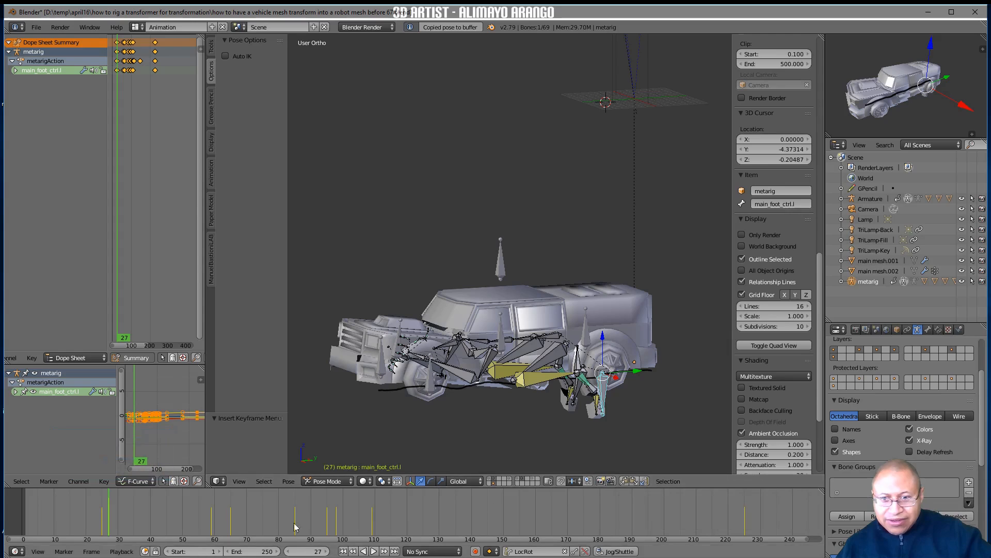
mouse_move(107, 518)
right_mouse_down()
mouse_move(211, 522)
mouse_move(109, 518)
right_mouse_up()
left_click(624, 481)
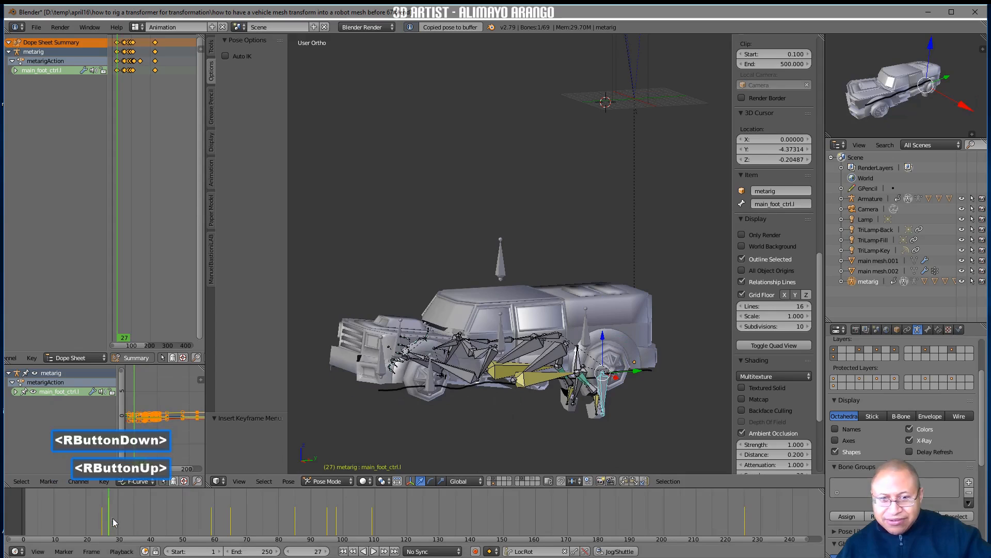
left_click(634, 481)
Place main_foot_ctrl.l in the rear wheel area, shifting it about -1.15 along Y, and insert a LocRot keyframe on frame 27
mouse_move(582, 462)
middle_mouse_down()
mouse_move(609, 425)
mouse_move(645, 418)
mouse_move(563, 458)
mouse_move(590, 444)
middle_mouse_up()
left_click(602, 323)
left_click_drag(602, 323, 627, 340)
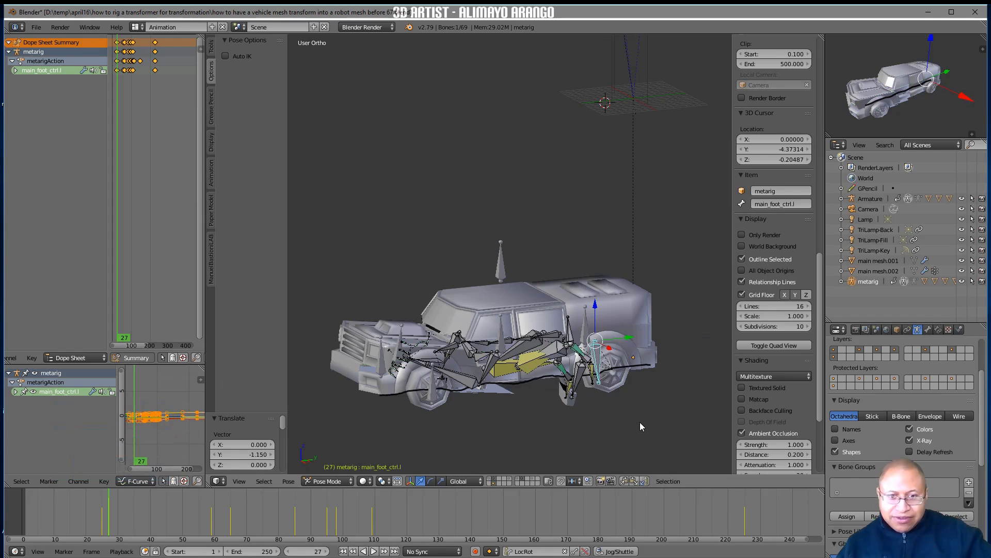
key("i")
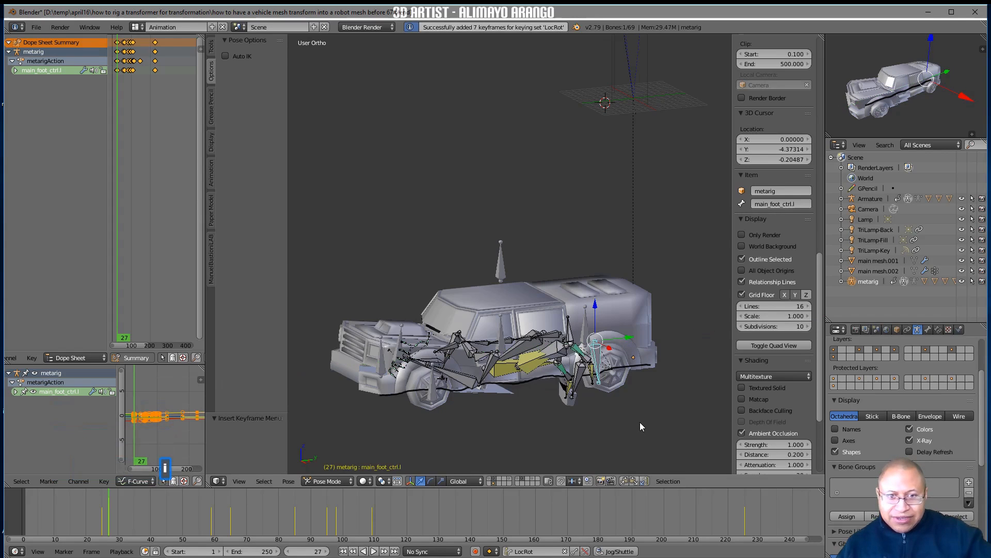
Try mirroring the left foot control's pose to the right foot with a flipped paste and a LocRot keyframe on frame 27
left_click(625, 481)
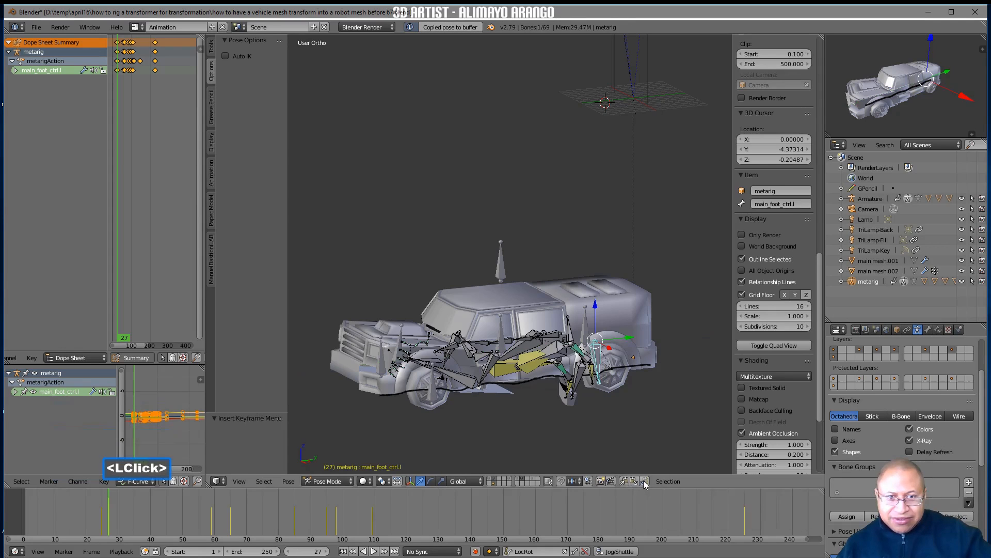
left_click(645, 481)
key("i")
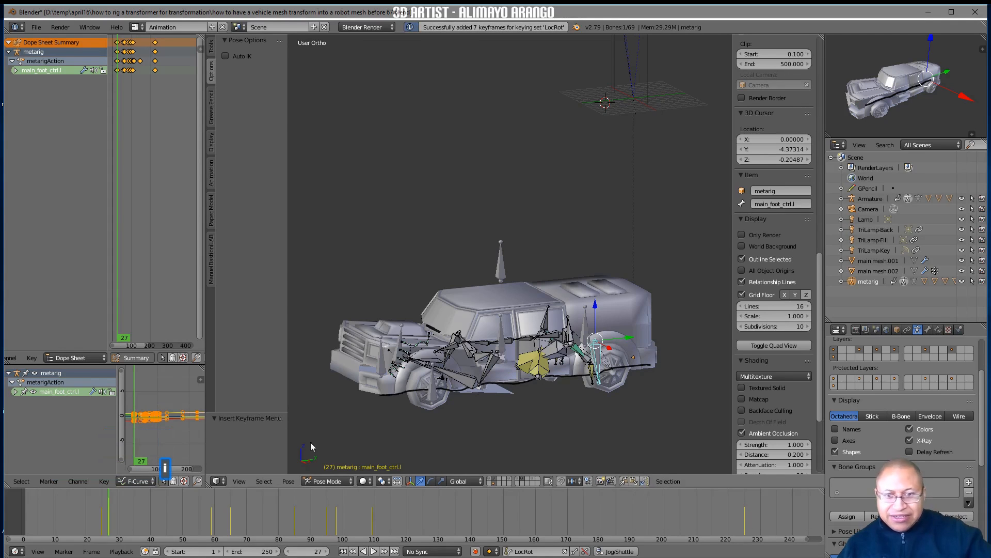
Scrub the animation from frame 27 to frame 184 and examine the standing robot pose and its feet
right_click_drag(101, 510, 613, 543)
middle_click_drag(588, 448, 615, 423)
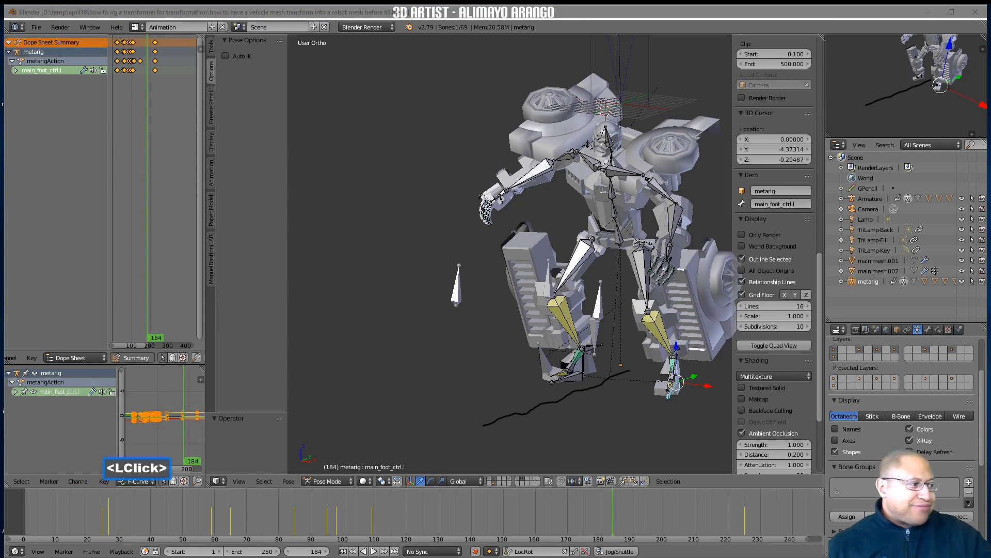
left_click(692, 433)
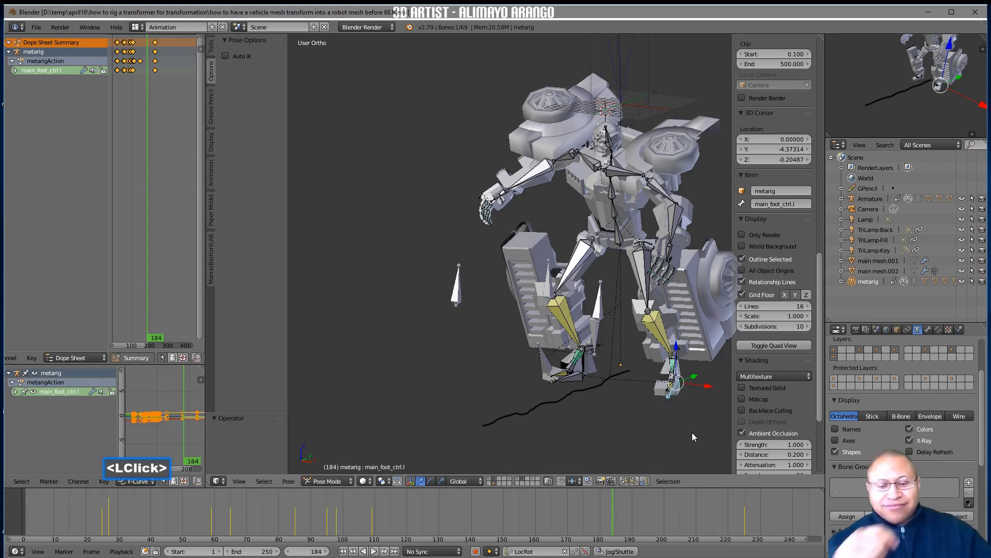
Copy the pose of all metarig bones on frame 27, paste it on frame 1, and insert a LocRot keyframe
right_click_drag(648, 489, 108, 526)
right_click(117, 522)
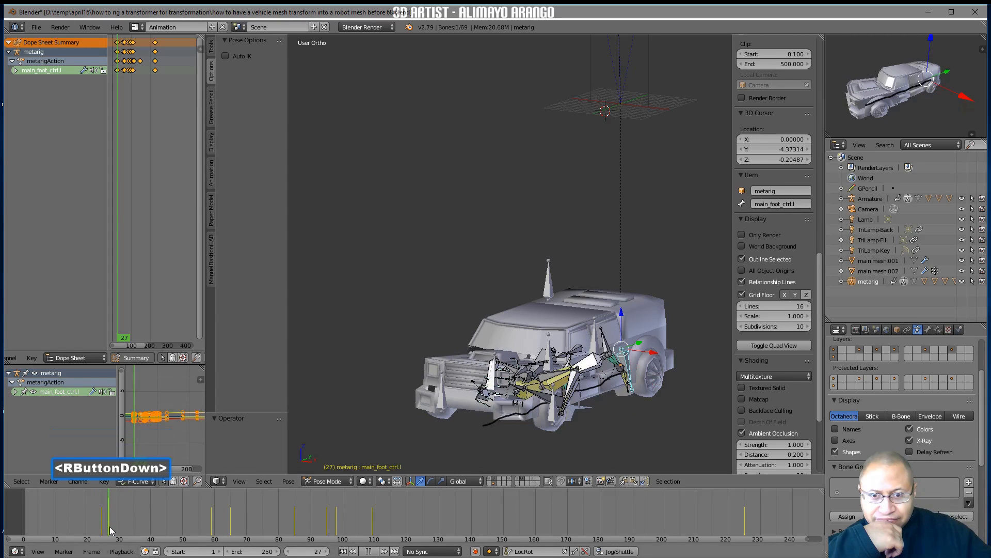
right_click_drag(107, 526, 109, 525)
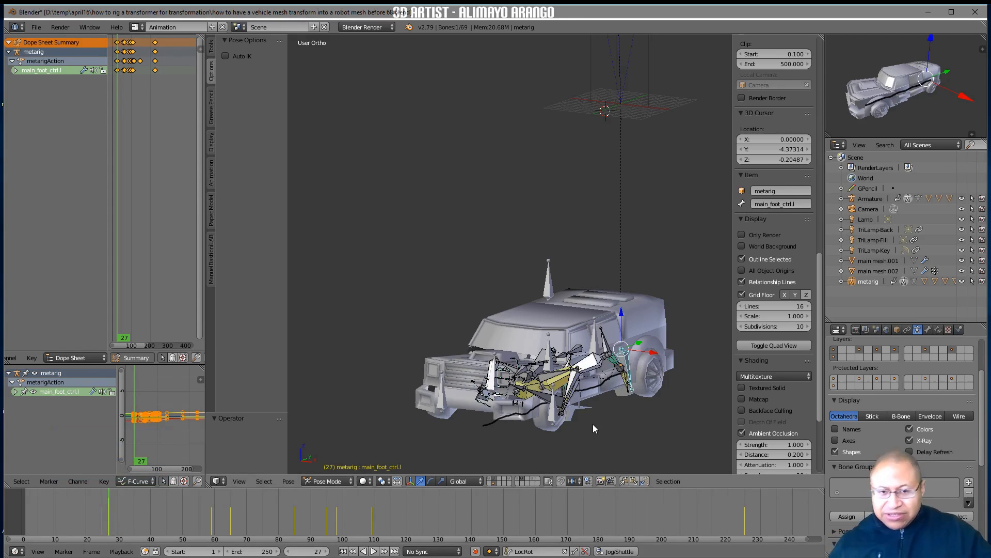
key("a")
key("a")
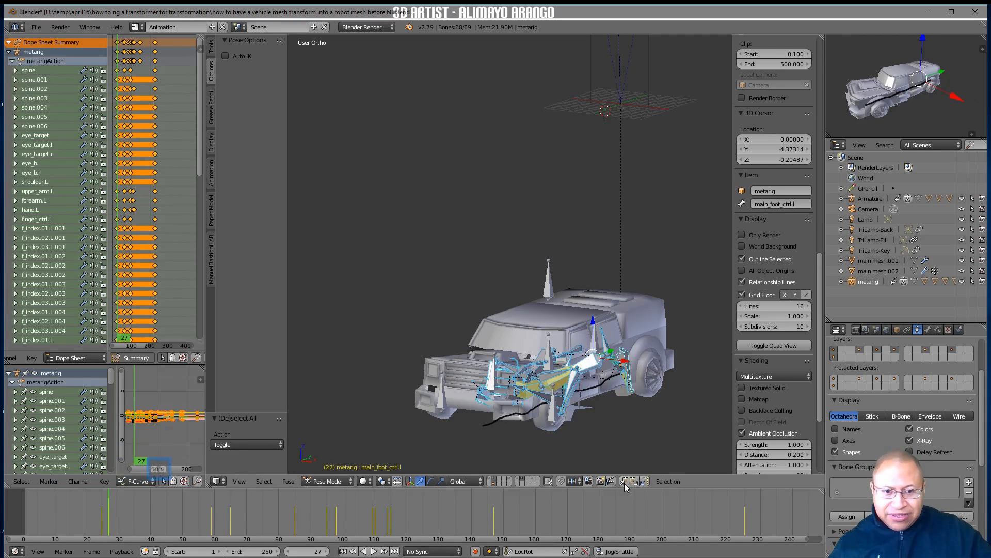
left_click(623, 482)
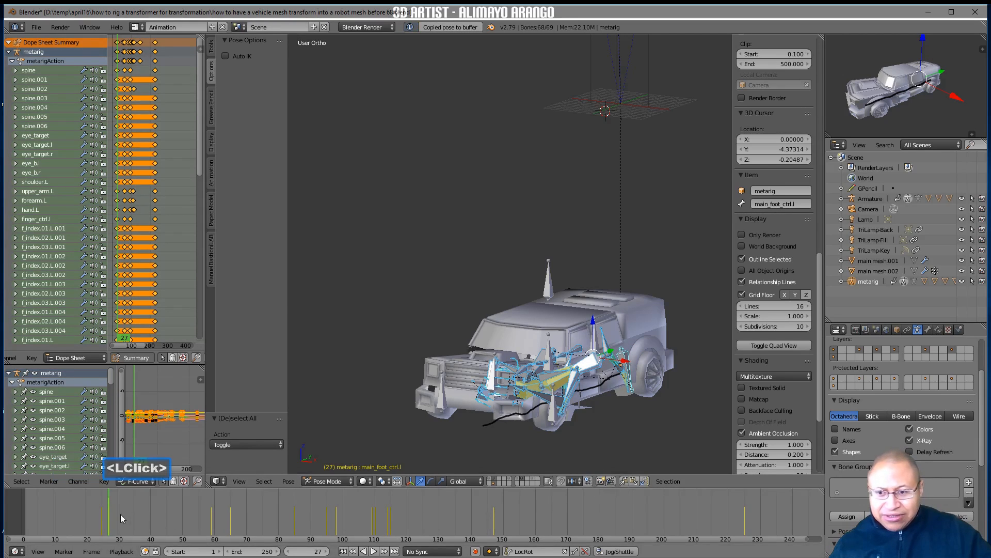
right_click(85, 507)
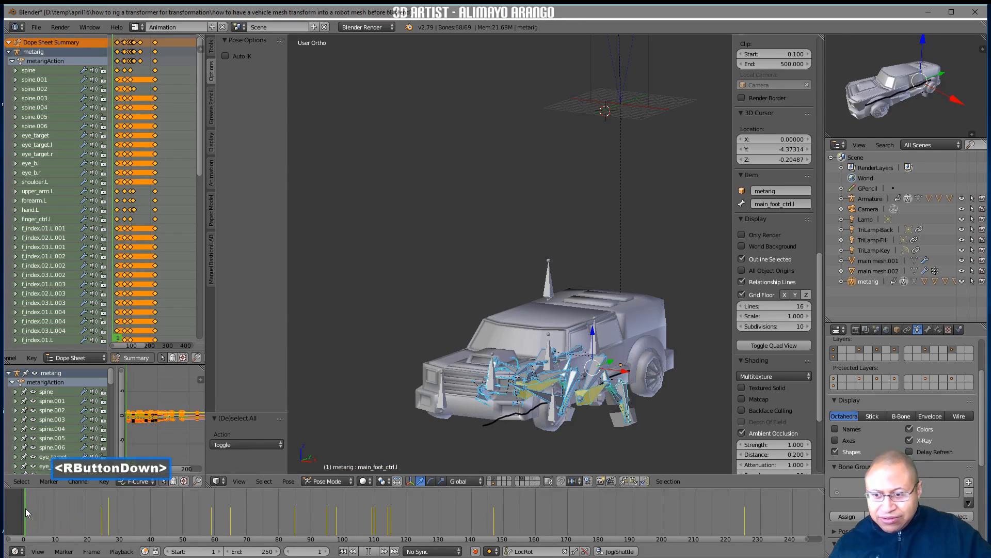
right_click_drag(26, 508, 25, 509)
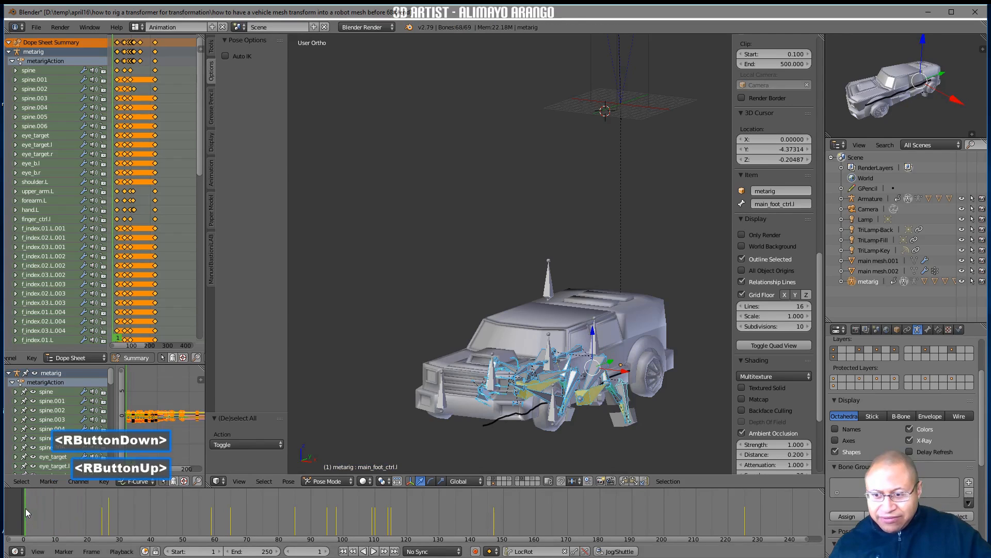
left_click(637, 482)
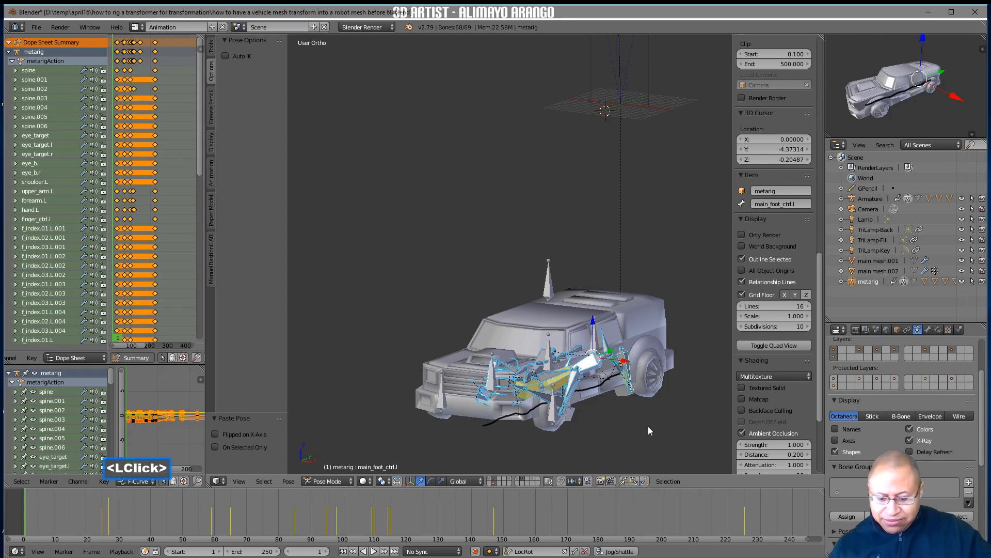
key("i")
Use Only Render to inspect the truck's underside for protruding robot parts on frame 1, and turn the option off again
left_click(743, 234)
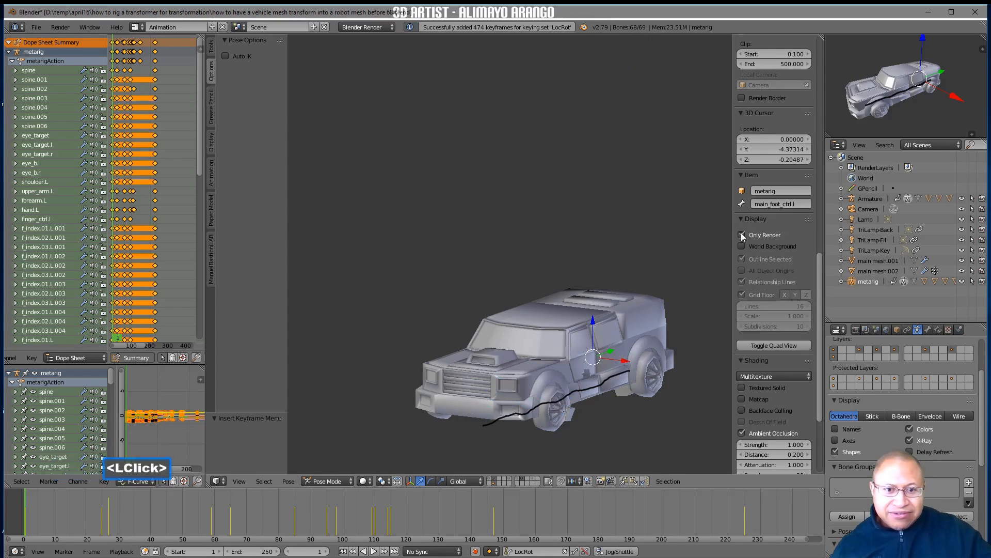
middle_click_drag(557, 361, 667, 309)
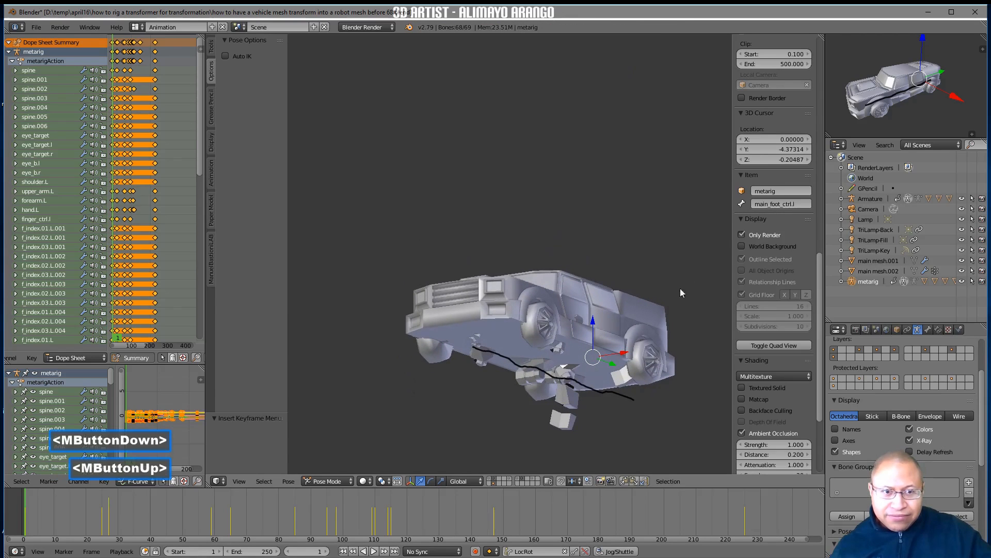
left_click(743, 235)
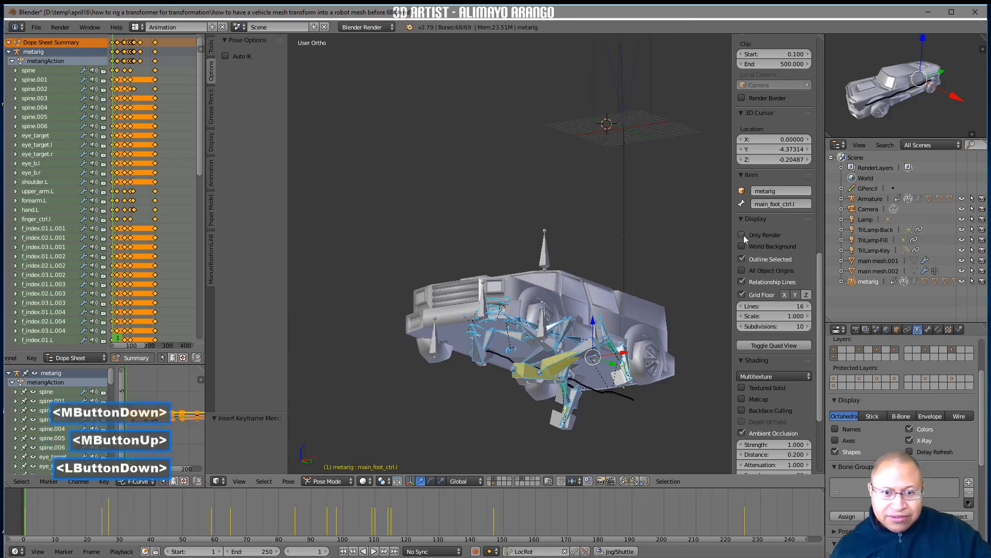
On frame 1, raise main_foot_ctrl.r and reposition it inside the truck's rear underside, and insert a LocRot keyframe
left_click(584, 385)
left_click_drag(579, 360, 587, 322)
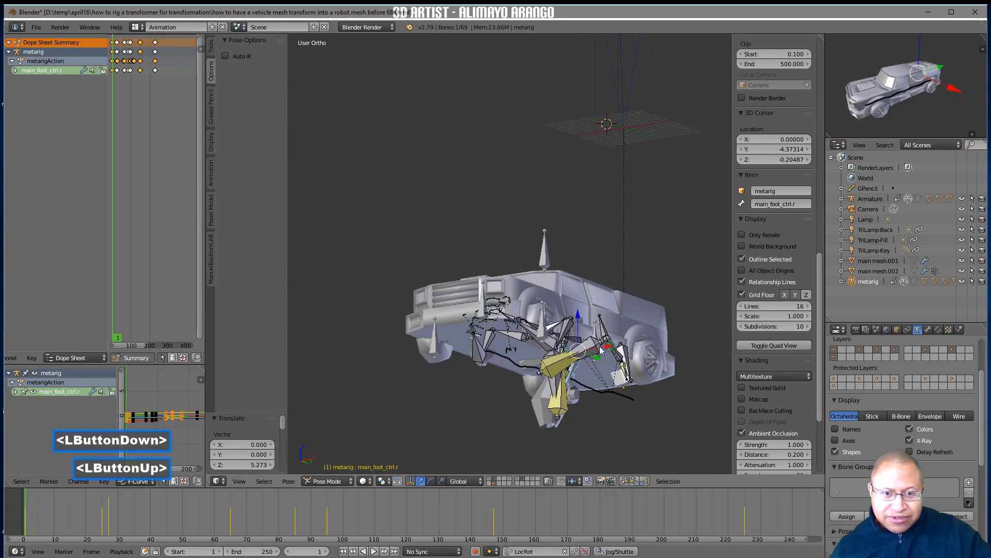
middle_click_drag(602, 354, 604, 346)
mouse_move(604, 345)
left_mouse_down()
mouse_move(615, 346)
mouse_move(587, 320)
mouse_move(612, 361)
mouse_move(577, 333)
mouse_move(596, 363)
left_mouse_up()
middle_click_drag(596, 363, 618, 375)
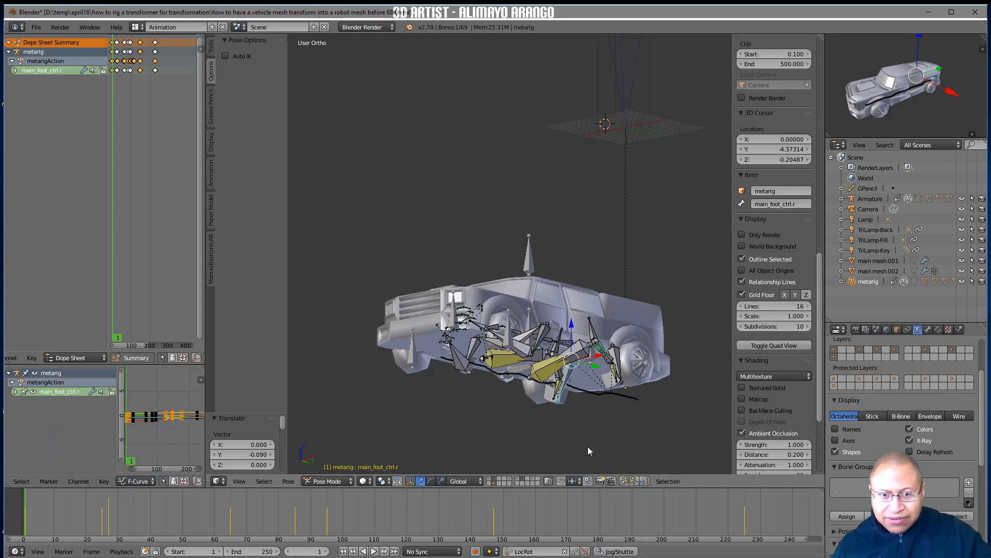
key("i")
Check the right foot on frame 37 and change the active keying set to LocRotScale
middle_click_drag(605, 392, 546, 402)
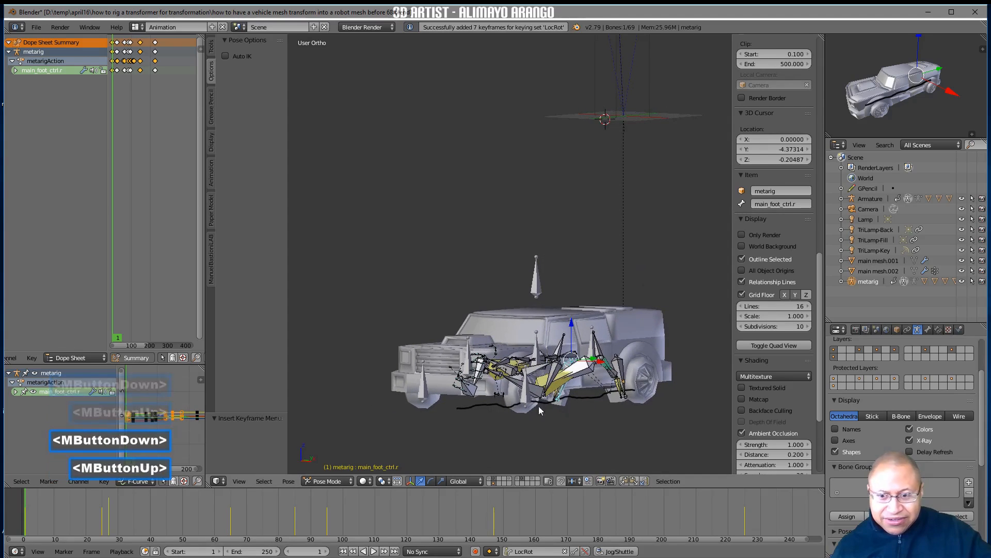
right_click_drag(39, 506, 140, 527)
middle_click_drag(465, 441, 419, 427)
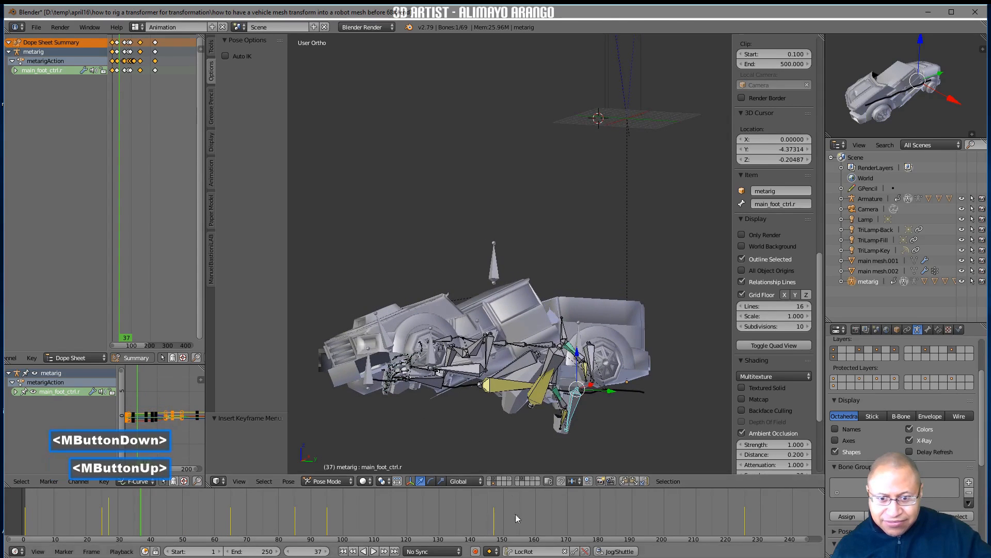
left_click(522, 551)
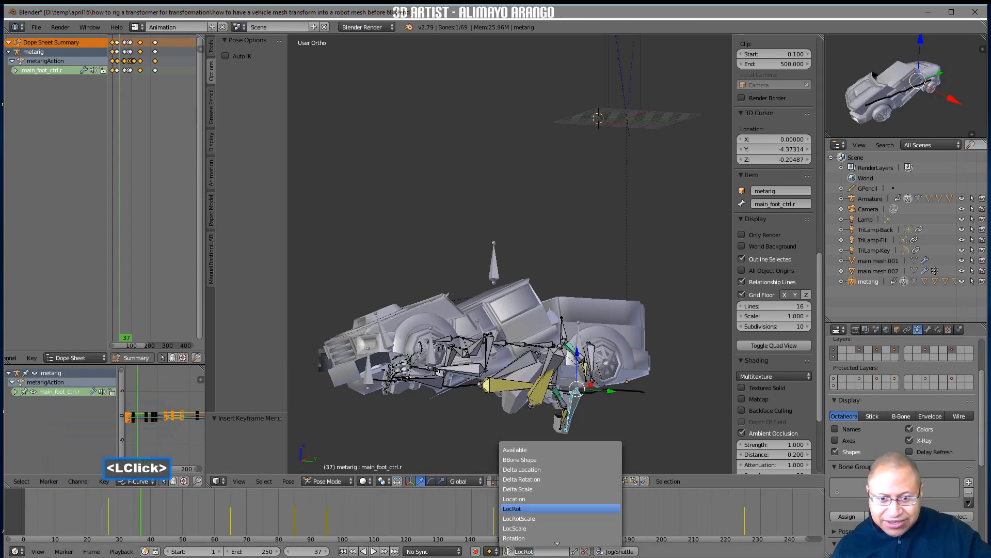
left_click(540, 518)
On frame 28, paste main_foot_ctrl.l's copied pose flipped on X, select main_foot_ctrl.r, and insert a LocRotScale keyframe
mouse_move(509, 431)
middle_mouse_down()
mouse_move(504, 423)
mouse_move(525, 430)
mouse_move(517, 427)
mouse_move(552, 409)
mouse_move(501, 429)
middle_mouse_up()
right_click_drag(149, 514, 113, 534)
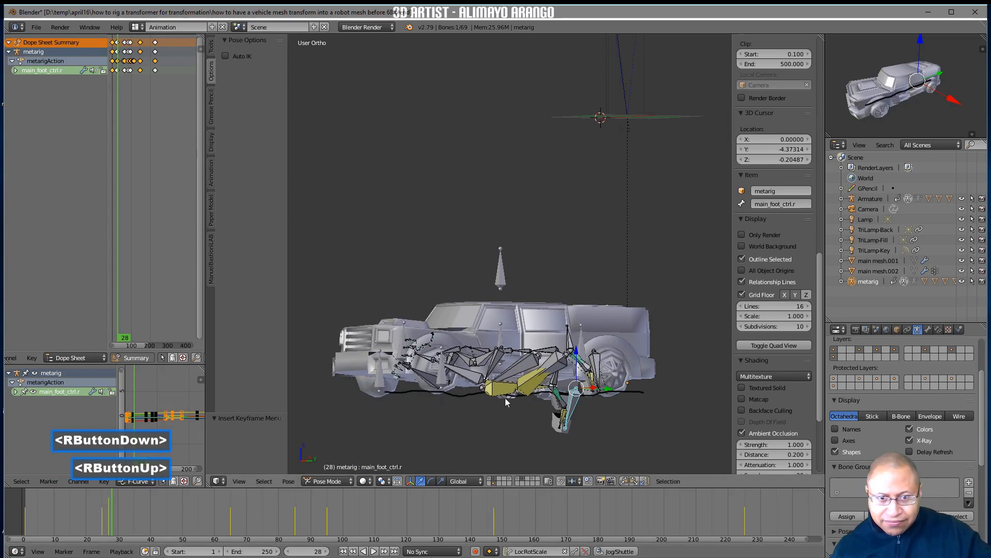
left_click(598, 363)
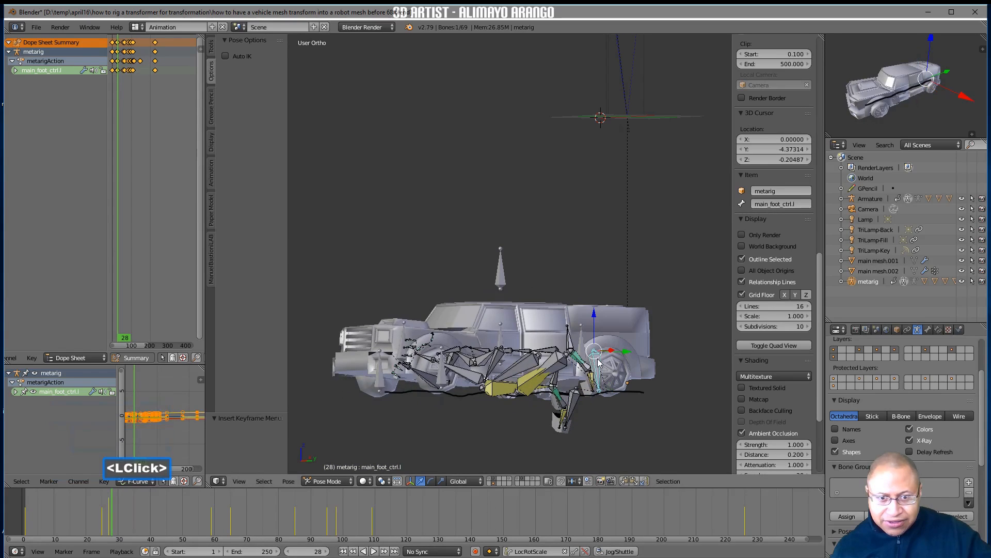
left_click(624, 481)
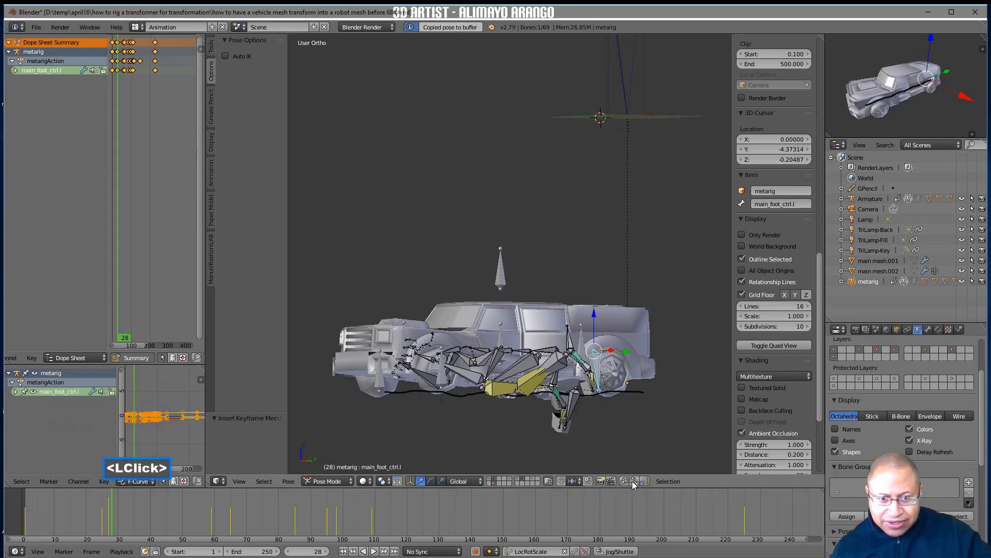
left_click(646, 481)
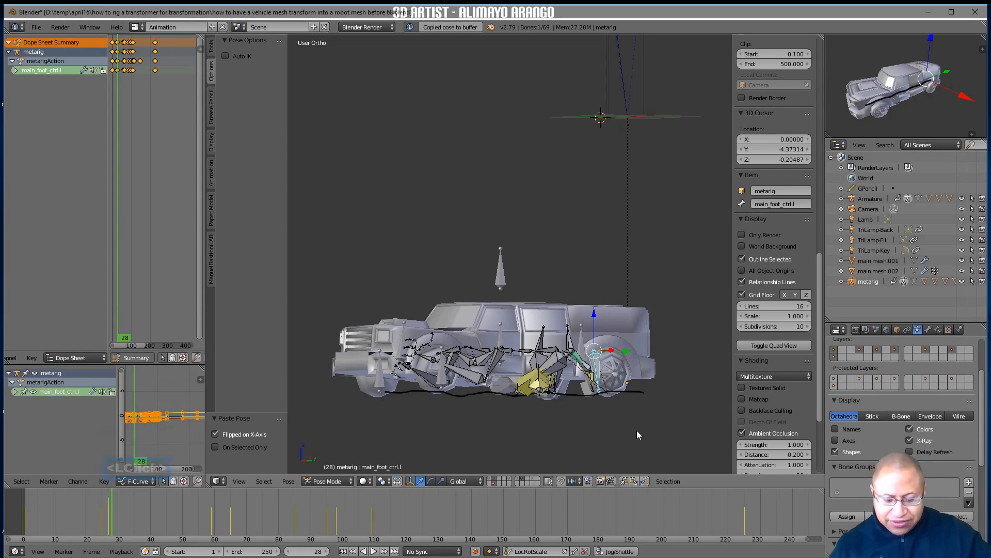
middle_click_drag(584, 398, 512, 429)
left_click(566, 391)
key("i")
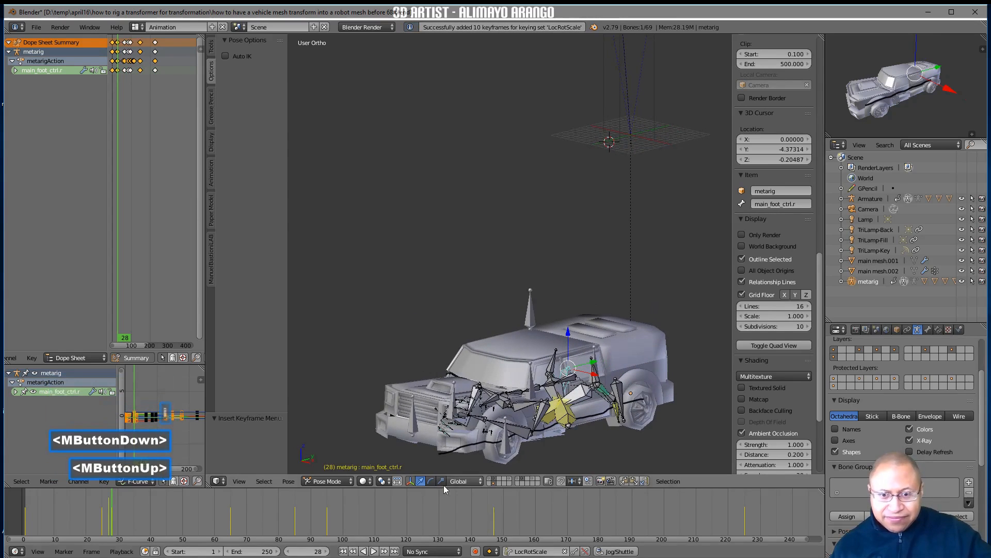
Go to frame 36, select all metarig bones, and insert a LocRotScale keyframe
right_click_drag(119, 511, 140, 529)
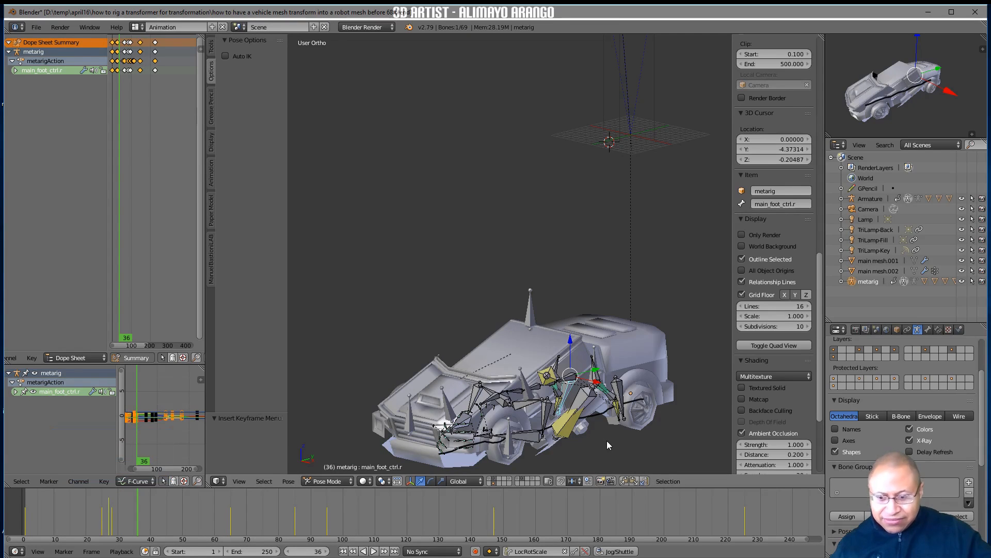
key("a")
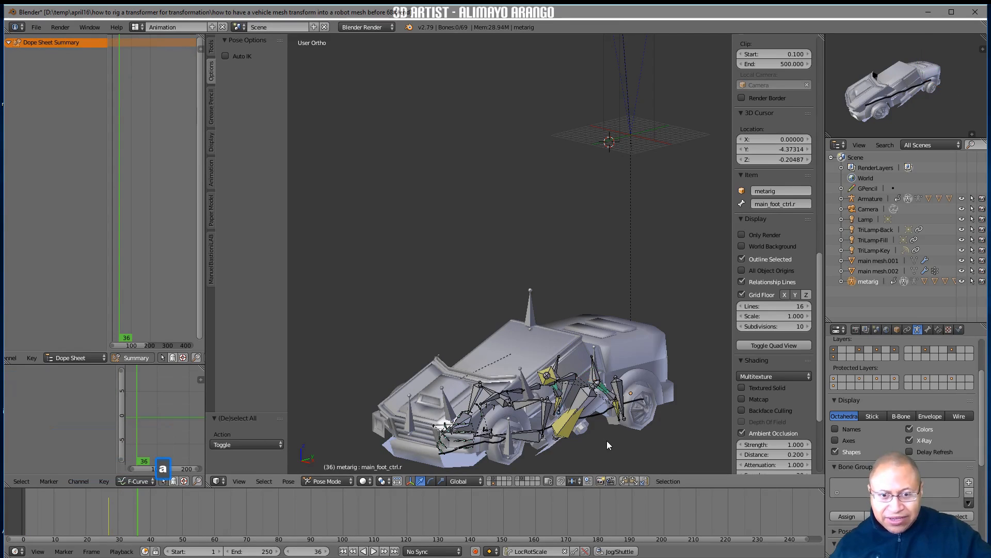
key("a")
key("i")
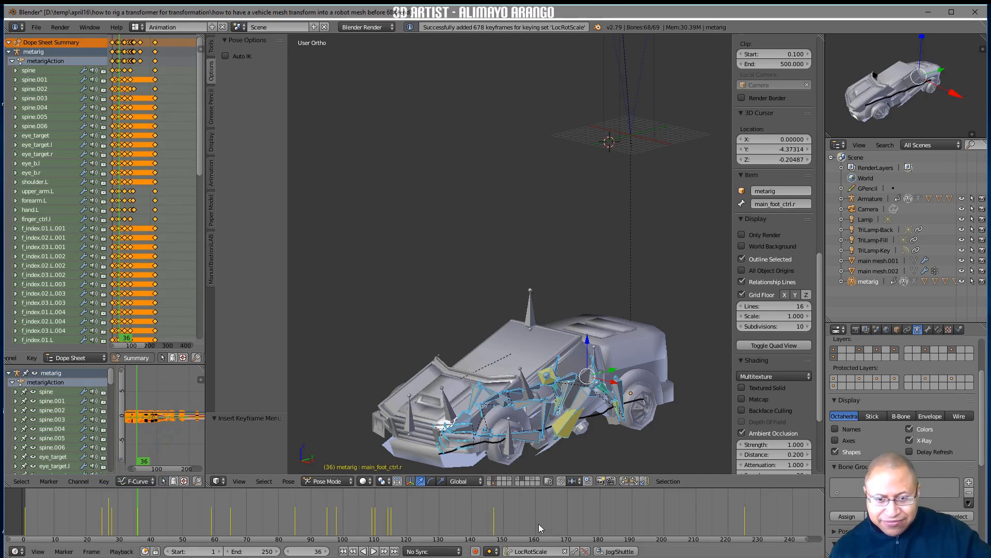
Return to frame 28, scale all metarig bones down inside the truck body, and insert a LocRotScale keyframe
right_click_drag(139, 507, 113, 506)
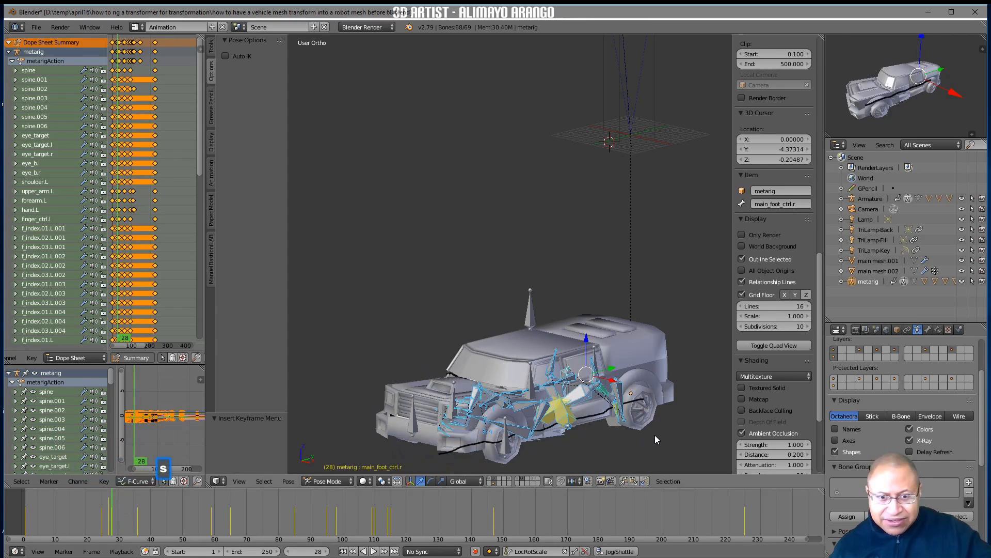
key("s")
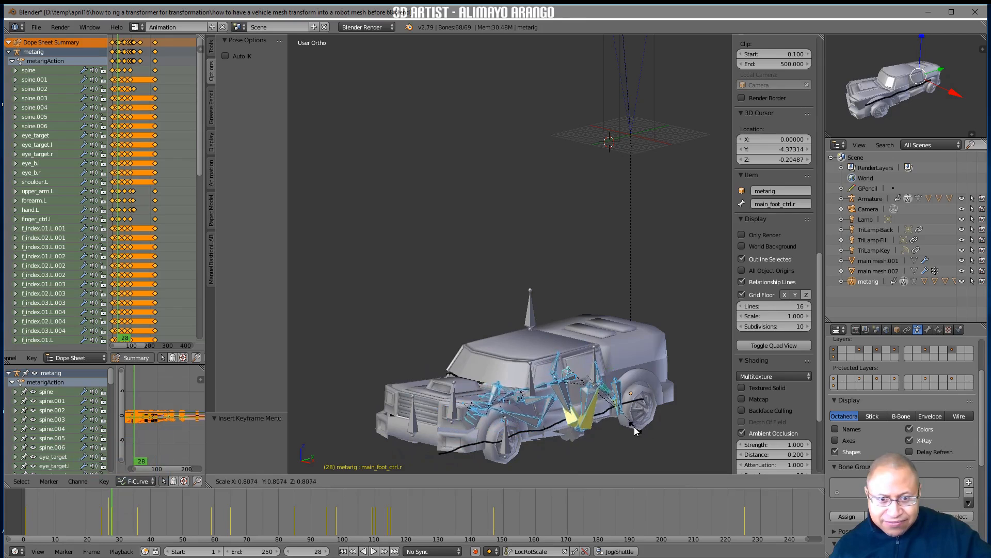
left_click(622, 416)
middle_click_drag(634, 435, 550, 429)
key("i")
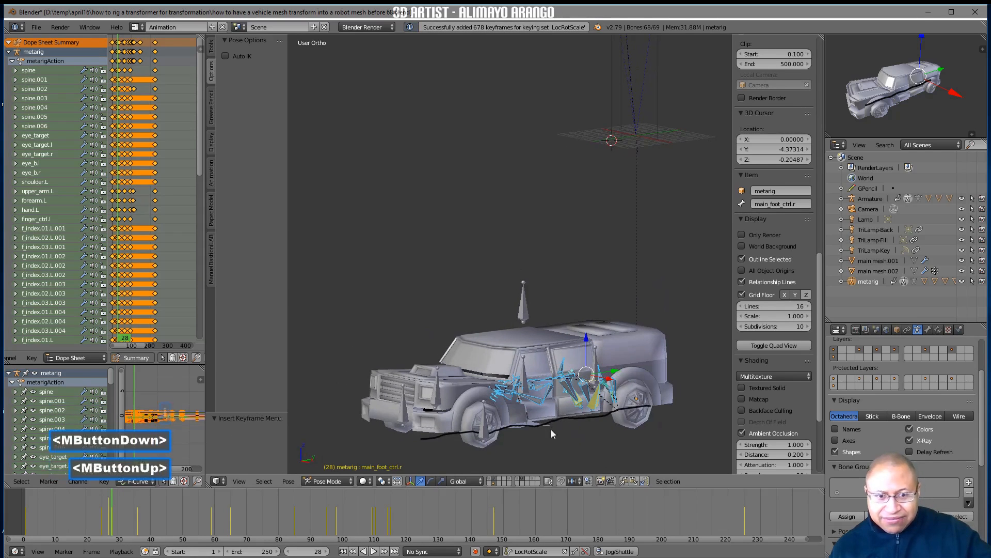
Turn on Only Render in the viewport and delete all of the metarig's keyframes at frame 25
left_click(744, 234)
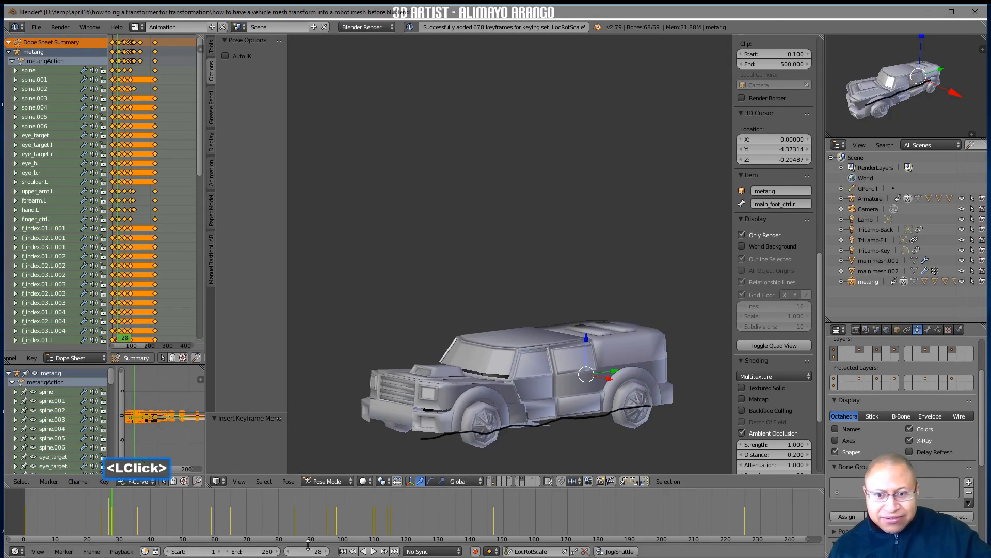
right_click_drag(138, 521, 102, 523)
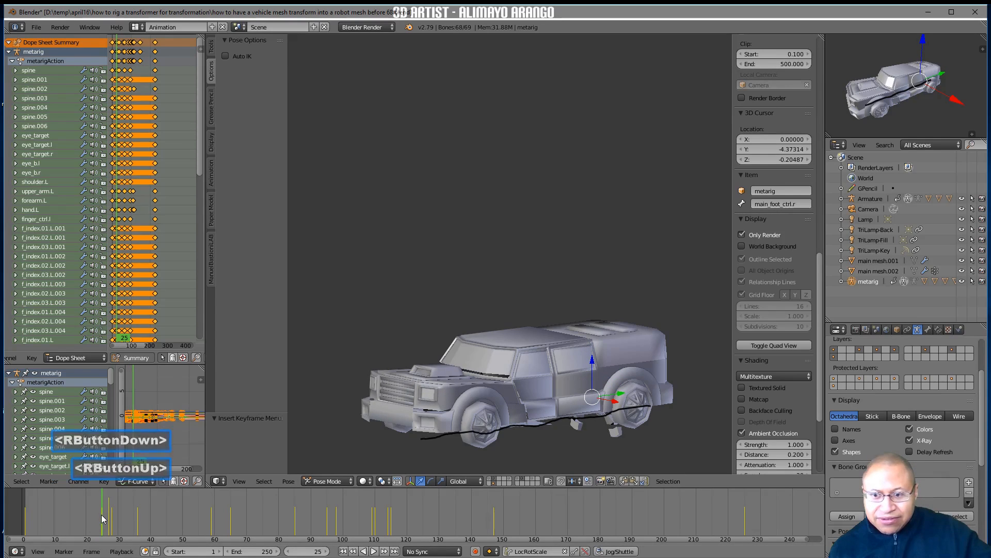
scroll(145, 173, "up", 4)
middle_click_drag(147, 175, 158, 190)
scroll(159, 190, "up", 3)
scroll(158, 189, "up", 9)
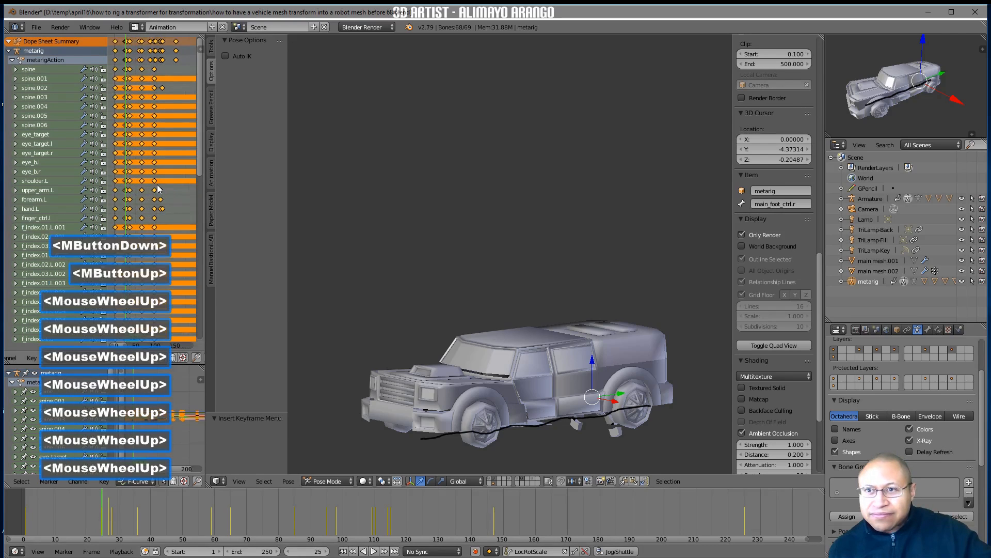
mouse_move(163, 178)
middle_mouse_down()
mouse_move(166, 170)
mouse_move(163, 177)
middle_mouse_up()
scroll(163, 178, "up", 10)
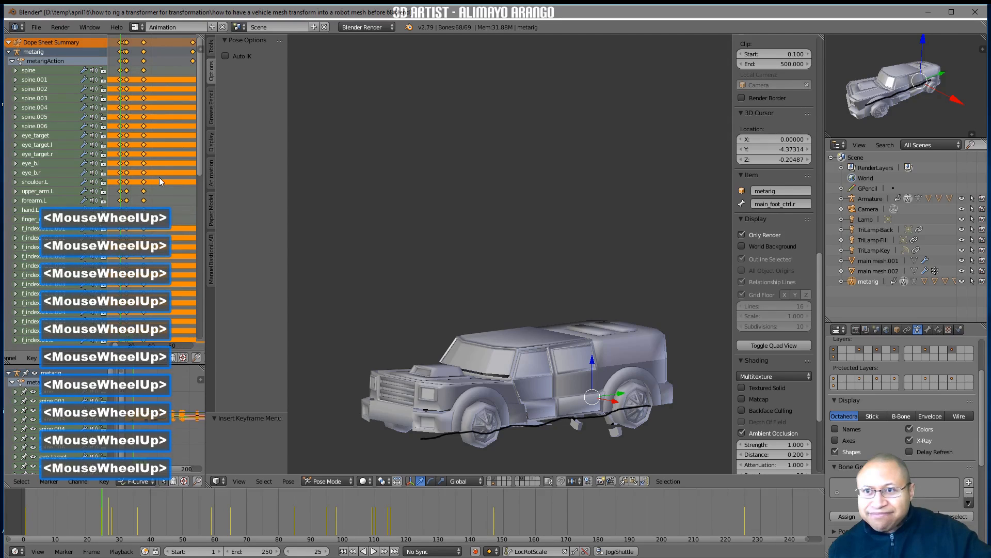
left_click(122, 44)
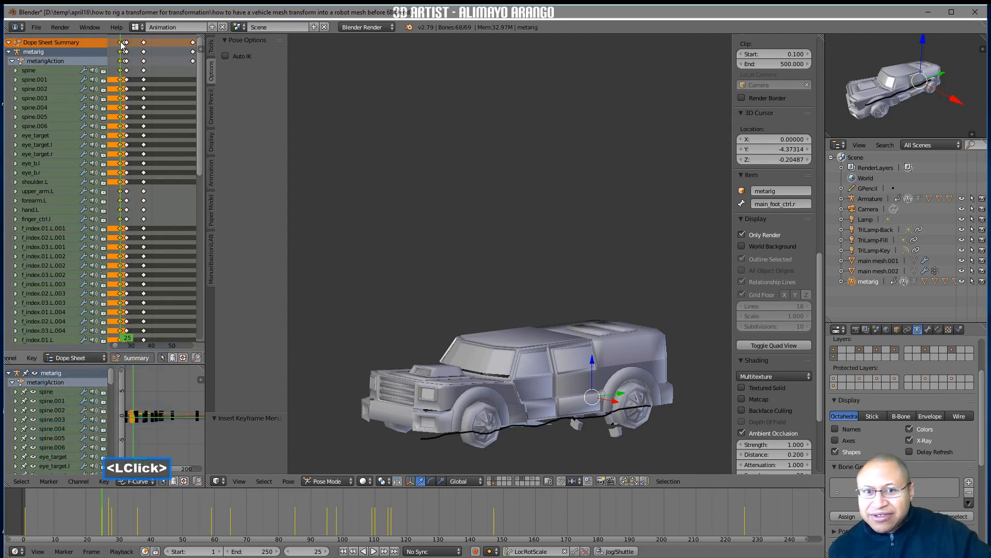
key("x")
left_click(148, 101)
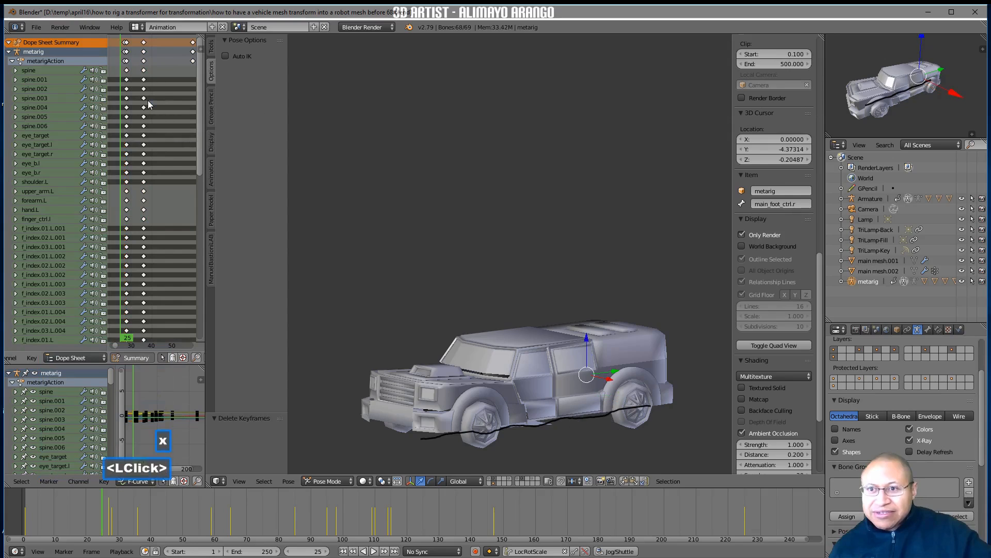
Go to frame 18 and remove the Grease Pencil palette colour to clear the black line drawn across the truck
right_click_drag(103, 505, 79, 501)
mouse_move(387, 408)
middle_mouse_down()
mouse_move(401, 393)
mouse_move(398, 355)
mouse_move(388, 371)
mouse_move(426, 376)
mouse_move(467, 352)
mouse_move(393, 413)
middle_mouse_up()
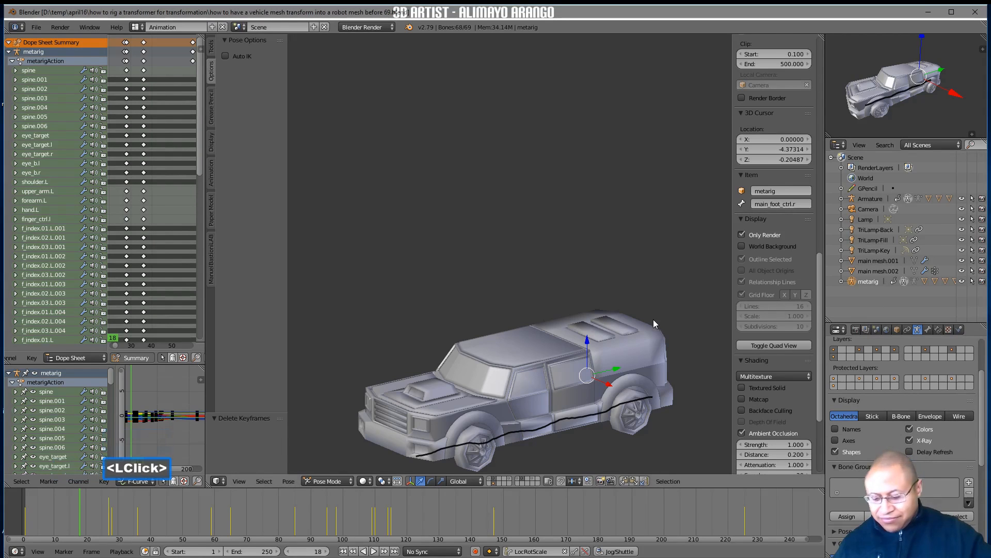
middle_click_drag(655, 317, 648, 256, "shift")
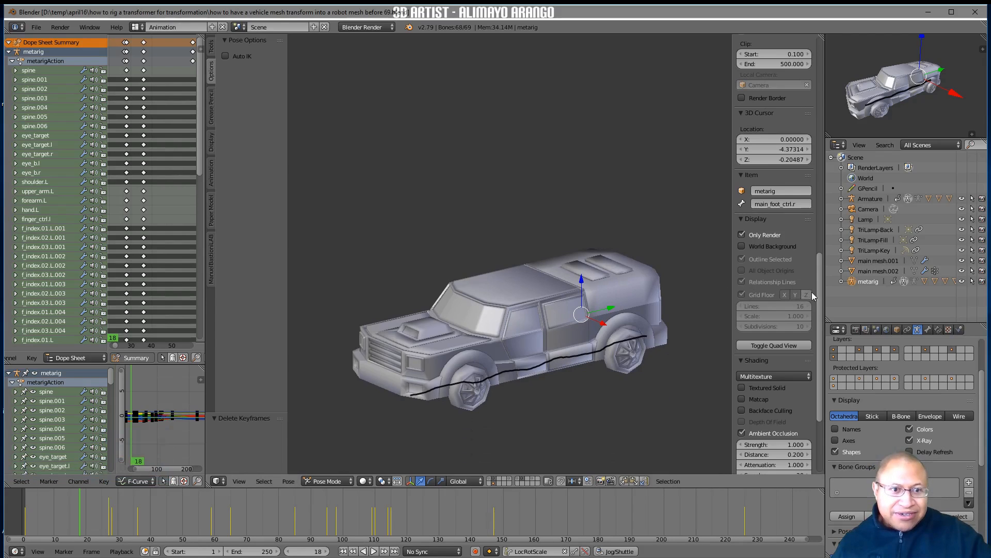
left_click_drag(816, 284, 813, 176)
left_click(807, 158)
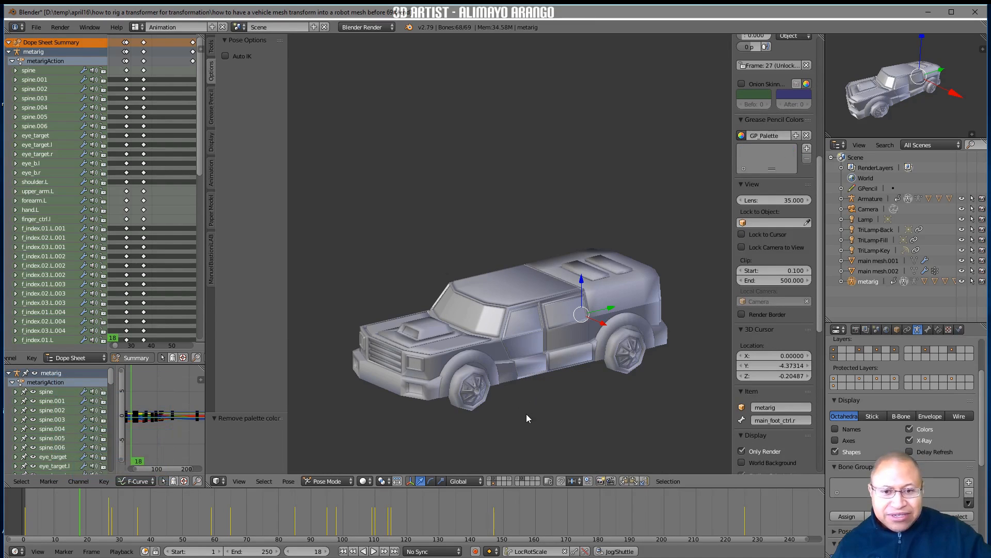
Switch the viewport shading to Texture and set the world's horizon colour to a light lavender
left_click(366, 481)
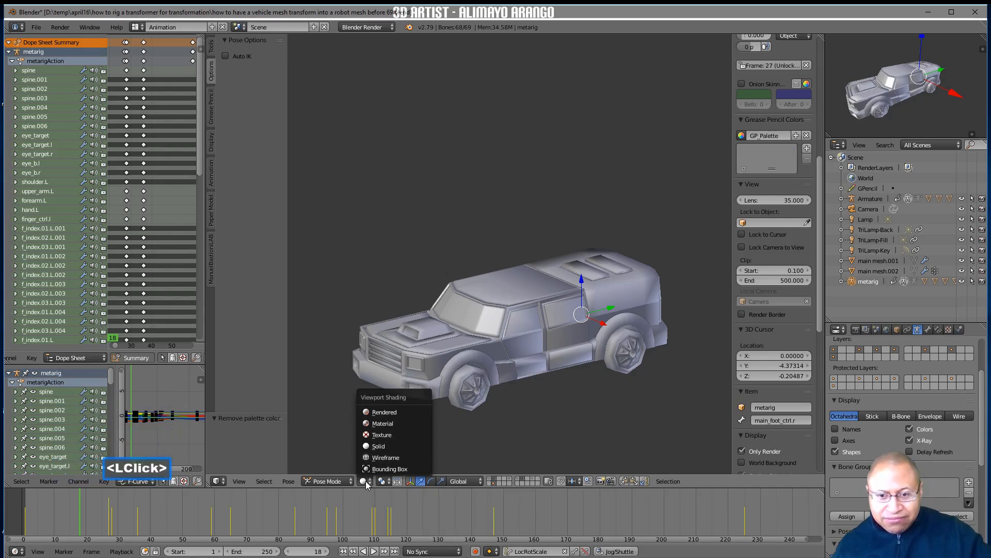
left_click(403, 434)
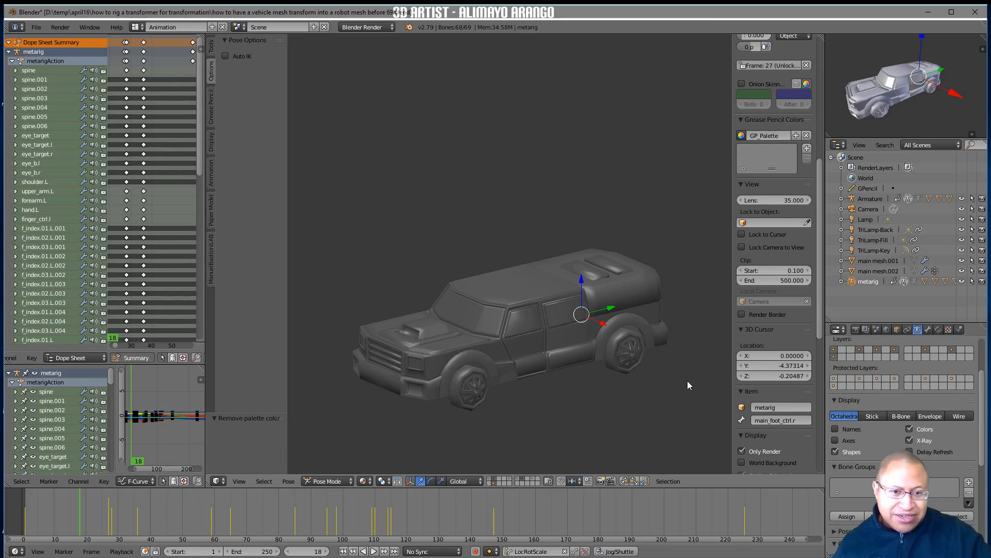
left_click(887, 331)
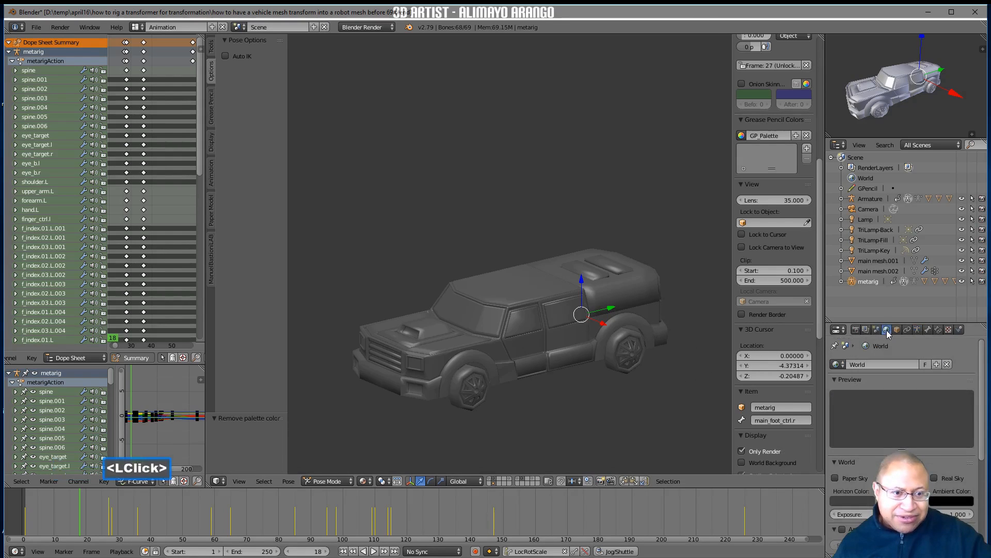
left_click(847, 498)
left_click(920, 402)
left_click_drag(921, 401, 920, 385)
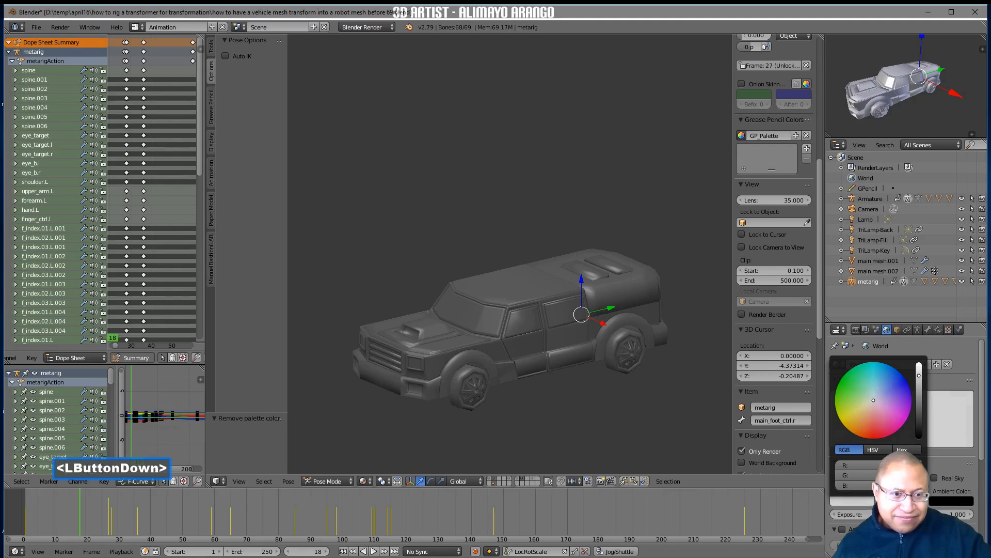
left_click_drag(873, 400, 872, 402)
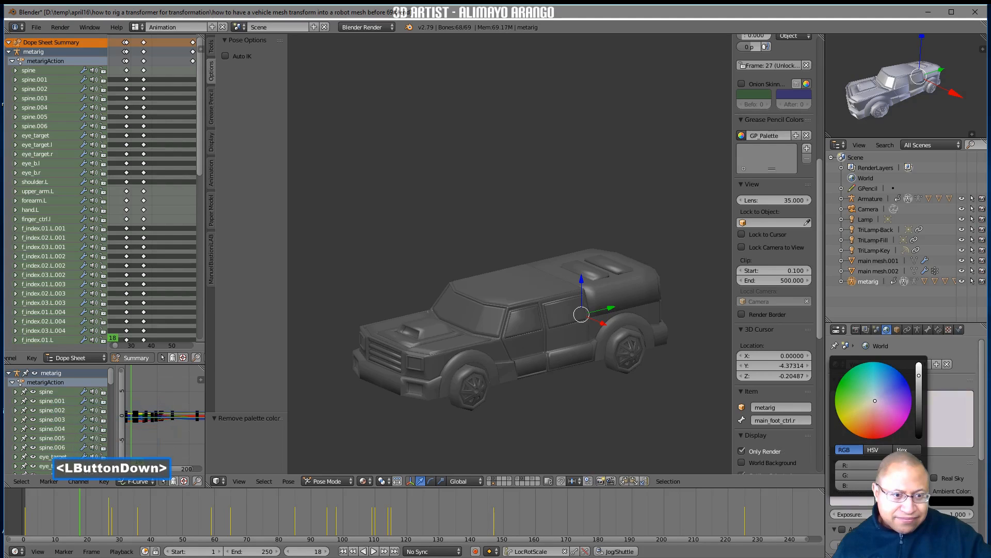
left_click_drag(879, 401, 879, 401)
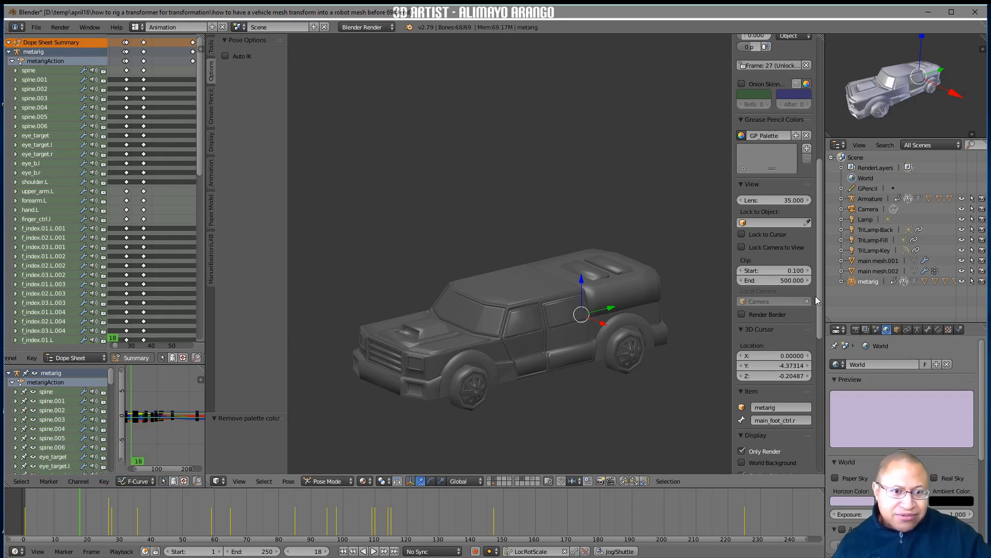
Enable World Background in the viewport and shift the world's horizon colour to a pale grey-blue
left_click_drag(818, 305, 815, 345)
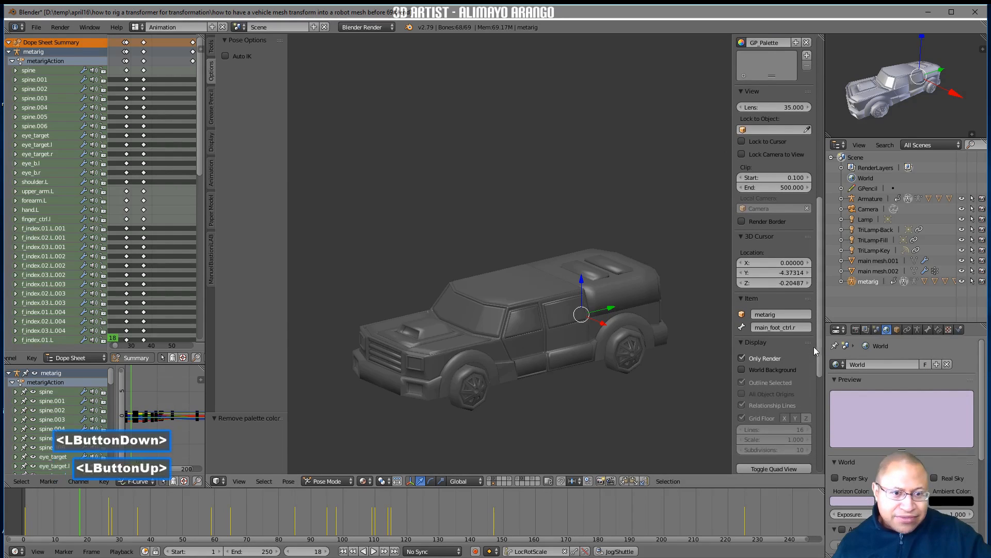
left_click(742, 369)
middle_click_drag(621, 383, 602, 372)
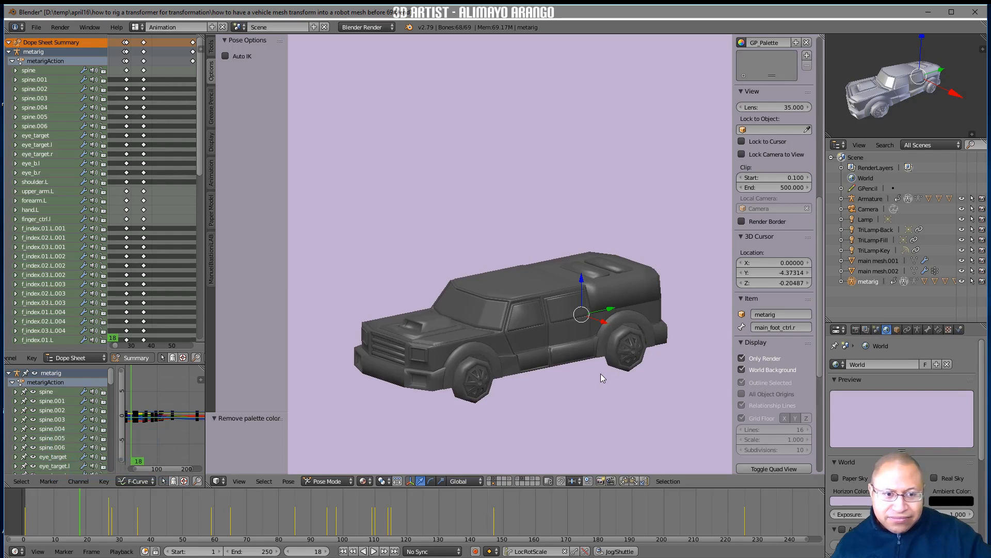
left_click(851, 499)
left_click_drag(886, 395, 877, 397)
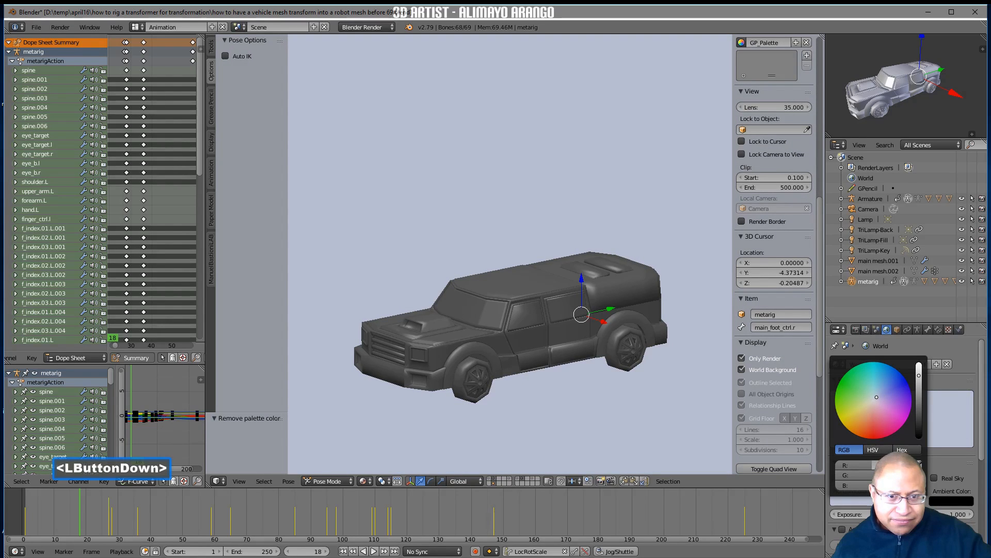
left_click_drag(876, 397, 870, 402)
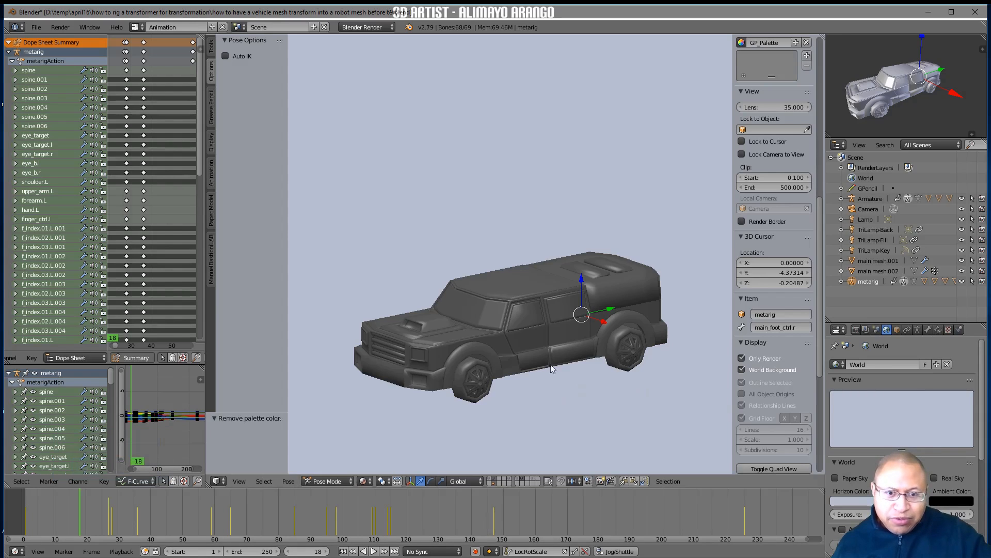
At frame 99, turn off Only Render and enter Edit Mode on the low robot mesh
right_click_drag(83, 510, 339, 529)
left_click(561, 282)
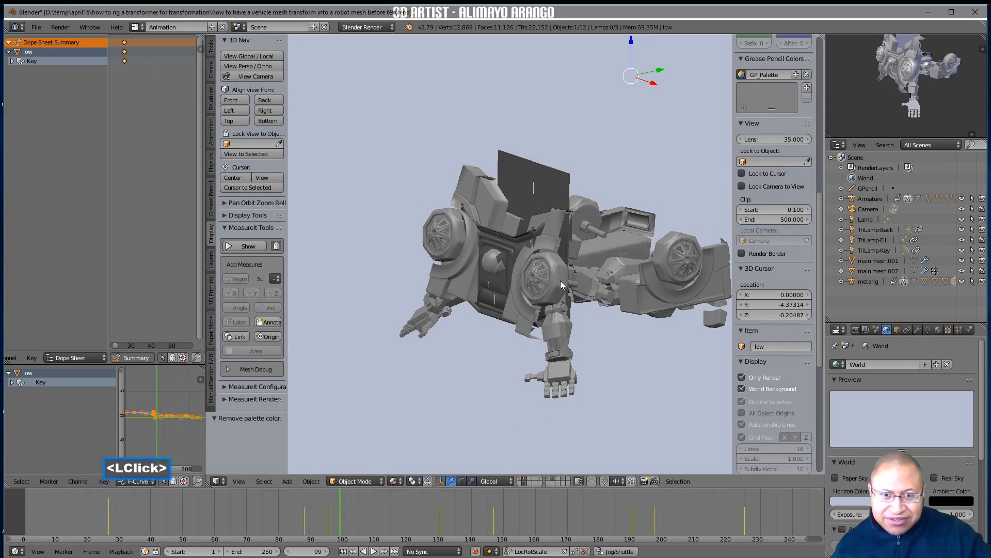
left_click(742, 377)
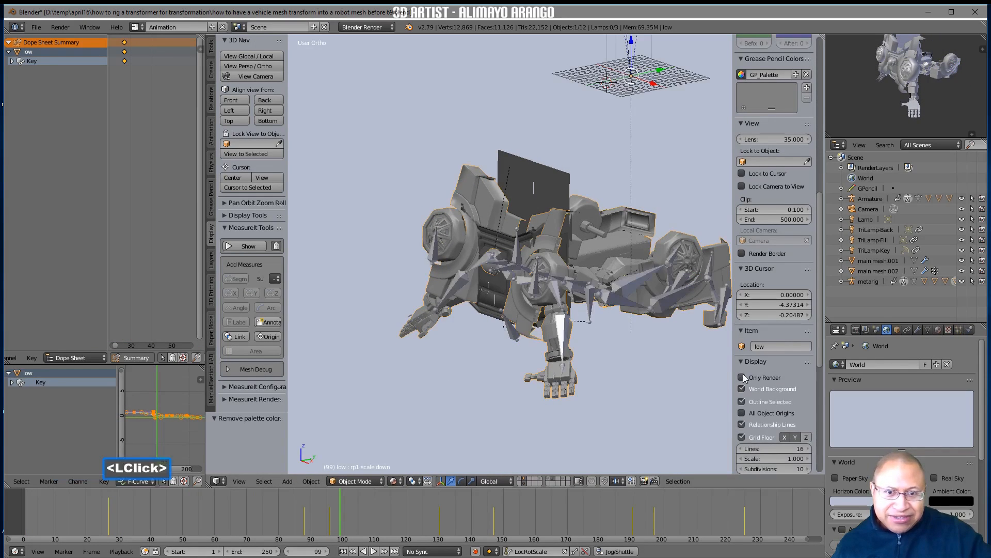
middle_click_drag(641, 367, 612, 329)
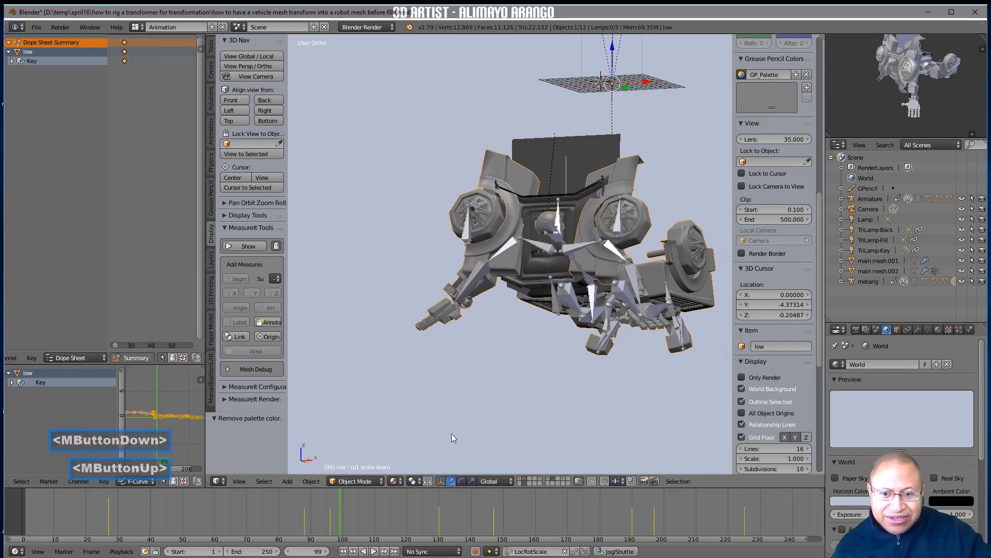
left_click(377, 482)
left_click(381, 458)
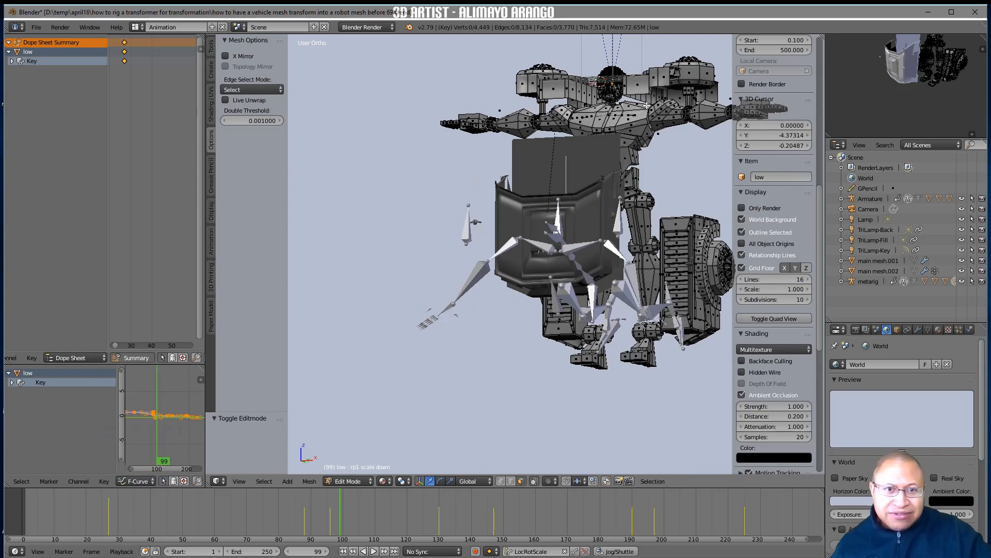
Add a second material slot below Material.002 on the low mesh
middle_click_drag(664, 138, 573, 139, "shift")
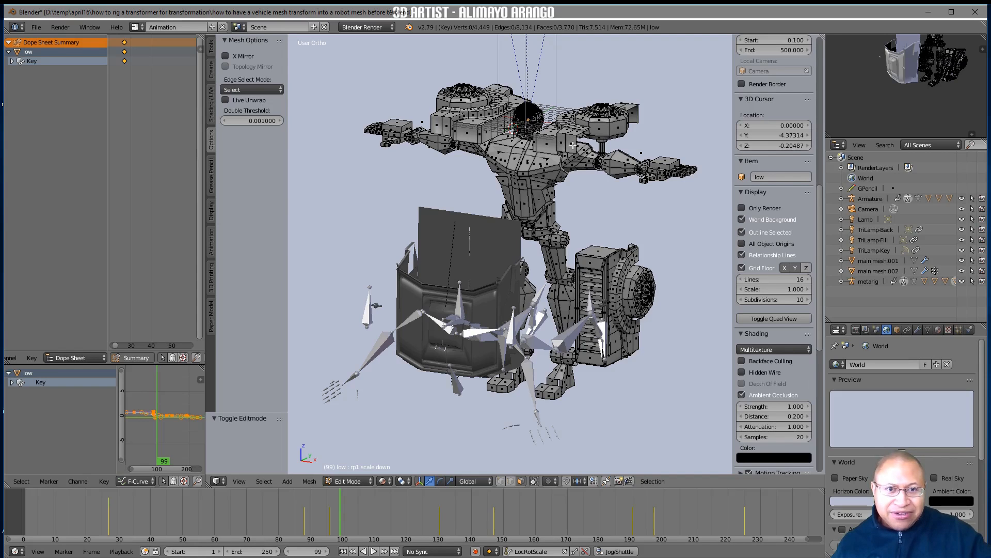
left_click(939, 330)
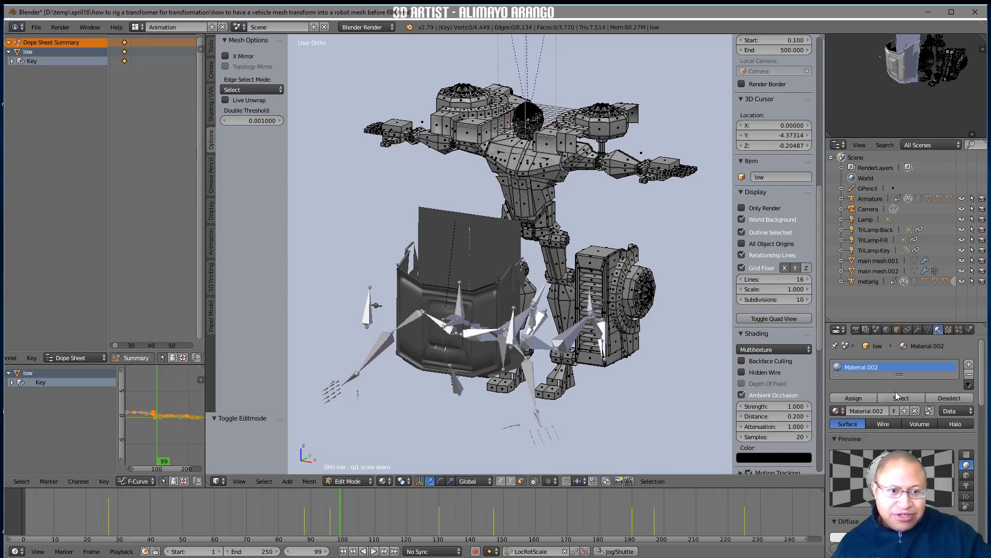
left_click(969, 365)
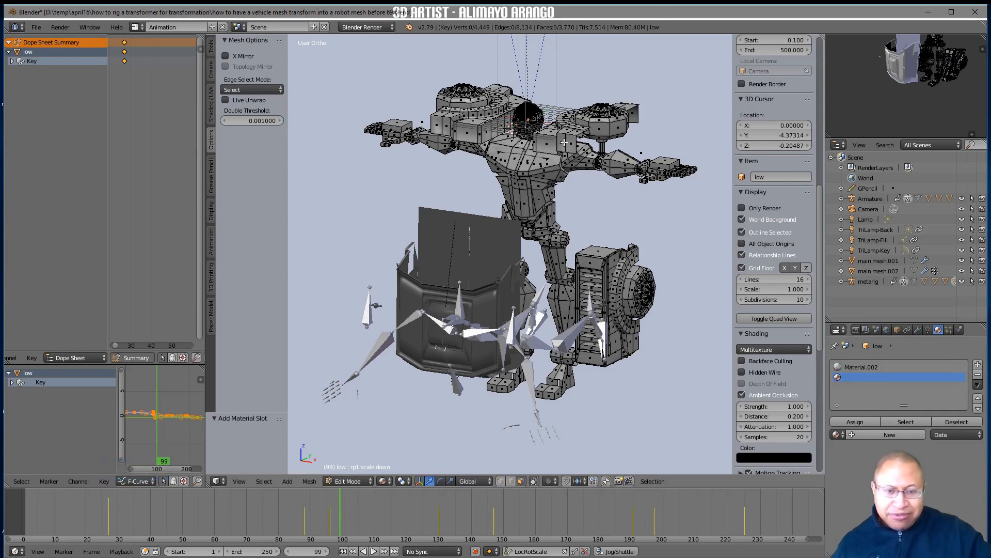
Select the linked geometry of the robot's shoulder wheels and the armour blocks around them
key("l")
key("l")
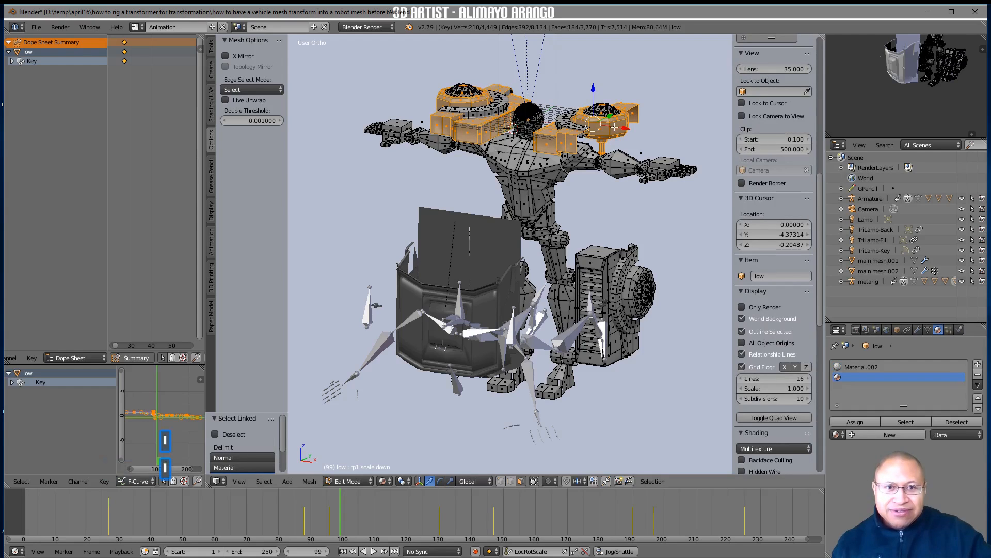
key("l")
key("l")
Add the lower leg's wheel, wheel rim and vented armour panel to the linked selection
key("l")
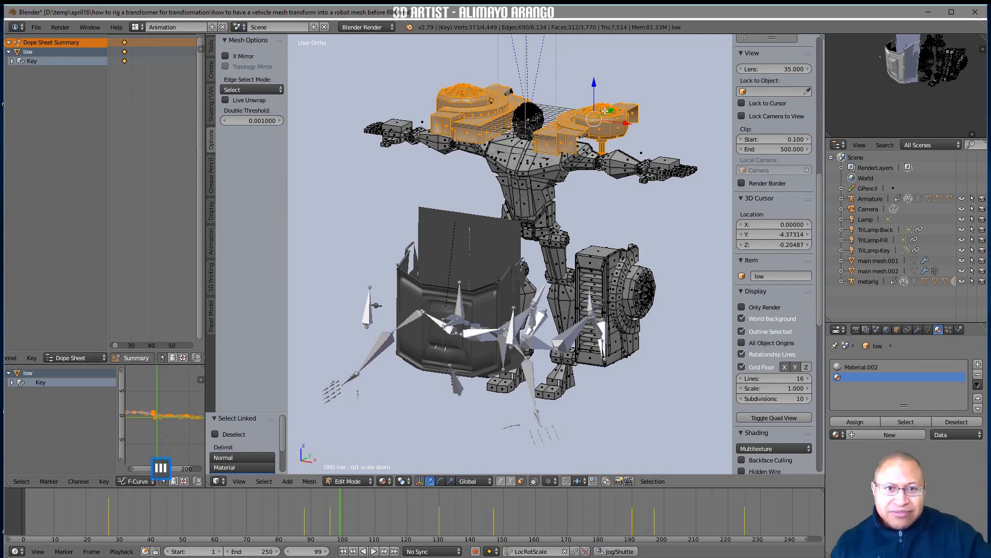
key("l")
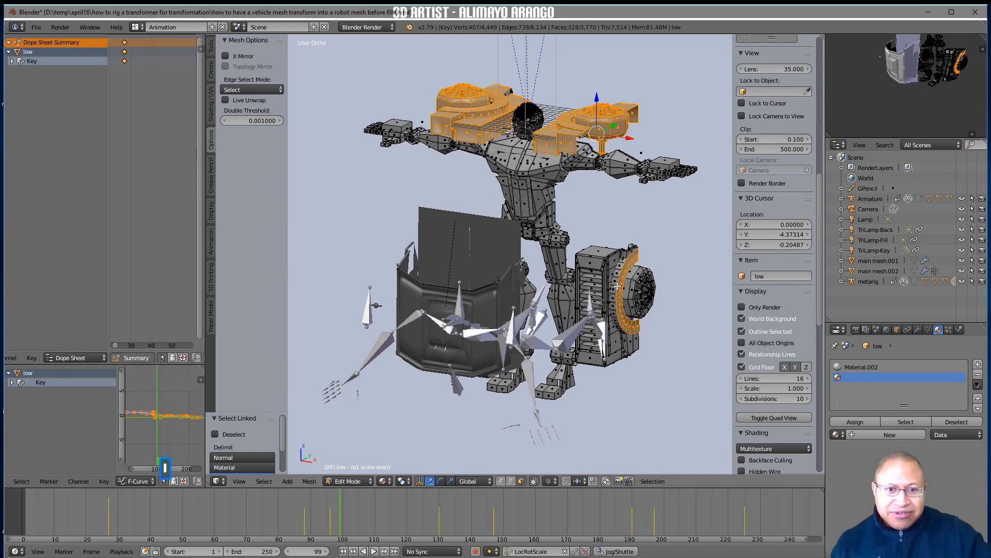
key("l")
key("l")
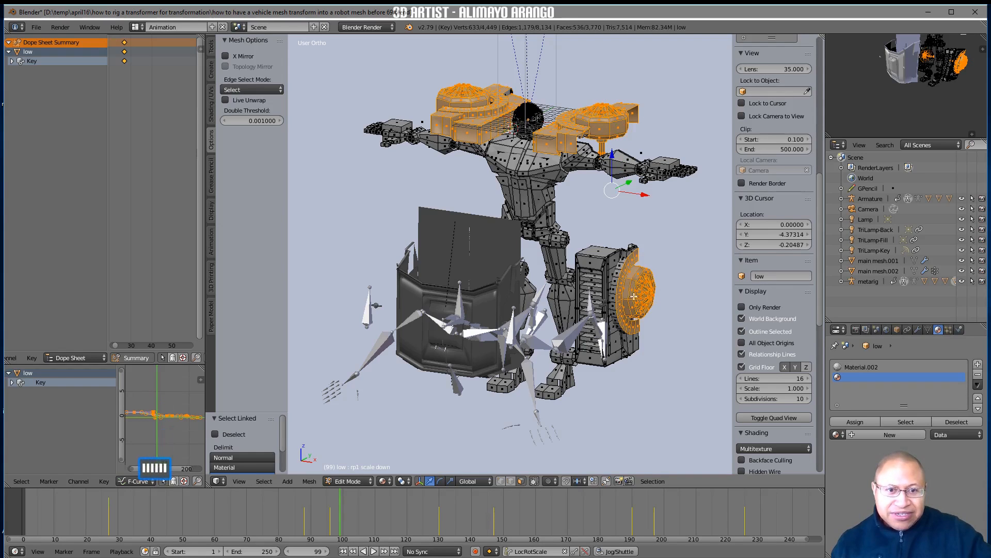
key("l")
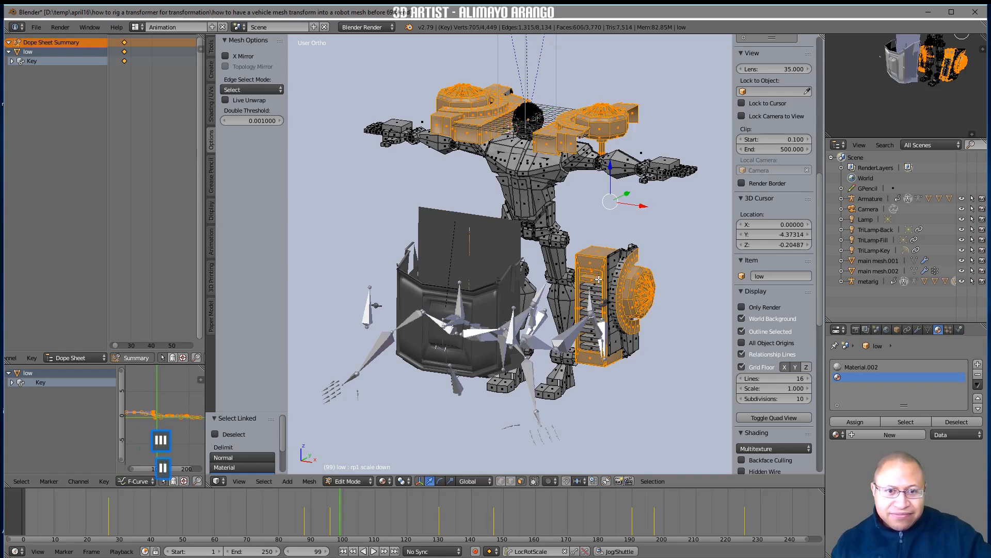
key("l")
key("l")
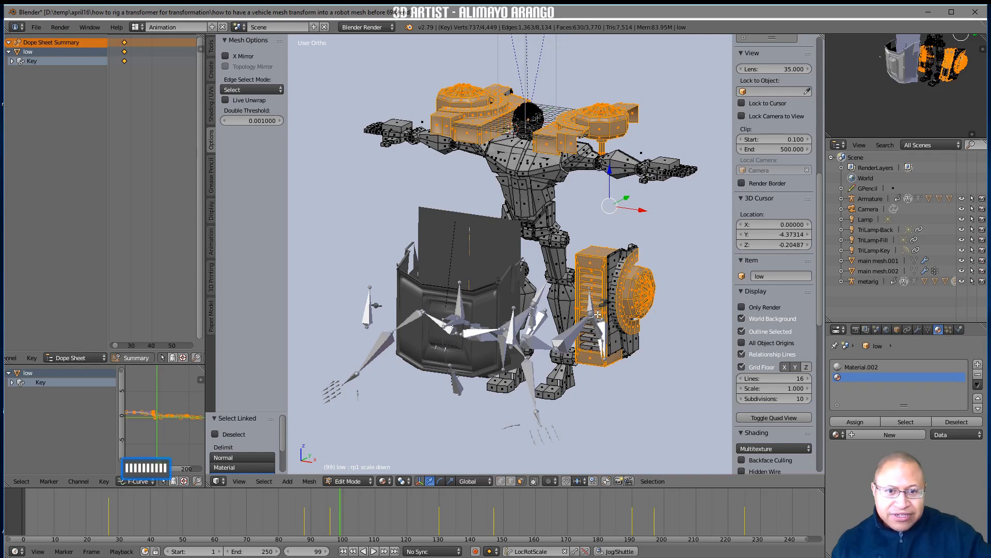
Add the linked armour pieces around the lower leg's wheel and the opposite leg's vented panel to the selection
key("l")
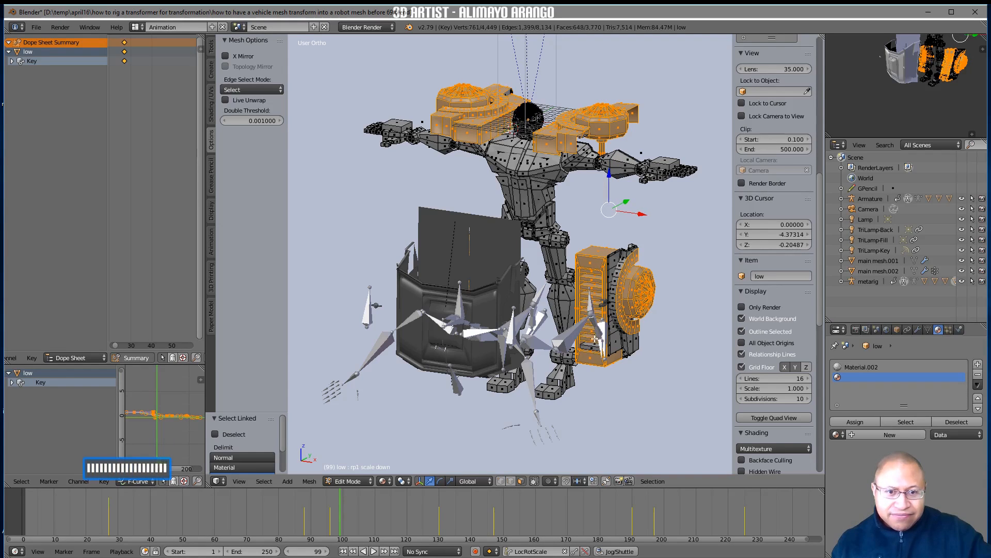
key("l")
key("l")
key("l")
middle_click_drag(613, 316, 629, 368)
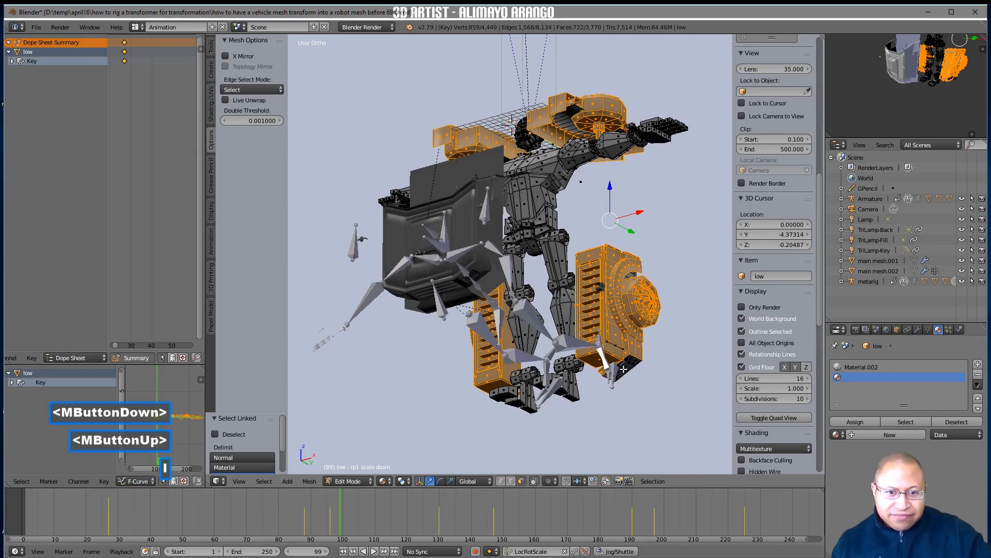
key("l")
Add the remaining linked armour and wheel pieces on the back and outer sides of both lower legs and the shoulders
middle_click_drag(630, 293, 631, 266)
key("l")
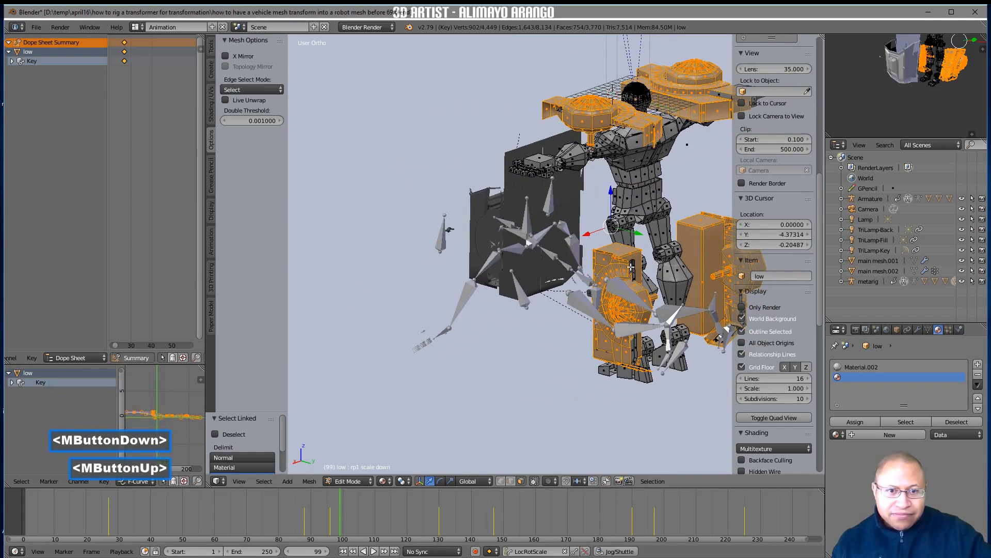
key("l")
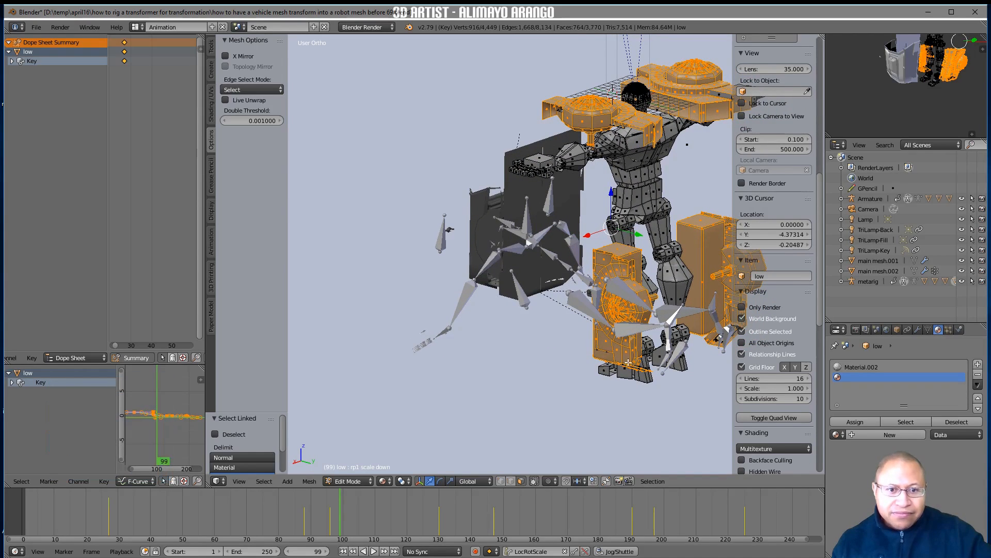
middle_click_drag(608, 350, 579, 374)
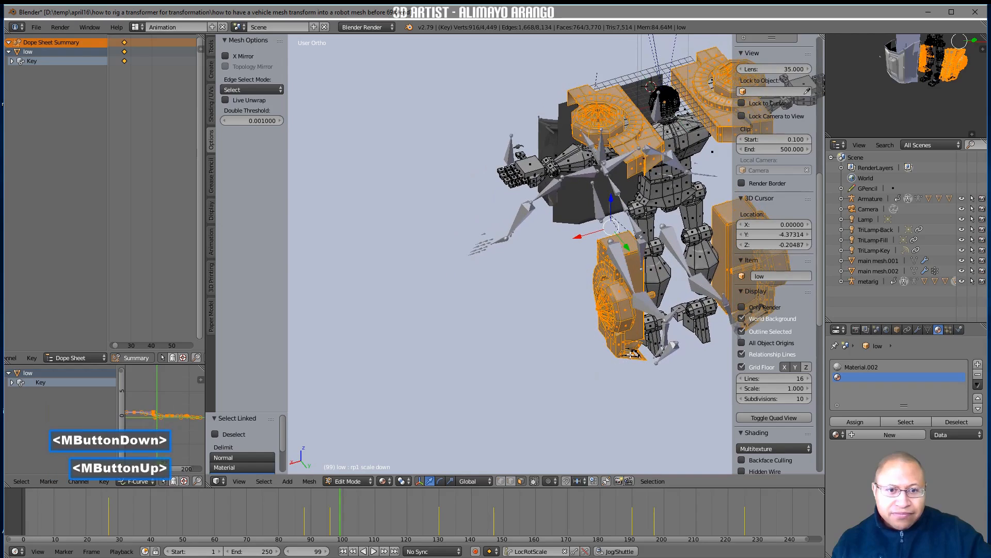
middle_click_drag(552, 340, 588, 291)
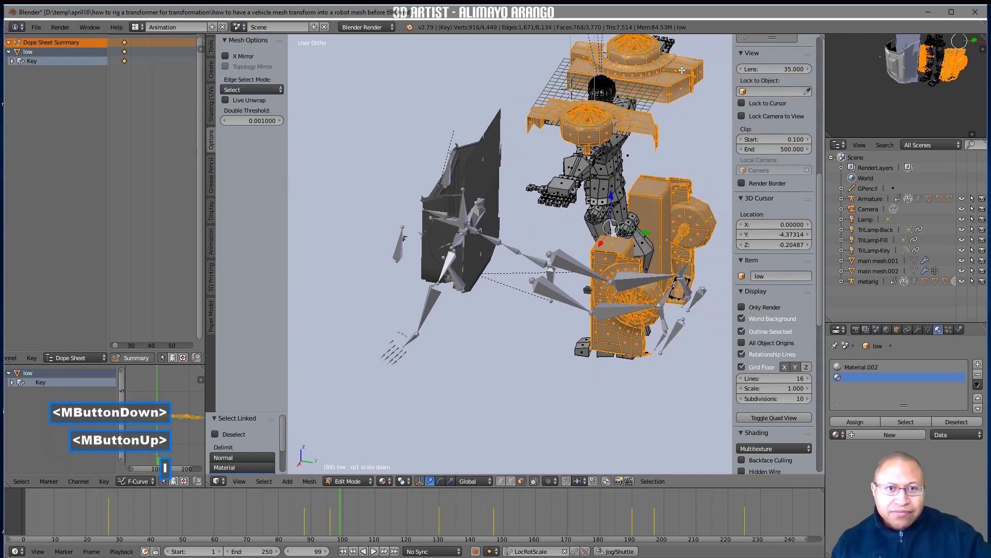
middle_click_drag(620, 135, 591, 139)
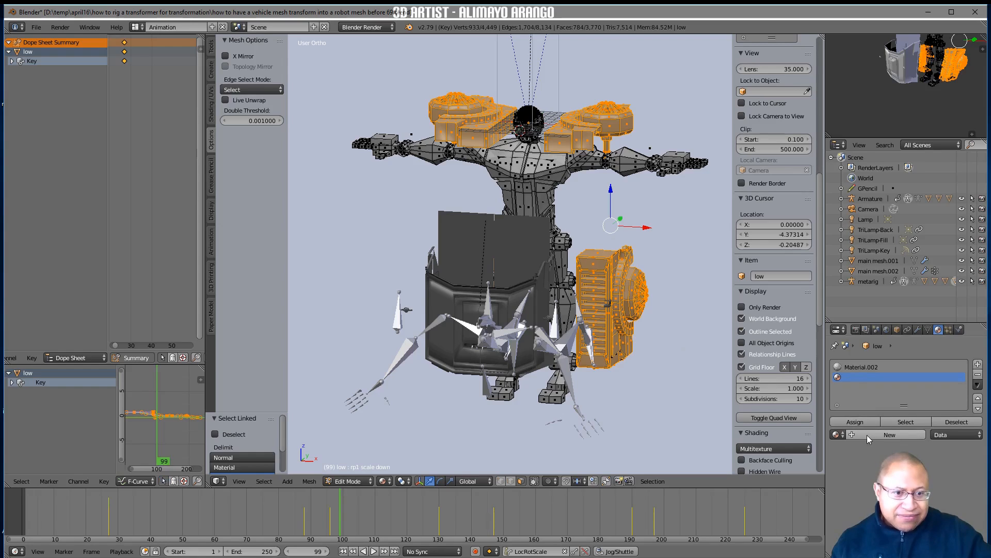
Put Material.001 in the second material slot and assign it to the selected wheels and armour
left_click(904, 434)
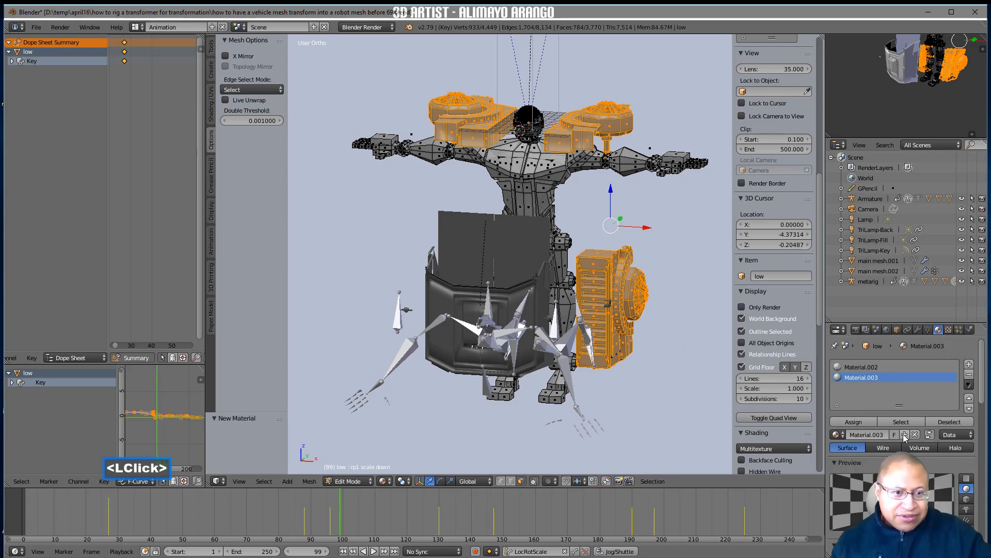
left_click(843, 435)
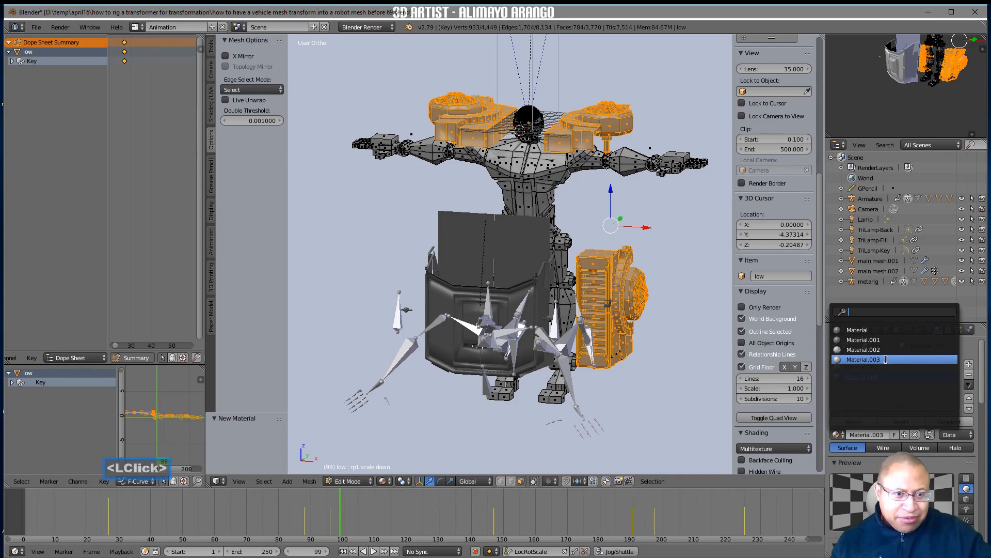
left_click(889, 340)
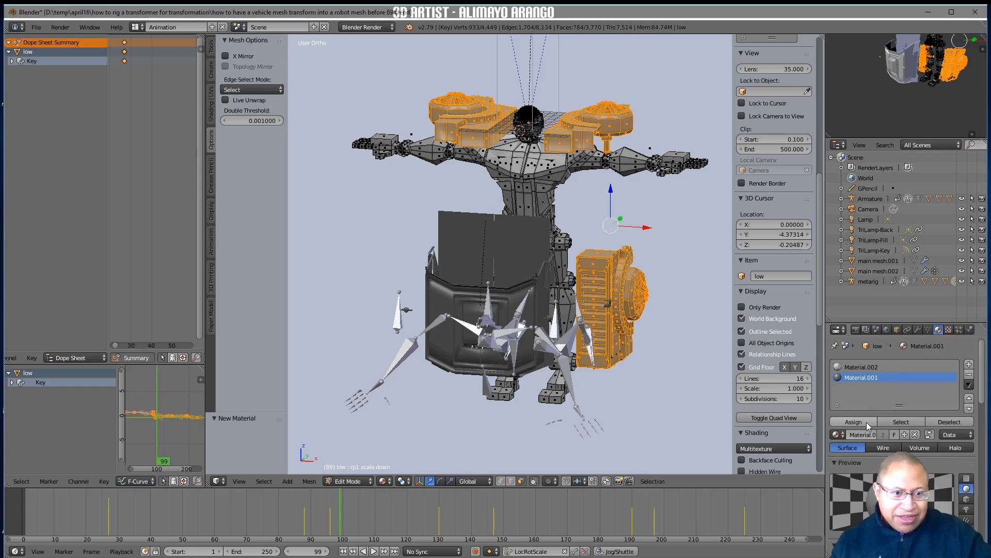
left_click(866, 422)
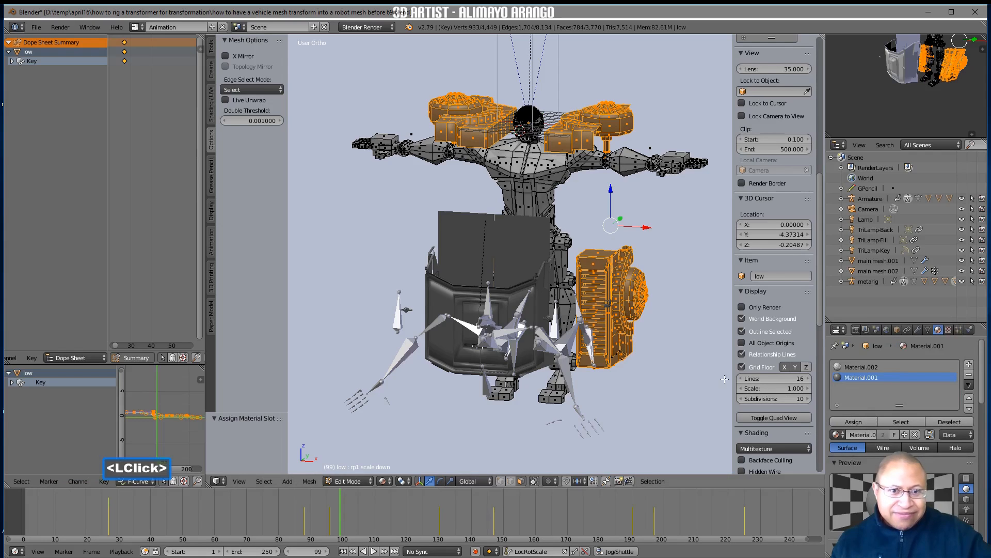
Deselect all the mesh geometry and return to Object Mode
scroll(775, 362, "down", 4)
key("a")
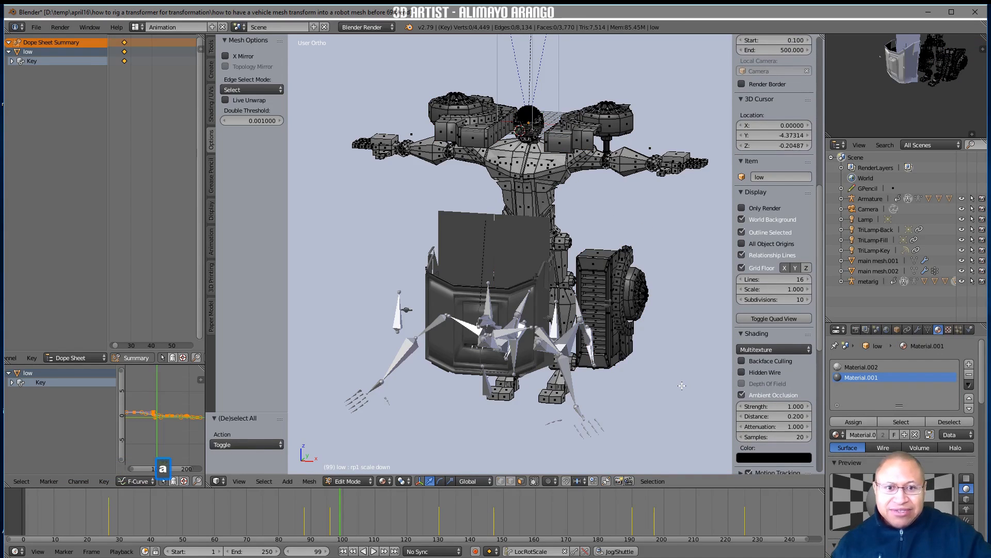
left_click(370, 482)
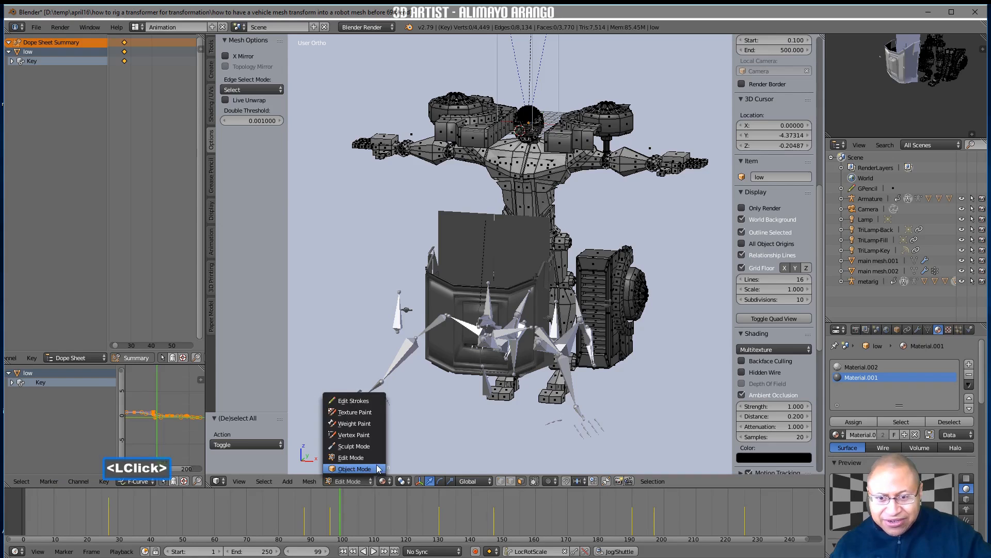
left_click(355, 468)
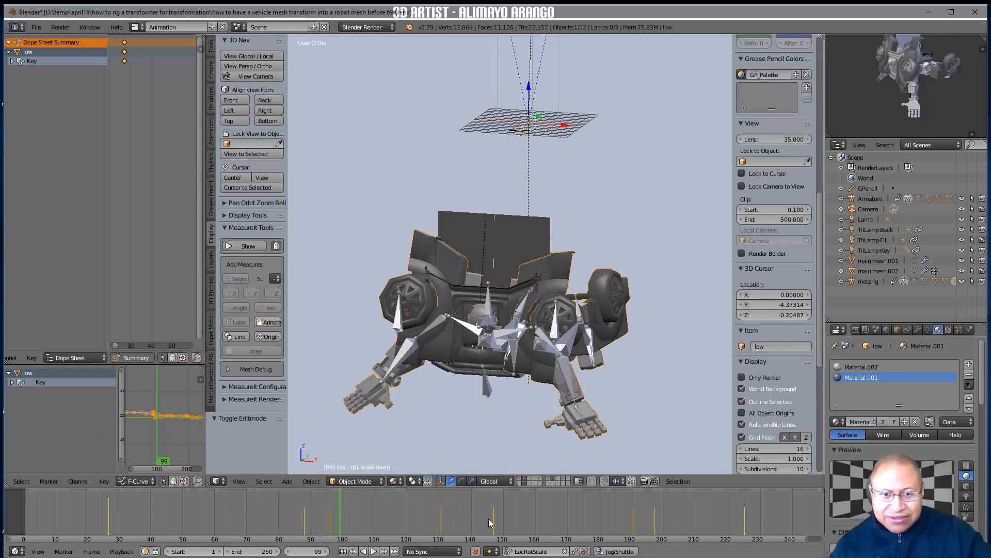
Scrub back to frame 21 to view the truck form from the side, and save the file as version 70
right_click_drag(568, 515, 78, 495)
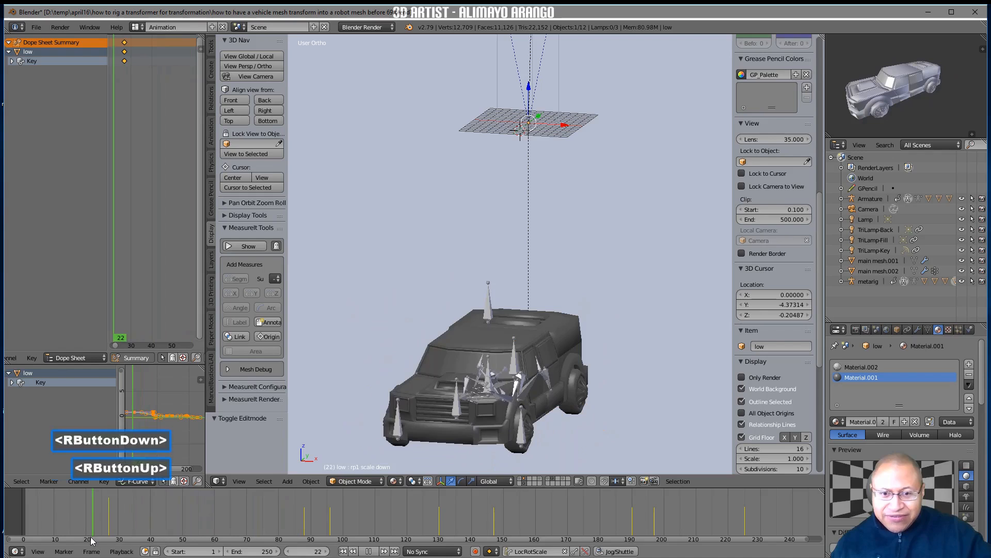
middle_click_drag(552, 412, 620, 421)
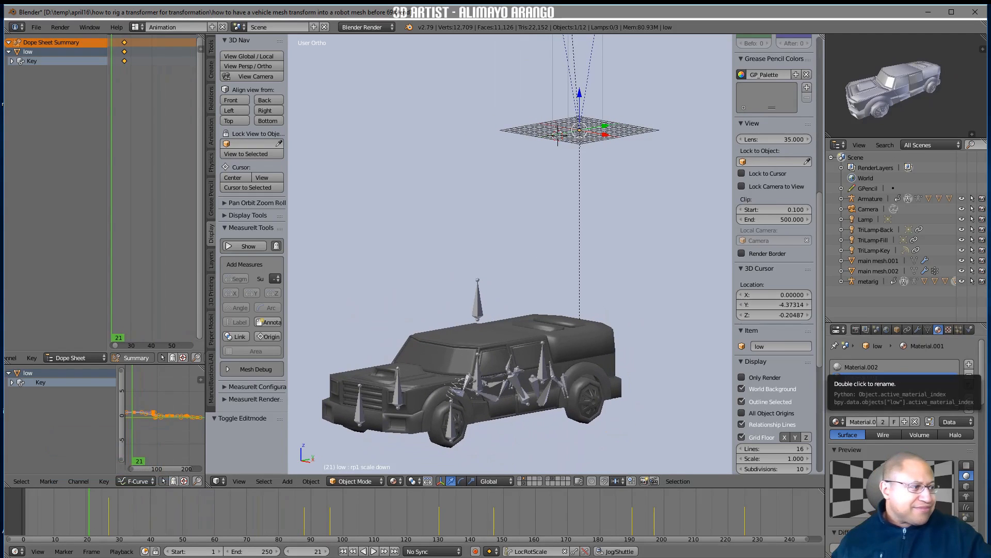
left_click(861, 377)
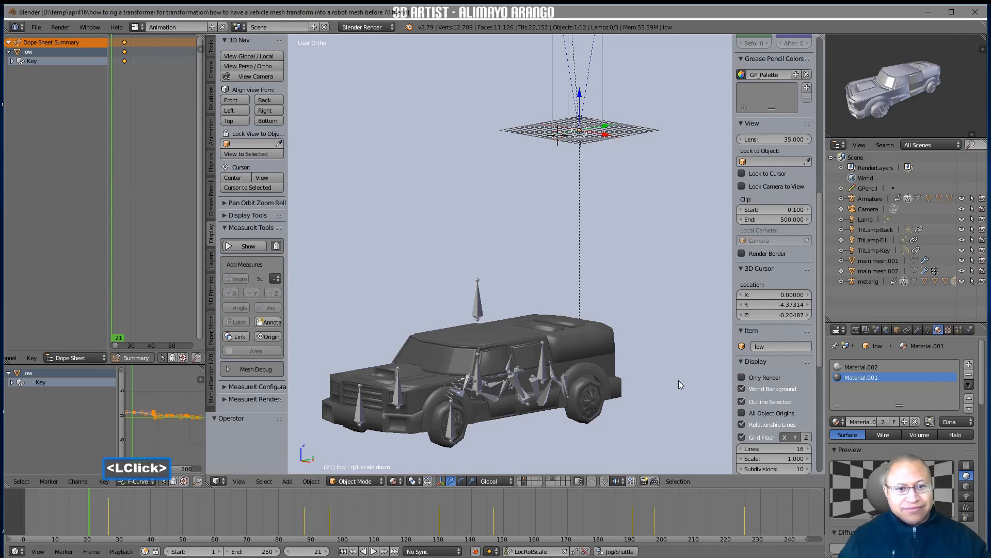
Hide the 3D view's properties sidebar and widen the Dope Sheet and Graph Editor area
key("n")
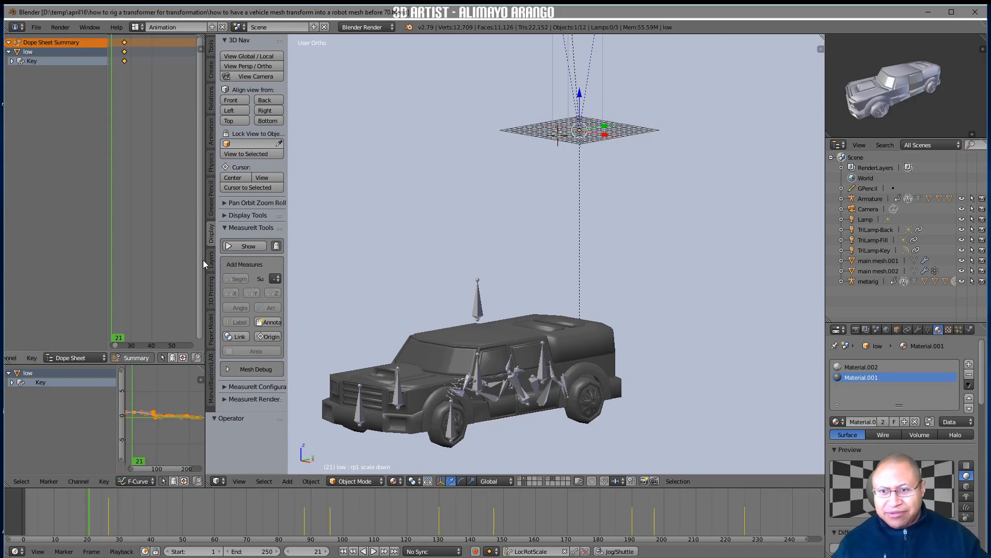
left_click_drag(206, 260, 383, 259)
scroll(251, 213, "down", 6)
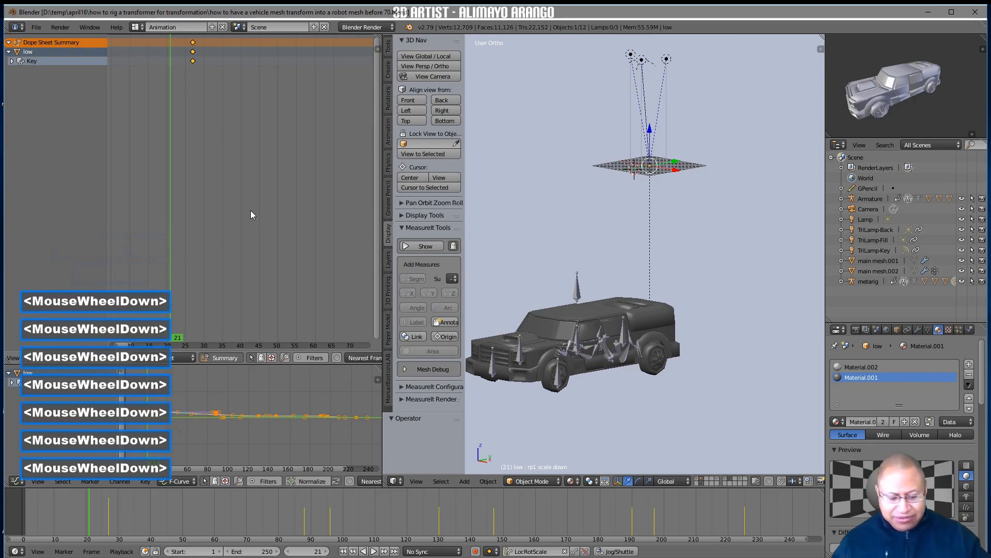
Fit all keyframes in the Dope Sheet and turn off Only Show Selected to list every object's channels
key("Home")
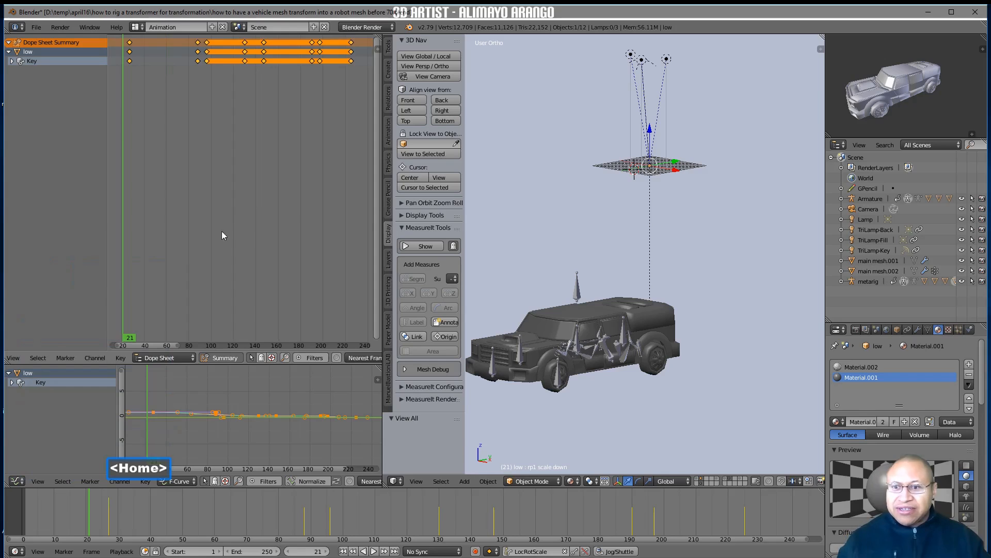
left_click(251, 357)
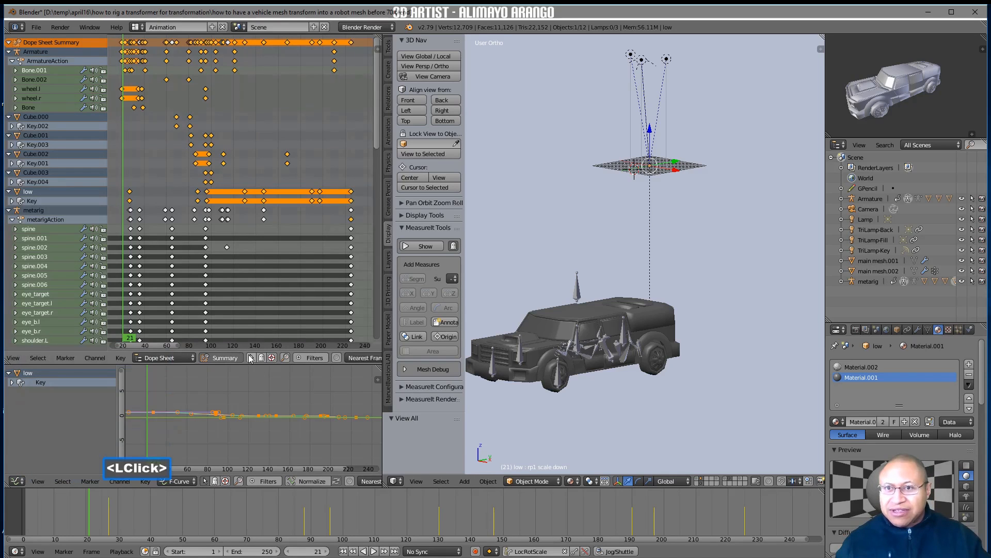
Scrub the transformation up to frame 91, return to frame 1 and view the full keyframe range in the Dope Sheet
right_click_drag(124, 229, 202, 242)
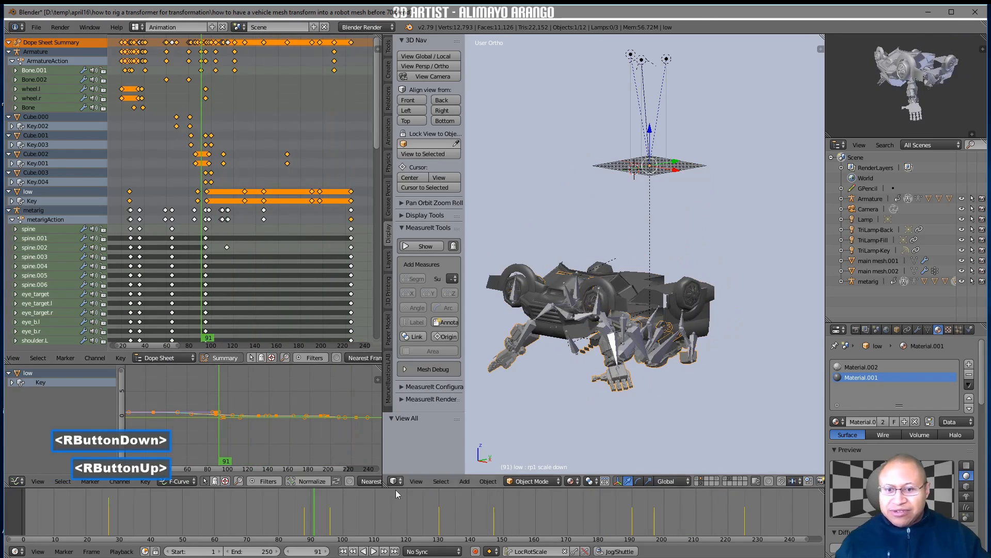
left_click(343, 551)
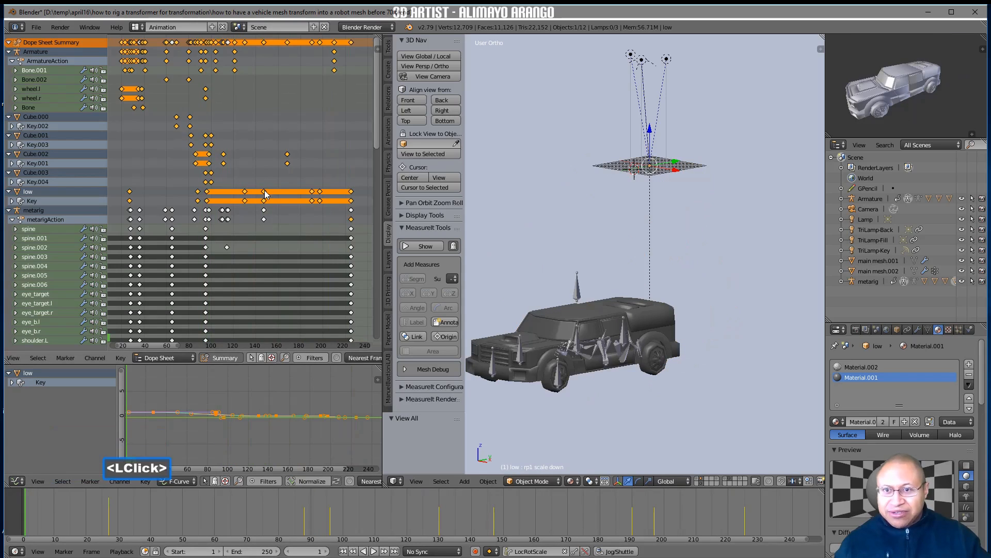
scroll(246, 210, "down", 2)
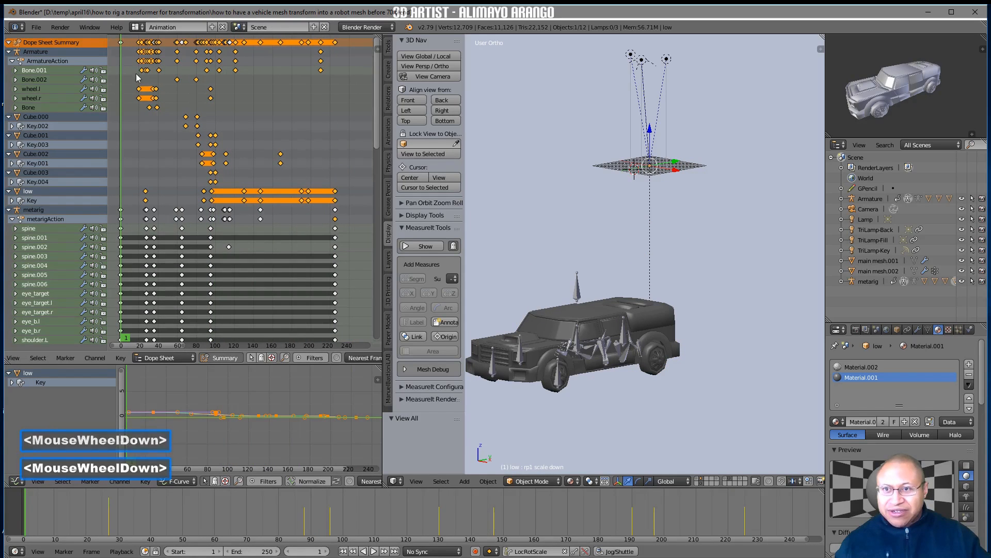
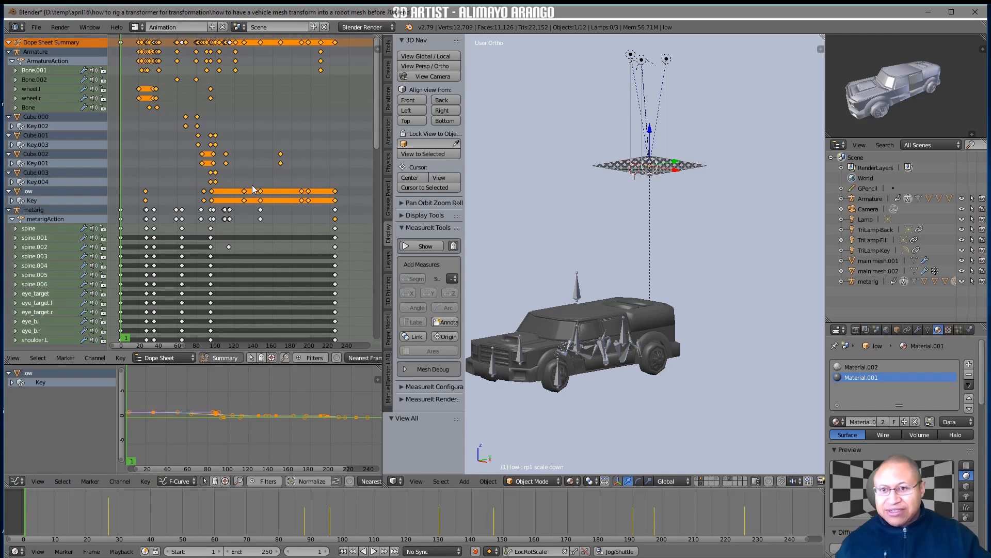
Select all keyframes in the dope sheet and scale them in time to about 0.652
key("a")
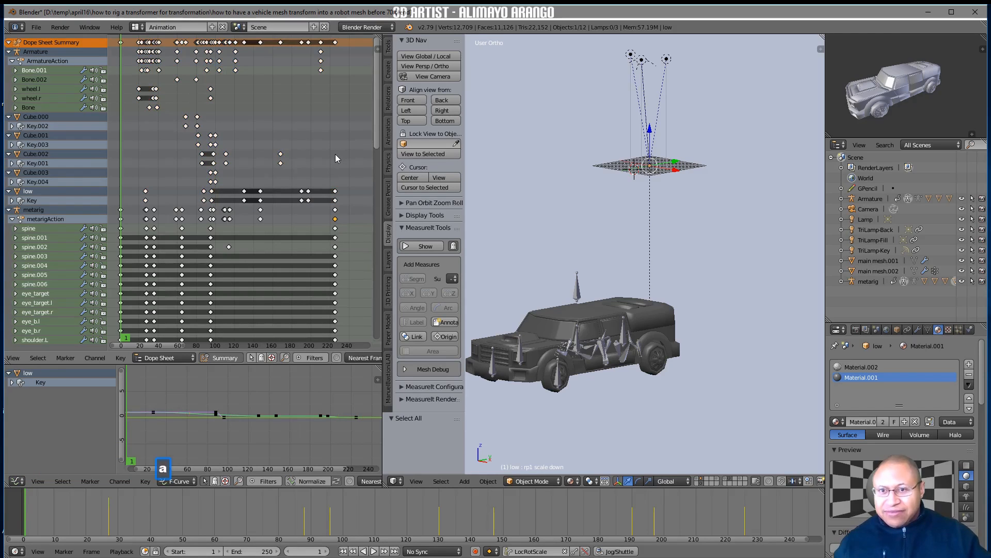
key("a")
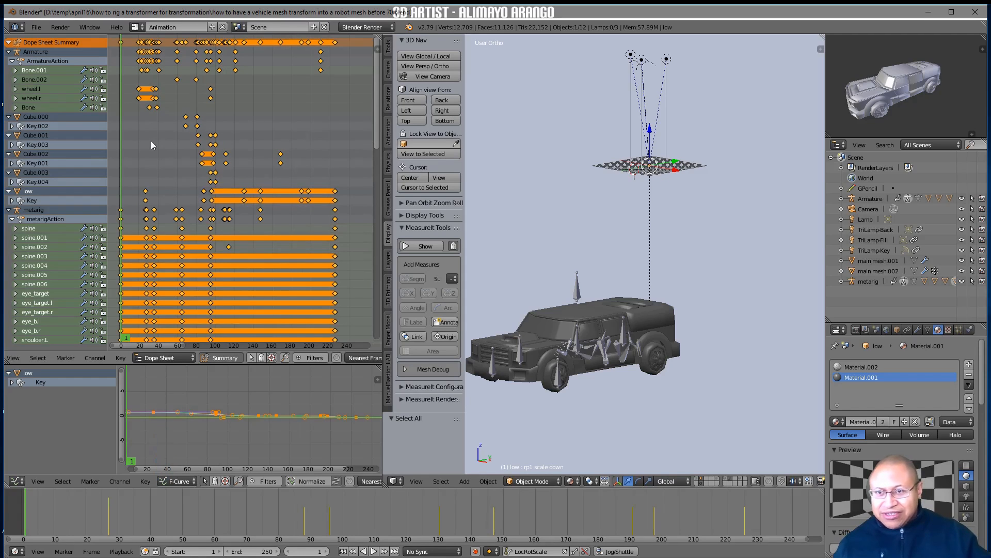
key("s")
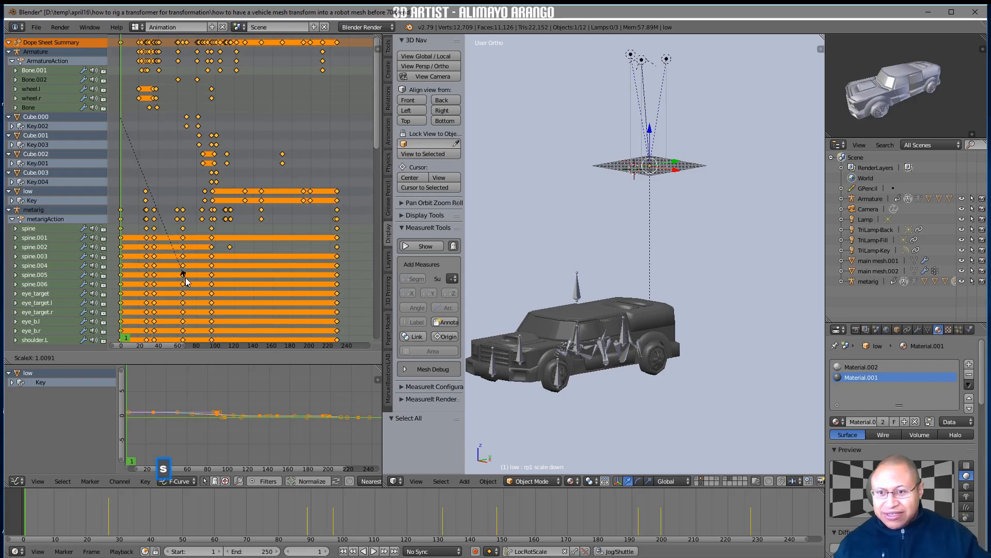
left_click(160, 269)
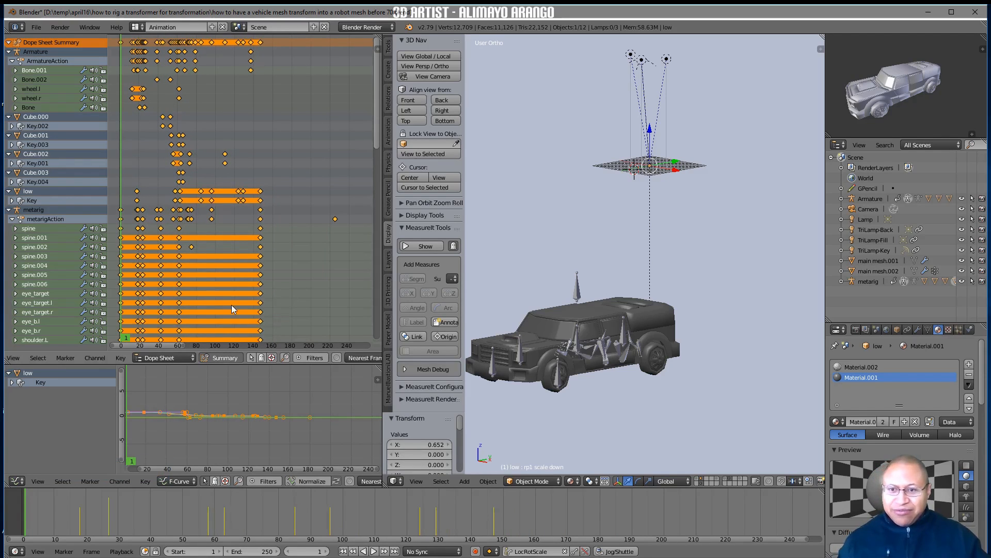
Insert LocRotScale keyframes for all metarig bones at frame 147 and again at frame 185
right_click_drag(34, 513, 499, 541)
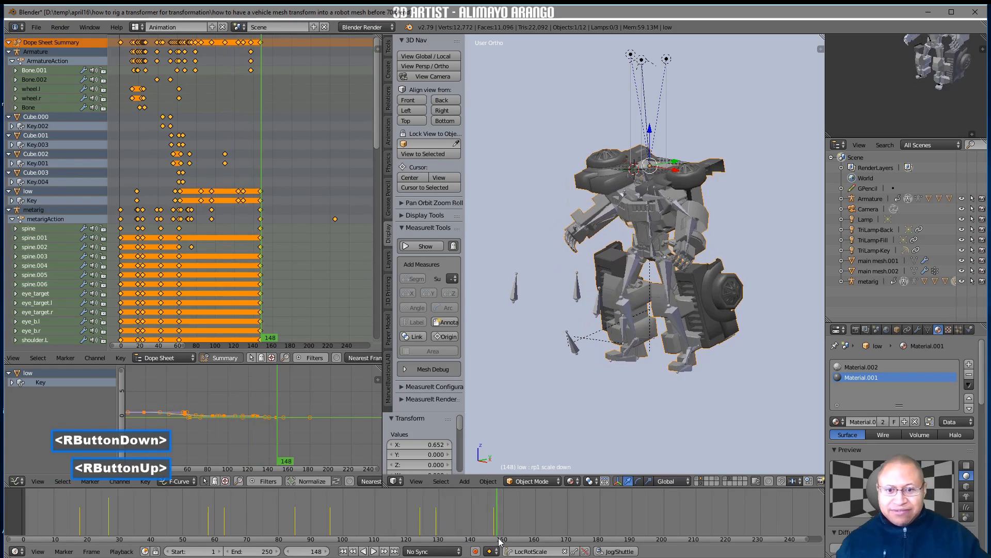
middle_click_drag(583, 429, 609, 401)
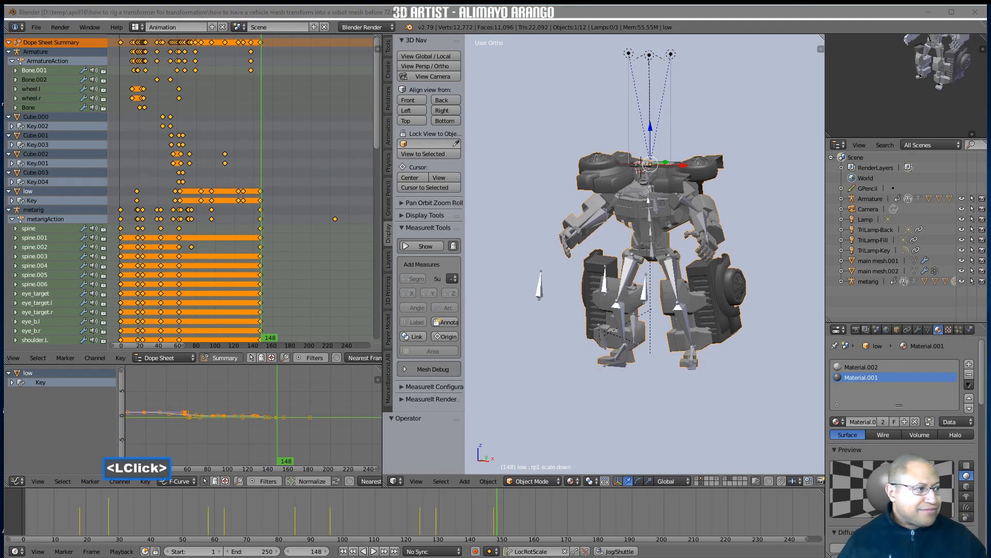
left_click(769, 402)
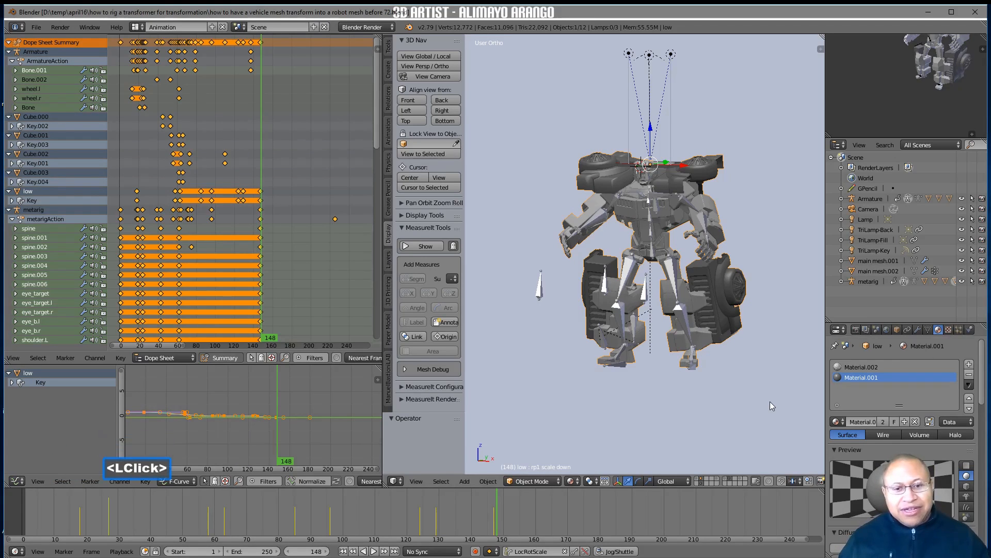
right_click(495, 501)
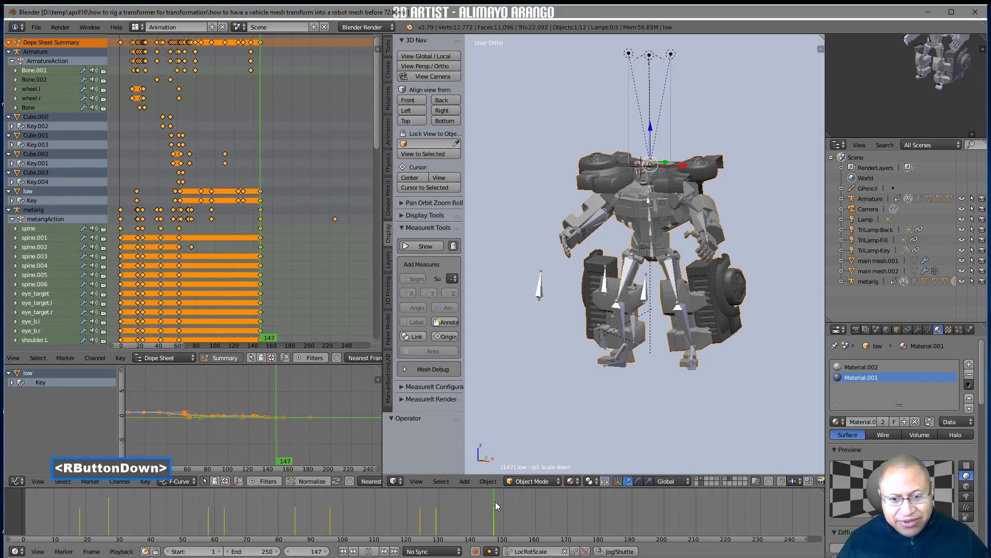
left_click(676, 276)
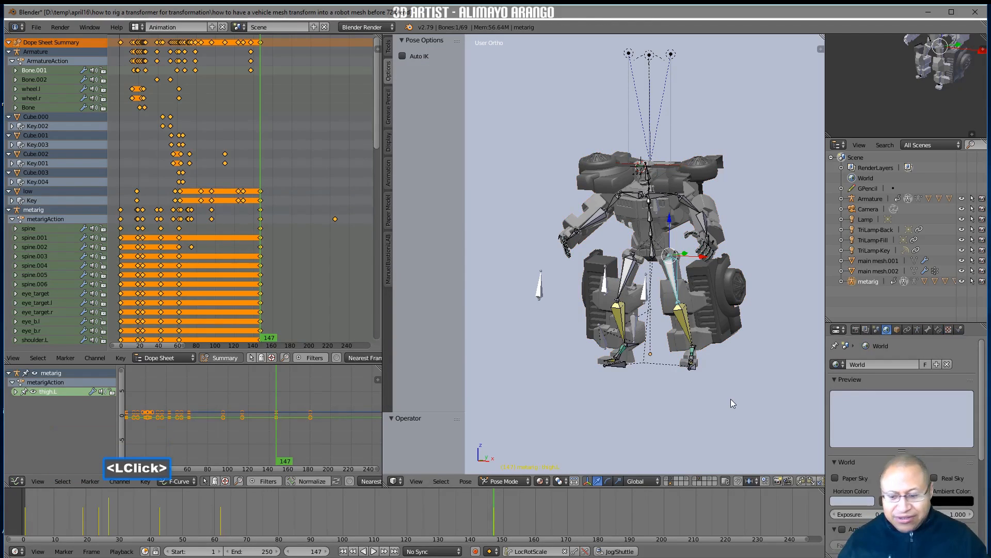
key("a")
key("a")
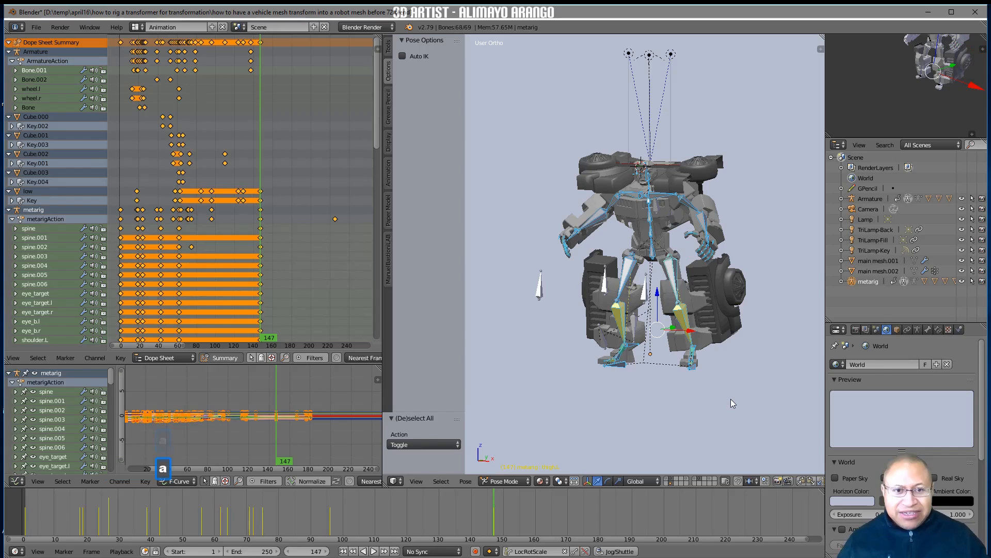
key("i")
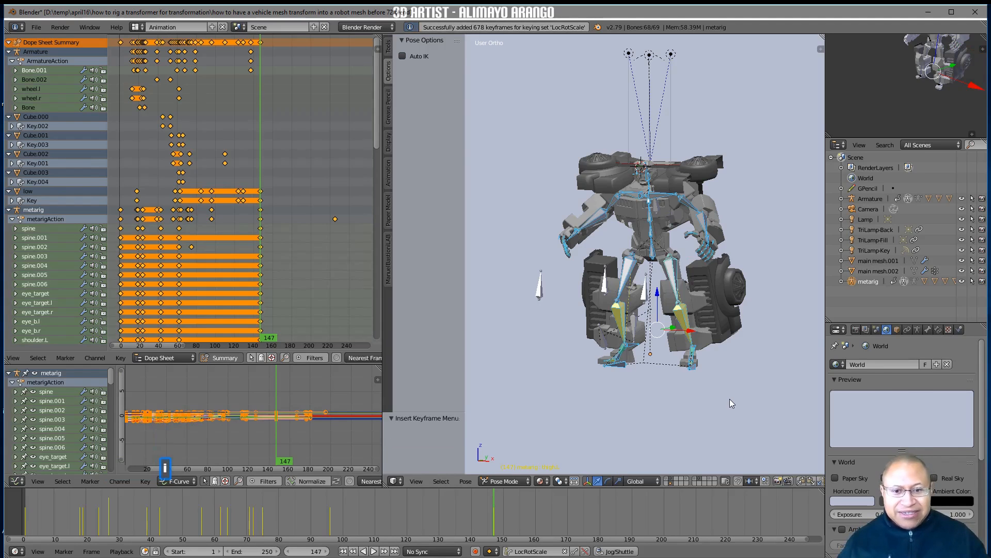
right_click_drag(516, 506, 616, 515)
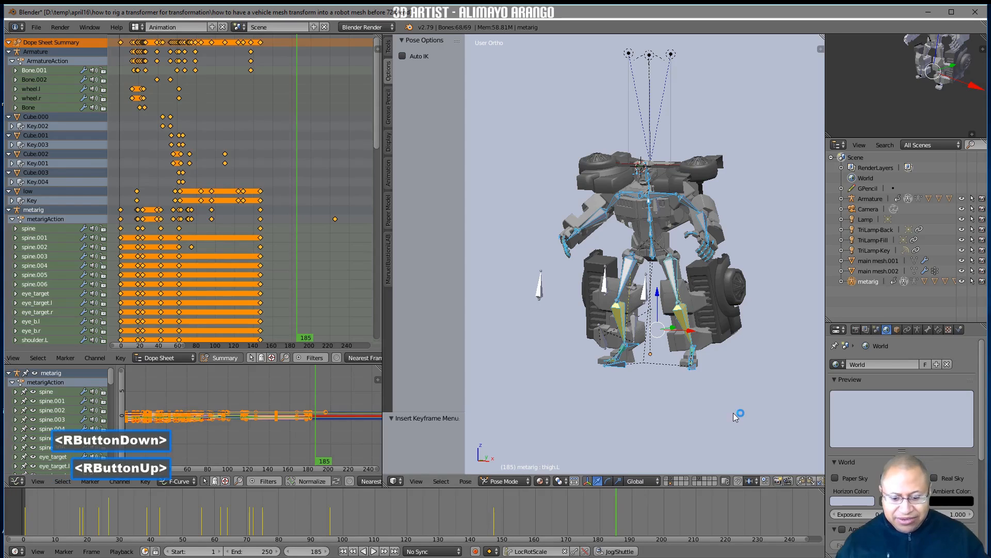
key("i")
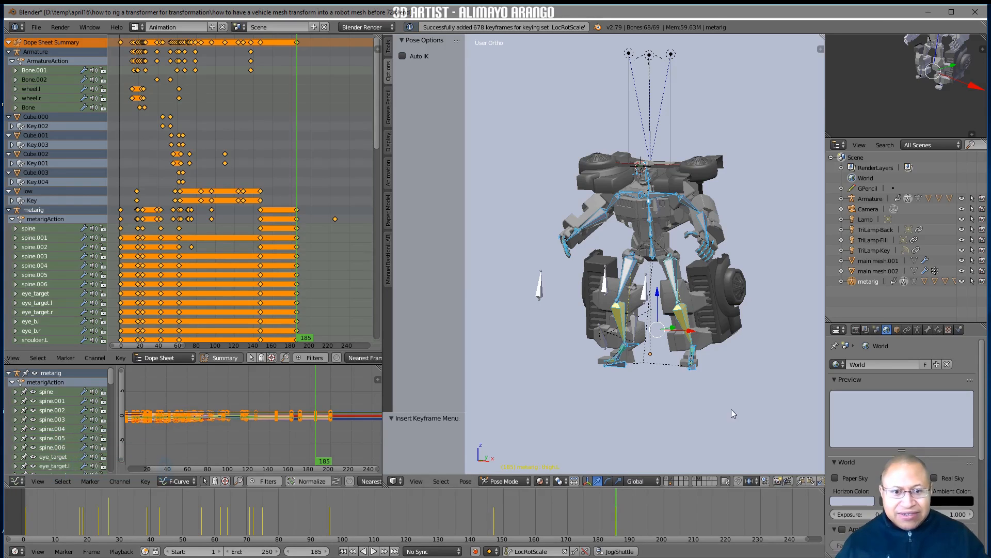
At frame 166, lower the metarig's spine bone by about 0.926 along Z
right_click_drag(613, 501, 553, 505)
right_click(554, 506)
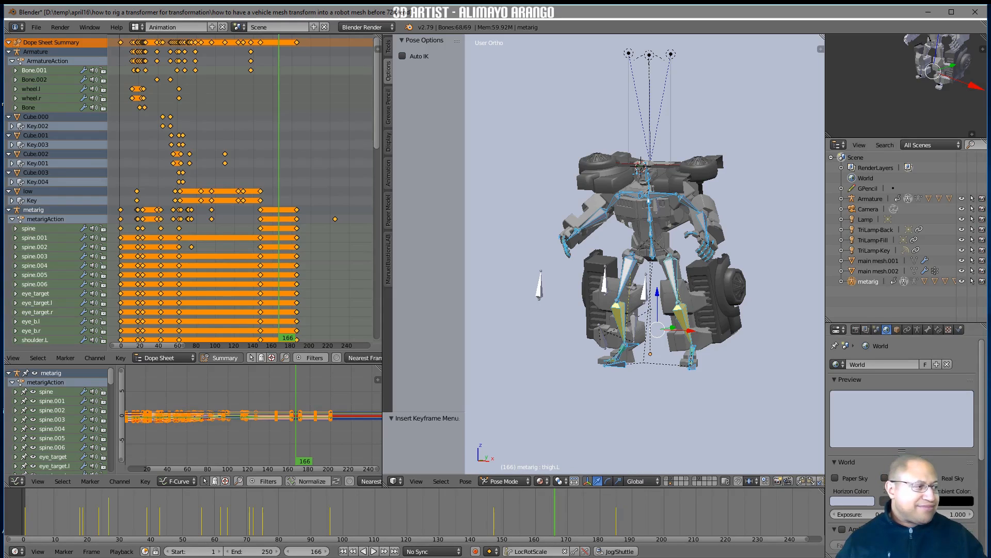
left_click(745, 408)
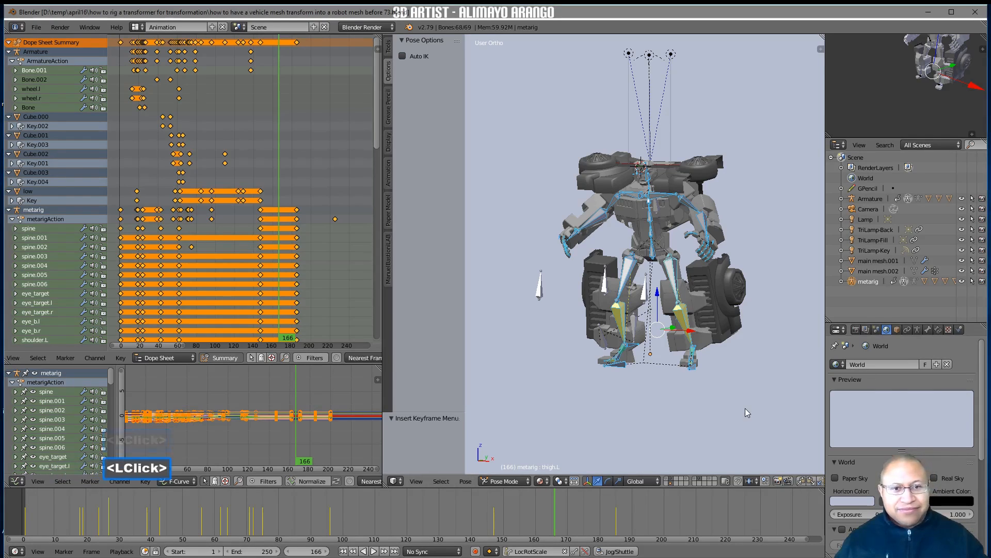
key("a")
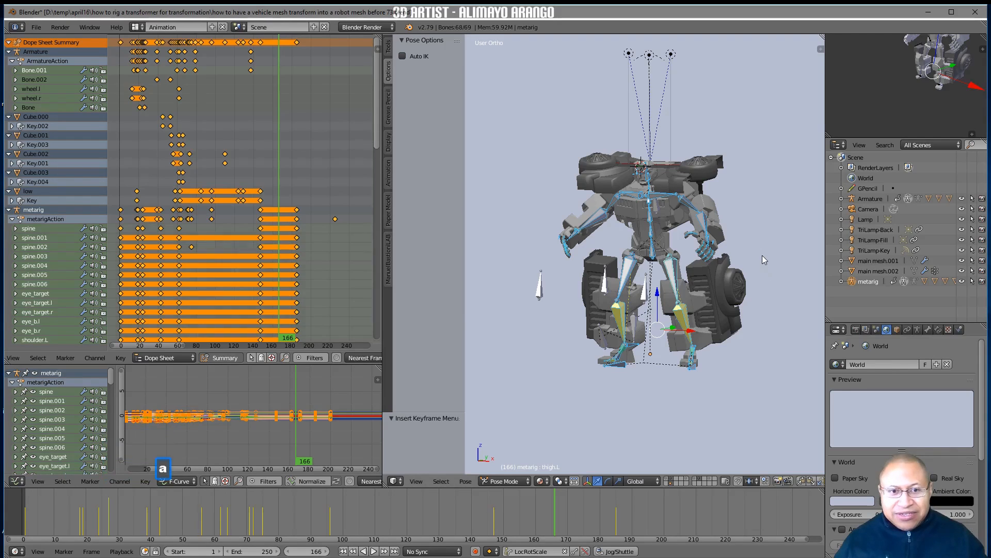
left_click(657, 252)
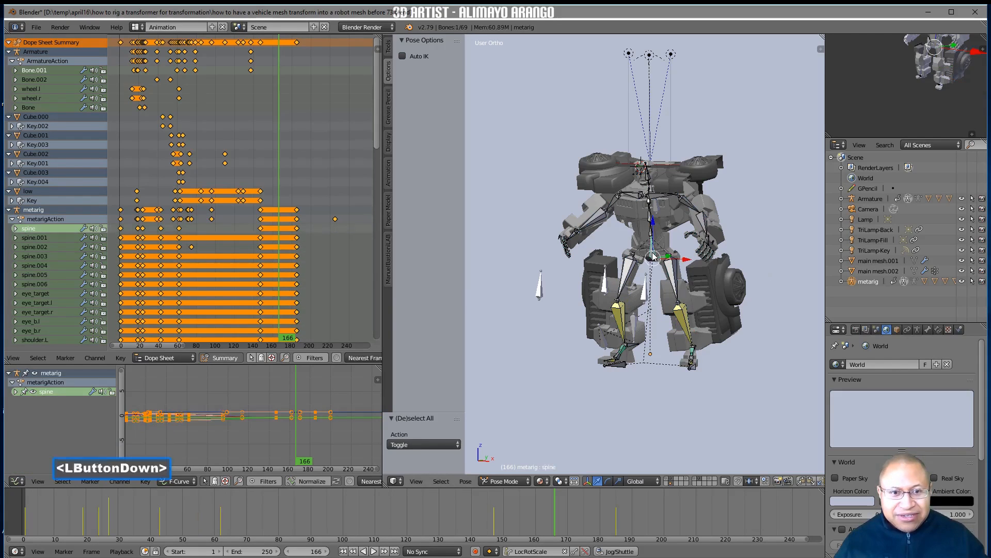
left_click(652, 219)
left_click_drag(652, 222, 654, 227)
Rotate the spine.002 bone about 13.7° around the global X axis
left_click(652, 215)
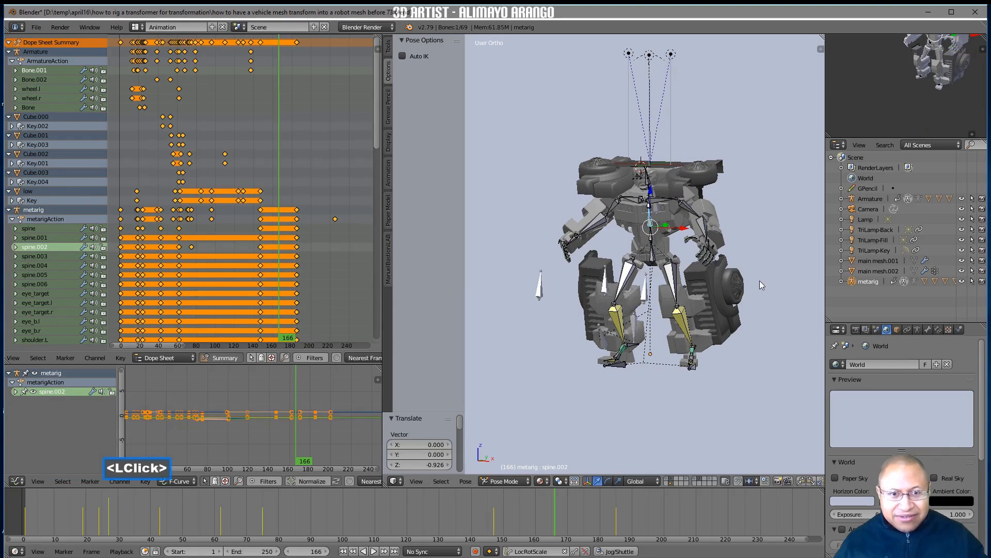
key("r")
key("x")
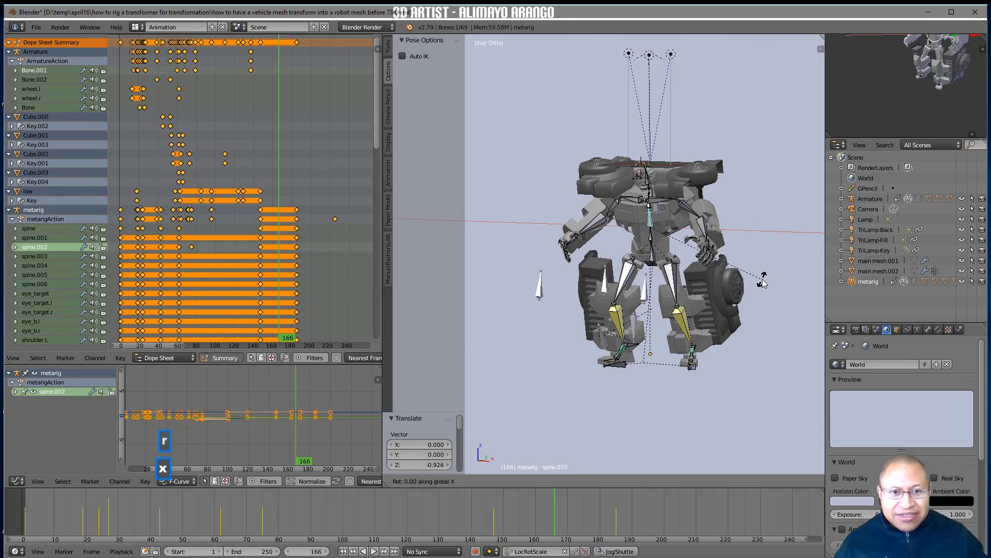
left_click(780, 256)
Rotate upper_arm.L about 14.4° around the global Y axis, then copy its pose and paste it flipped onto the opposite arm
left_click(686, 206)
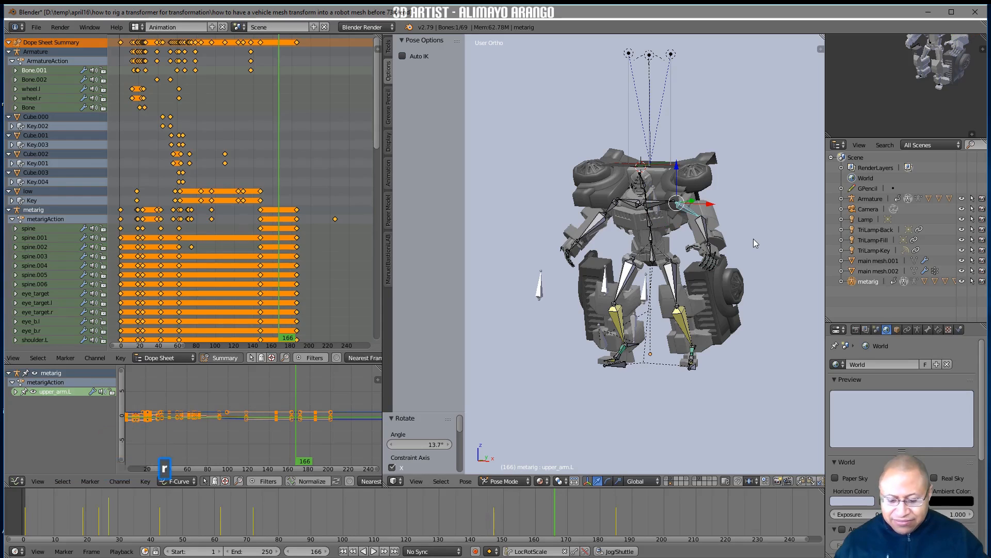
key("r")
key("y")
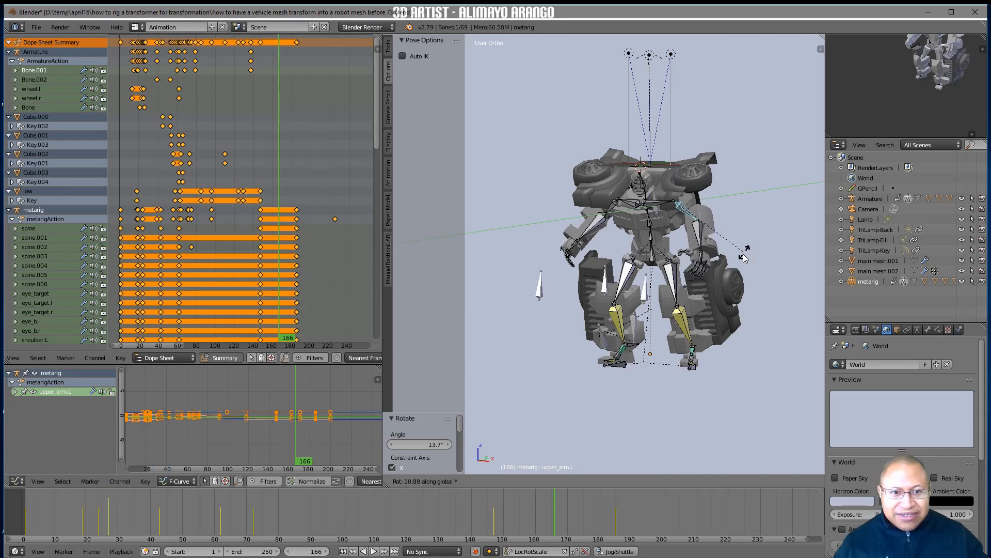
left_click(742, 260)
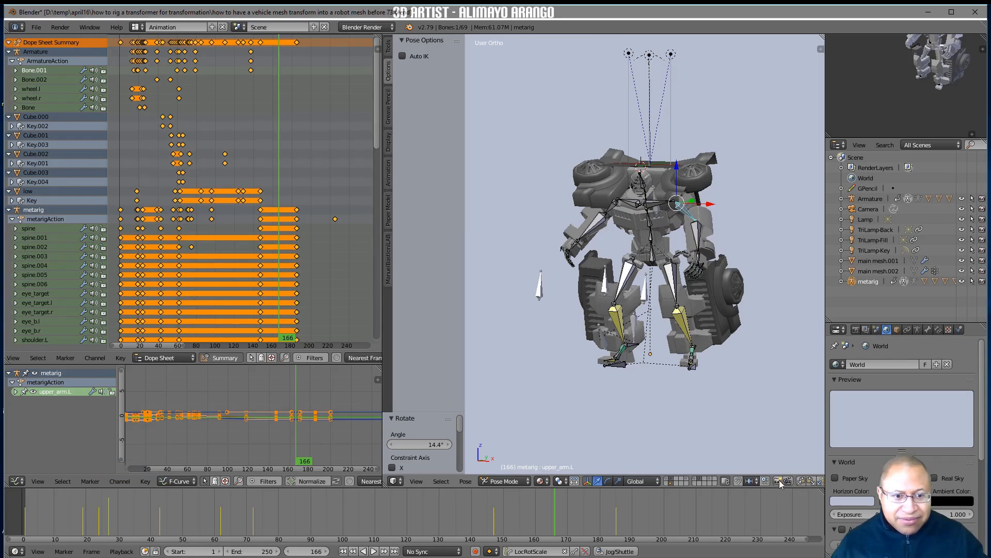
scroll(778, 482, "down", 5)
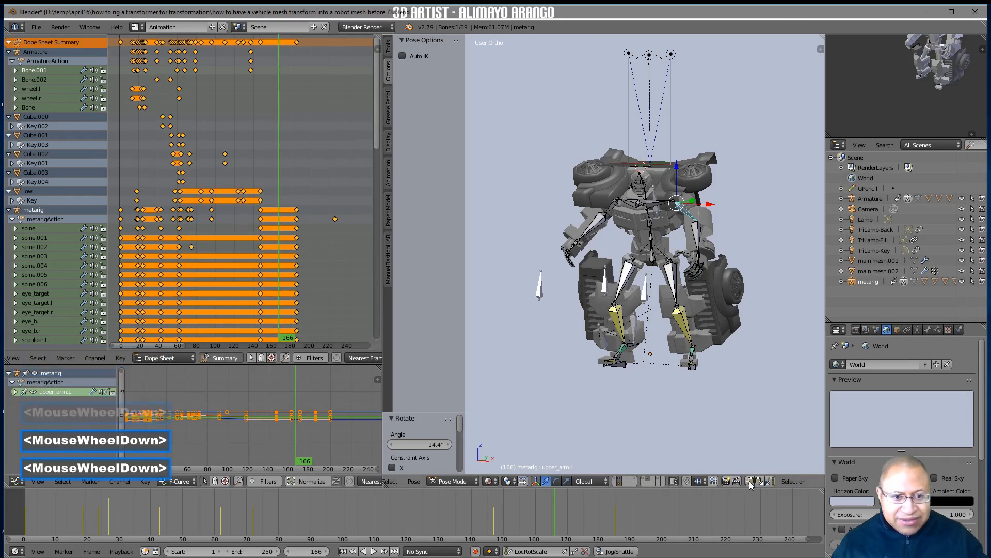
left_click(748, 480)
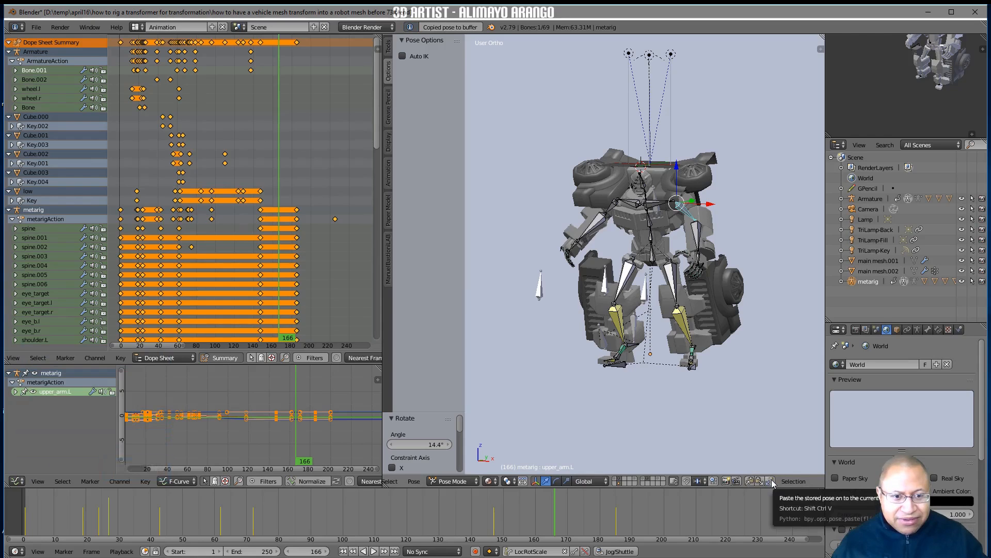
left_click(771, 481)
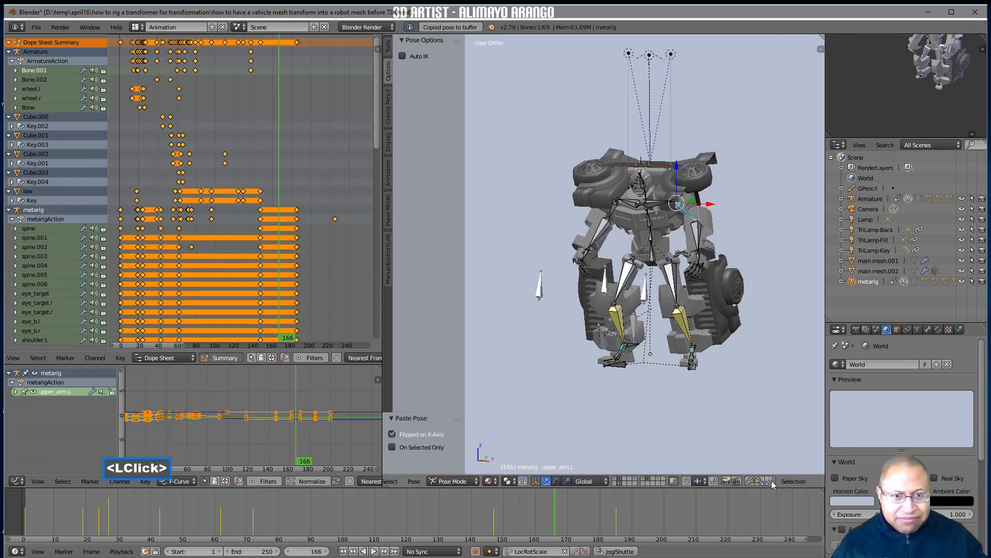
Rotate the finger_ctrl.l bone about 38.8° to curl the fingers, then copy its pose and paste it flipped onto the opposite hand
left_click(700, 260)
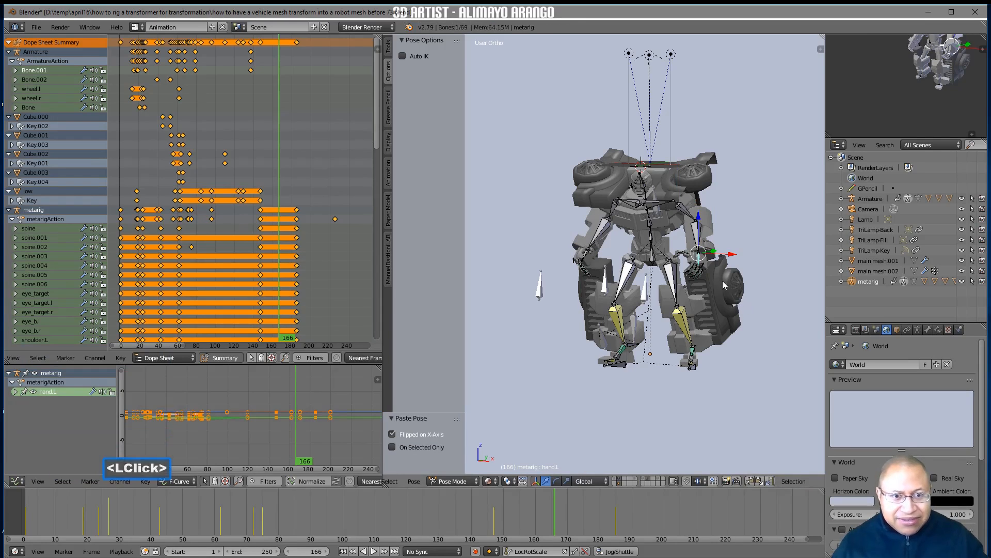
left_click(706, 268)
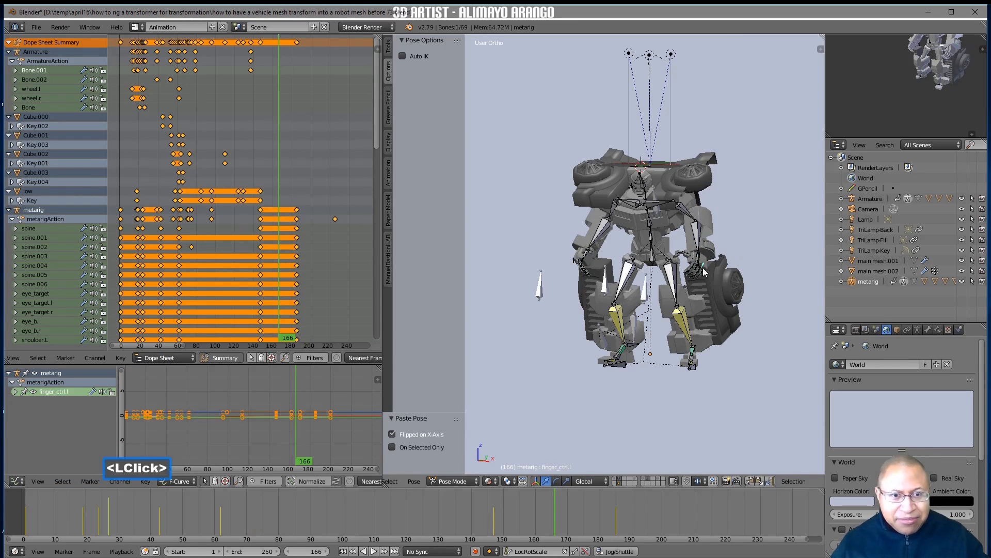
key("r")
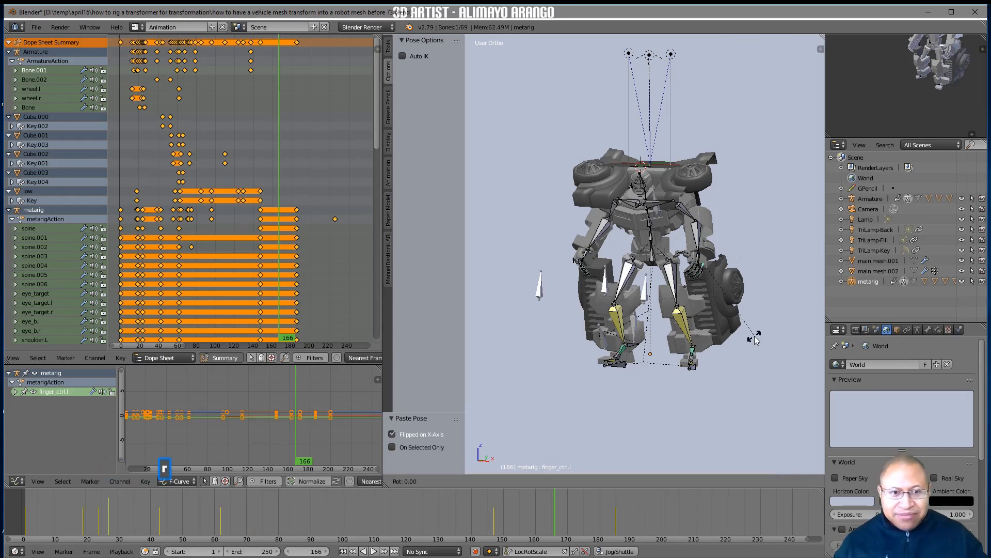
left_click(699, 381)
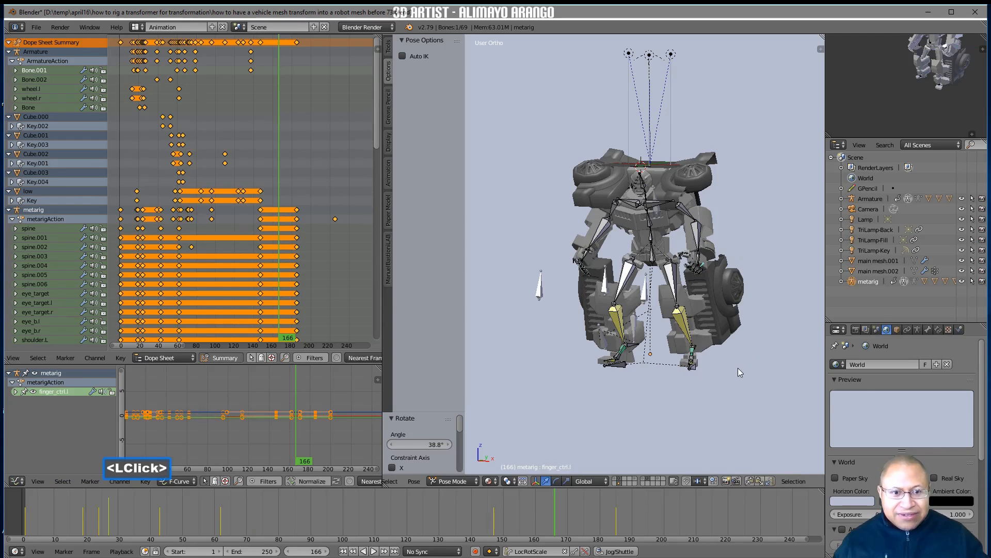
left_click(749, 481)
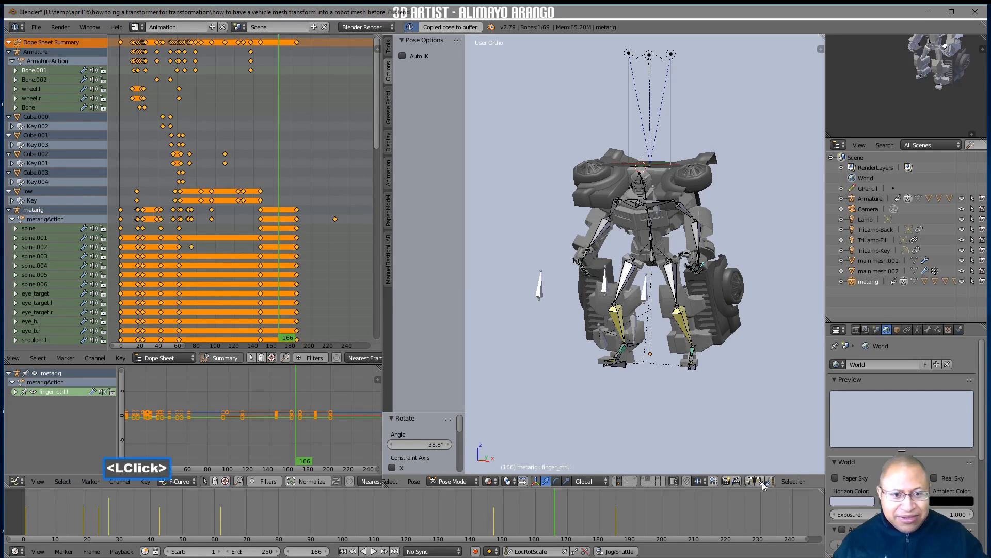
left_click(770, 481)
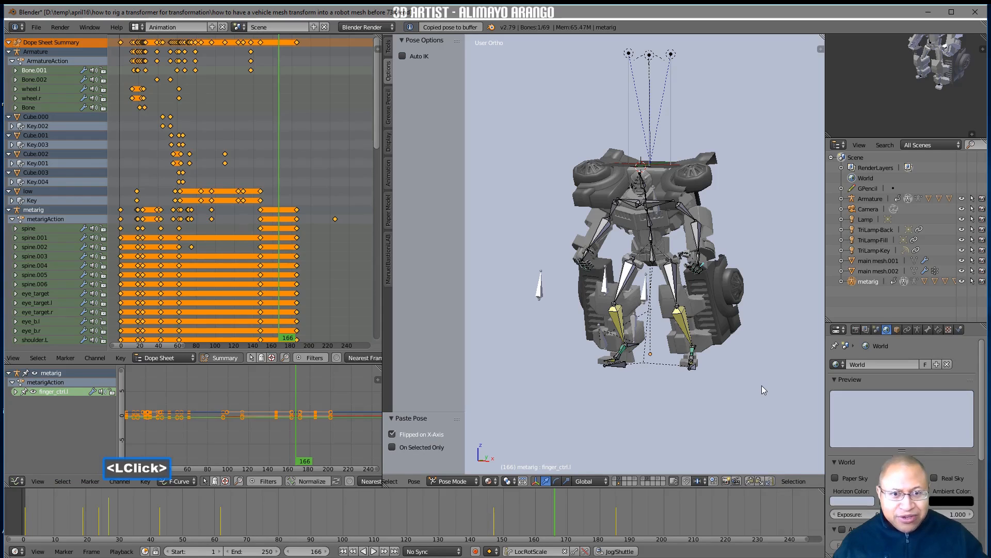
Select all metarig bones and insert LocRotScale keyframes for the crouched pose at frame 166
key("a")
key("a")
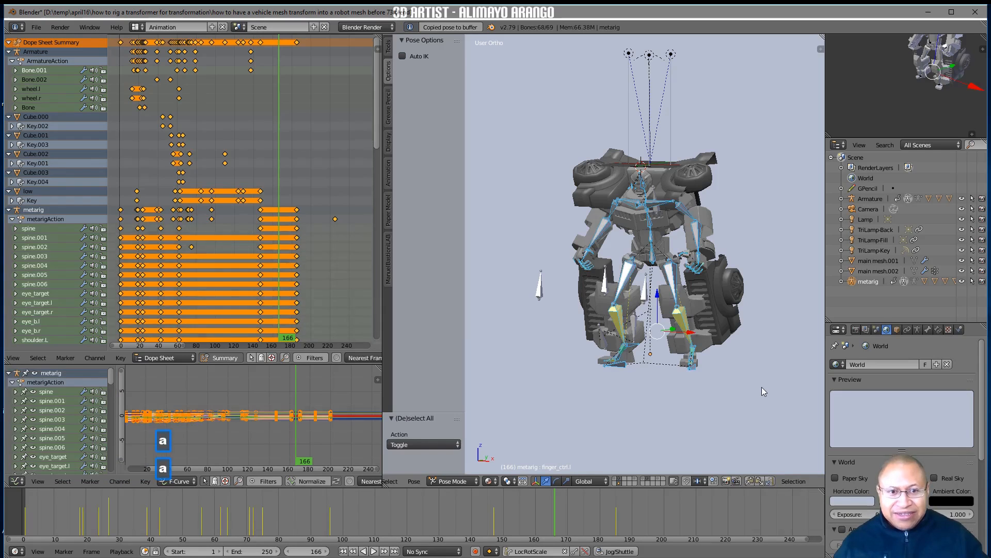
key("i")
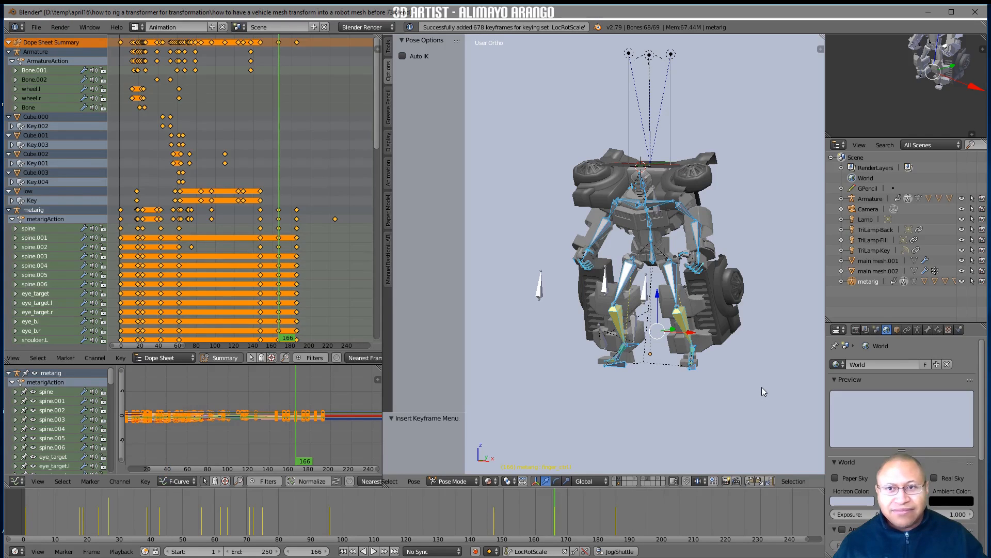
Return to frame 147 and limit the dope sheet to the channels of the selected armature
right_click_drag(551, 497, 494, 519)
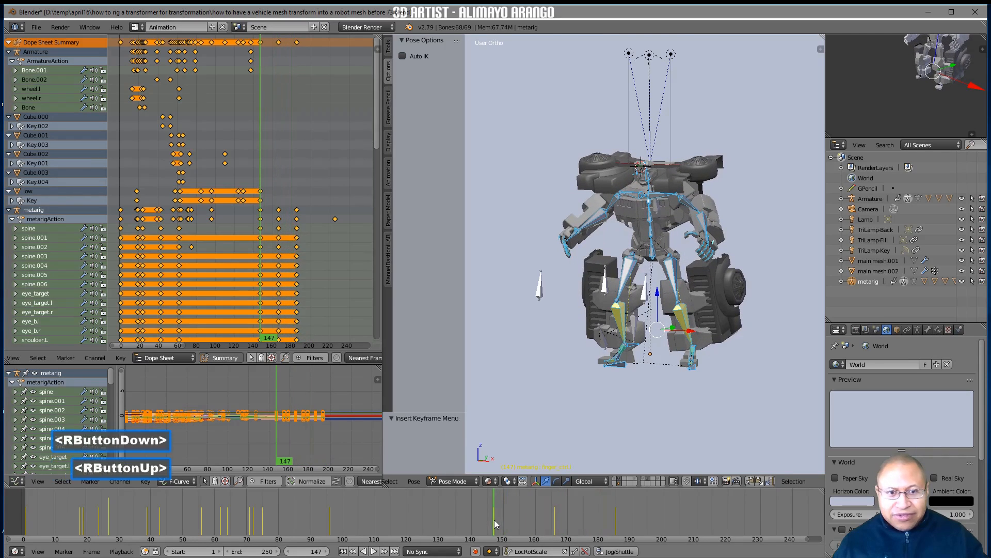
left_click(251, 358)
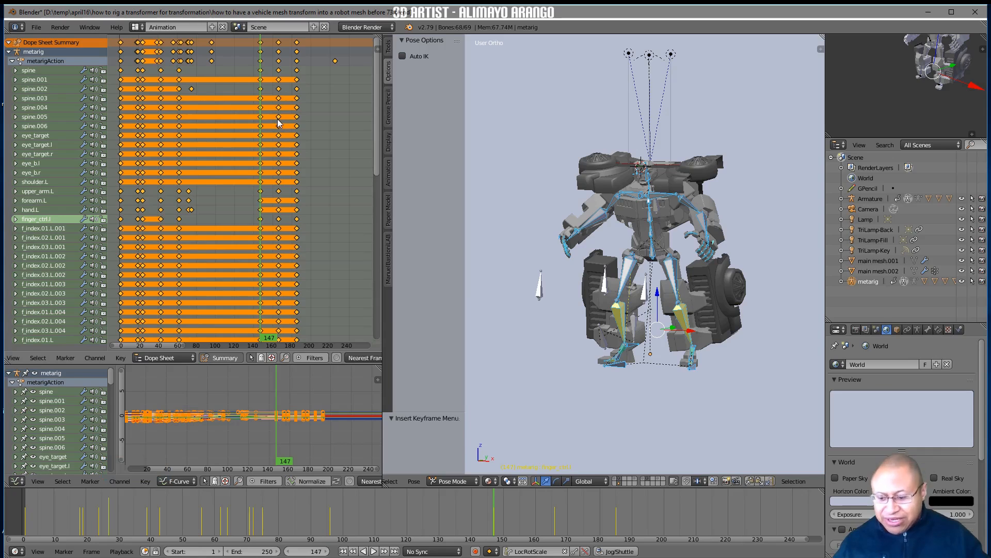
Stretch the keyframes from frame 147 onward by a factor of about 1.392 to slow the breathing motion
key("a")
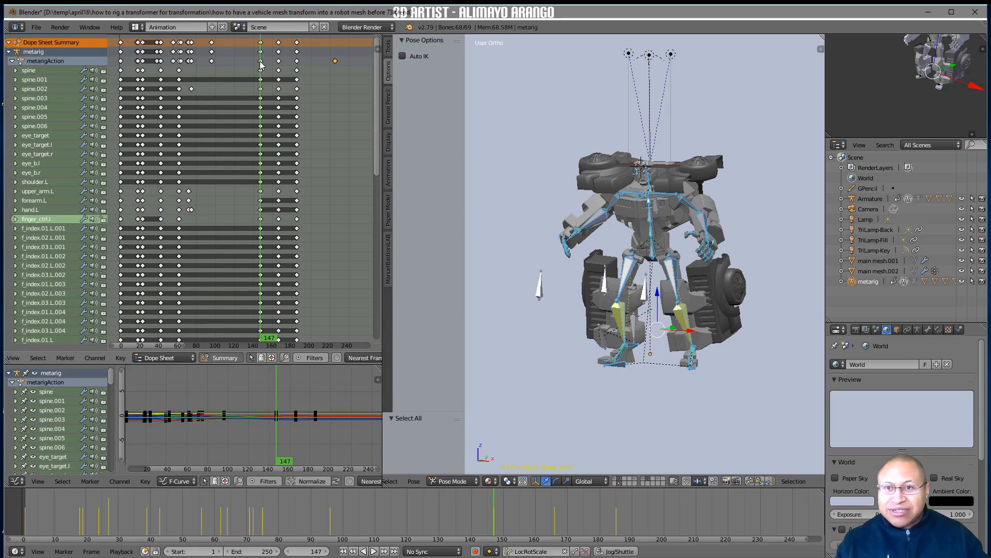
key("bracketright")
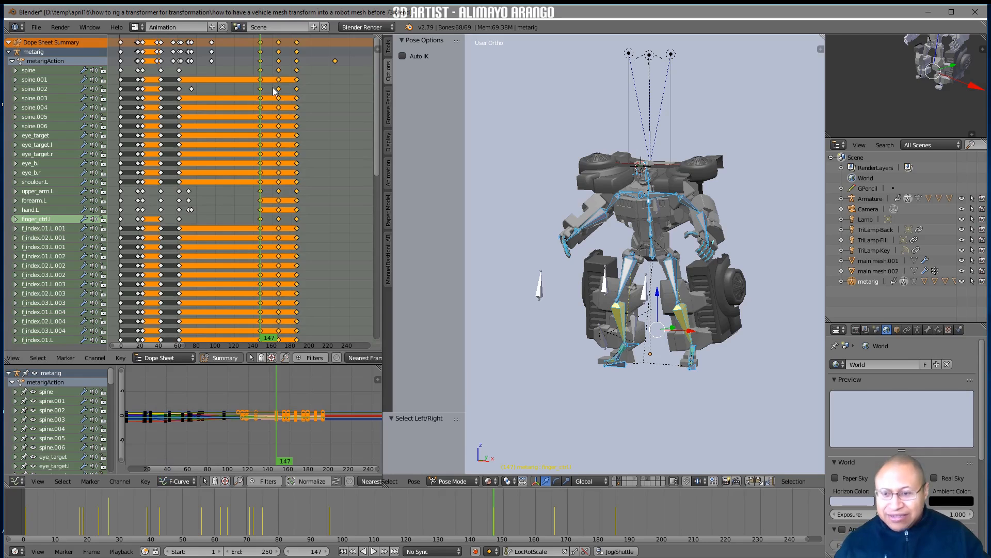
key("s")
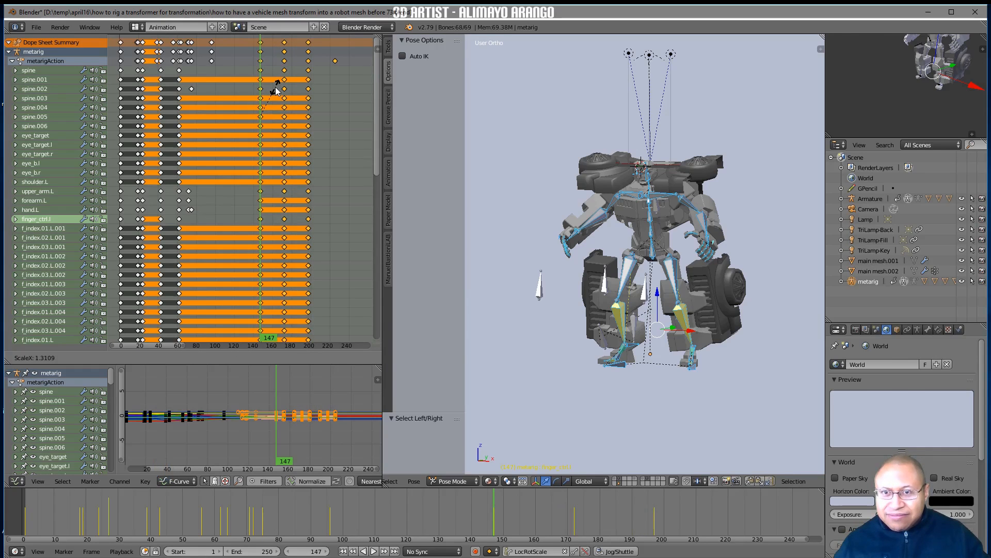
left_click(278, 92)
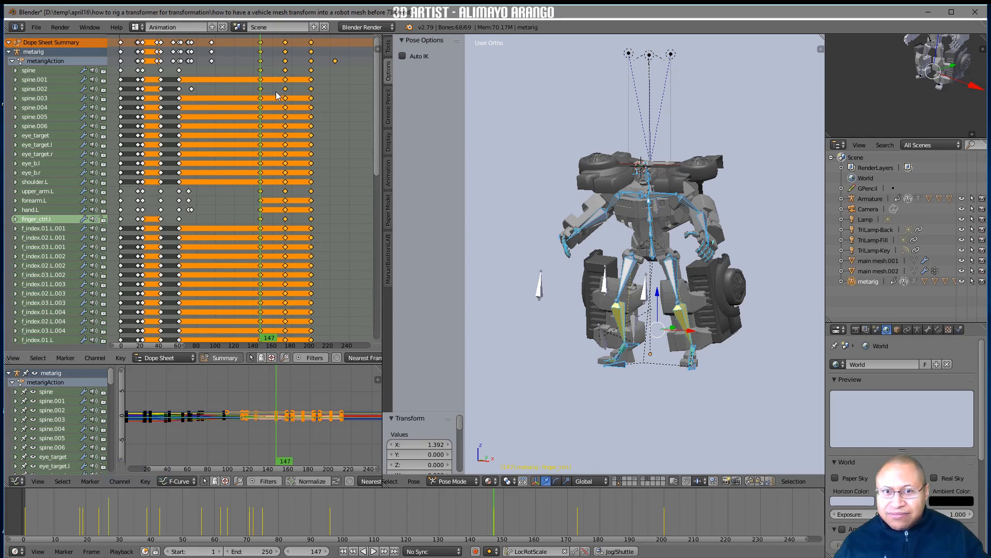
Duplicate the breathing keyframes from frame 147 onward and place the copies about 90 frames later
middle_click_drag(344, 143, 257, 163, "shift")
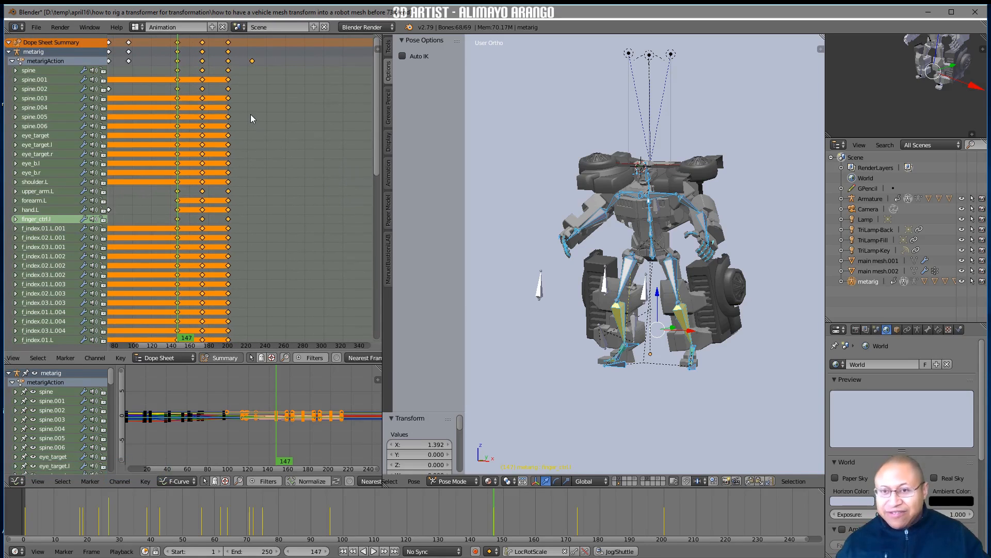
key("shift+d")
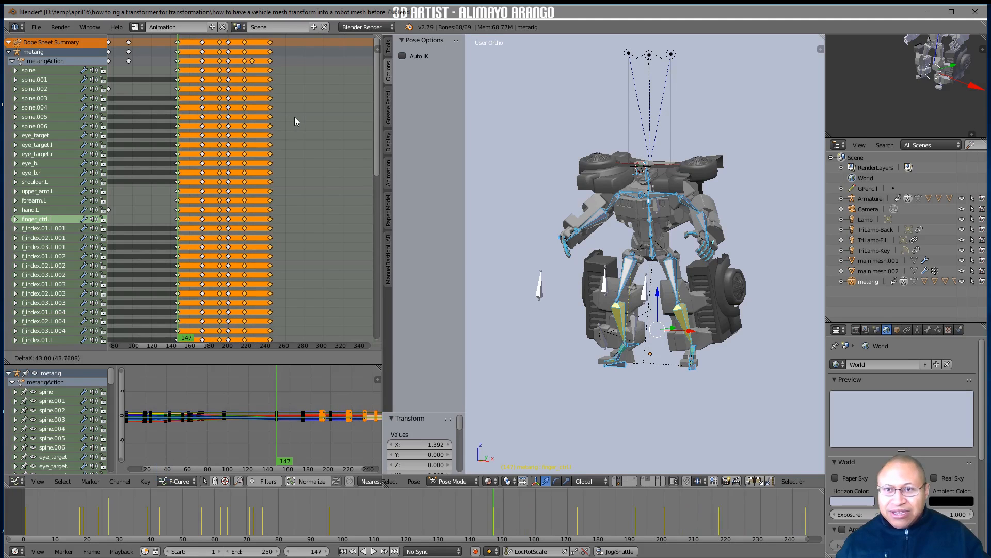
left_click(337, 124)
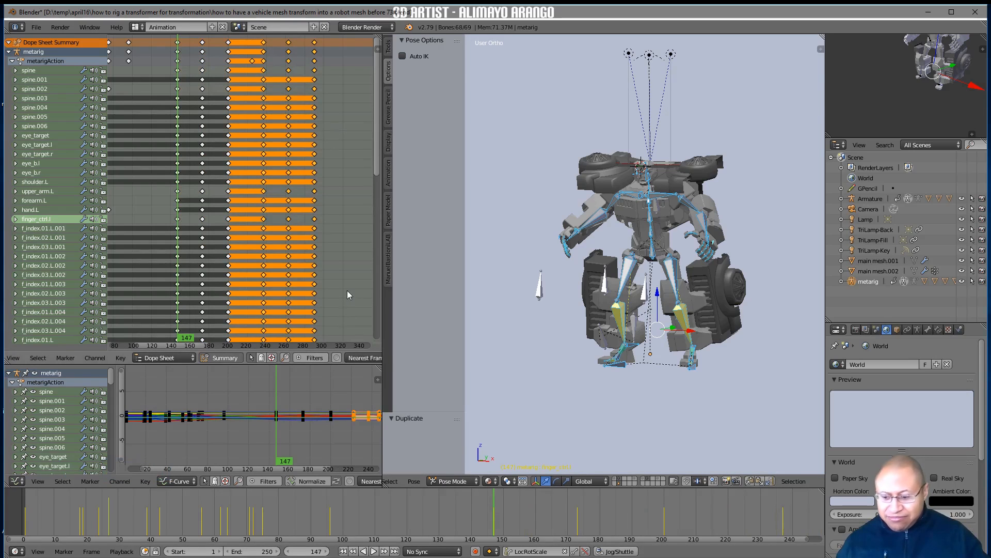
key("a")
Set the animation's end frame to 290, at the last duplicated keyframes
scroll(511, 516, "down", 7)
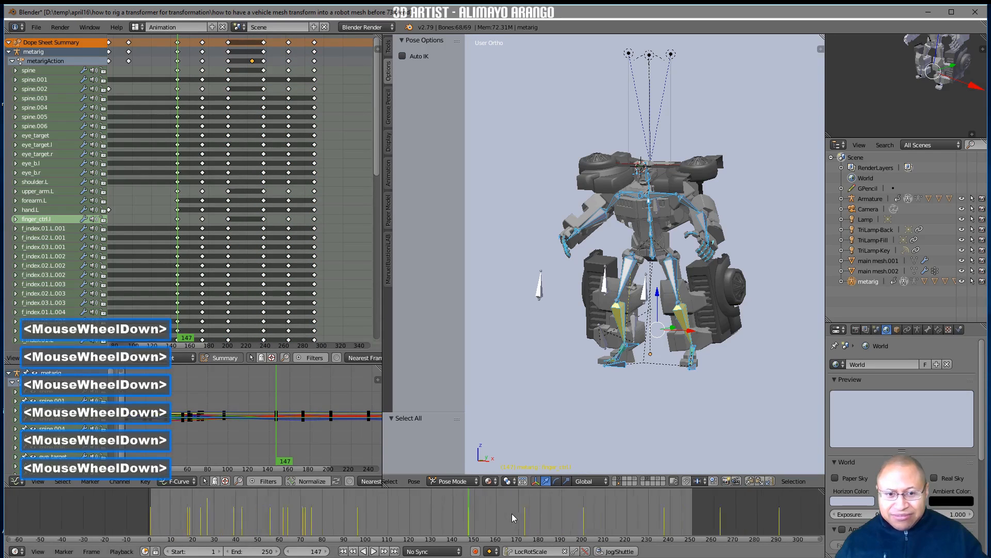
right_click(724, 499)
right_click_drag(724, 499, 725, 499)
key("e")
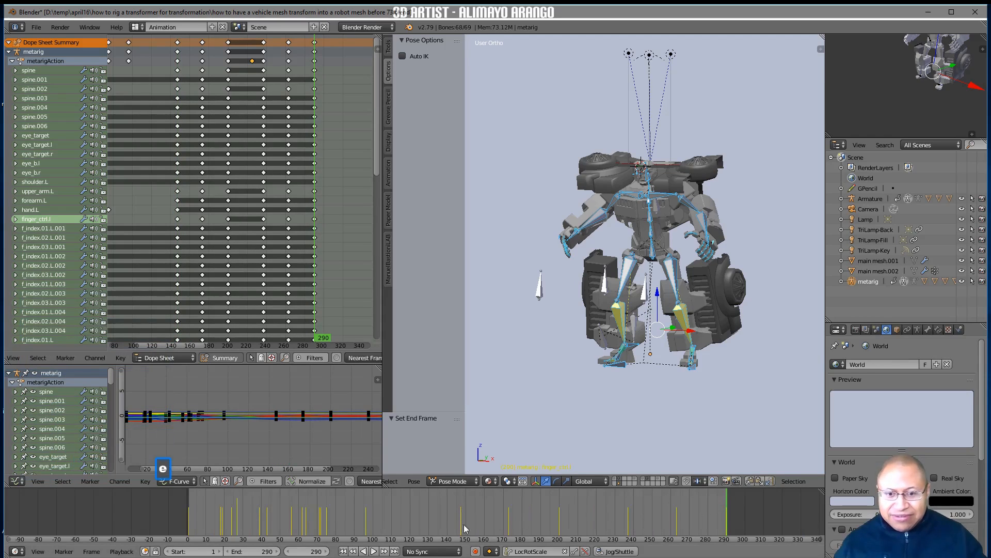
Select all keyframes from the column near frame 238 onward and move them 27 frames earlier
right_click_drag(216, 508, 555, 539)
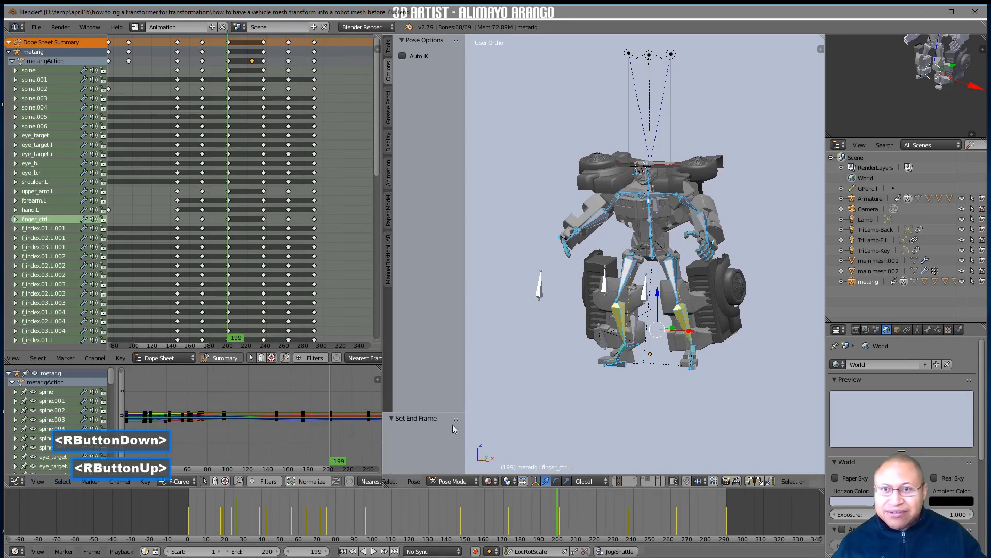
left_click(264, 46)
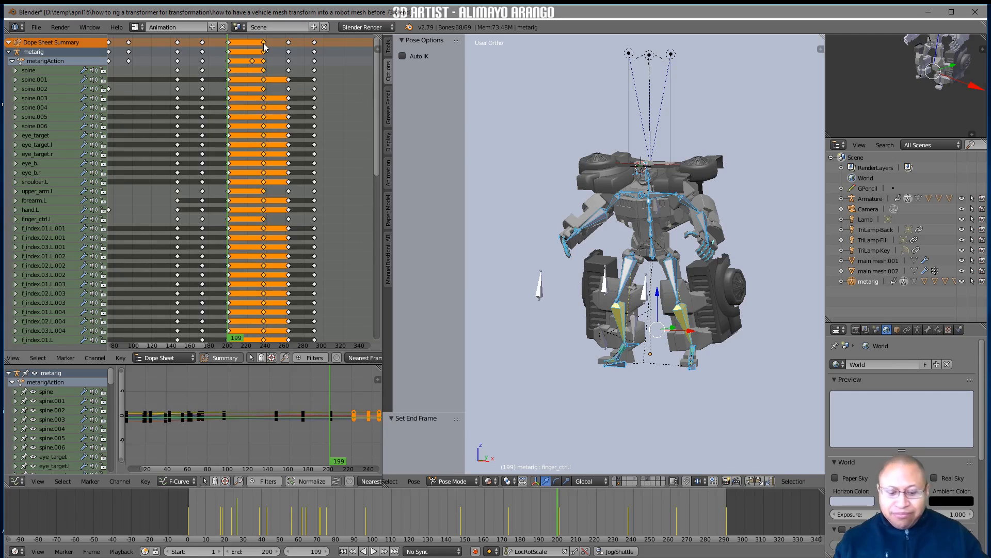
key("bracketright")
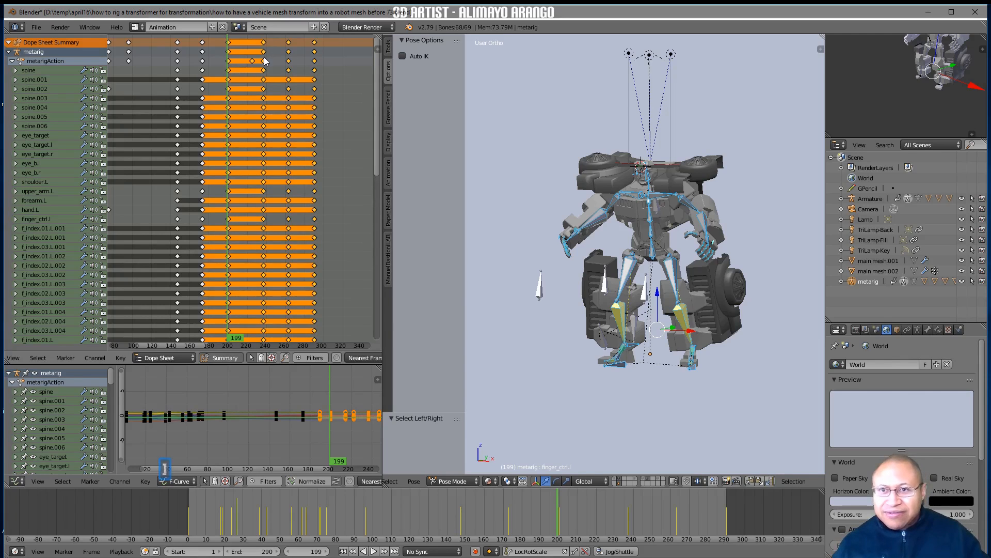
key("g")
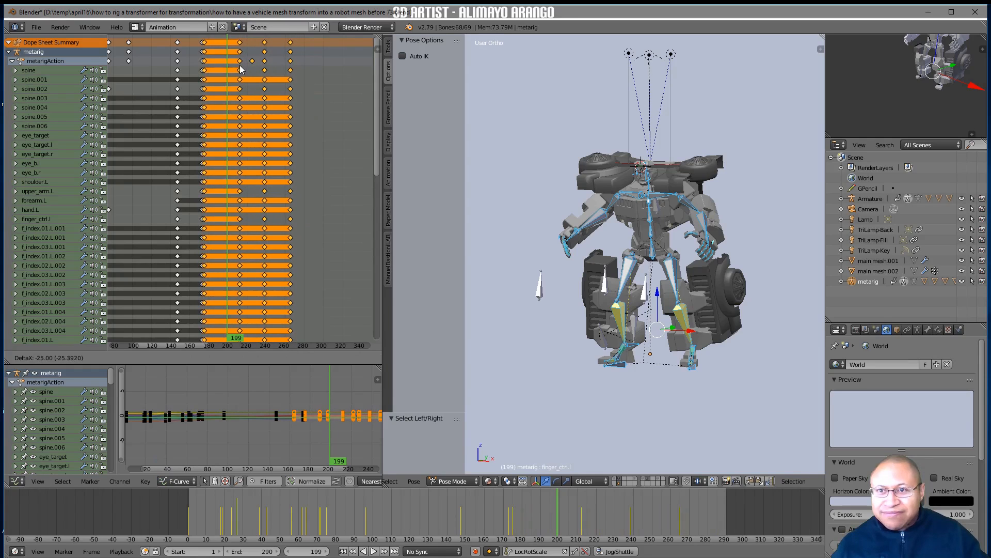
left_click(239, 70)
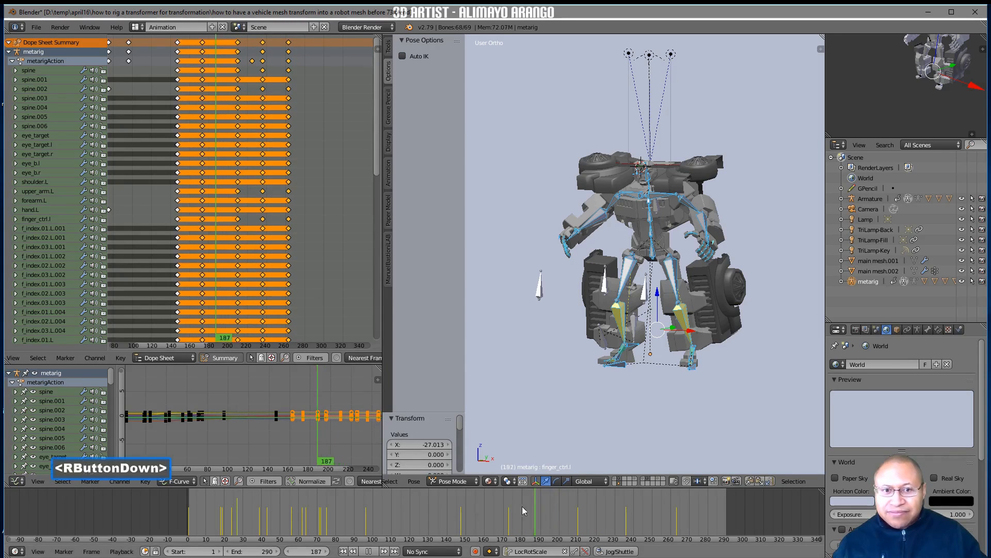
Select all keyframes from the column near frame 211 onward and move them about 37 frames earlier
right_click_drag(483, 509, 544, 525)
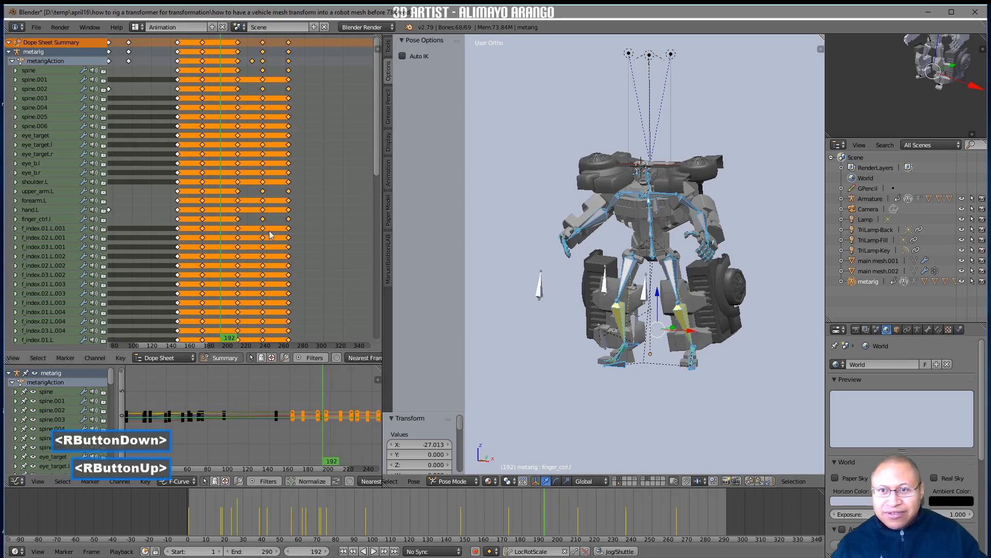
left_click(237, 41)
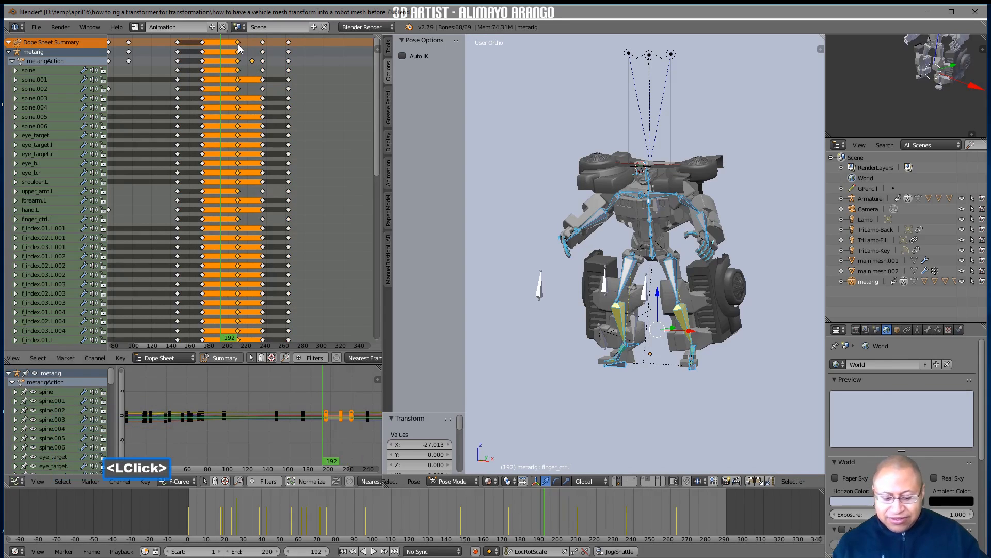
key("bracketright")
key("g")
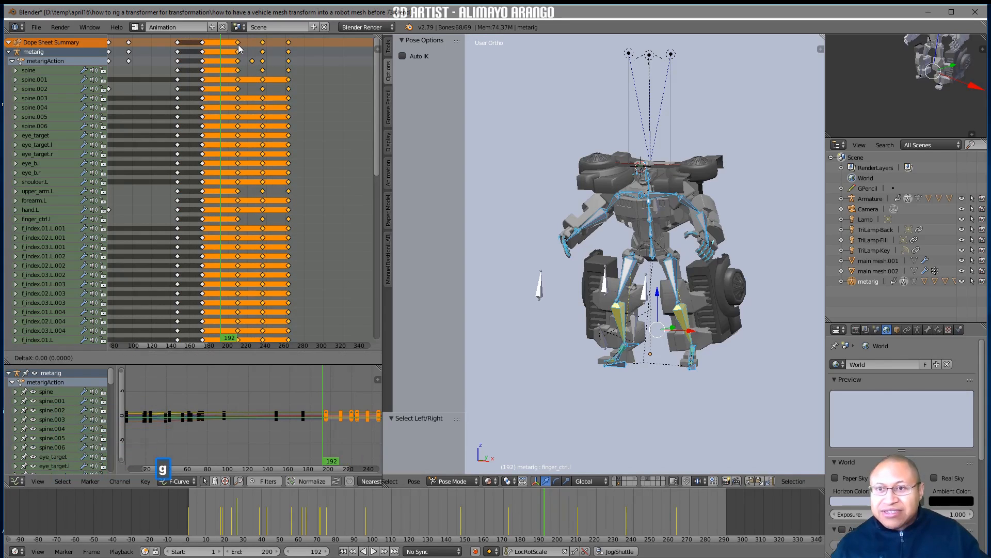
left_click(203, 59)
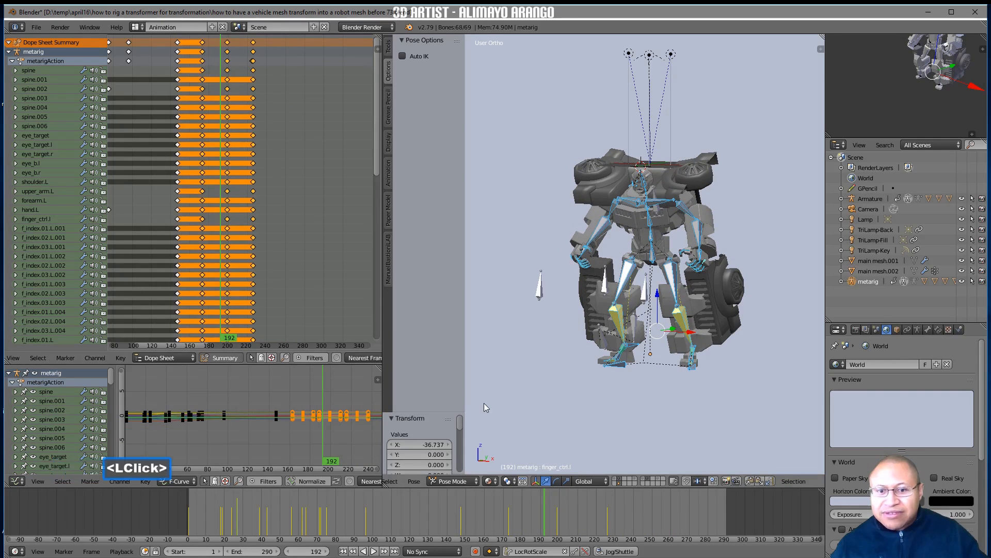
Review the motion between frames 172 and 227, then duplicate the keyframes from about frame 173 onward, starting the copies near frame 290
right_click_drag(544, 501, 608, 528)
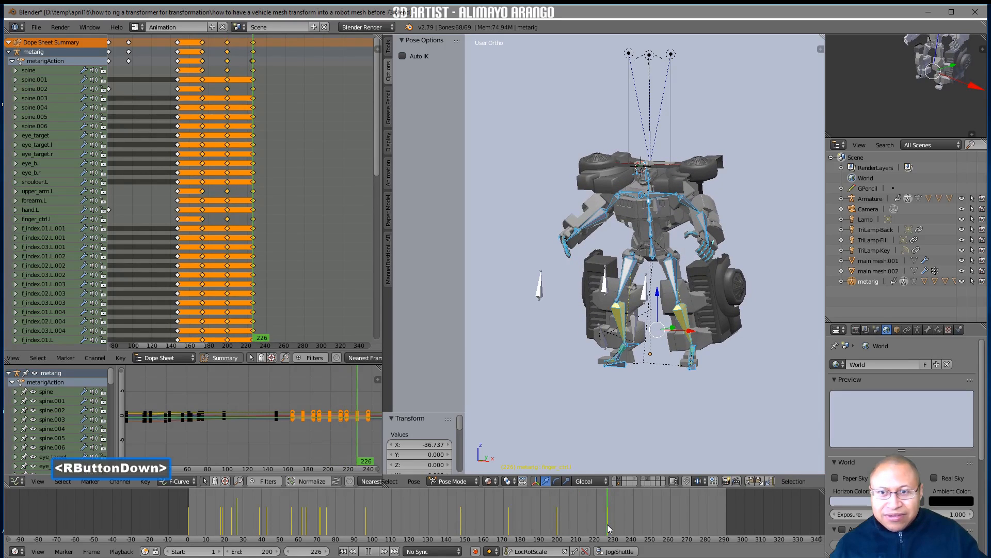
right_click_drag(607, 527, 527, 537)
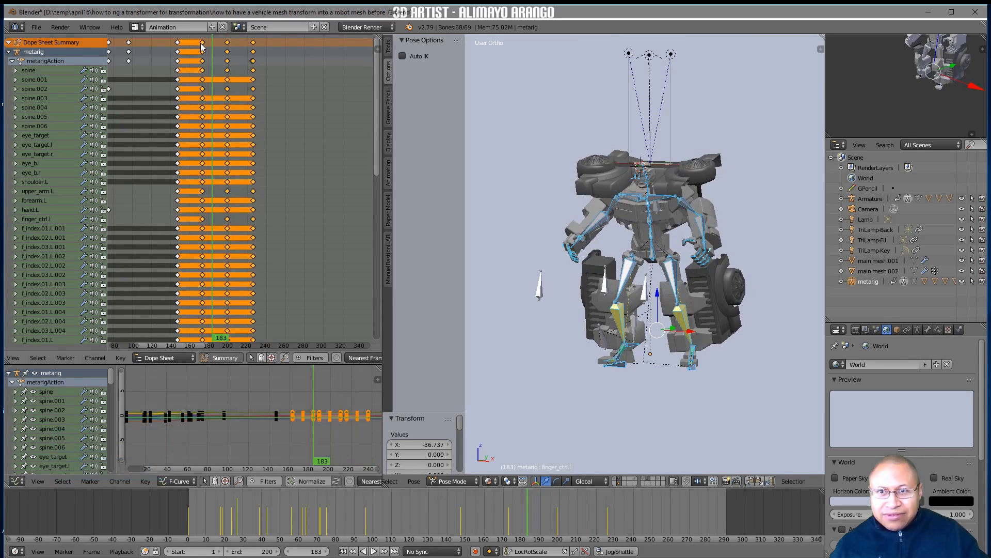
right_click_drag(212, 160, 254, 168)
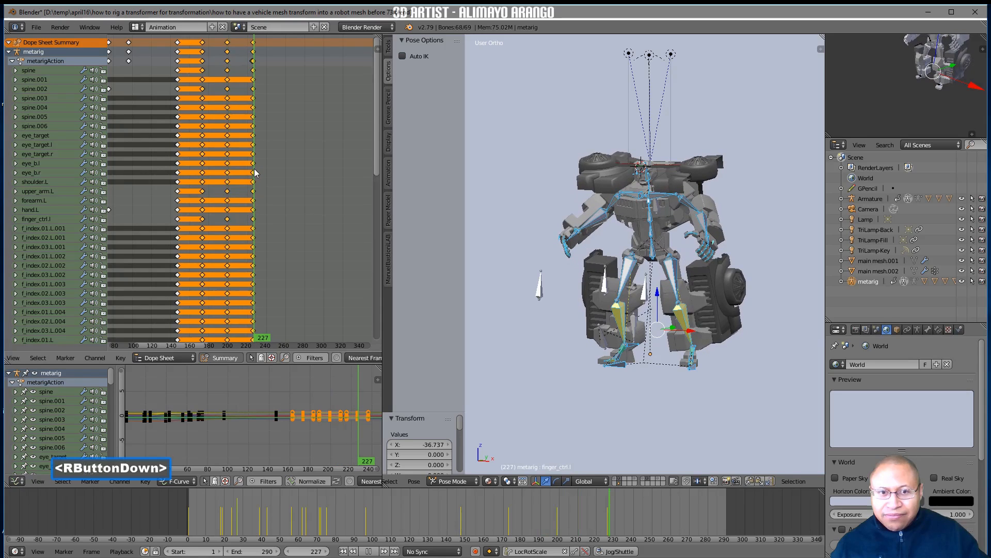
mouse_move(254, 168)
right_mouse_down()
mouse_move(224, 168)
mouse_move(252, 170)
right_mouse_up()
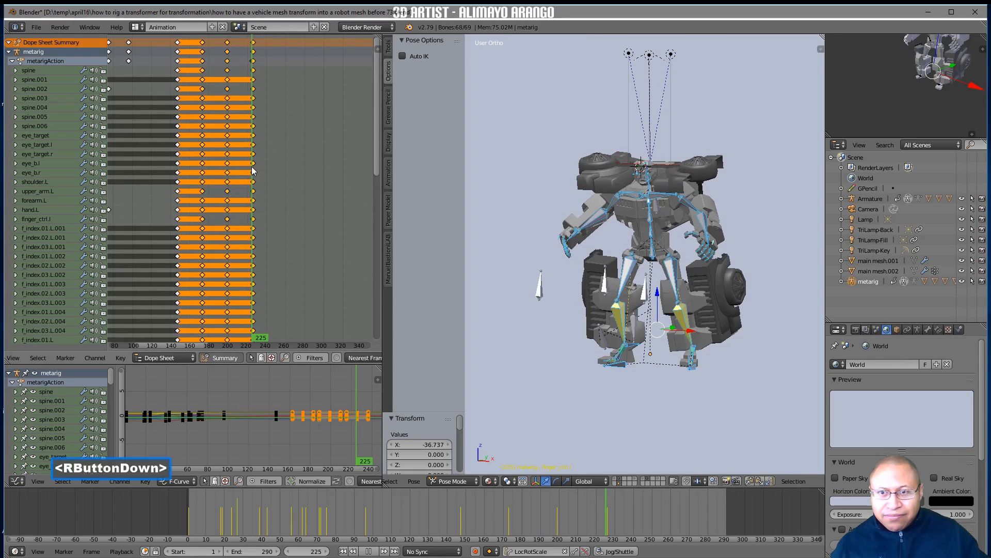
right_click_drag(253, 170, 202, 181)
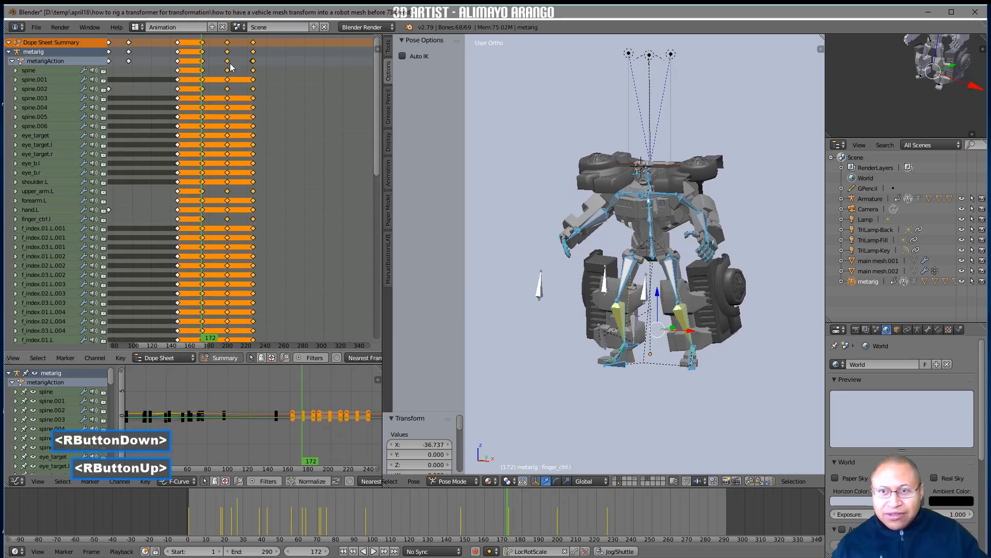
left_click(201, 44)
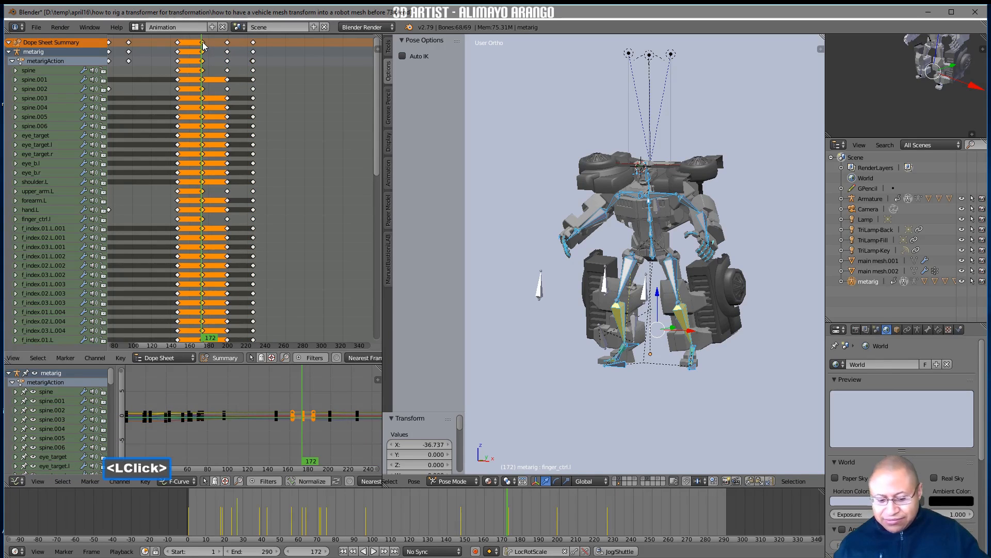
key("bracketright")
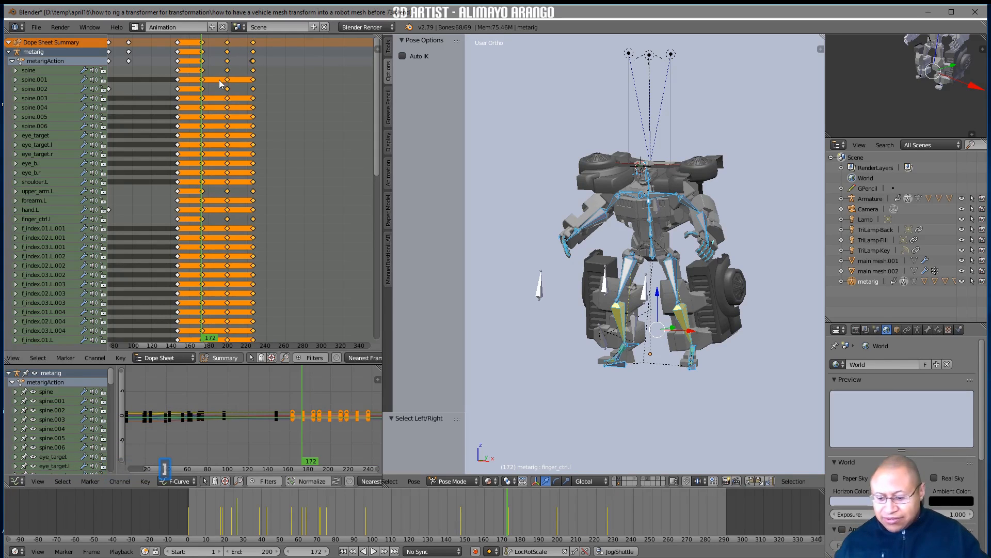
key("g")
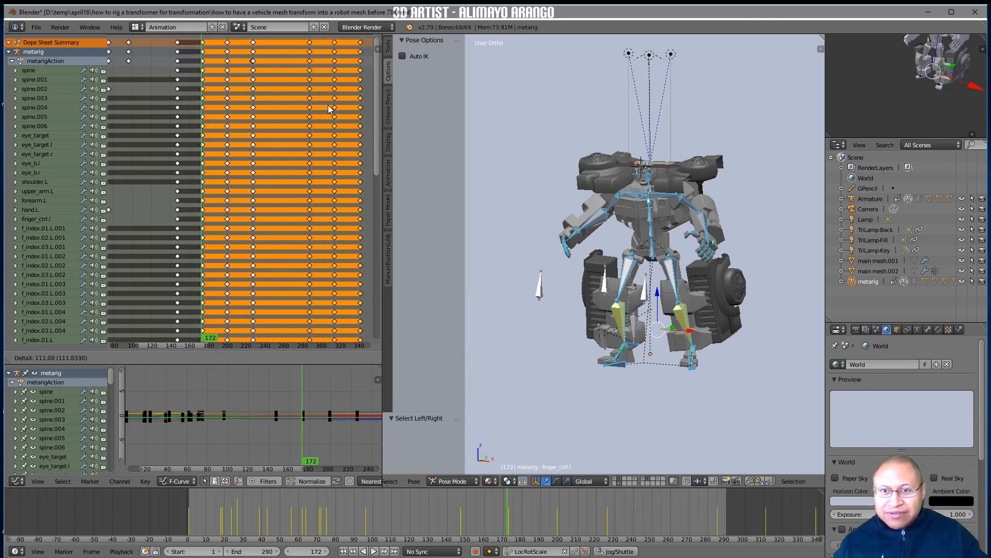
left_click(324, 111)
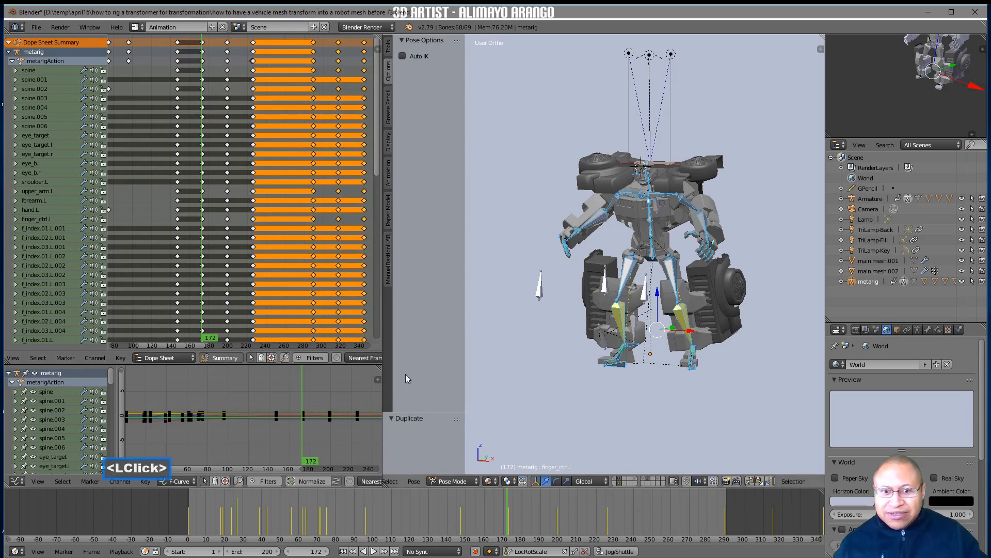
Go to frame 256 and lower the metarig's hip bone by 0.823 along the Z axis
right_click_drag(506, 505, 617, 506)
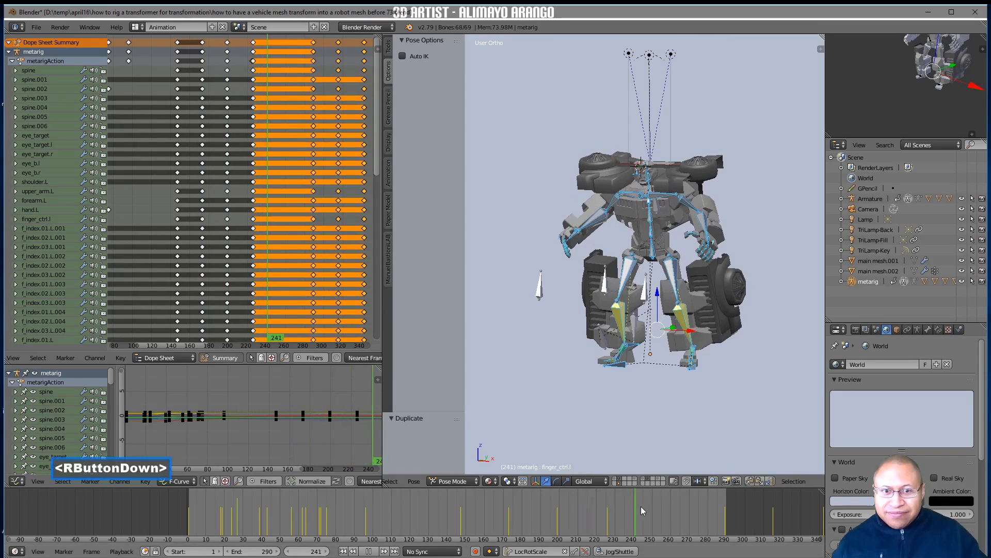
right_click_drag(665, 505, 664, 506)
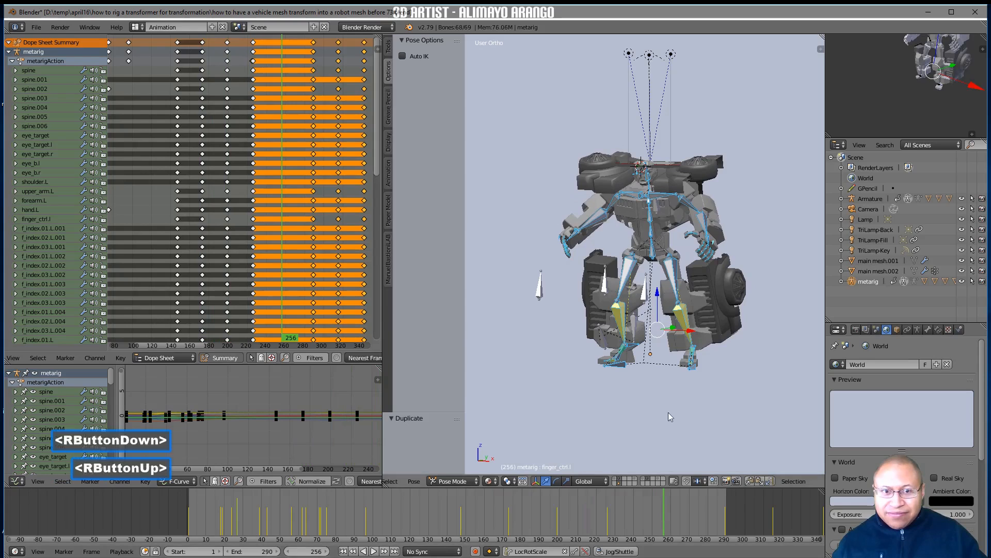
left_click(654, 259)
left_click_drag(652, 227, 653, 232)
Rotate the spine.002 bone about 10.9° around the global X axis to lean the torso
left_click(653, 222)
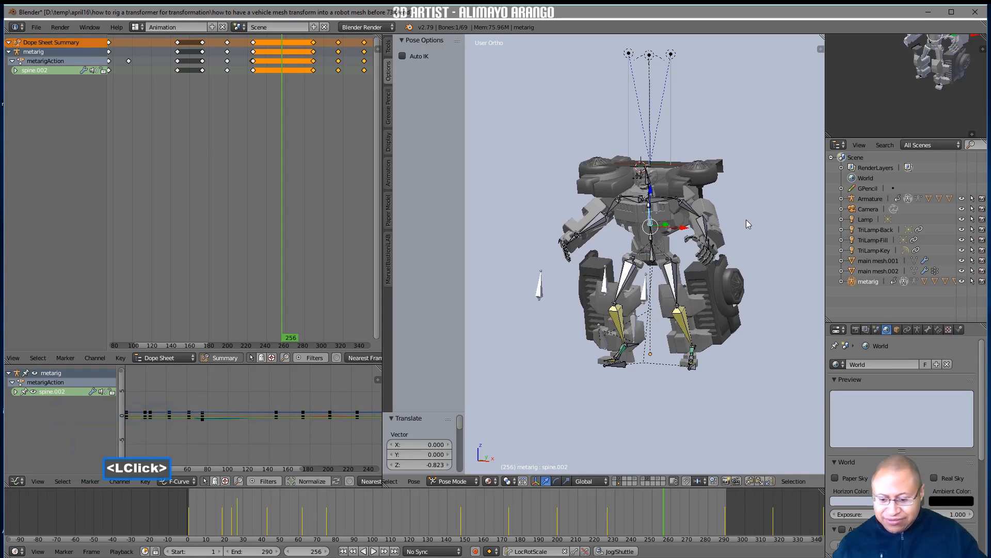
key("r")
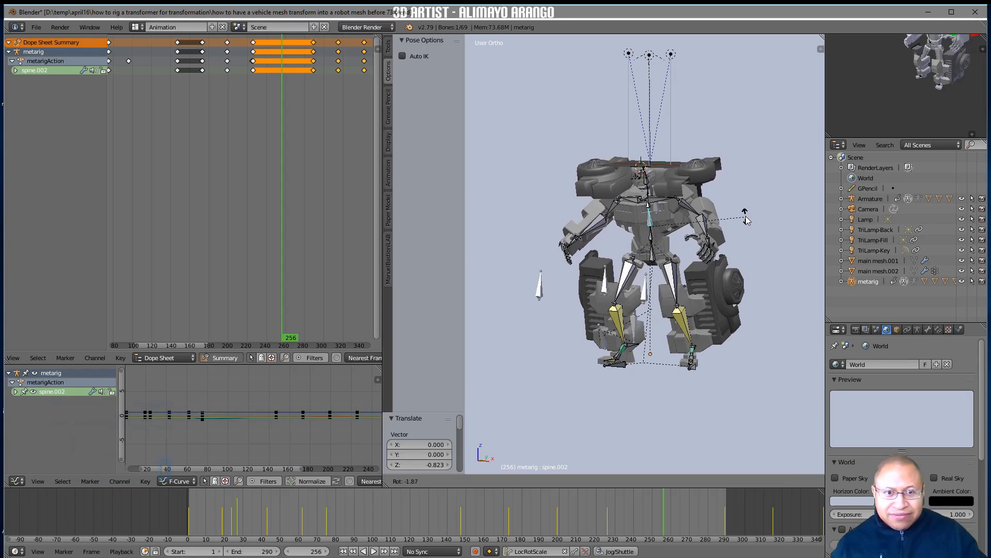
key("x")
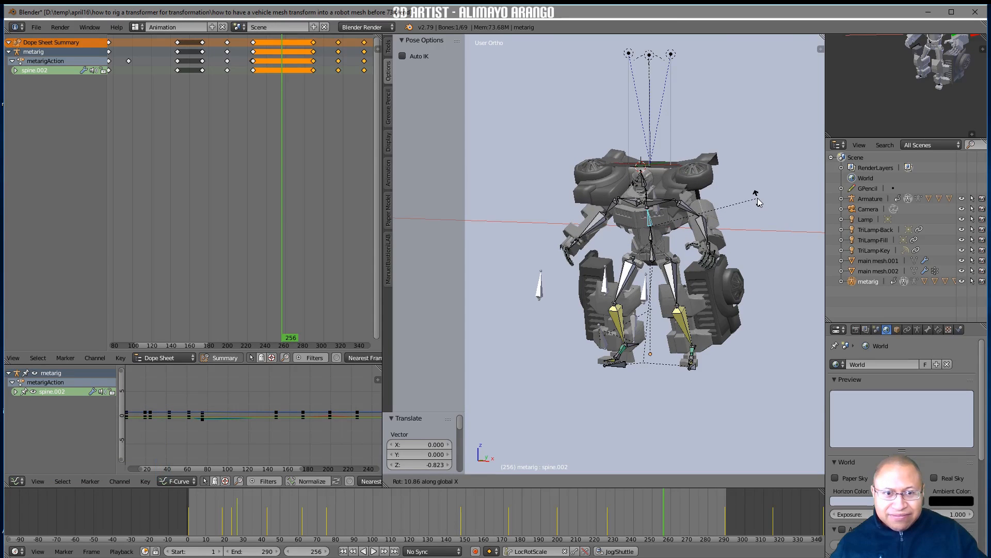
left_click(758, 202)
Rotate upper_arm.L by about 13.9°, and rotate upper_arm.R by about -6.65° around the Y axis
left_click(687, 213)
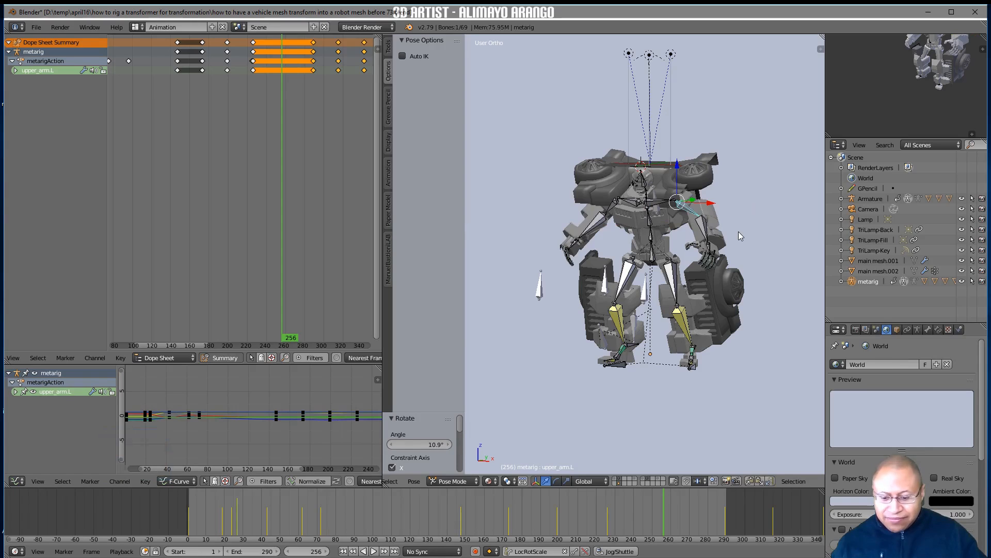
key("r")
left_click(725, 246)
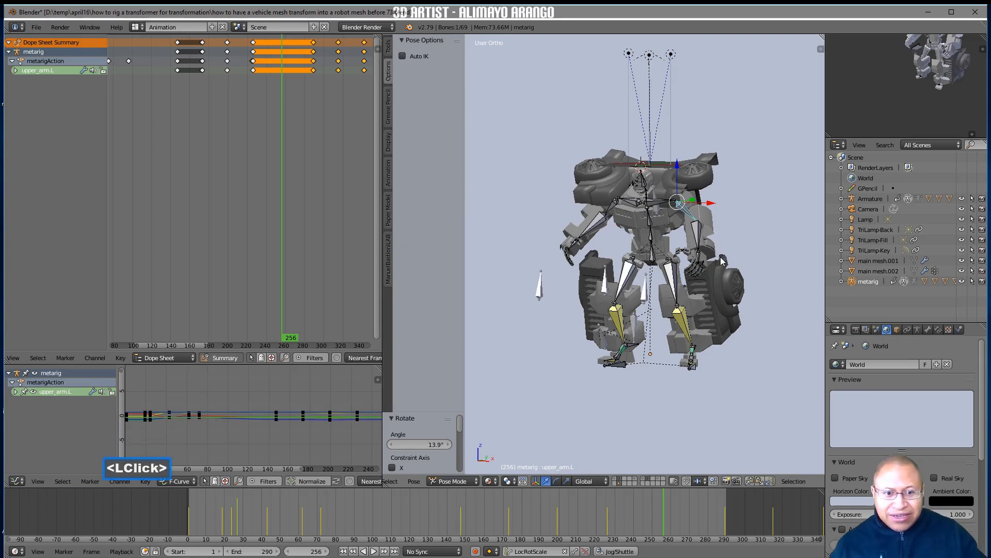
left_click(617, 208)
key("r")
key("y")
left_click(722, 243)
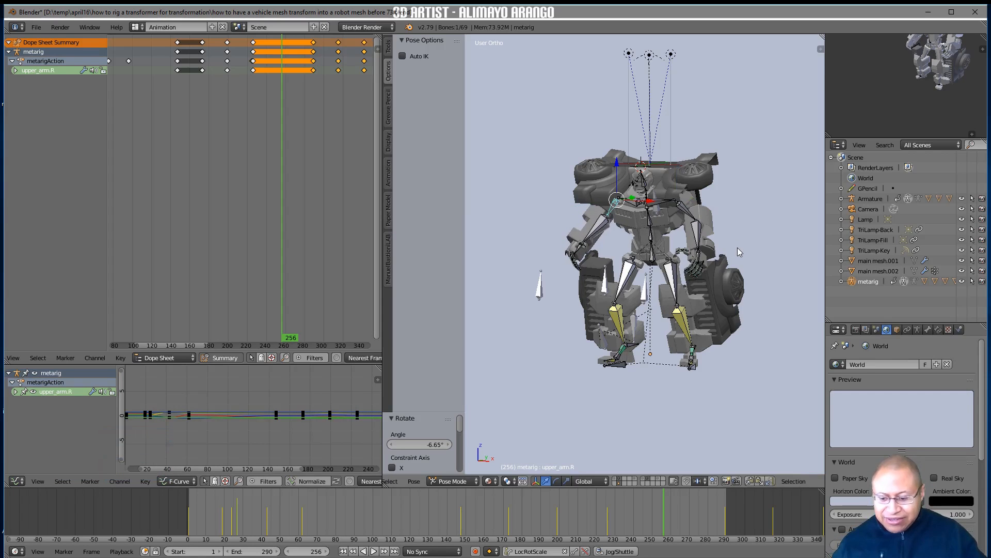
Select all the metarig's bones and insert a LocRotScale keyframe for the new pose at frame 256
key("a")
key("a")
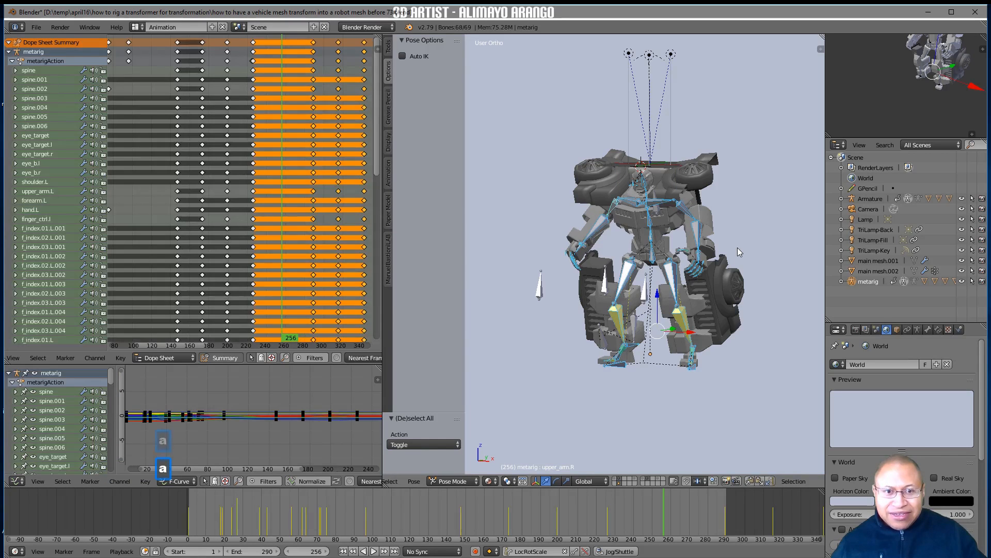
key("i")
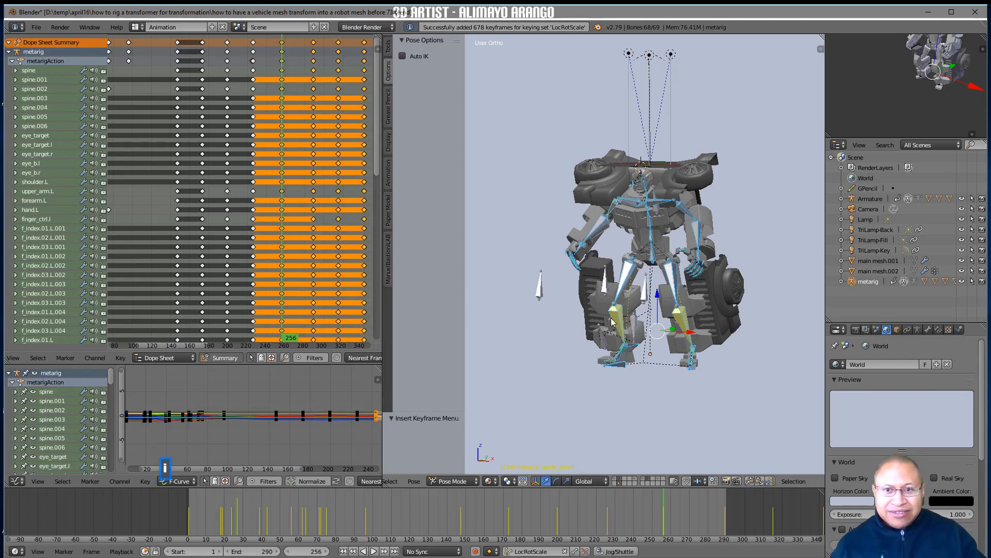
Set the animation's end frame to 342 at the last keyframe and return to the first frame
scroll(671, 517, "down", 3)
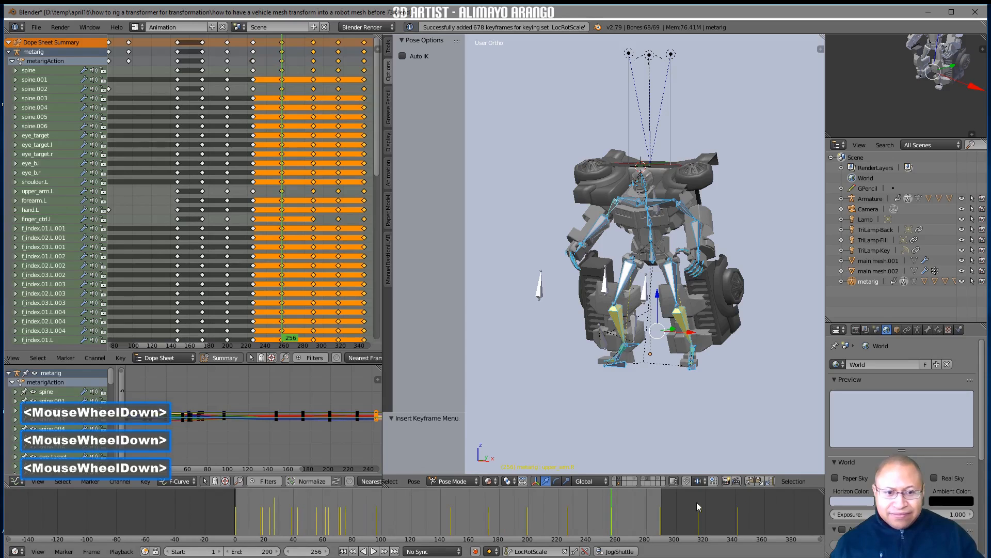
right_click(734, 504)
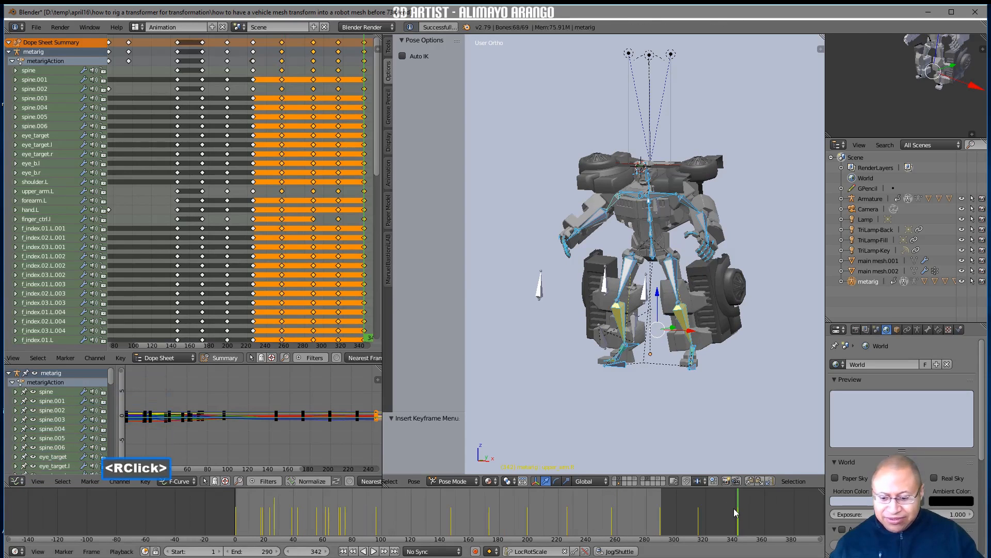
key("e")
right_click_drag(734, 507, 237, 521)
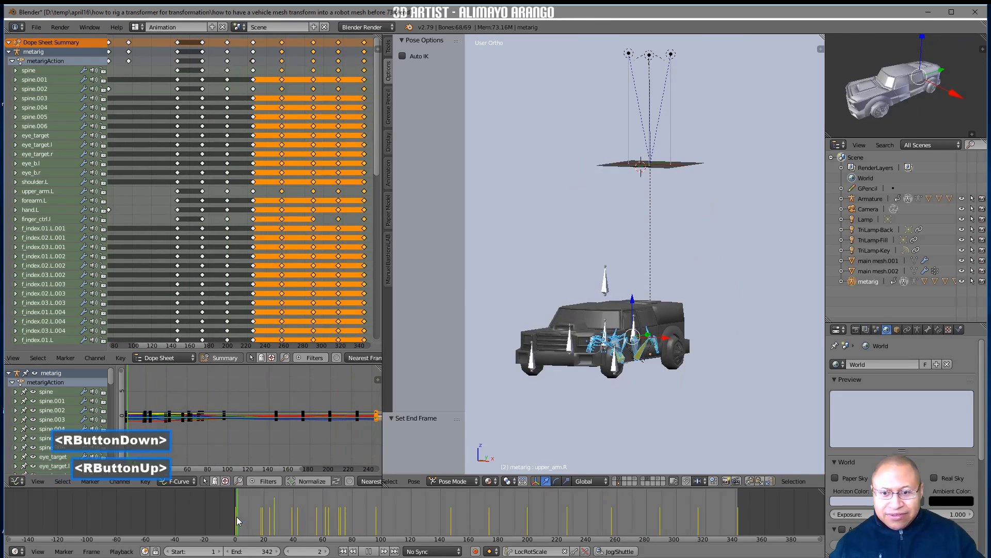
left_click(342, 551)
Limit the 3D view to Only Render with the manipulator hidden, and widen the viewport around the vehicle
key("n")
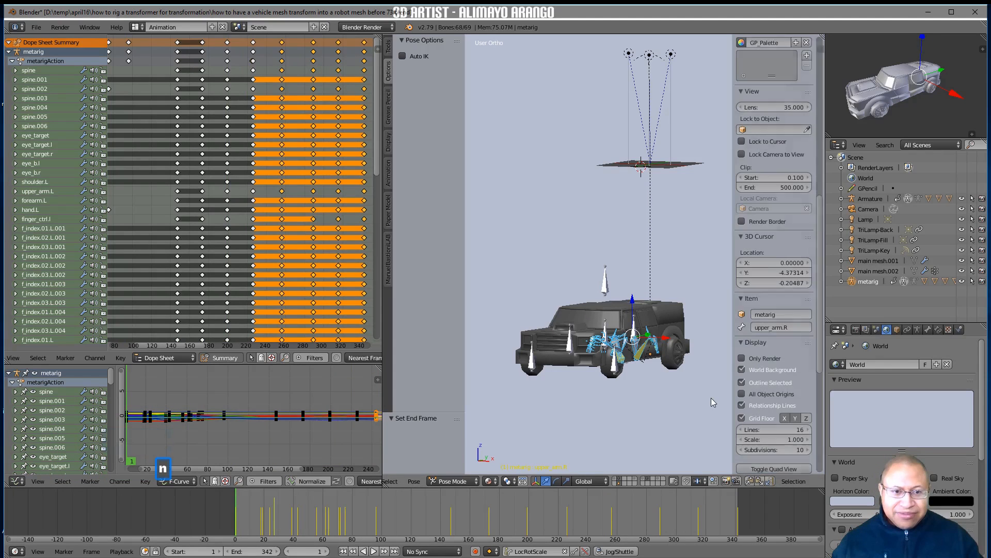
left_click(741, 358)
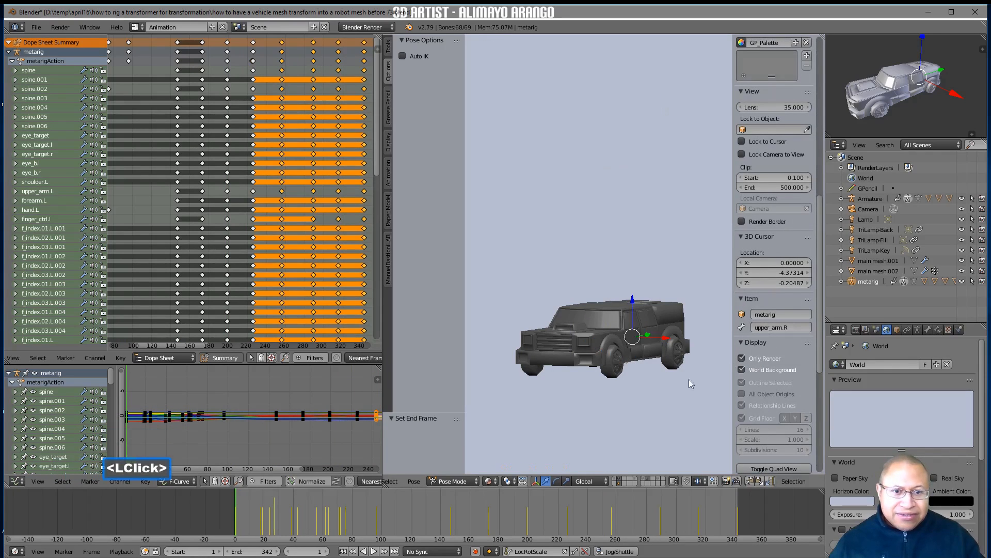
left_click(535, 480)
middle_click_drag(581, 410, 580, 421)
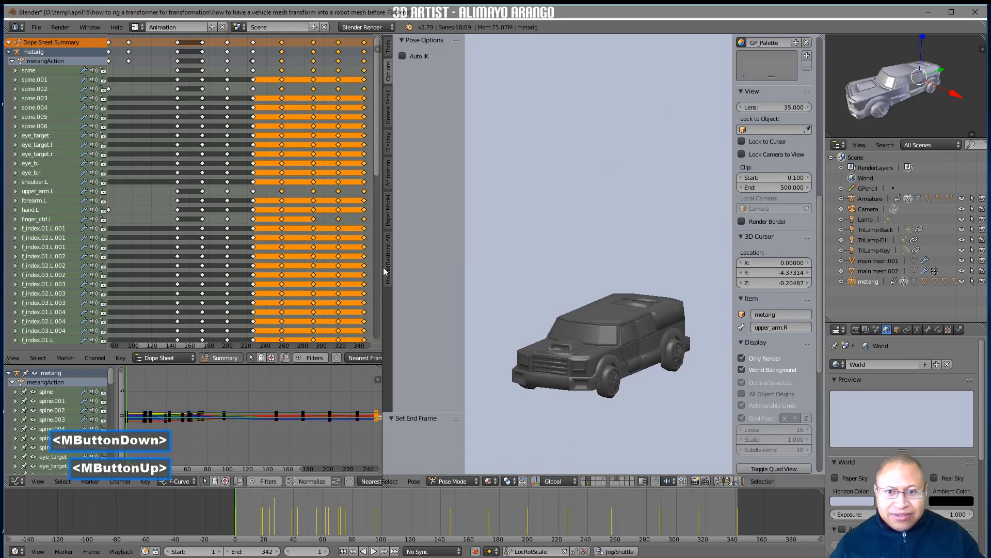
left_click_drag(384, 271, 94, 279)
middle_click_drag(451, 355, 432, 318, "shift")
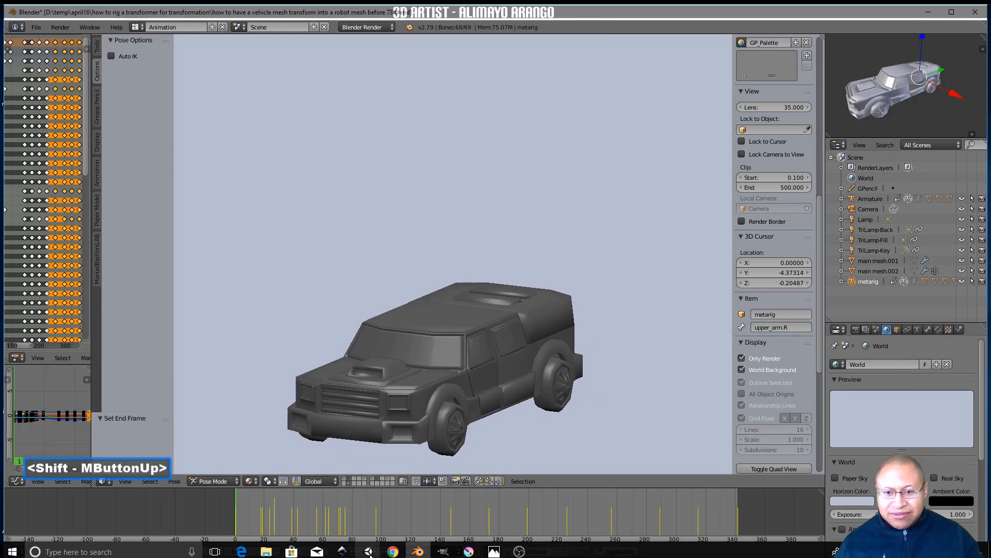
Play the transformation animation from the start, stop it, and scrub back to frame 160
left_click(376, 549)
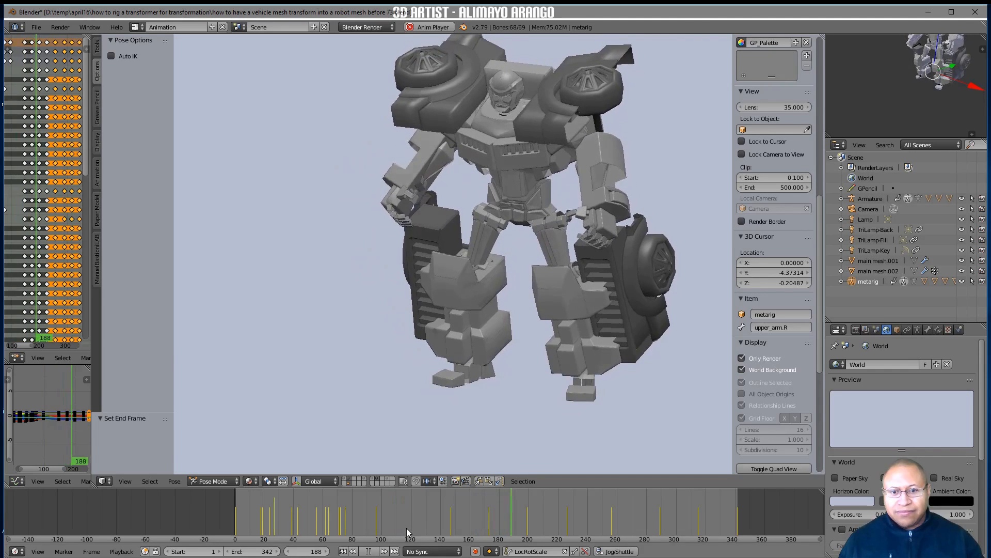
left_click(368, 551)
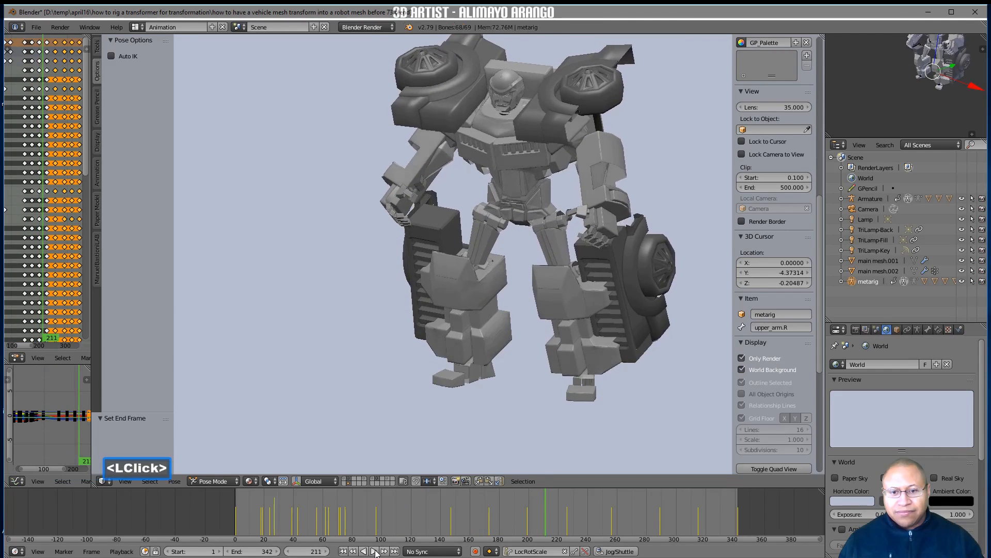
middle_click_drag(523, 366, 513, 518, "ctrl")
right_click_drag(513, 519, 469, 513)
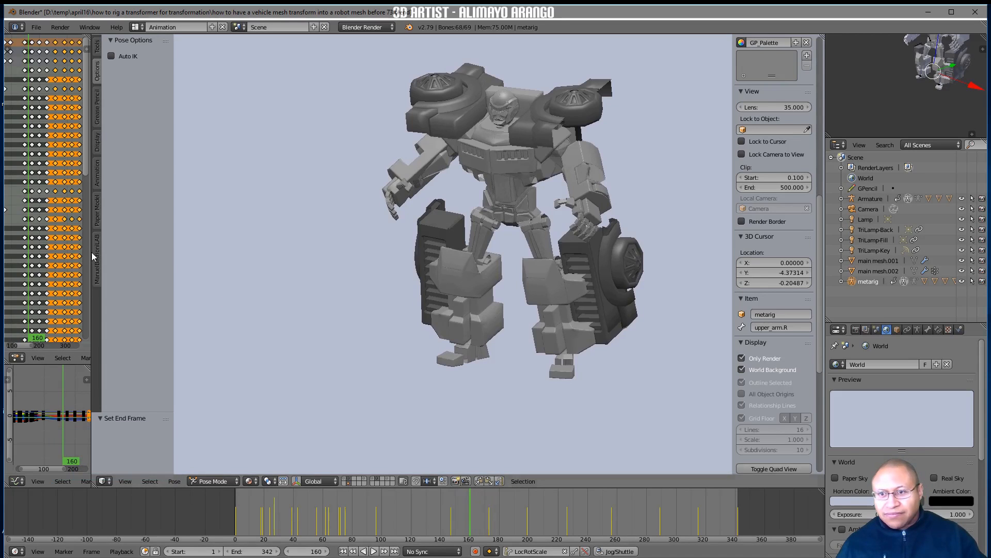
Show the bones and manipulator again, lower the hip bone by 1.454 along Z, and keyframe it at frame 160
left_click_drag(91, 252, 294, 243)
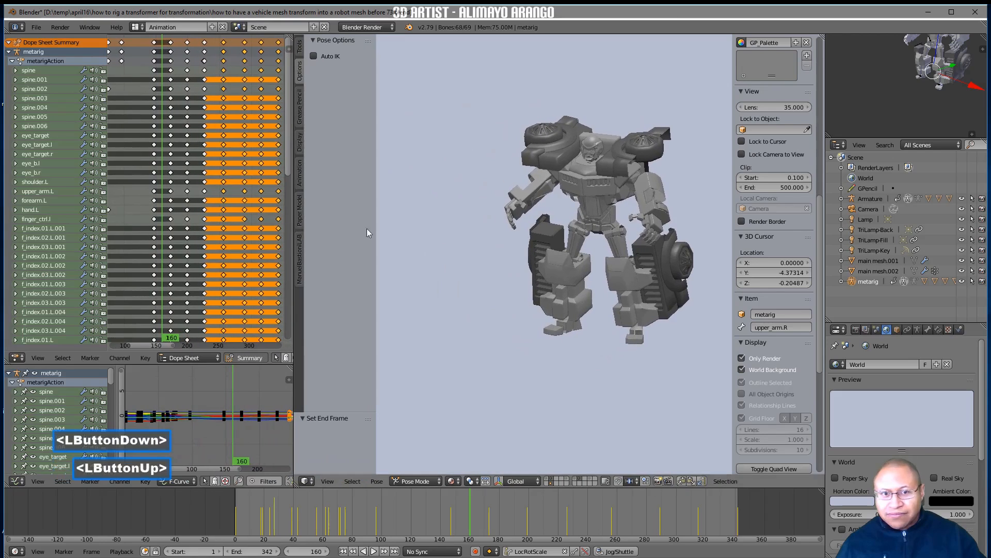
left_click(742, 359)
left_click(600, 225)
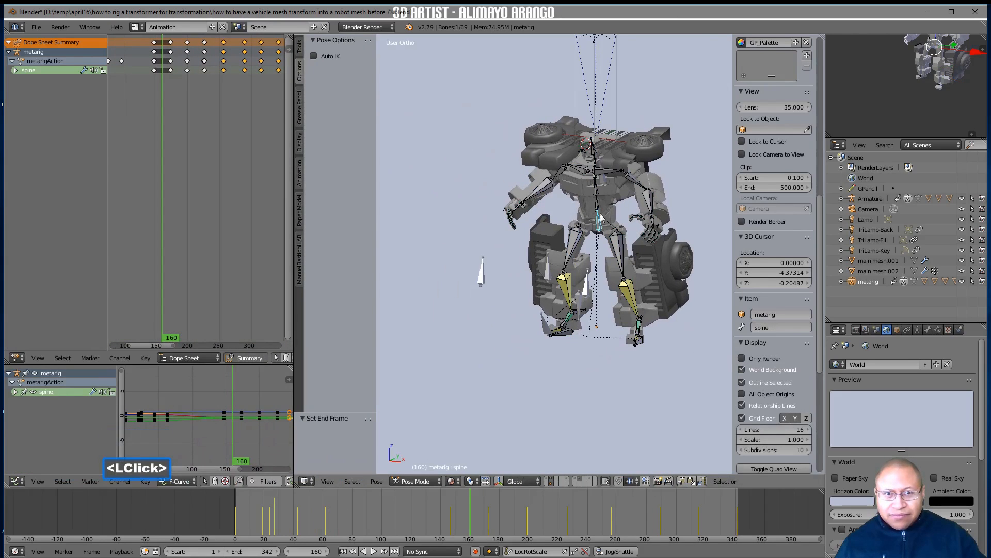
left_click(499, 481)
left_click(499, 482)
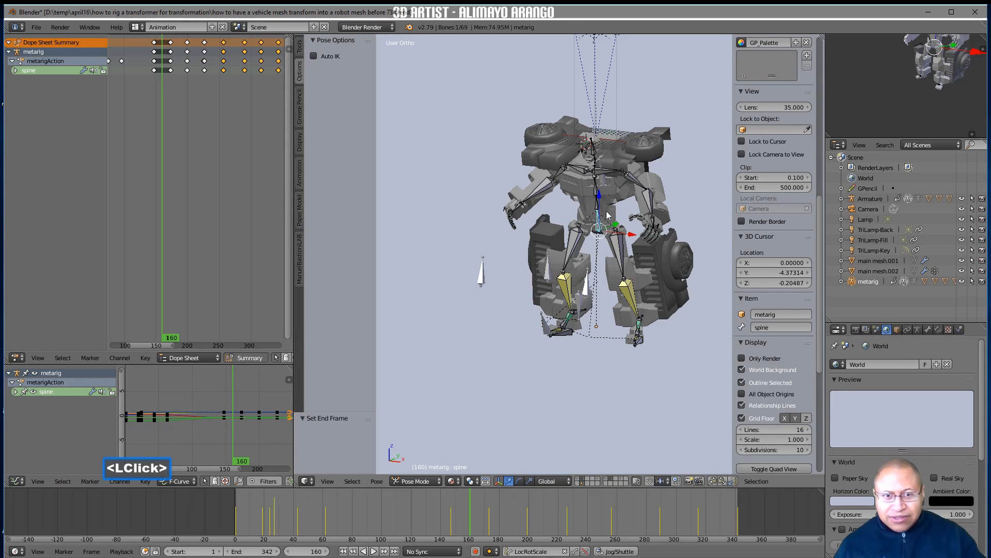
left_click_drag(598, 203, 600, 211)
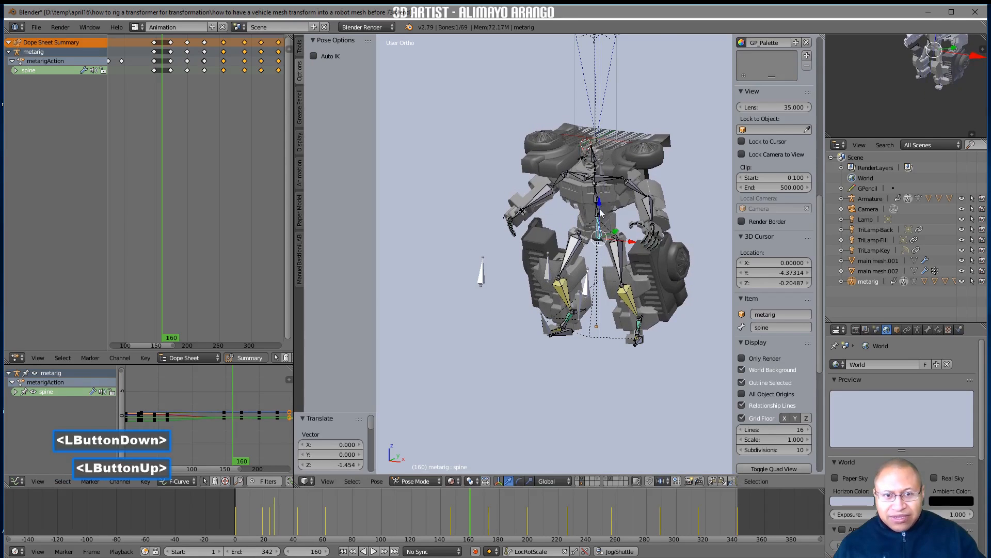
key("i")
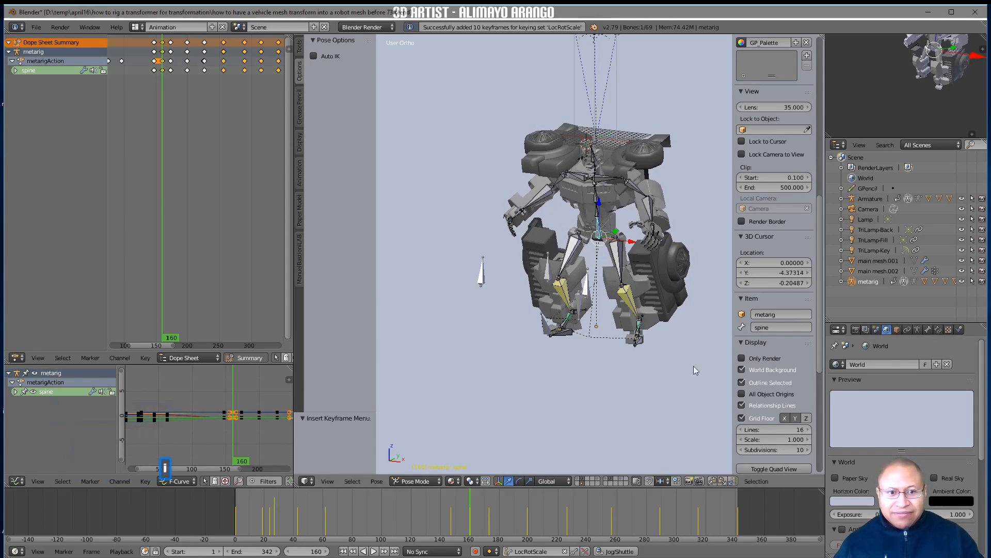
Turn on Only Render and review the robot's motion by playing and scrubbing the frames around 160
left_click(742, 357)
key("alt+a")
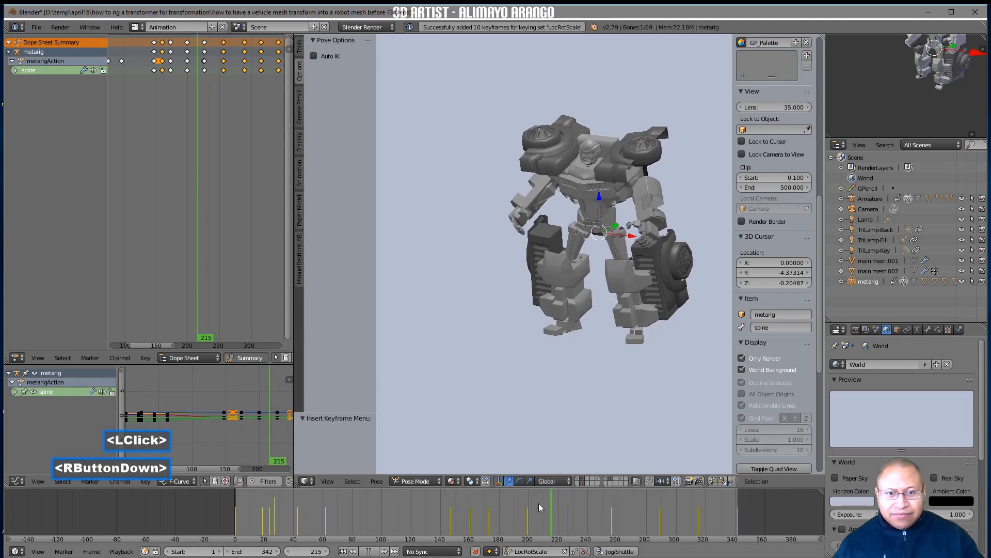
right_click_drag(480, 500, 422, 499)
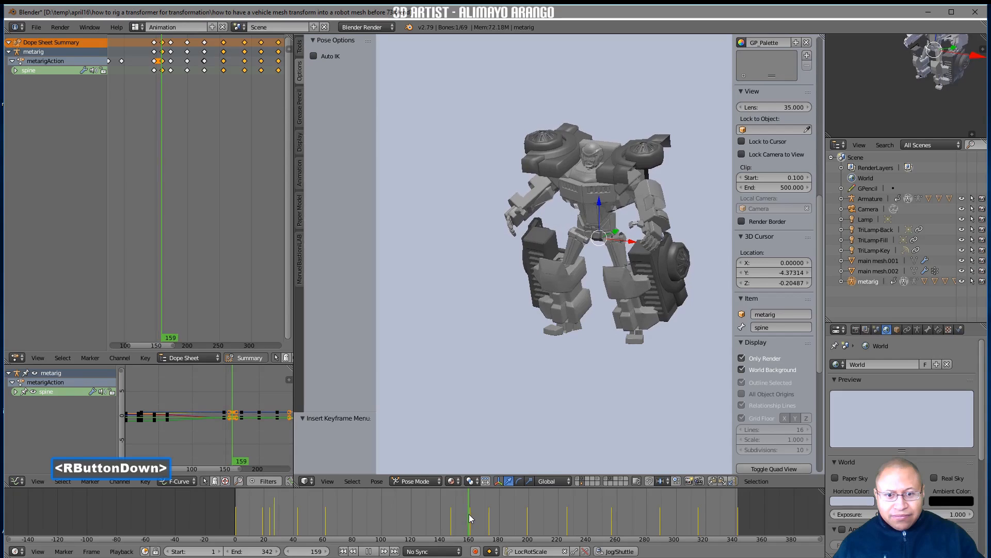
right_click_drag(470, 513, 483, 517)
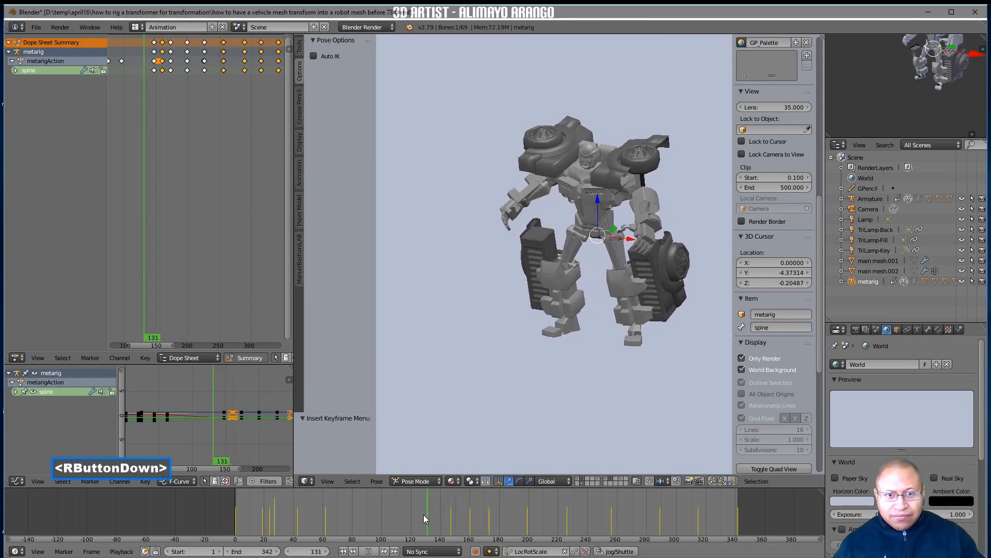
right_click_drag(432, 513, 471, 518)
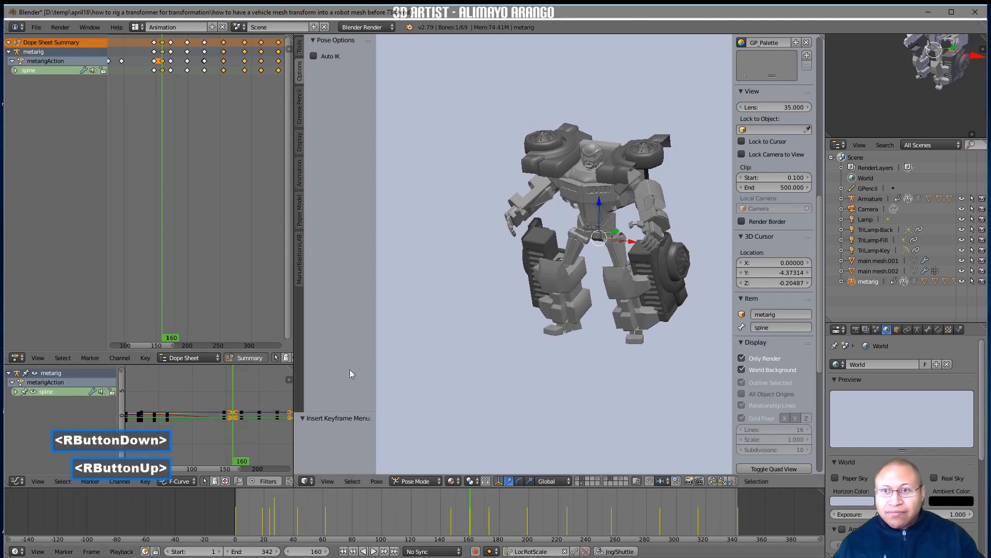
Delete the spine bone's keyframe at frame 160
left_click(162, 45)
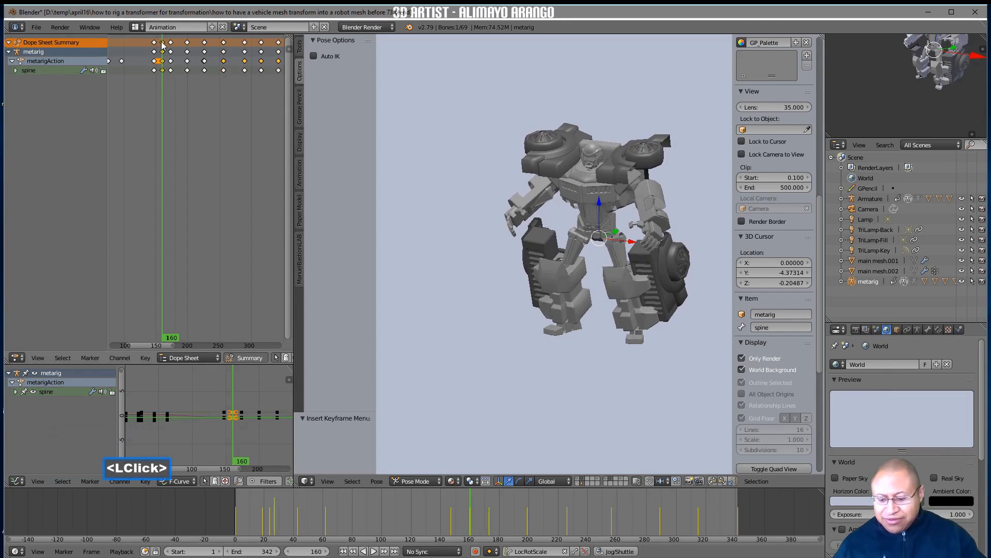
key("x")
left_click(167, 48)
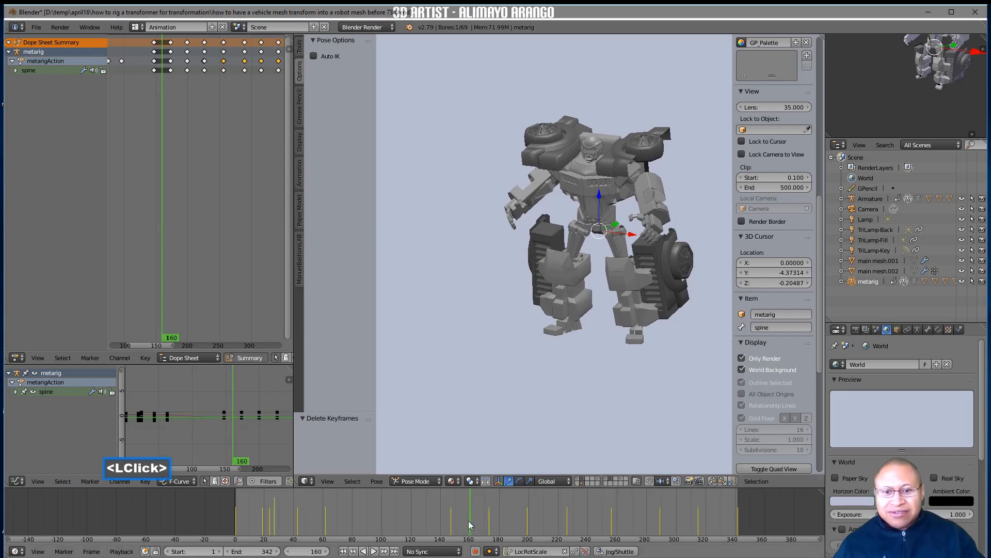
Go to frame 173, show the bones again, and raise the hip bone by 0.415 along the Z axis
right_click_drag(470, 527, 491, 536)
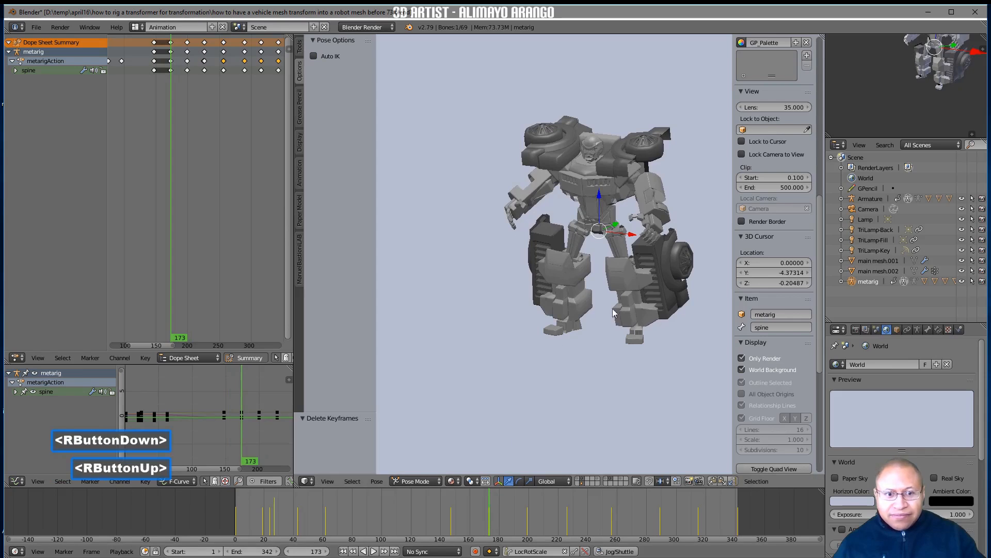
left_click(742, 359)
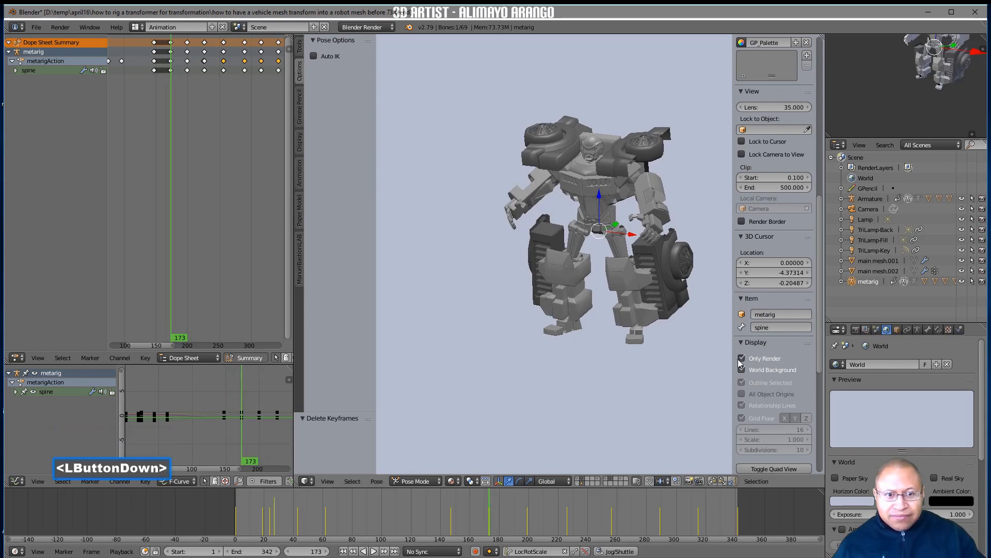
left_click(742, 358)
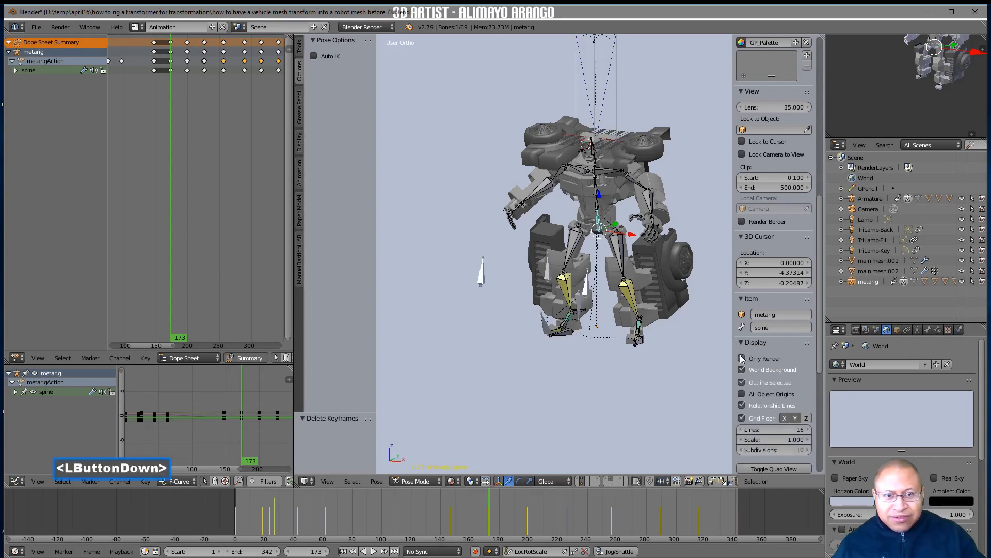
left_click(600, 199)
left_click_drag(599, 199, 600, 166)
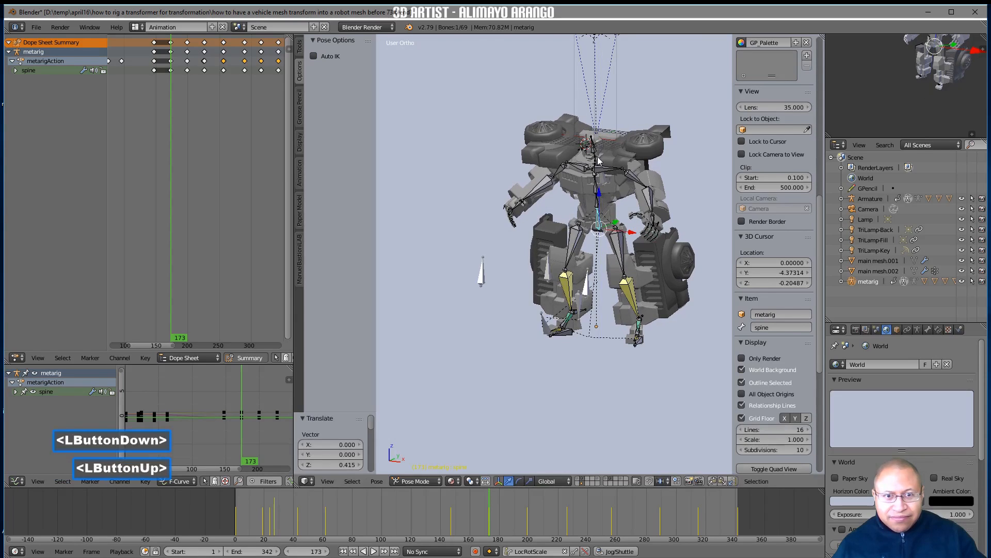
Trackball-rotate the spine.002 bone by -16° and -5.16°, and insert a keyframe for it at frame 173
left_click(595, 149)
left_click(639, 182)
left_click(597, 190)
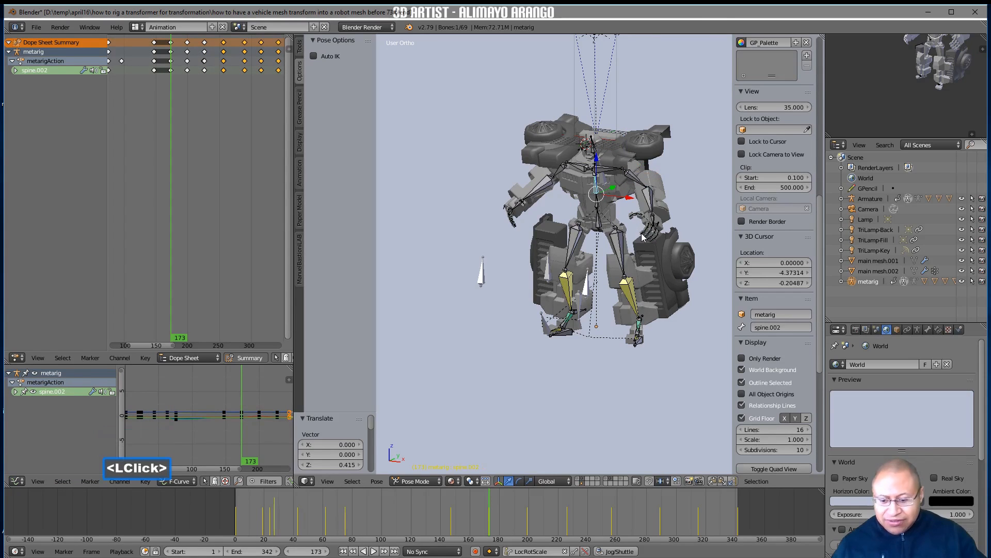
key("r")
key("r")
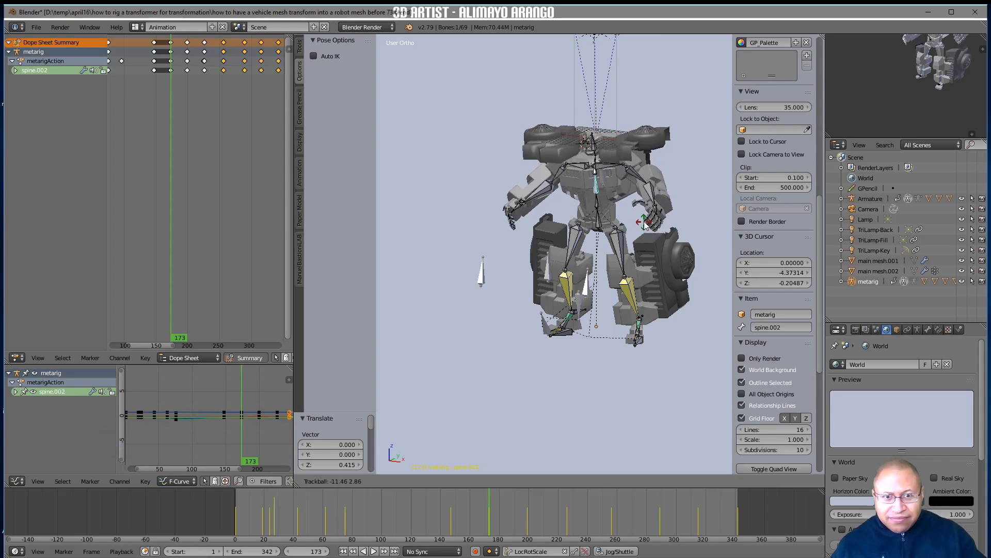
left_click(638, 227)
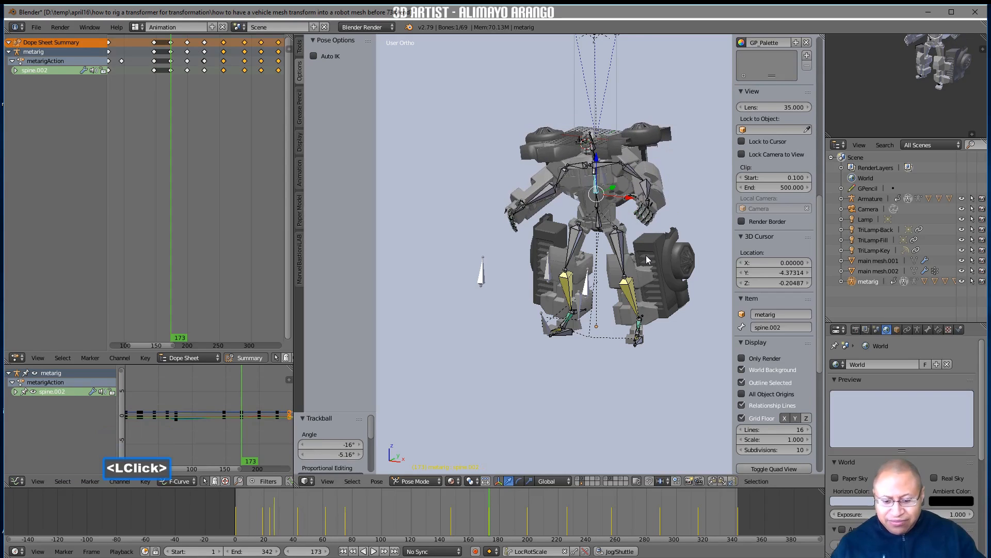
key("i")
Scrub through to frame 295, limit the view to Only Render without the manipulator, and return to the first frame
right_click_drag(471, 518, 669, 520)
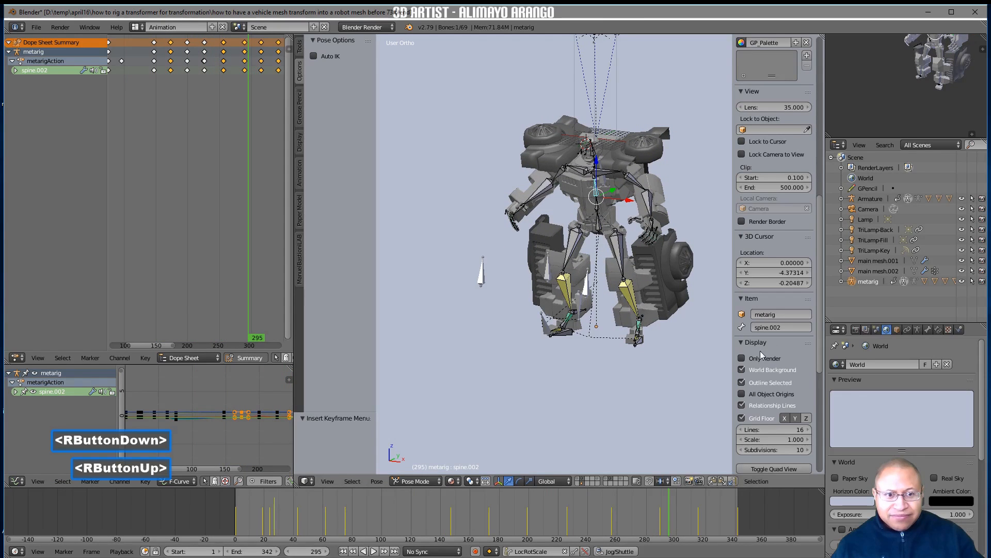
left_click(742, 358)
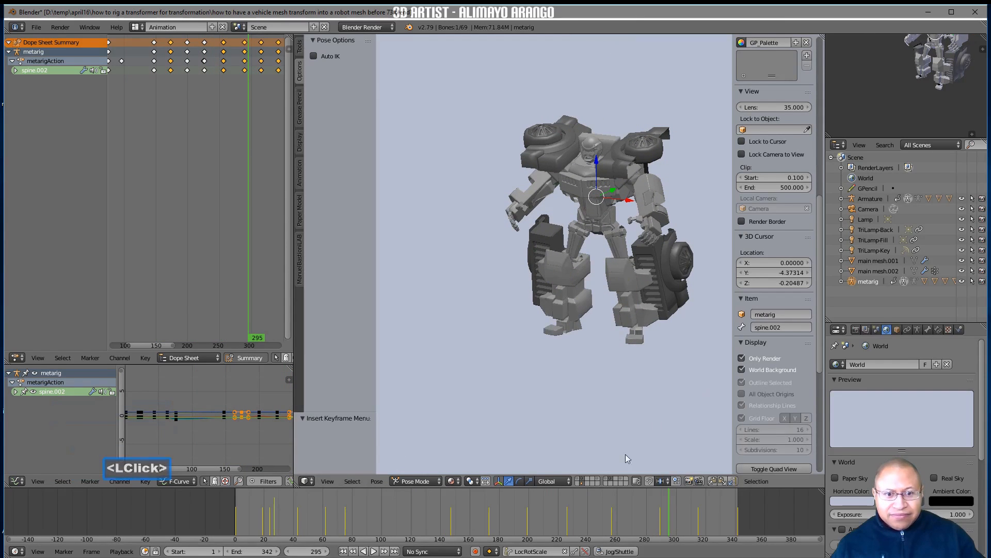
left_click(500, 482)
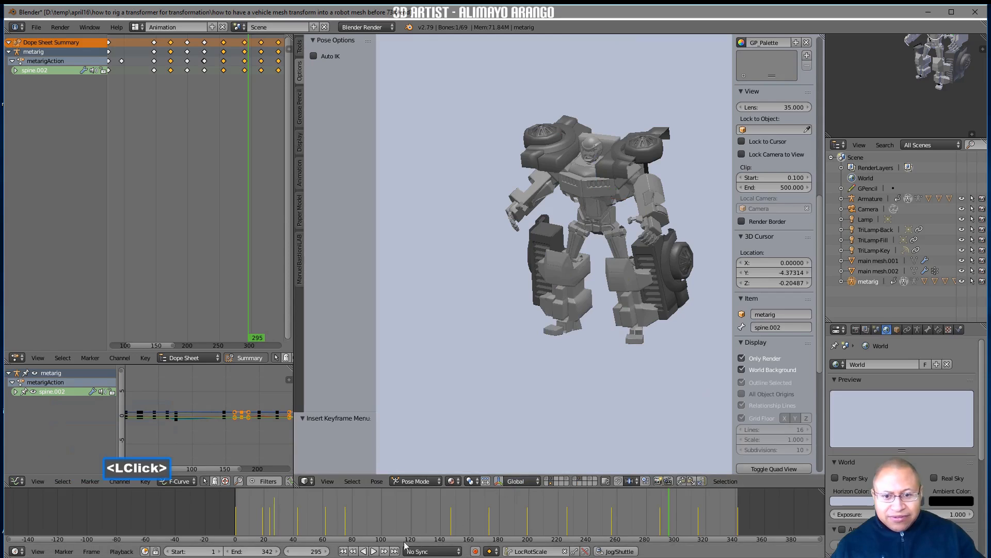
left_click(343, 551)
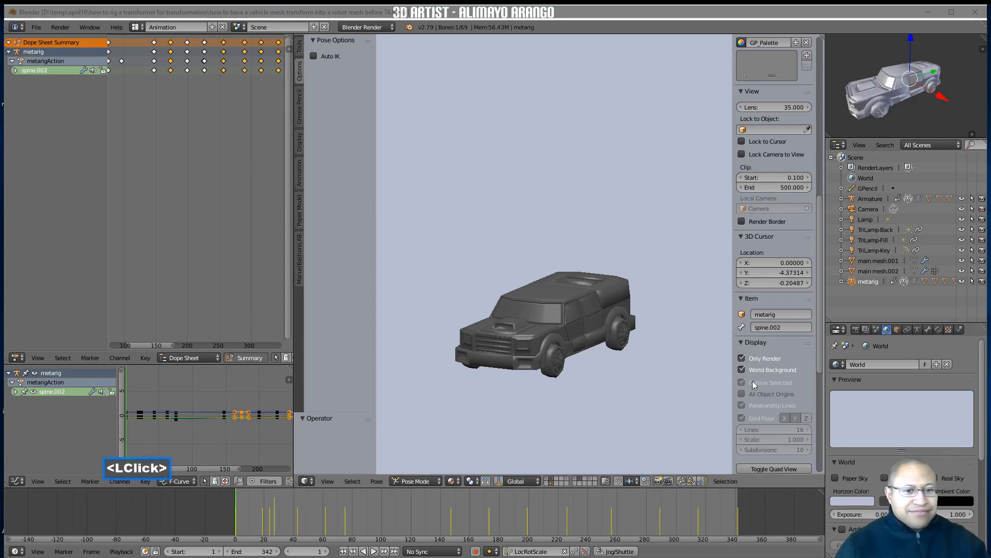
Save the file as a new version numbered 74, and play the whole animation in an uncluttered viewport
left_click(690, 415)
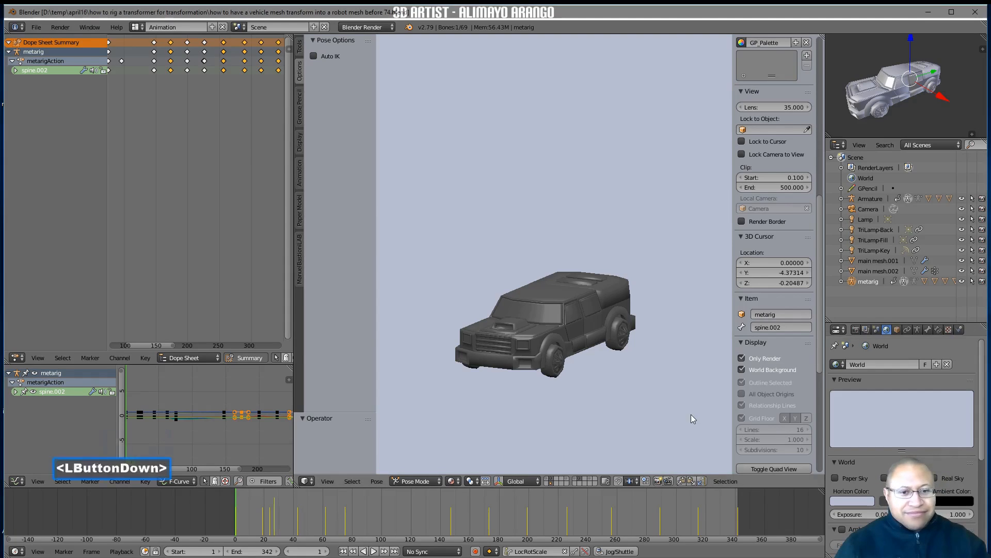
key("n")
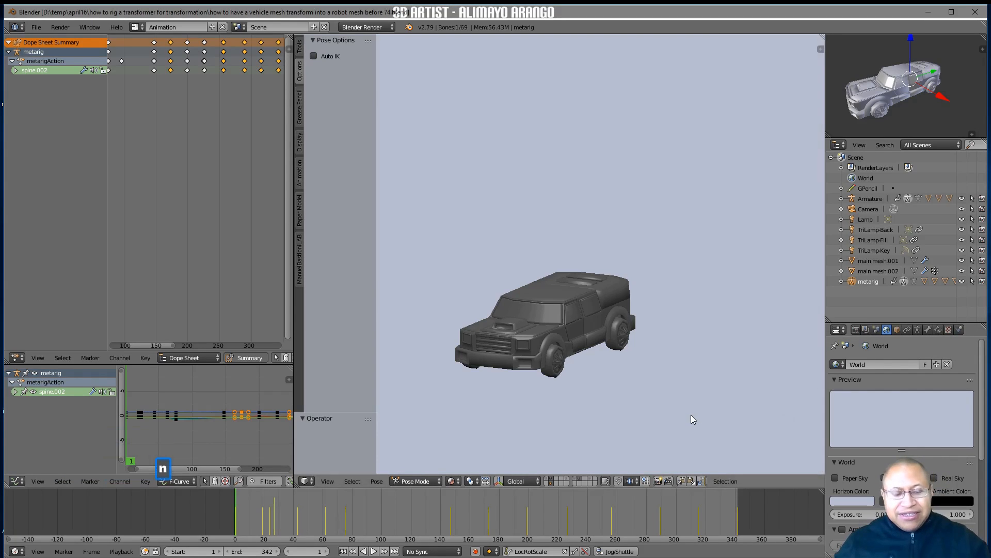
left_click(375, 552)
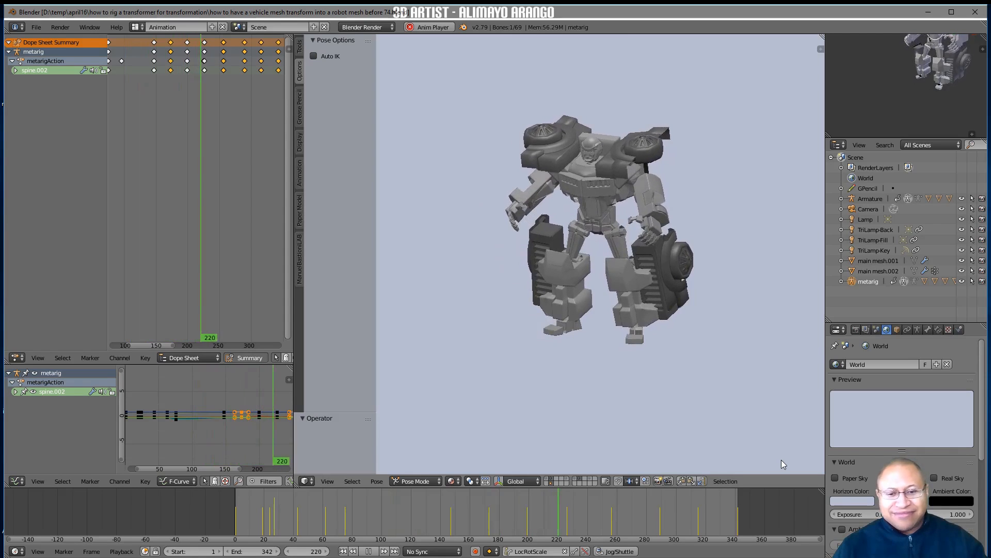
left_click(369, 551)
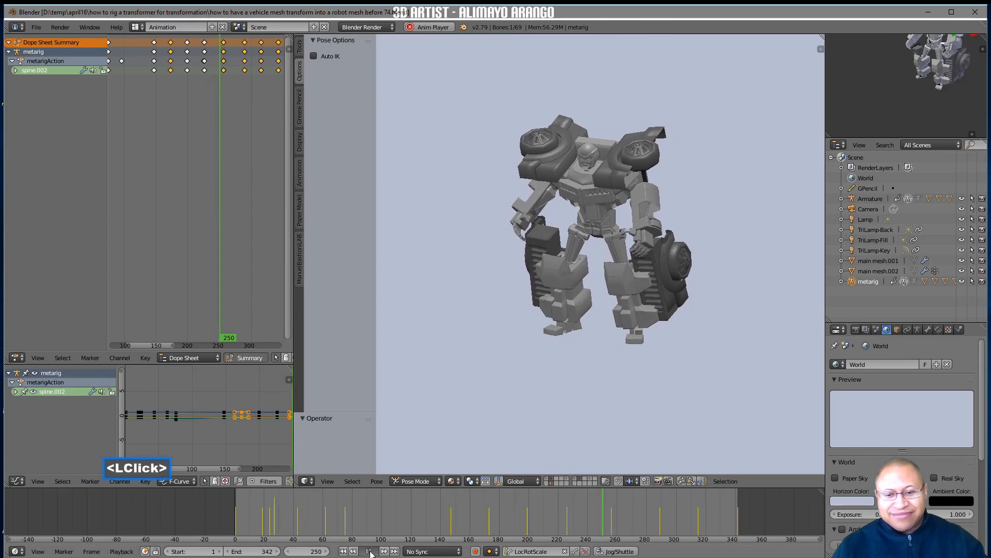